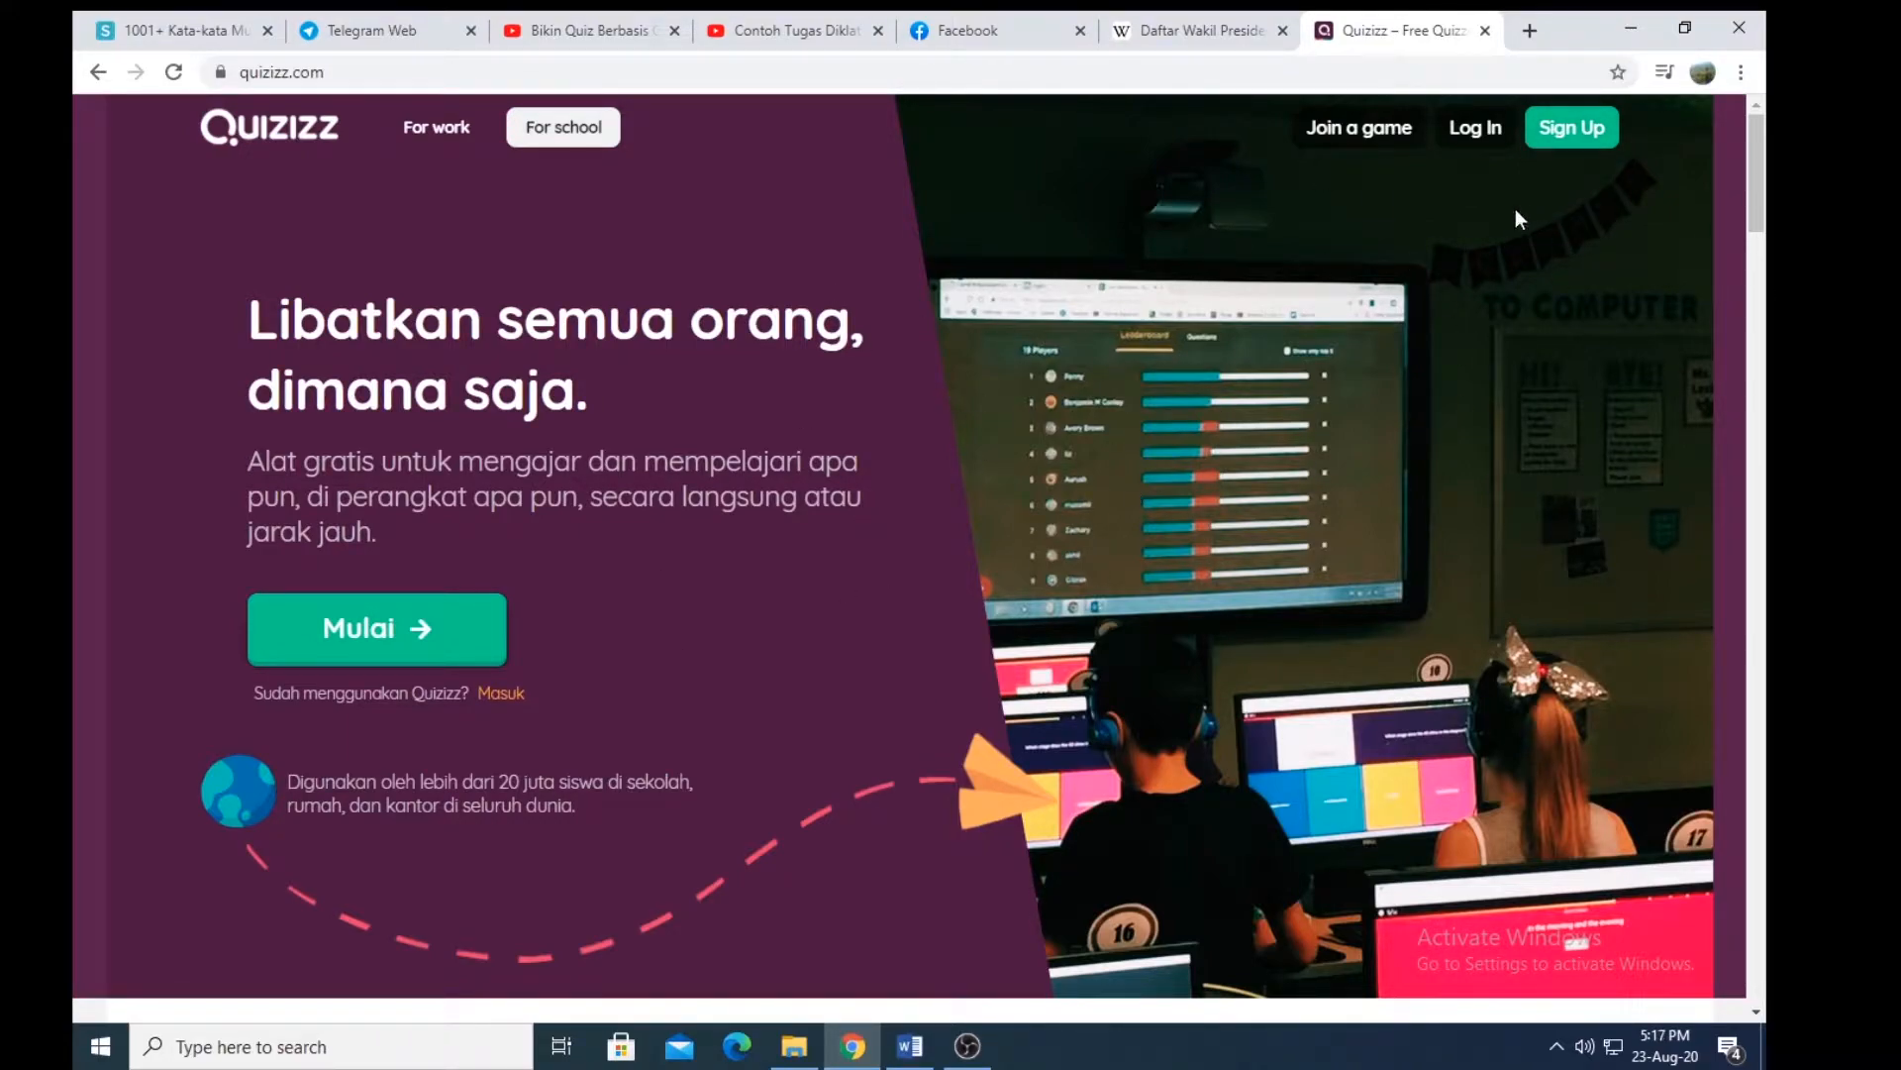
Step: Sign up for Quizizz with the second listed Google account
left_click(1562, 140)
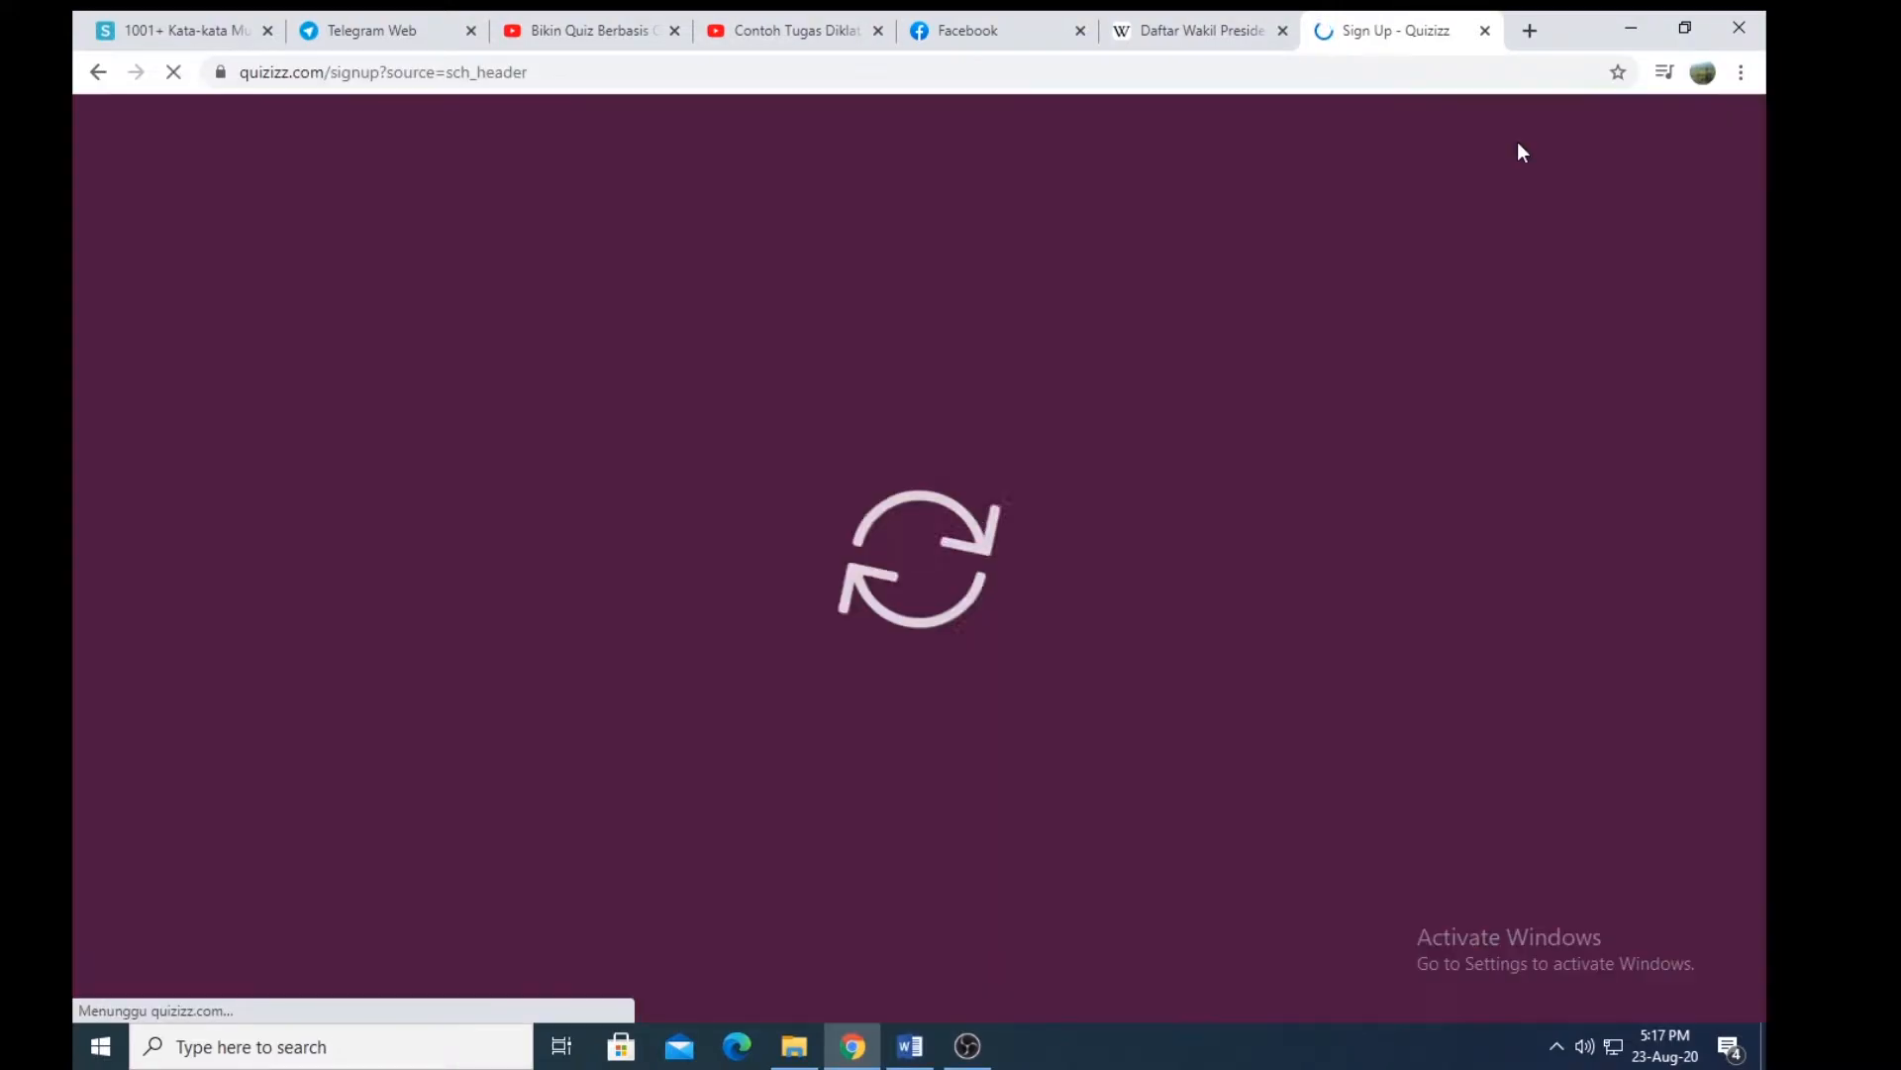
left_click(808, 598)
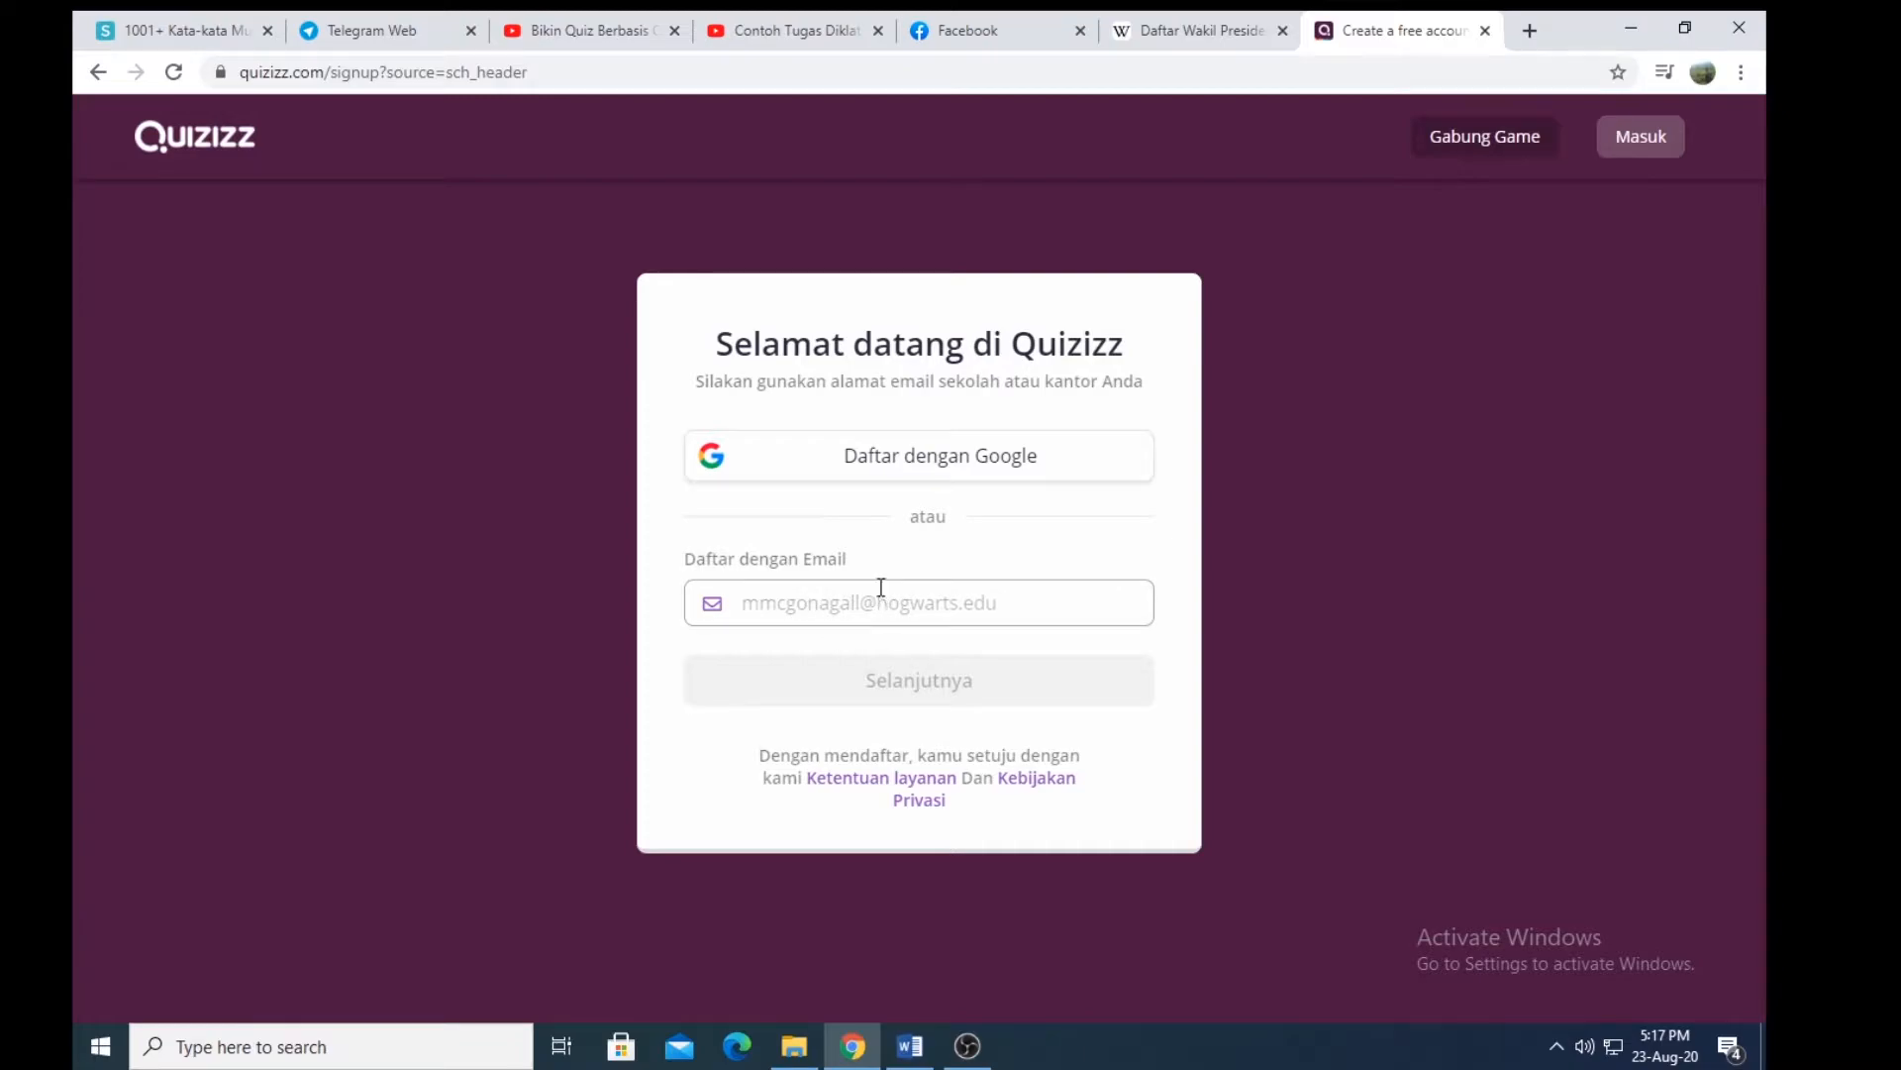
left_click(921, 474)
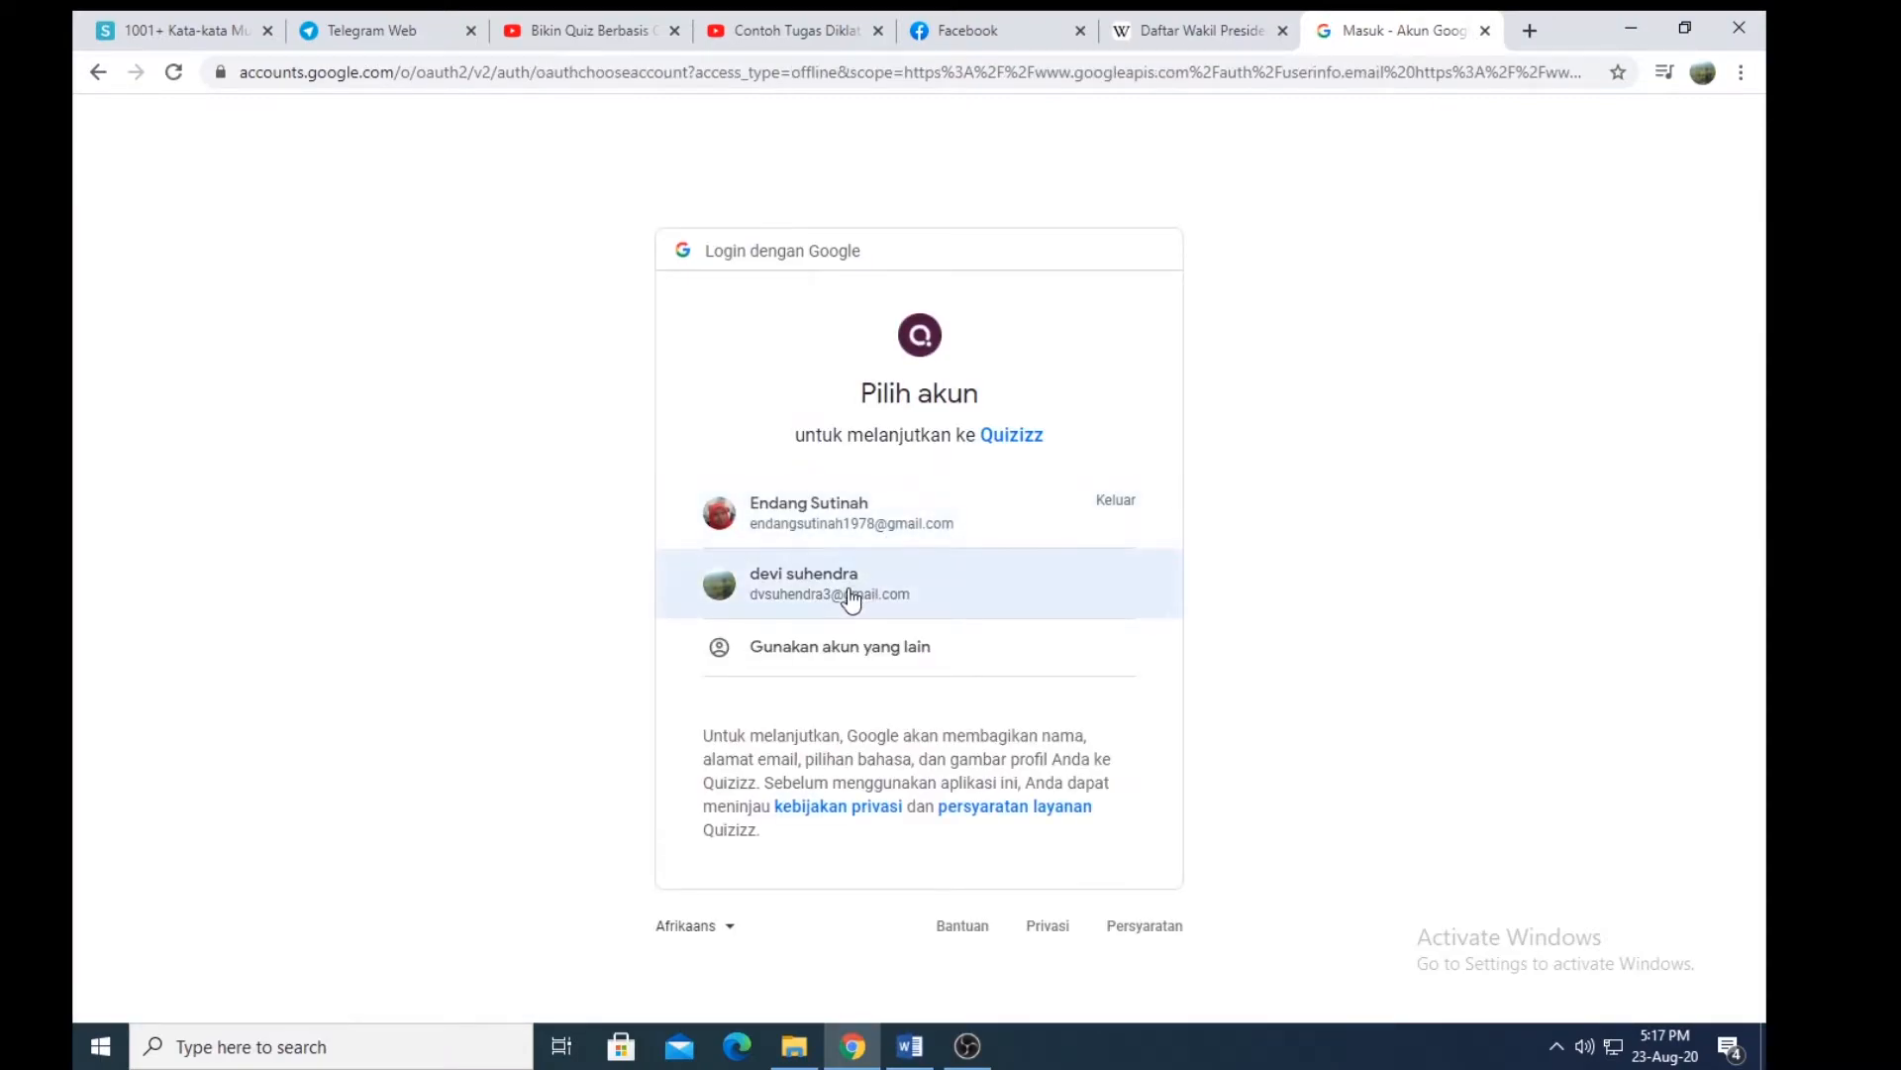
left_click(851, 594)
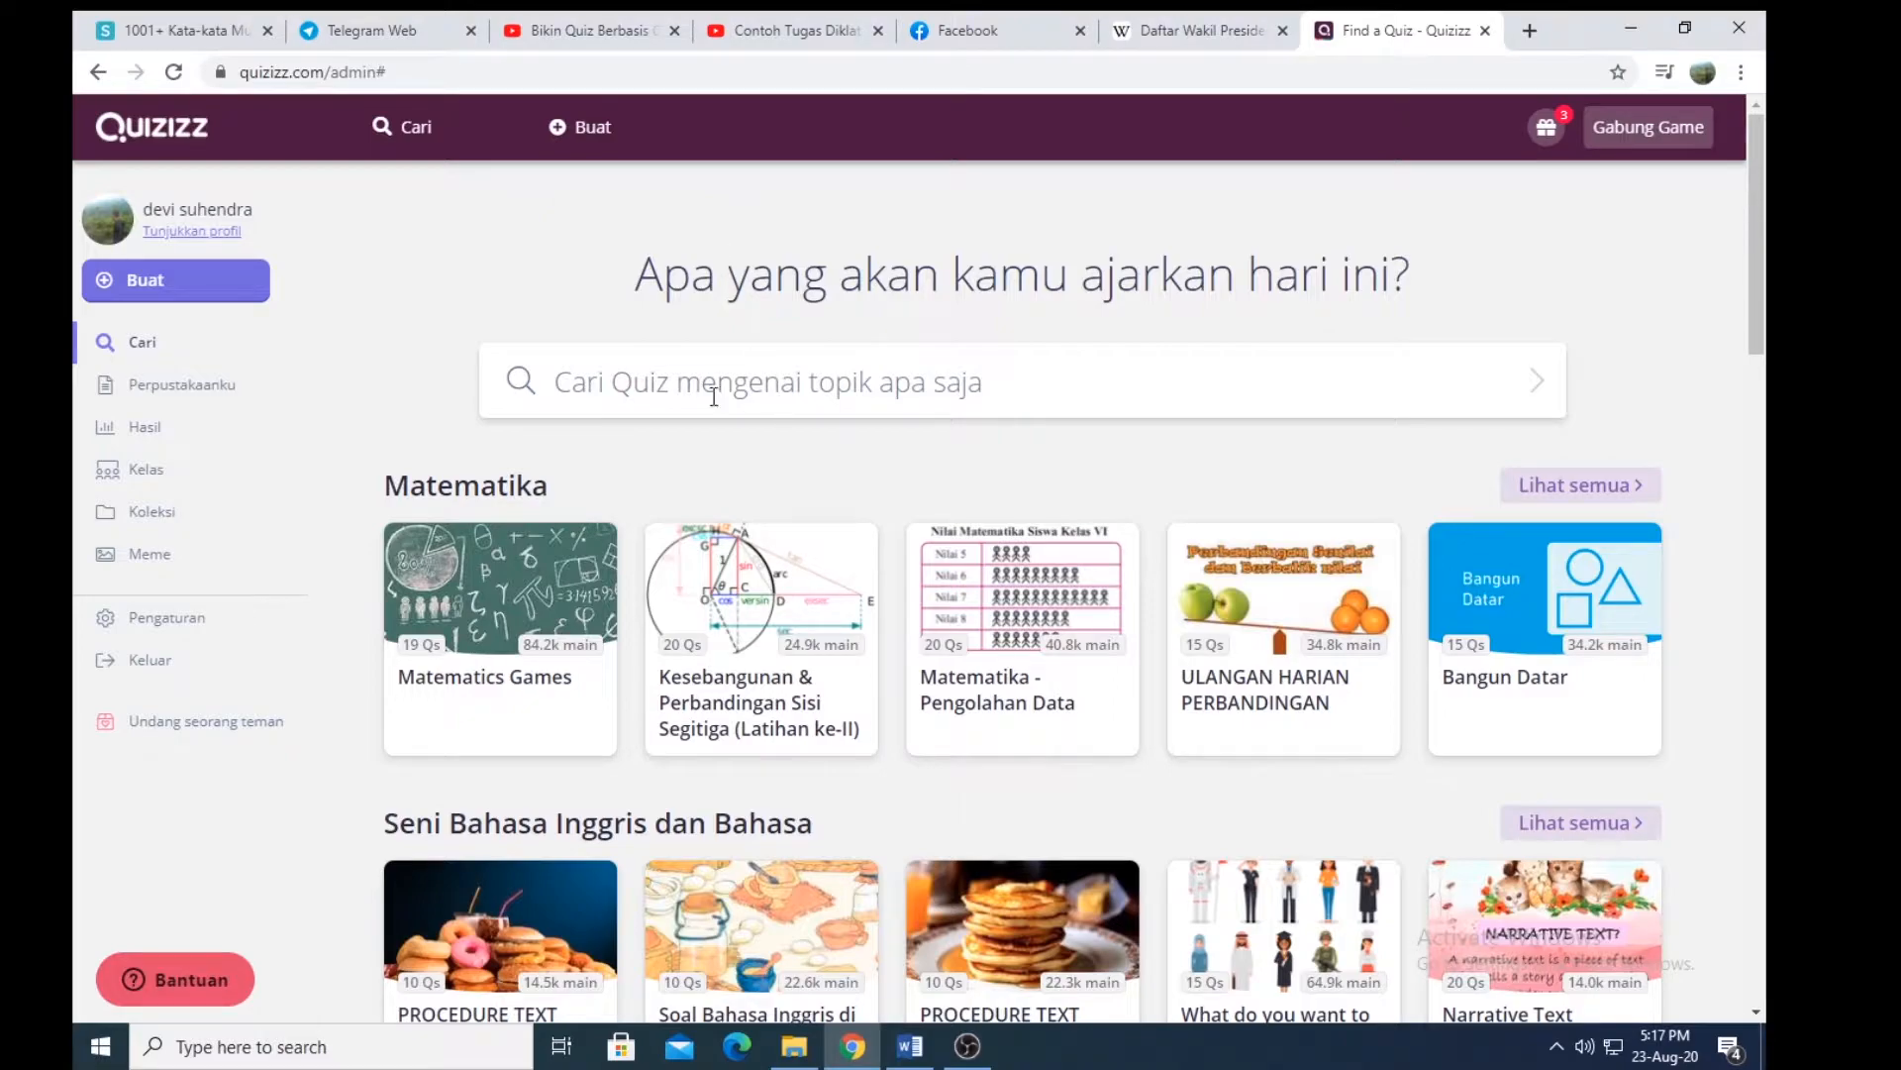
Step: Browse the featured quizzes in each subject category on the search page
left_click(759, 376)
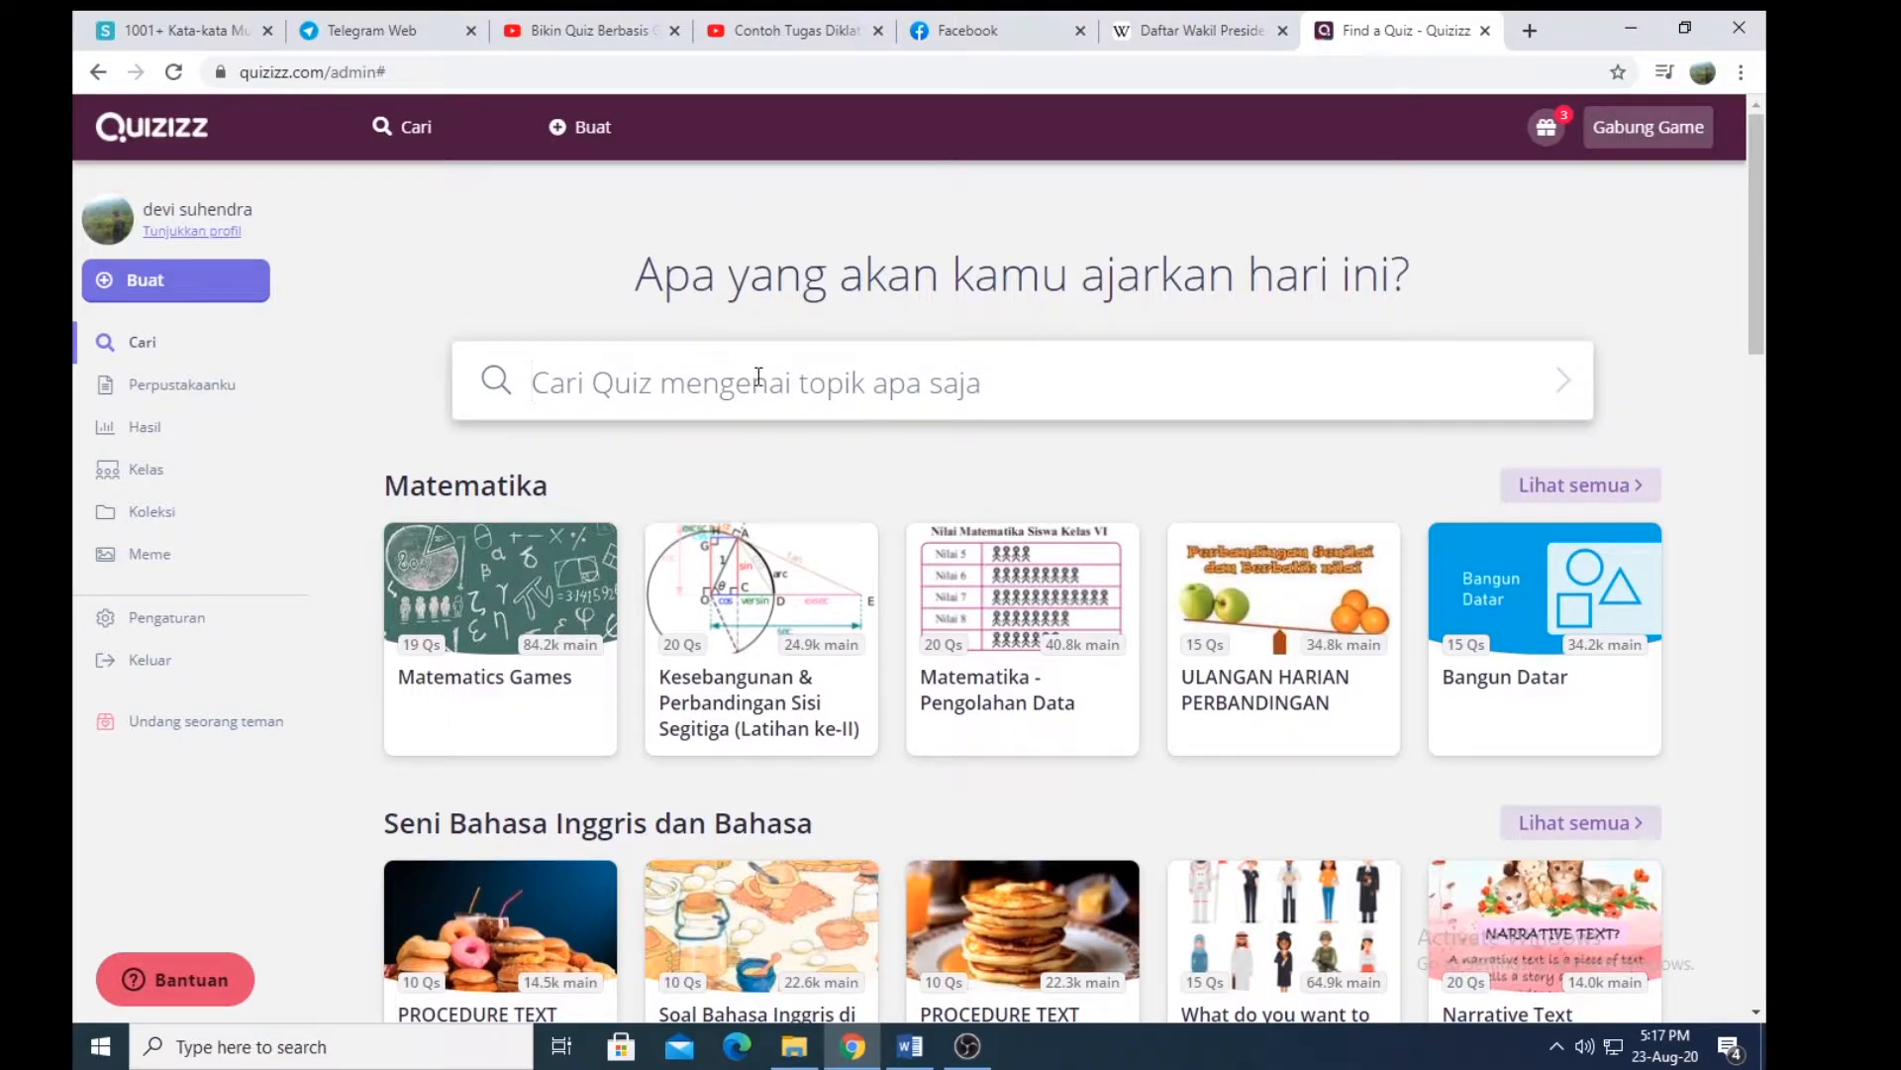
scroll(971, 707, "down", 12)
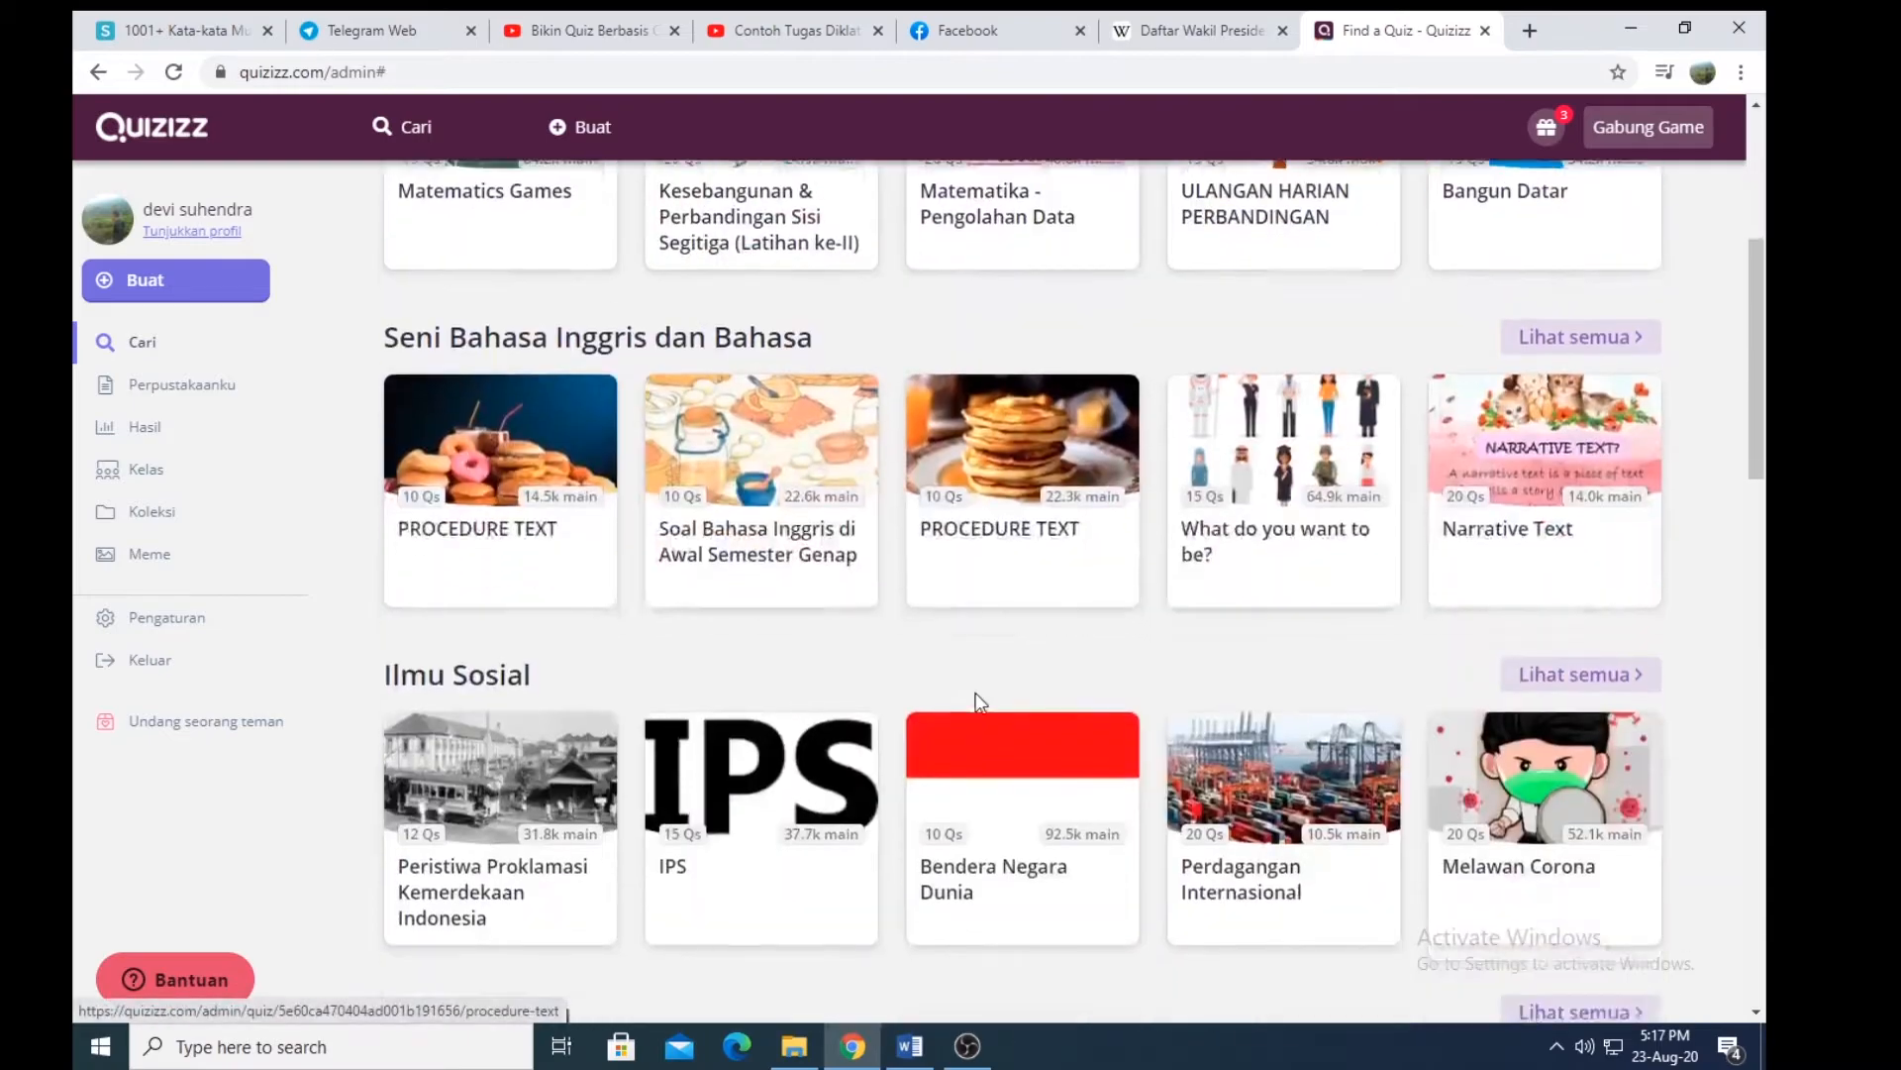
scroll(978, 706, "down", 13)
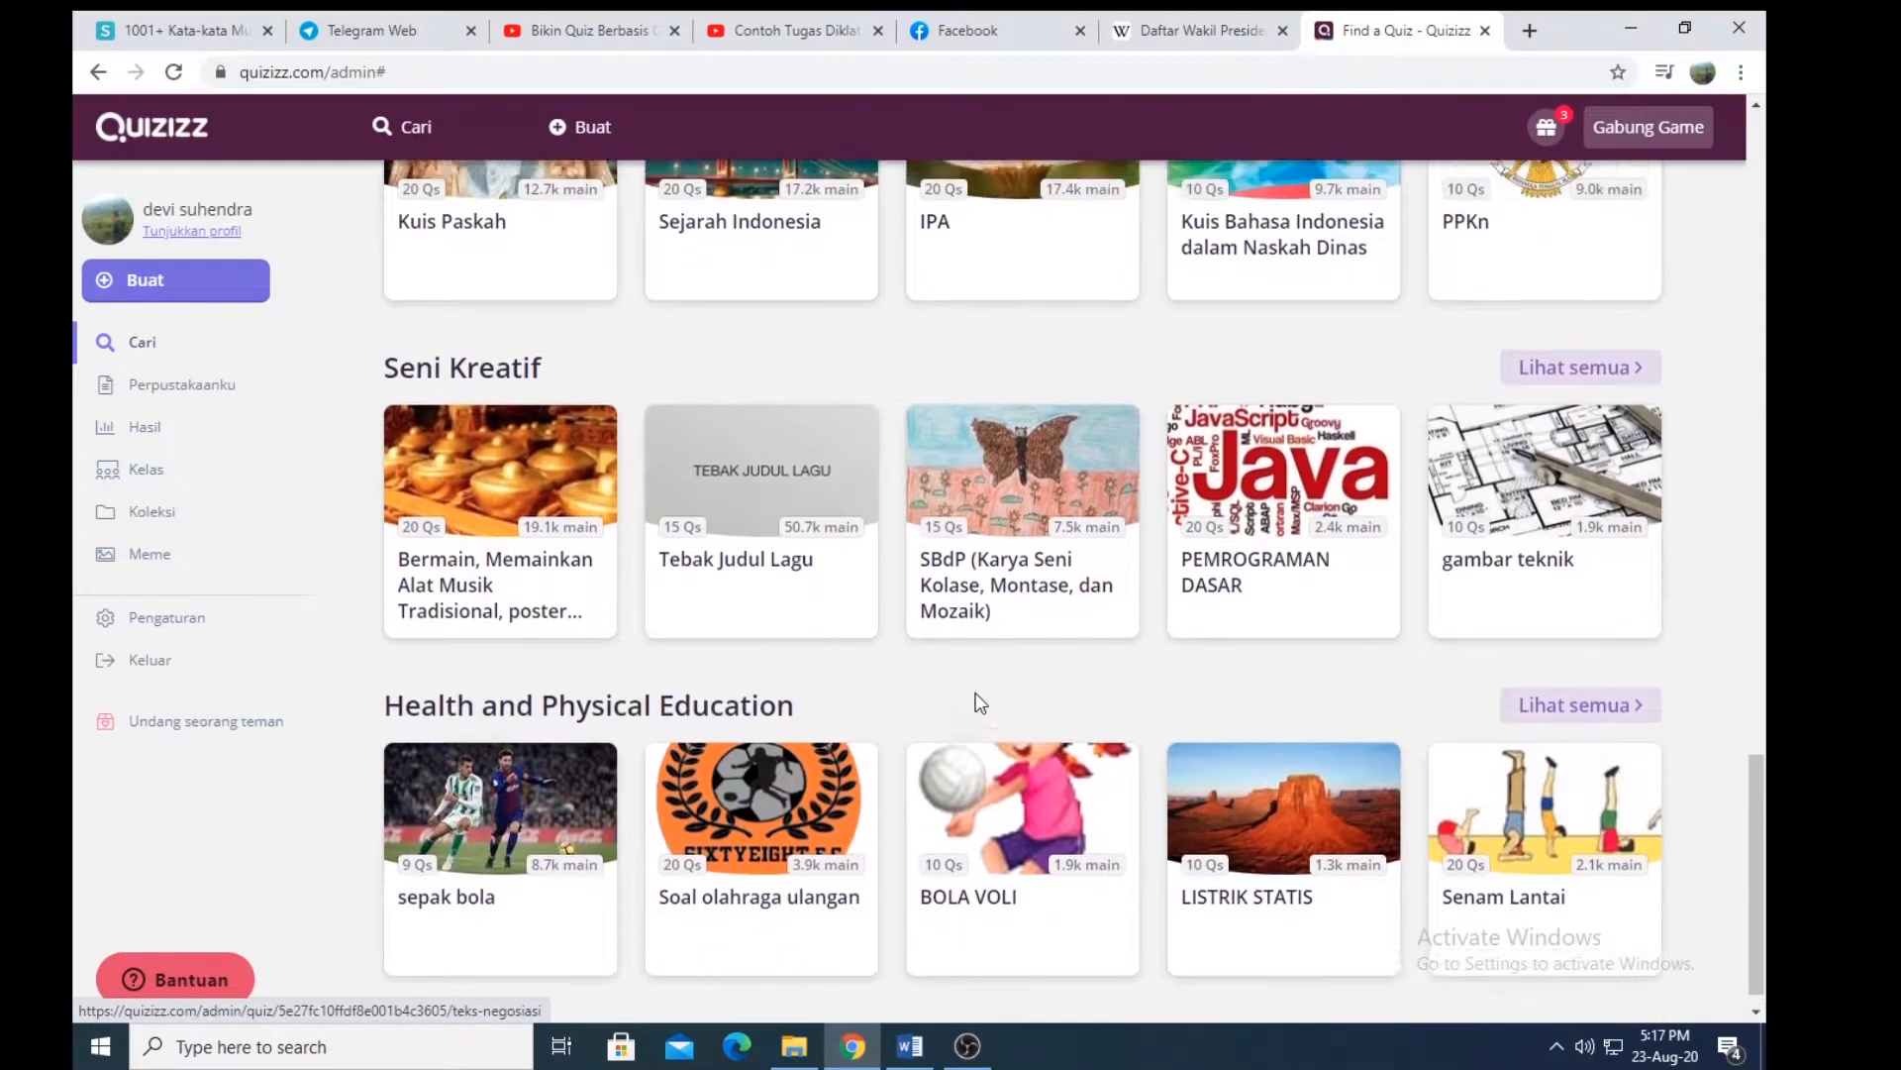
scroll(979, 705, "up", 5)
scroll(979, 705, "up", 9)
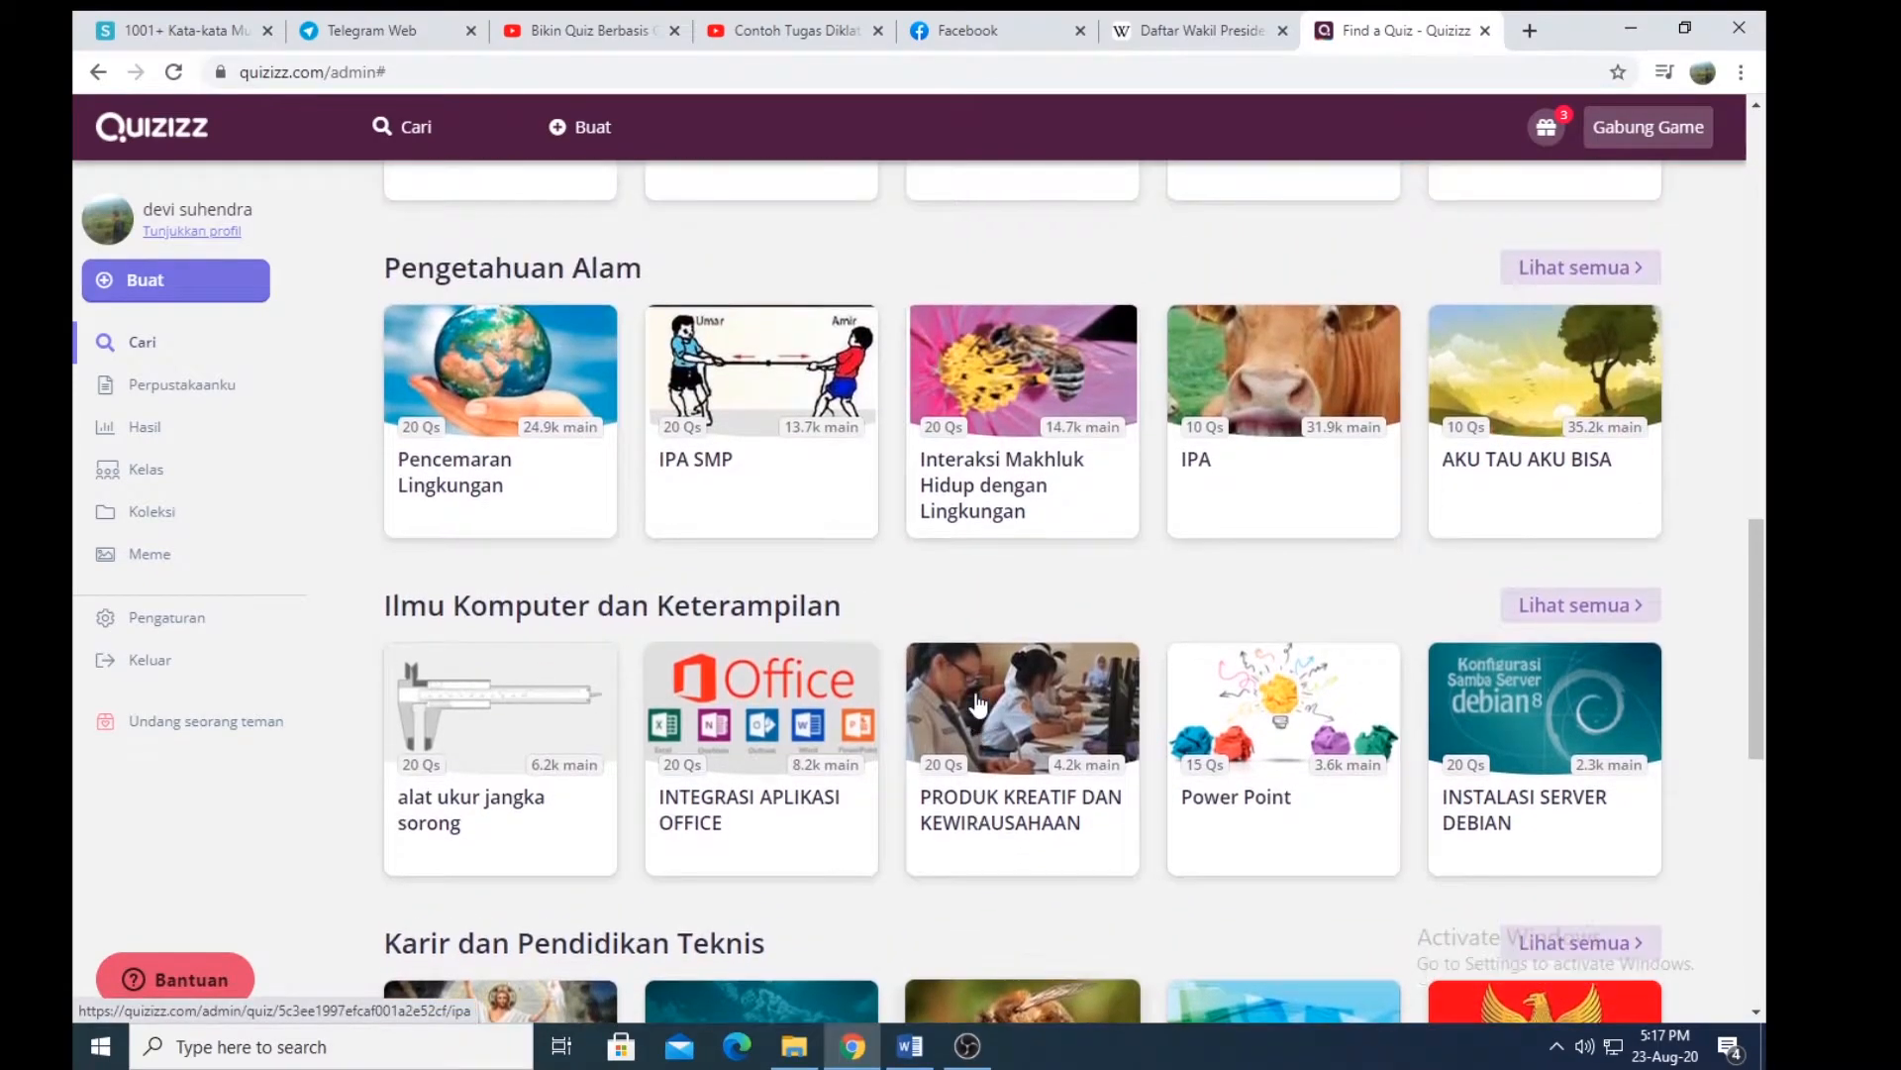
scroll(979, 705, "up", 11)
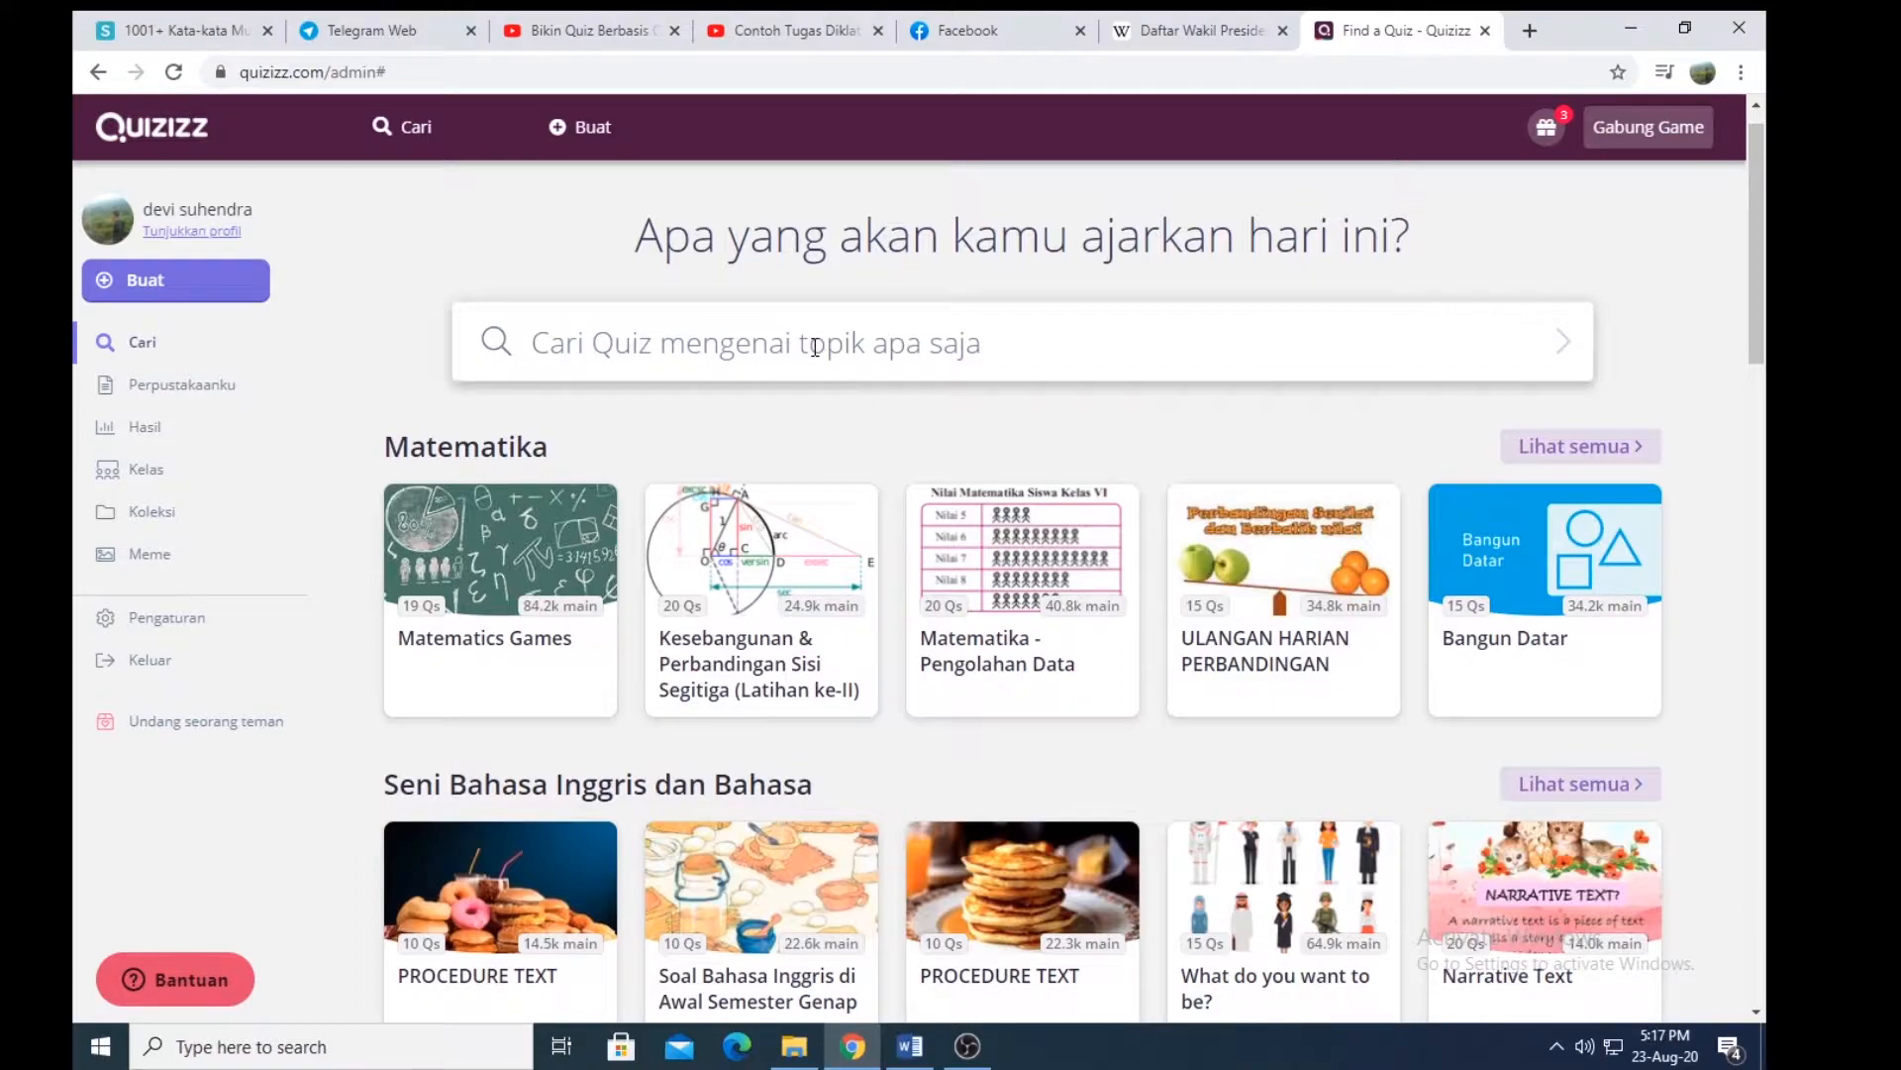
Step: Search the public quiz library for "sejarah" and look through the matching quizzes
left_click(814, 346)
type("sejarah")
key("Return")
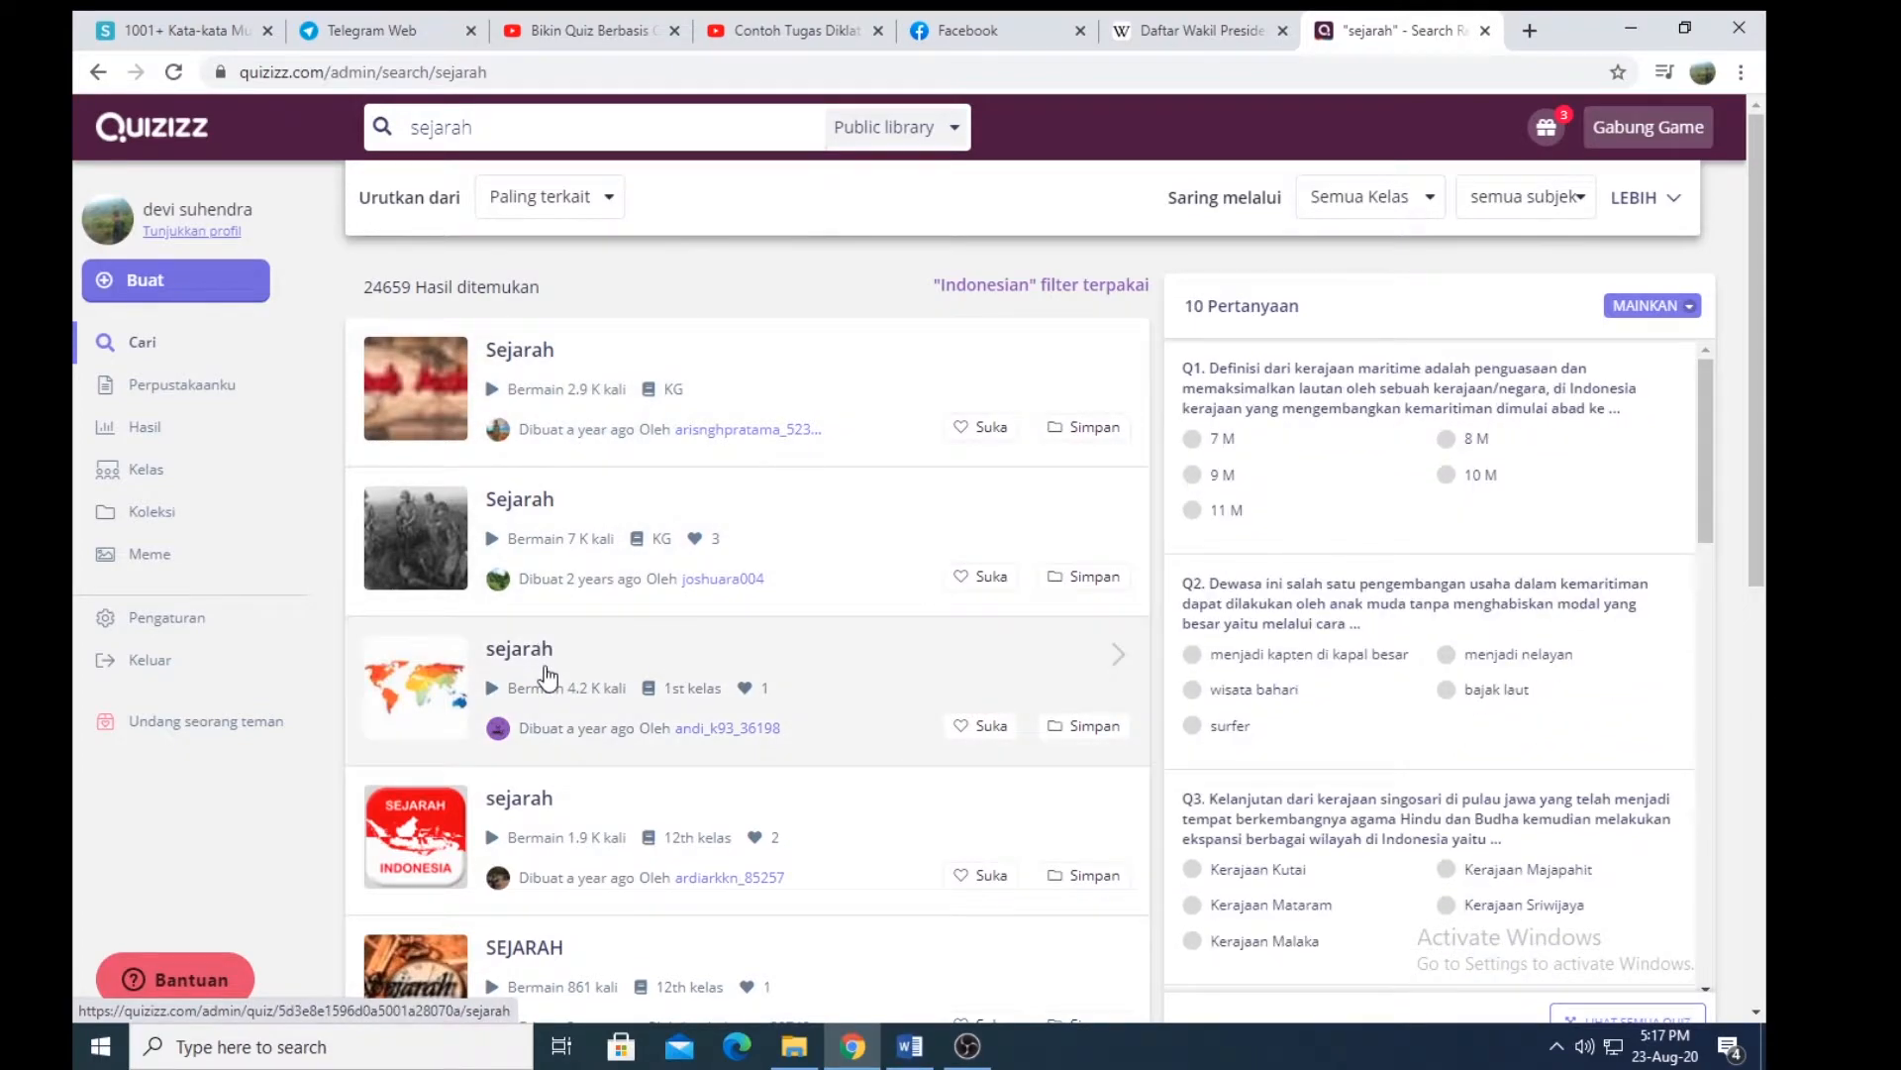
scroll(550, 850, "down", 3)
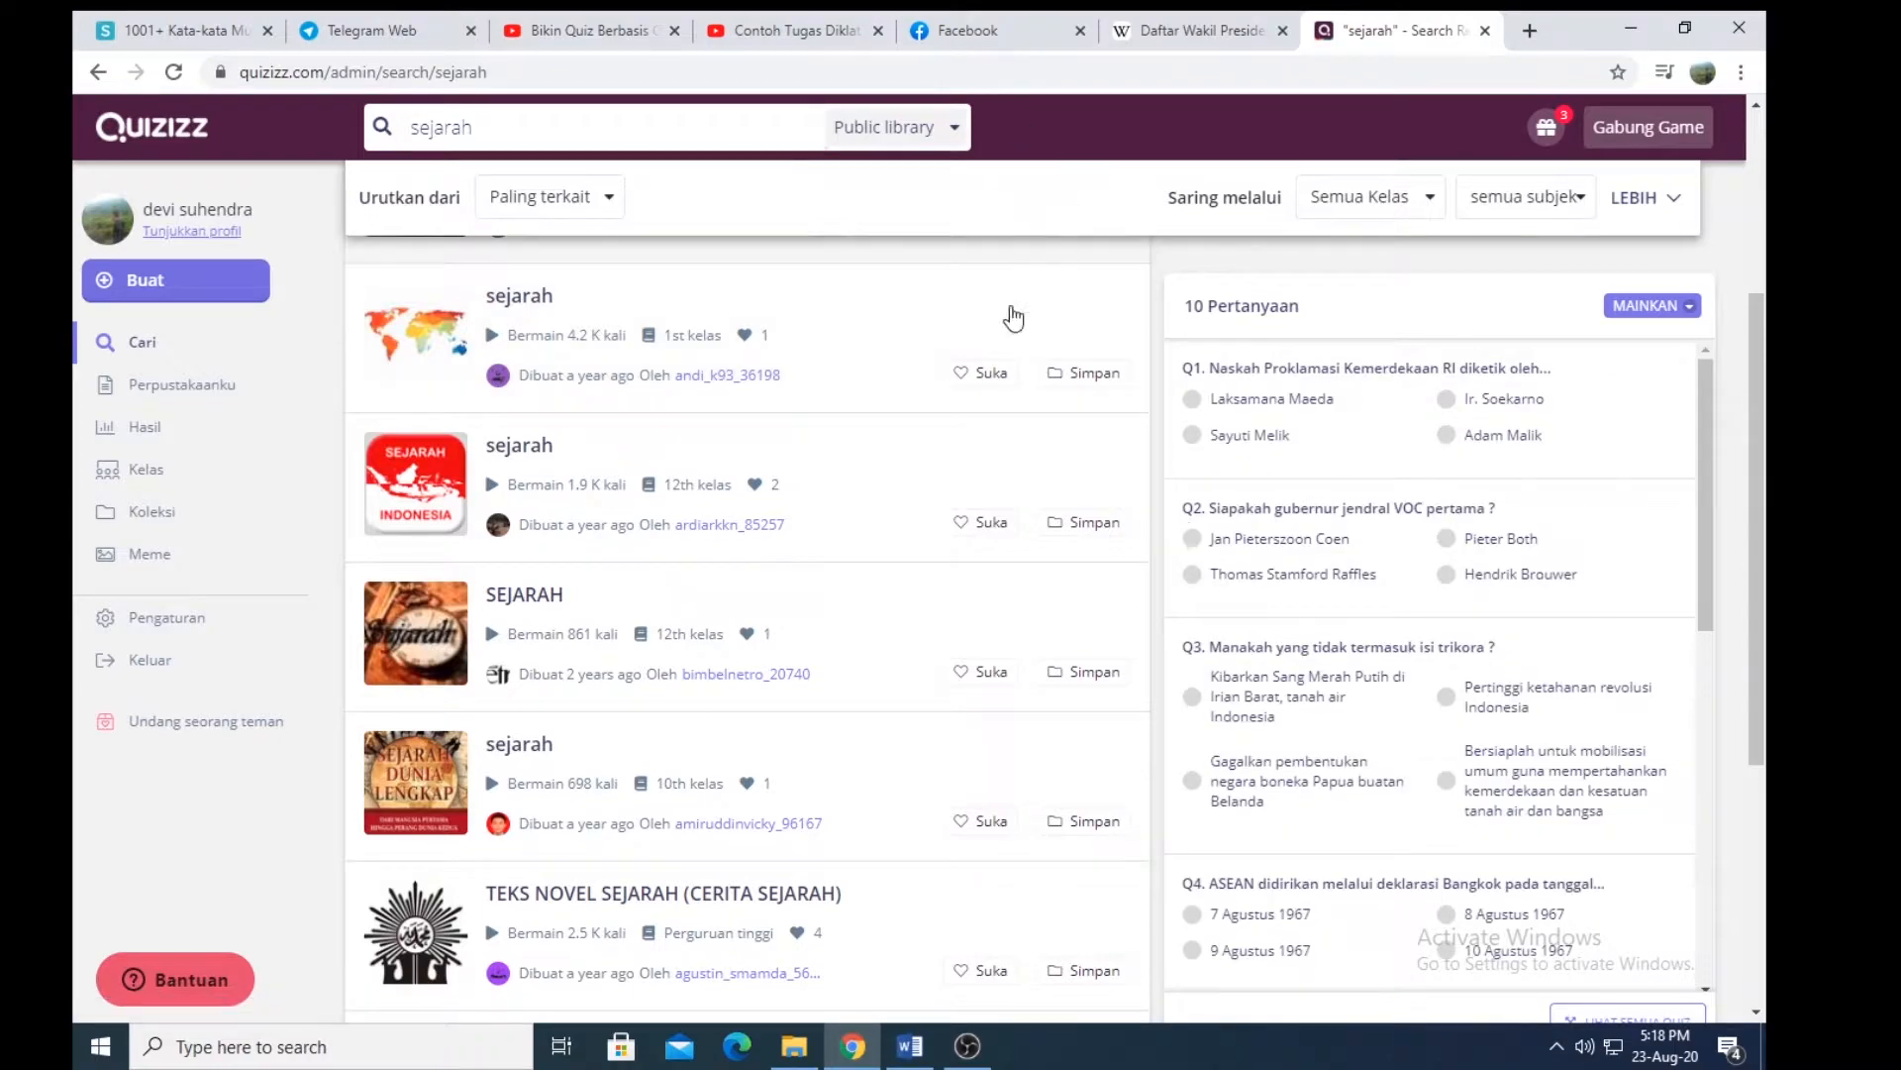
scroll(770, 527, "up", 3)
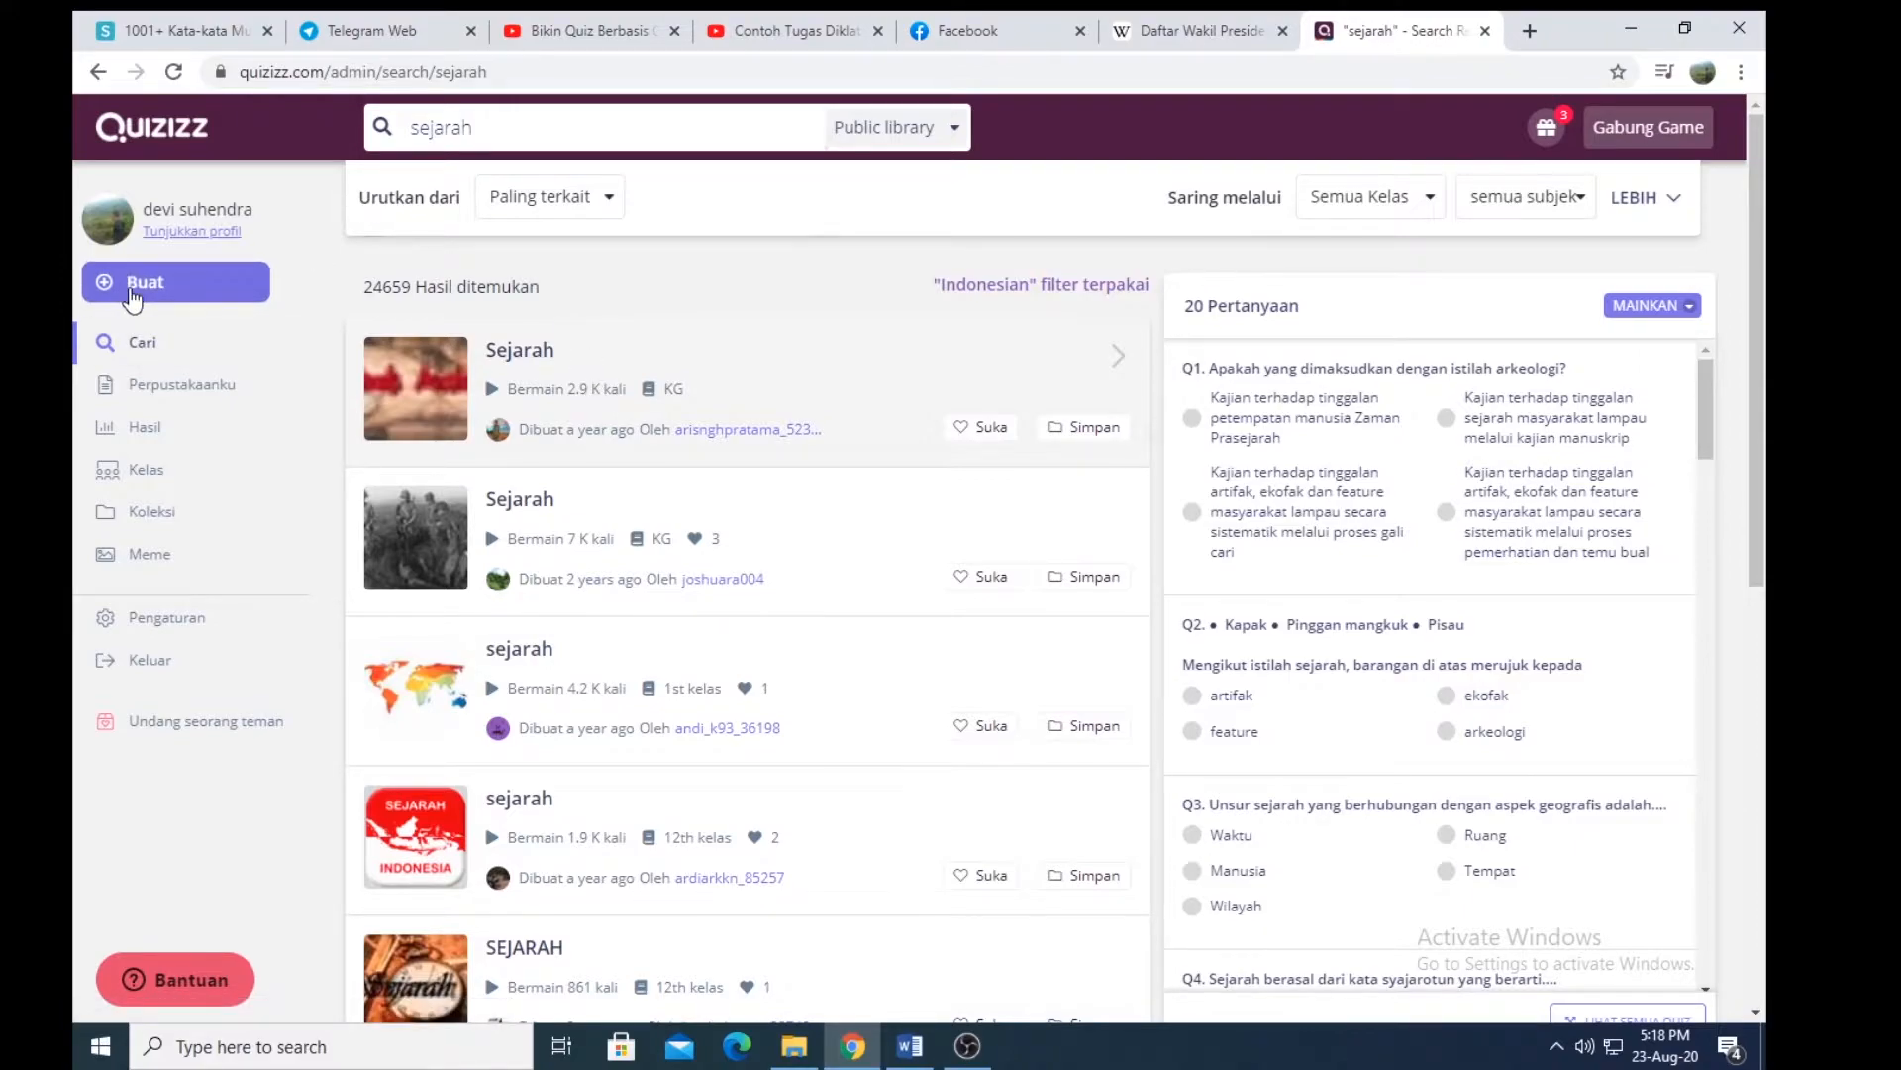
Step: Start a new quiz and name it "Latihan Soal Nilai-Nilai Pancasila"
left_click(124, 284)
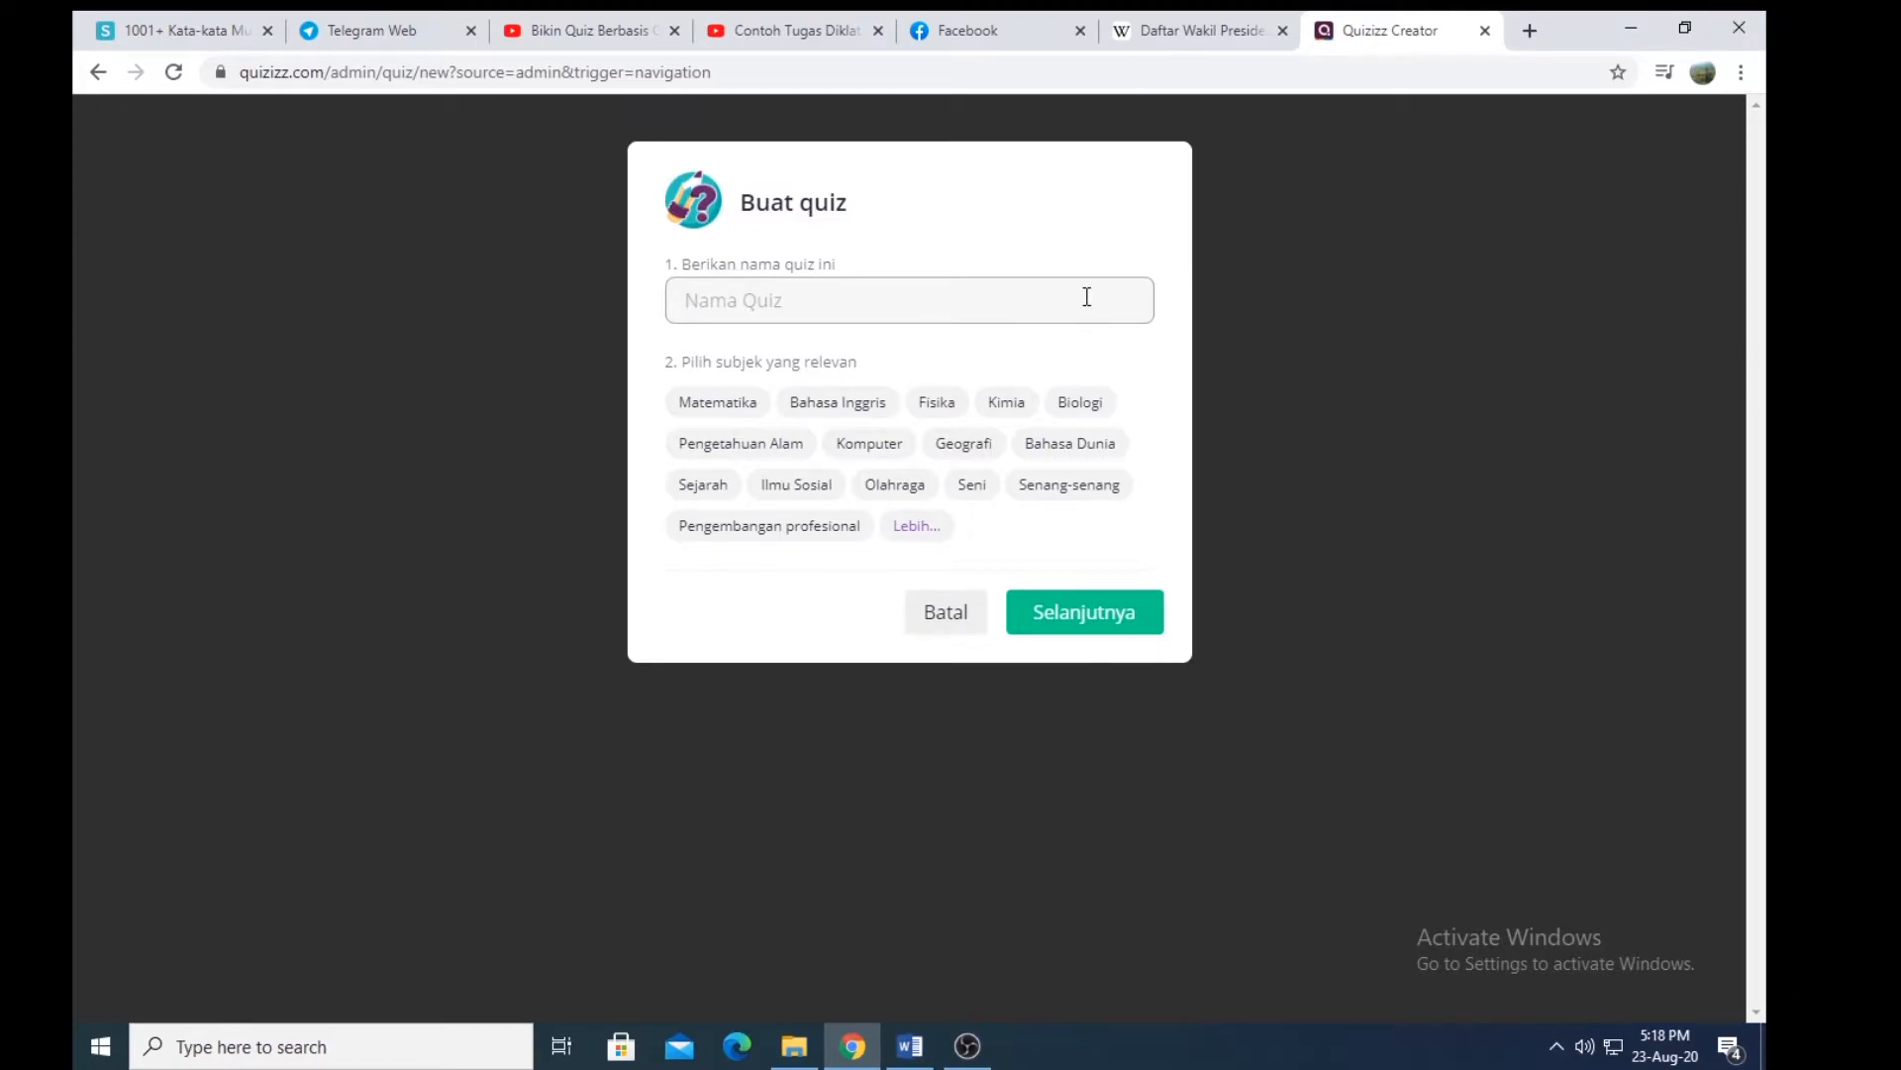
type("La")
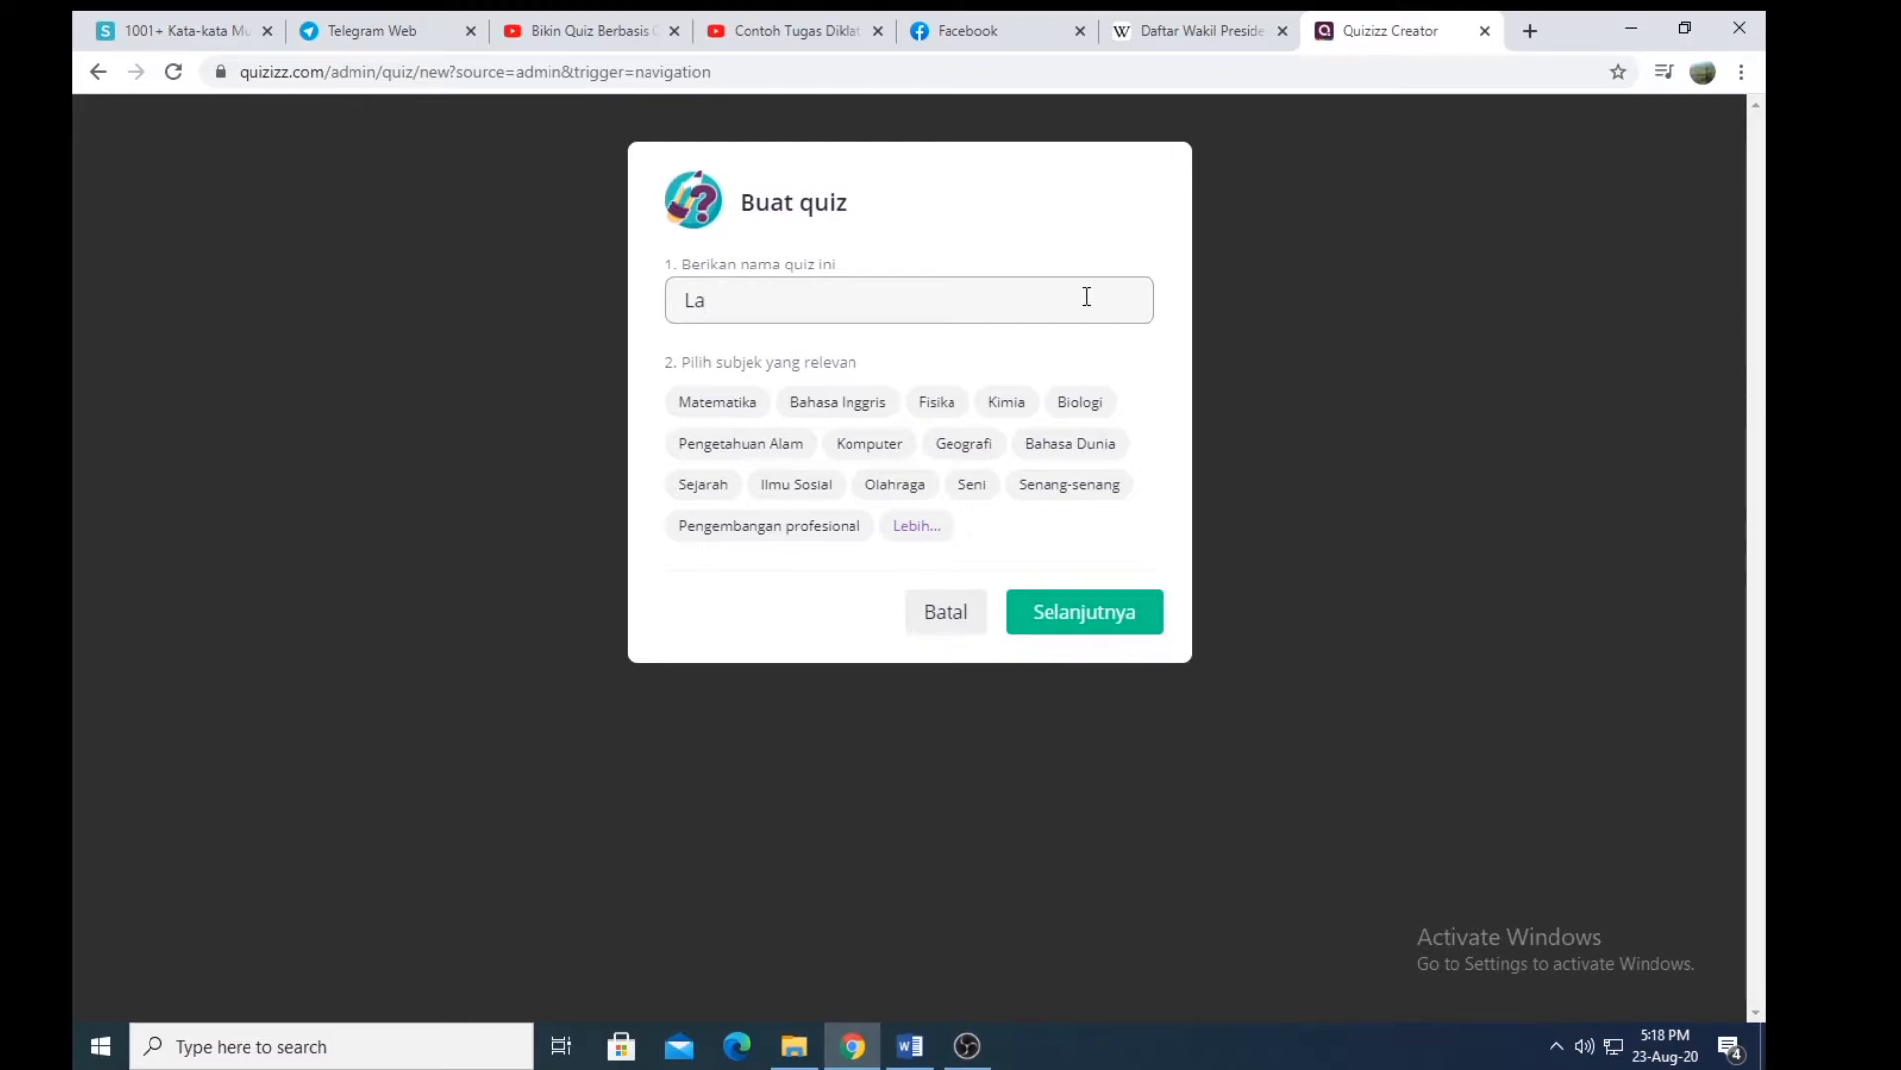
type("tihan Soal ")
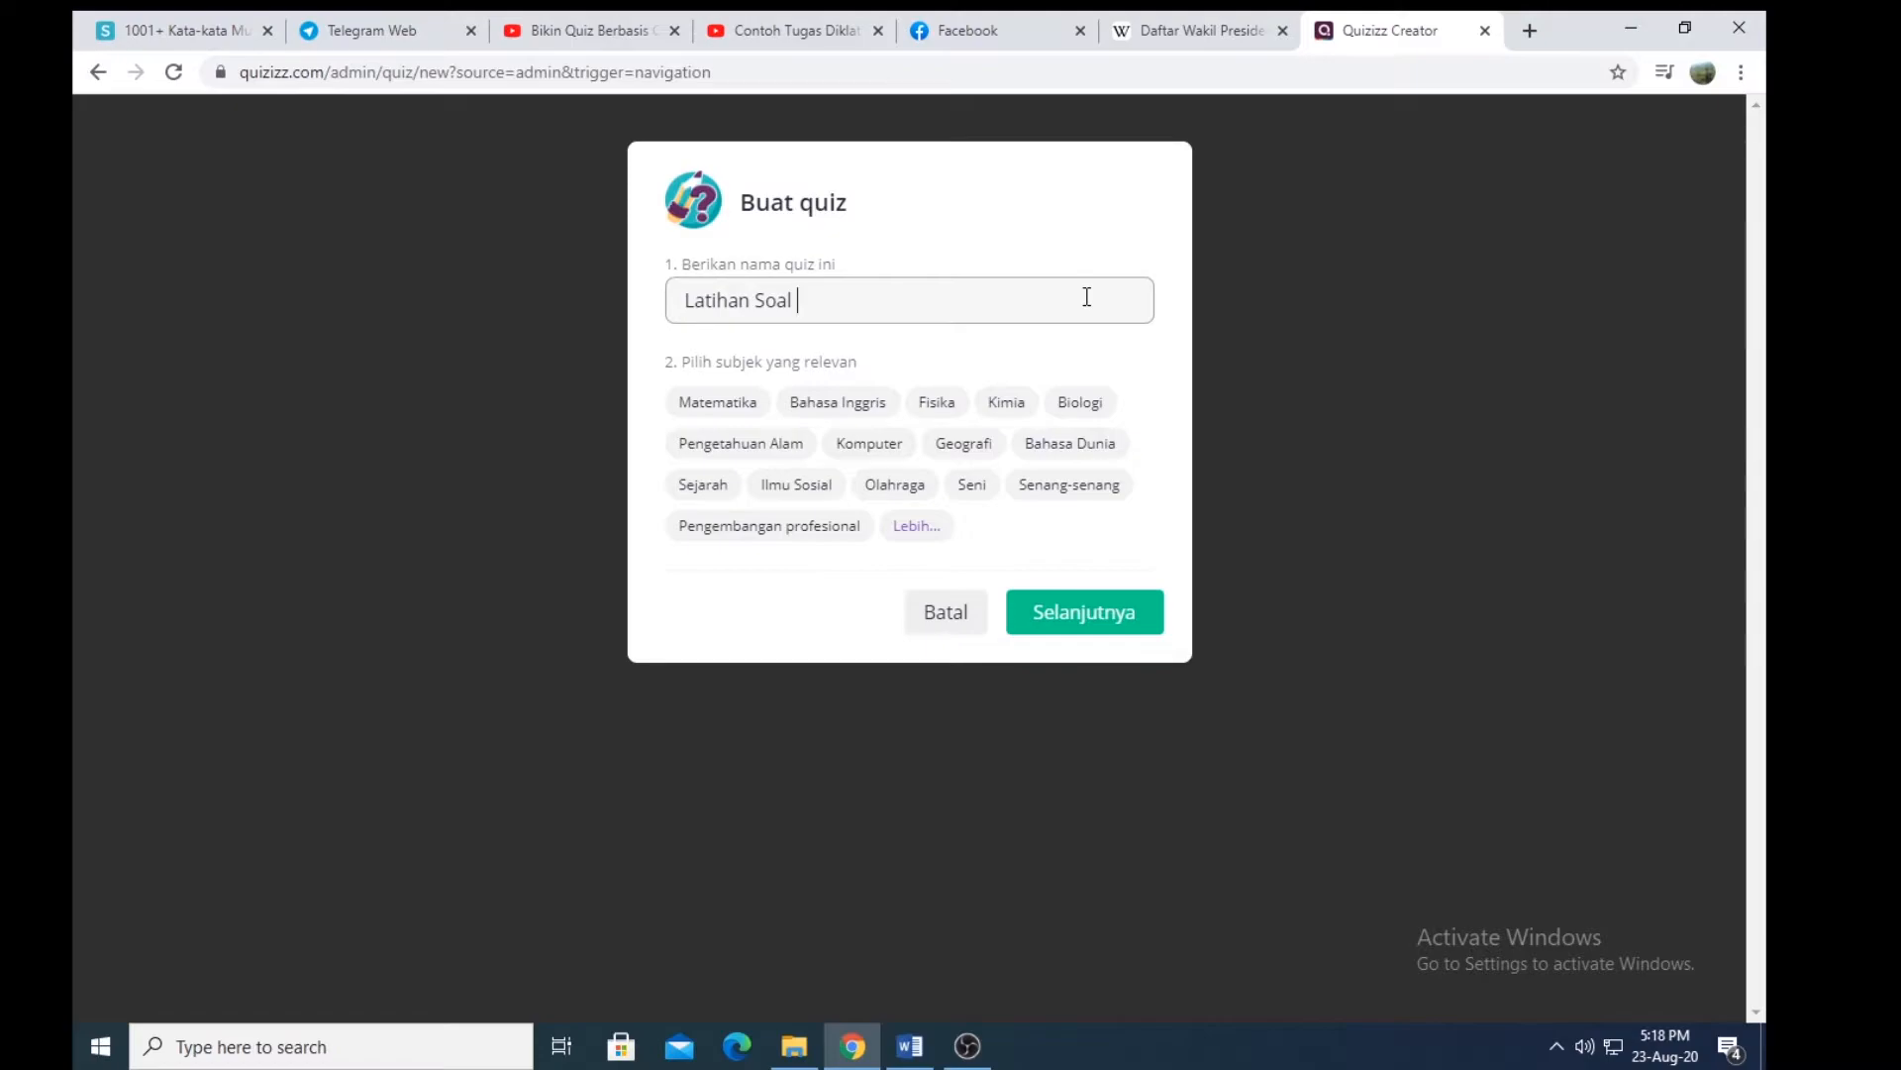
type("Pendidik")
type("an ")
type("Kew")
key("BackSpace")
key("BackSpace")
key("BackSpace")
key("BackSpace")
key("BackSpace")
key("BackSpace")
key("BackSpace")
key("BackSpace")
type("Nilai-Nilai Pancasila")
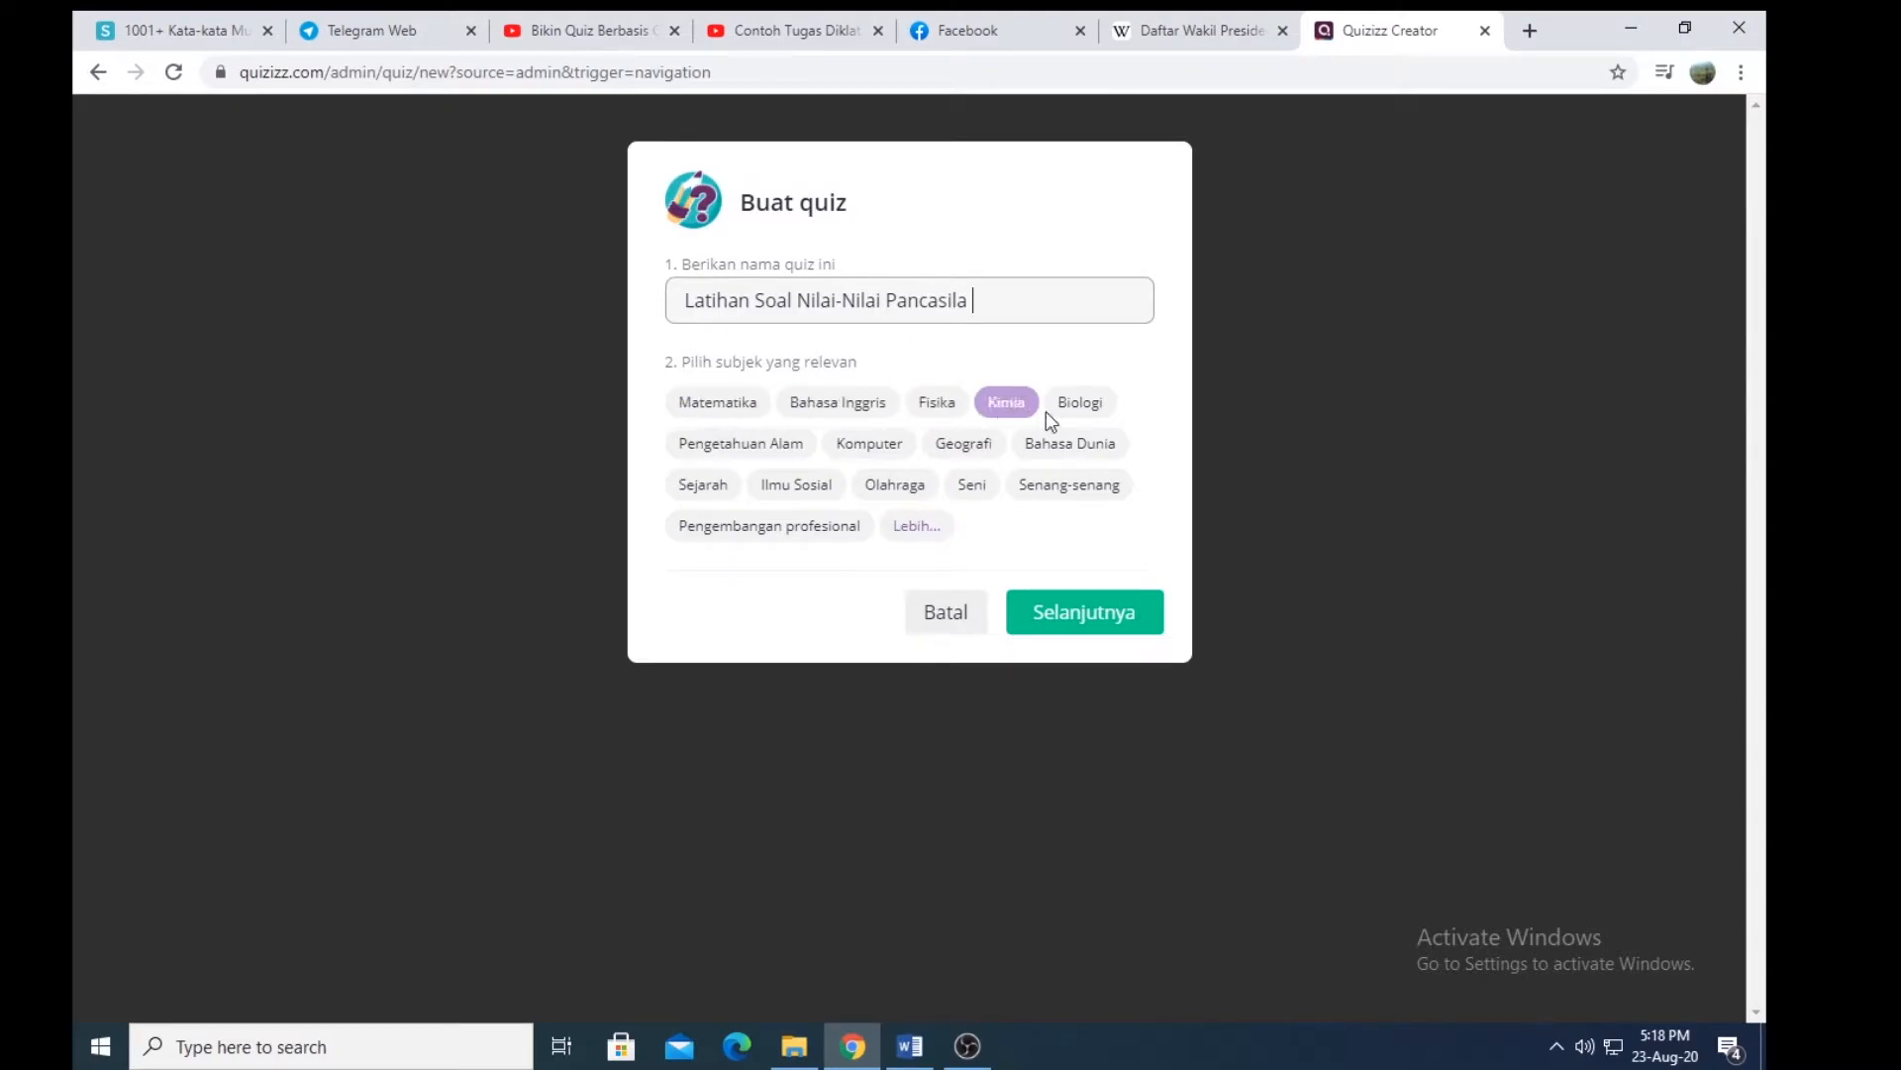
Step: Assign the subjects Lainnya and Ilmu Sosial to the quiz and continue to the quiz editor
left_click(919, 526)
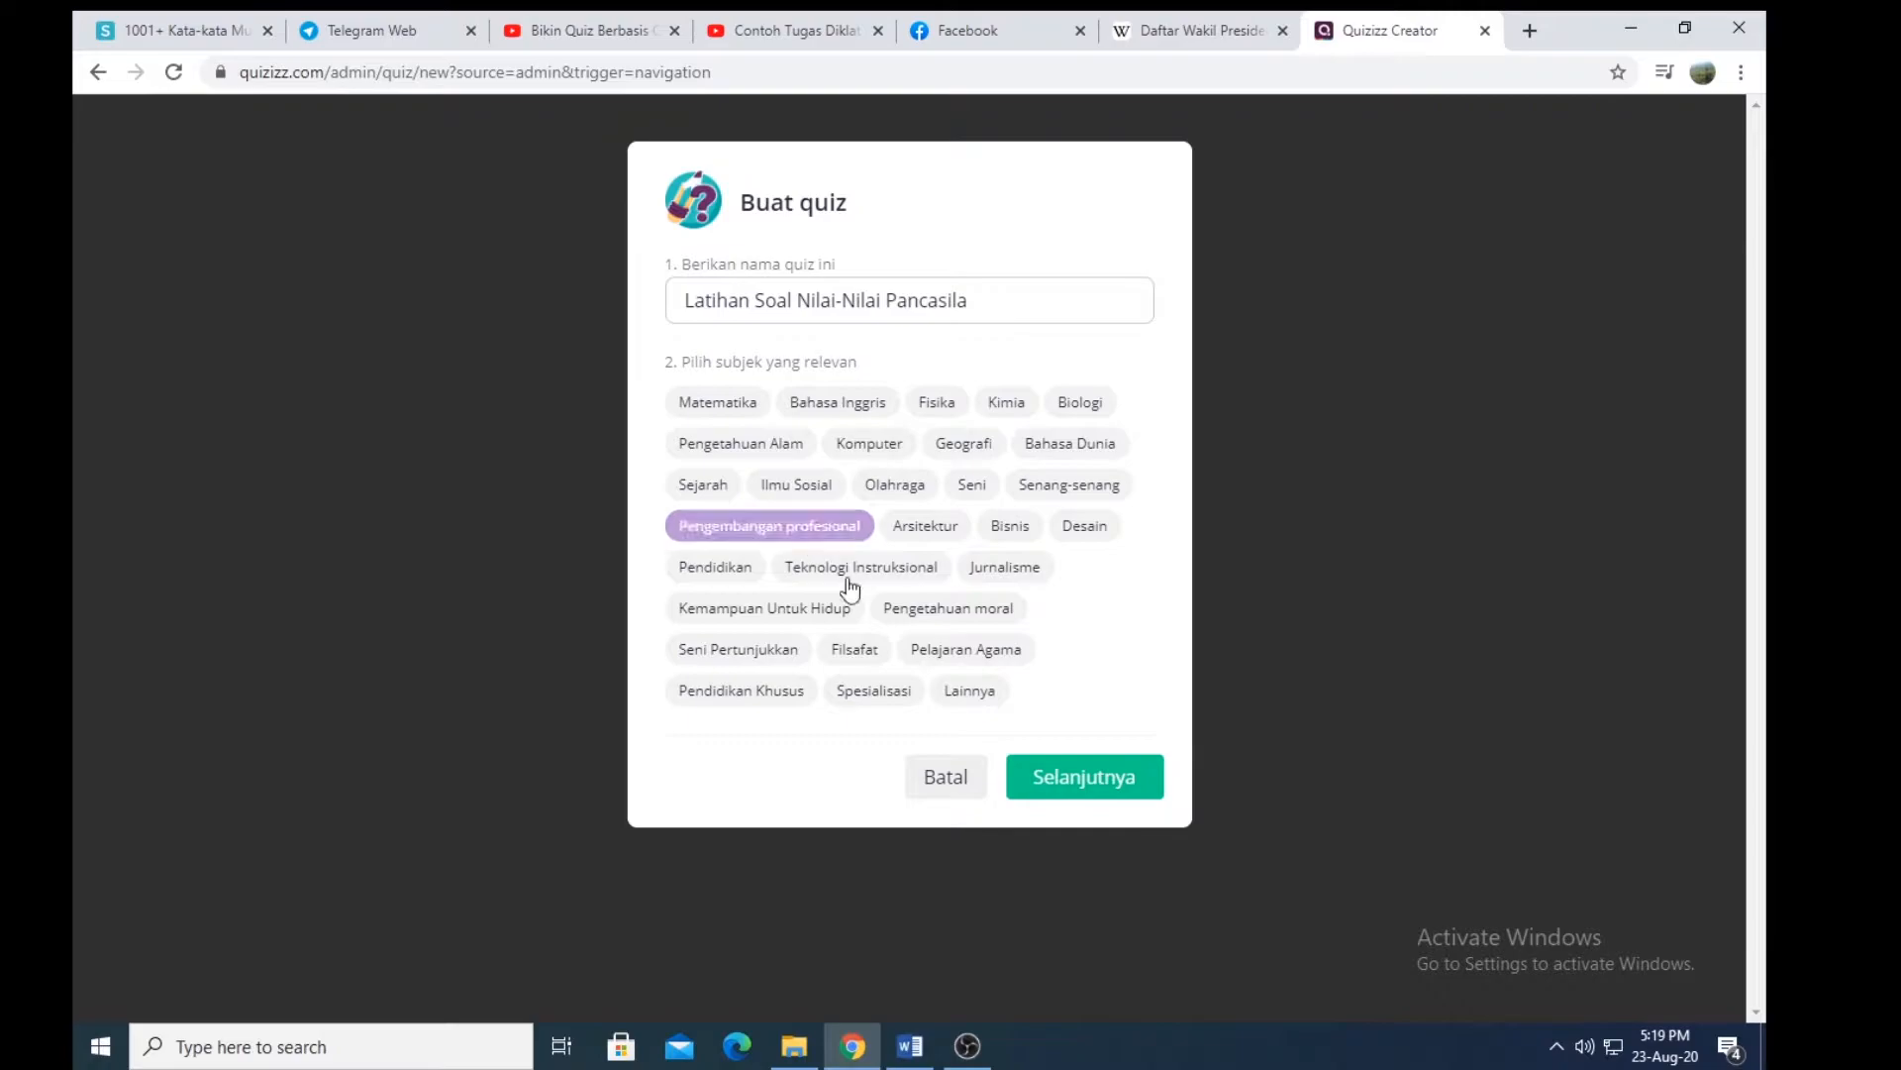
left_click(972, 692)
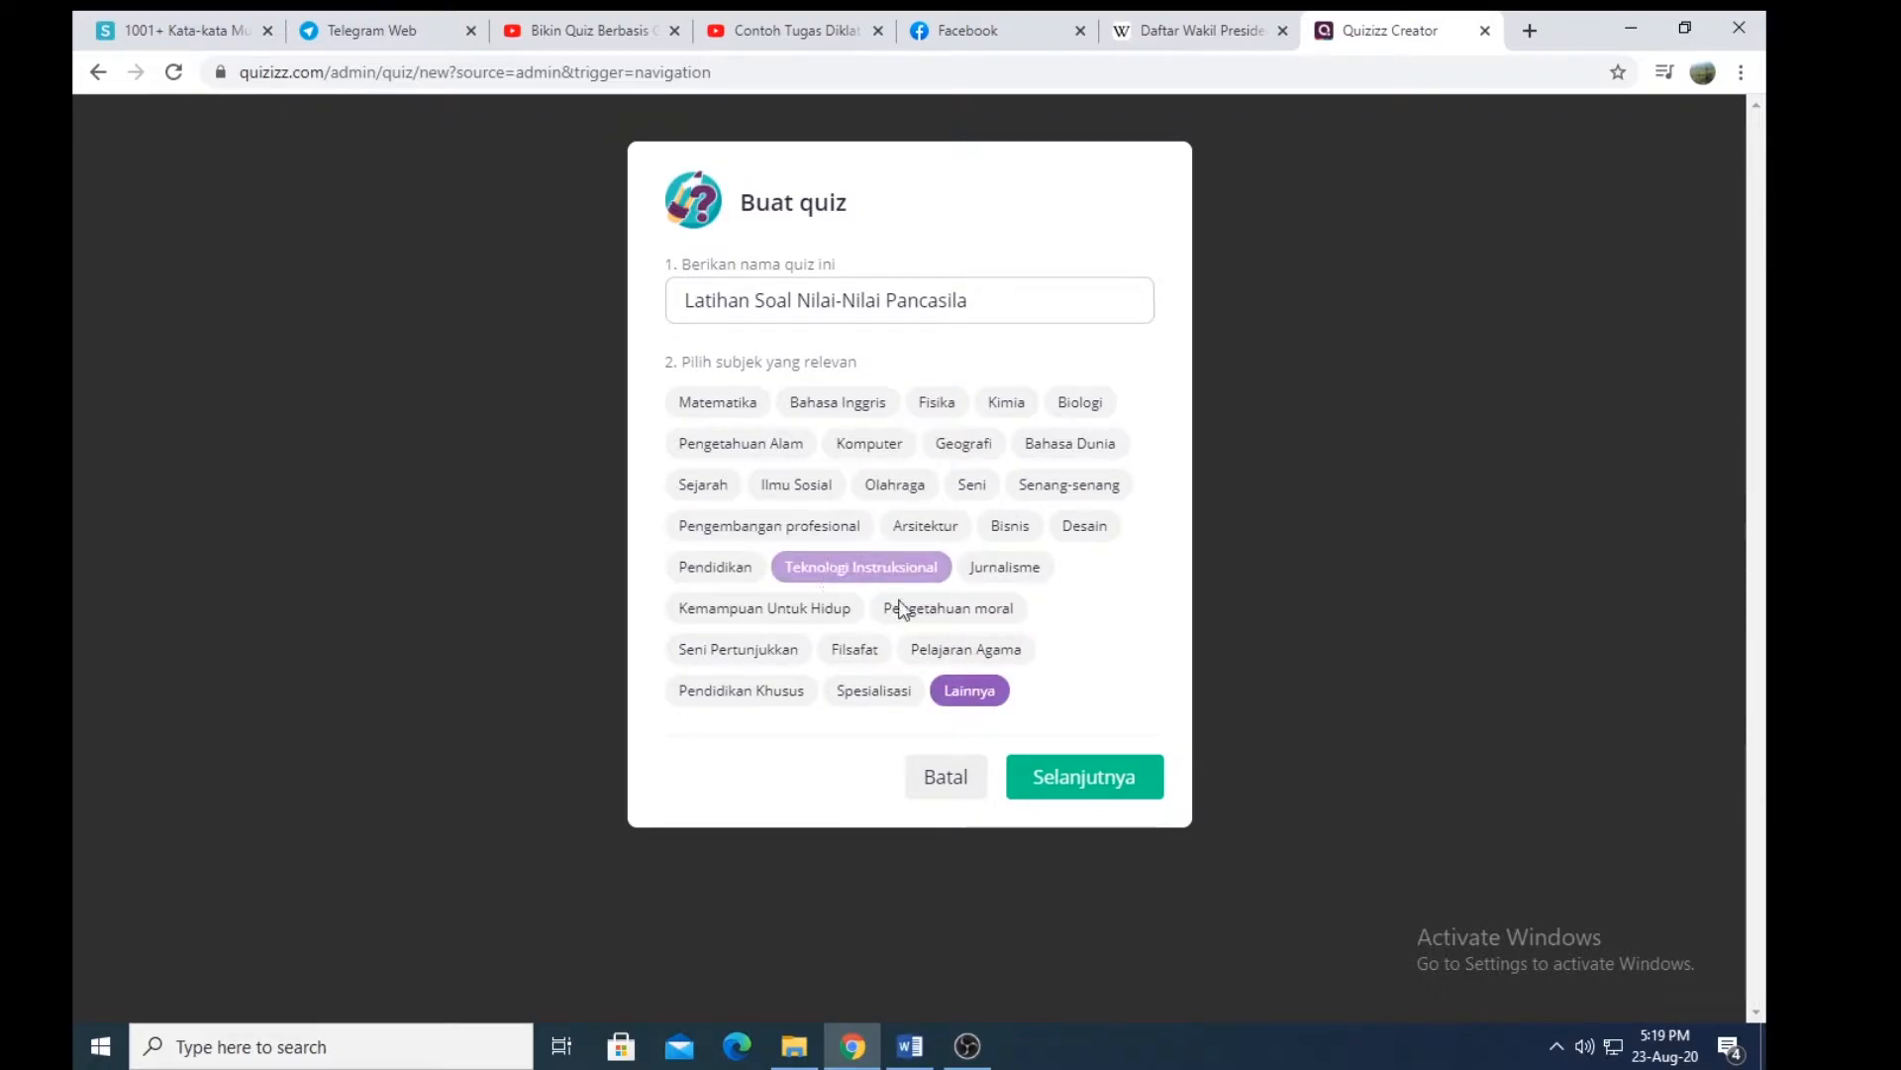
left_click(814, 500)
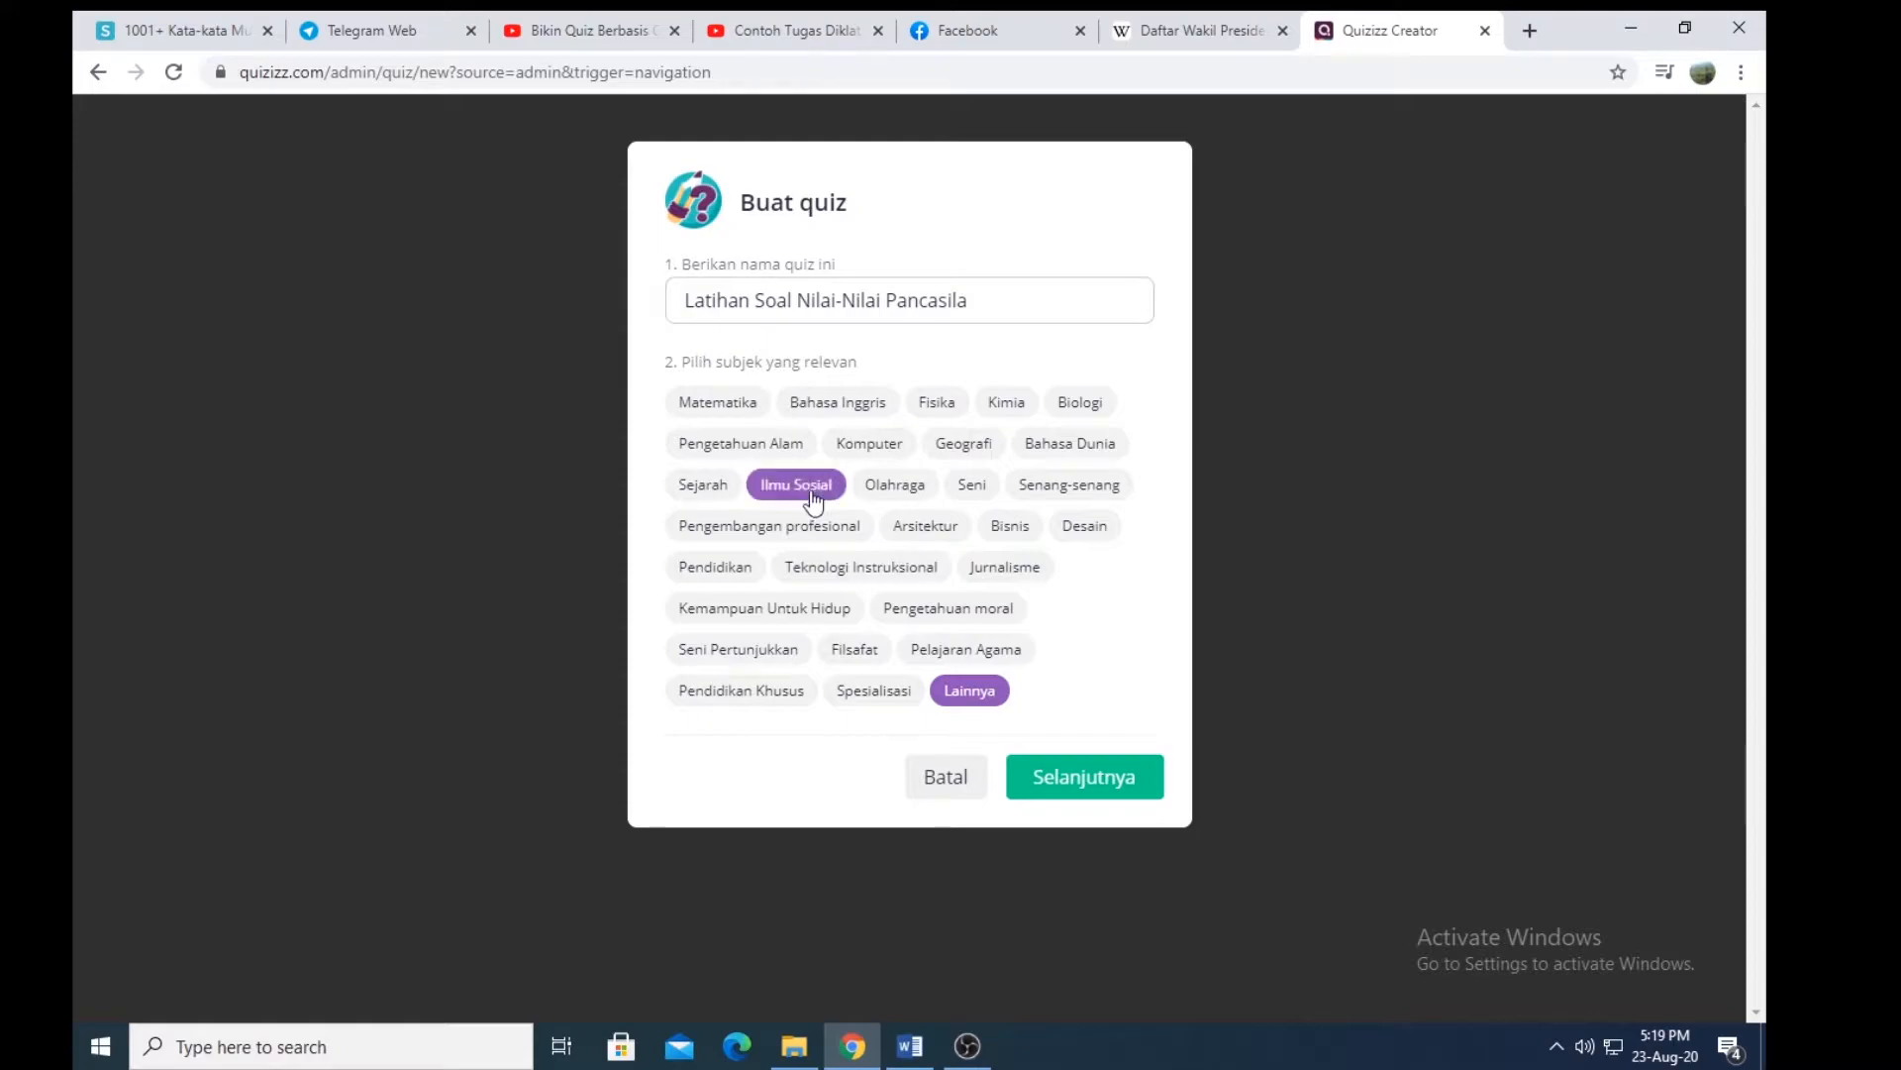
left_click(1095, 778)
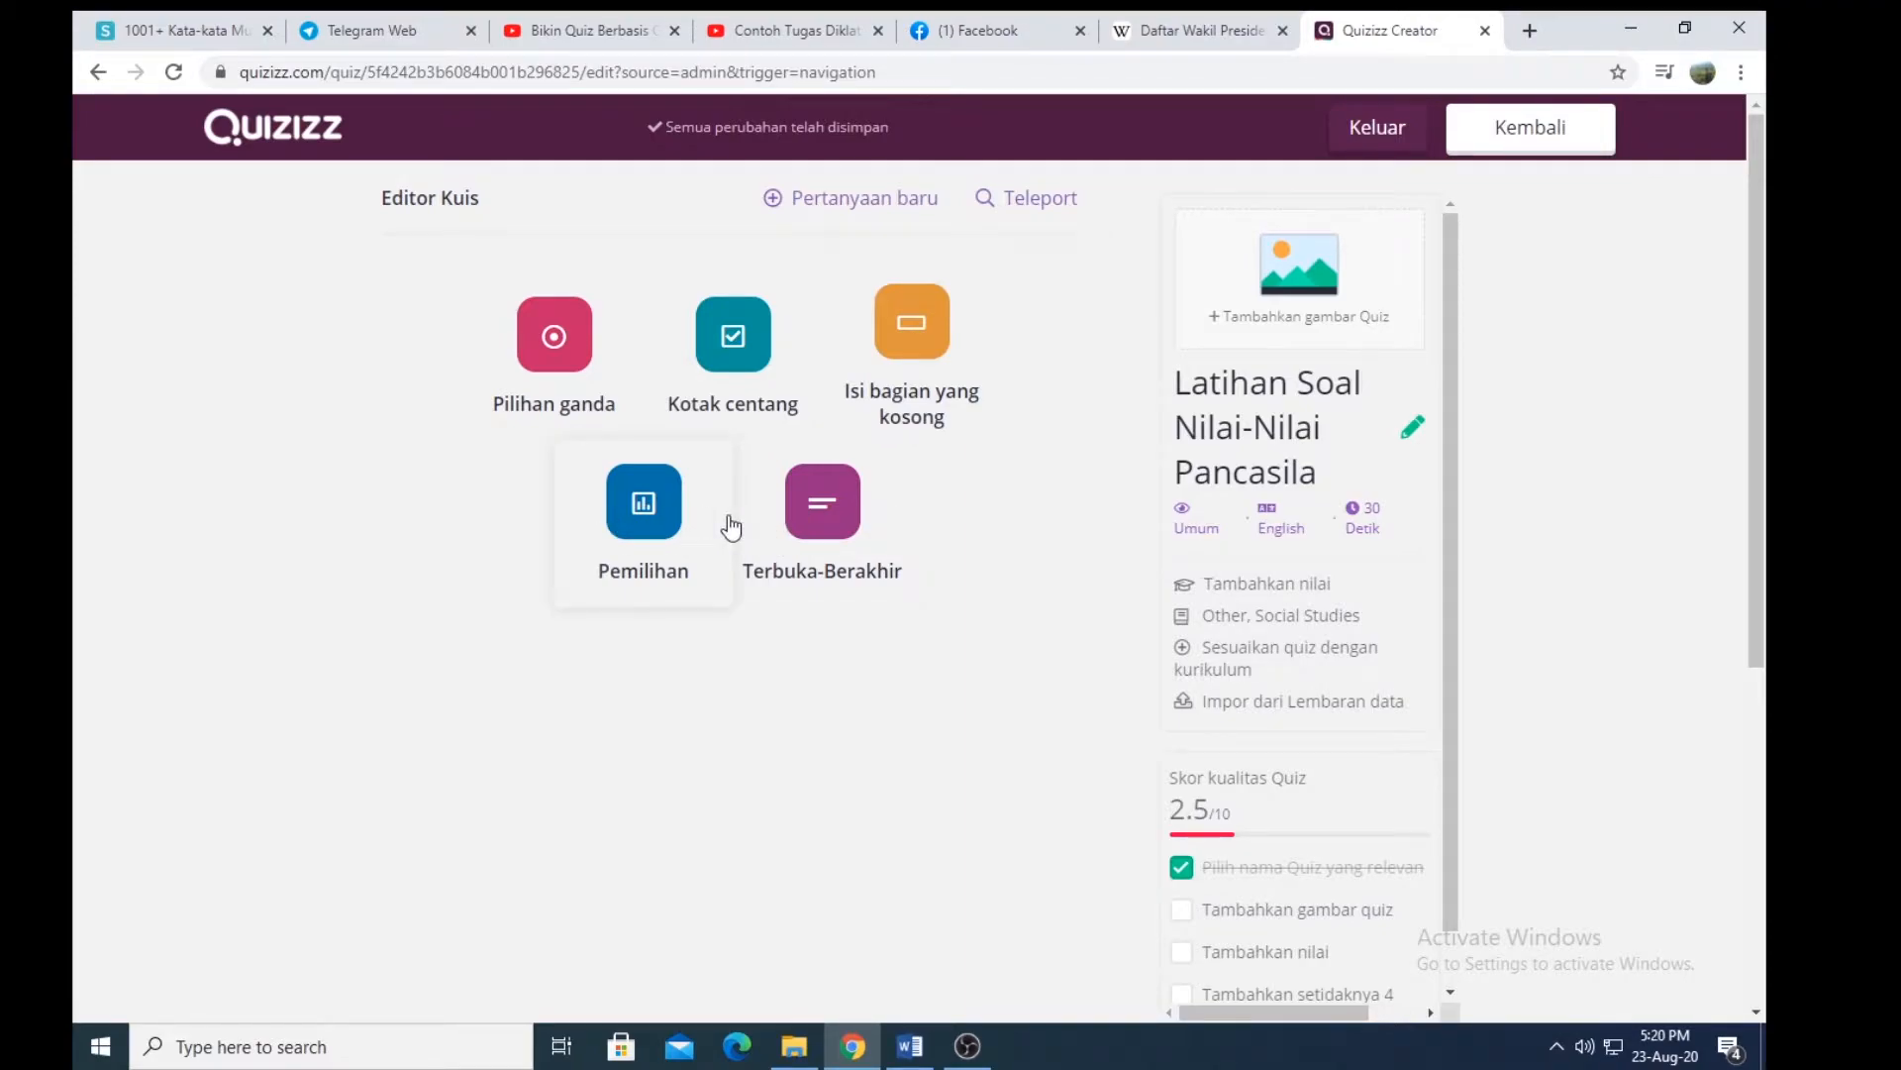
Step: Add a multiple-choice question with the text "Siapakah Presiden Pertama Indonesia"
left_click(565, 339)
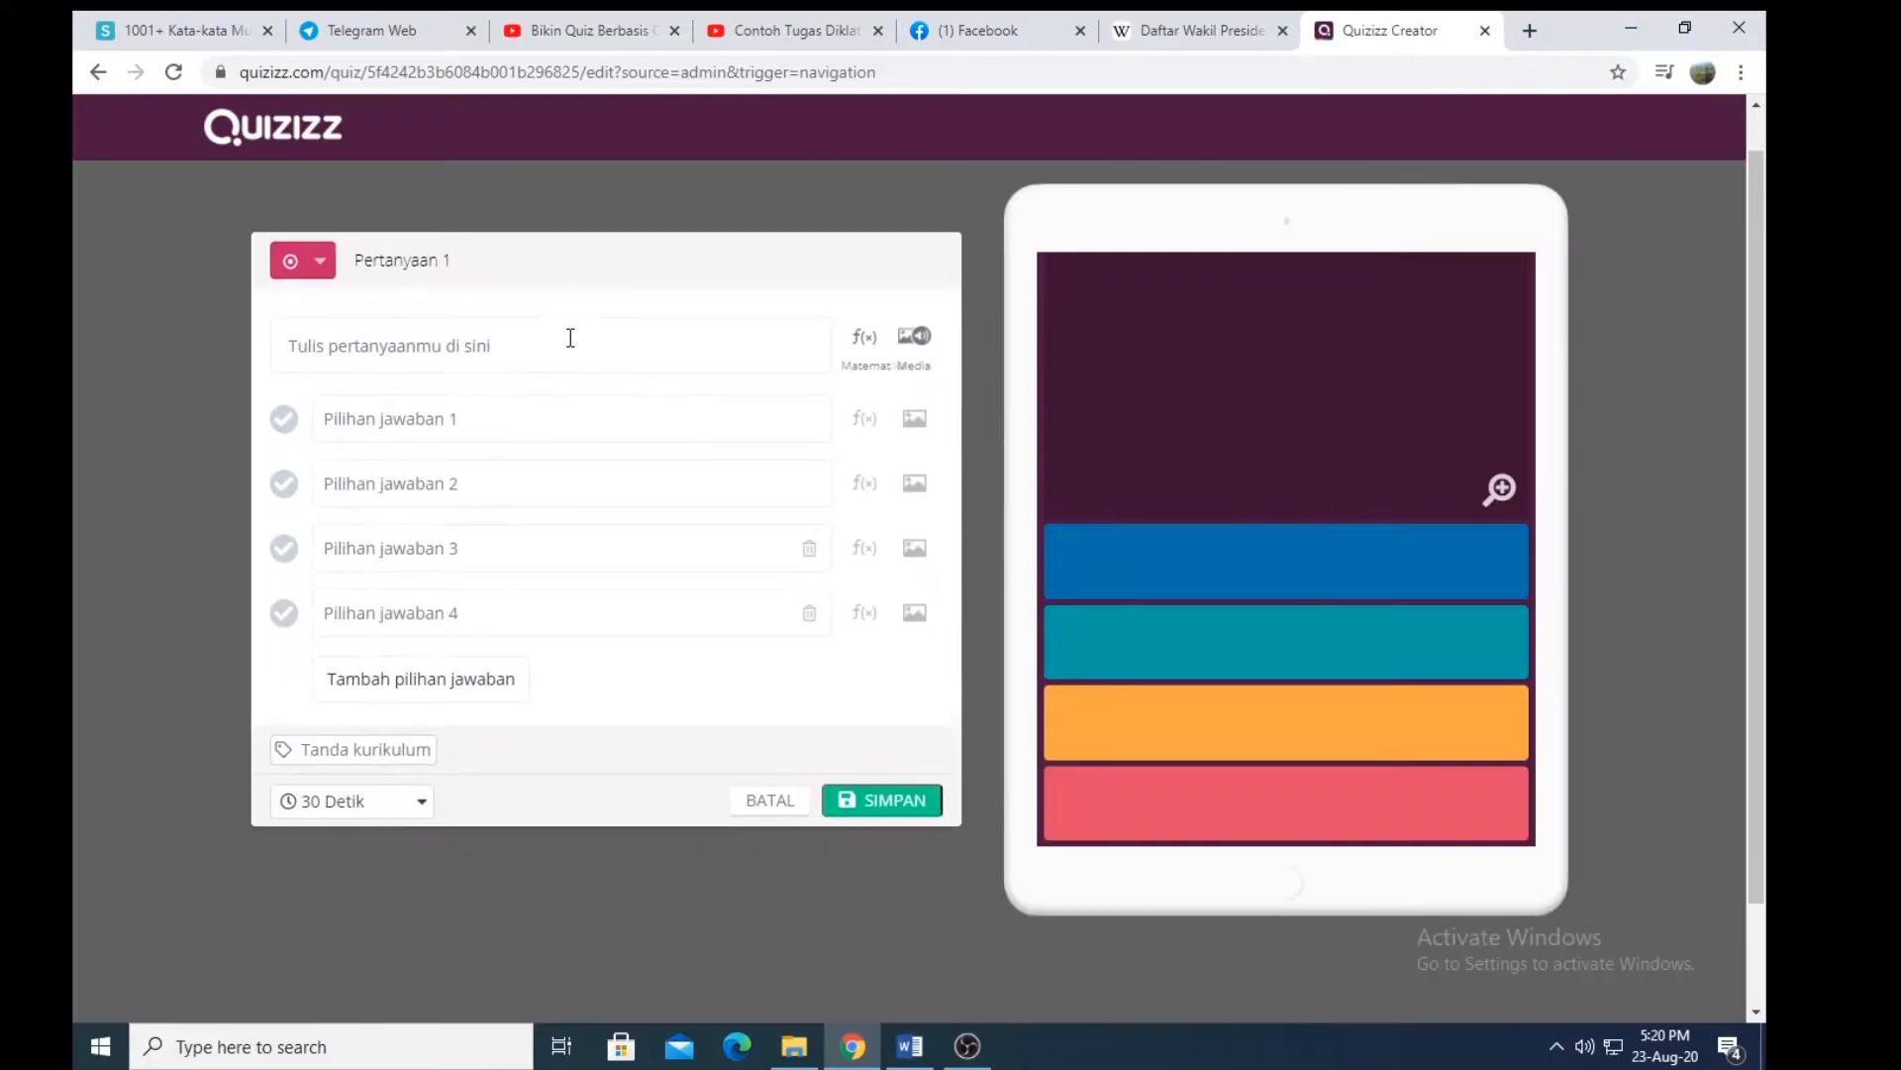
scroll(571, 342, "down", 1)
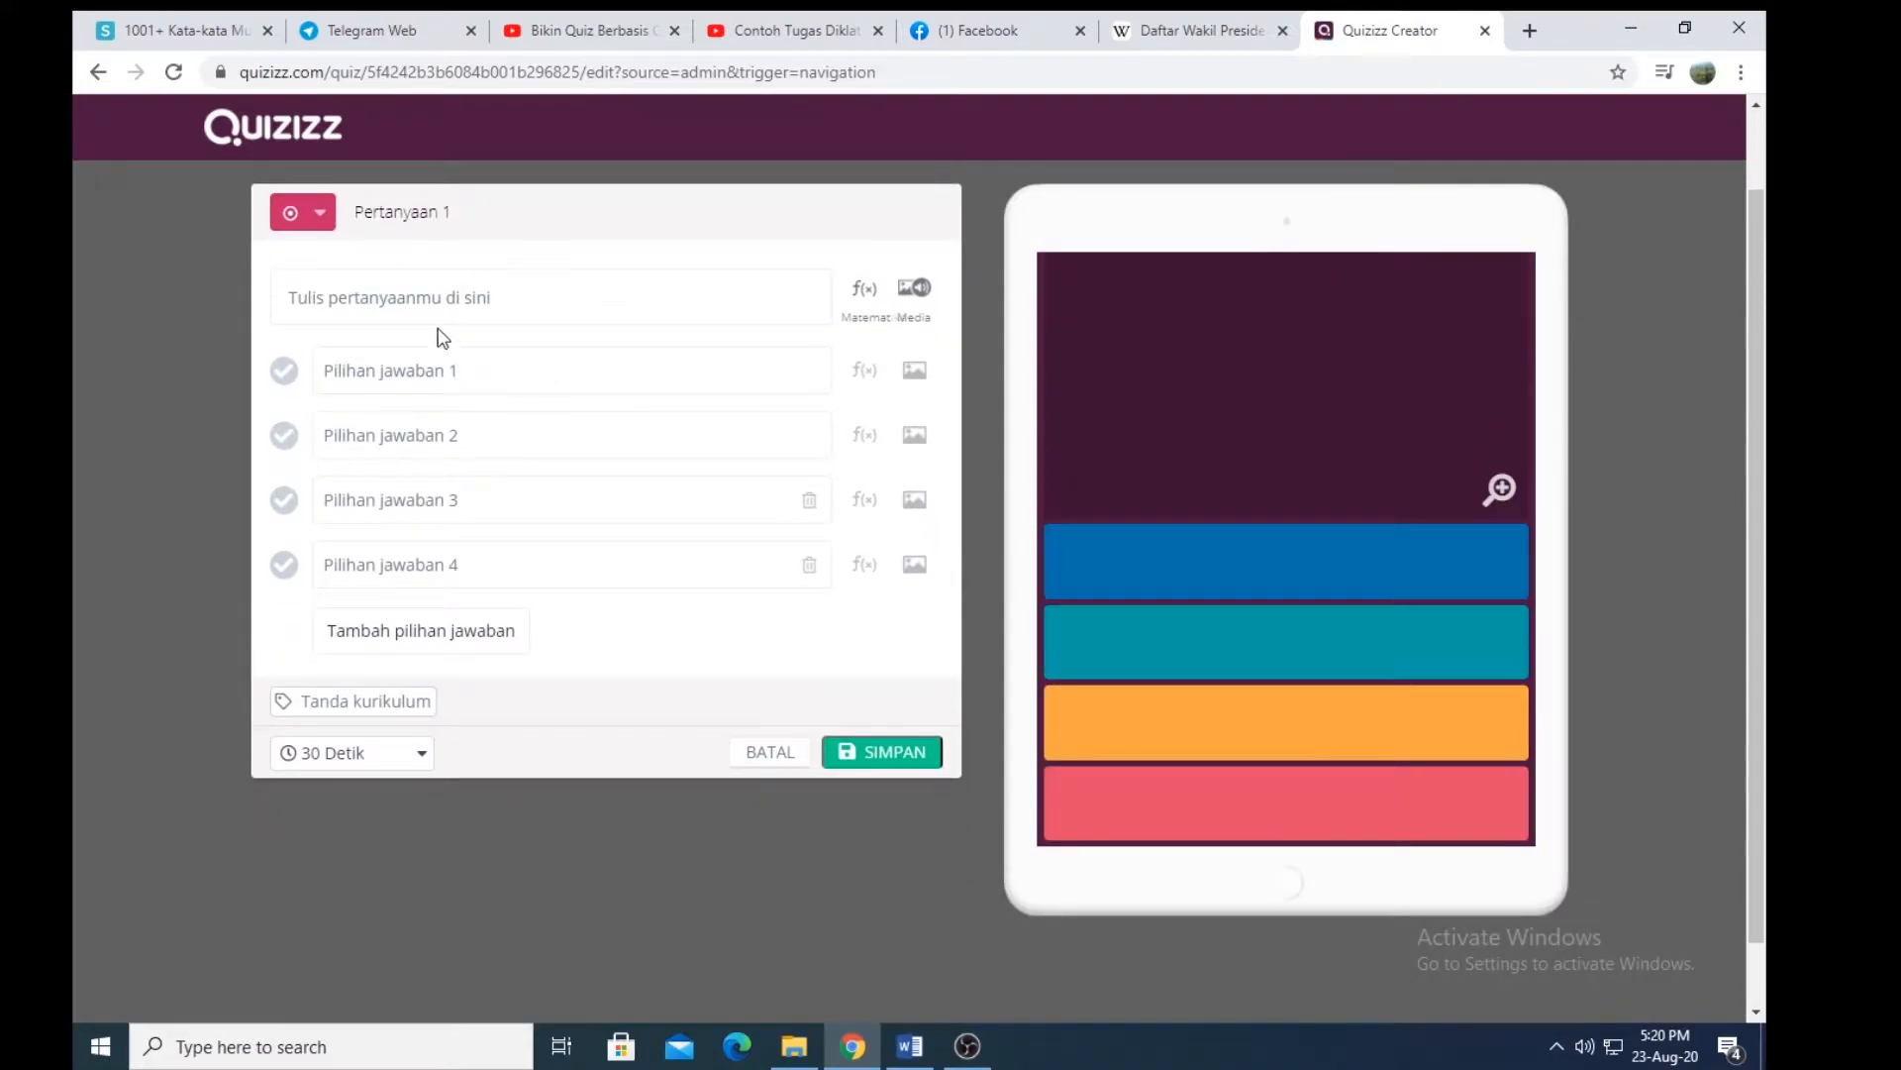
left_click(433, 297)
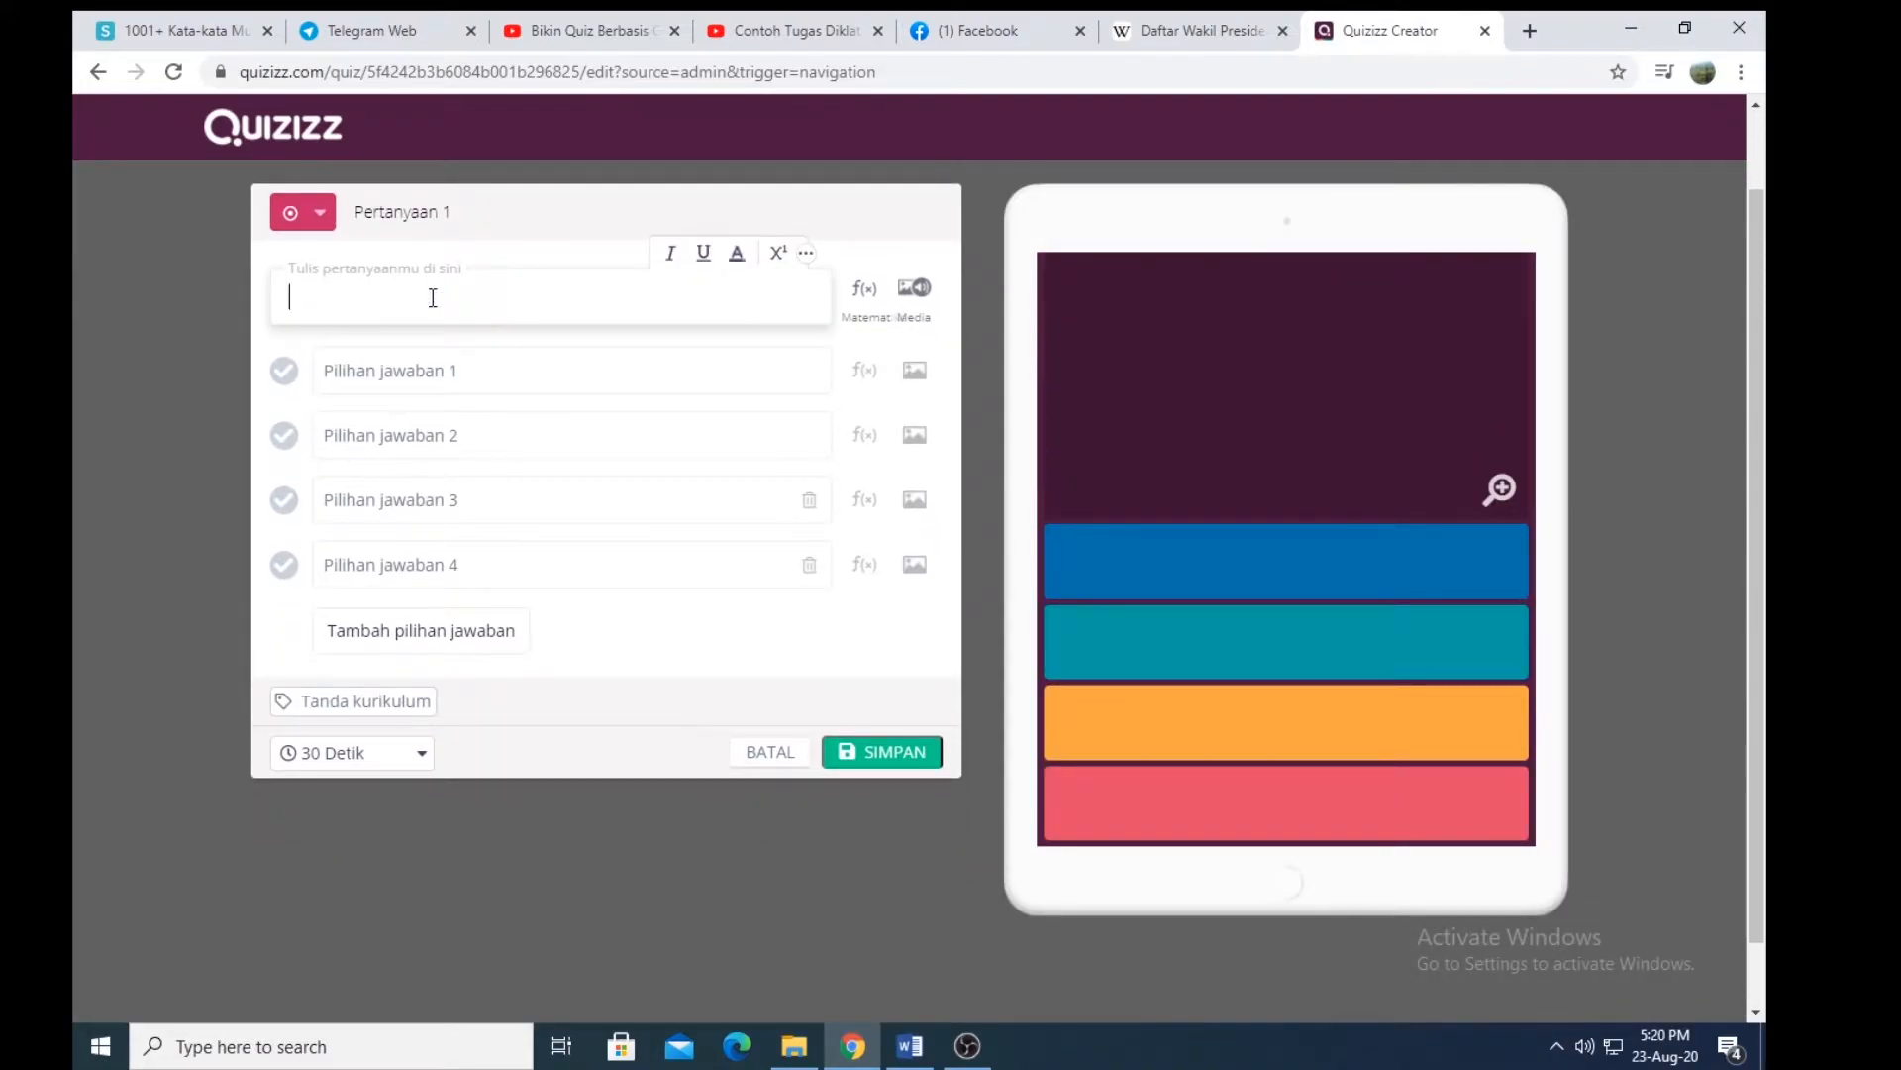
type("SIA")
key("BackSpace")
key("BackSpace")
type("iapakah P")
type("seiden")
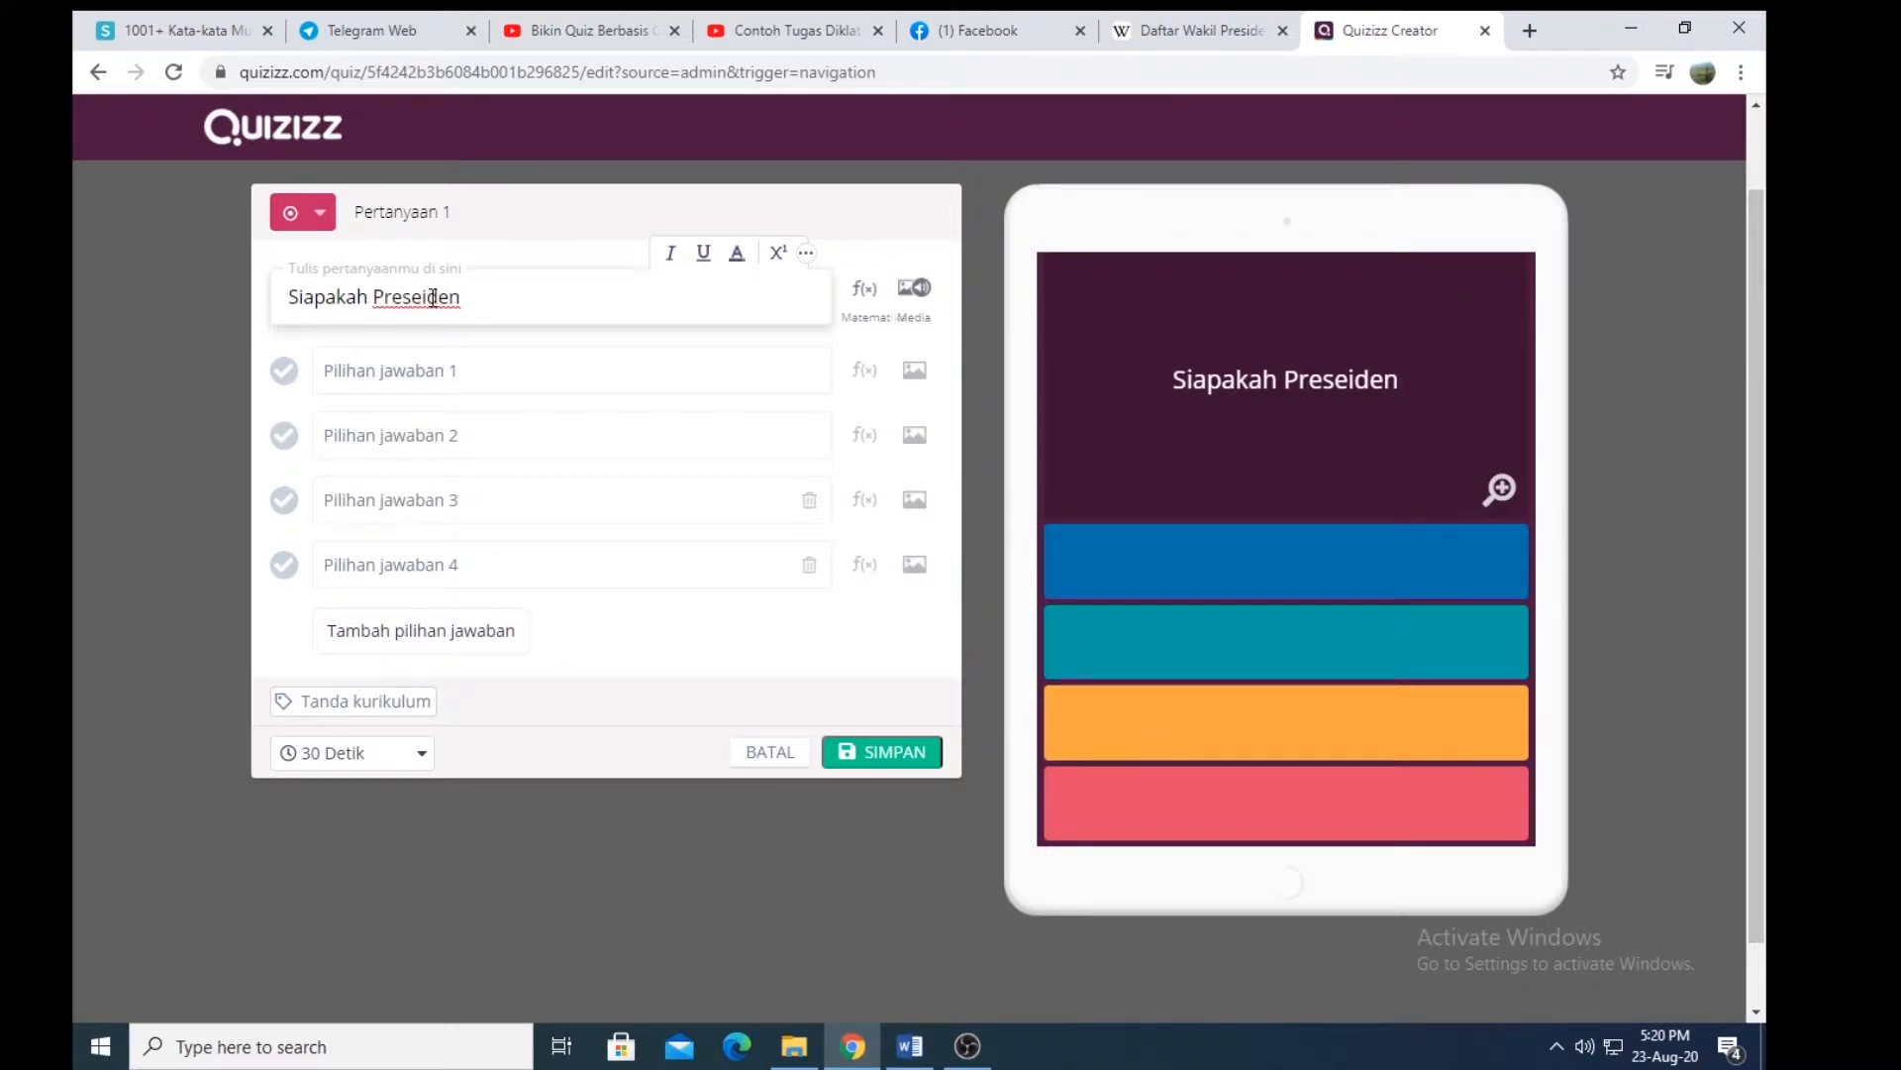
key("BackSpace")
key("BackSpace")
key("BackSpace")
key("BackSpace")
key("BackSpace")
key("BackSpace")
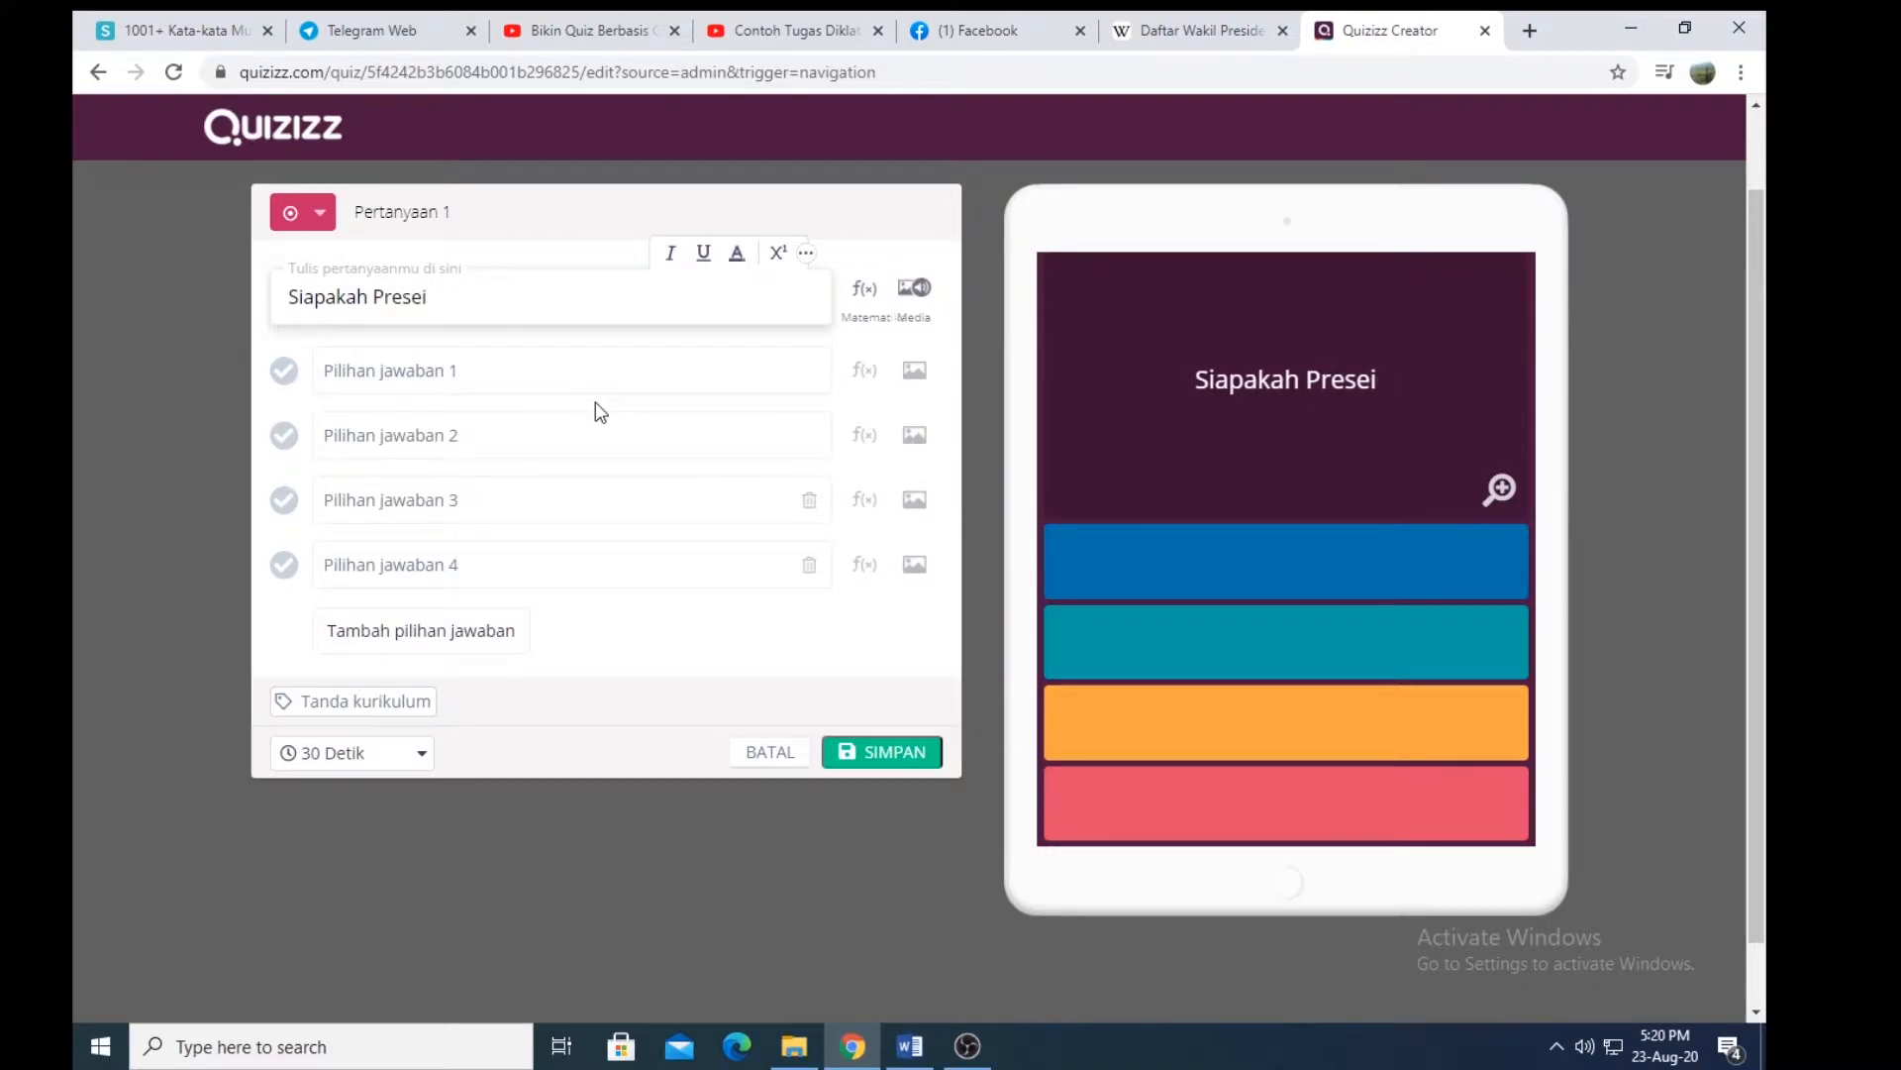
type("IDEN")
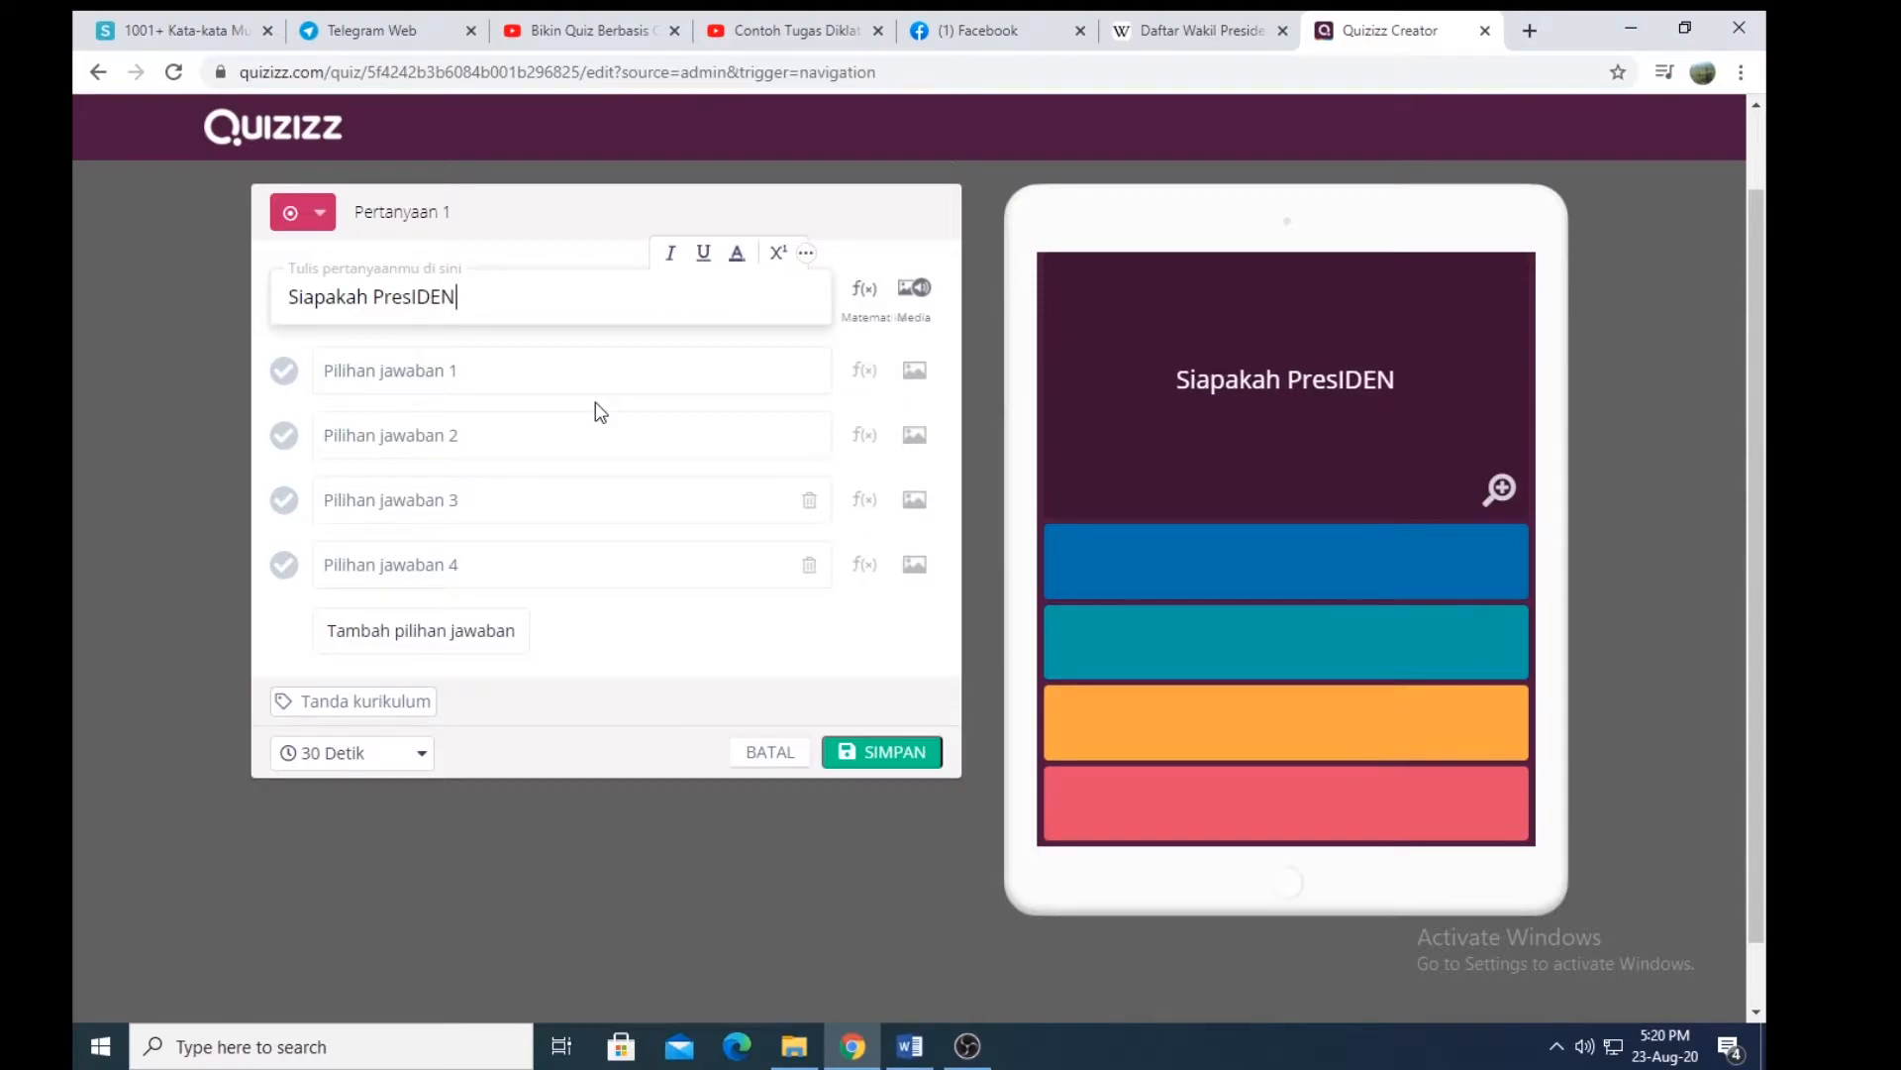
key("BackSpace")
key("BackSpace")
key("BackSpace")
key("BackSpace")
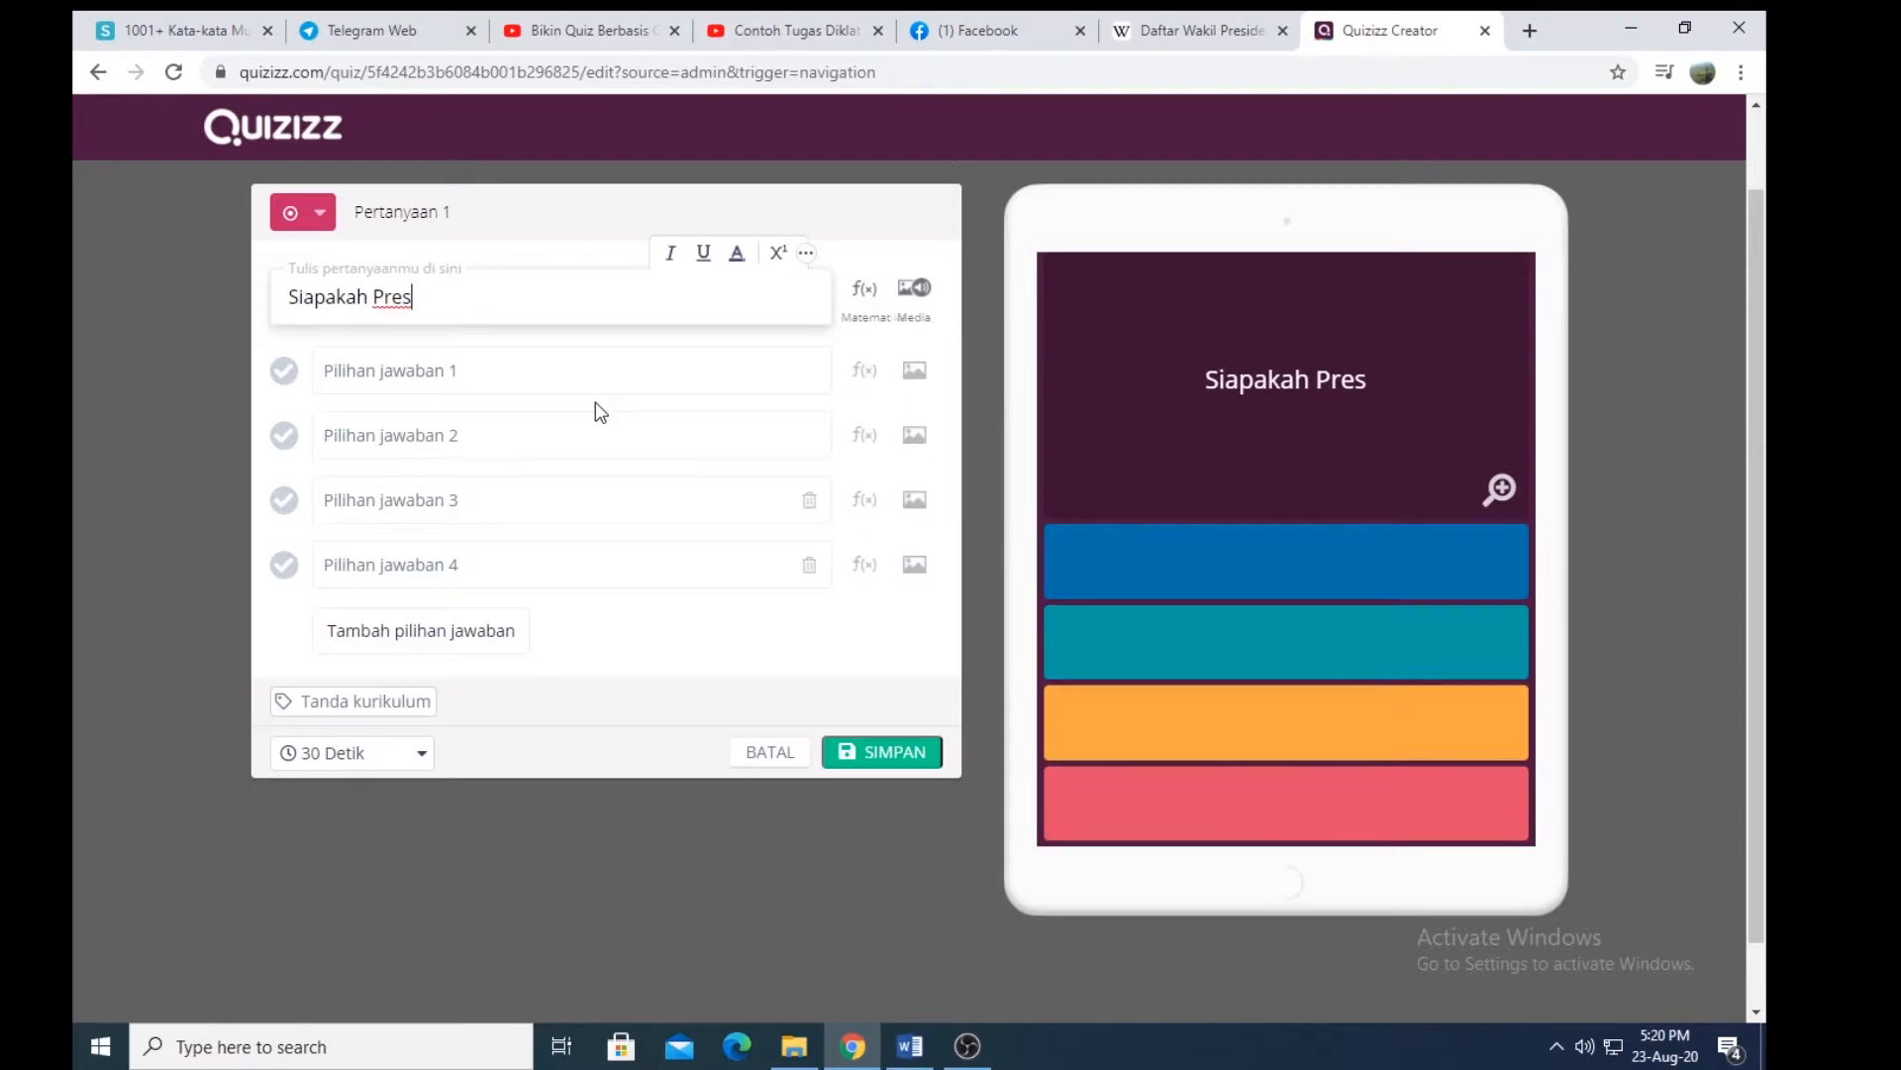
type("i")
type("den ")
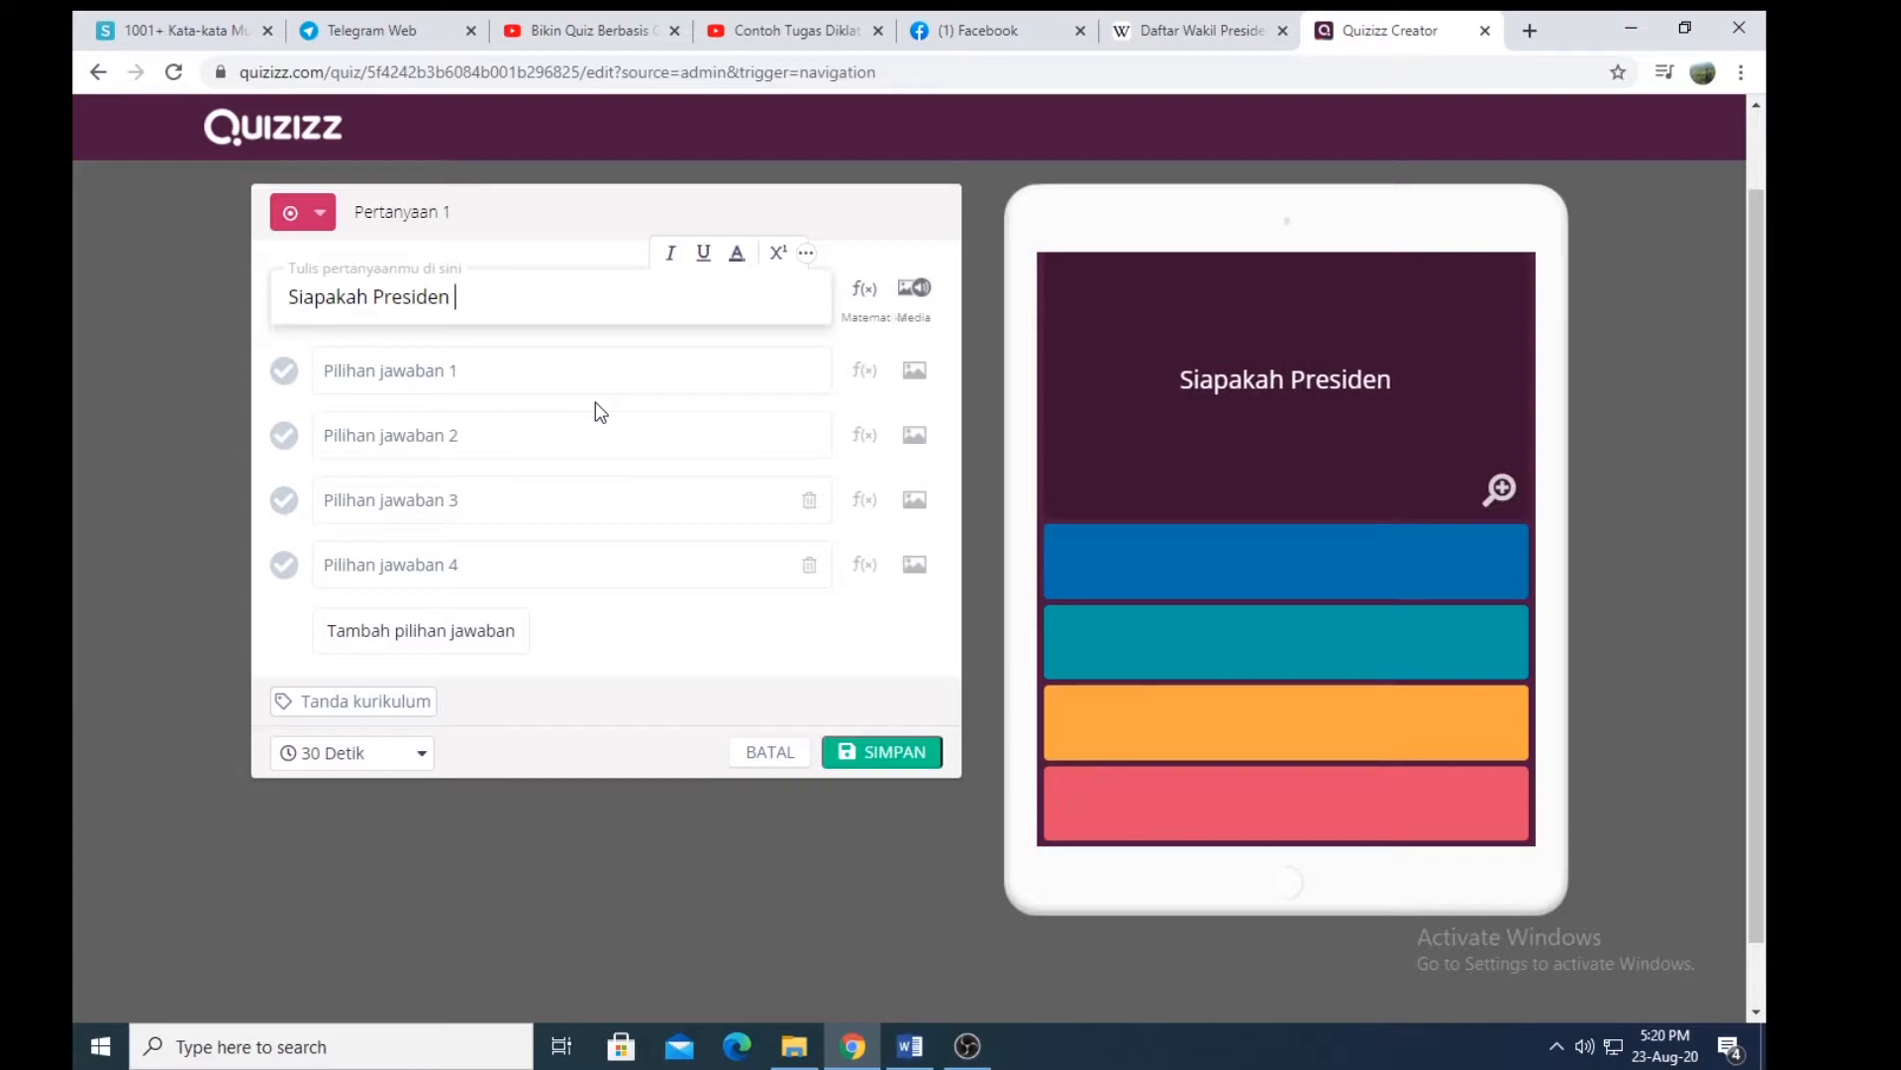
type("Pertama")
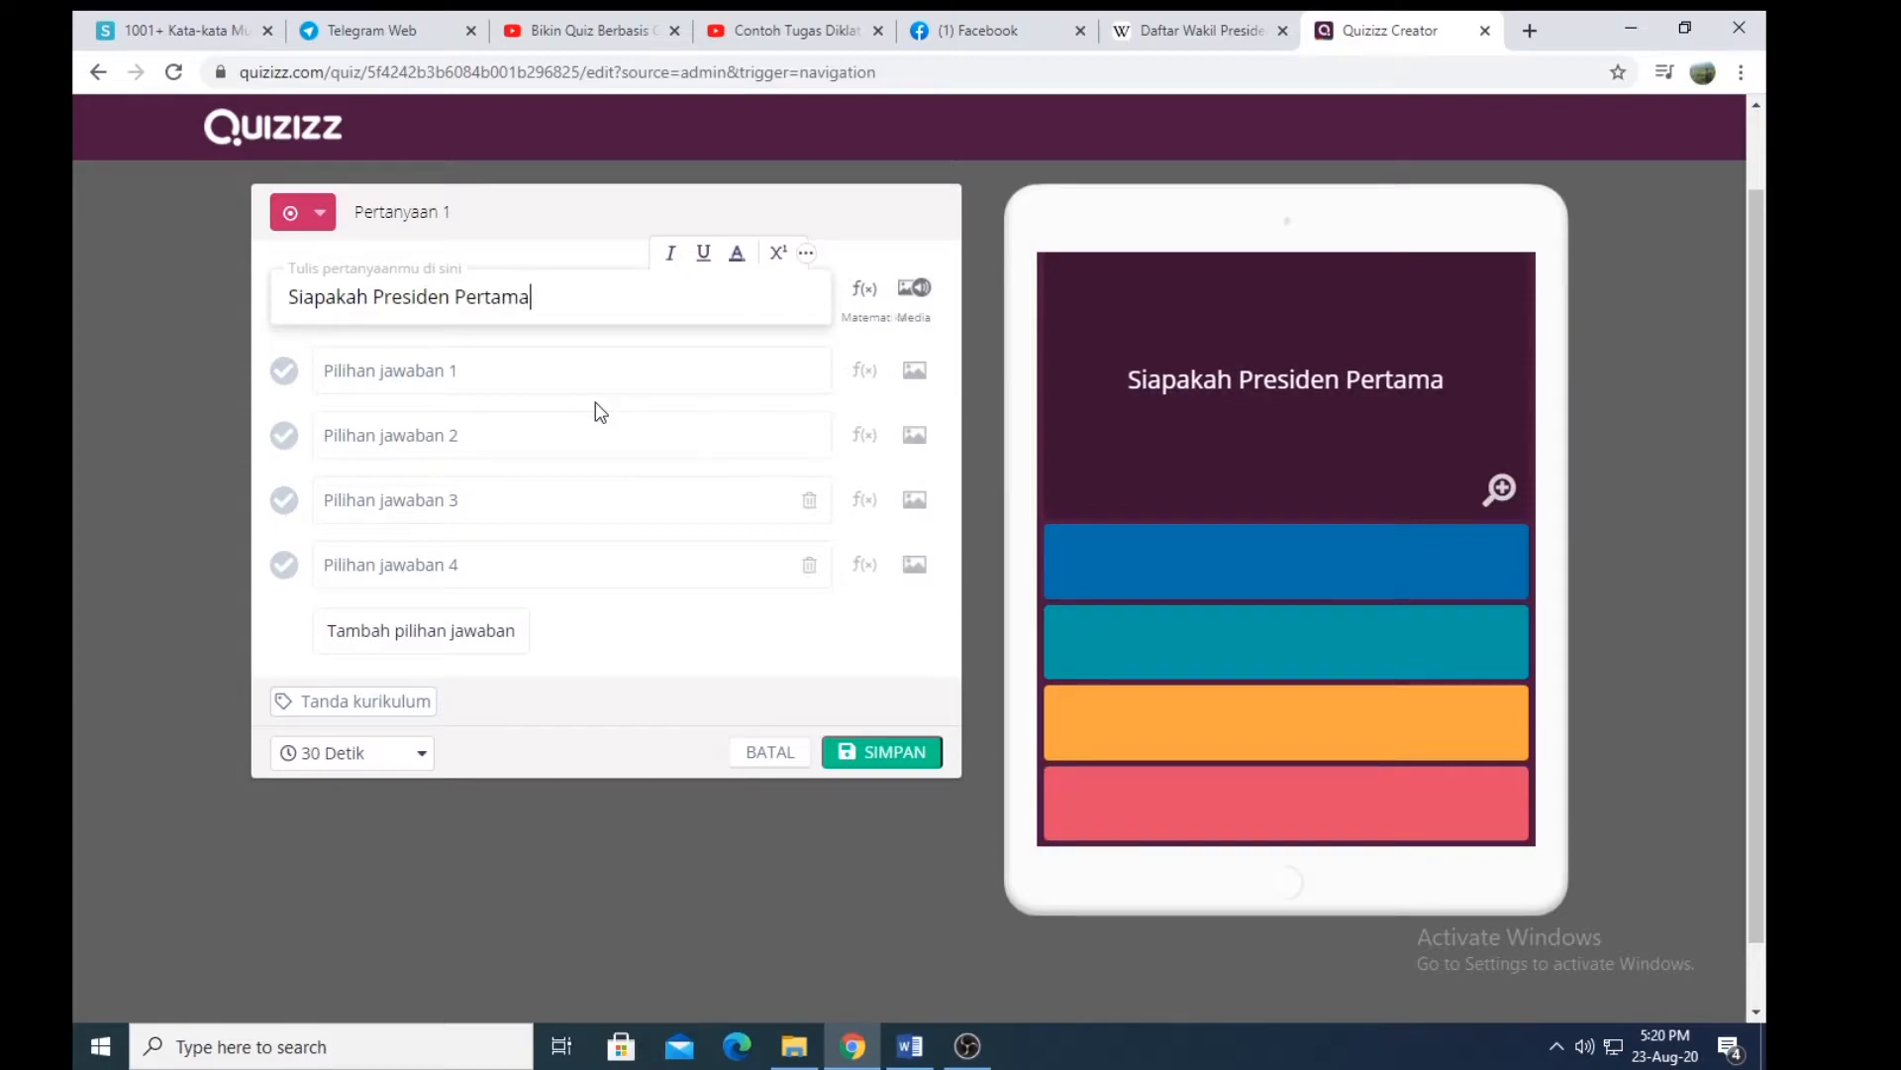
type(" Indonesia")
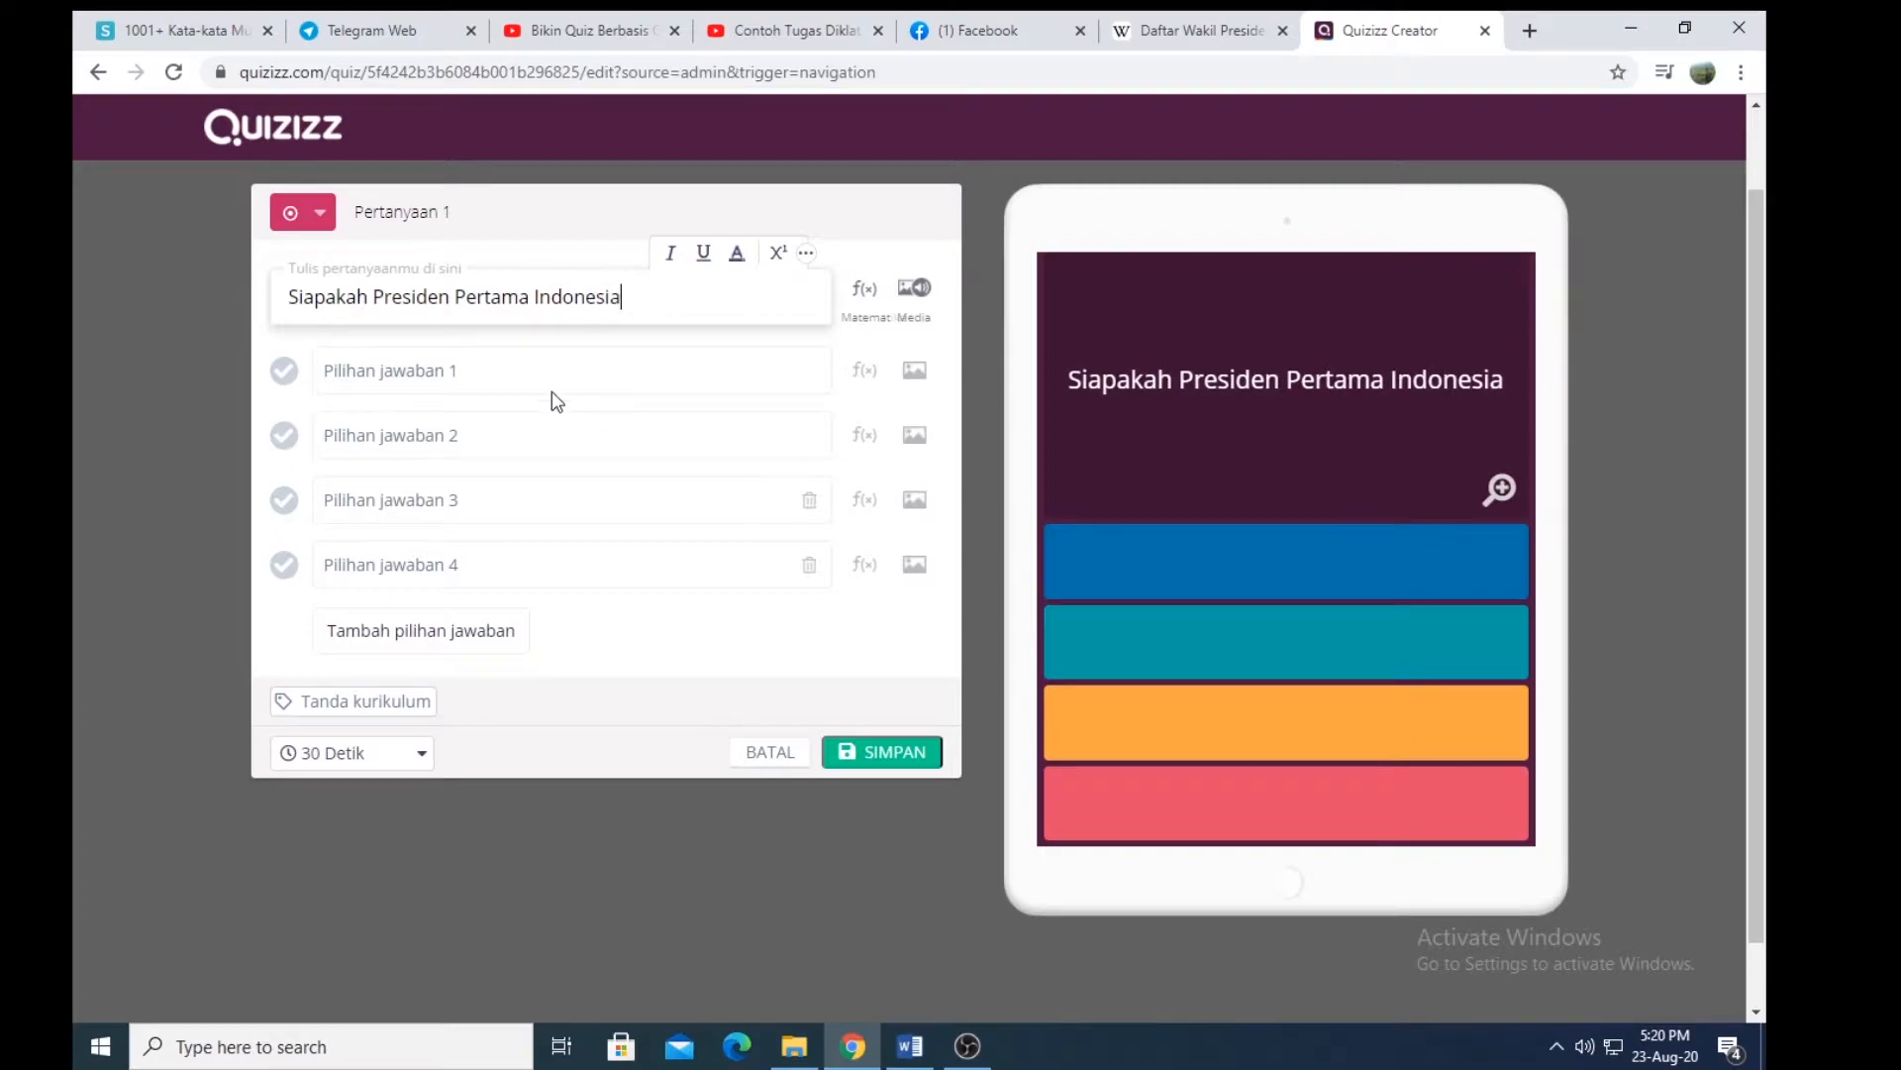
Step: Fill in the first three answer options of question 1 as "Ir.Soekarno", "M.Hatta" and "Tri Sutrisno"
left_click(490, 370)
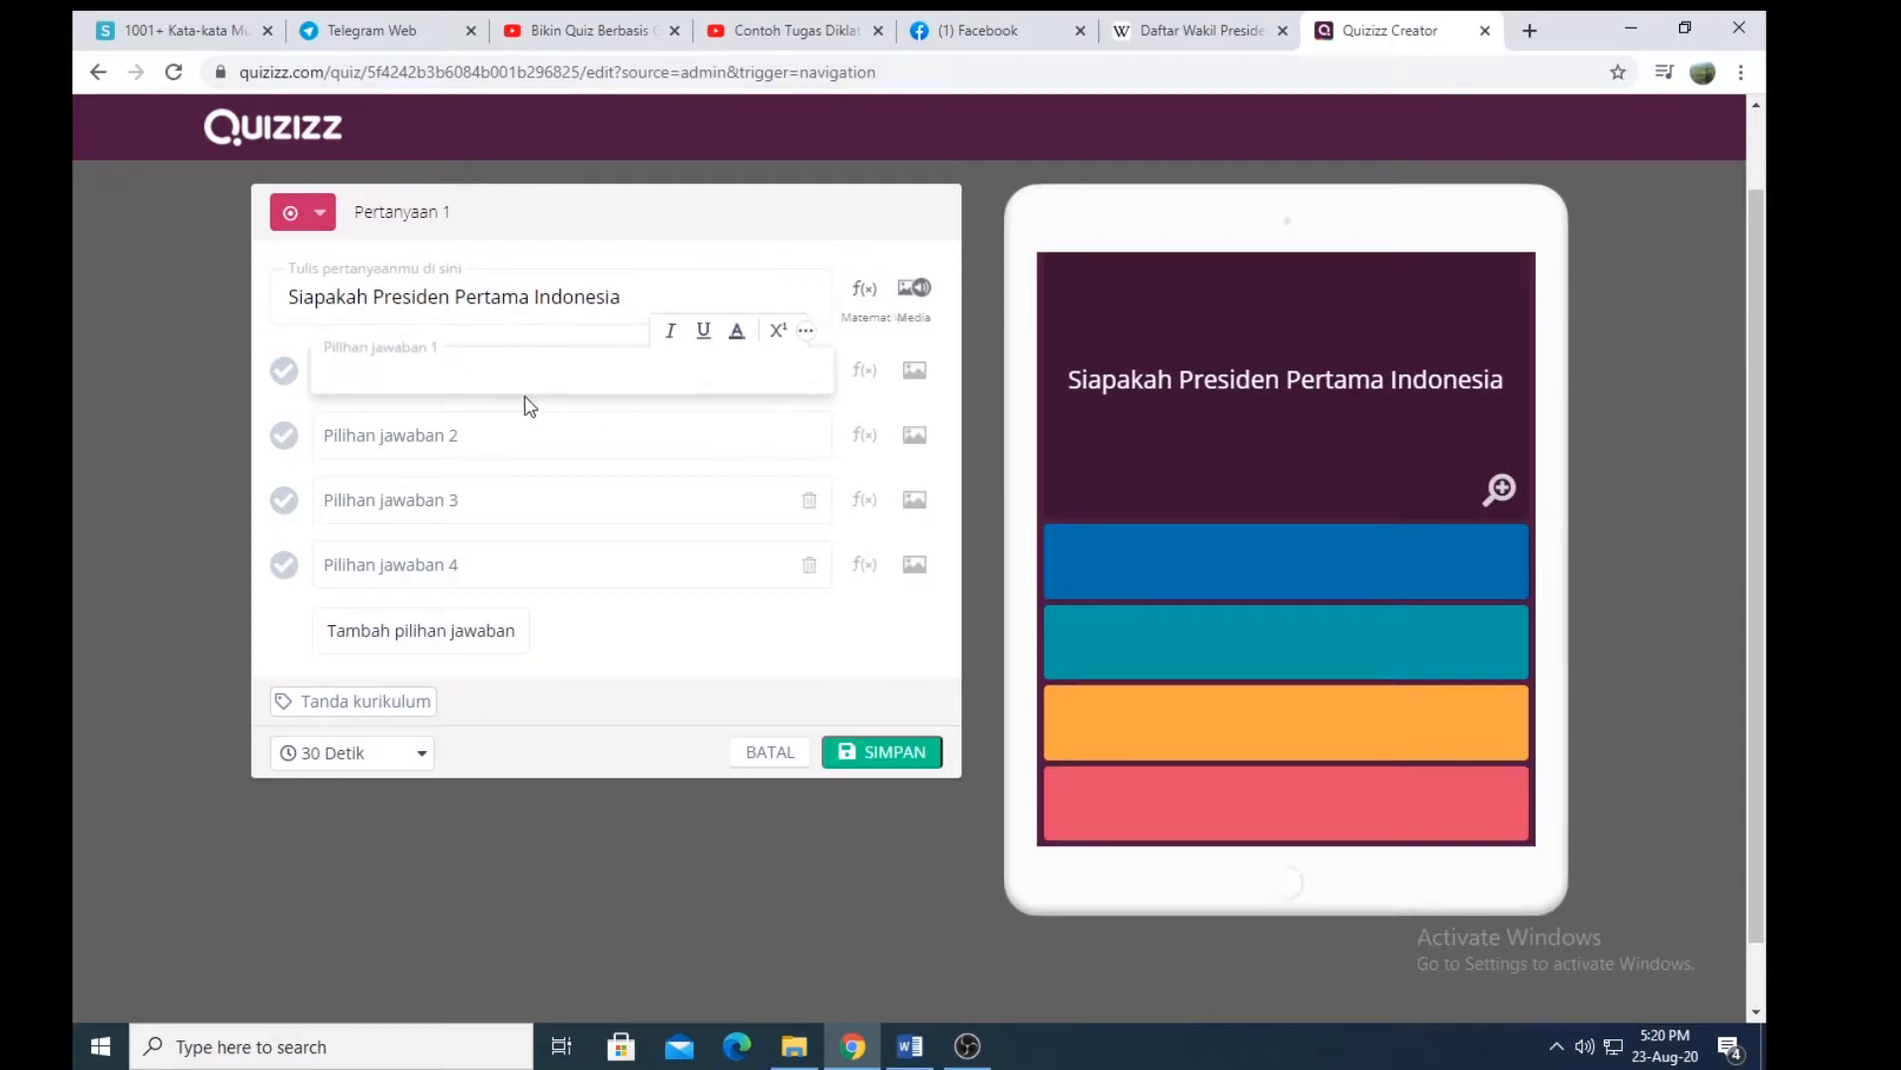
type("Ir.Soekarno")
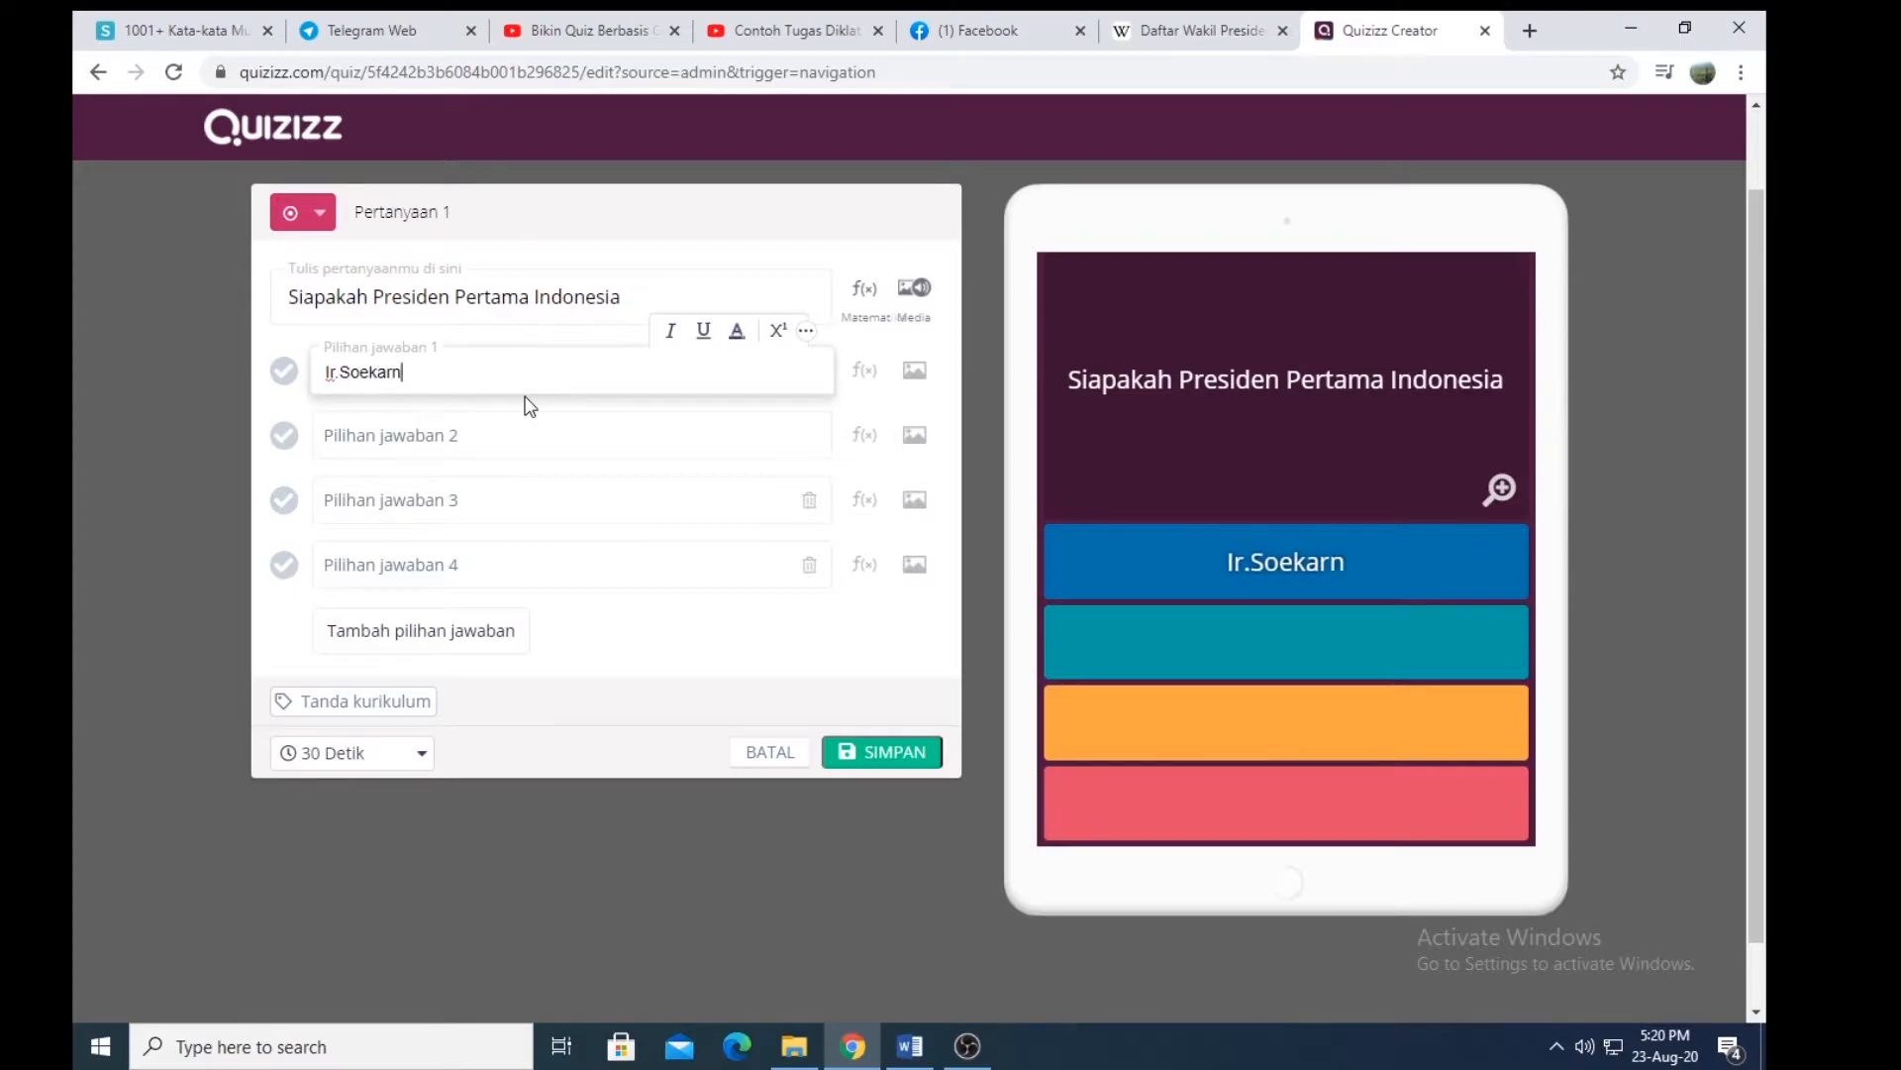
left_click(535, 429)
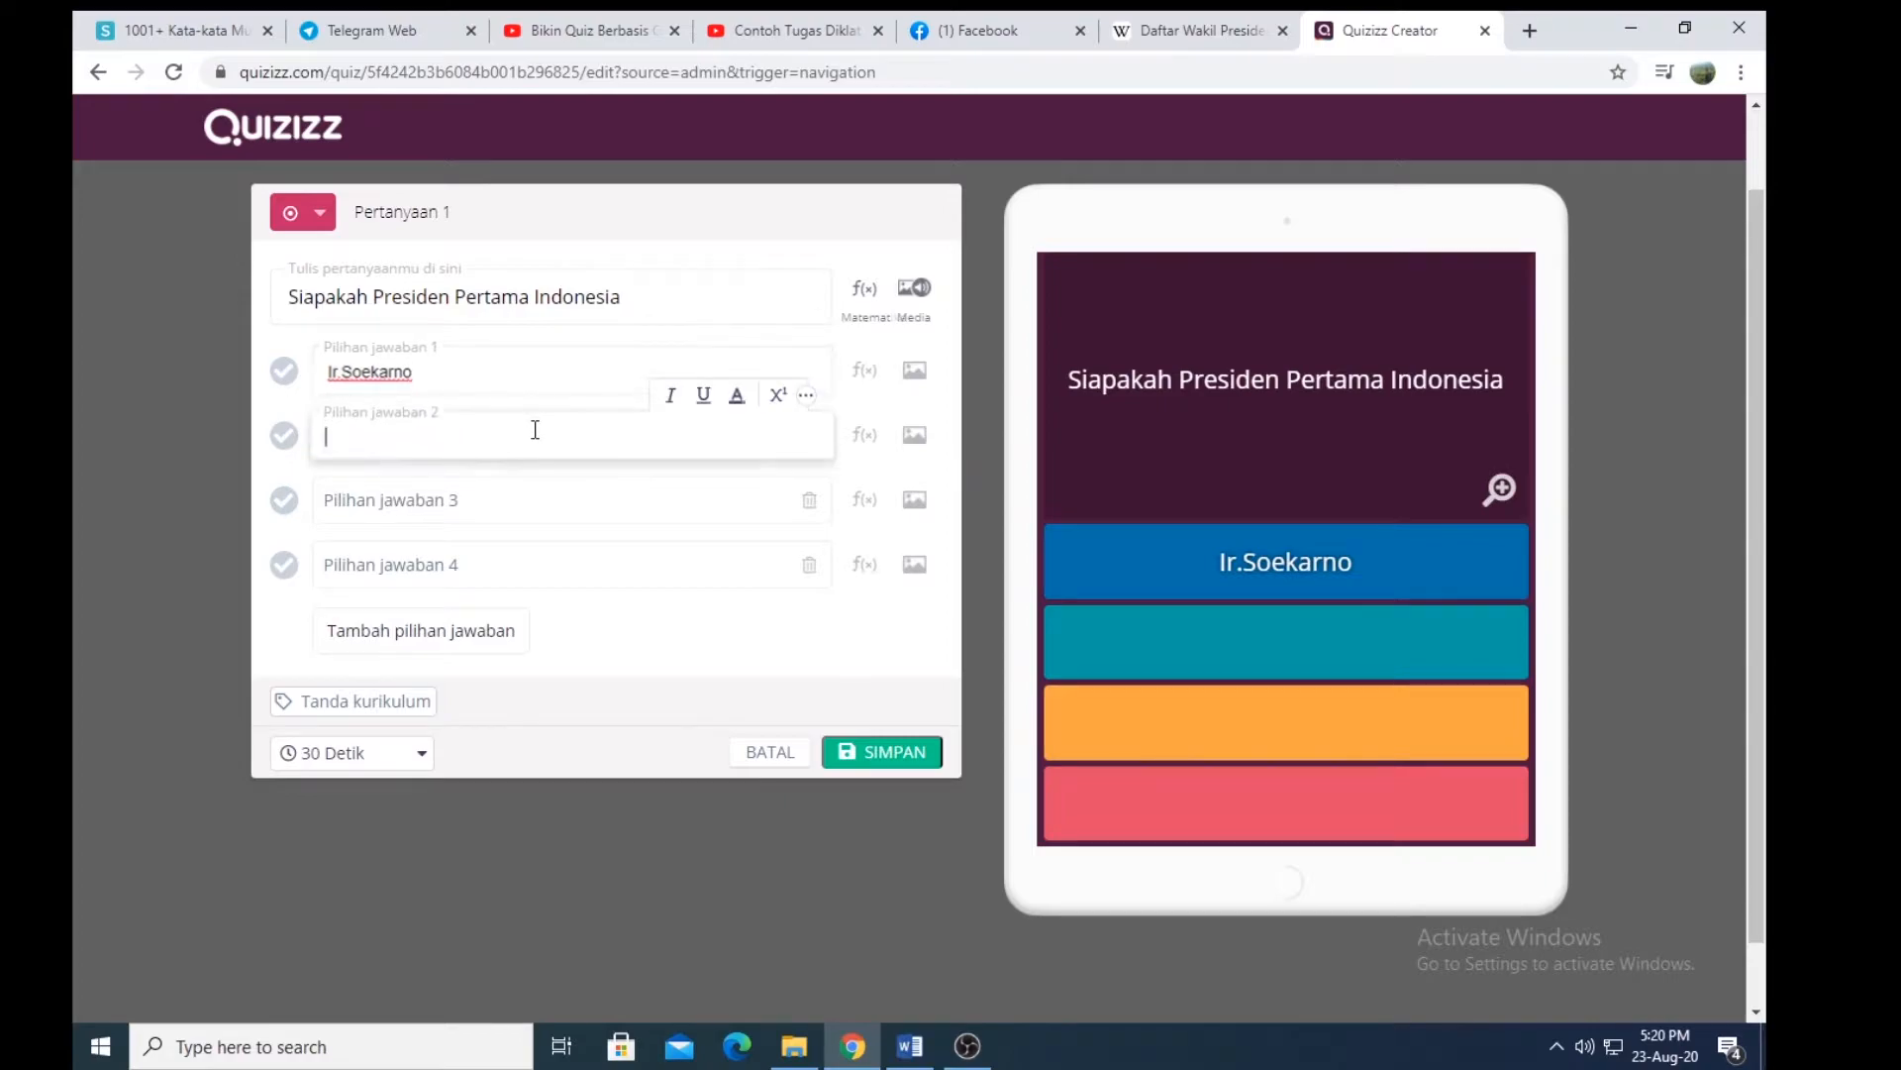
type("Muh")
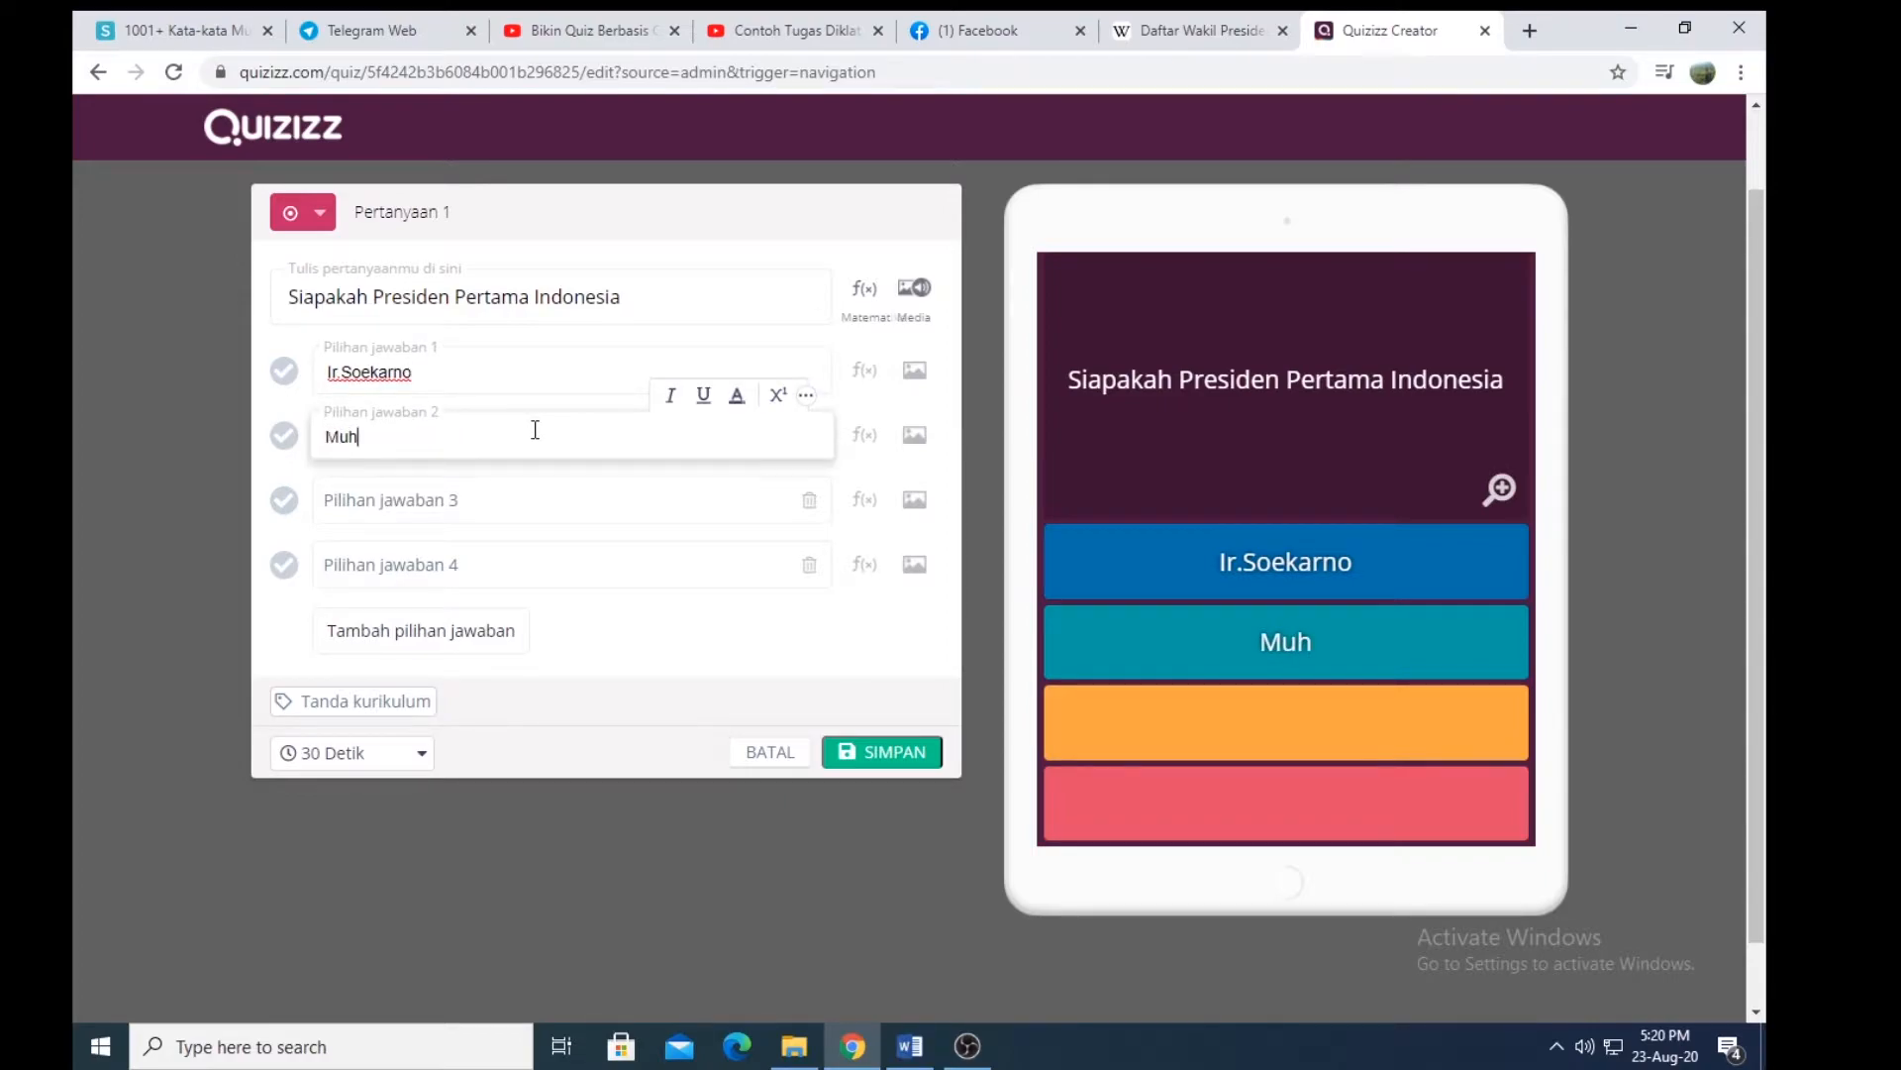
key("BackSpace")
key("BackSpace")
type(".Hatta")
left_click(489, 503)
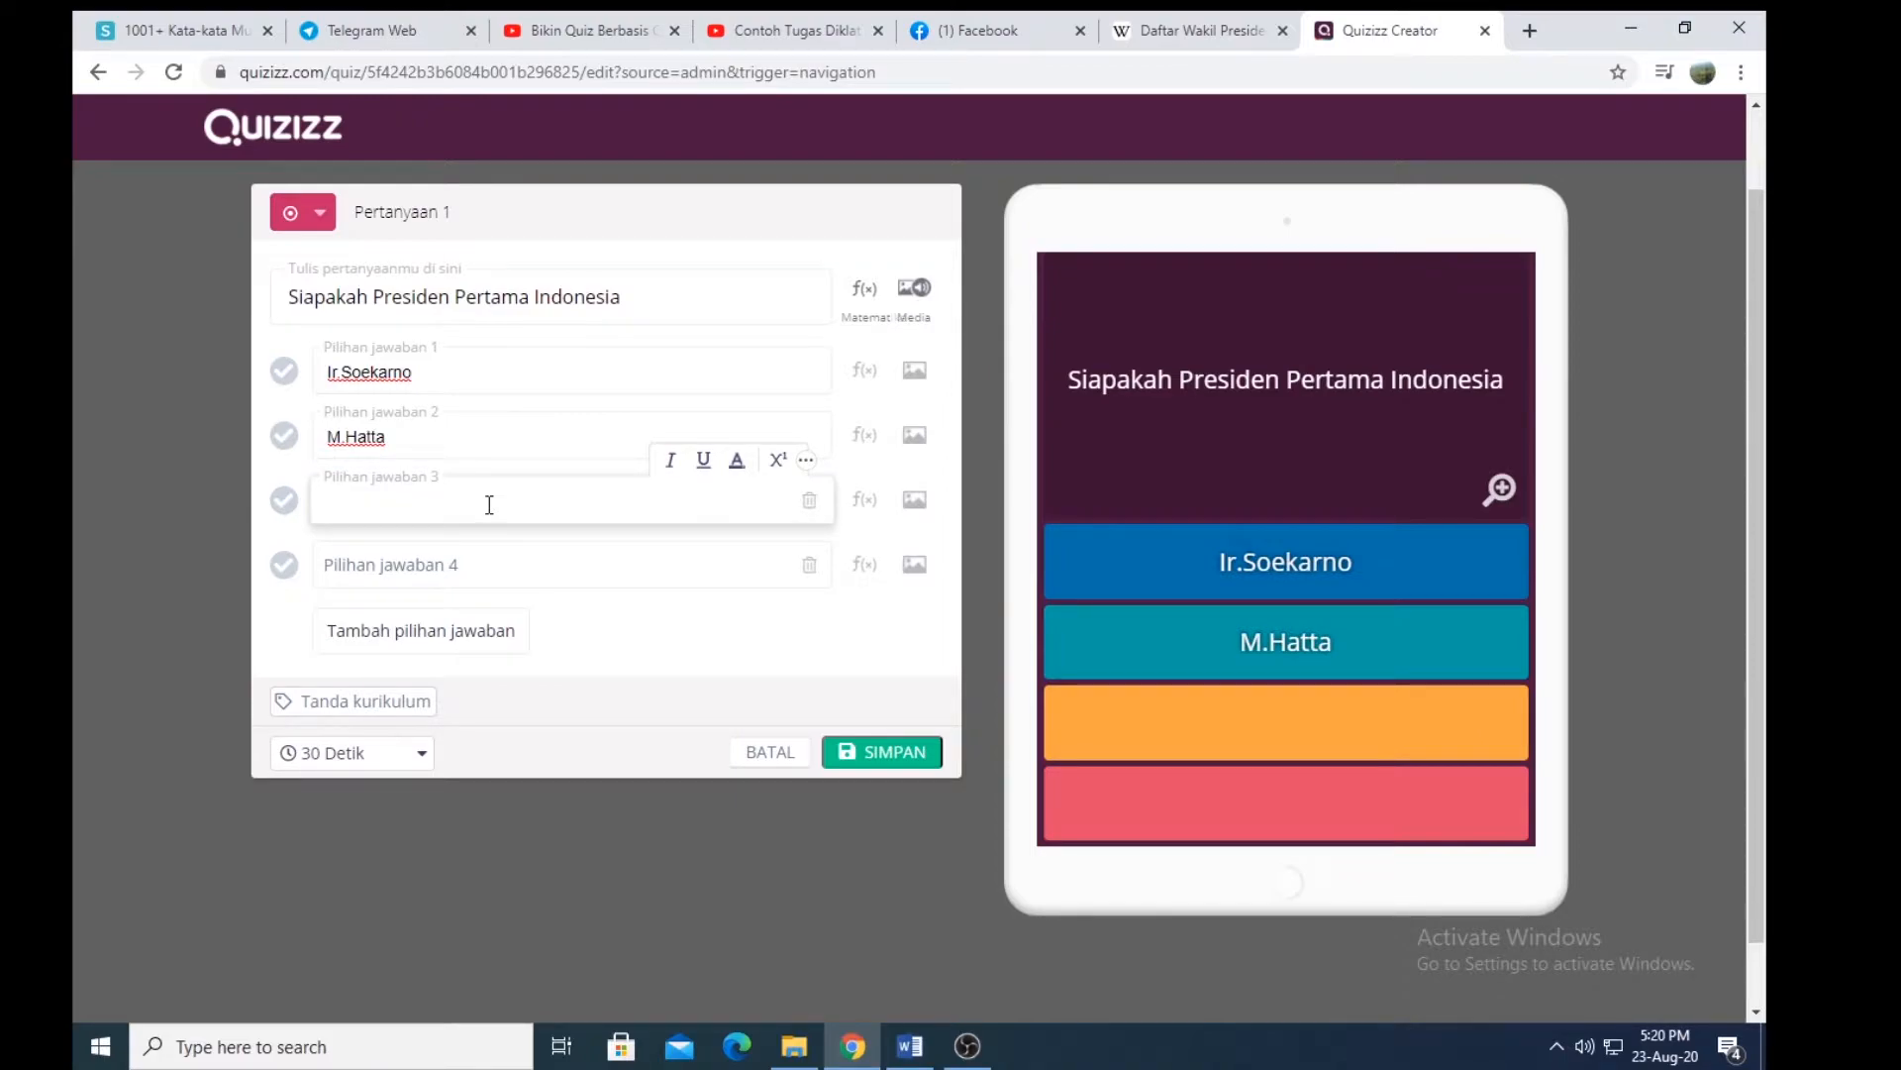
type("Tri Sutr")
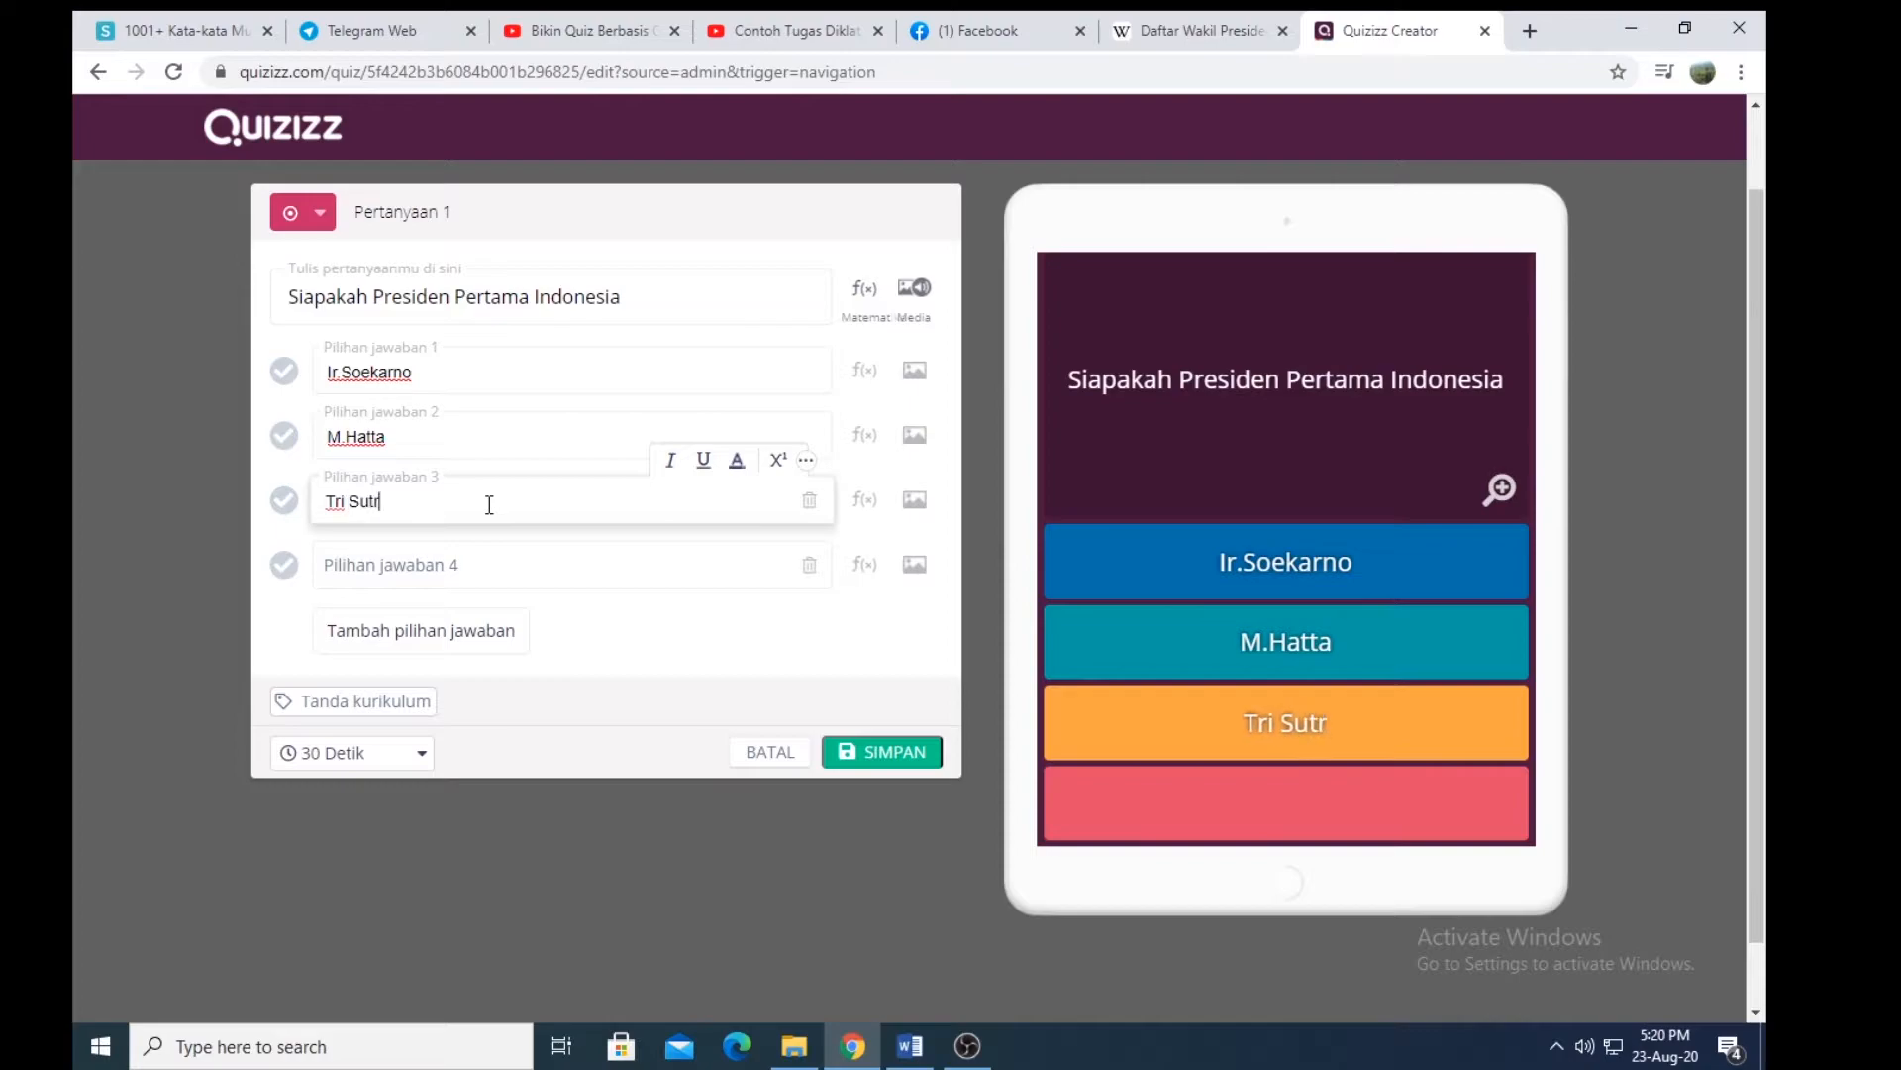
type("isno")
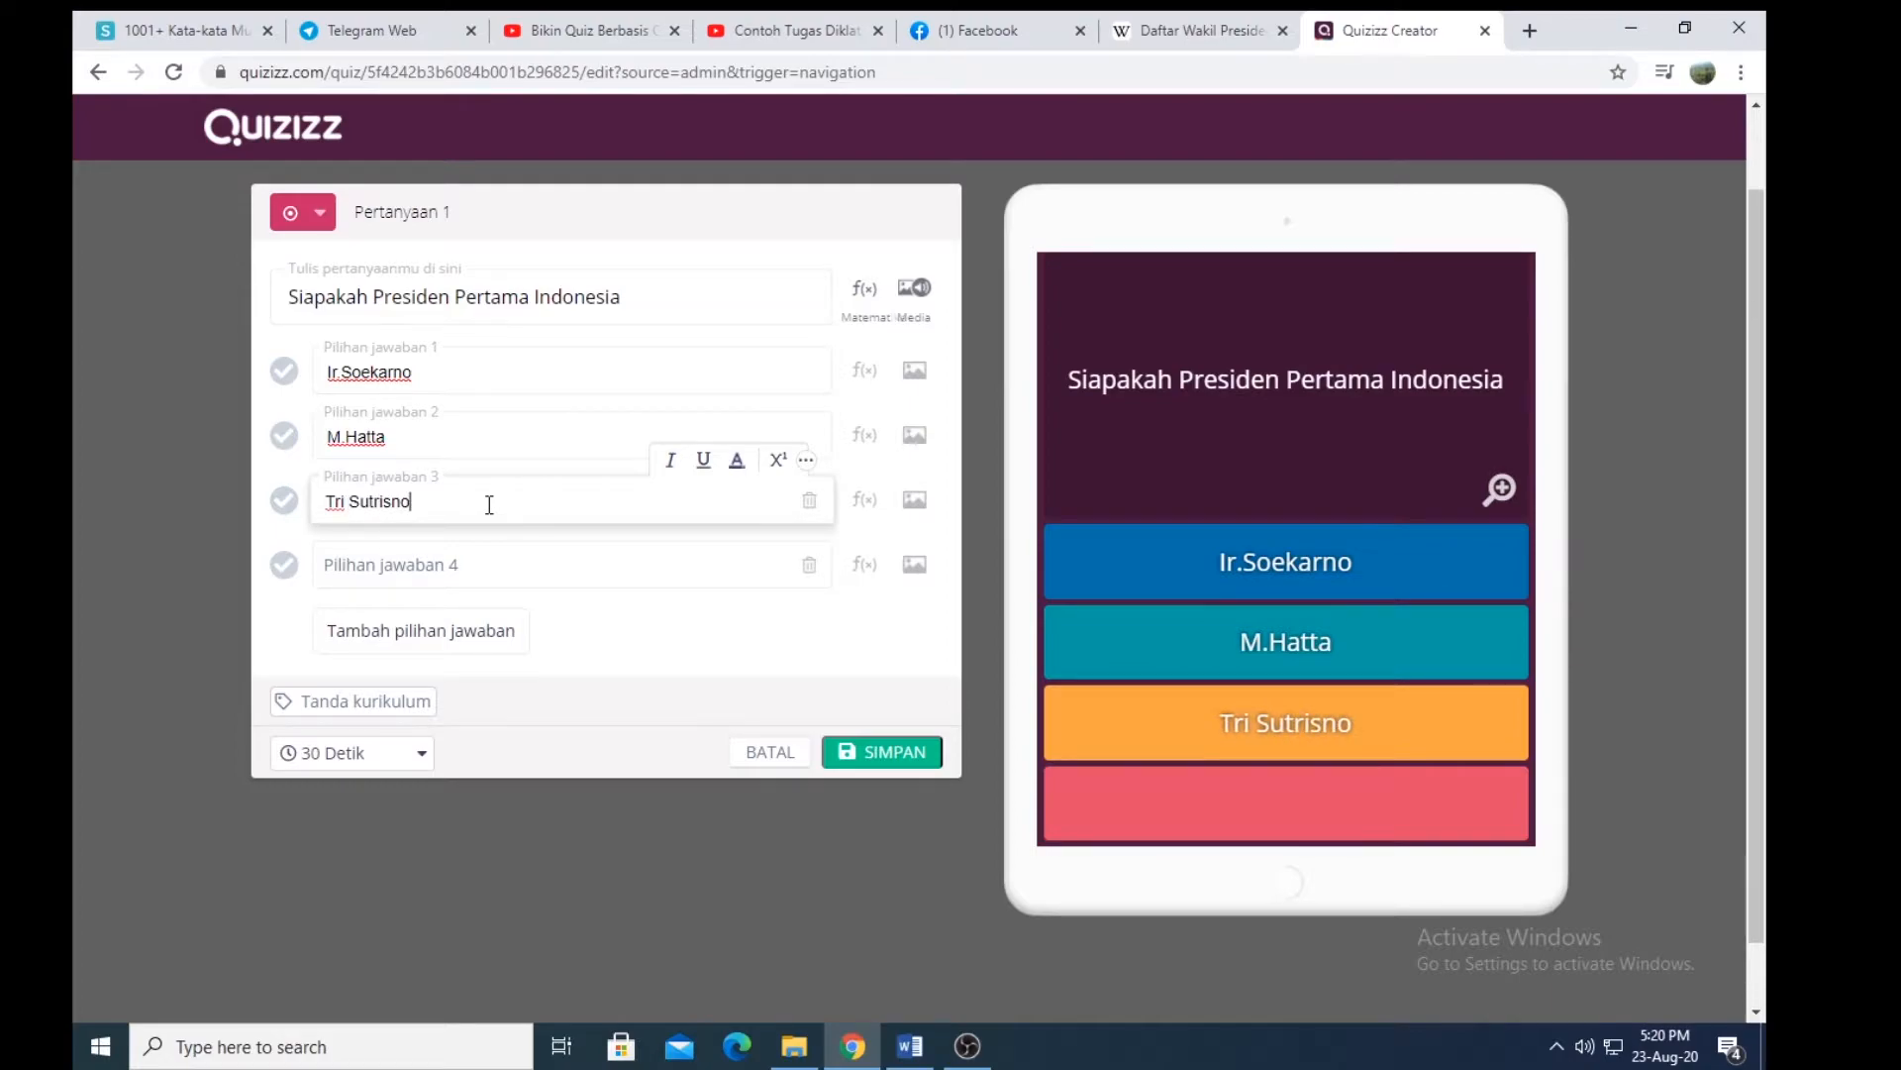
Step: Enter "Susilo Bambang Yudhoyono" as the fourth answer option of question 1
left_click(489, 568)
type("Su")
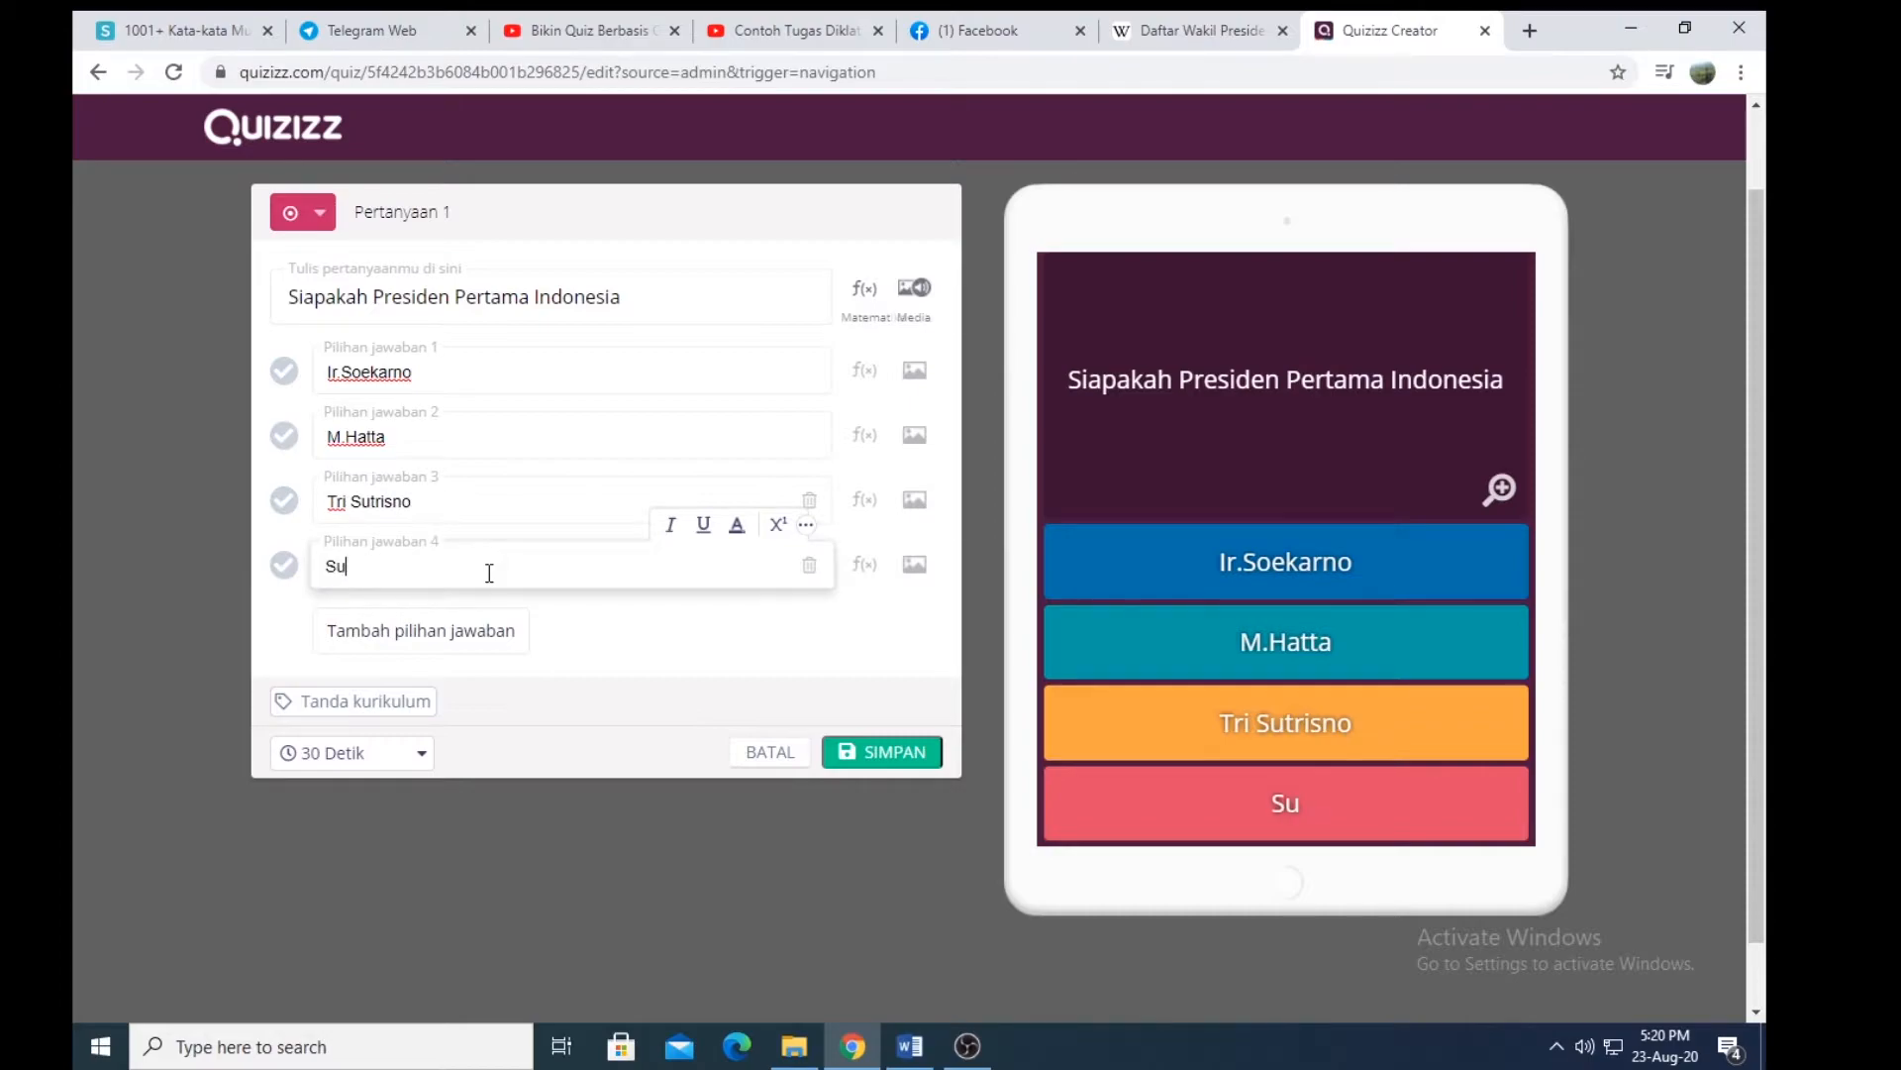
type("silo Bambang ")
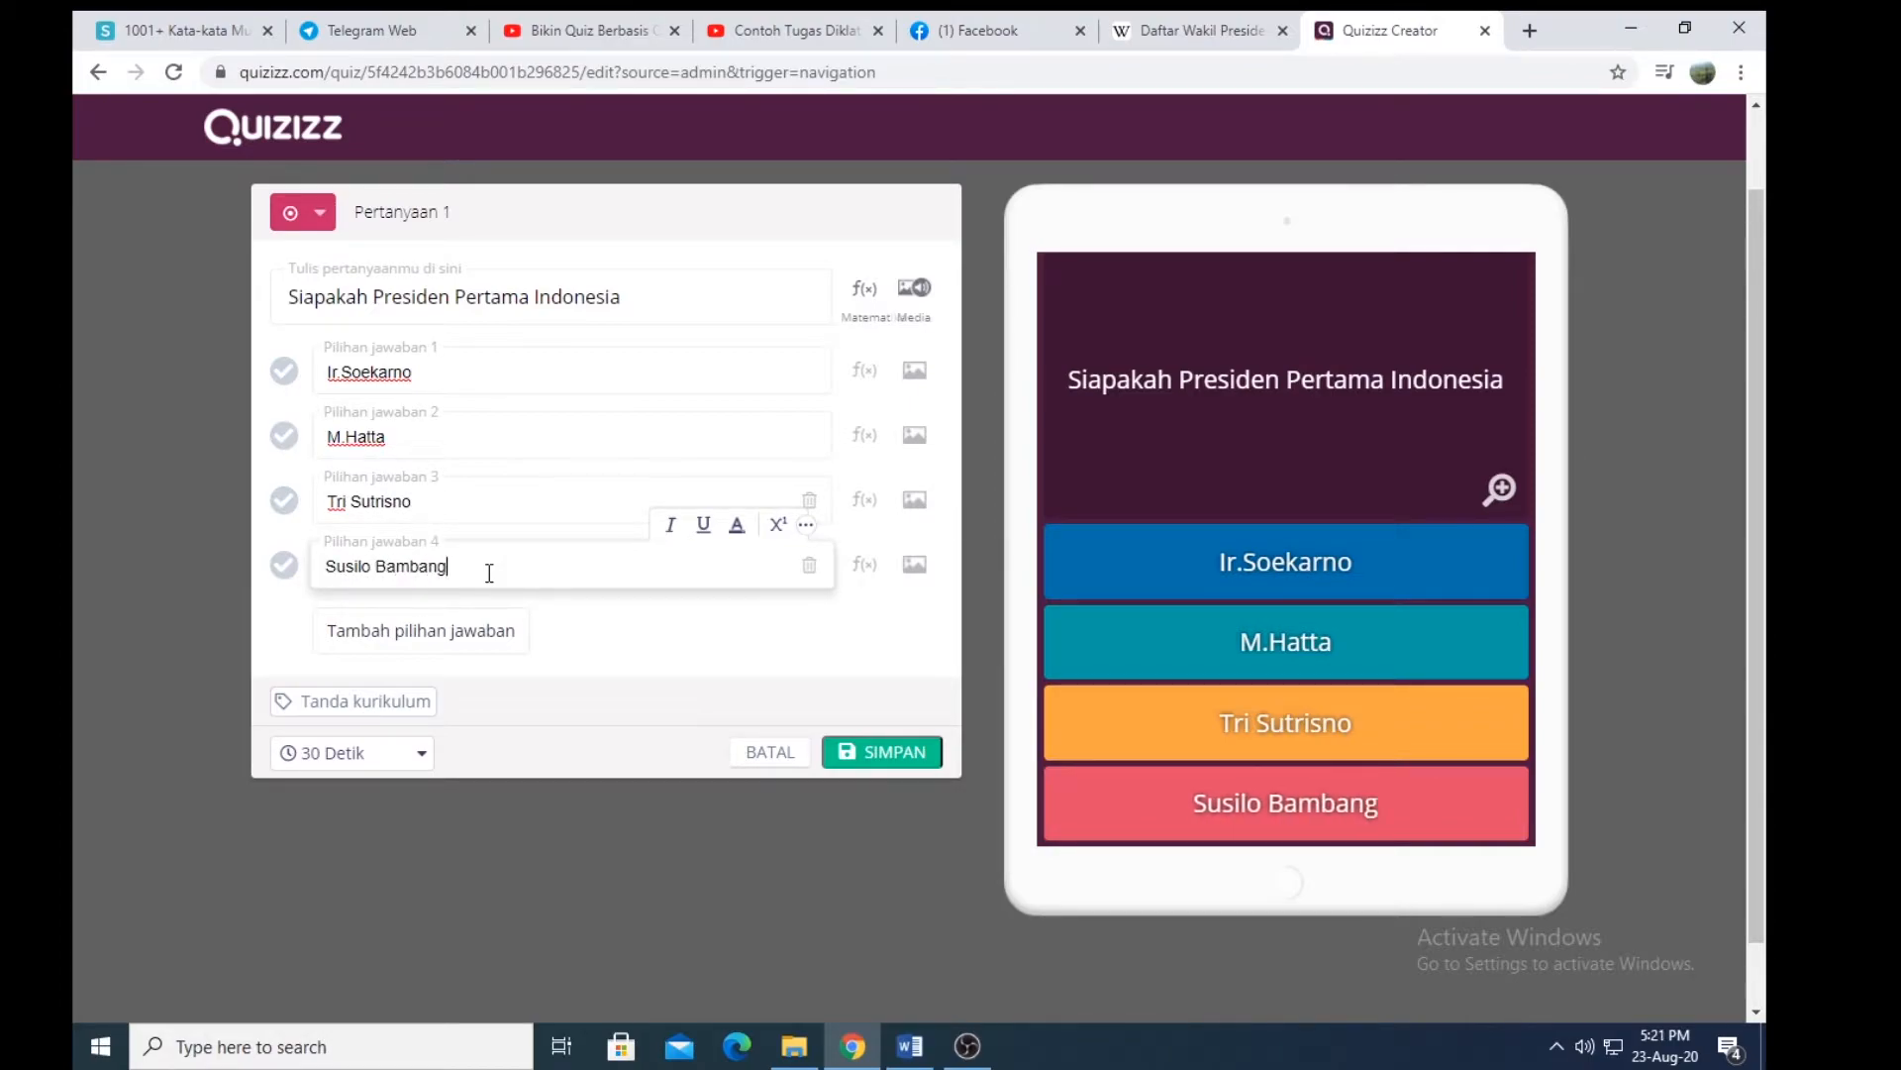
type("yudhoy")
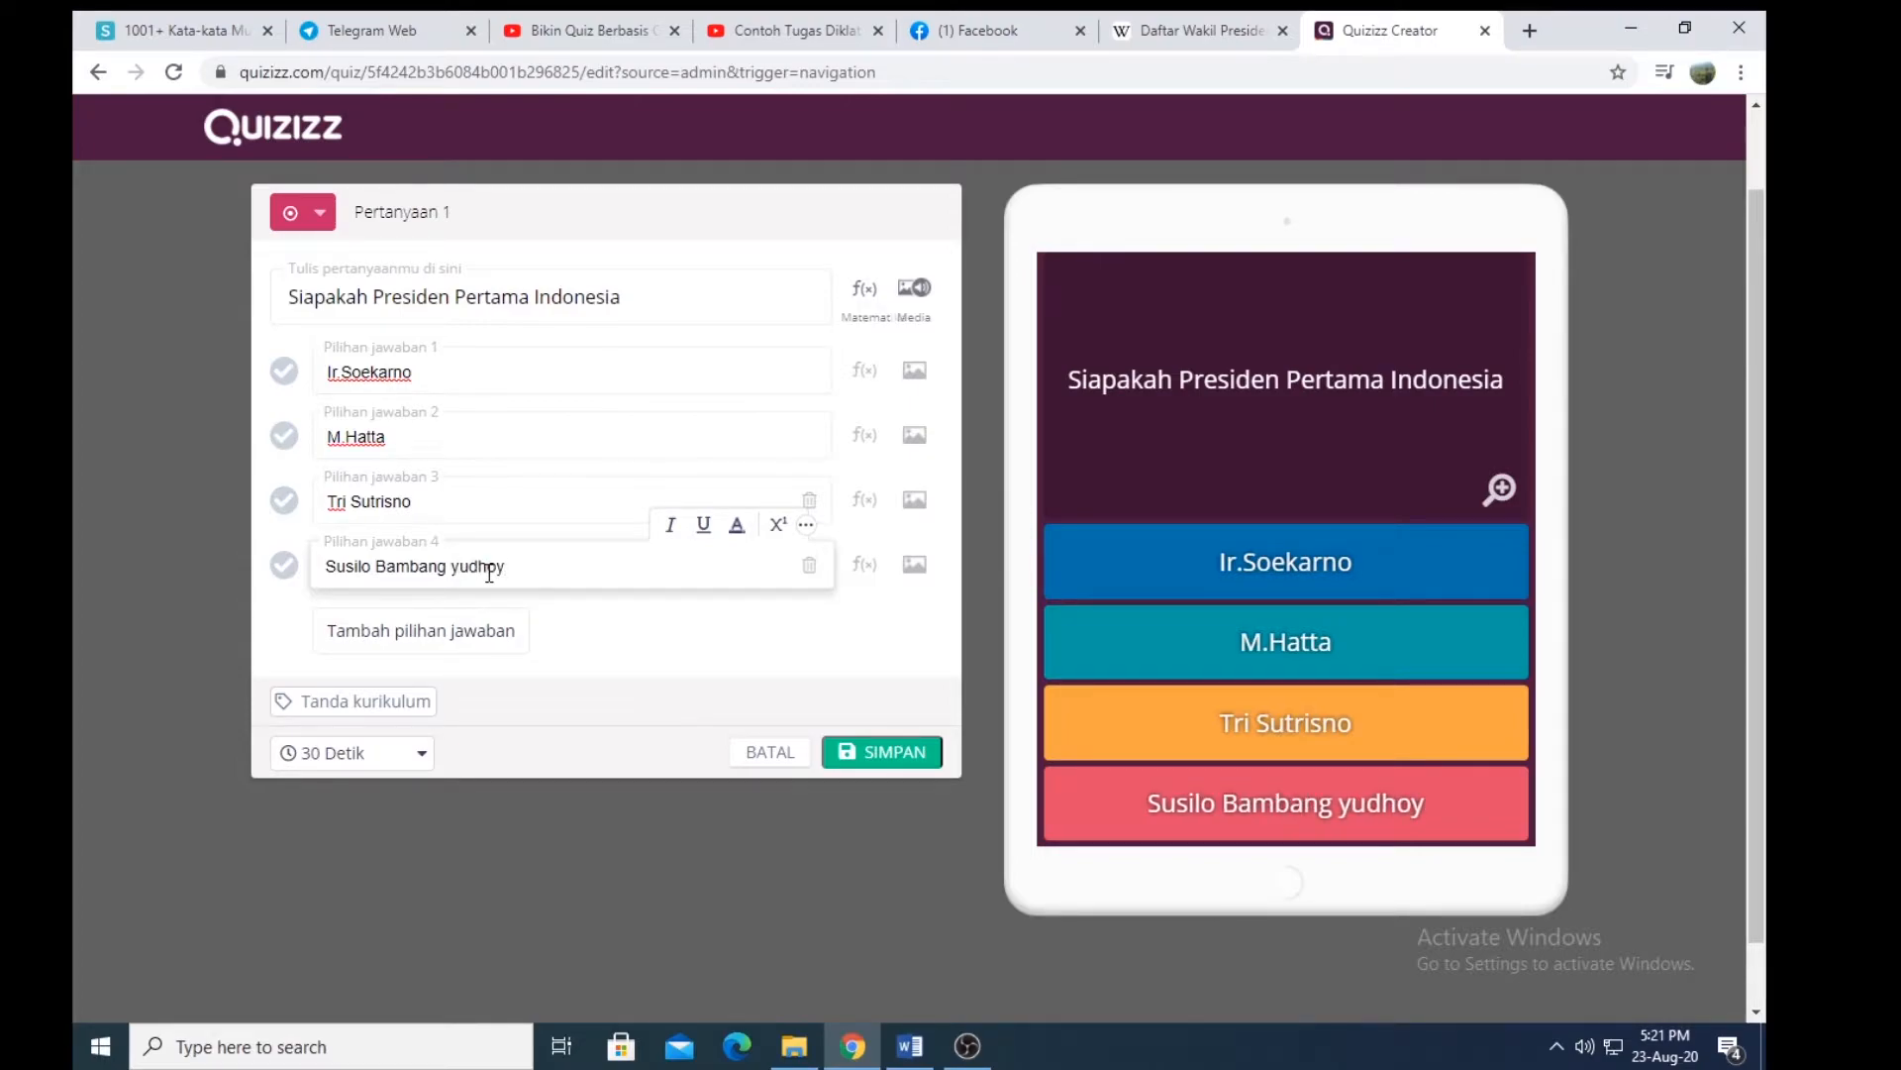
key("BackSpace")
key("BackSpace")
key("BackSpace")
key("BackSpace")
key("BackSpace")
key("BackSpace")
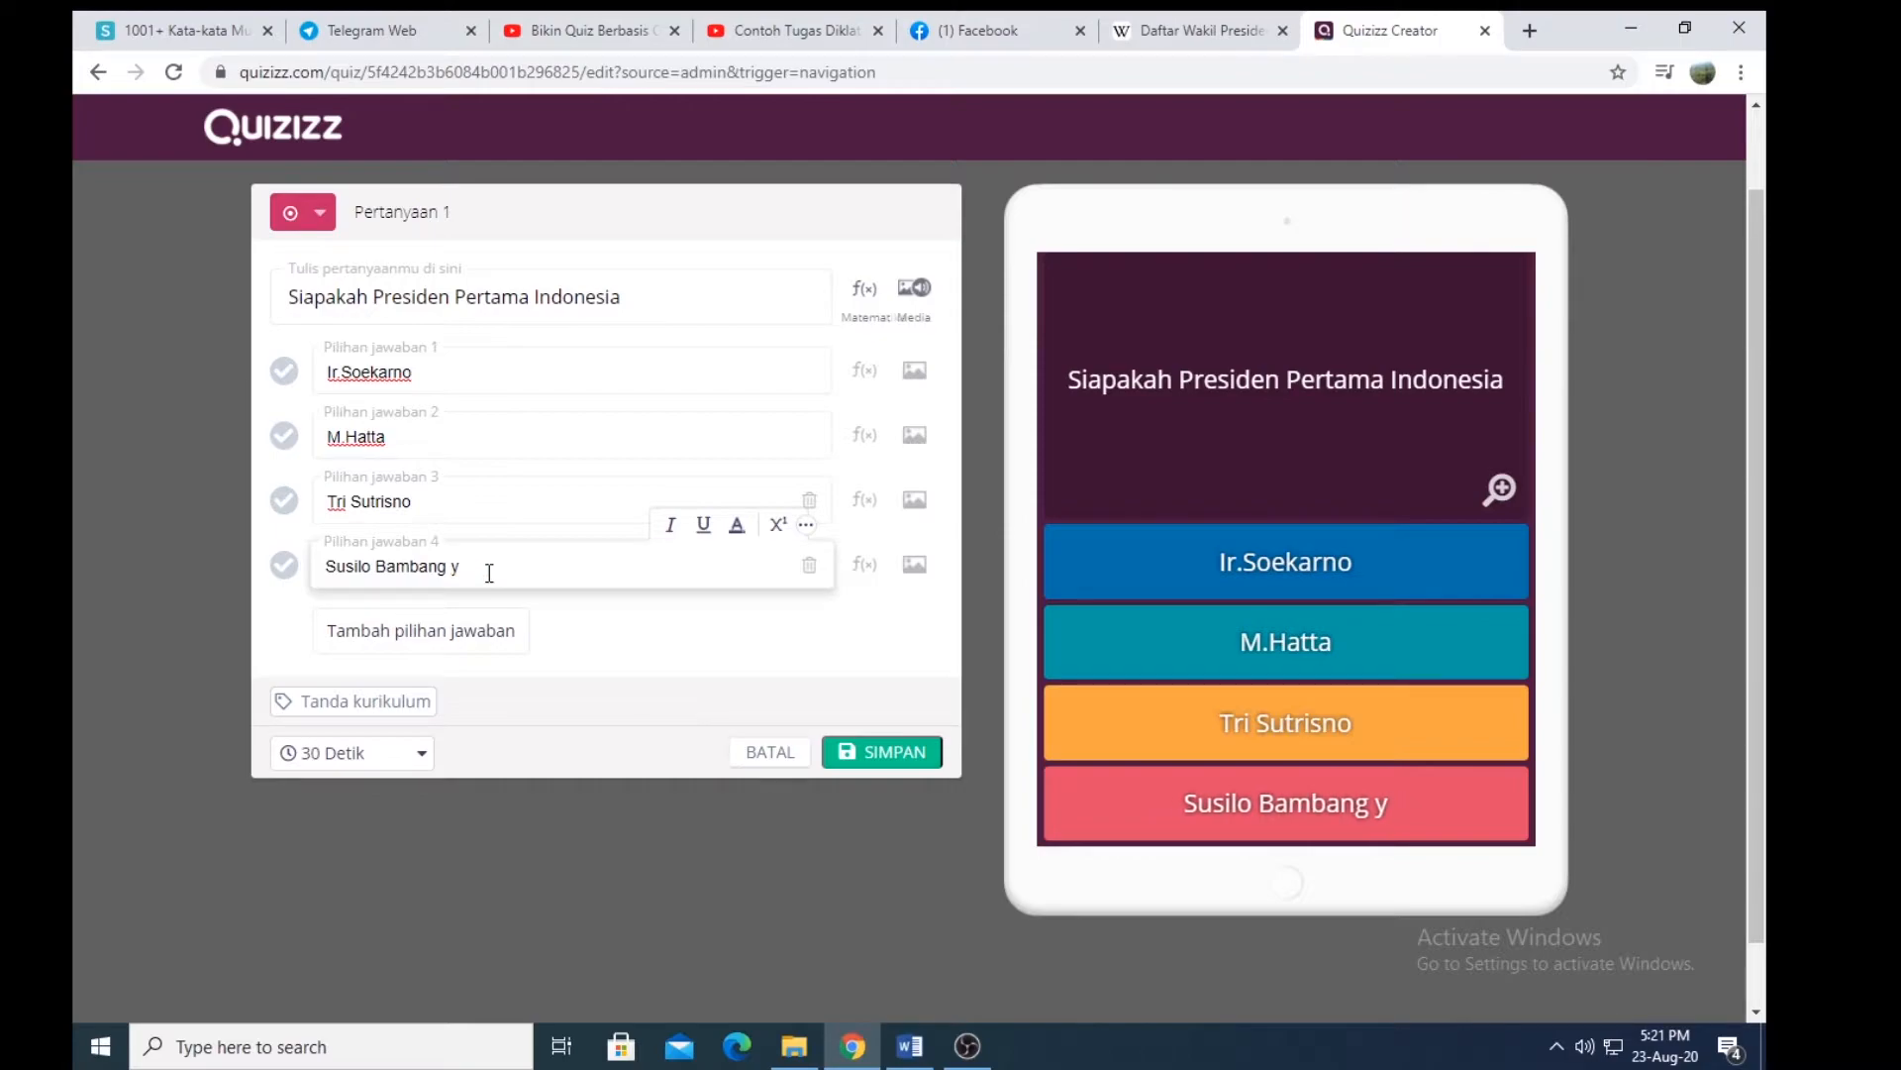
type("Yu")
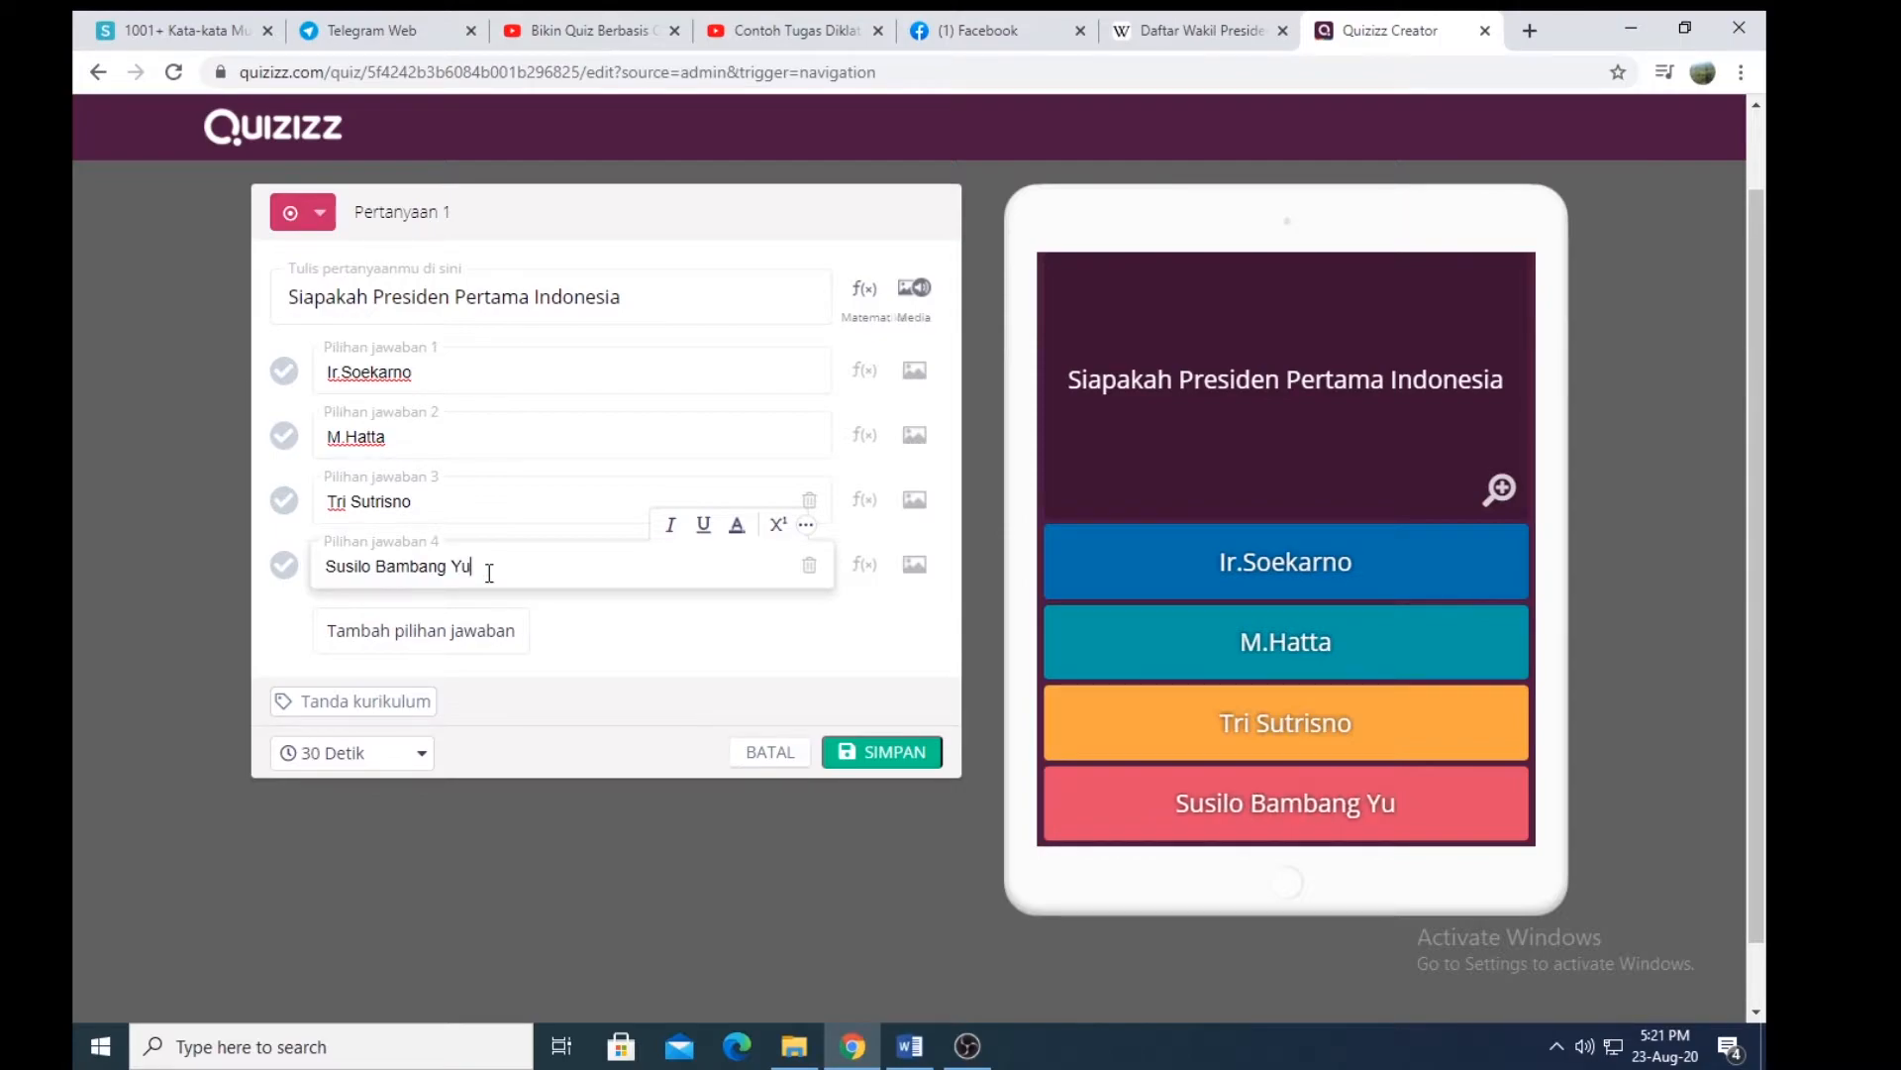
type("dhoyono")
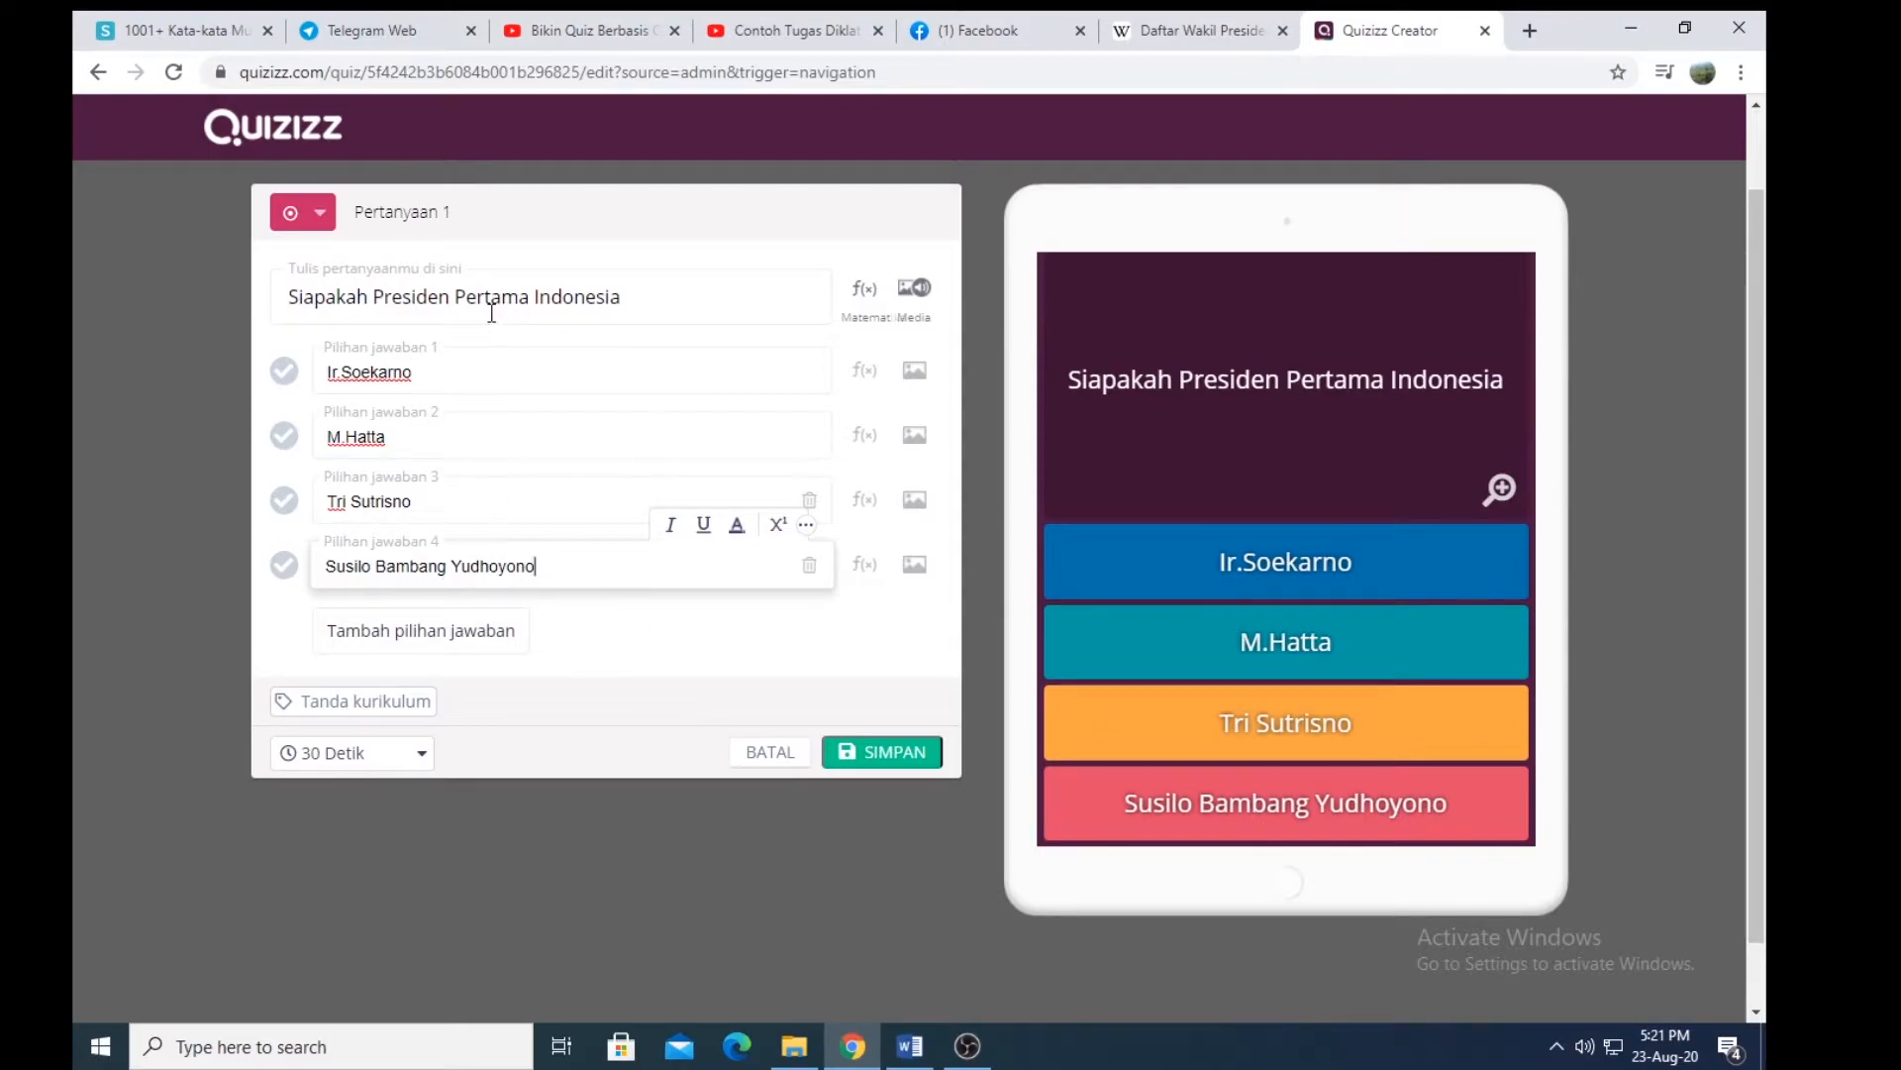
Step: Add a fifth answer option "Joko Widodo" to question 1 and mark "Ir.Soekarno" as the correct answer
left_click(452, 642)
left_click(524, 635)
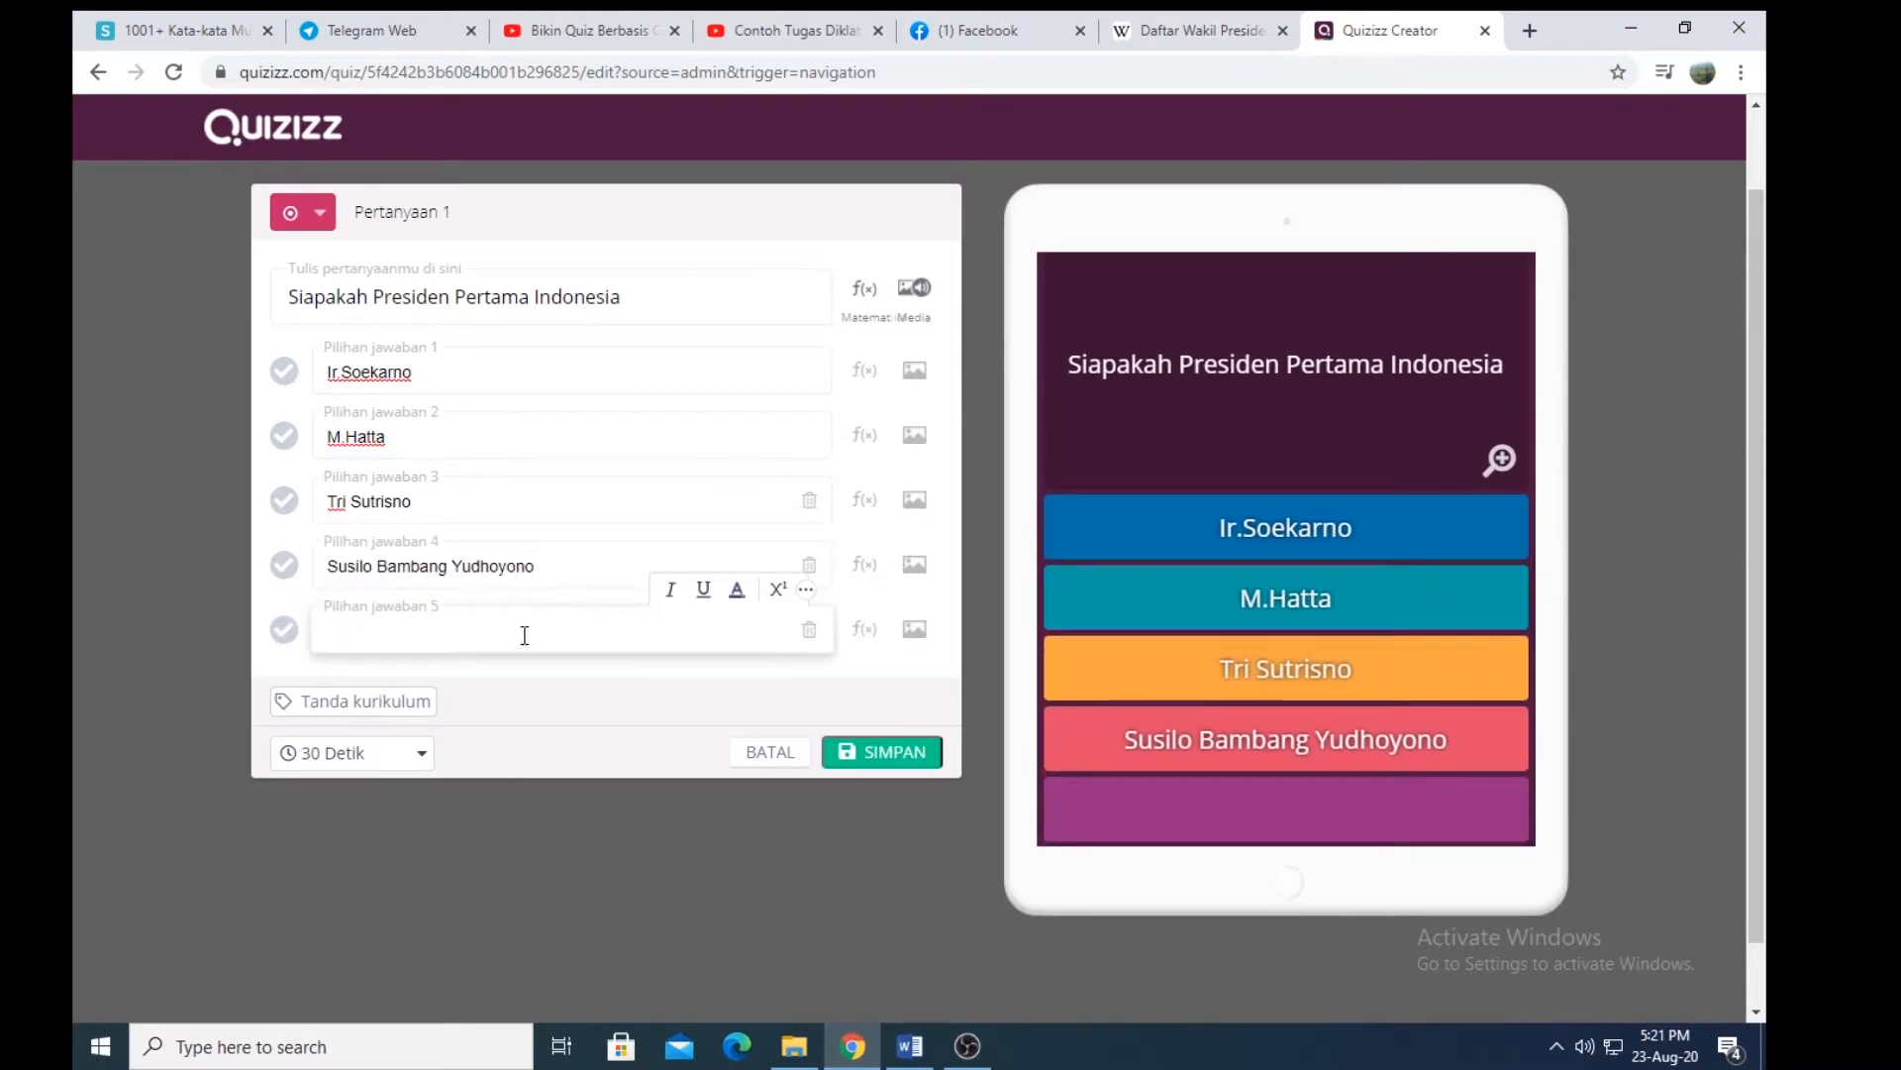
type("J")
key("BackSpace")
type("Ir.")
key("BackSpace")
key("BackSpace")
key("BackSpace")
type("Joko Widodo")
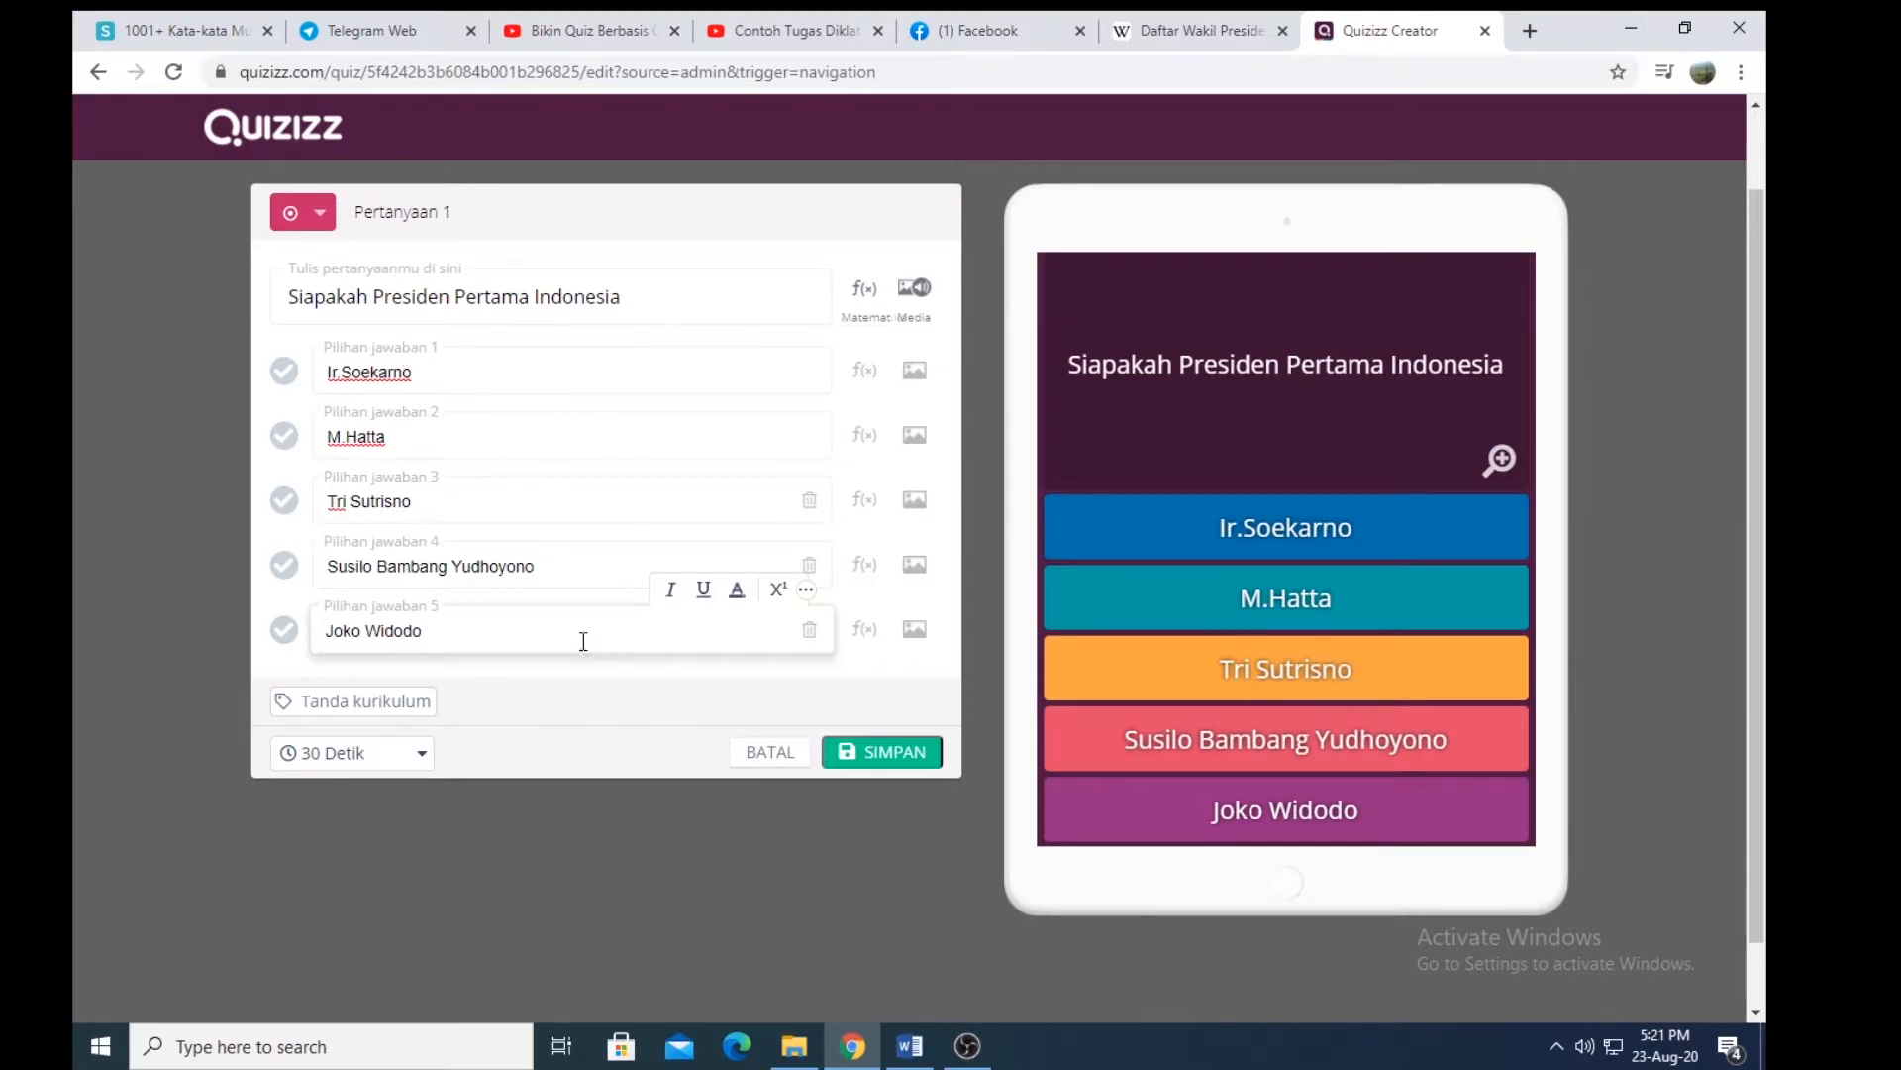
left_click(284, 376)
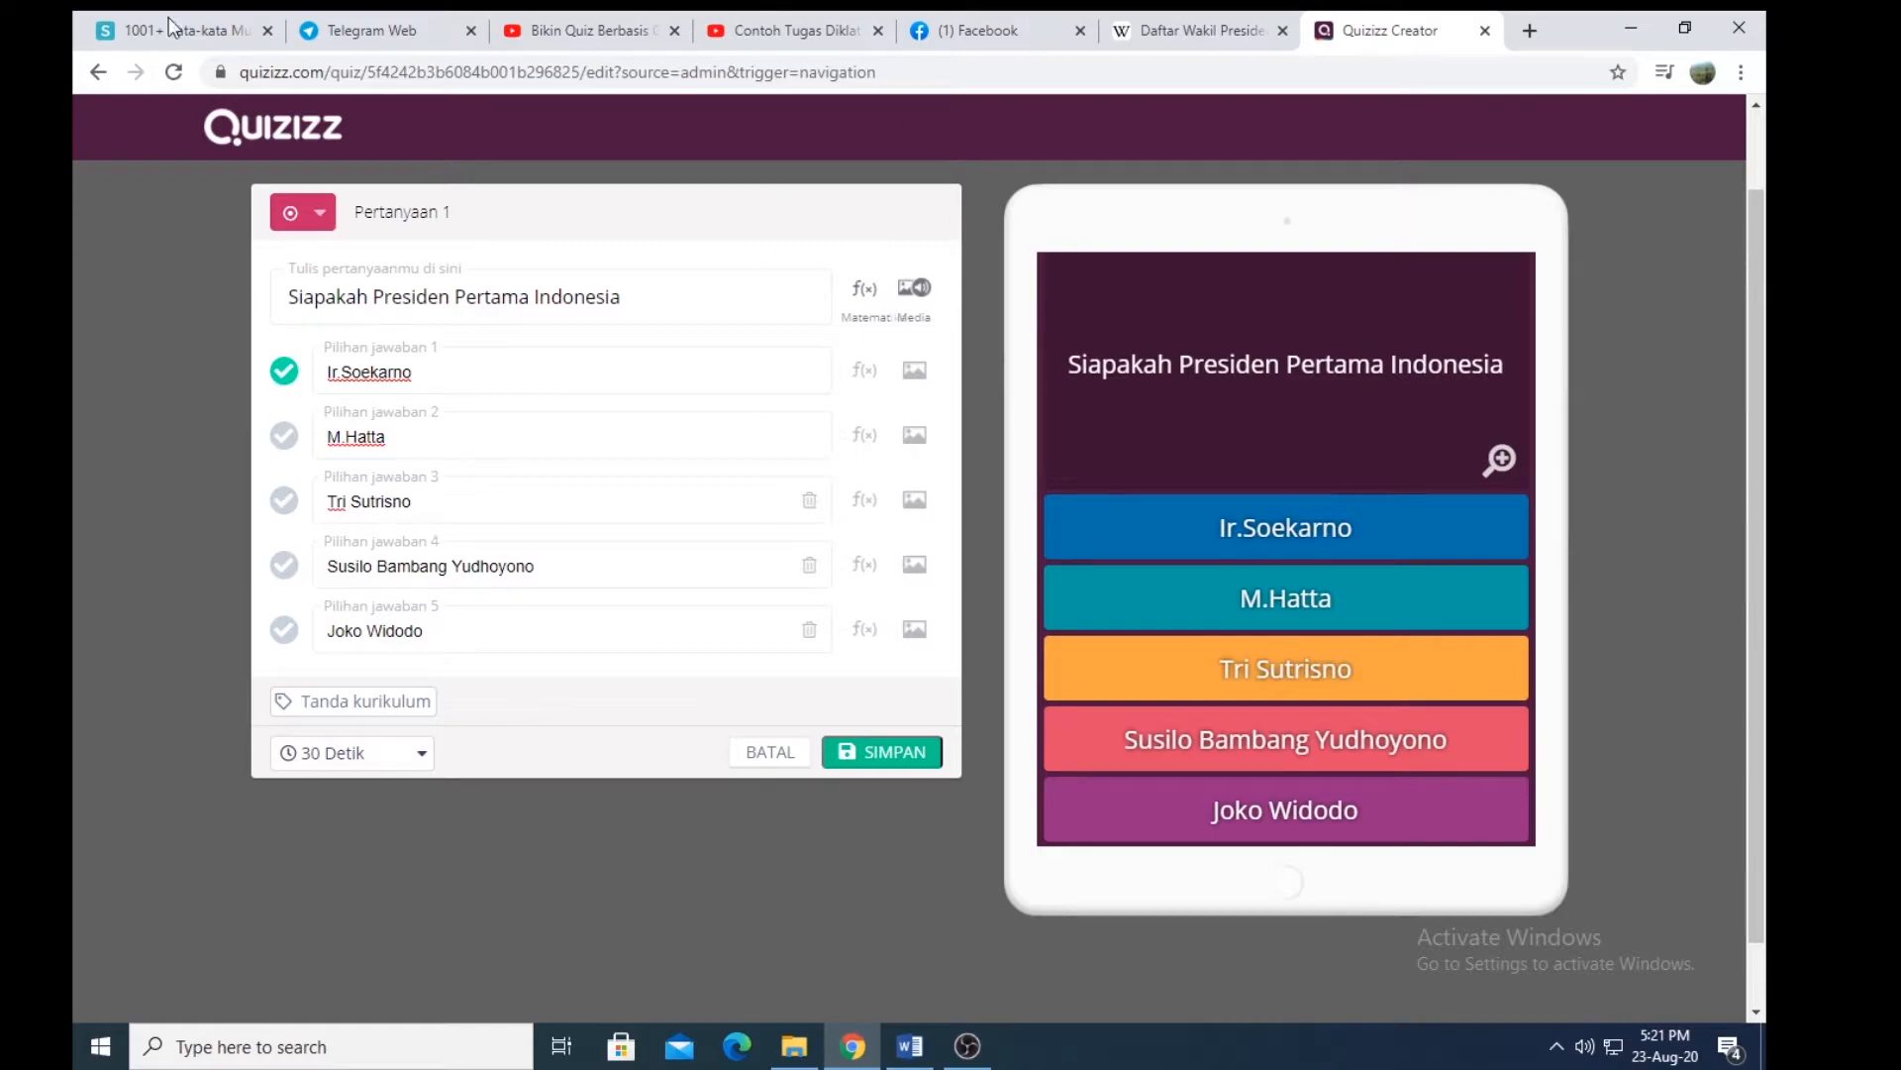
Step: Set the time limit of question 1 to 20 seconds (20 Detik) and save the question
left_click(423, 757)
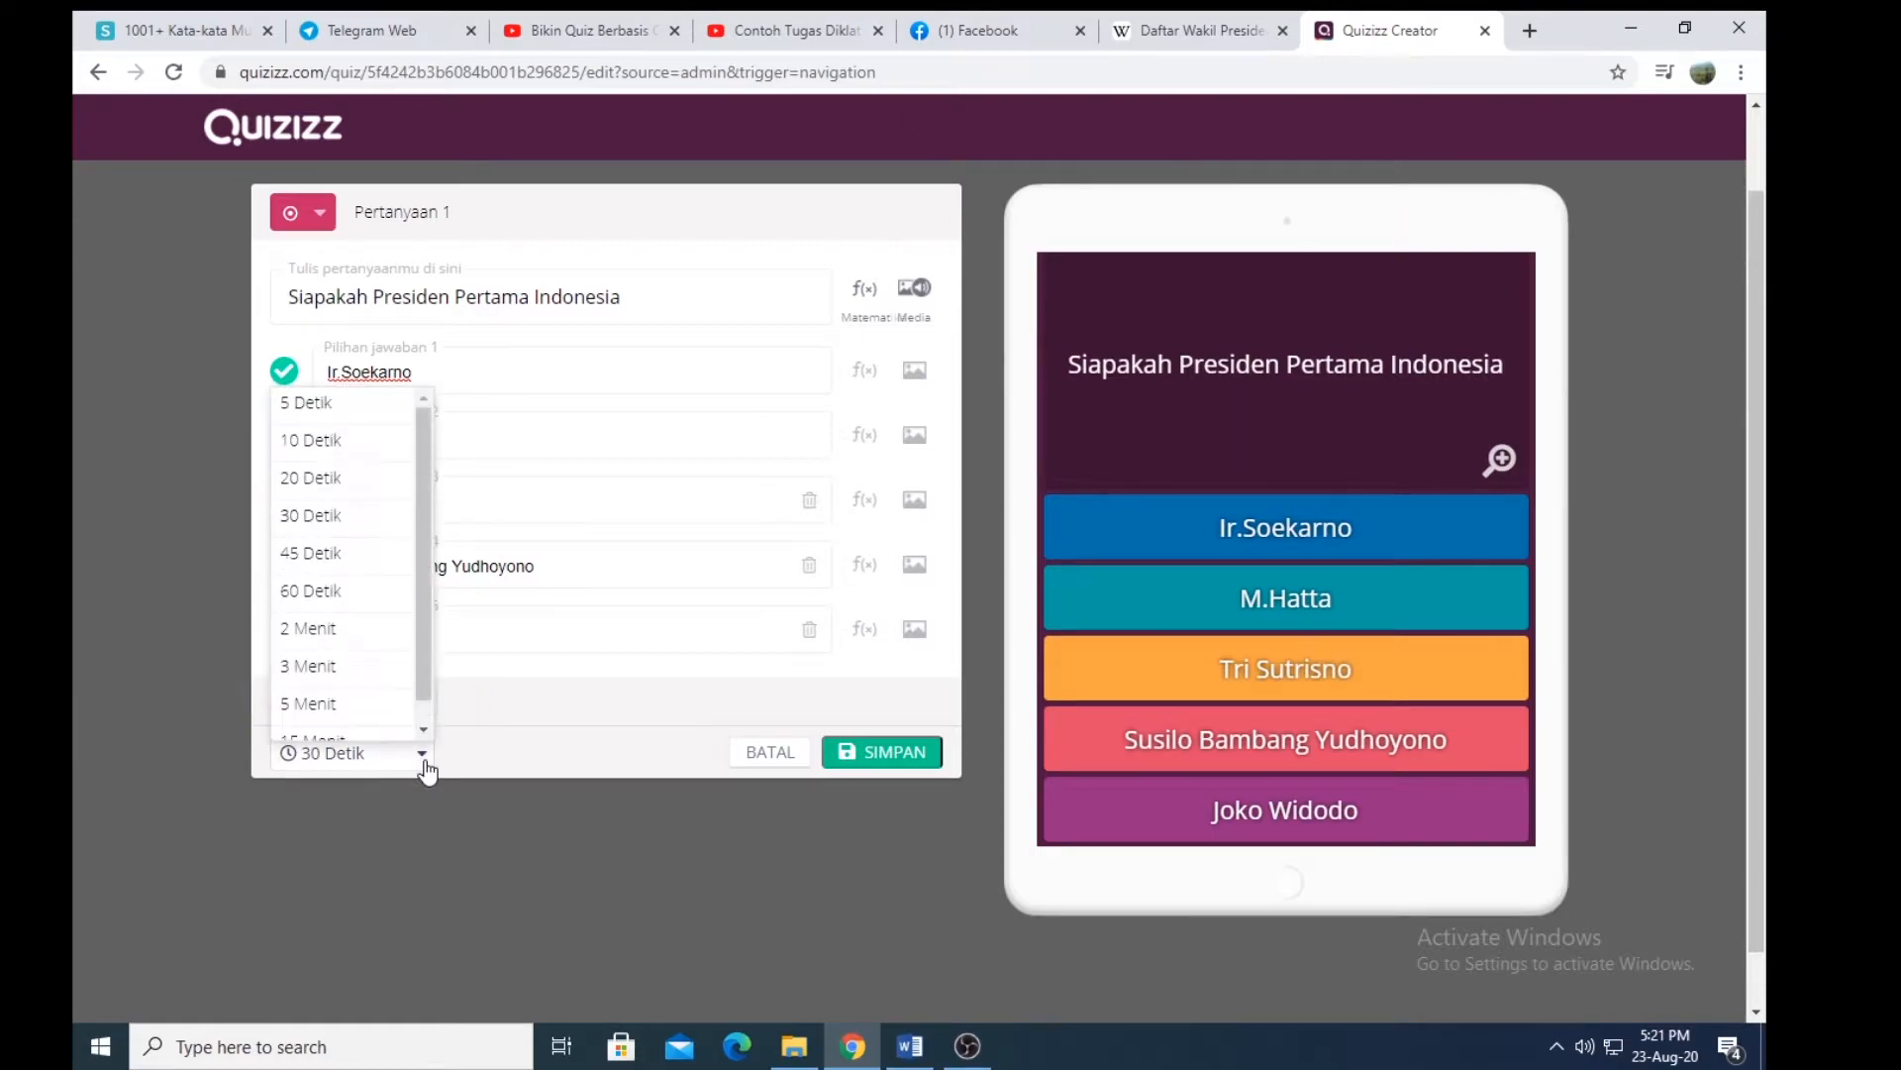
scroll(366, 528, "up", 1)
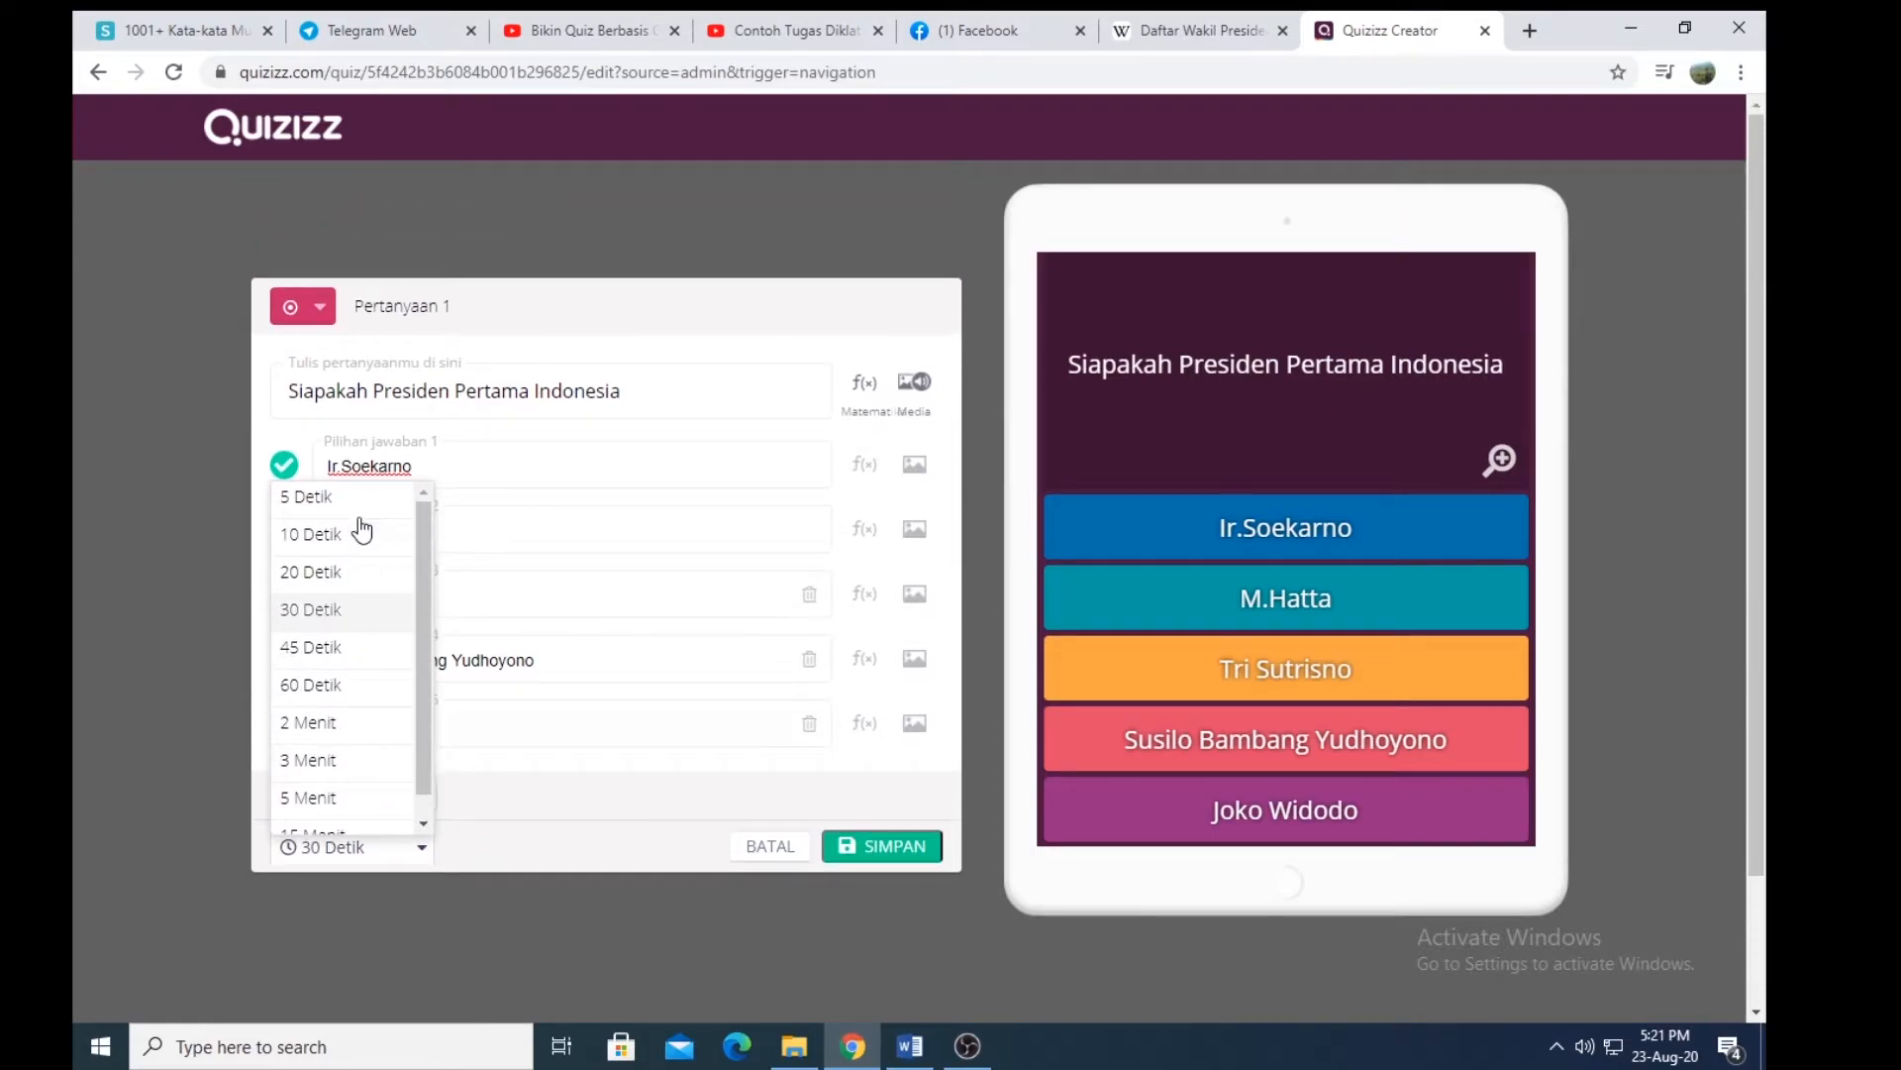
scroll(374, 621, "down", 2)
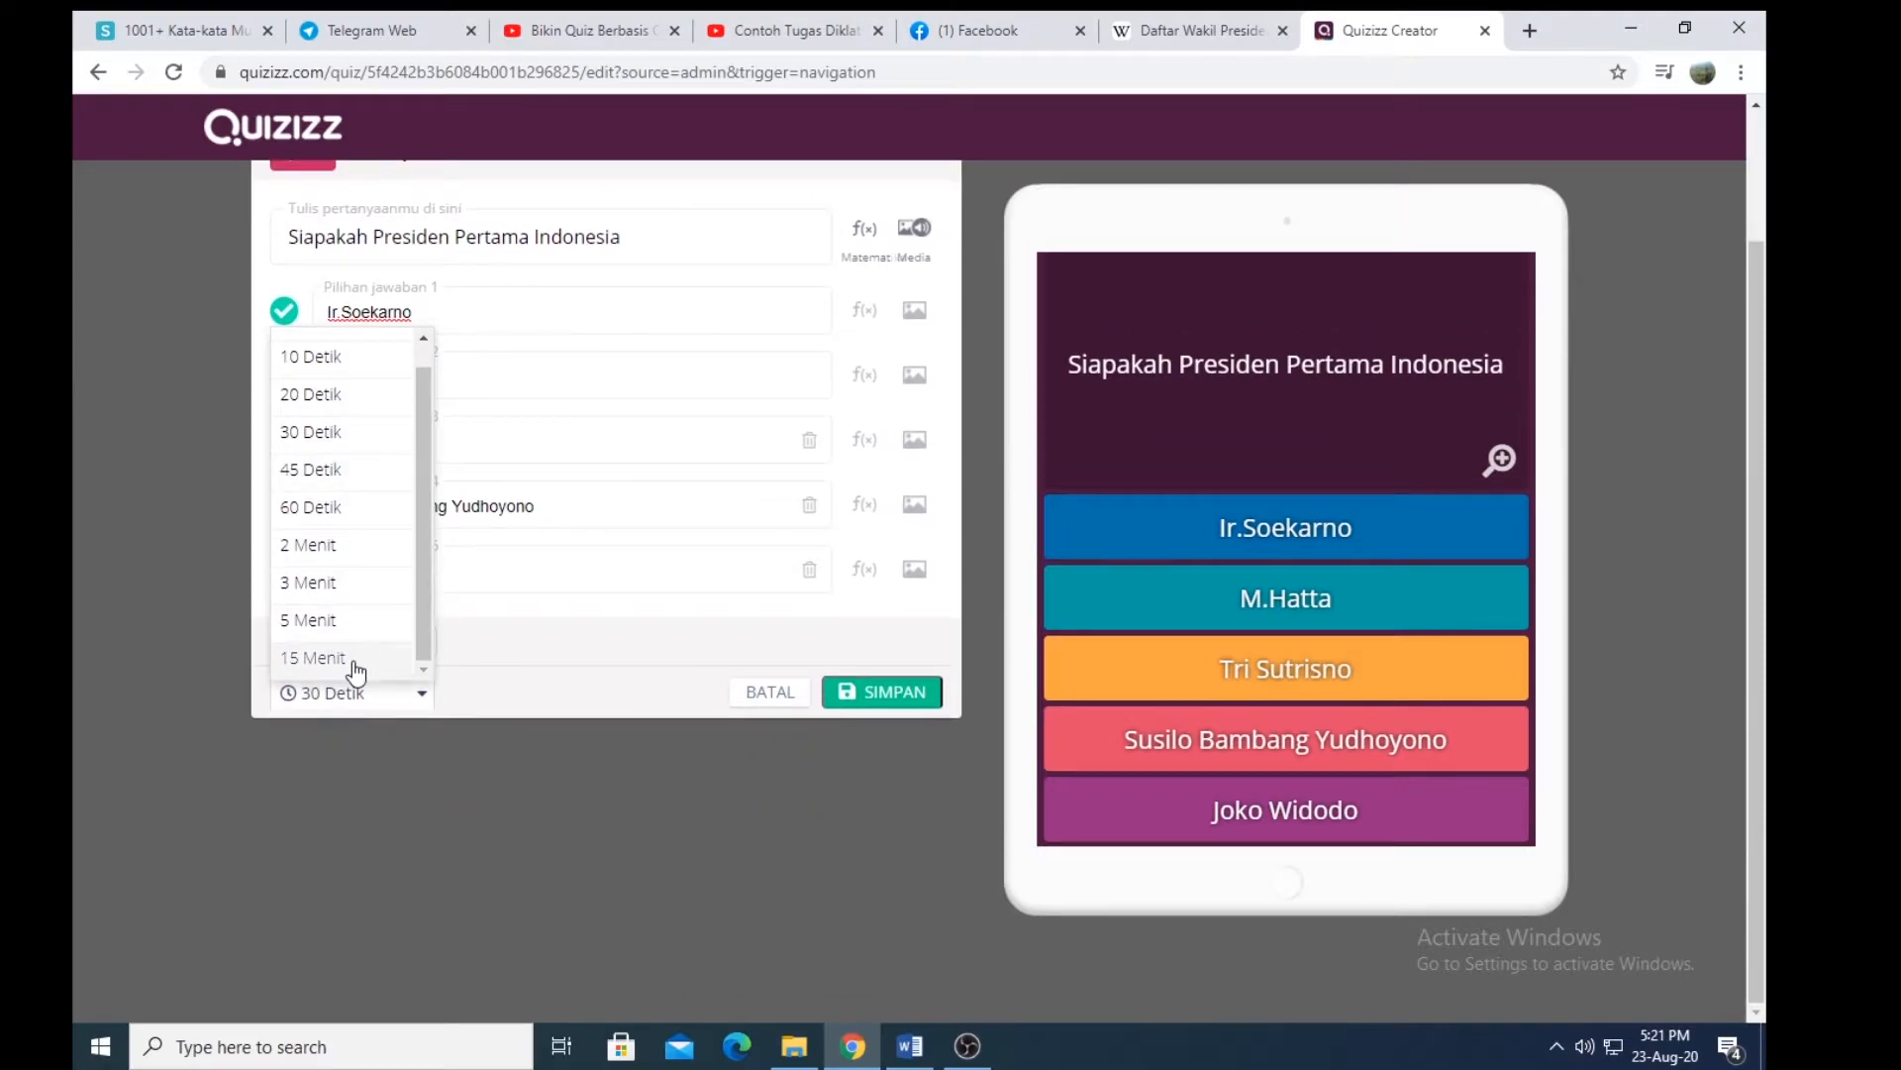
left_click(342, 401)
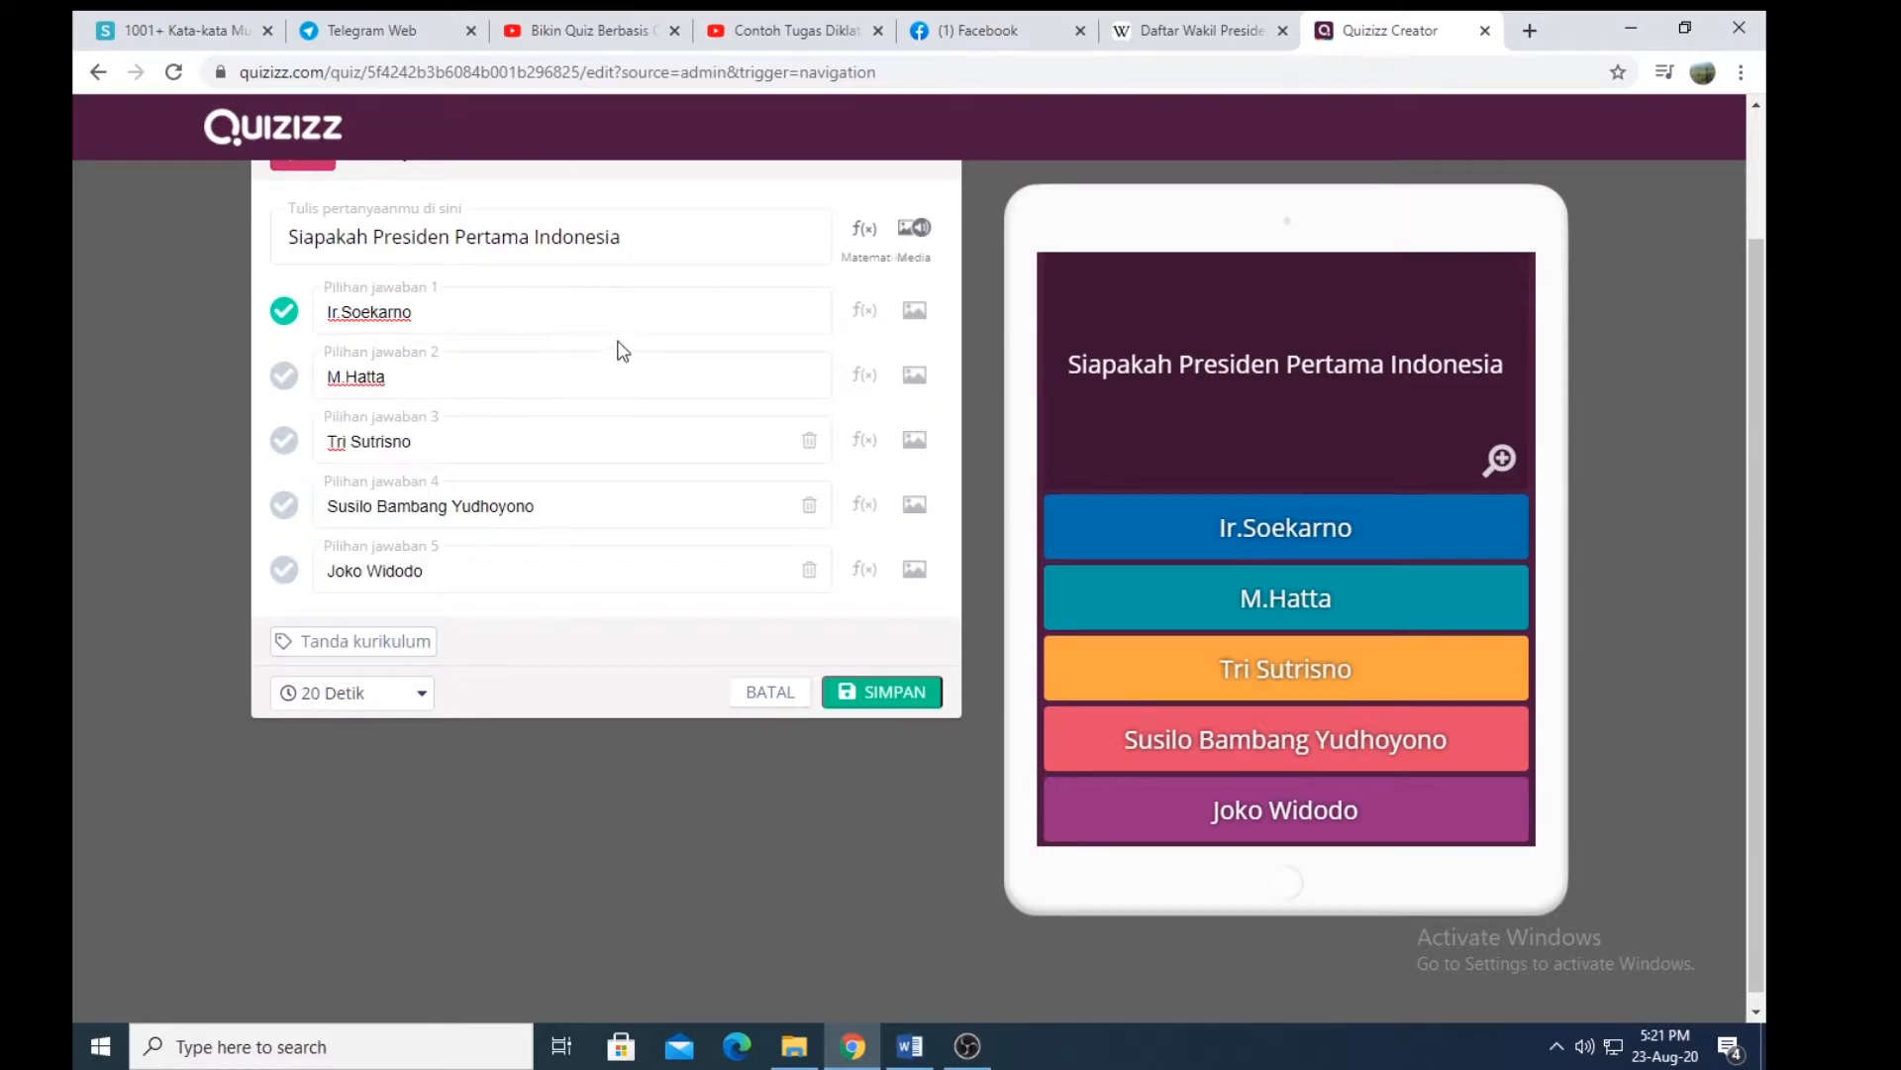
scroll(663, 386, "up", 2)
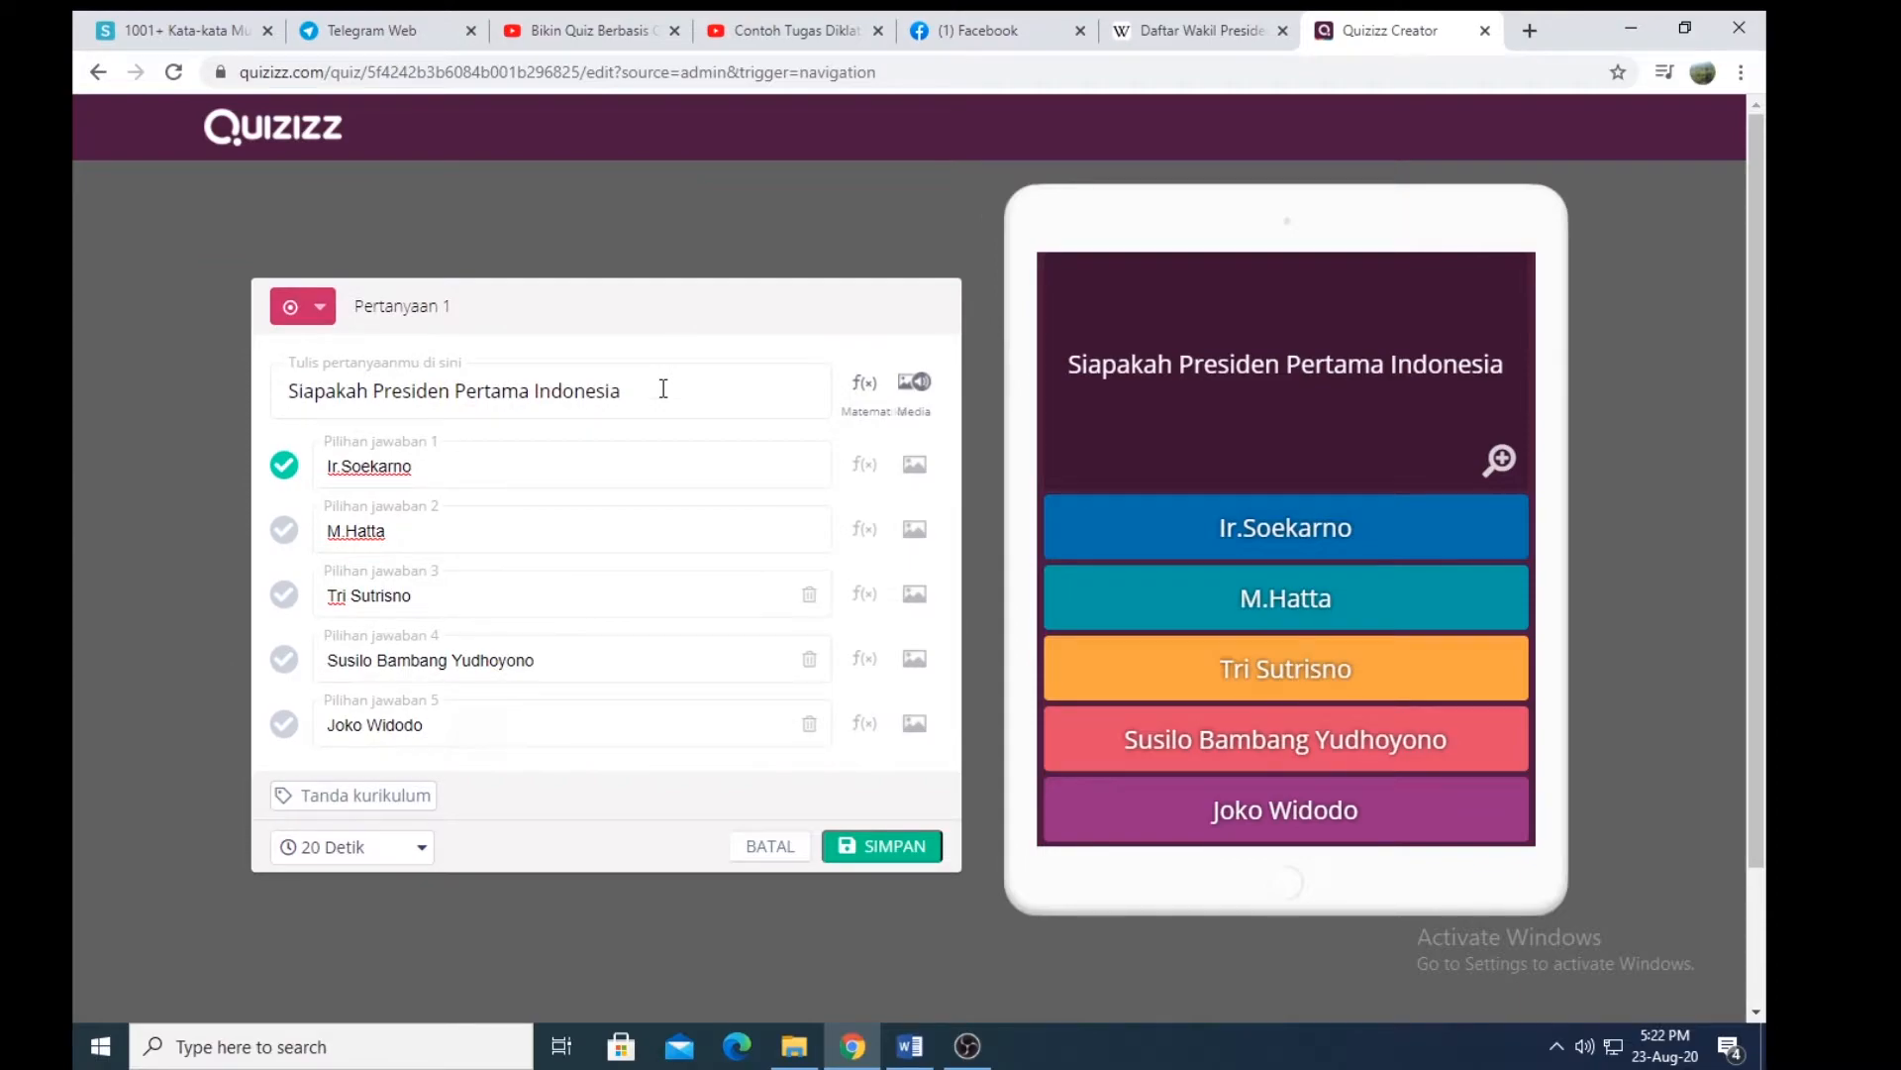
left_click(897, 851)
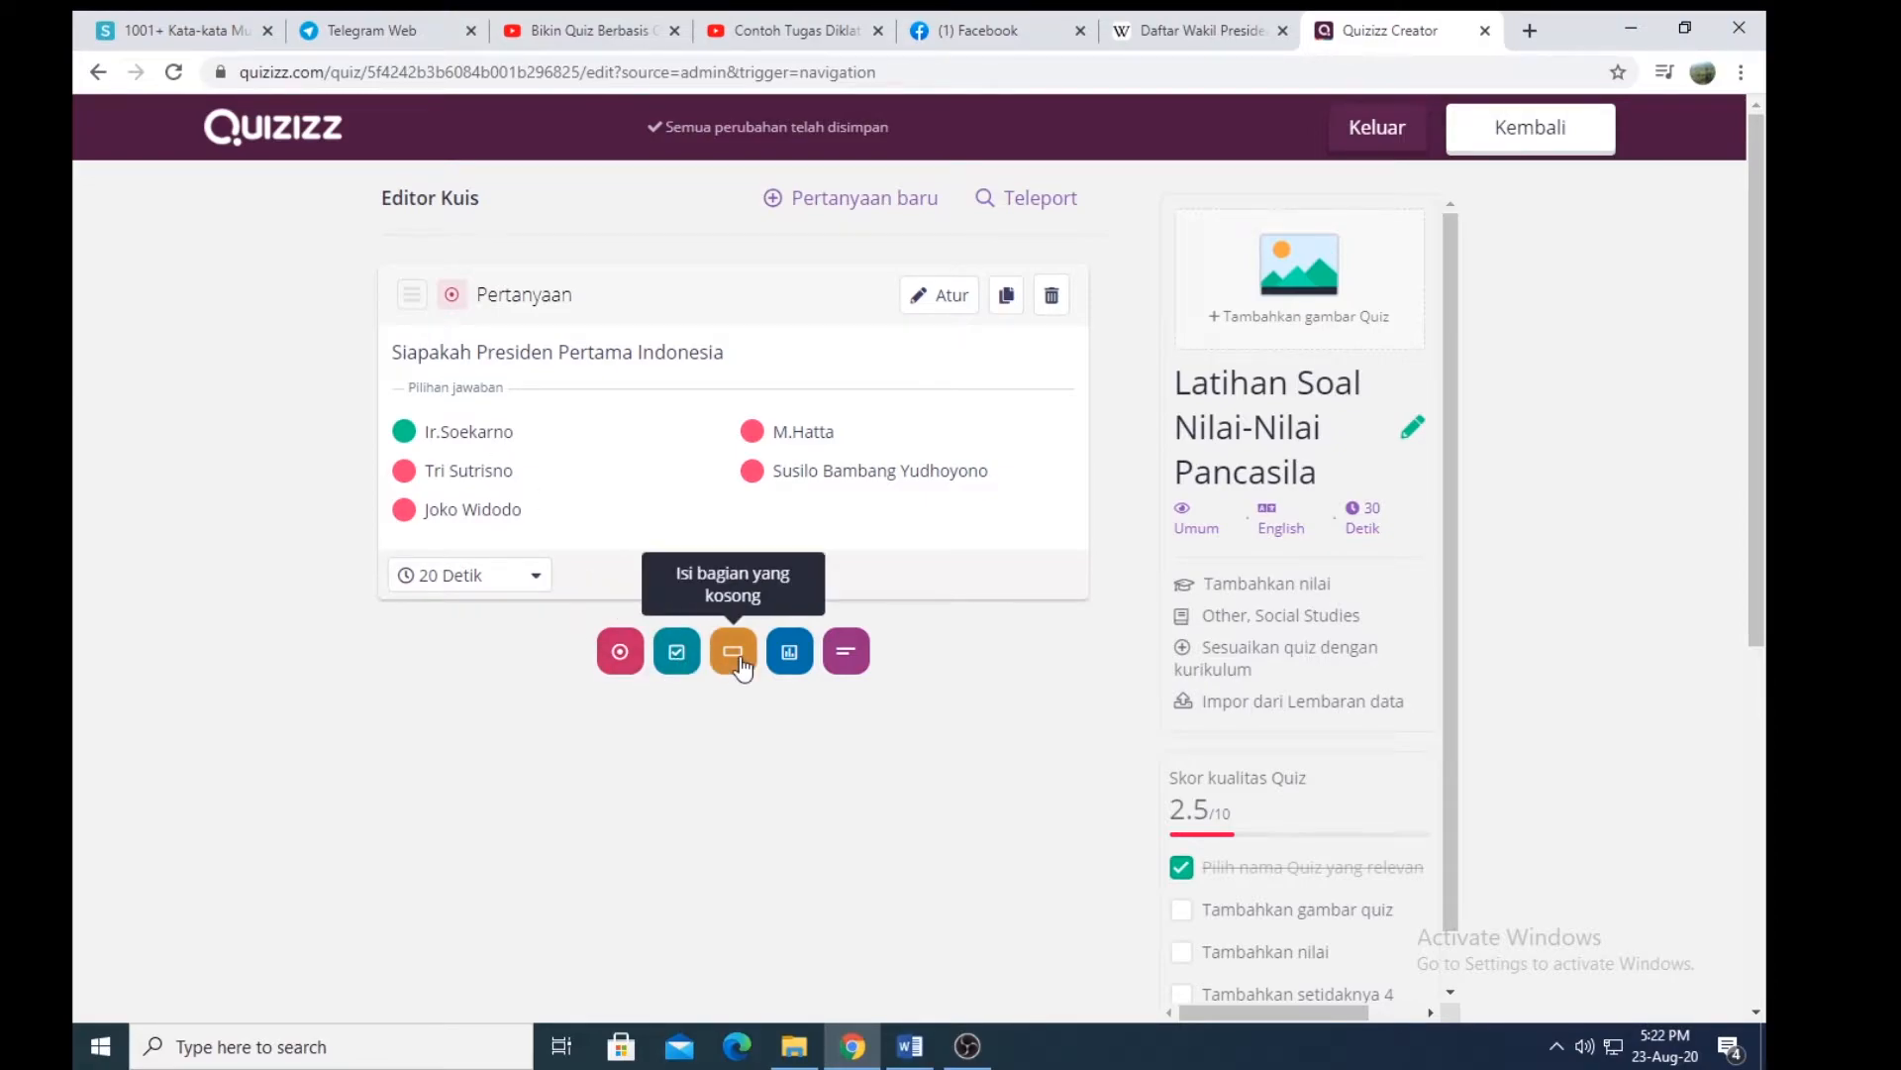
Step: Add a second question of the checkbox type, which accepts several correct answers, and begin editing its question text
left_click(677, 653)
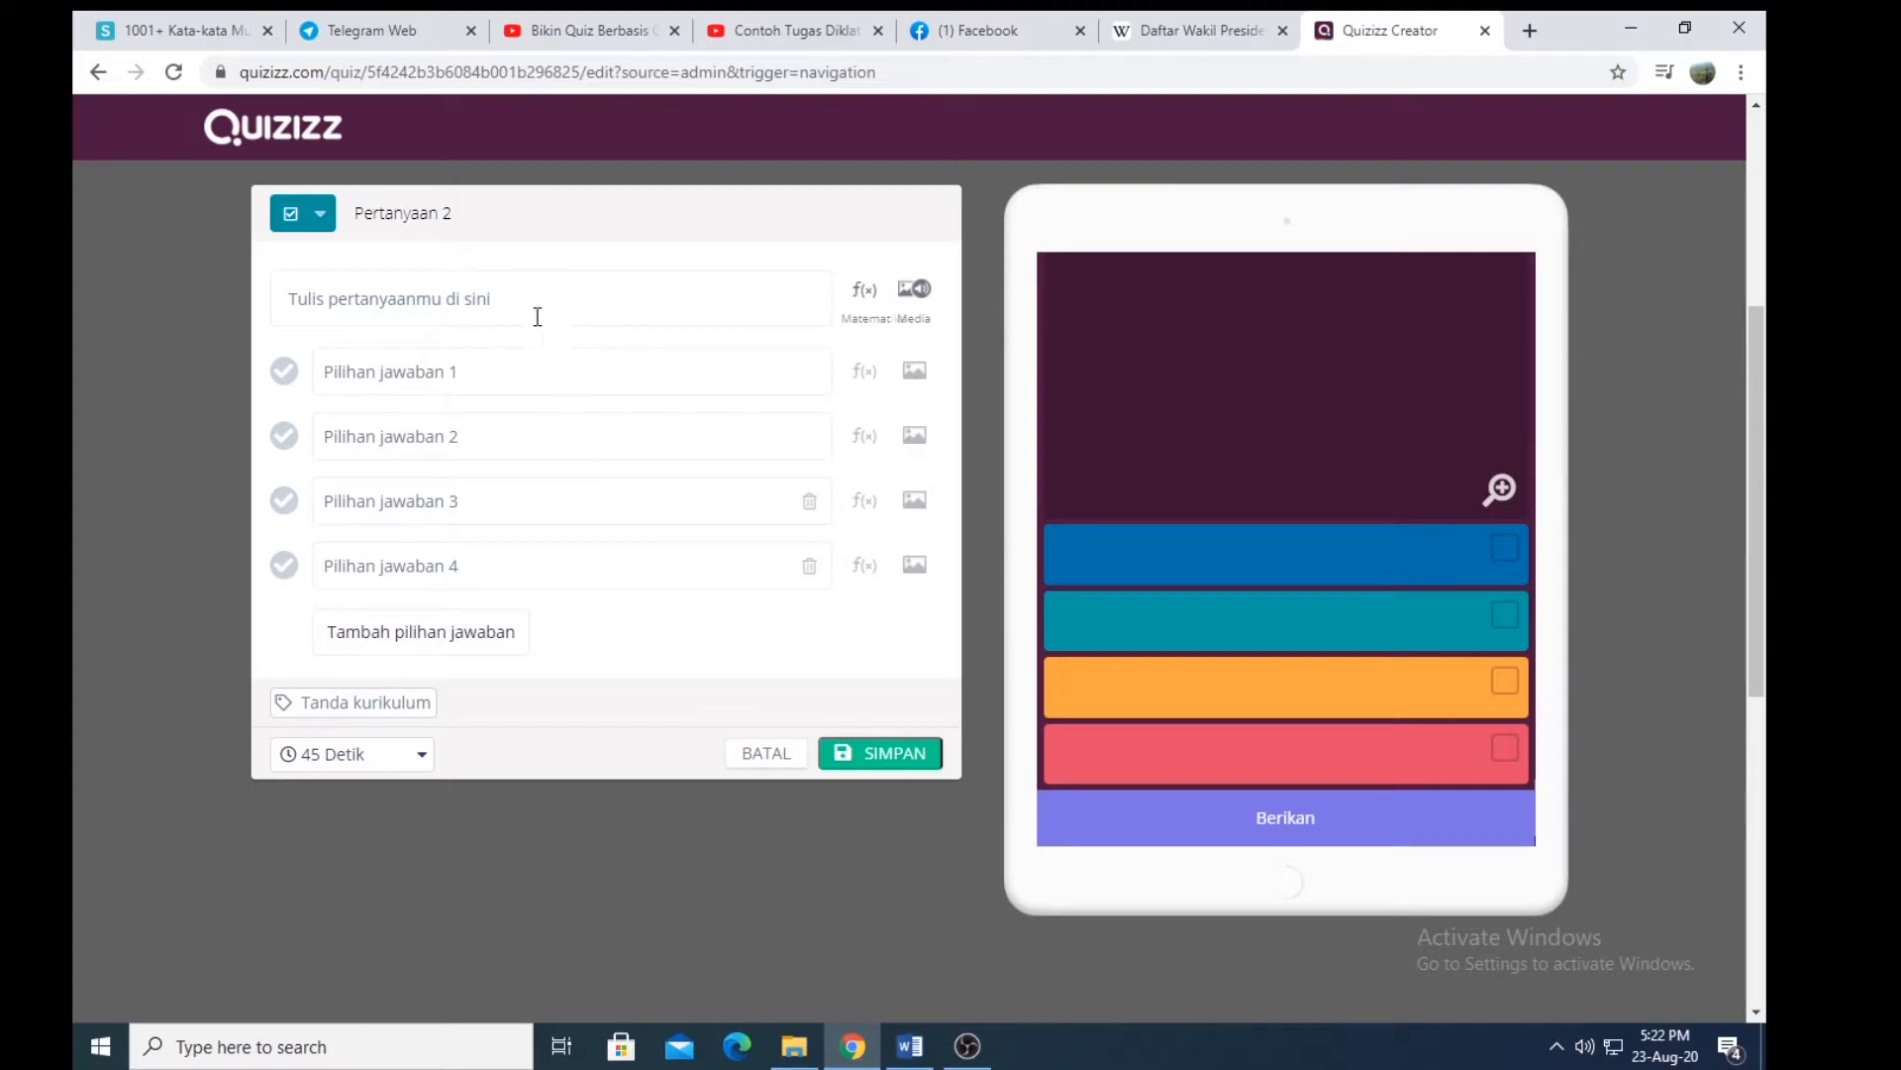
left_click(462, 289)
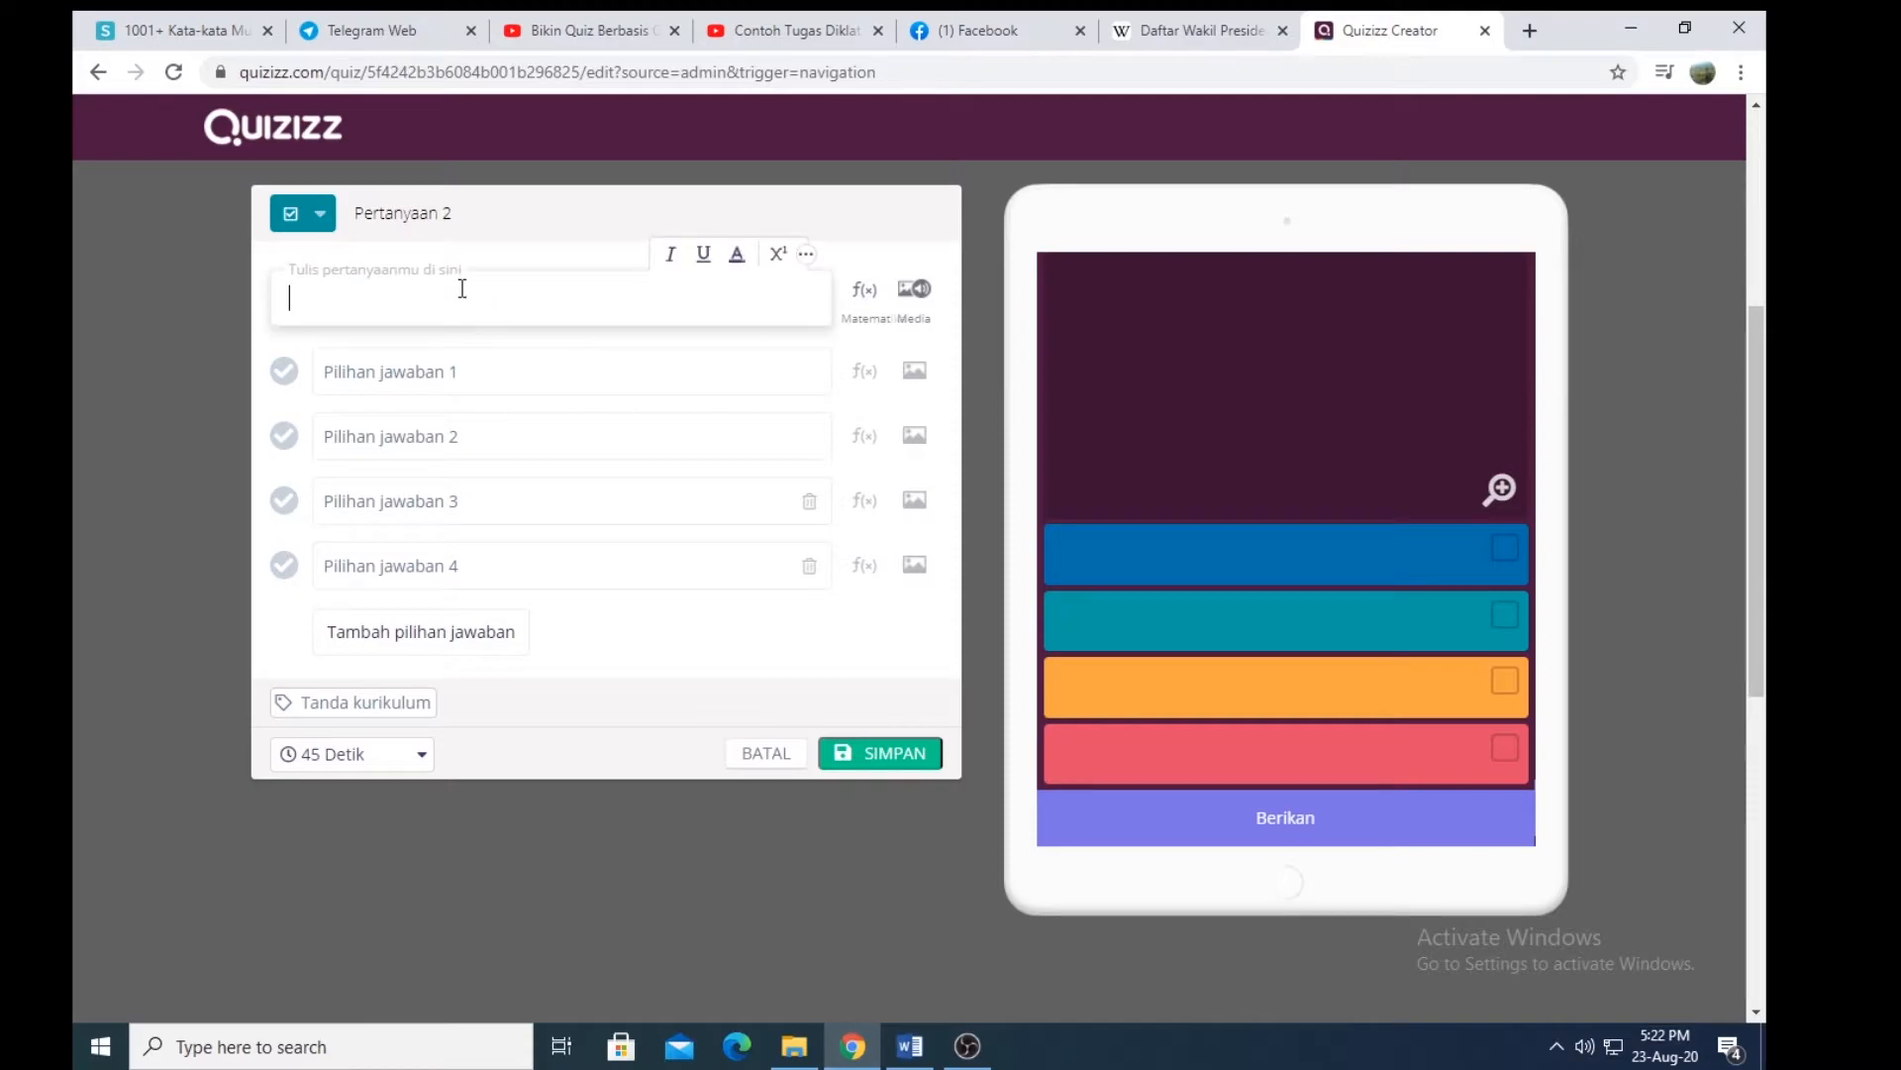
type("Siapa S")
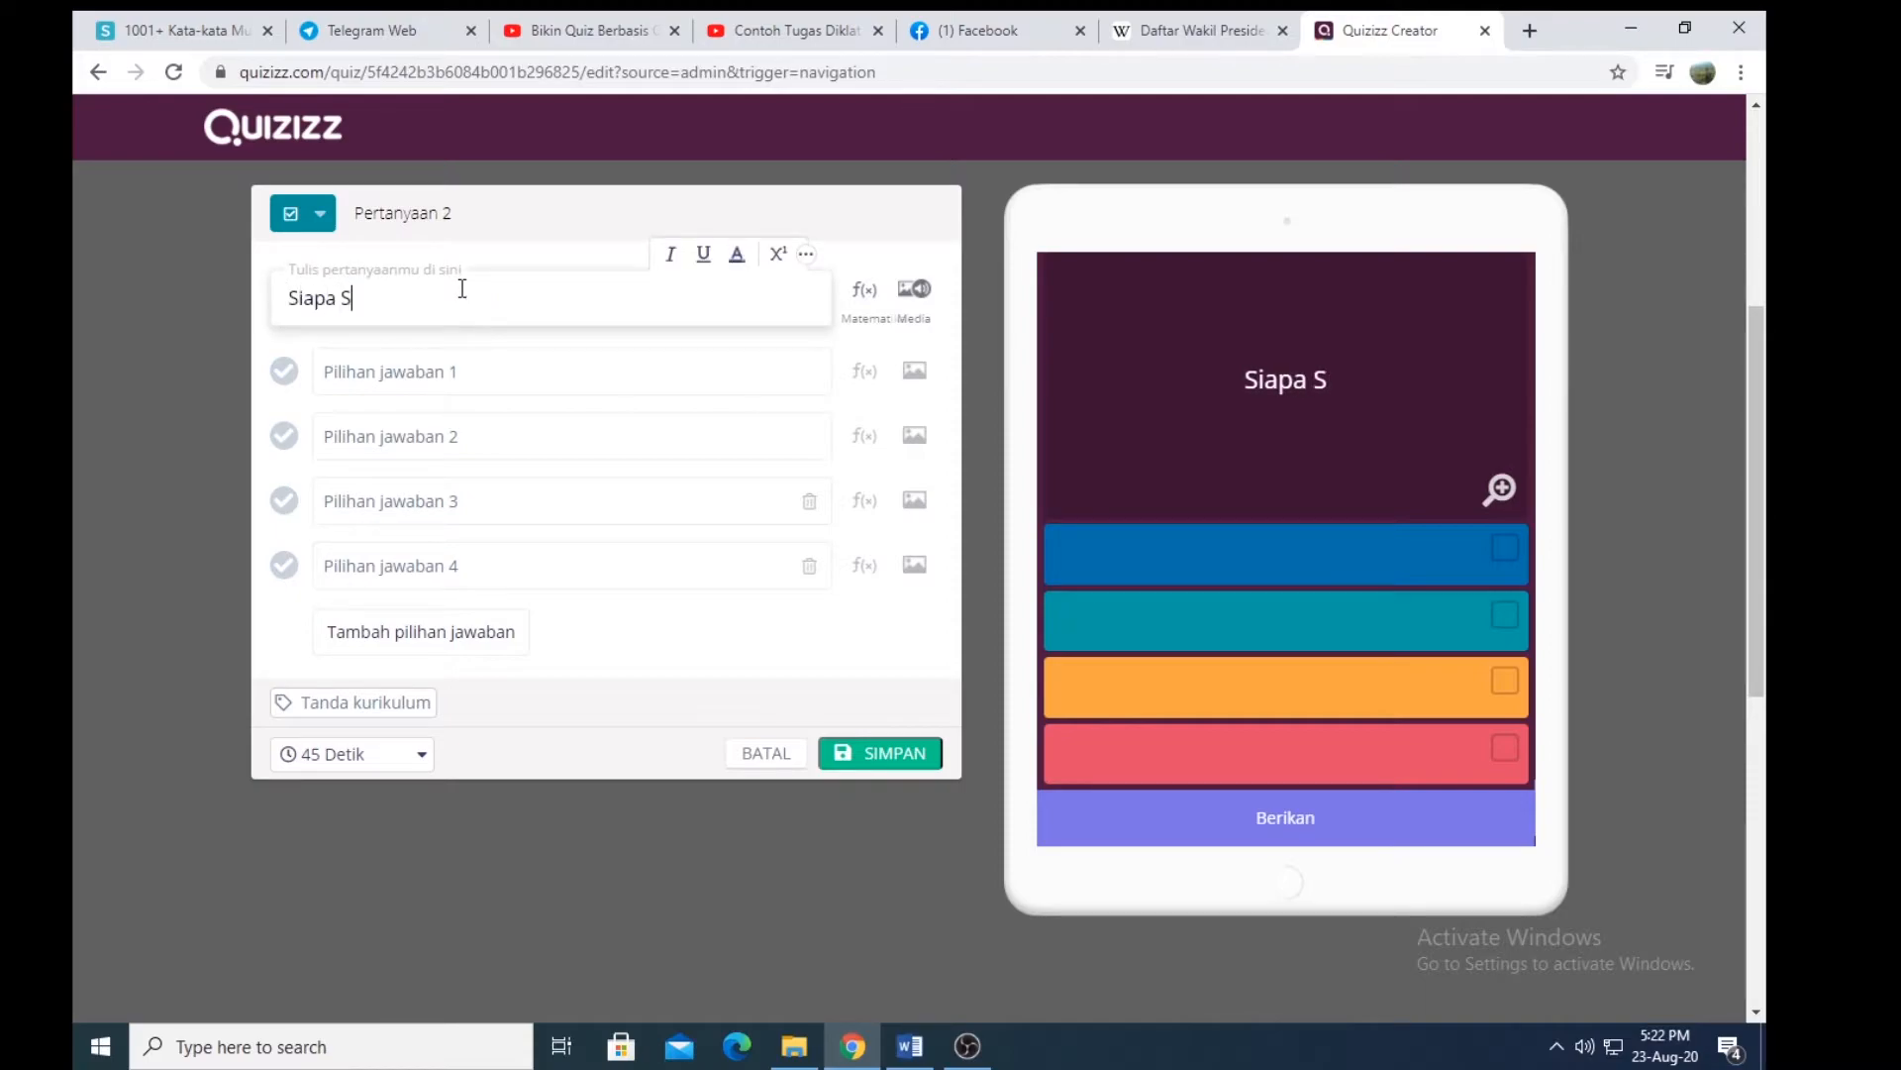
type("ajakah")
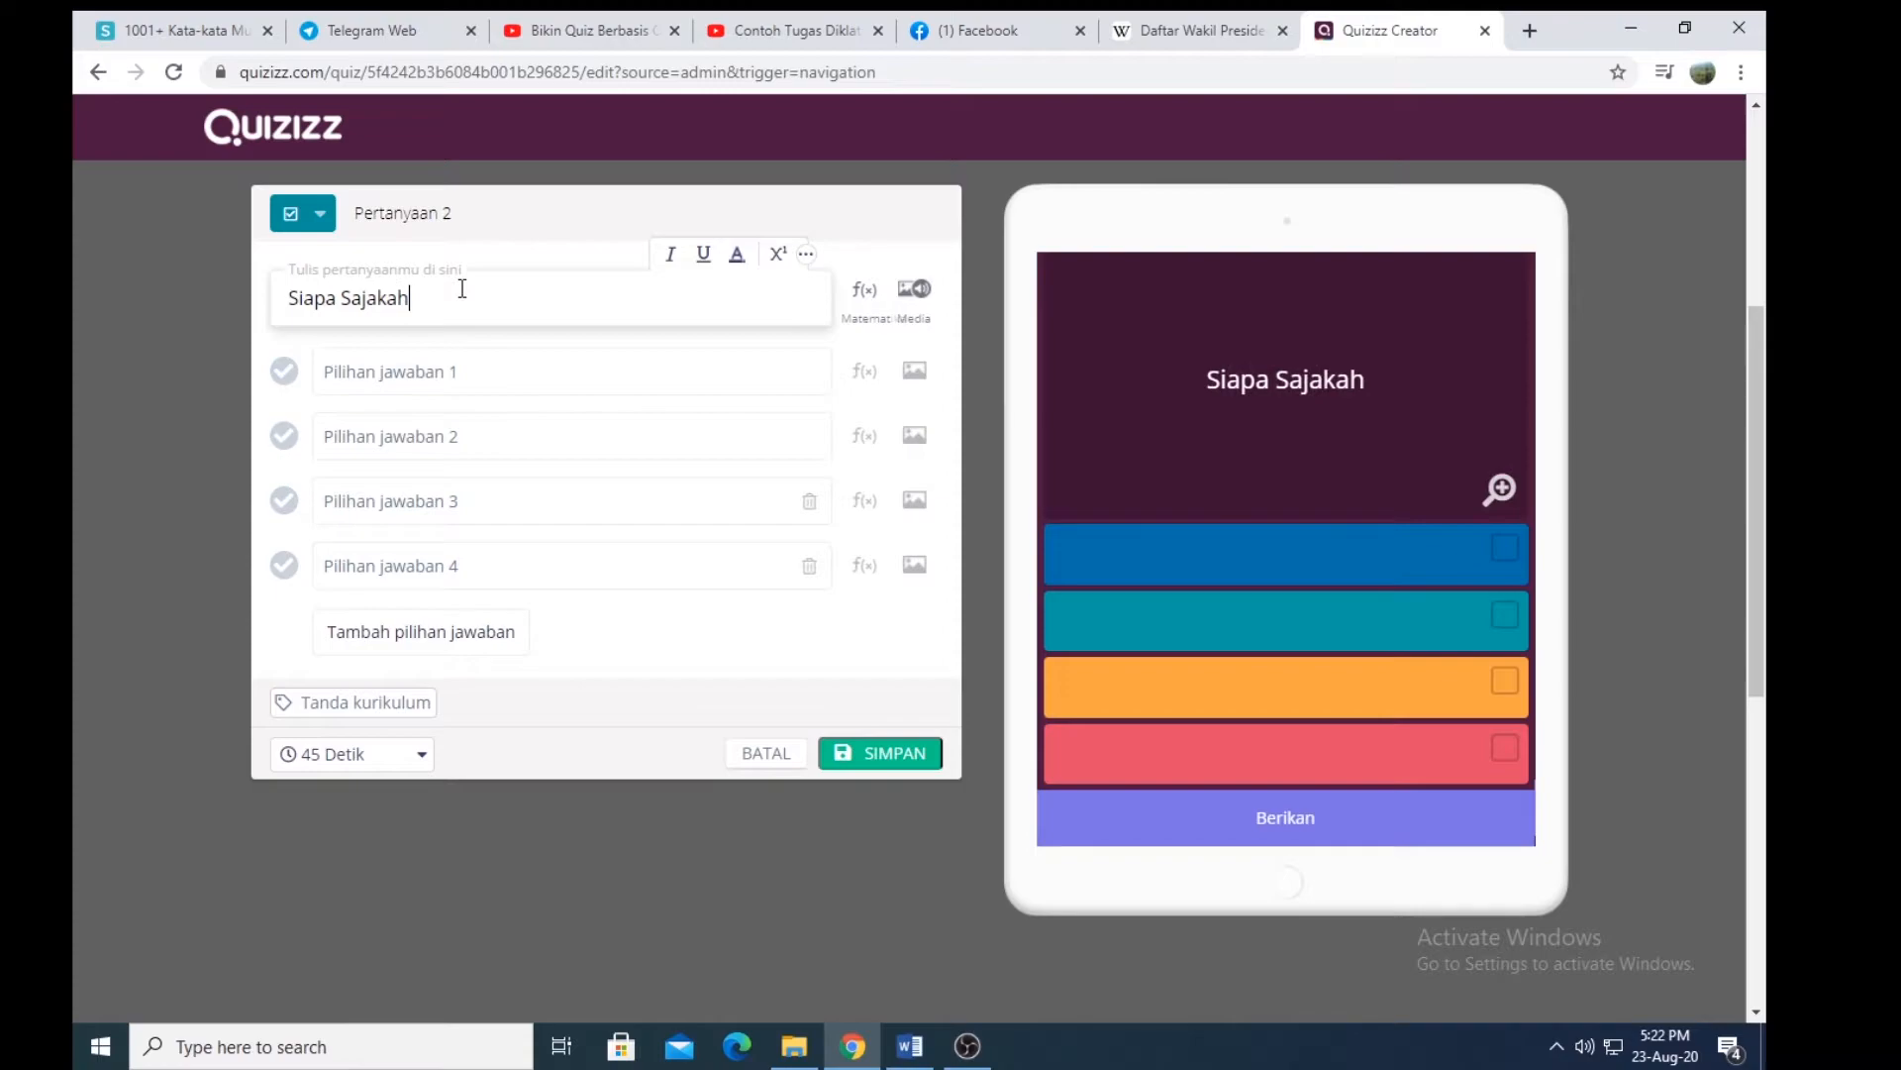
key("BackSpace")
key("BackSpace")
key("BackSpace")
key("BackSpace")
key("BackSpace")
key("BackSpace")
key("BackSpace")
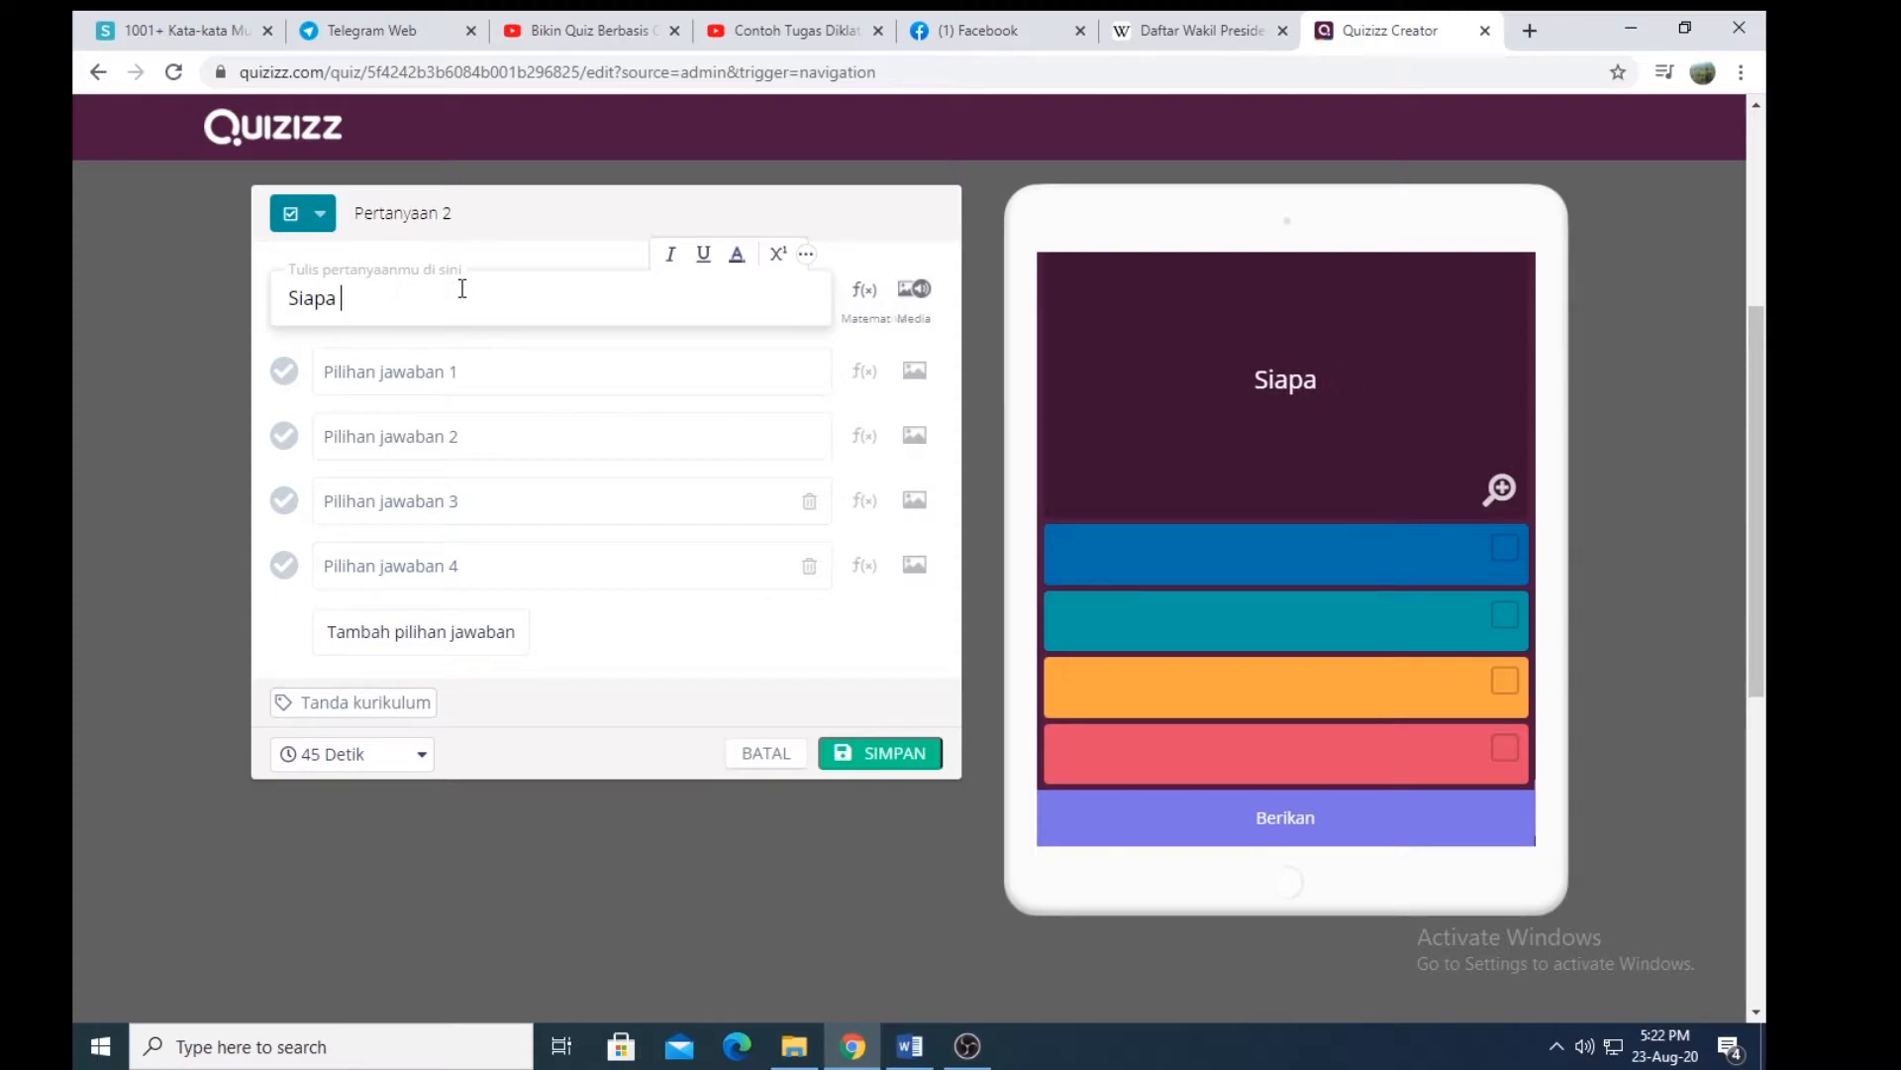
type("saja")
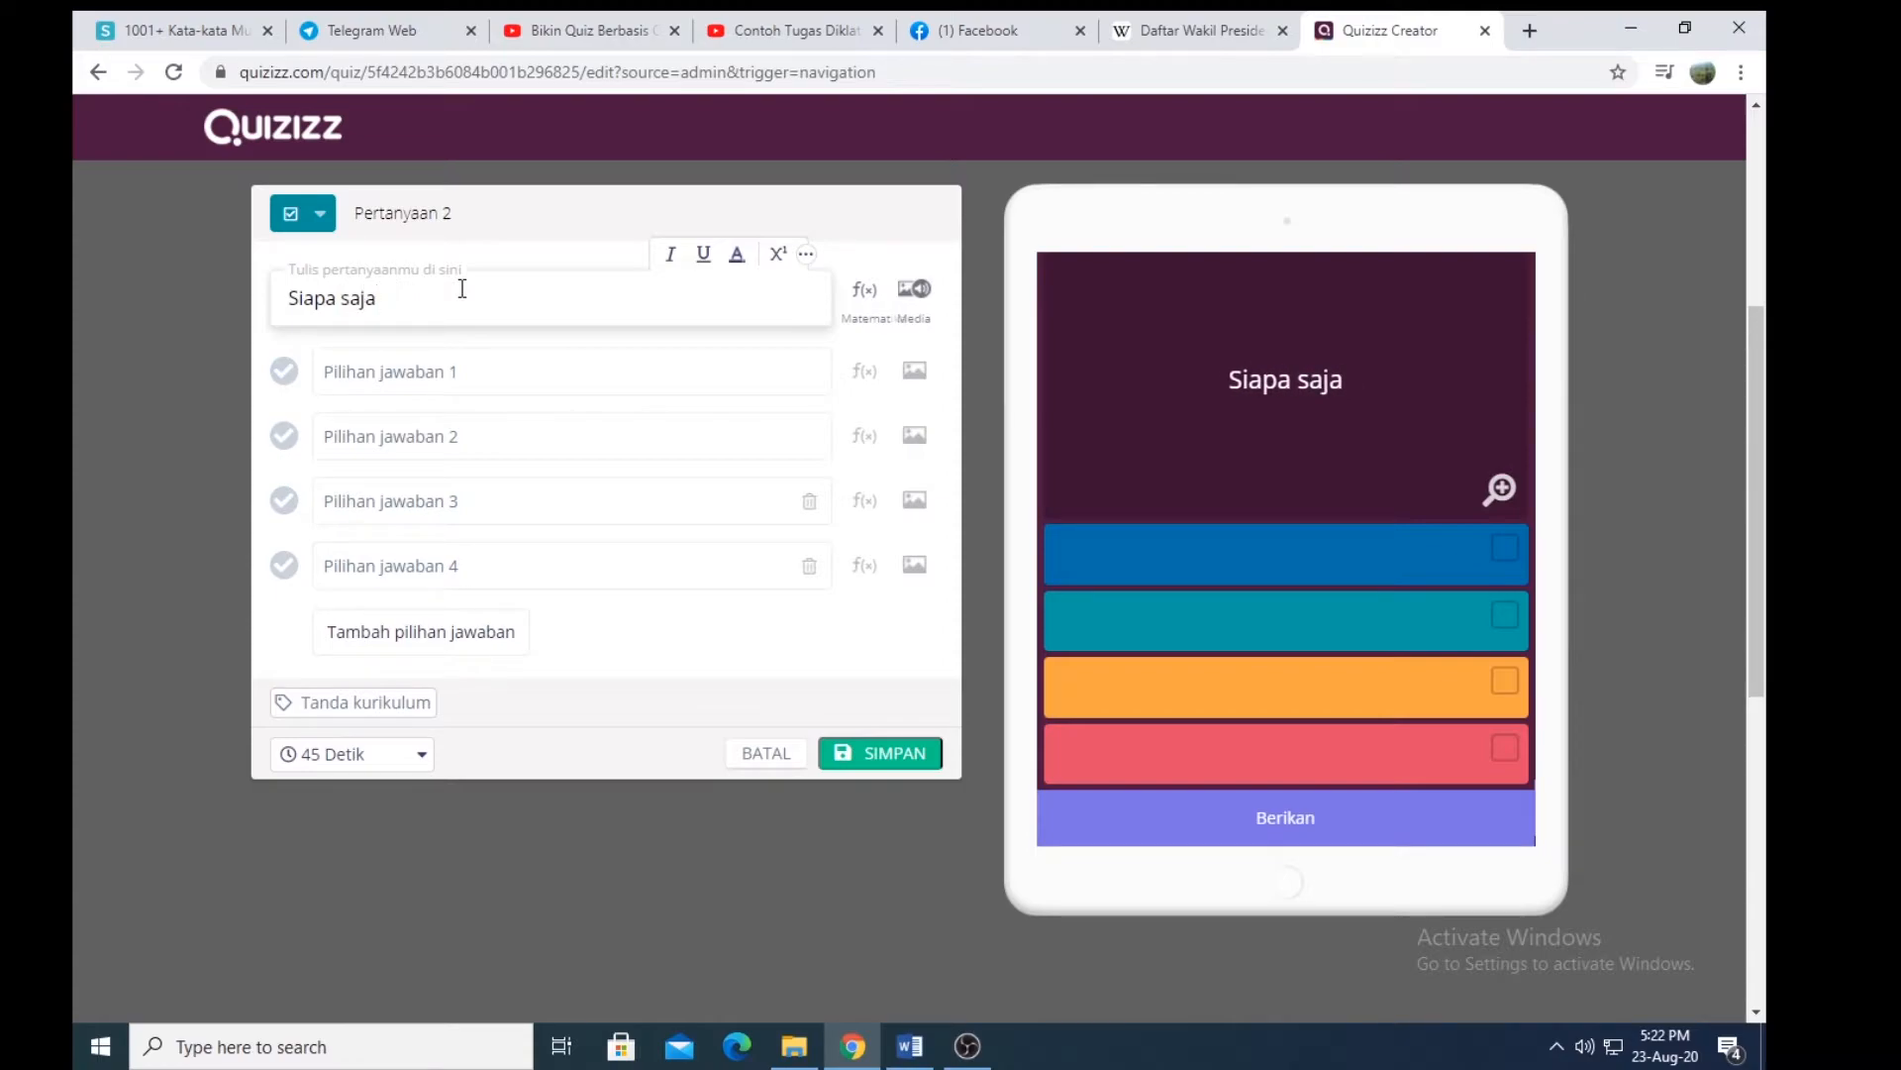
key("BackSpace")
key("BackSpace")
key("BackSpace")
key("BackSpace")
key("BackSpace")
key("BackSpace")
key("BackSpace")
key("BackSpace")
key("BackSpace")
key("BackSpace")
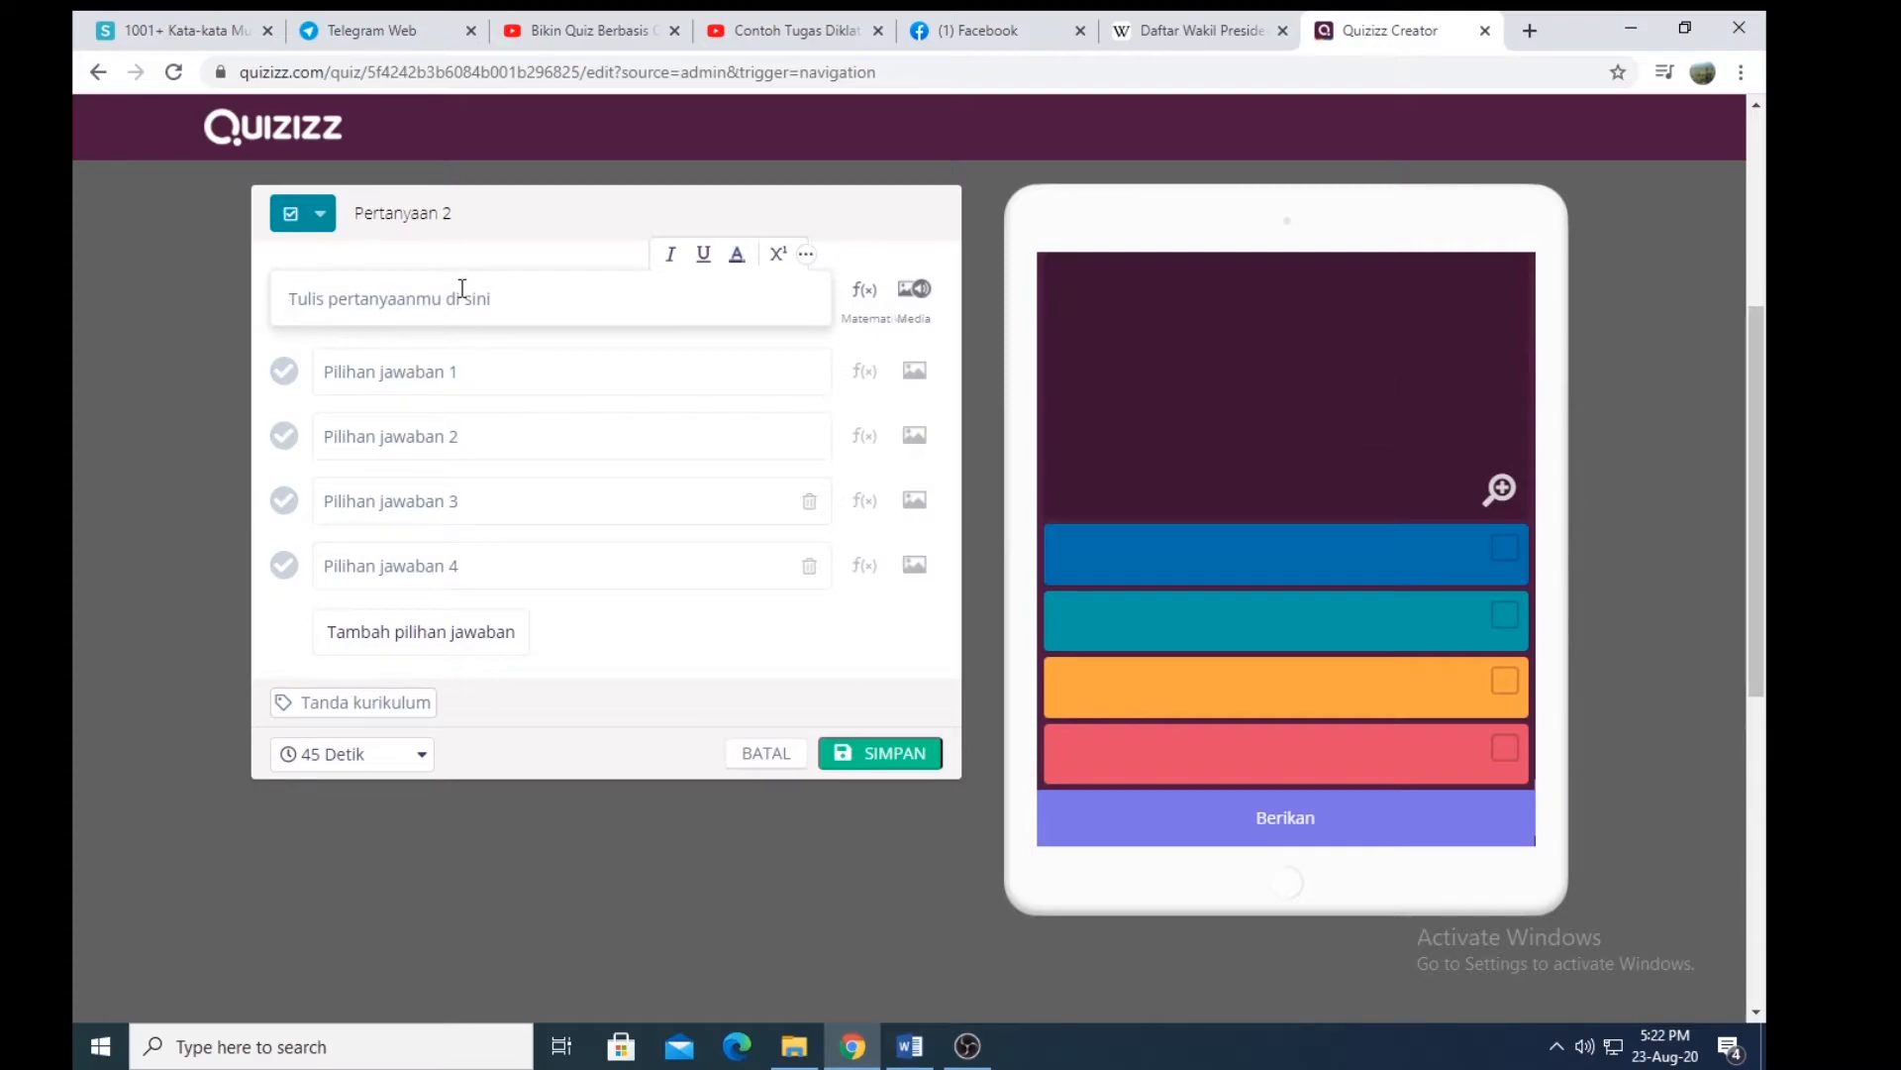
Step: Enter "Siapakah Yang Menjadi Wakil Presiden Era Soeharto" as the question text of question 2
type("Siapa")
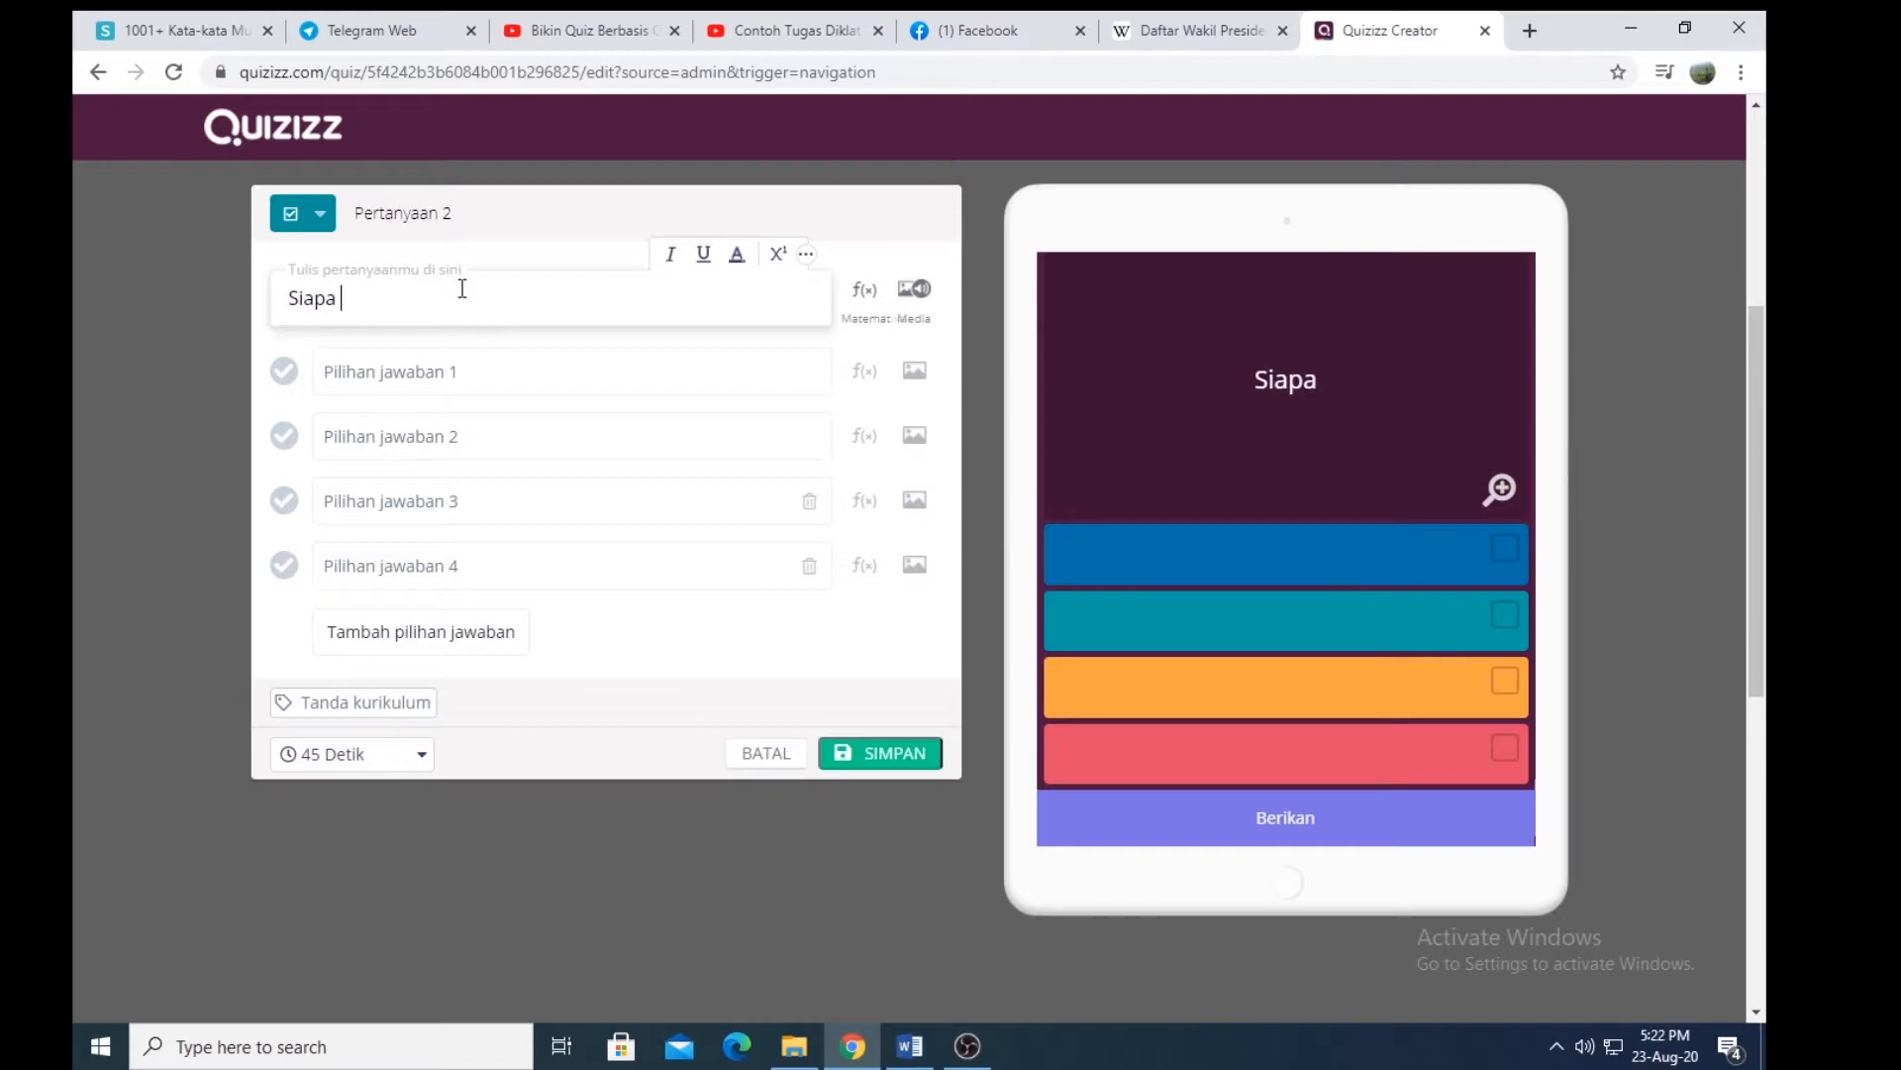
type("kah ")
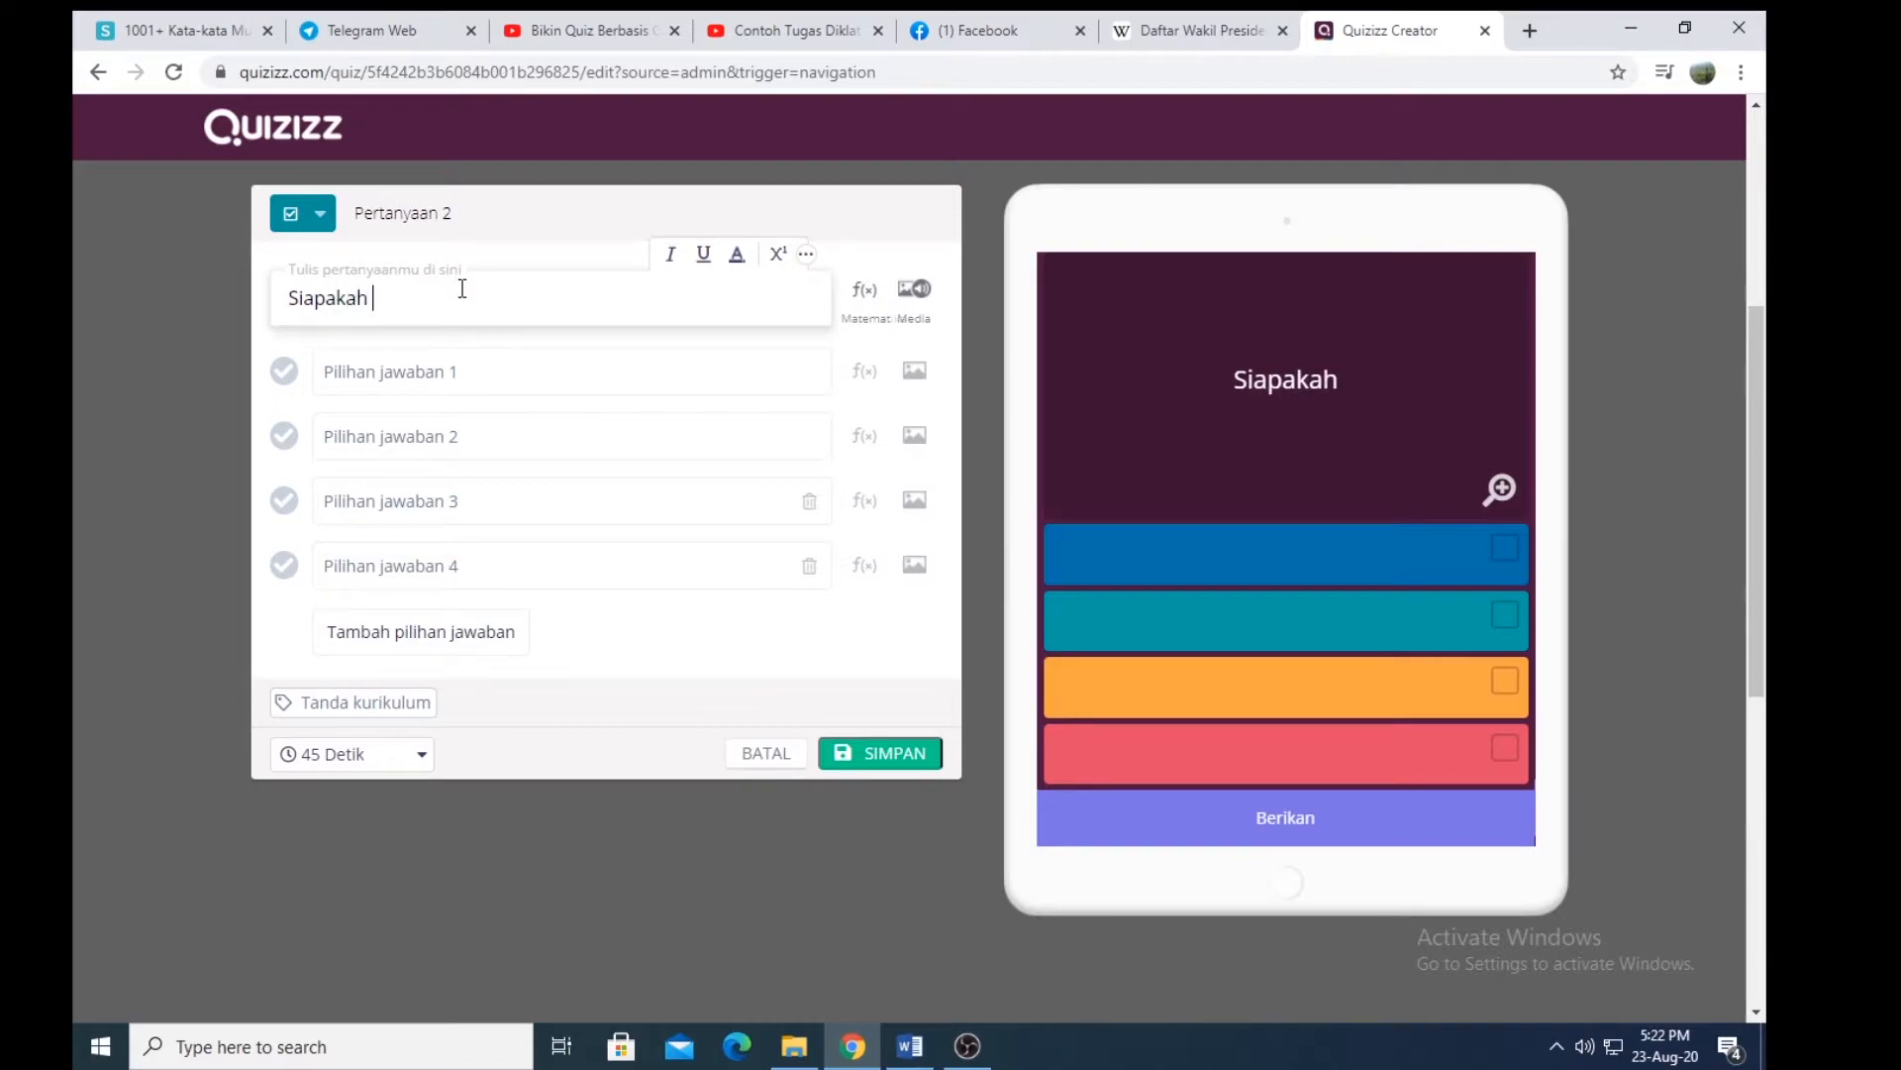
type("W")
key("BackSpace")
type("Y")
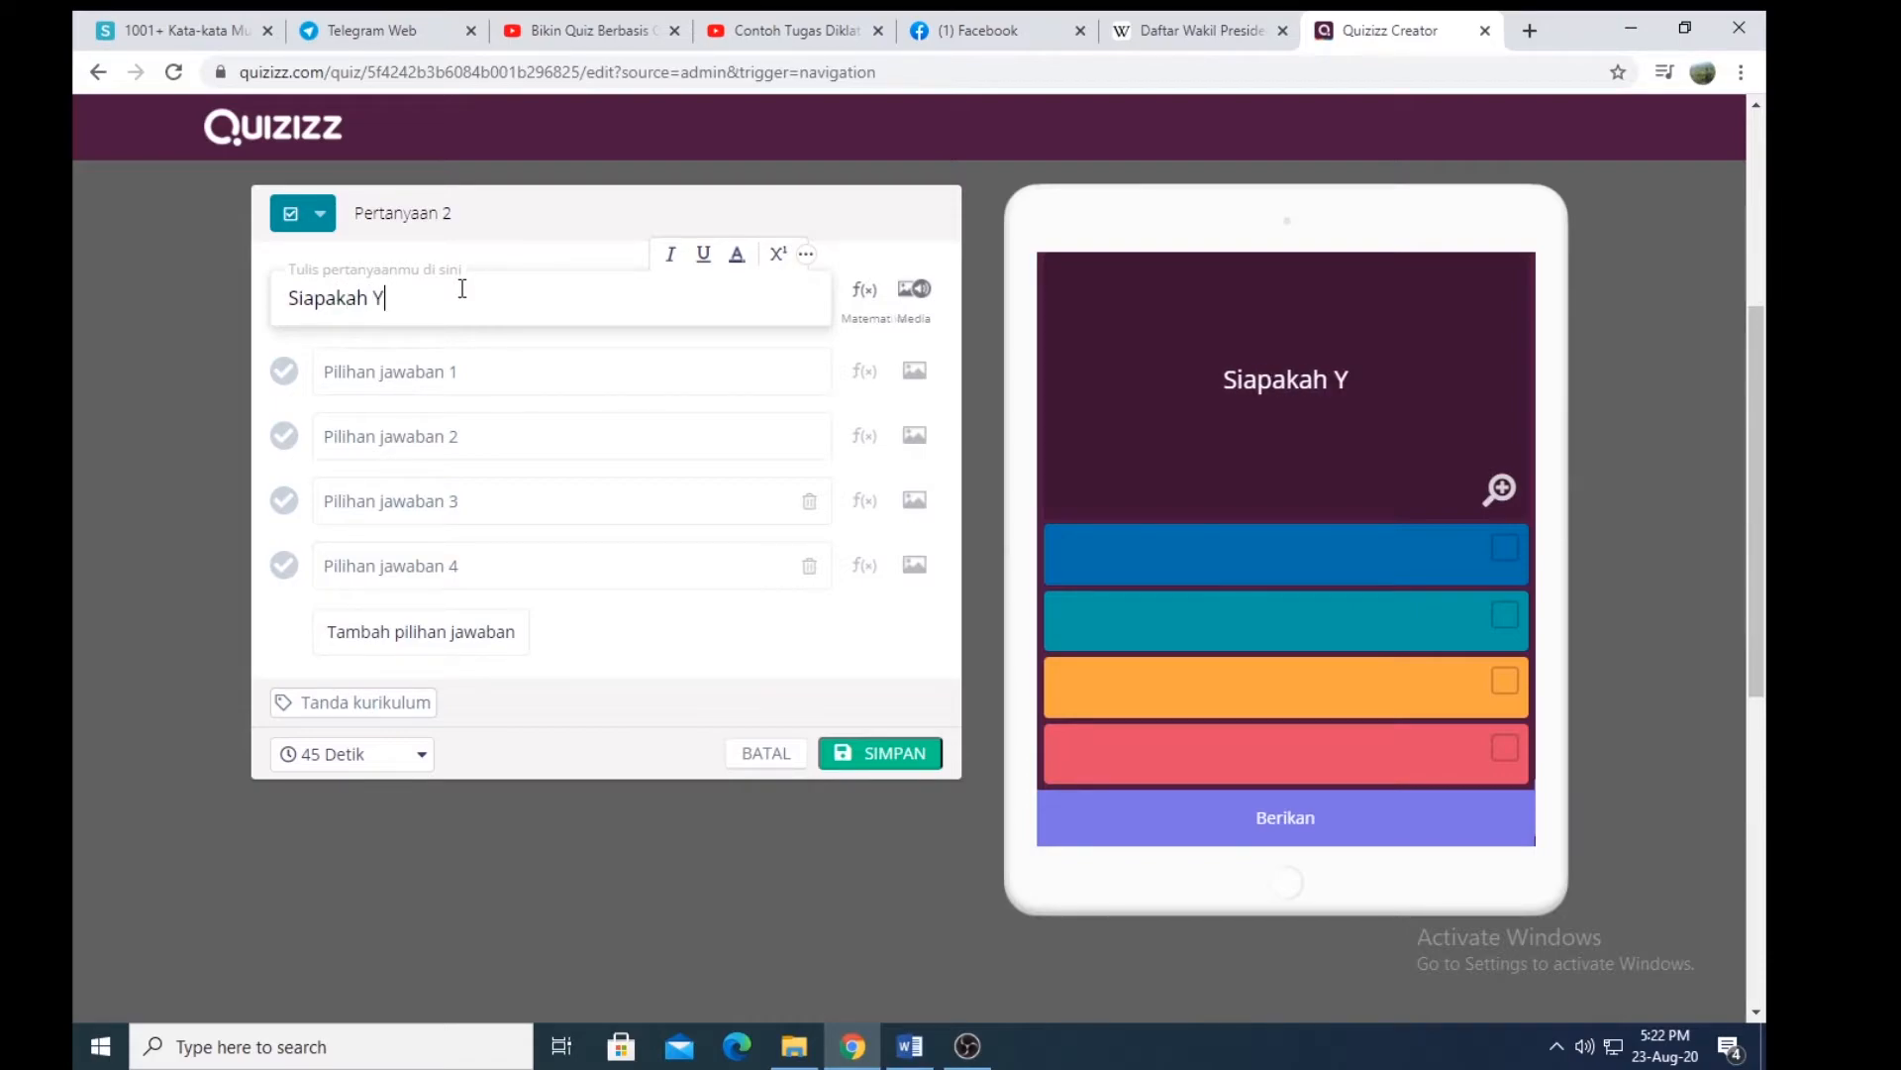
type("ang M")
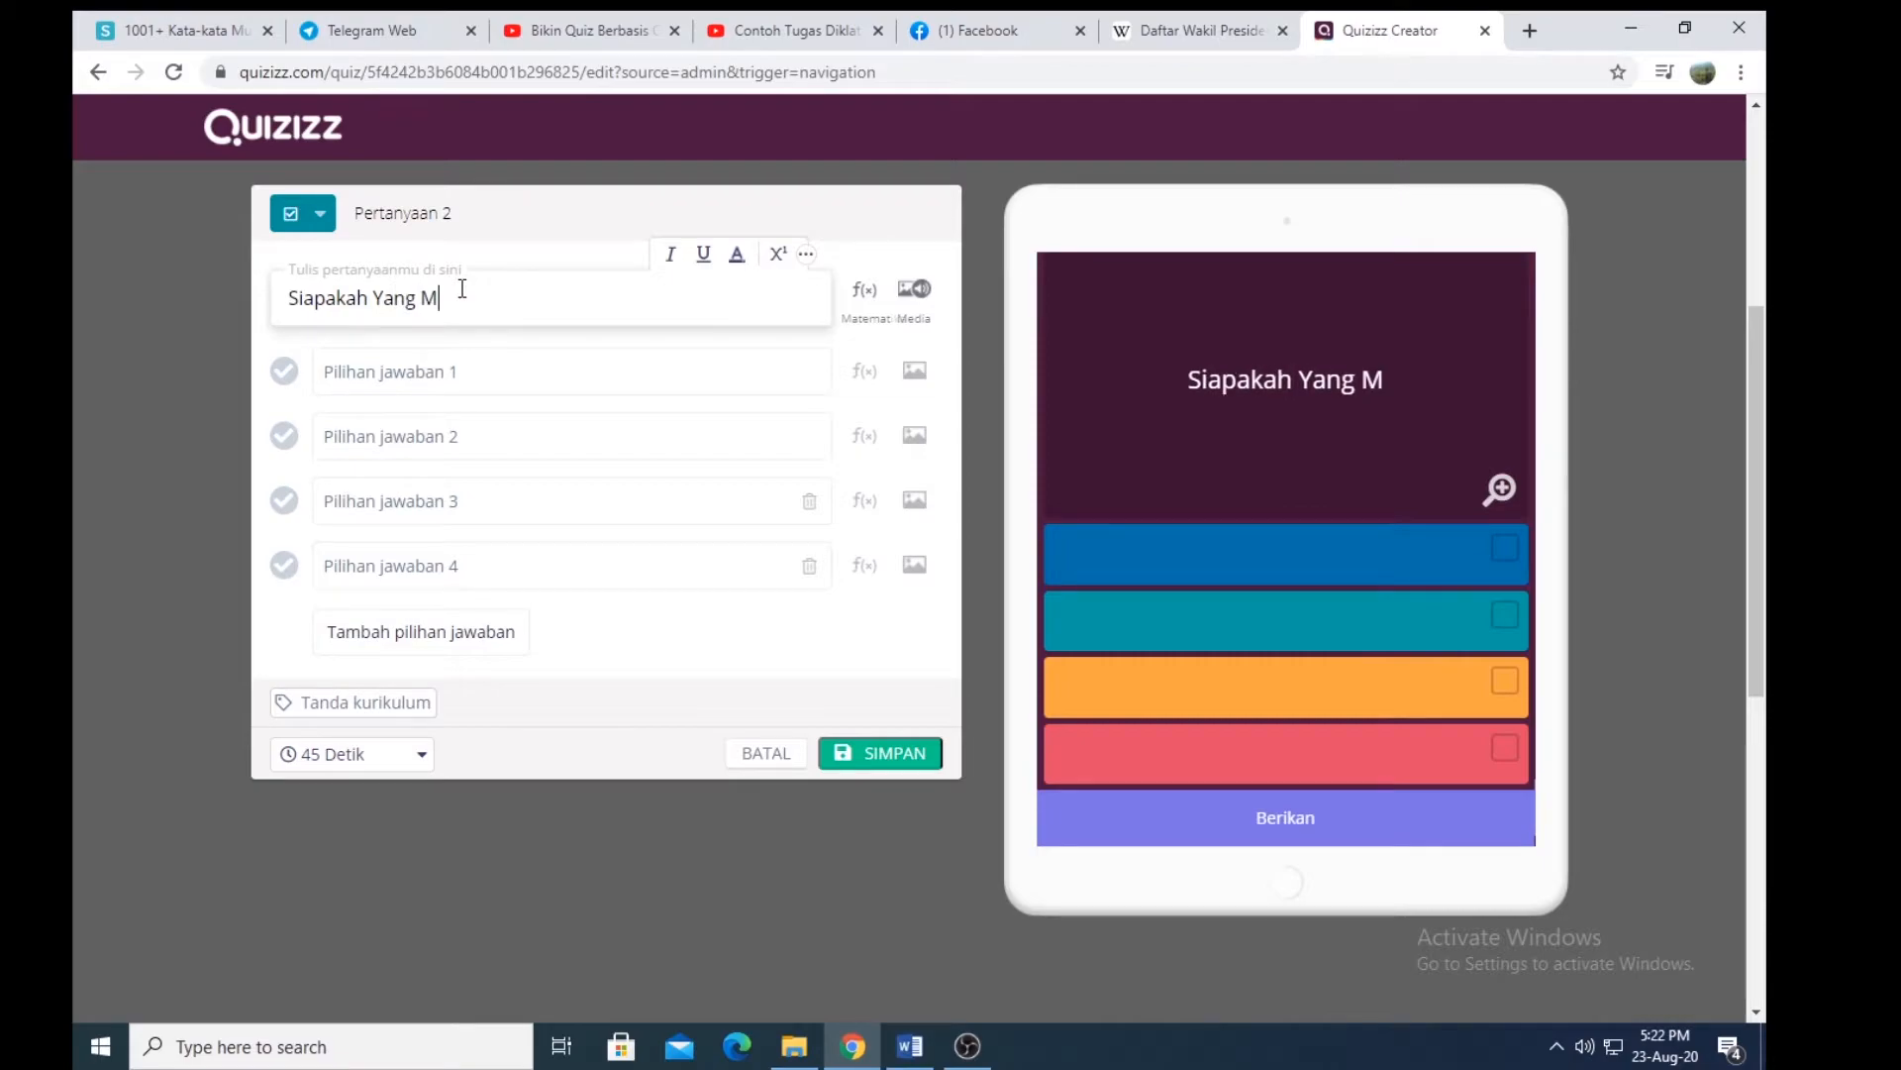
type("enjadi ")
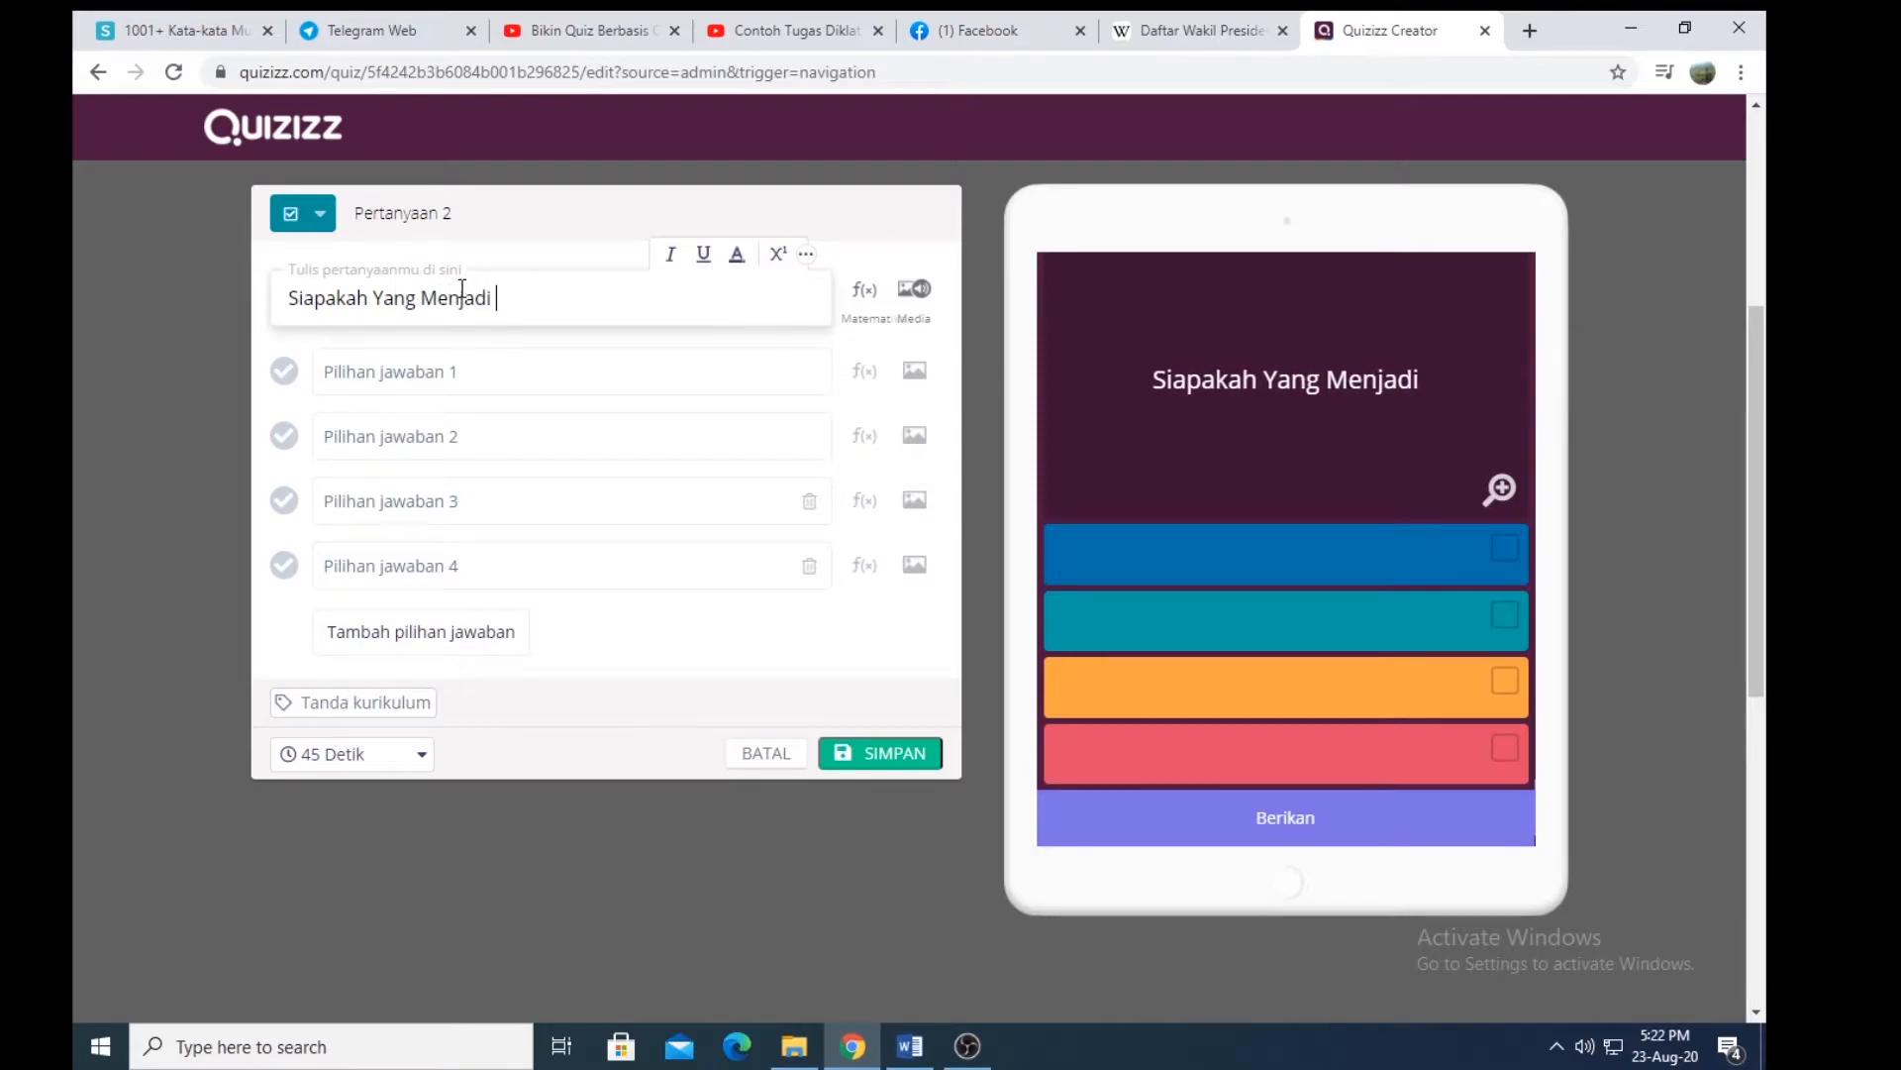
type("W")
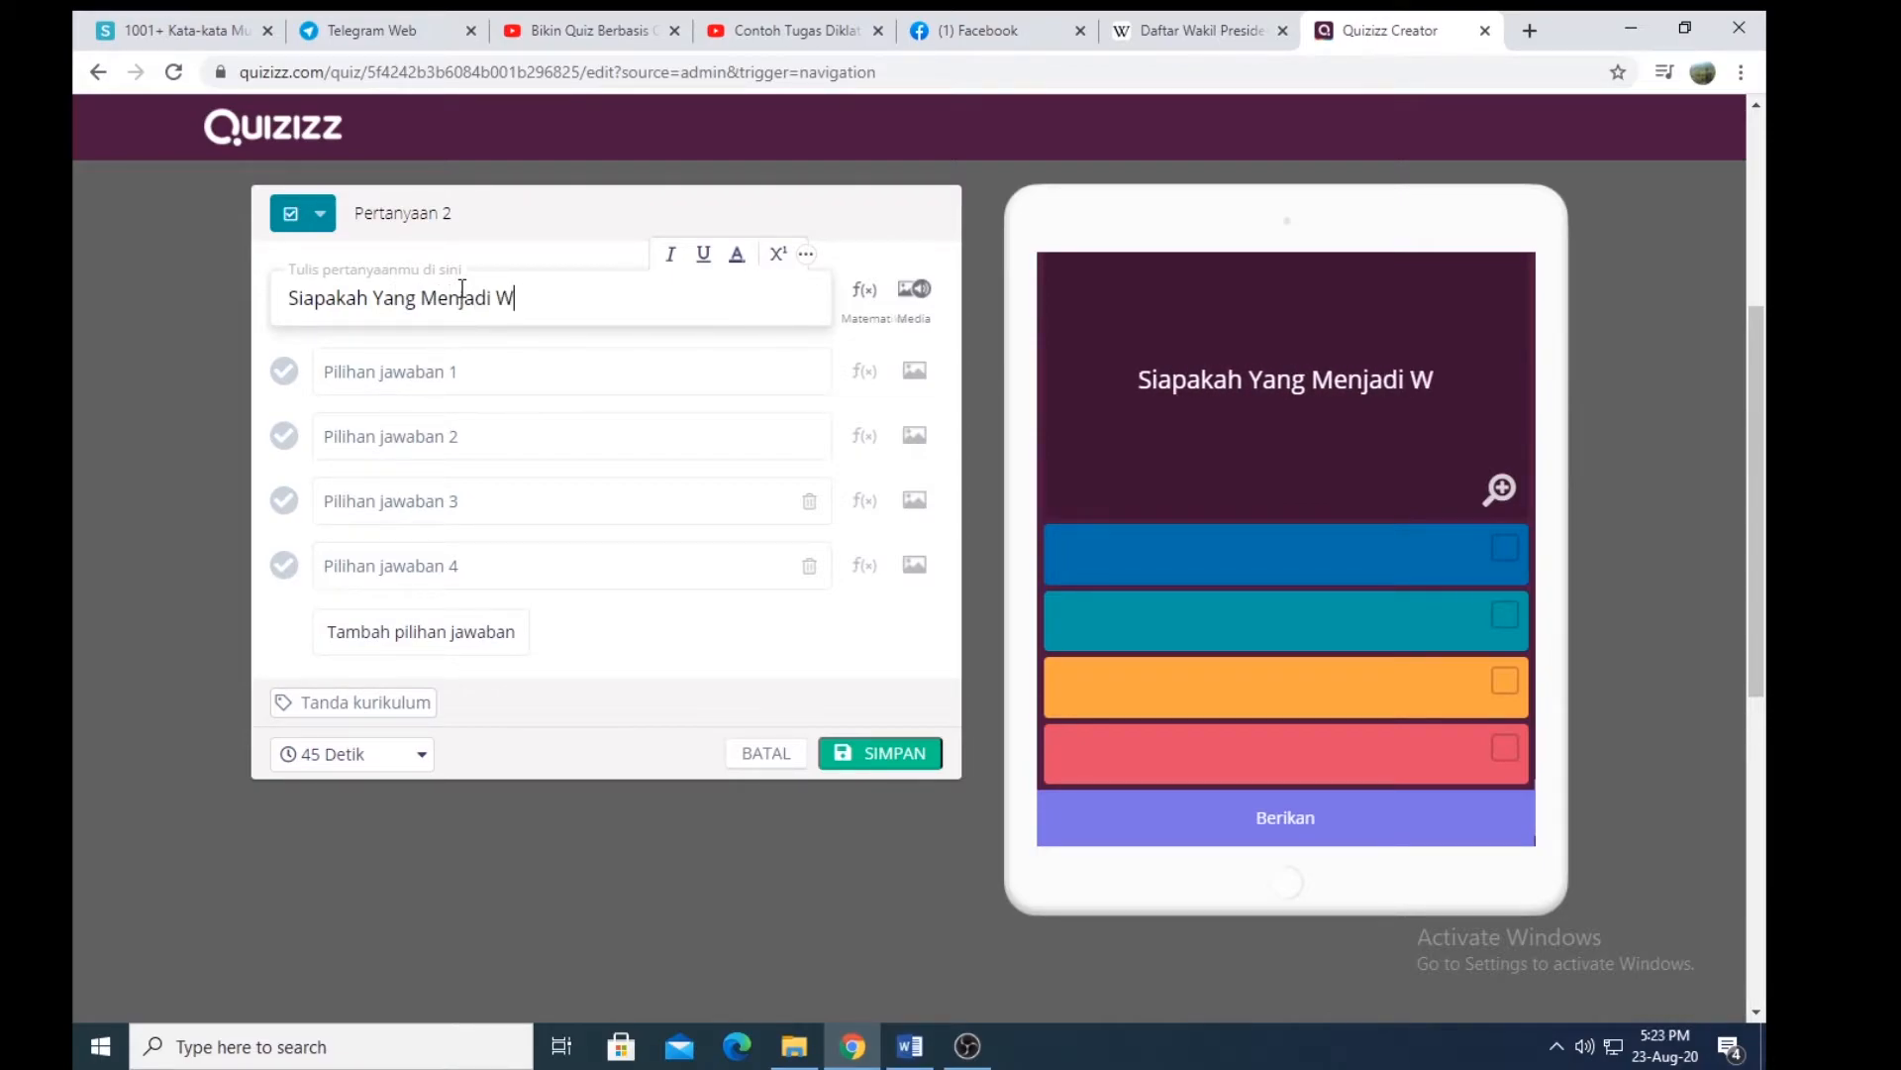
type("akil P")
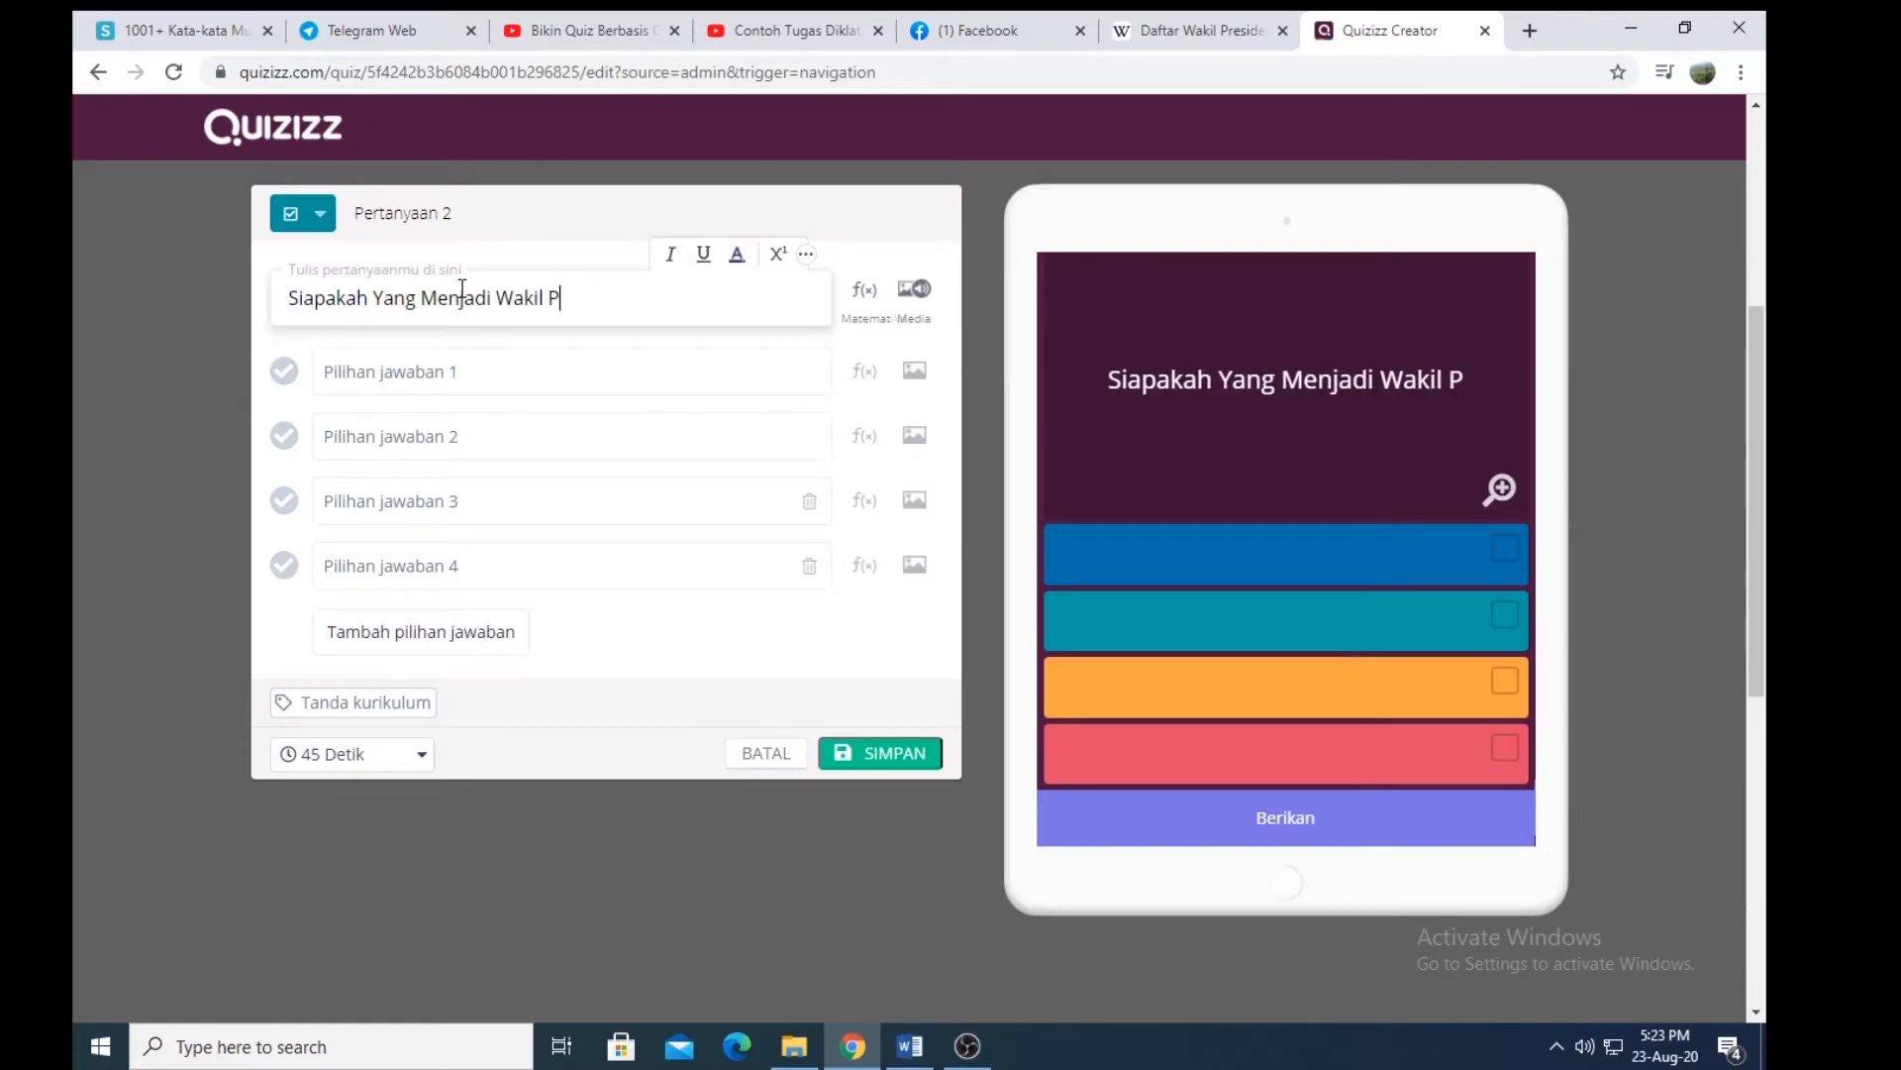
type("residen ")
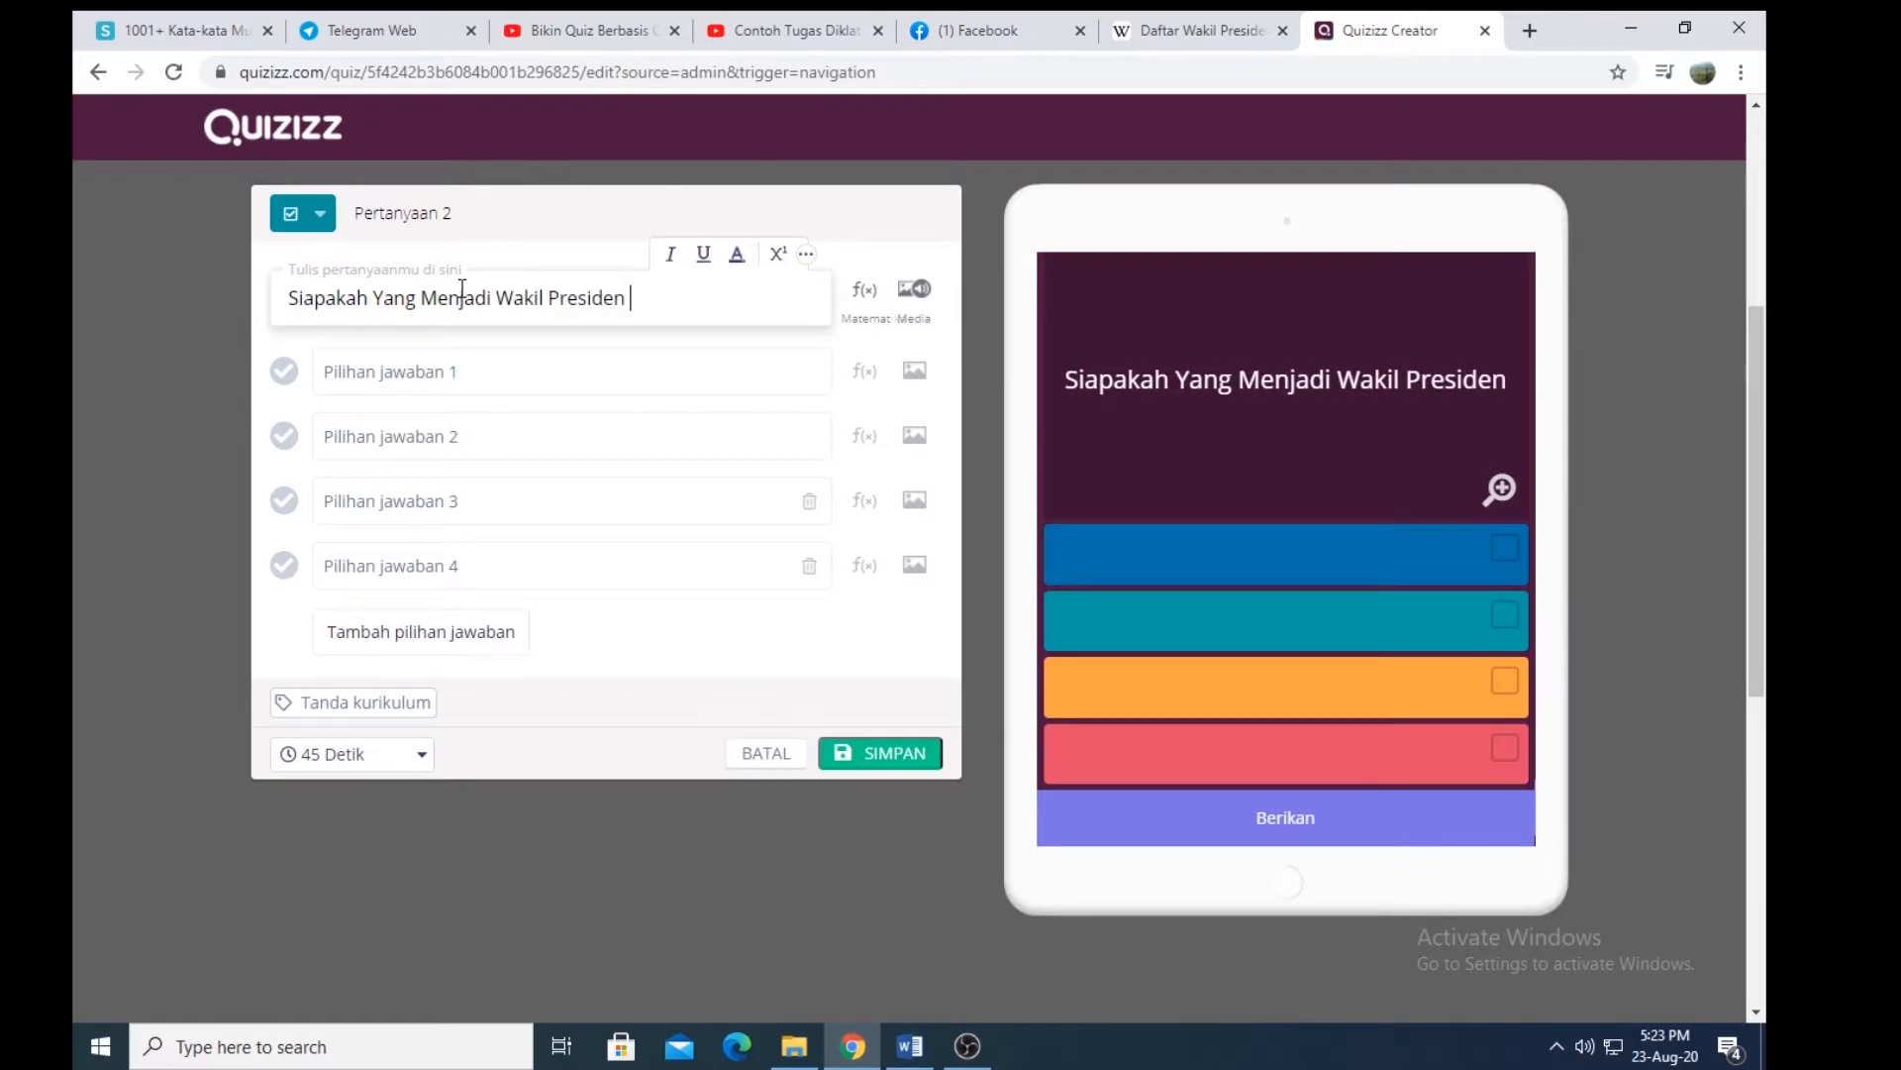
type("Era ")
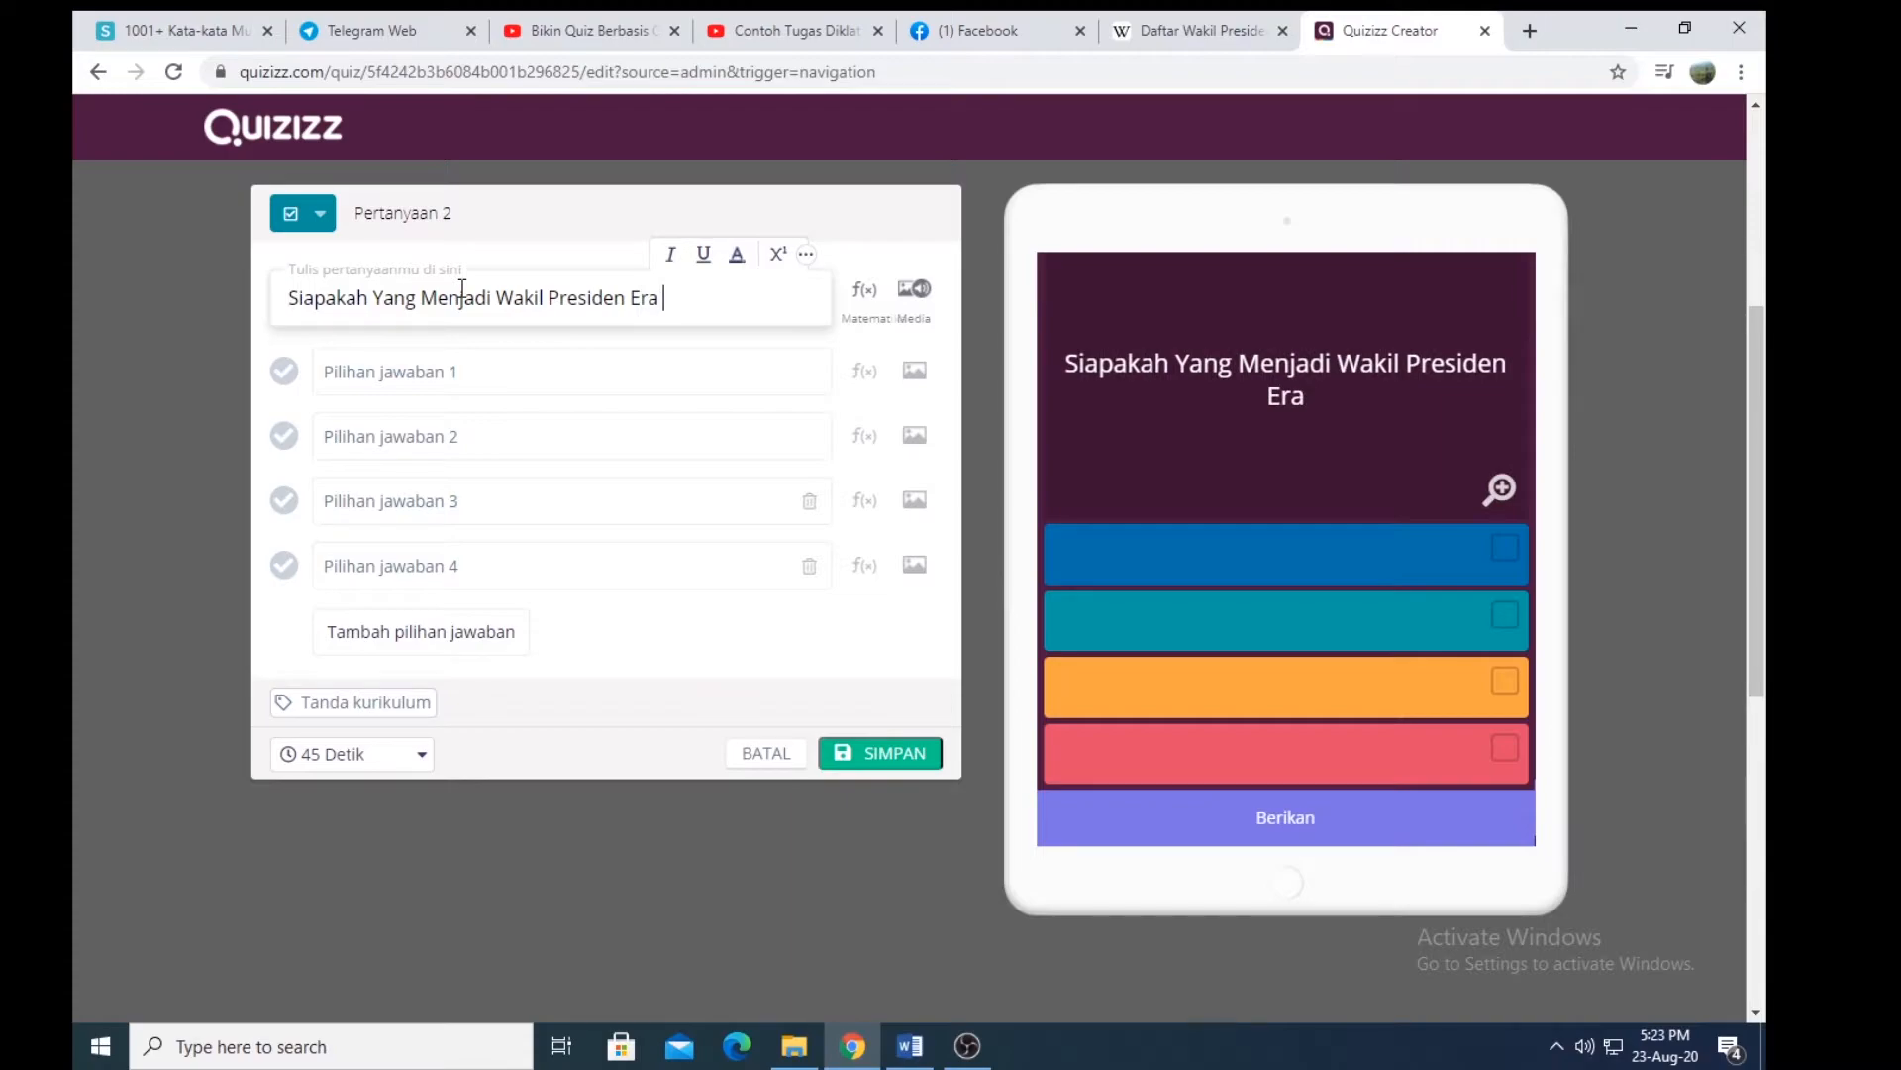
type("Soeharto")
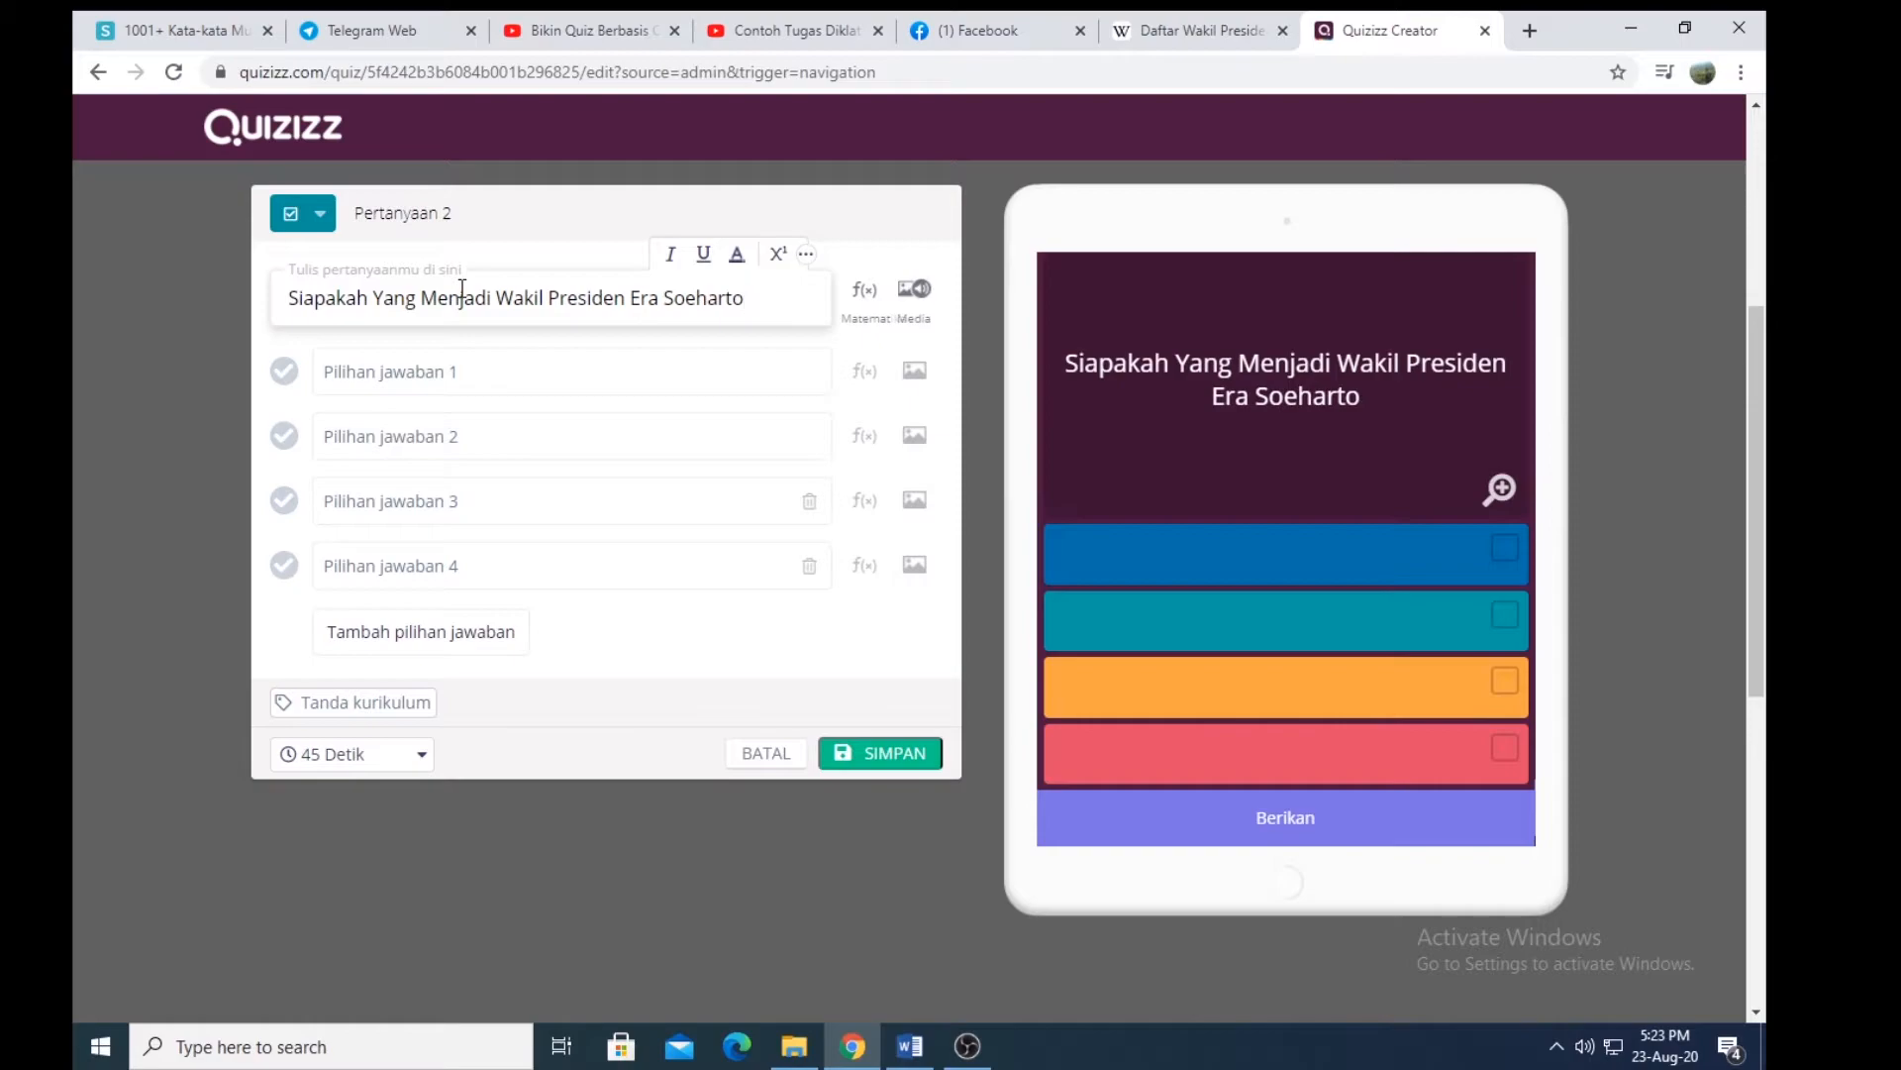
Step: Insert "Presiden" before "Soeharto" so the question reads "Siapakah Yang Menjadi Wakil Presiden Era Presiden Soeharto"
left_click(662, 297)
left_click(704, 374)
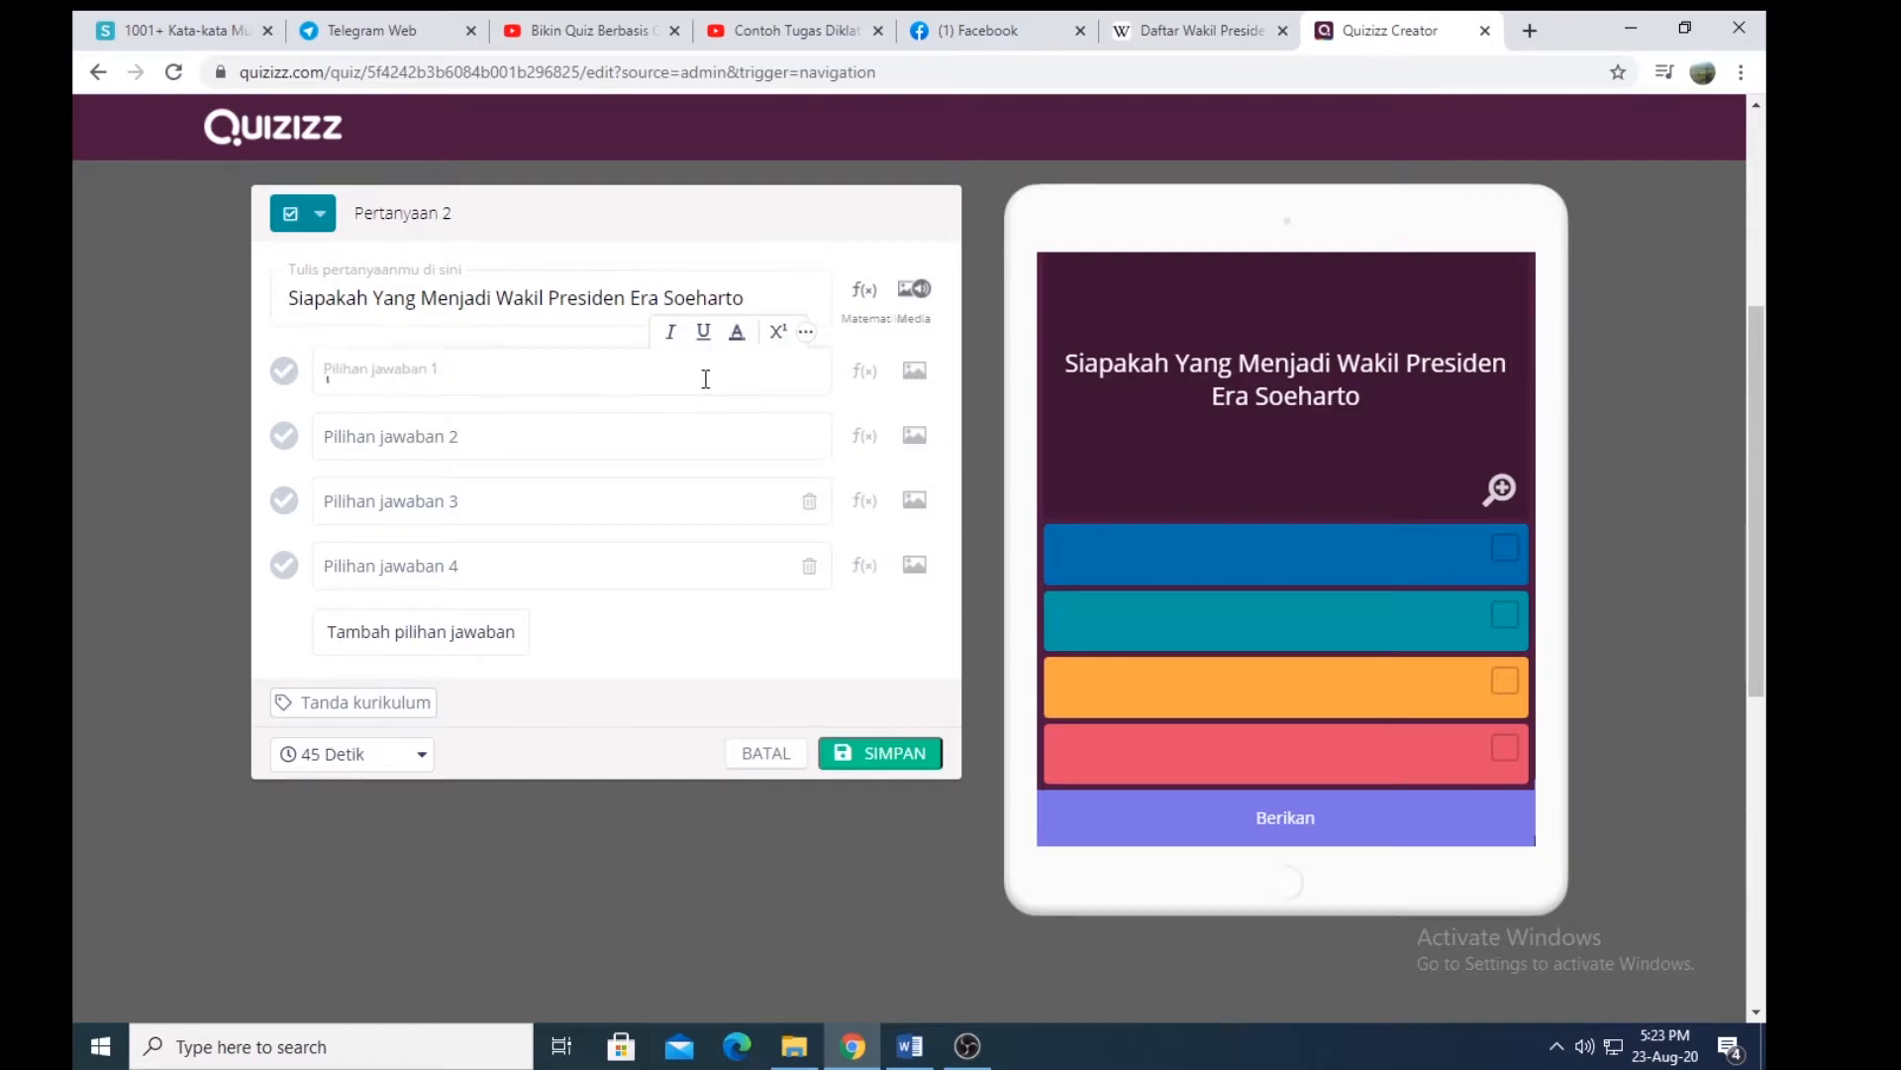
left_click(661, 297)
type("p")
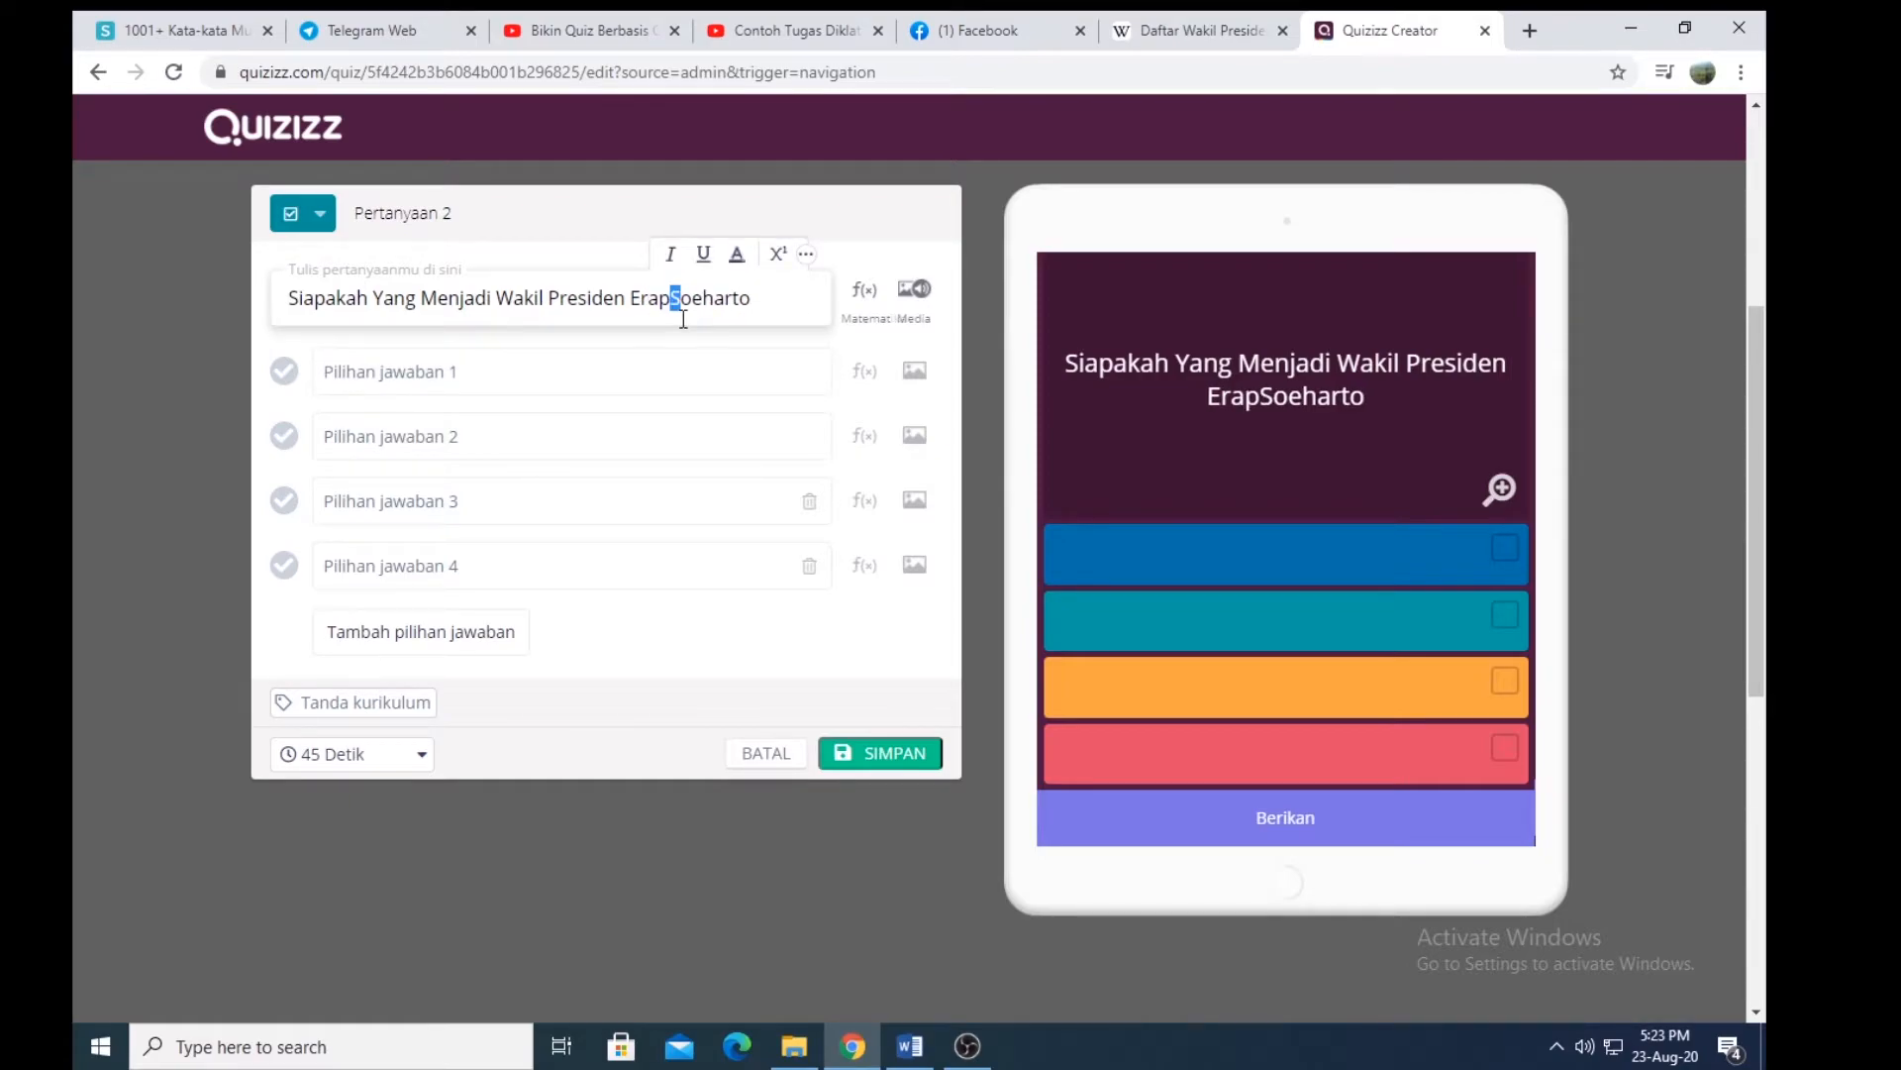
key("BackSpace")
key("Delete")
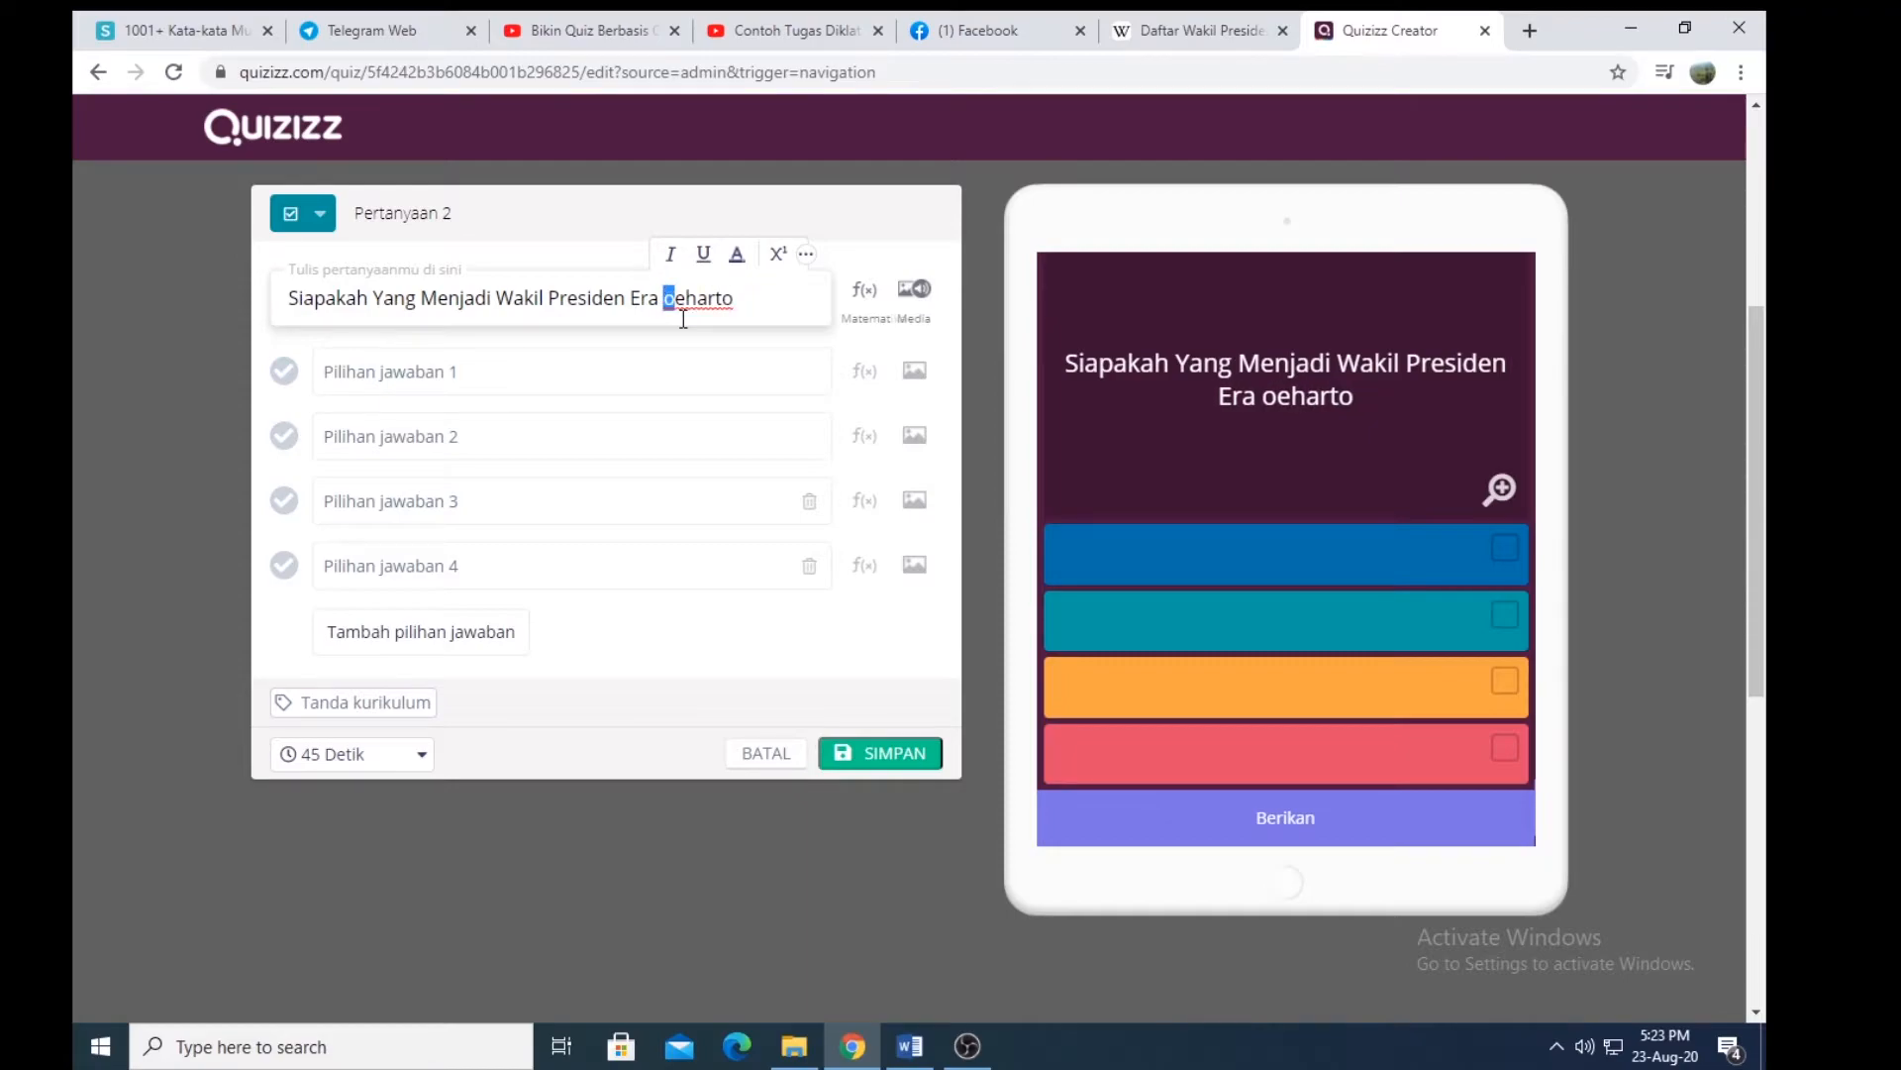
type("p")
key("BackSpace")
type("P")
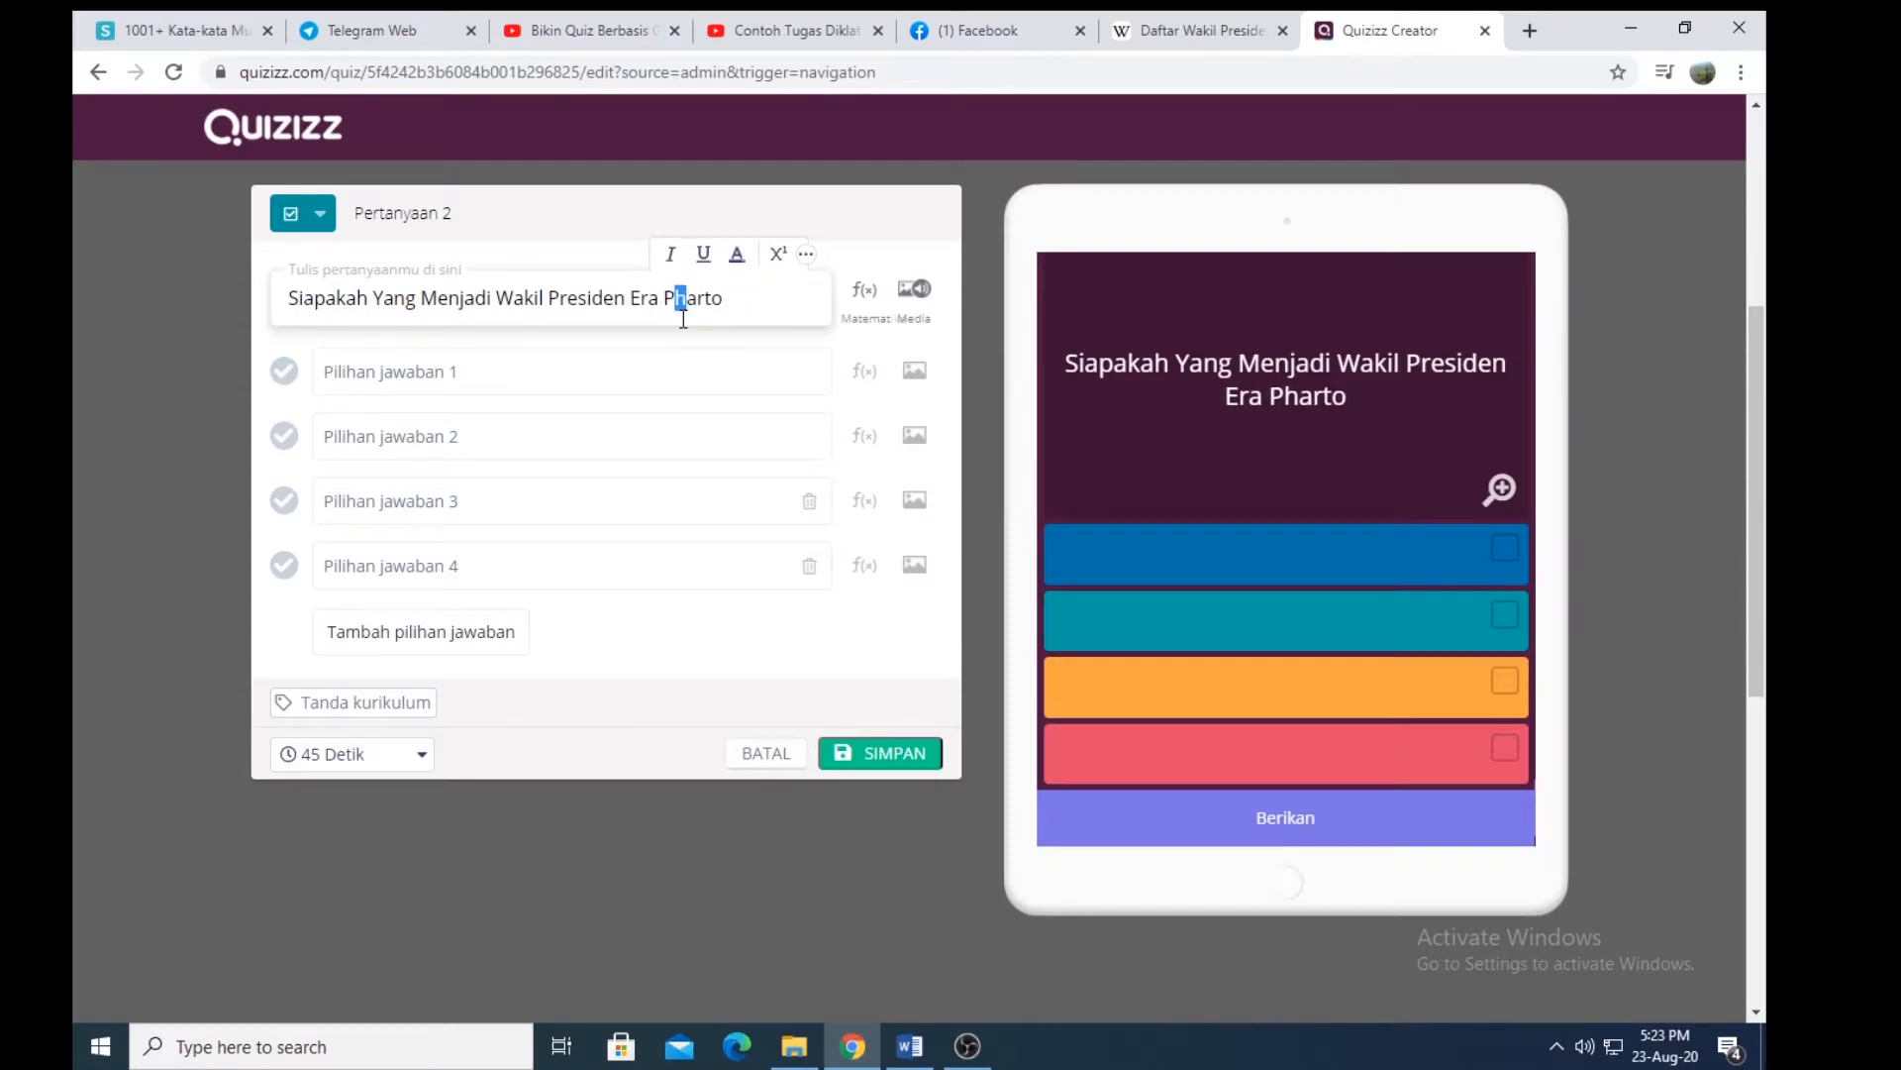
type("residen")
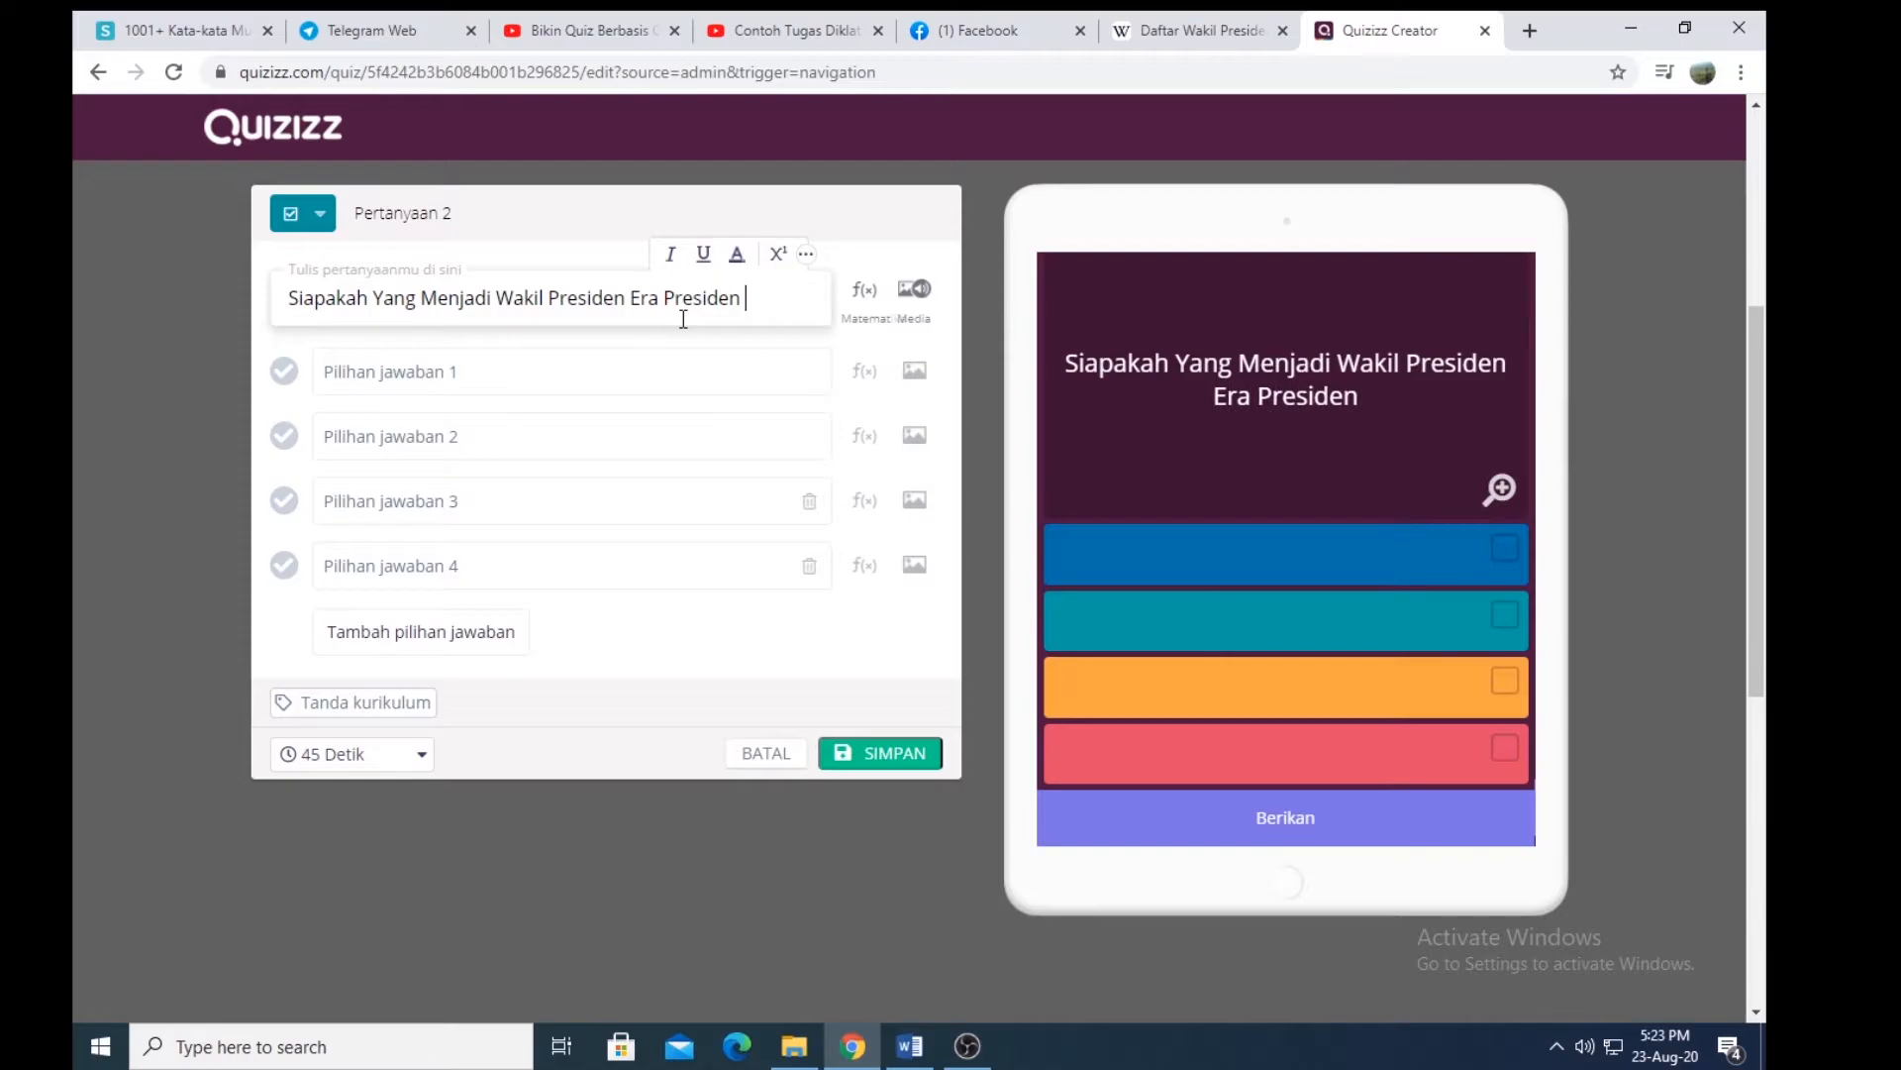
type(" Soeha")
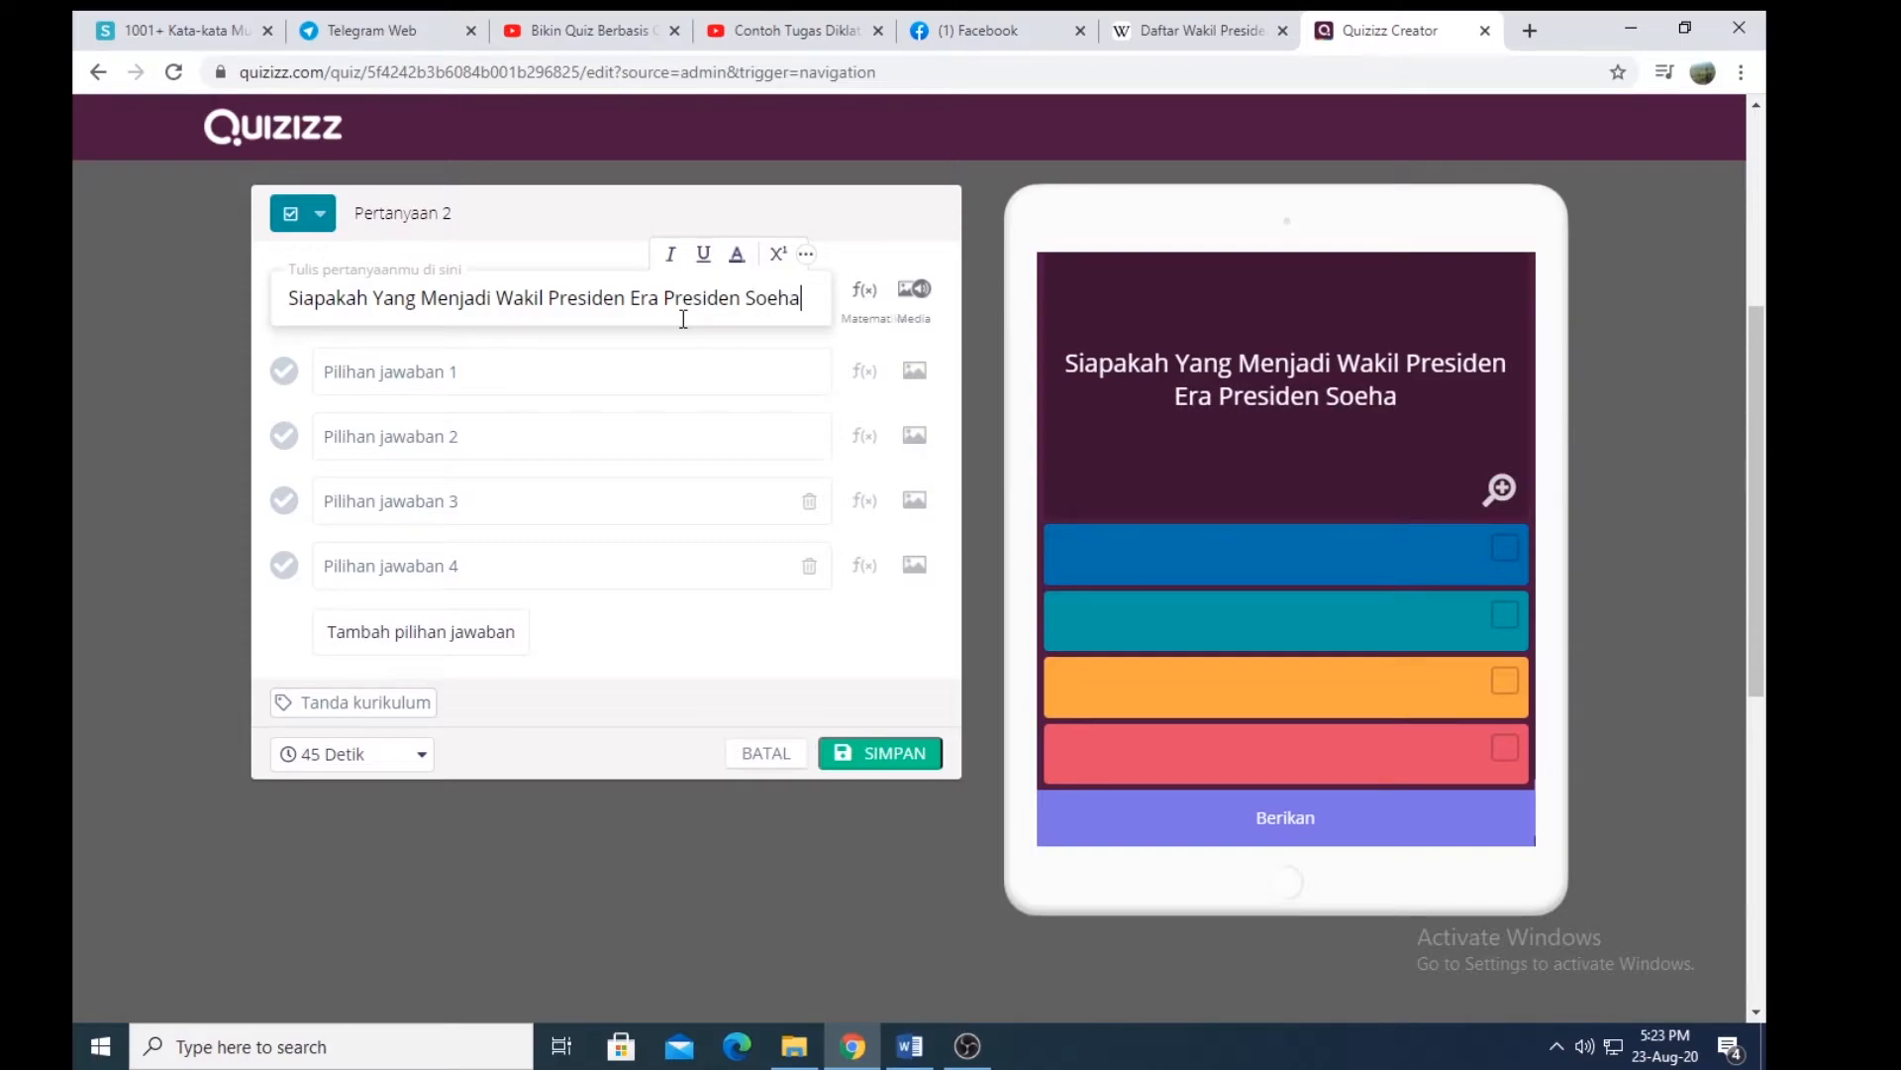
type("rto")
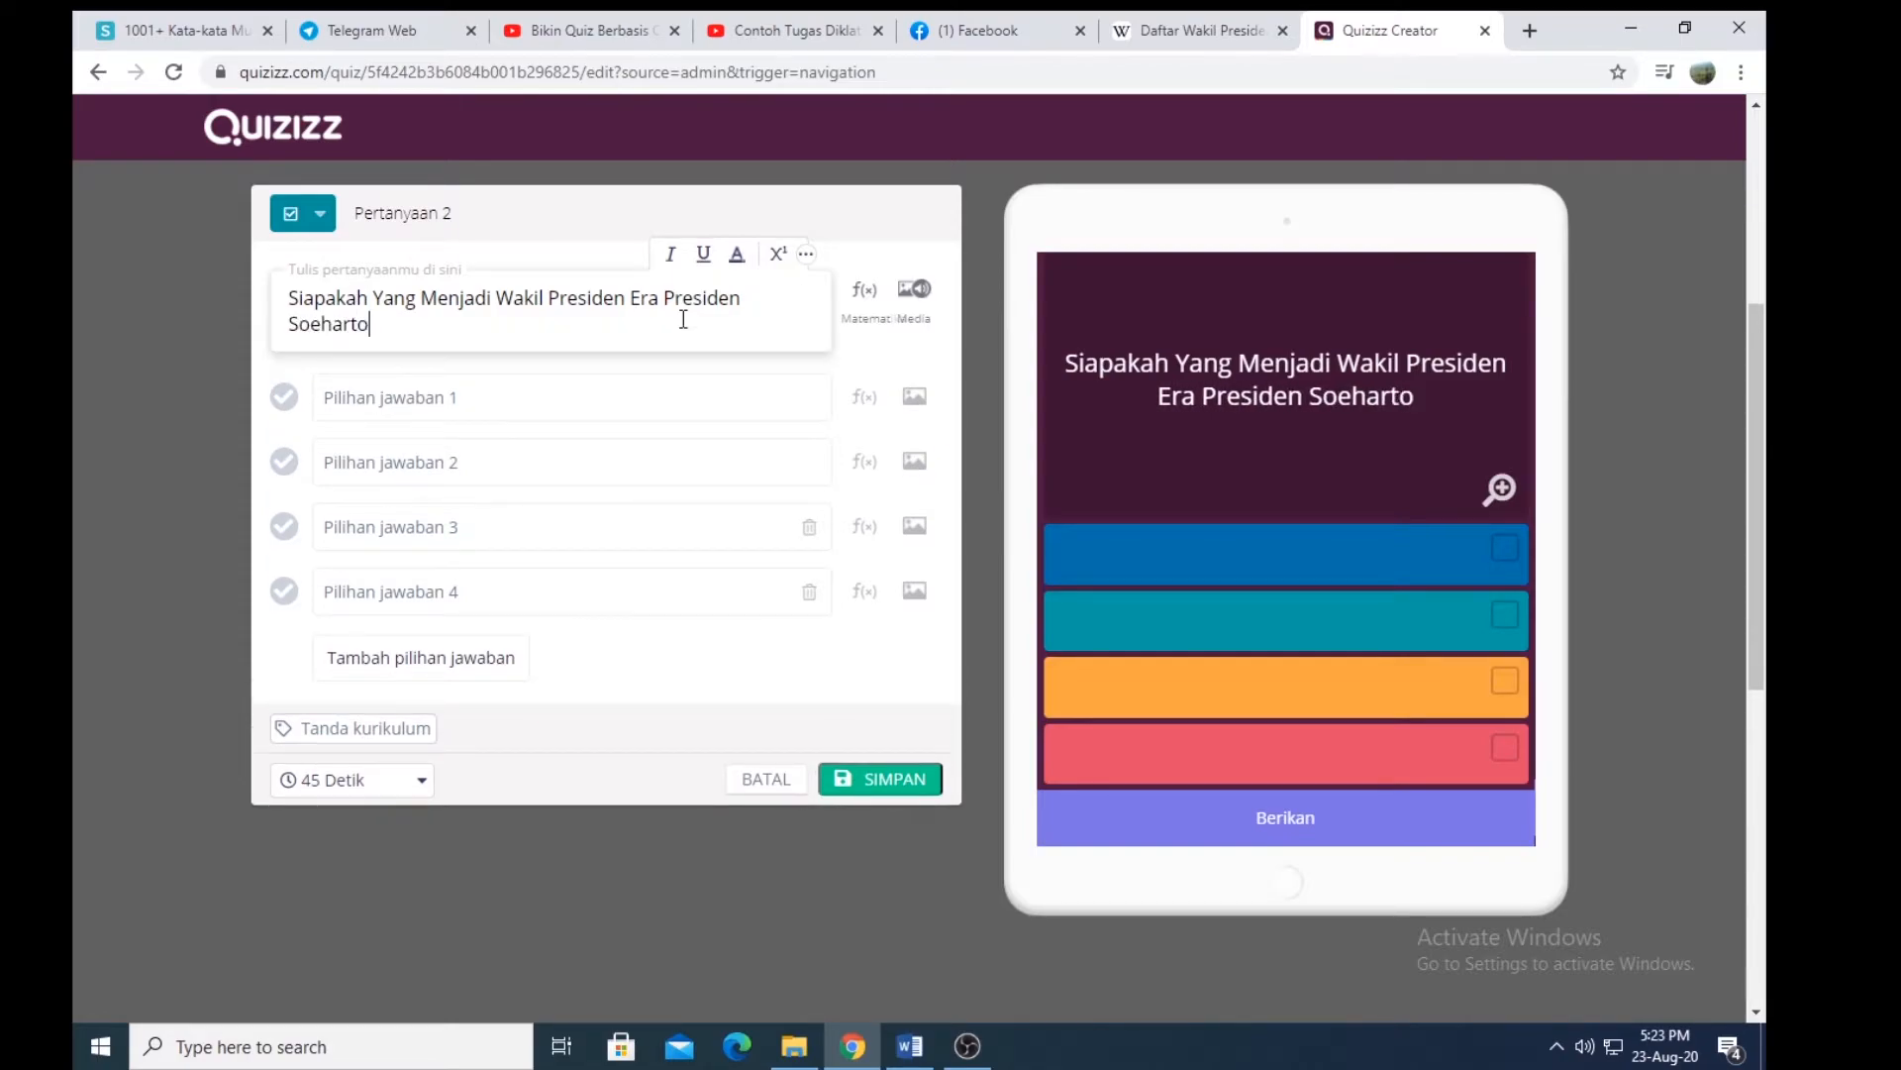
Step: Enter "Tri Sutrisno" and "BJ. Habibie" as the first and second answer options of question 2
left_click(632, 406)
type("T")
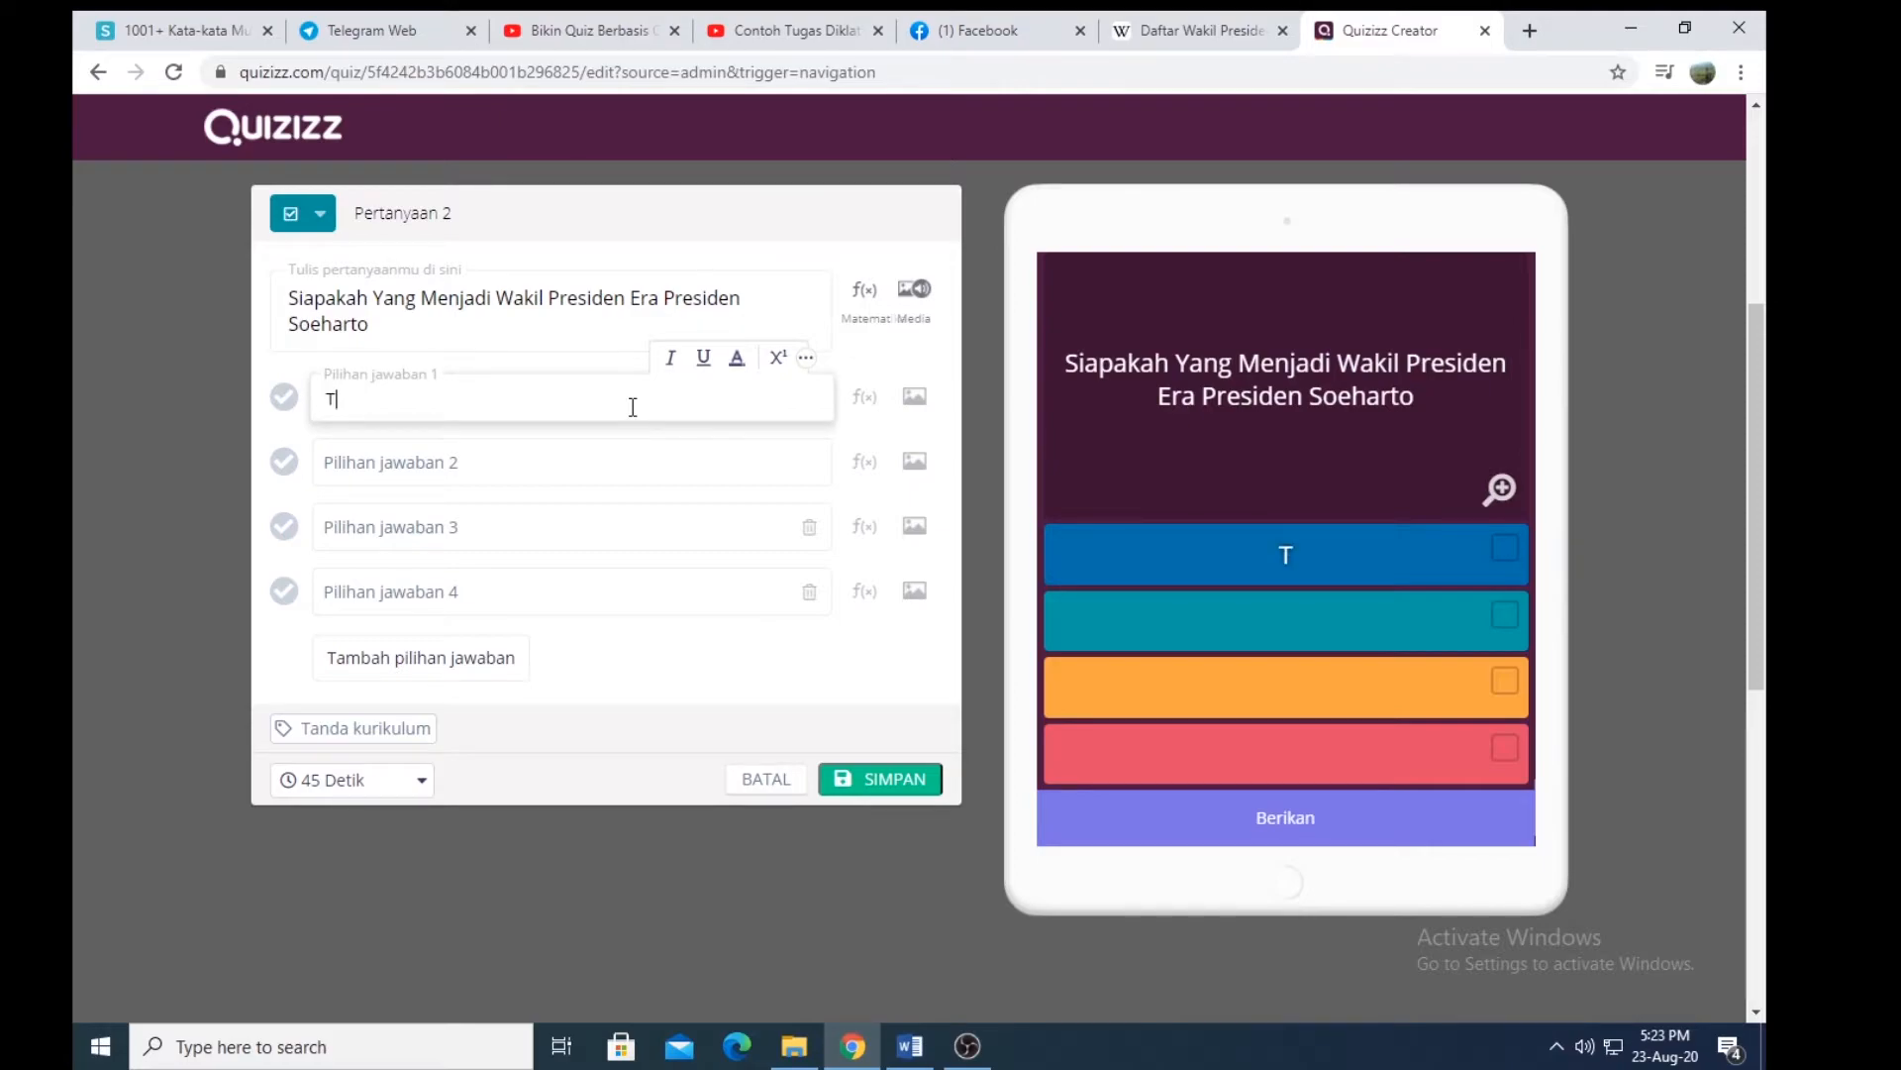
type("ri Sutrisno")
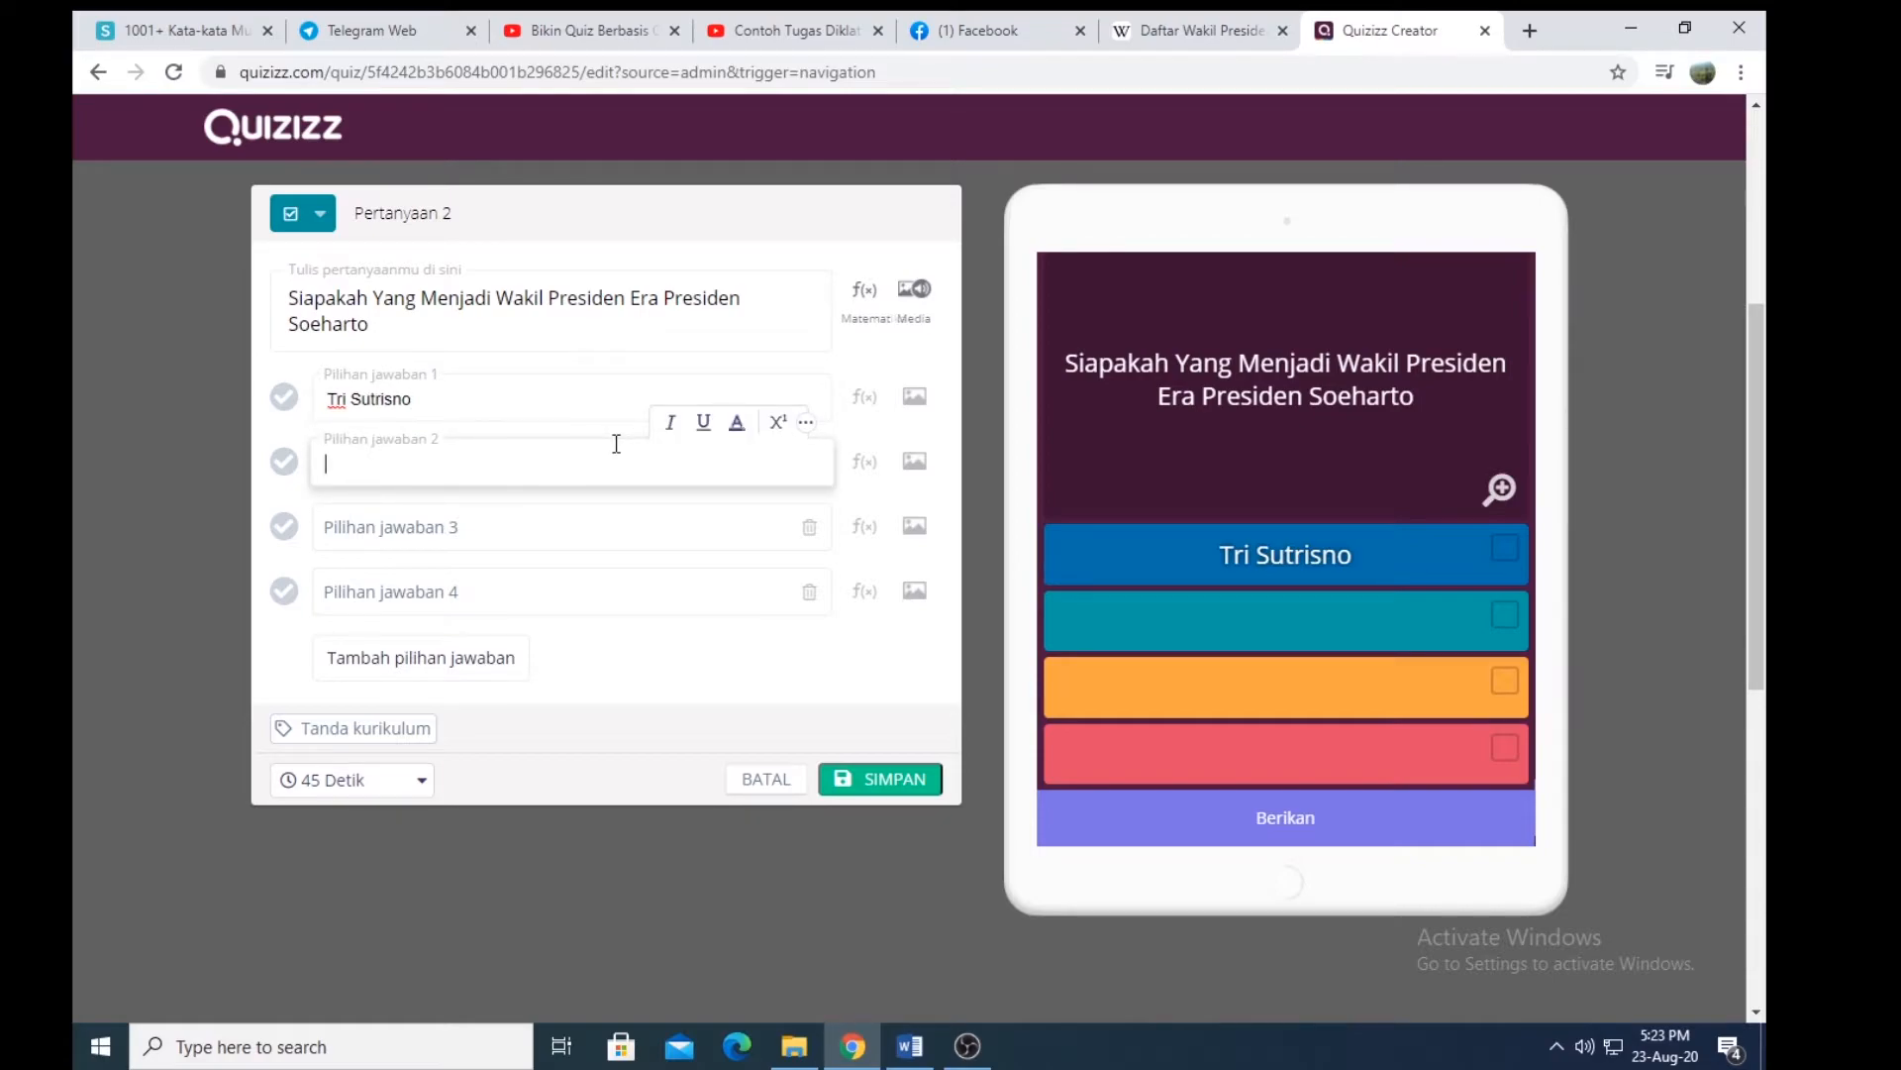
type("BJ. Habibie")
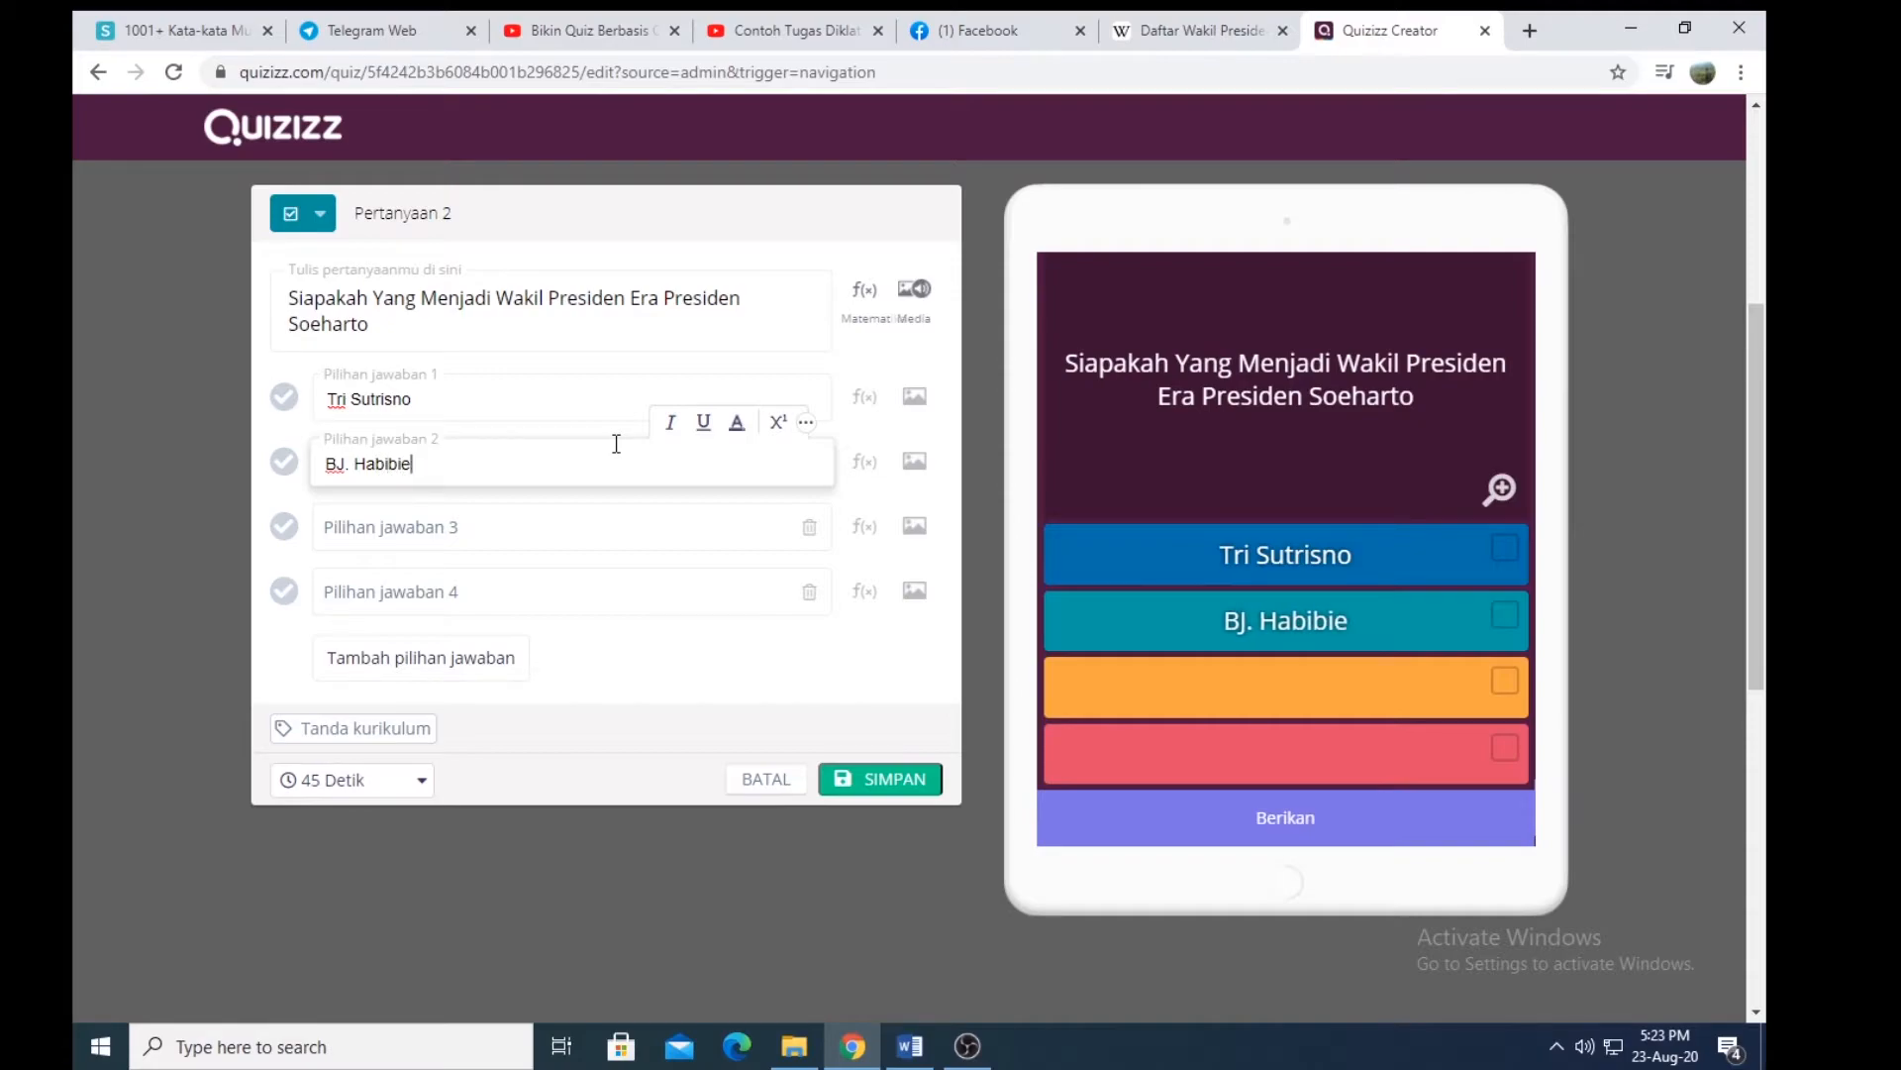
Step: Enter "Megawati" and "Jusuf Kalla" as the third and fourth answer options of question 2
left_click(601, 534)
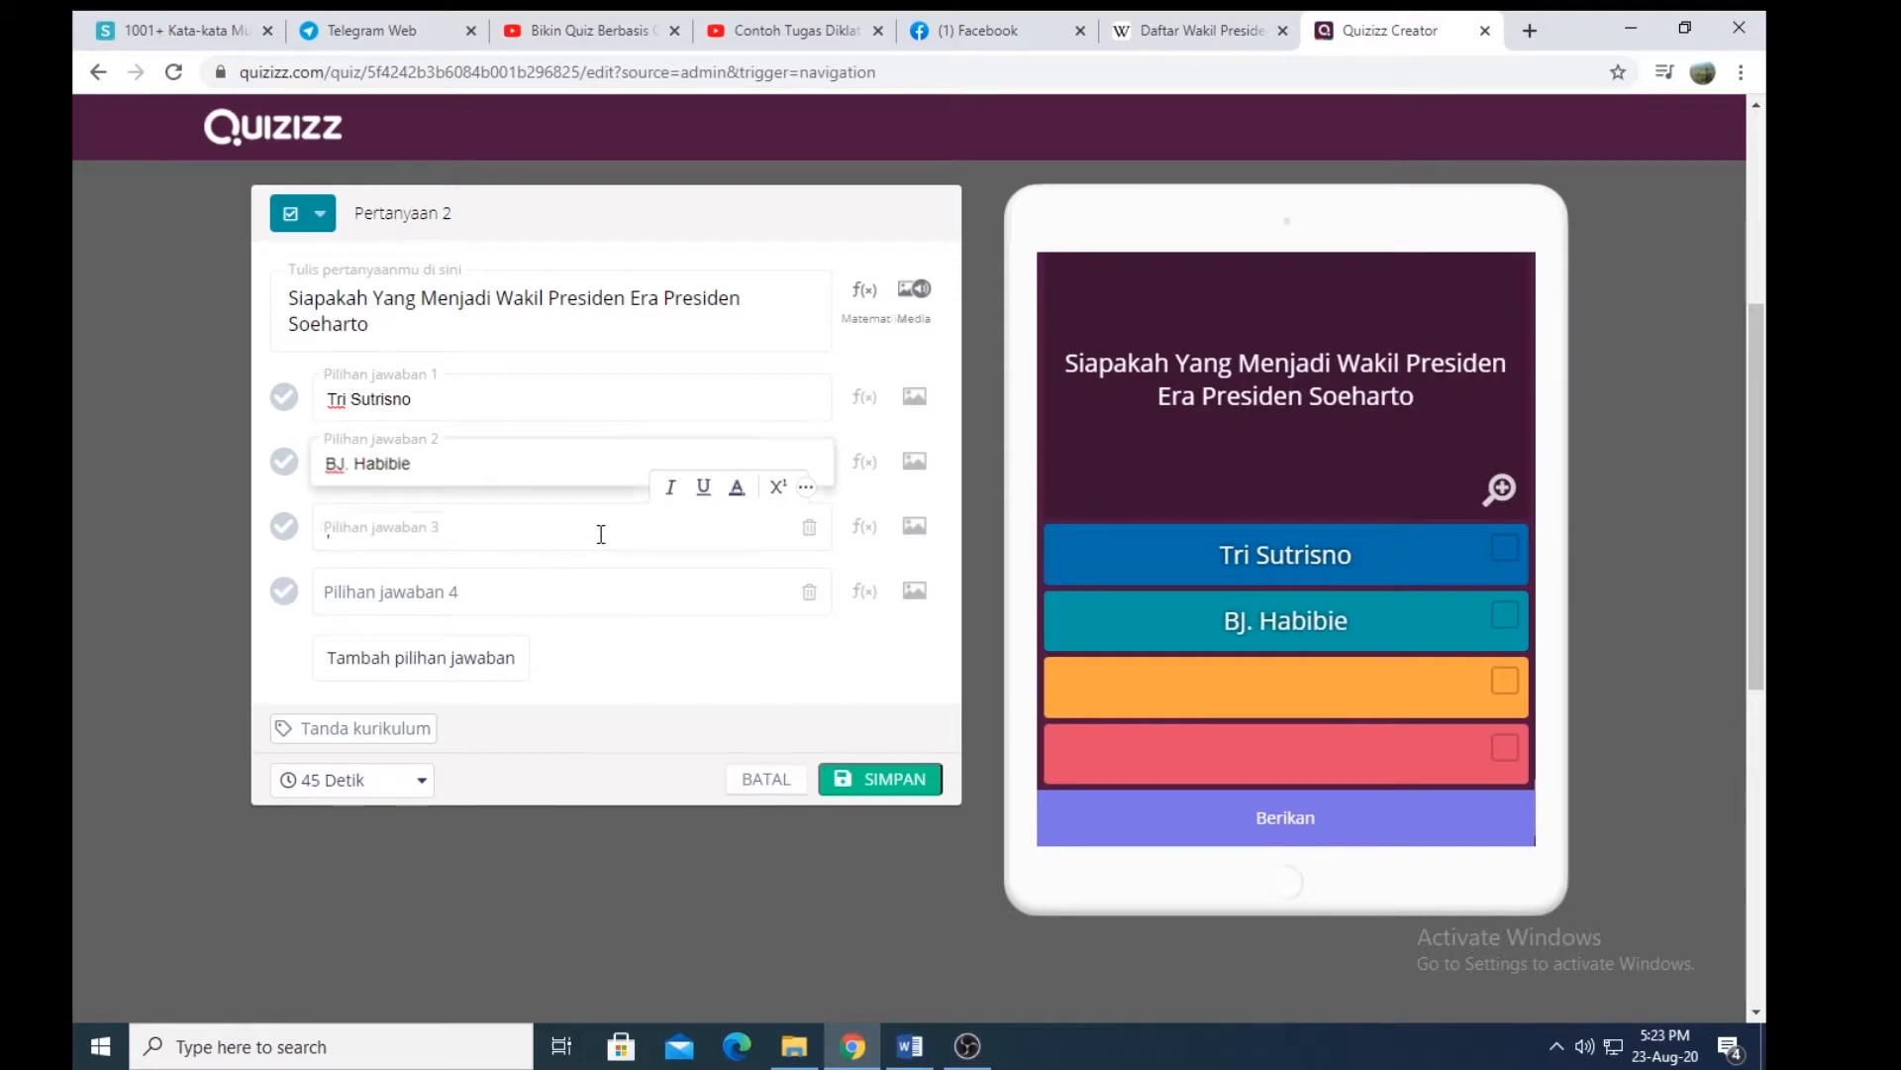
type("Megawa")
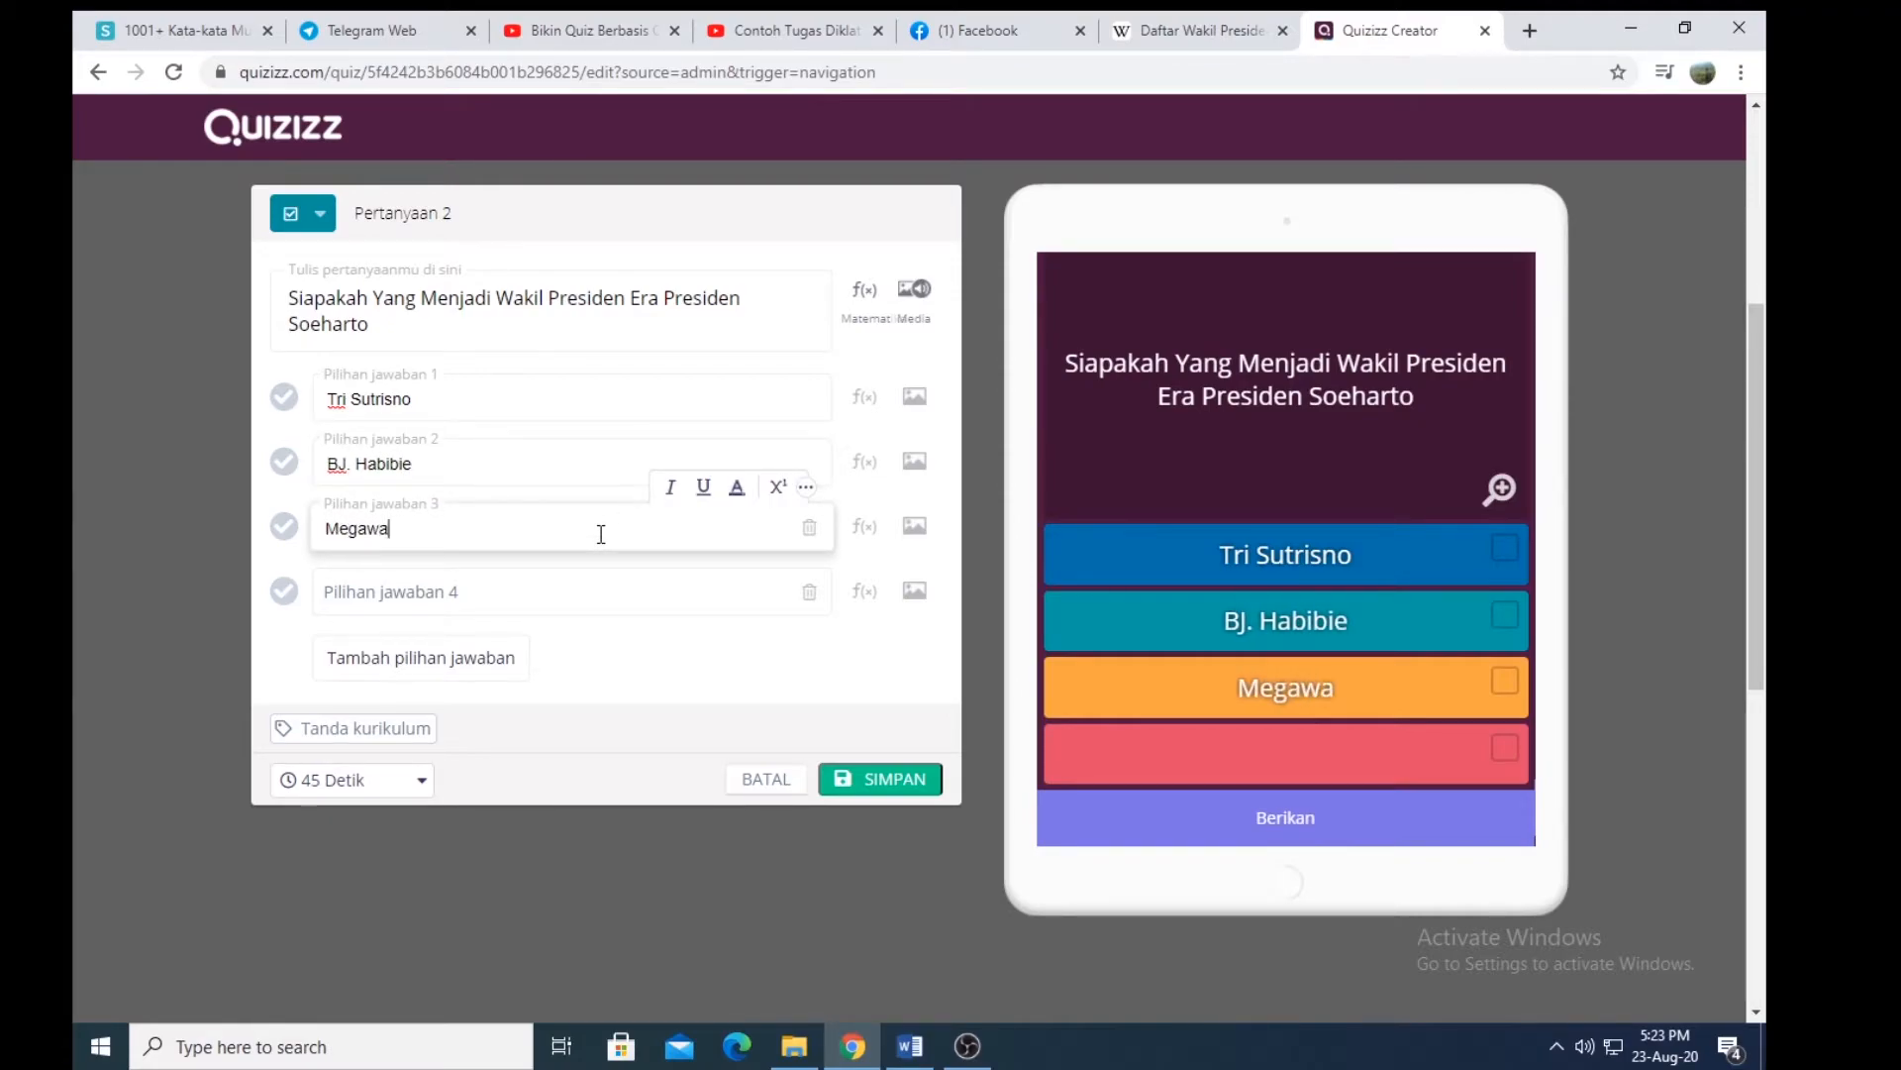
type("ti")
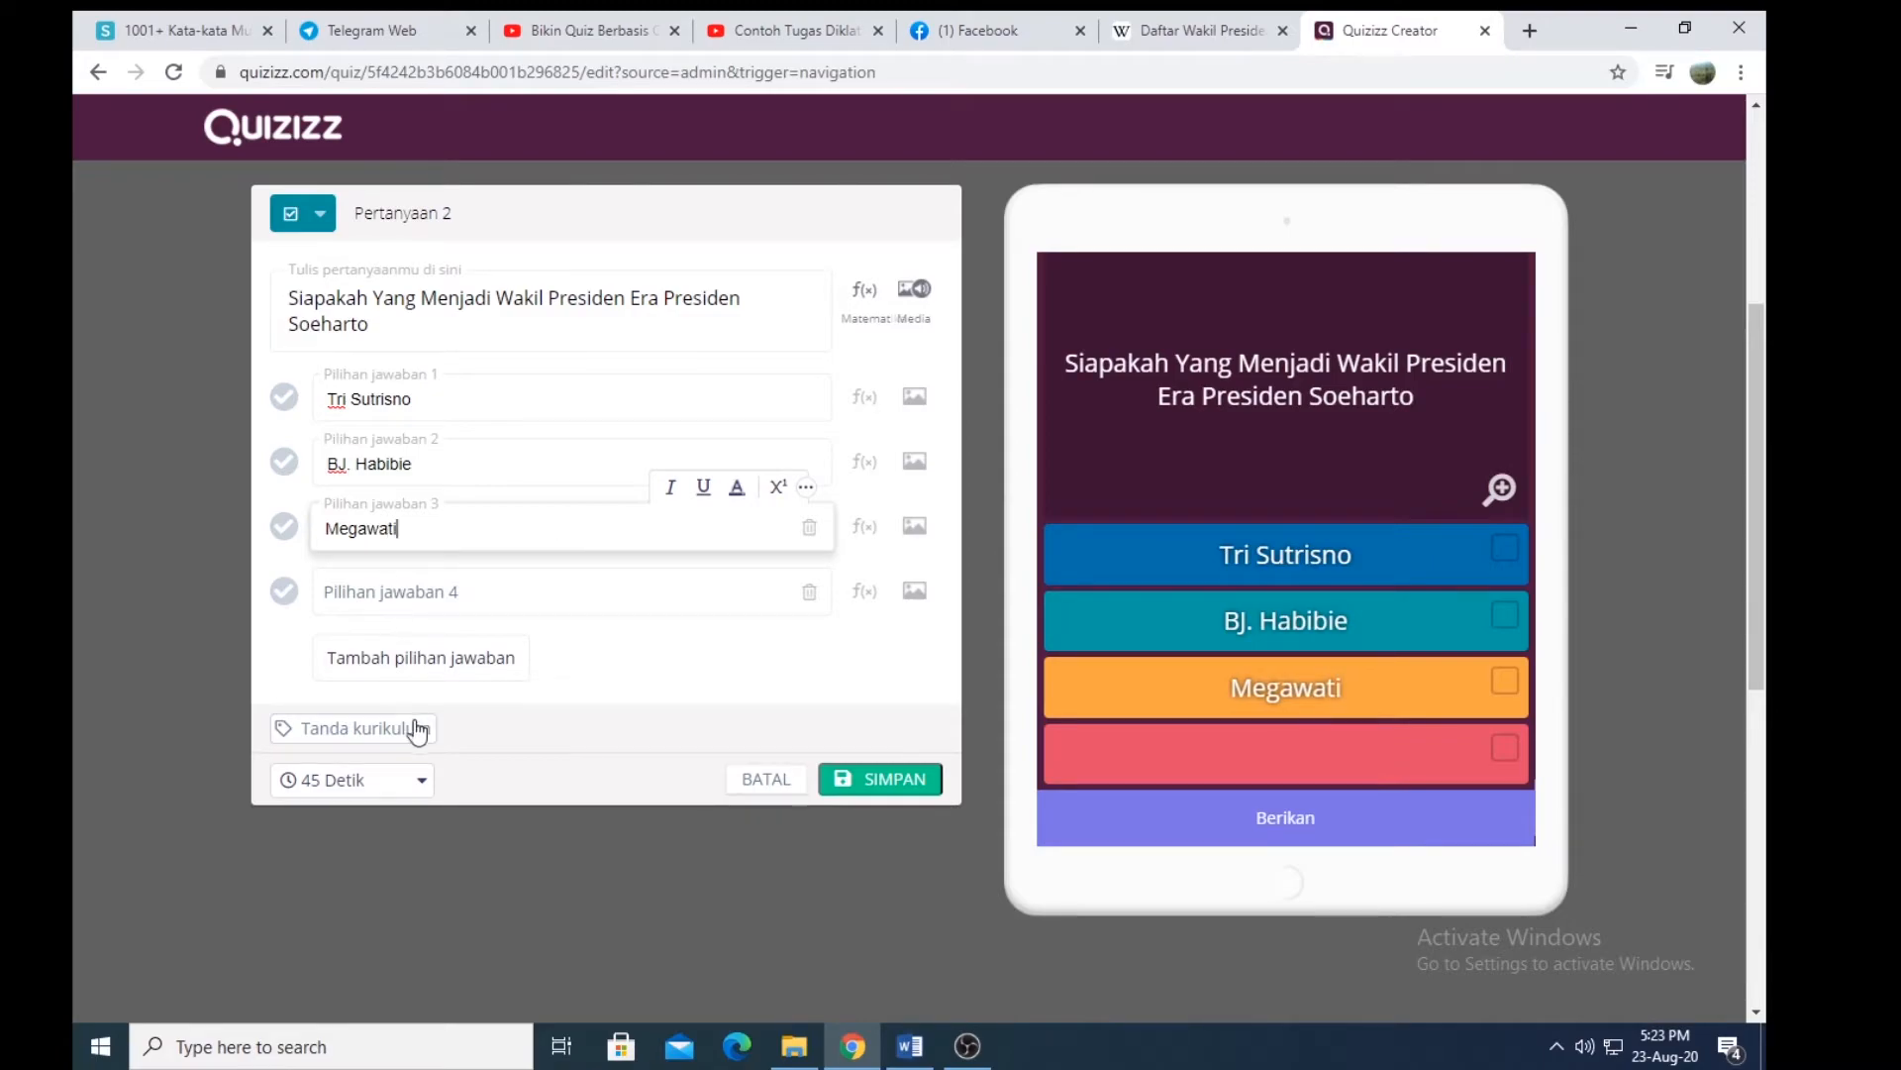
left_click(475, 588)
type("J")
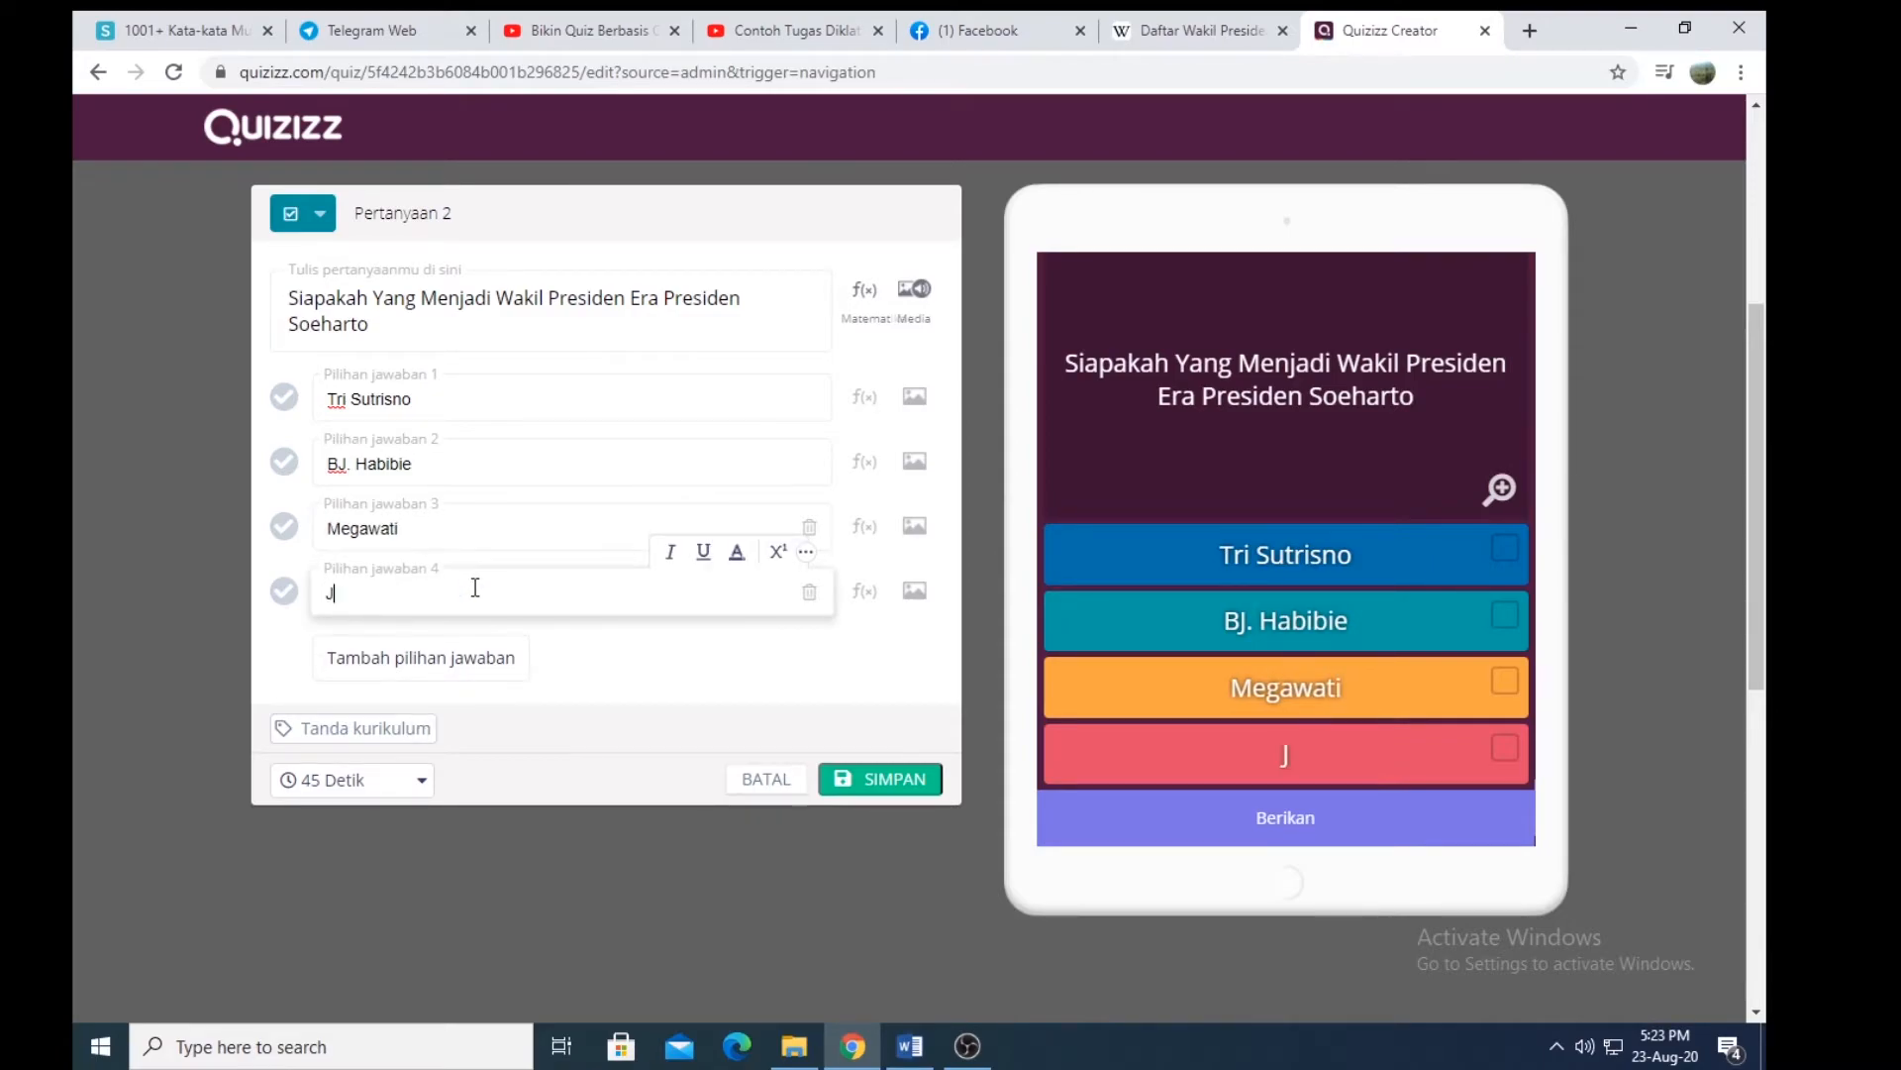
type("usuf Kalla")
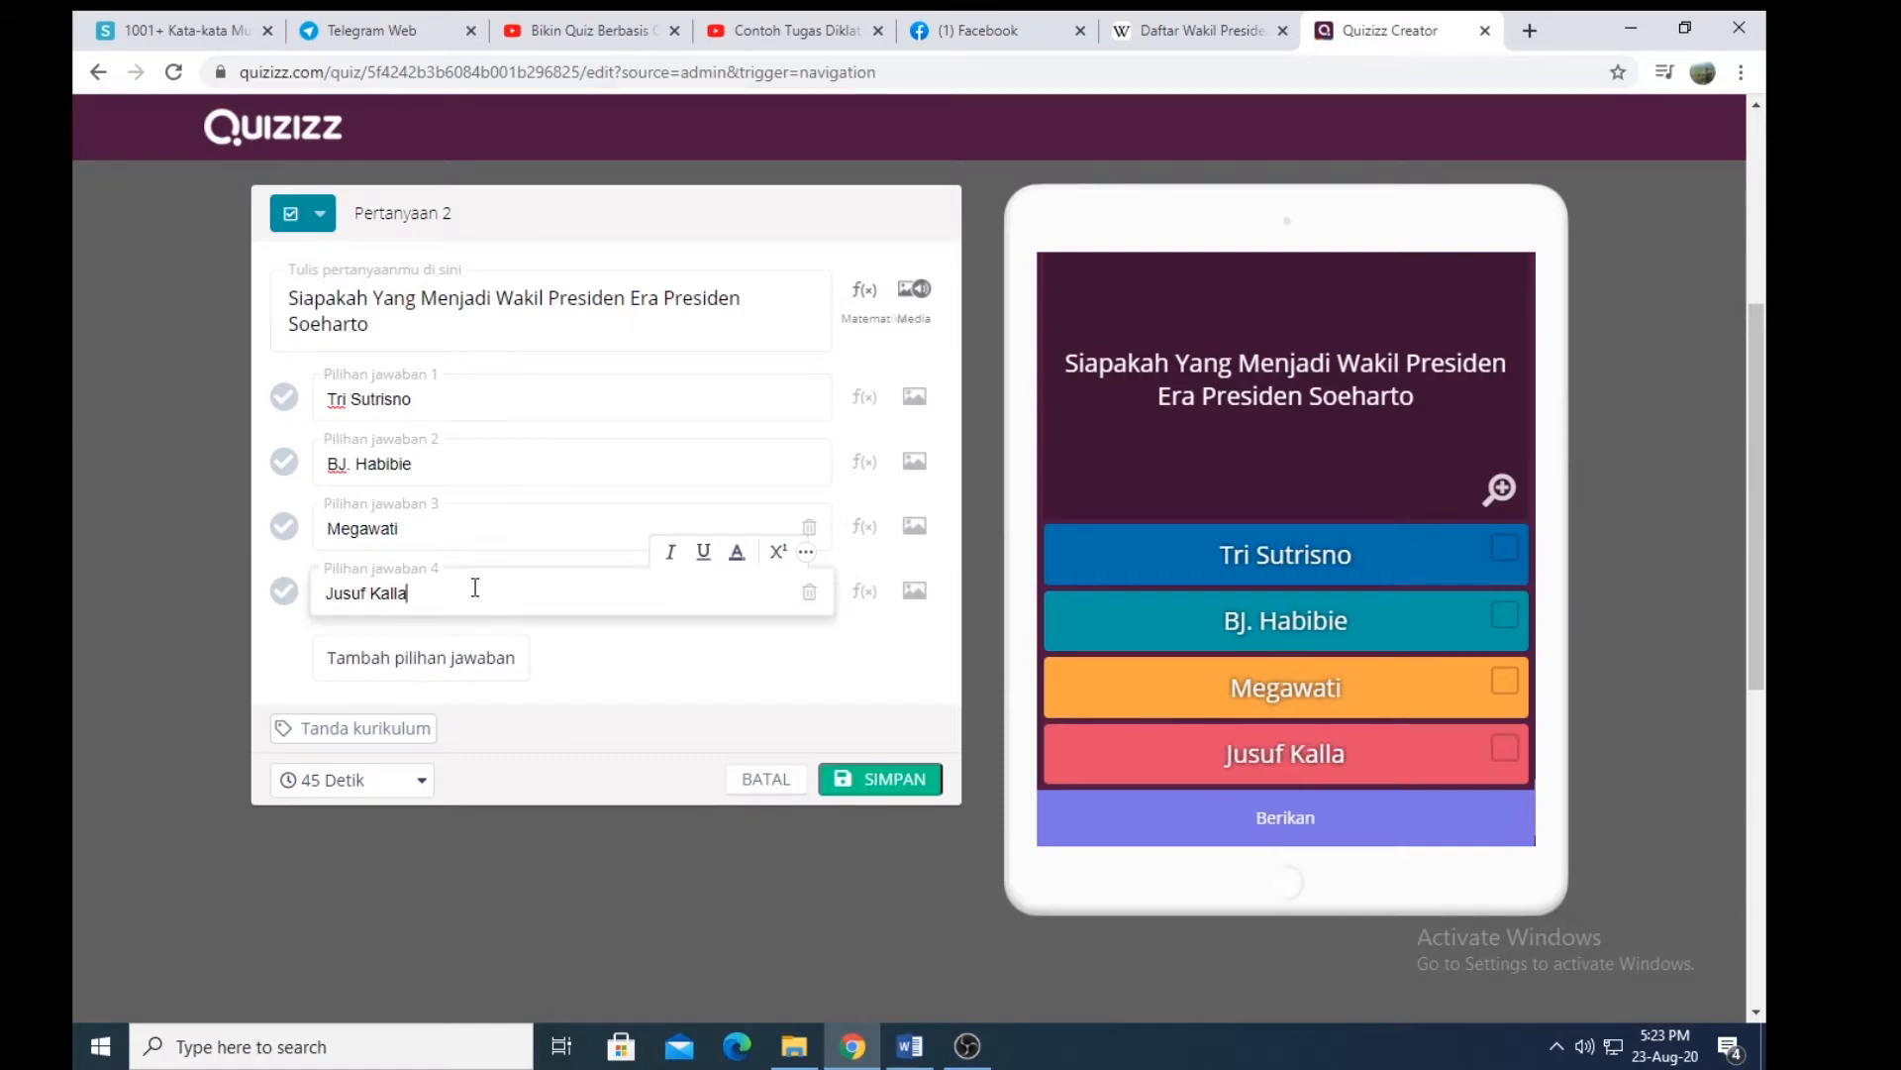
Step: Add a fifth answer option "M.Hatta" to question 2
left_click(456, 658)
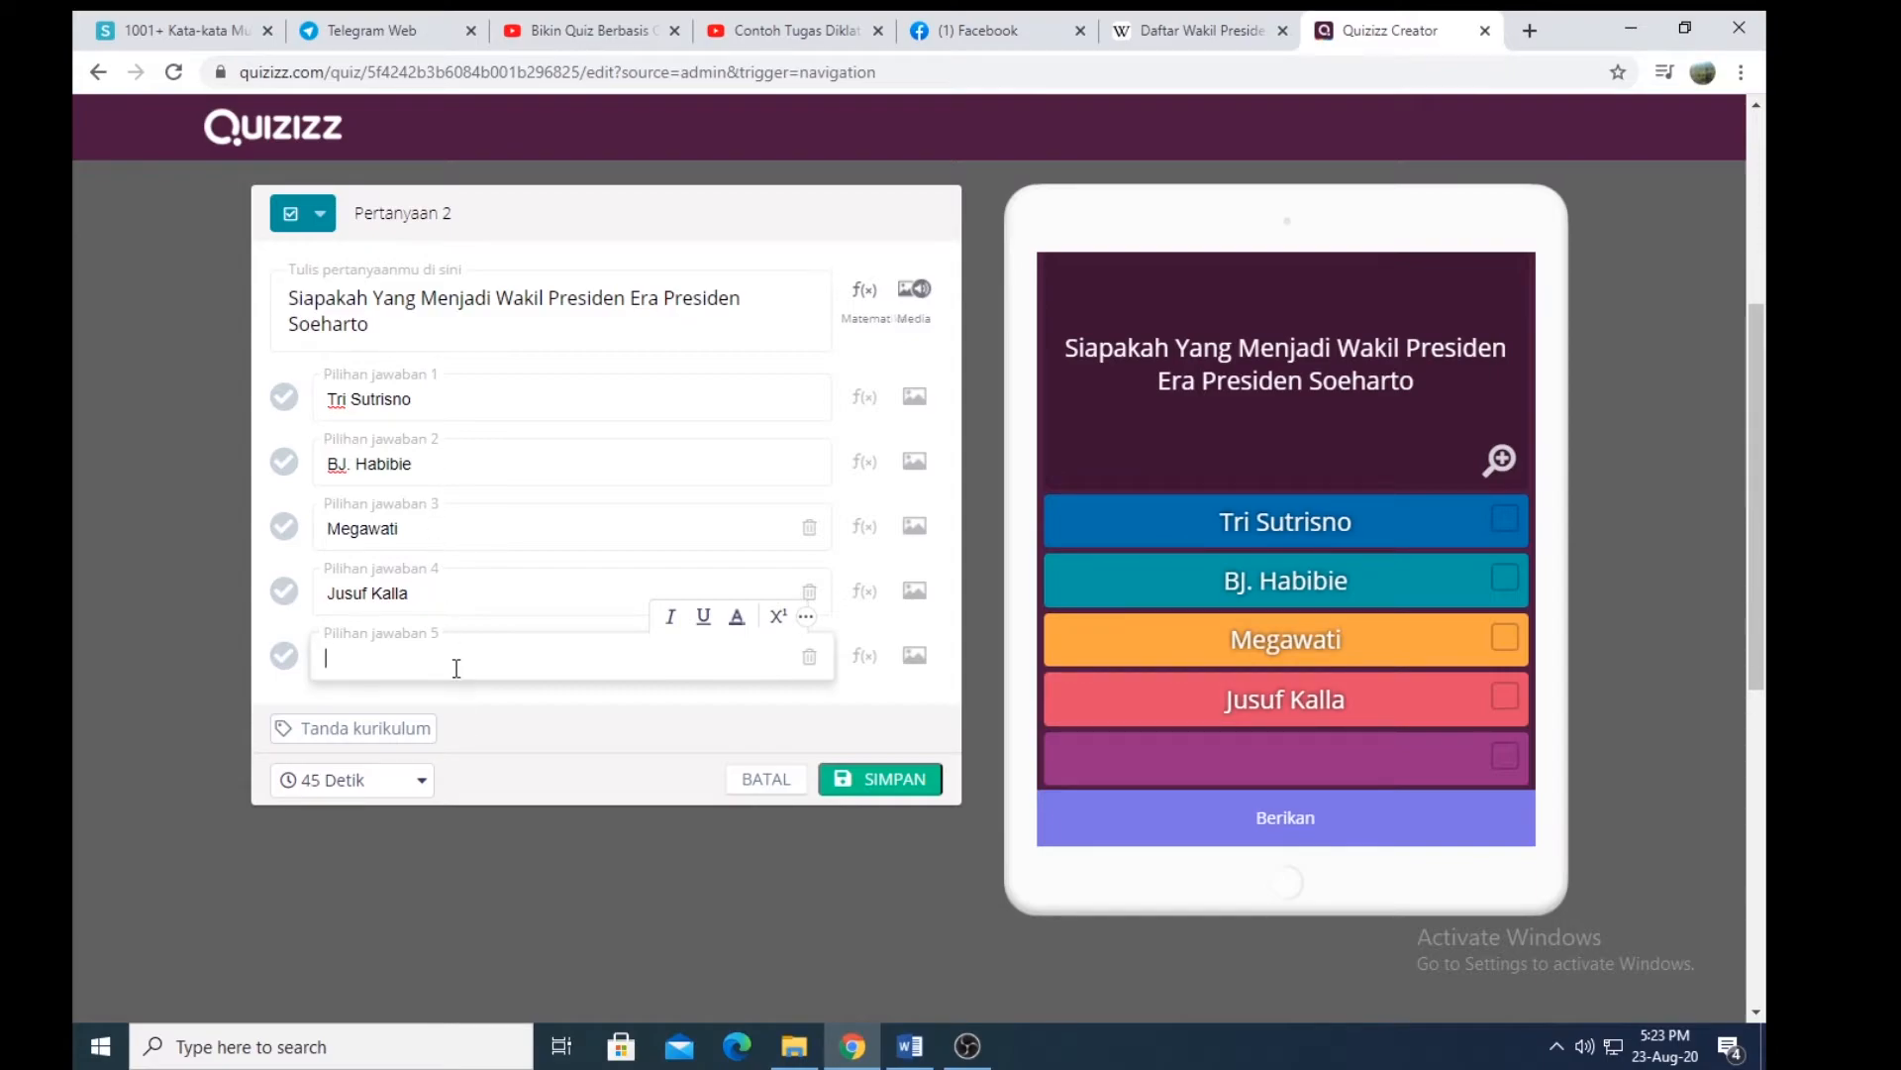
type("M.ha")
key("BackSpace")
key("BackSpace")
type("Hatta")
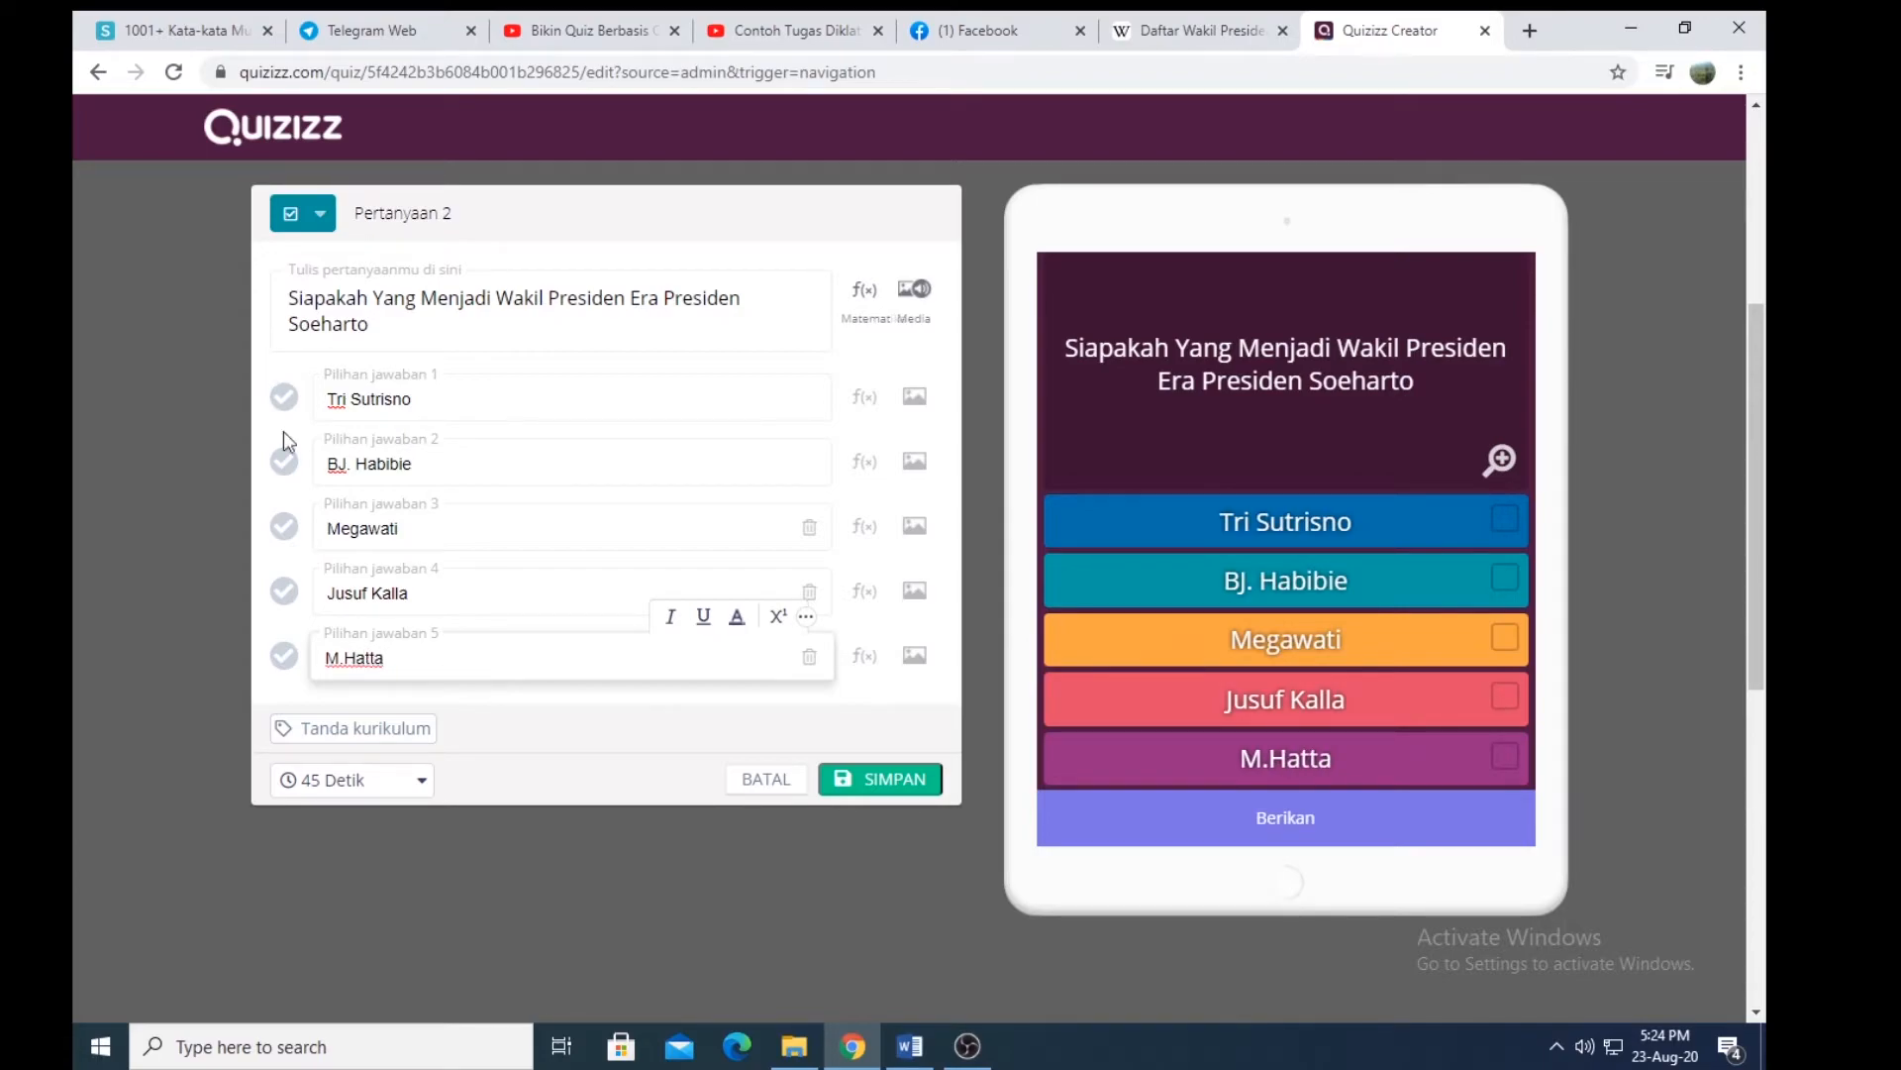
Step: Set the time limit of question 2 to 30 seconds (30 Detik) and append "......" to its question text
left_click(424, 790)
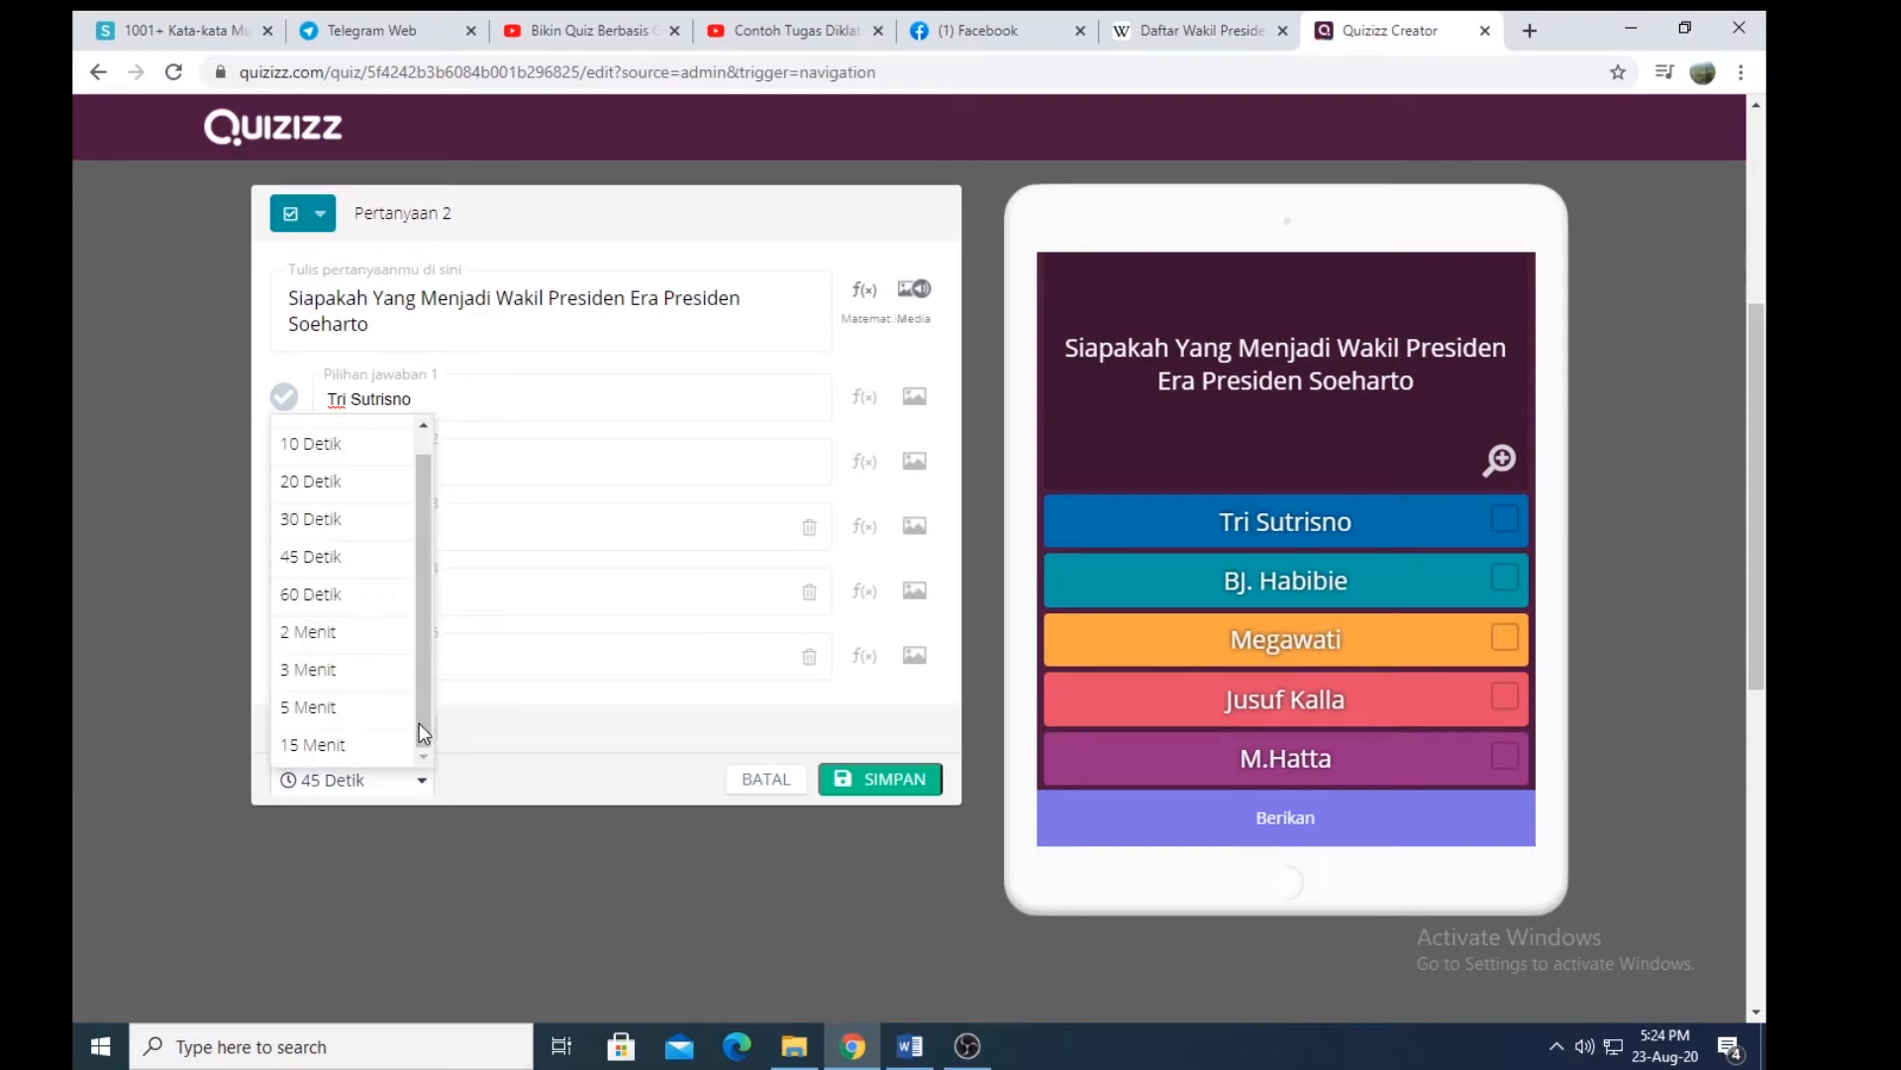
left_click(340, 519)
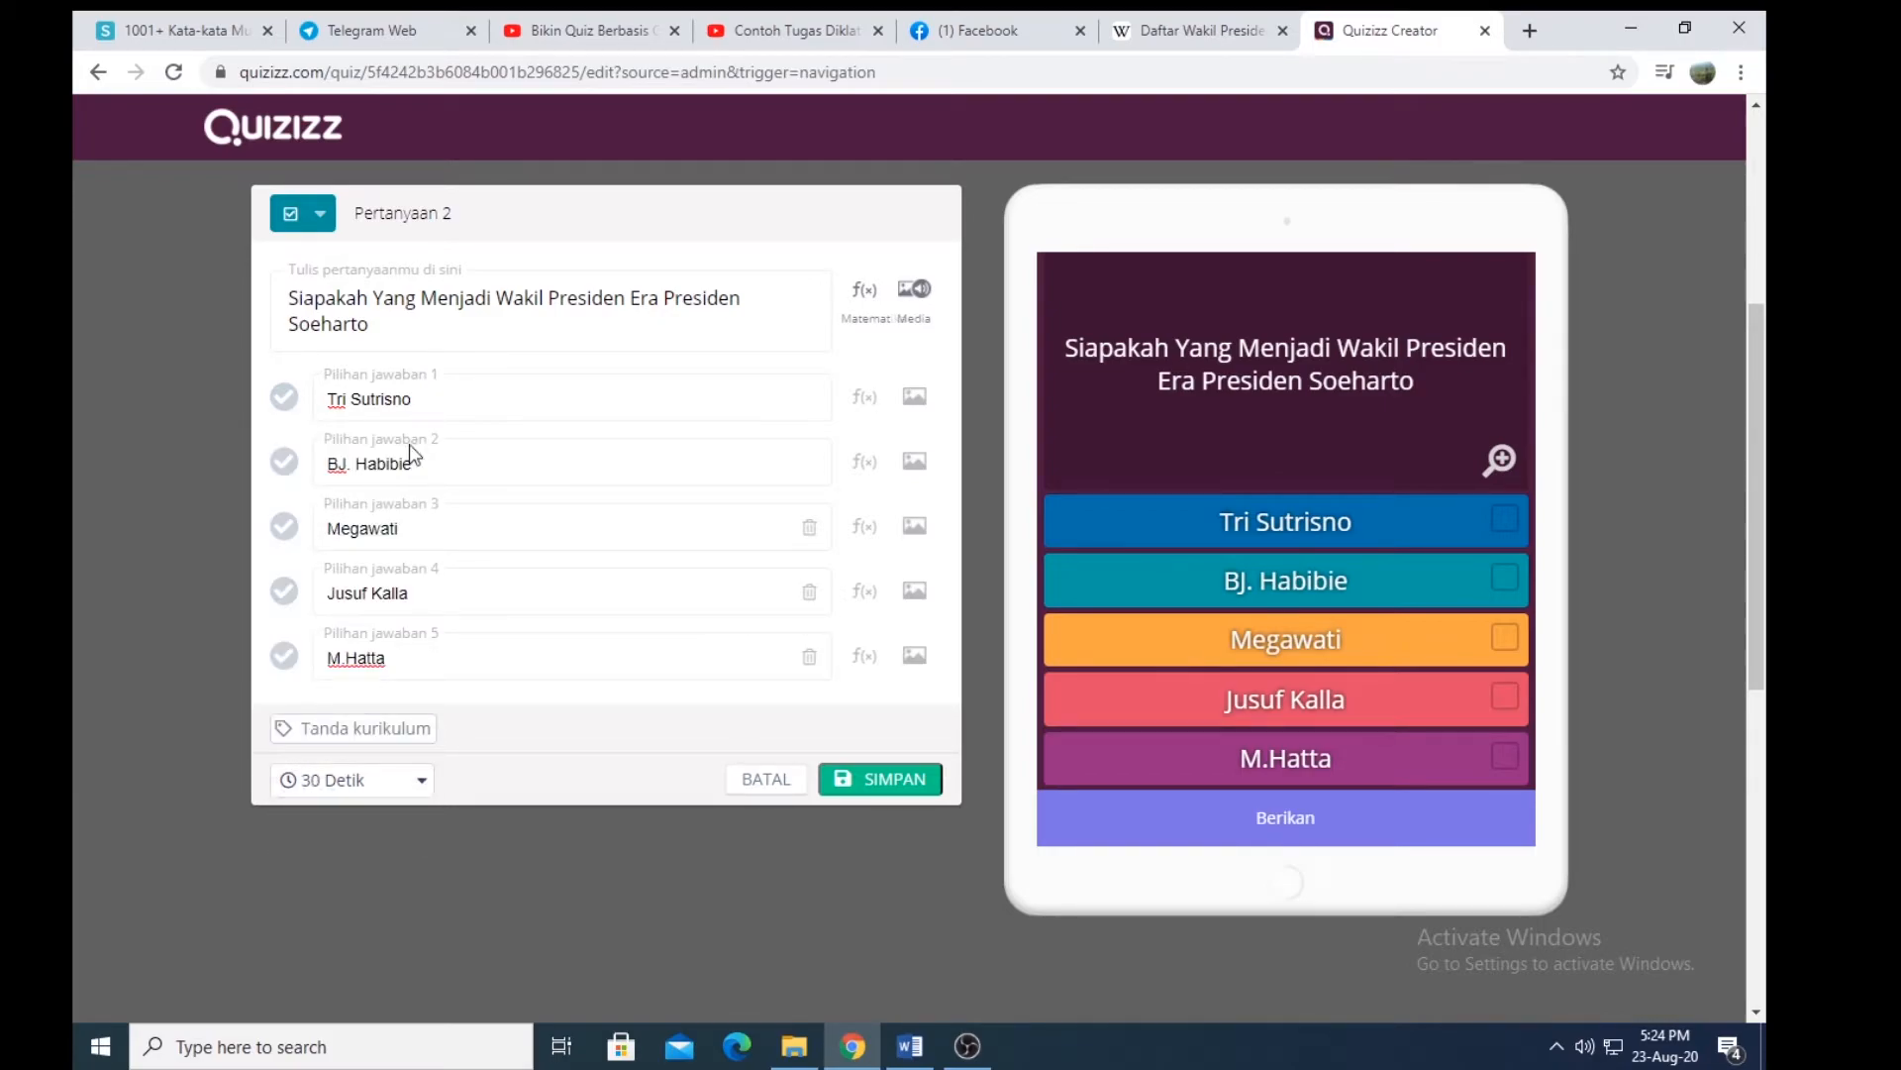
left_click(406, 327)
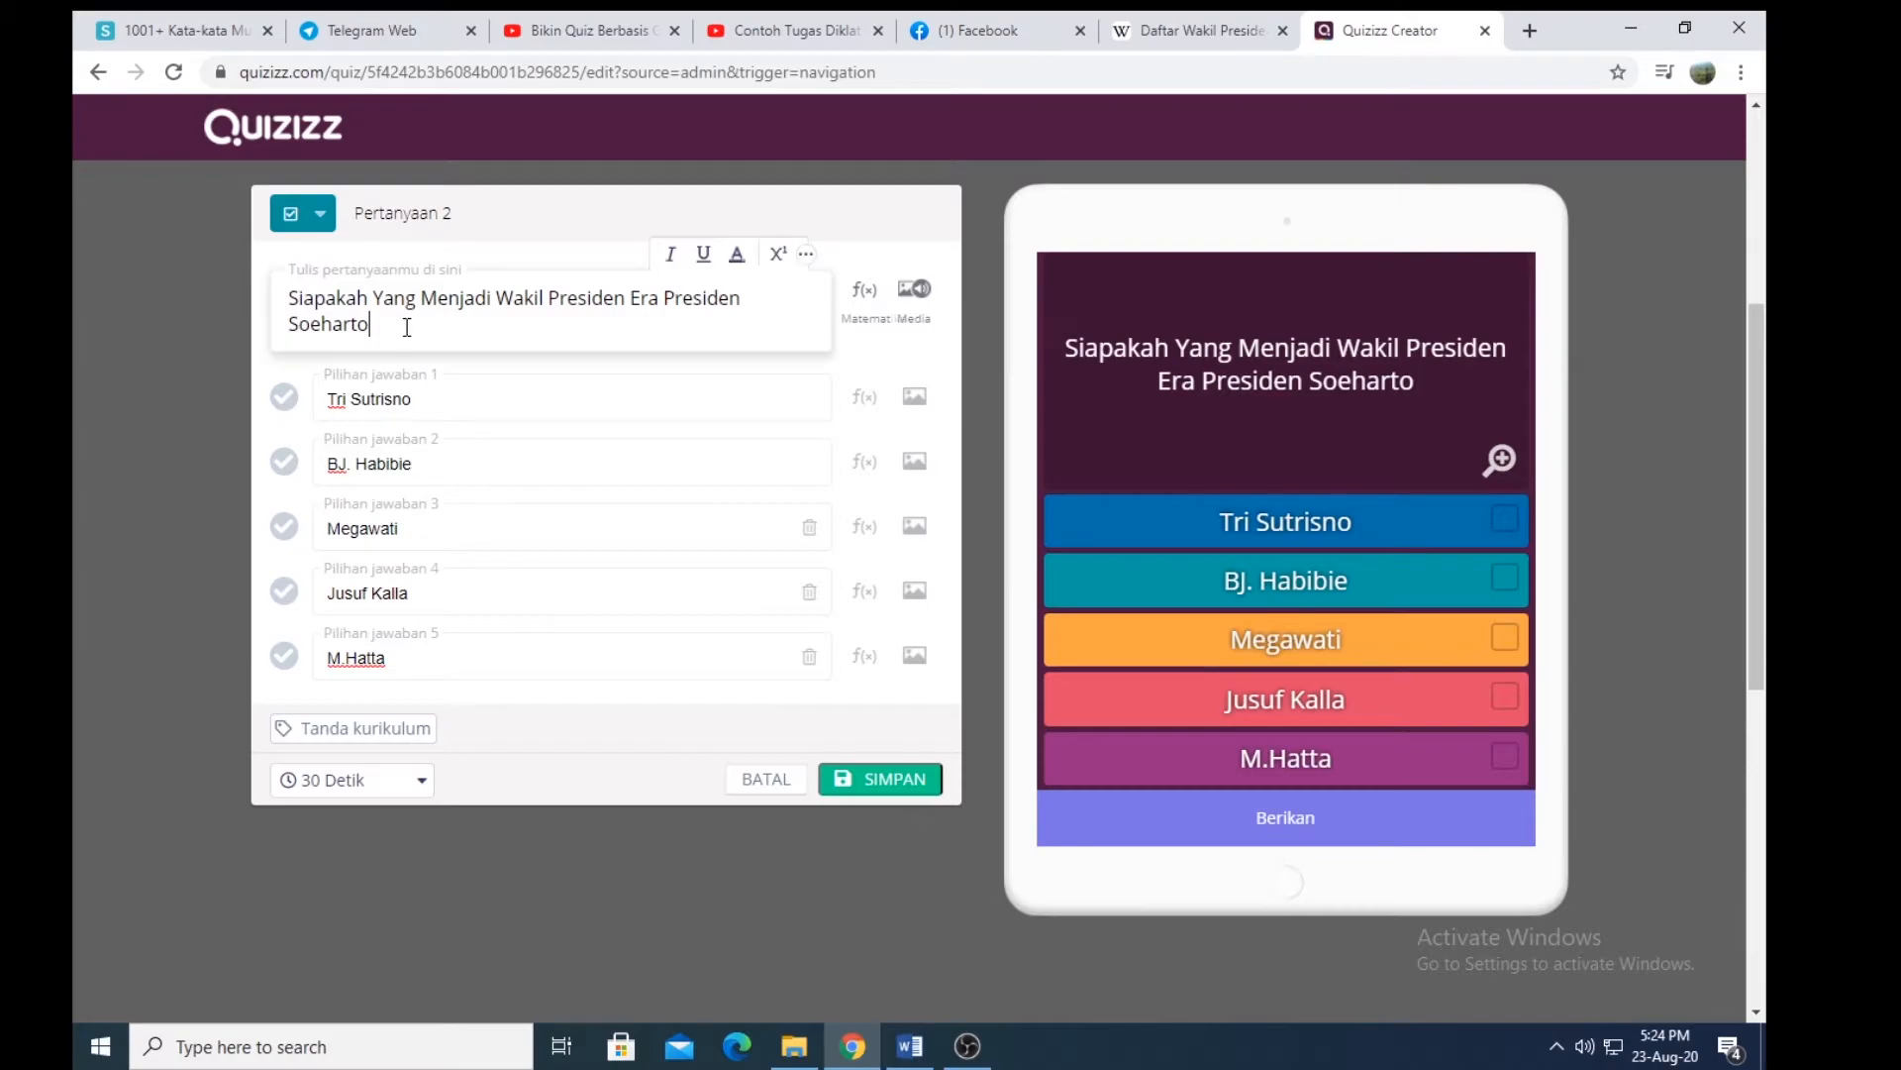
type("......")
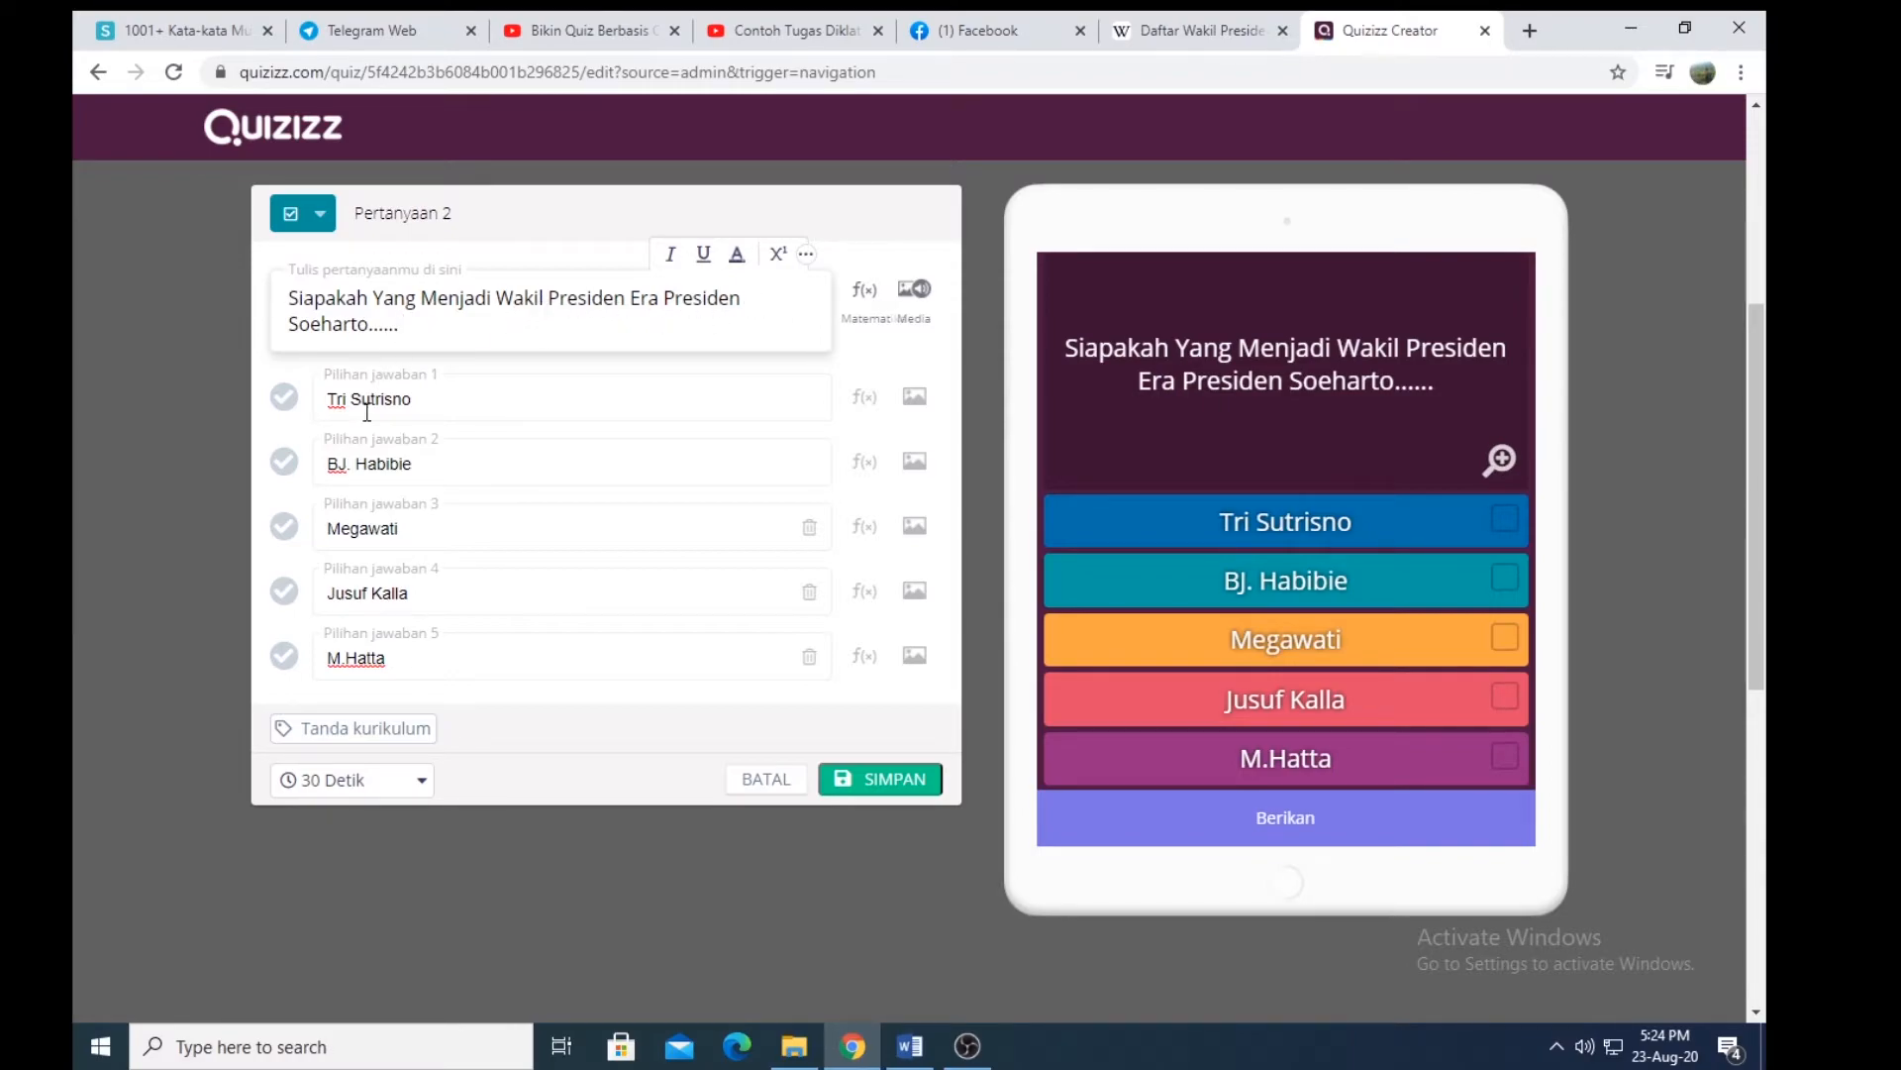
Step: Mark "Tri Sutrisno" and "BJ. Habibie" as the correct answers of question 2 and save the question
left_click(284, 396)
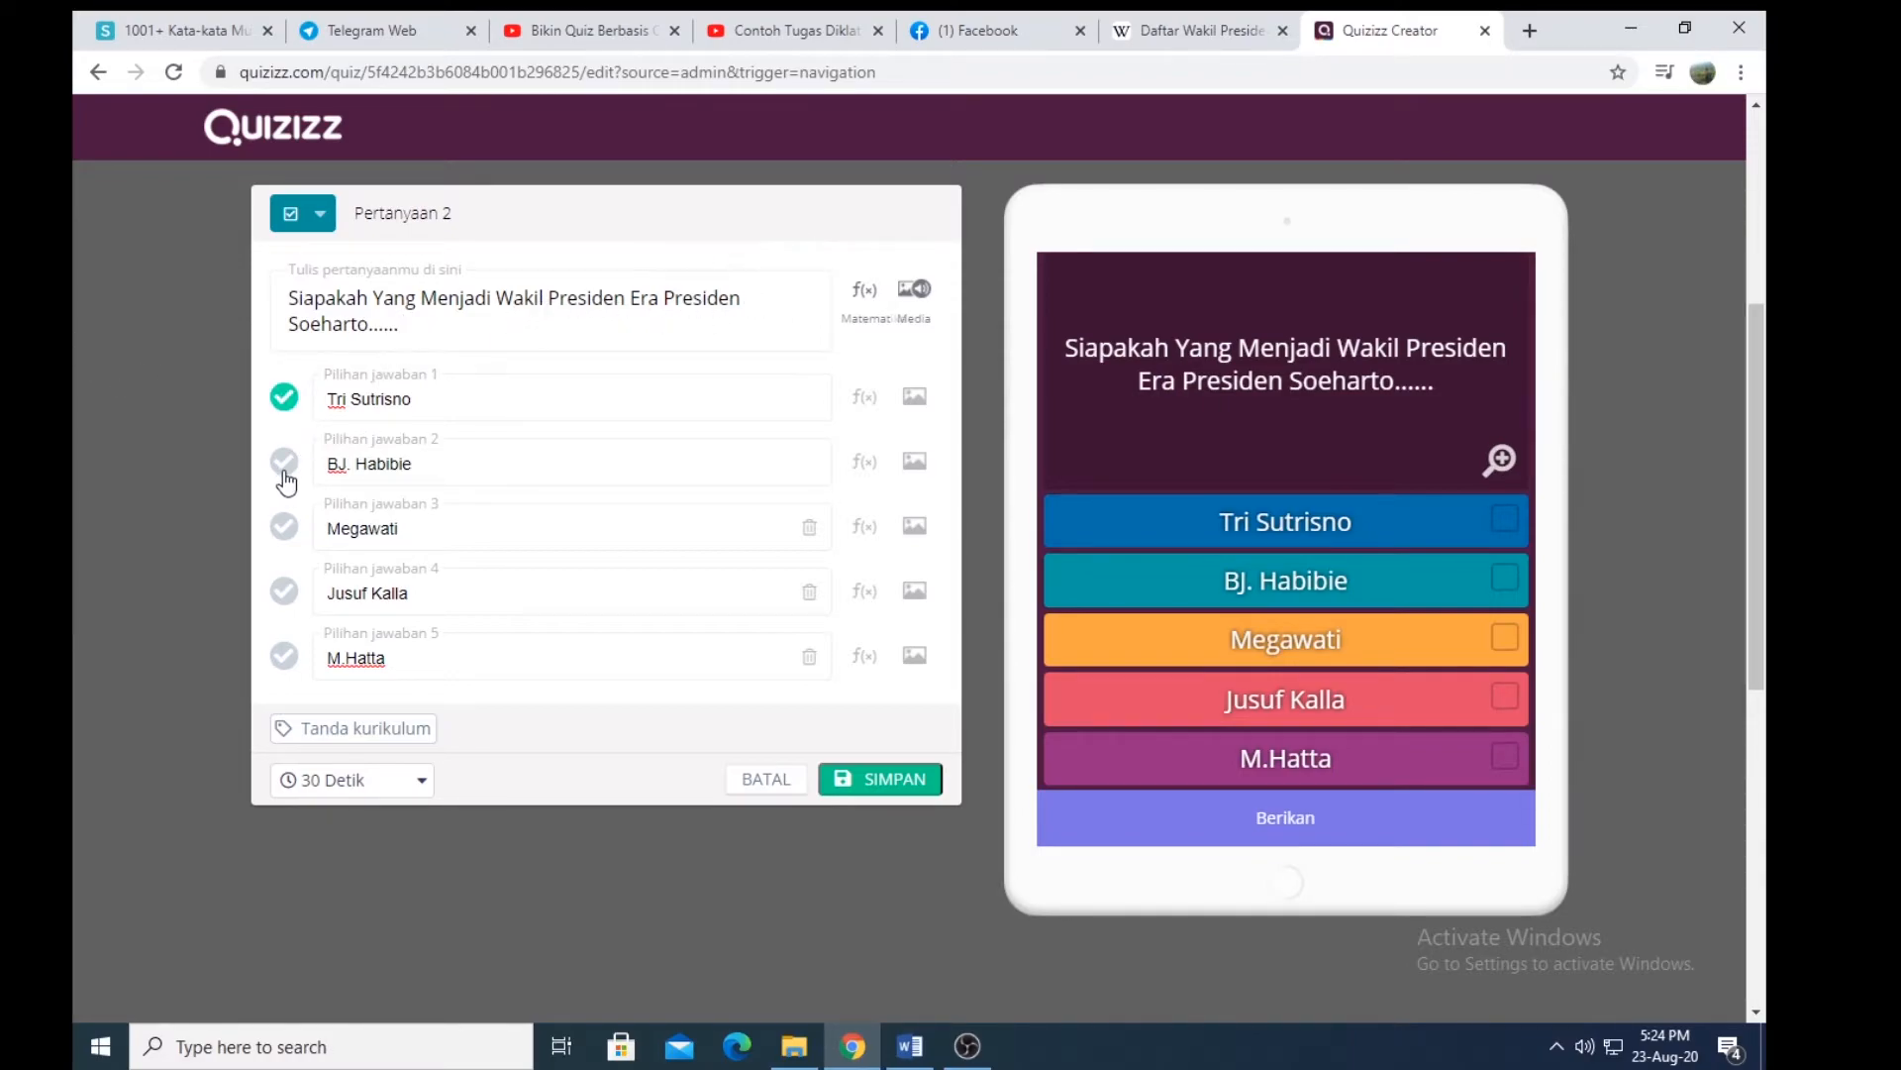
left_click(287, 466)
left_click(875, 786)
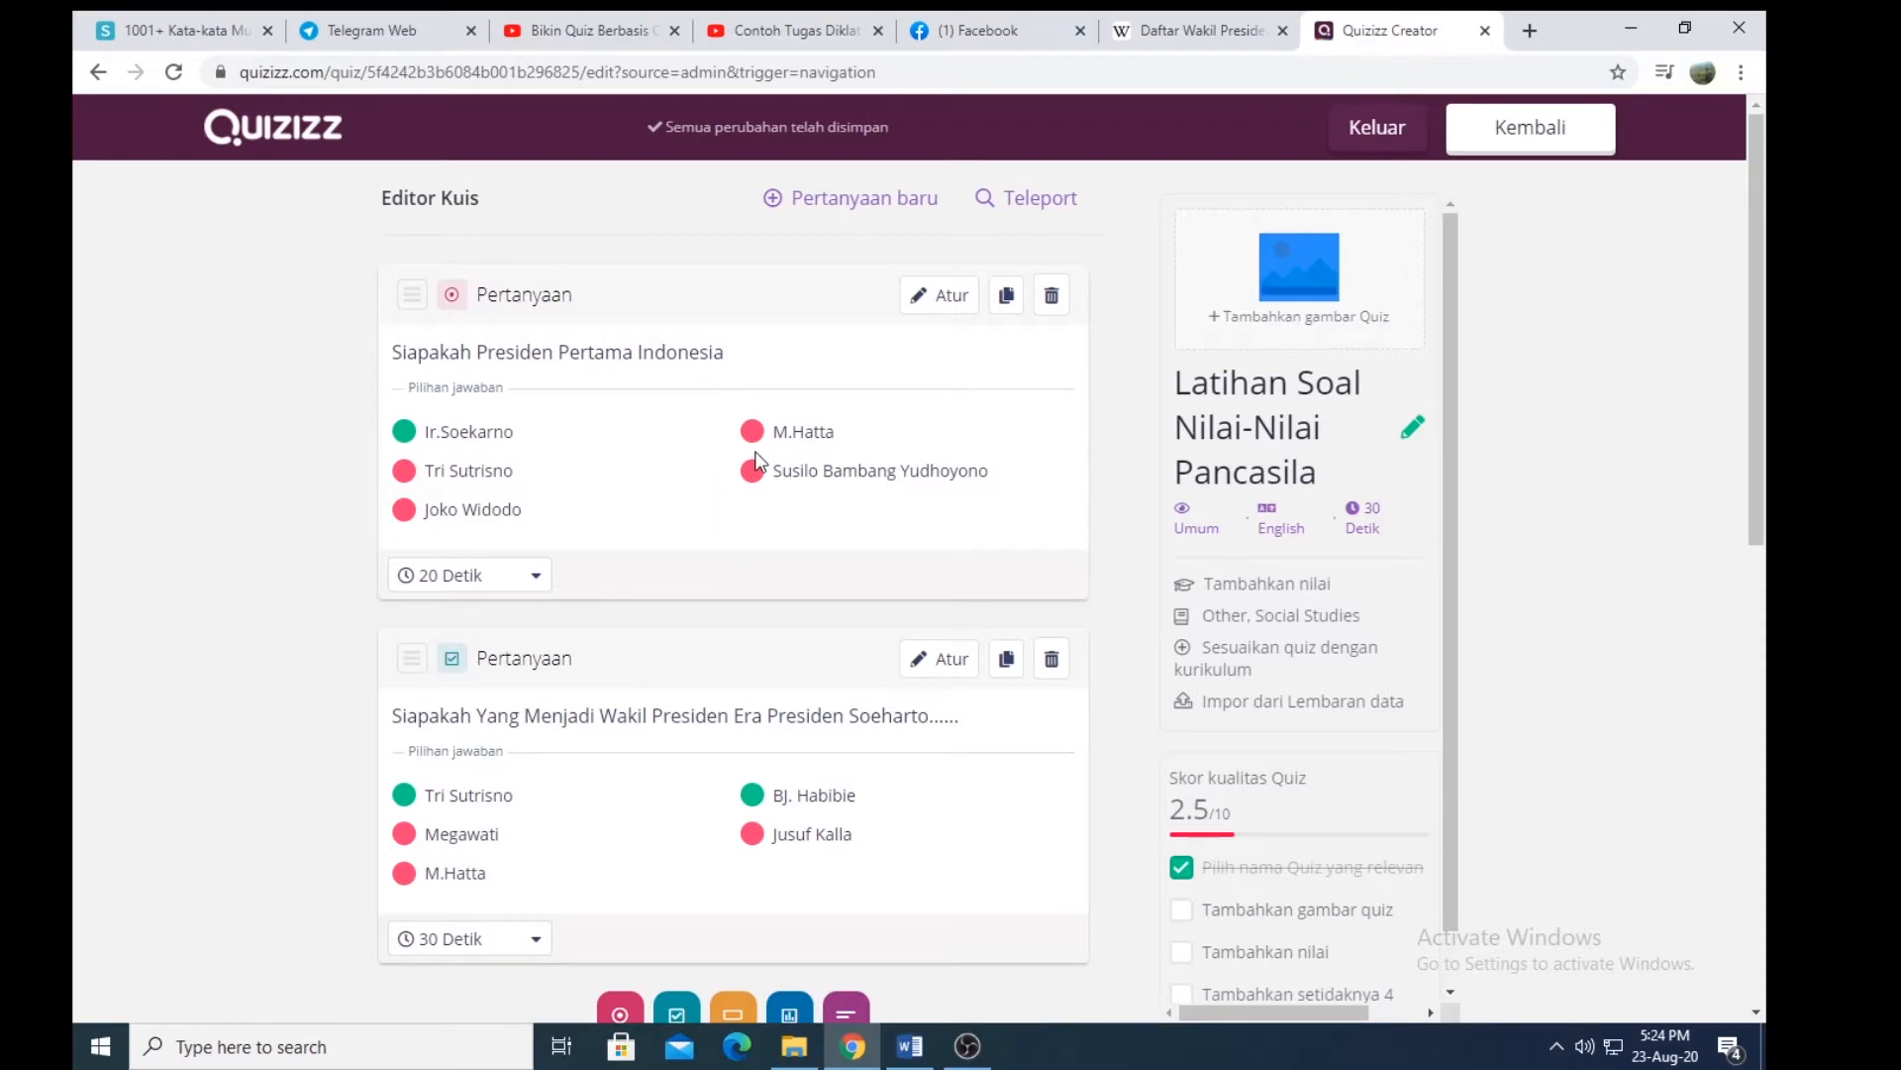
scroll(758, 461, "down", 3)
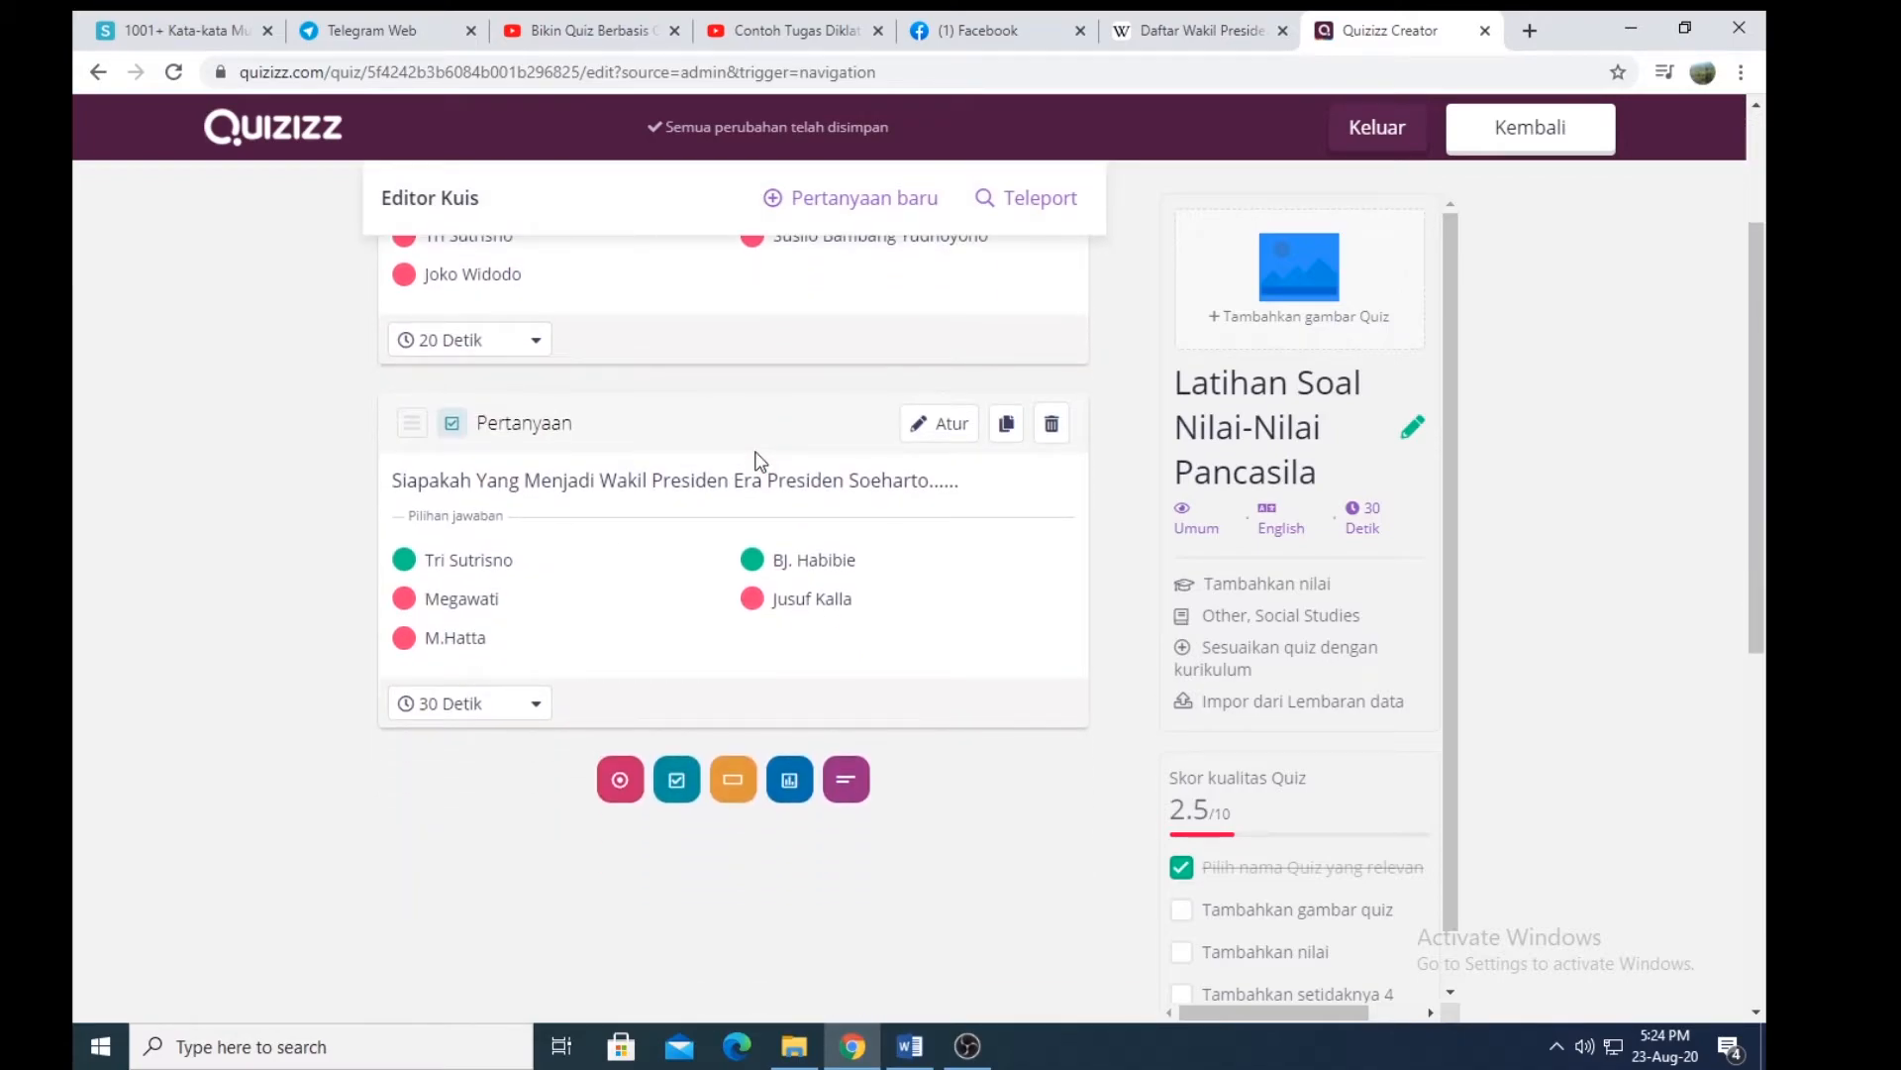
scroll(758, 460, "down", 1)
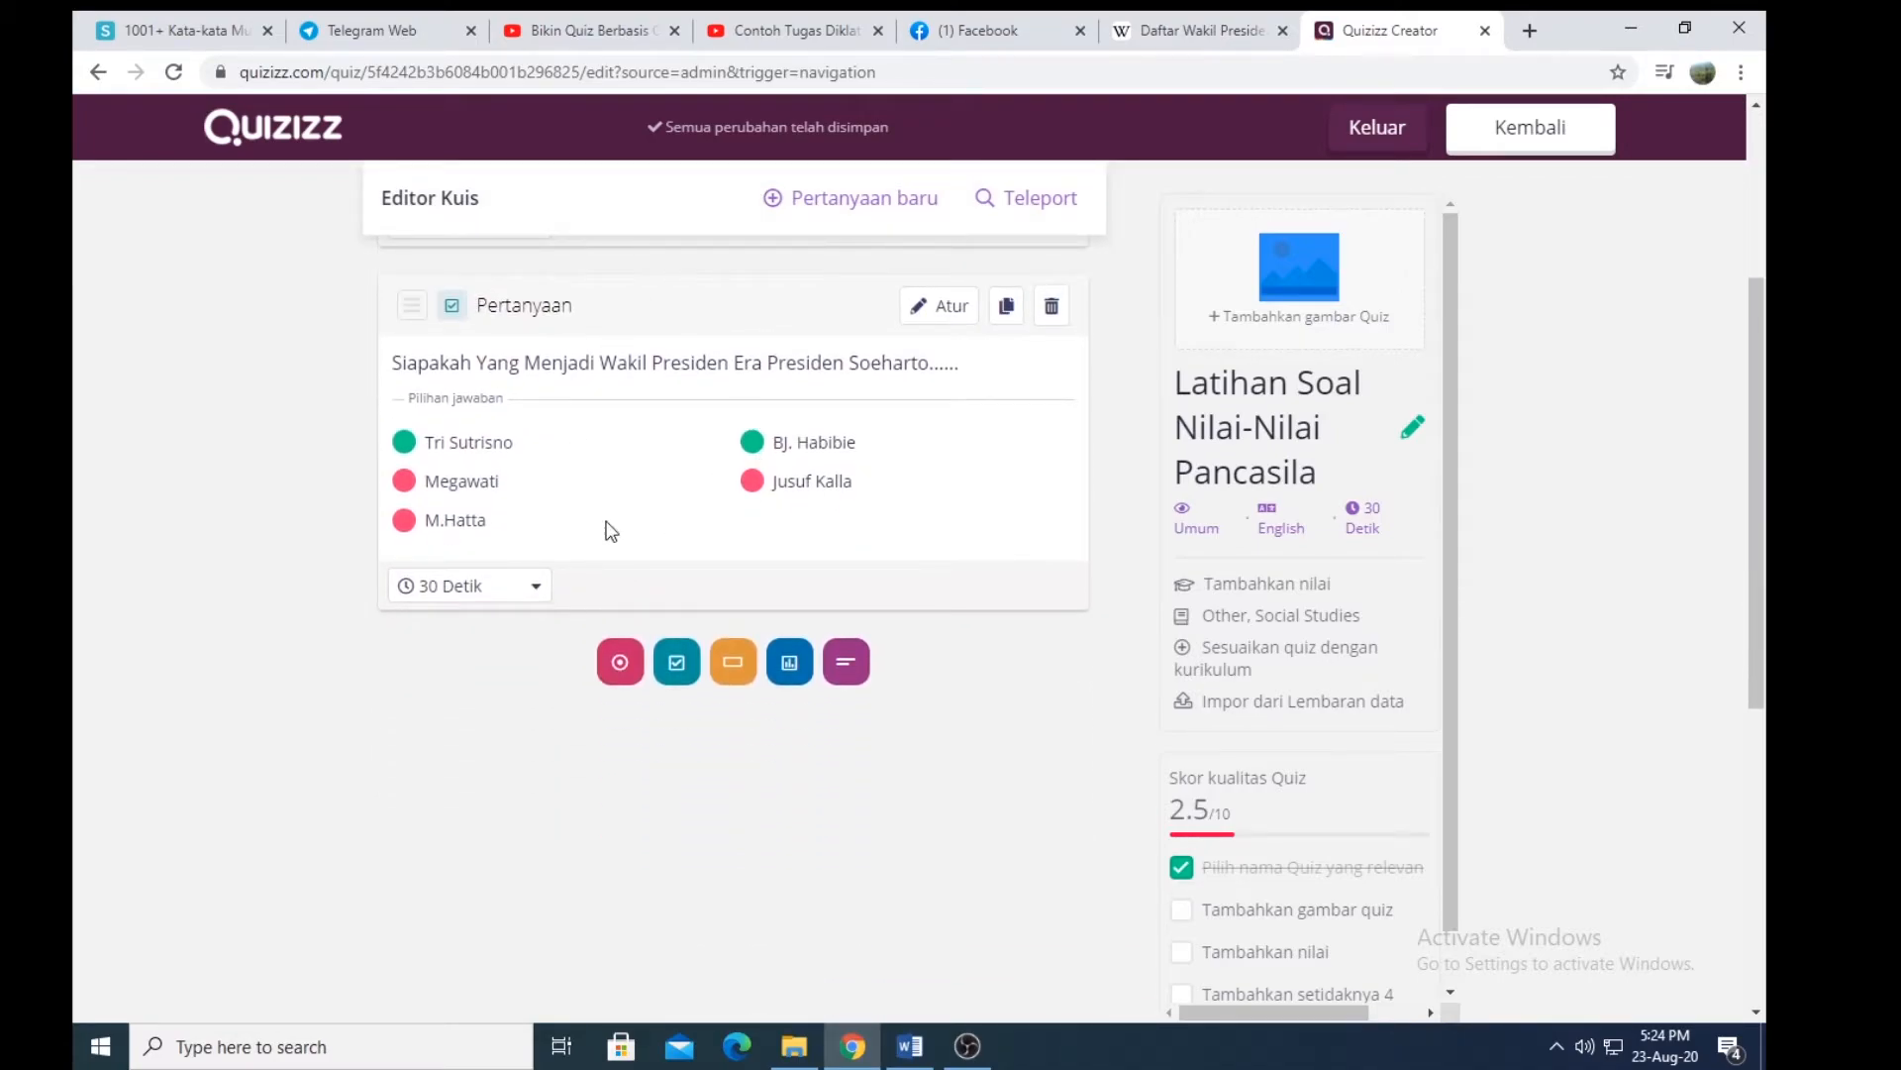
Step: Add a new fill-in-the-blank question as question 3 of the quiz
scroll(609, 531, "up", 4)
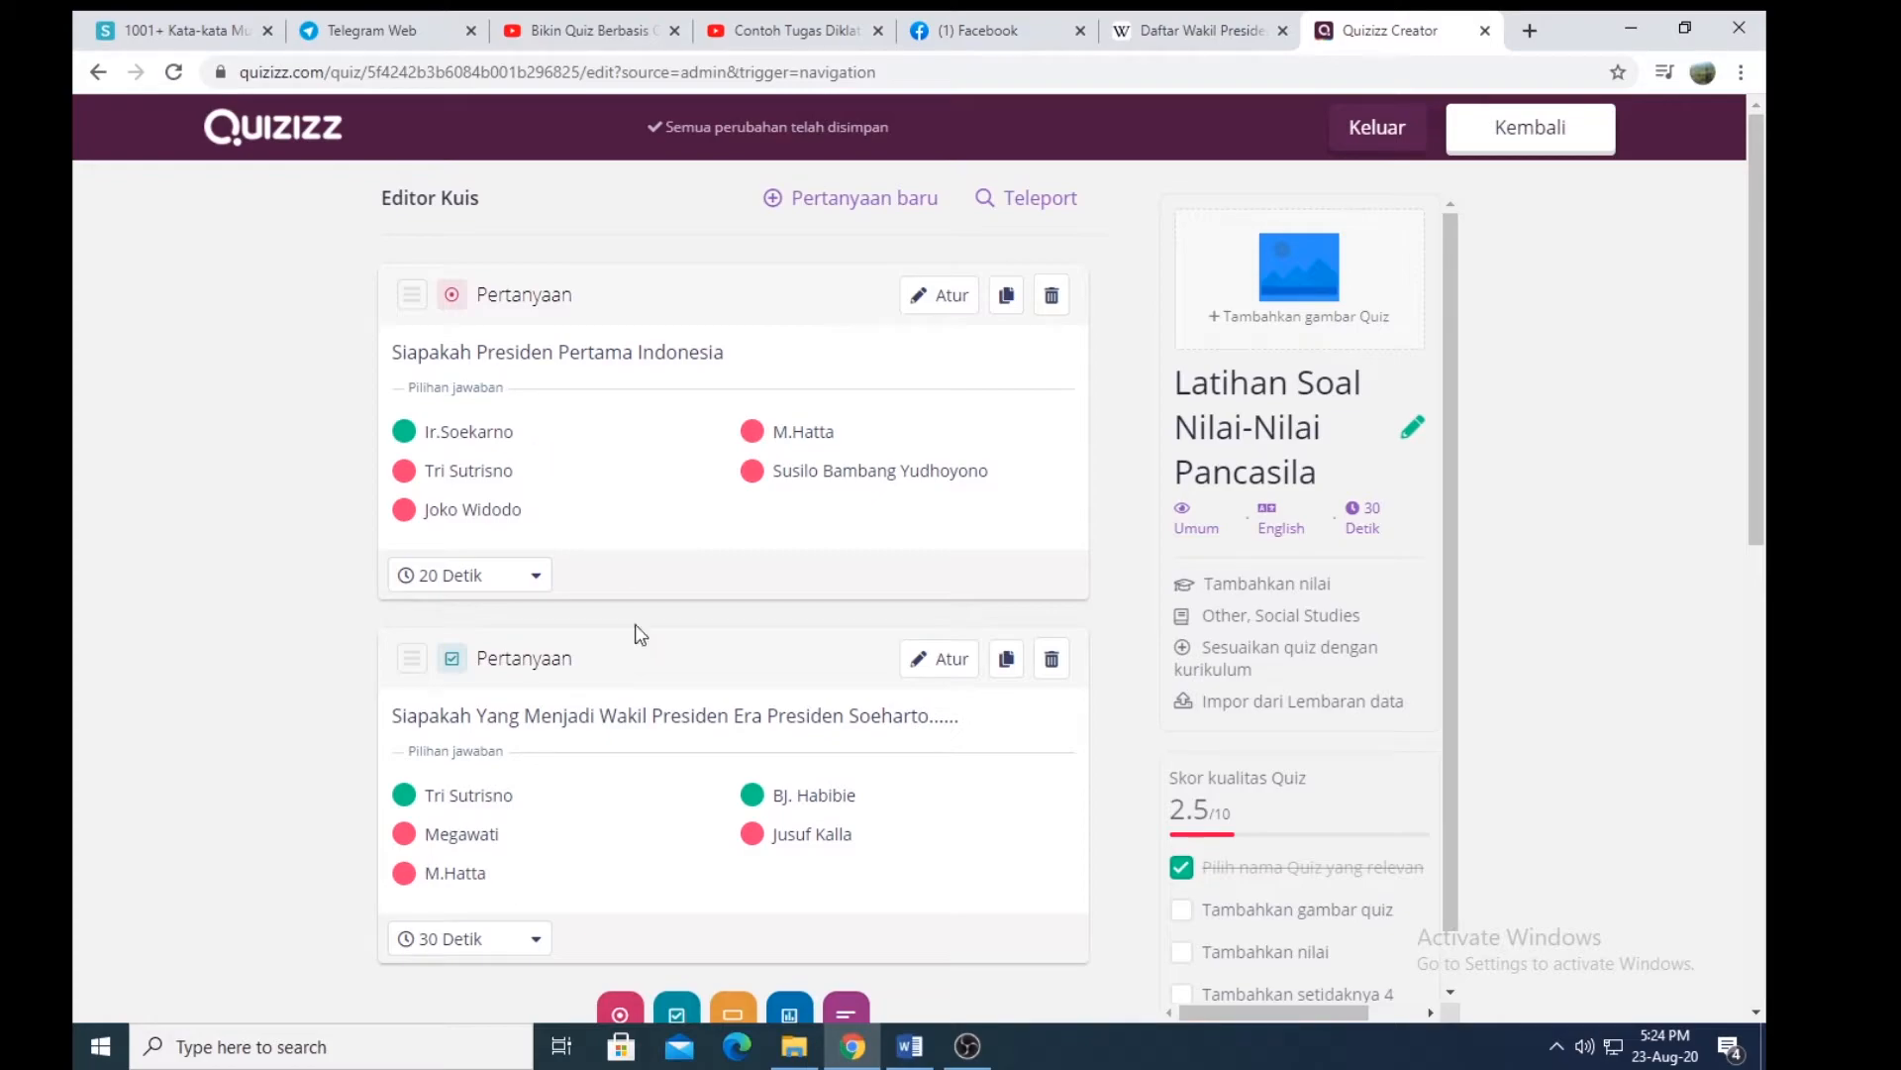
scroll(671, 678, "down", 1)
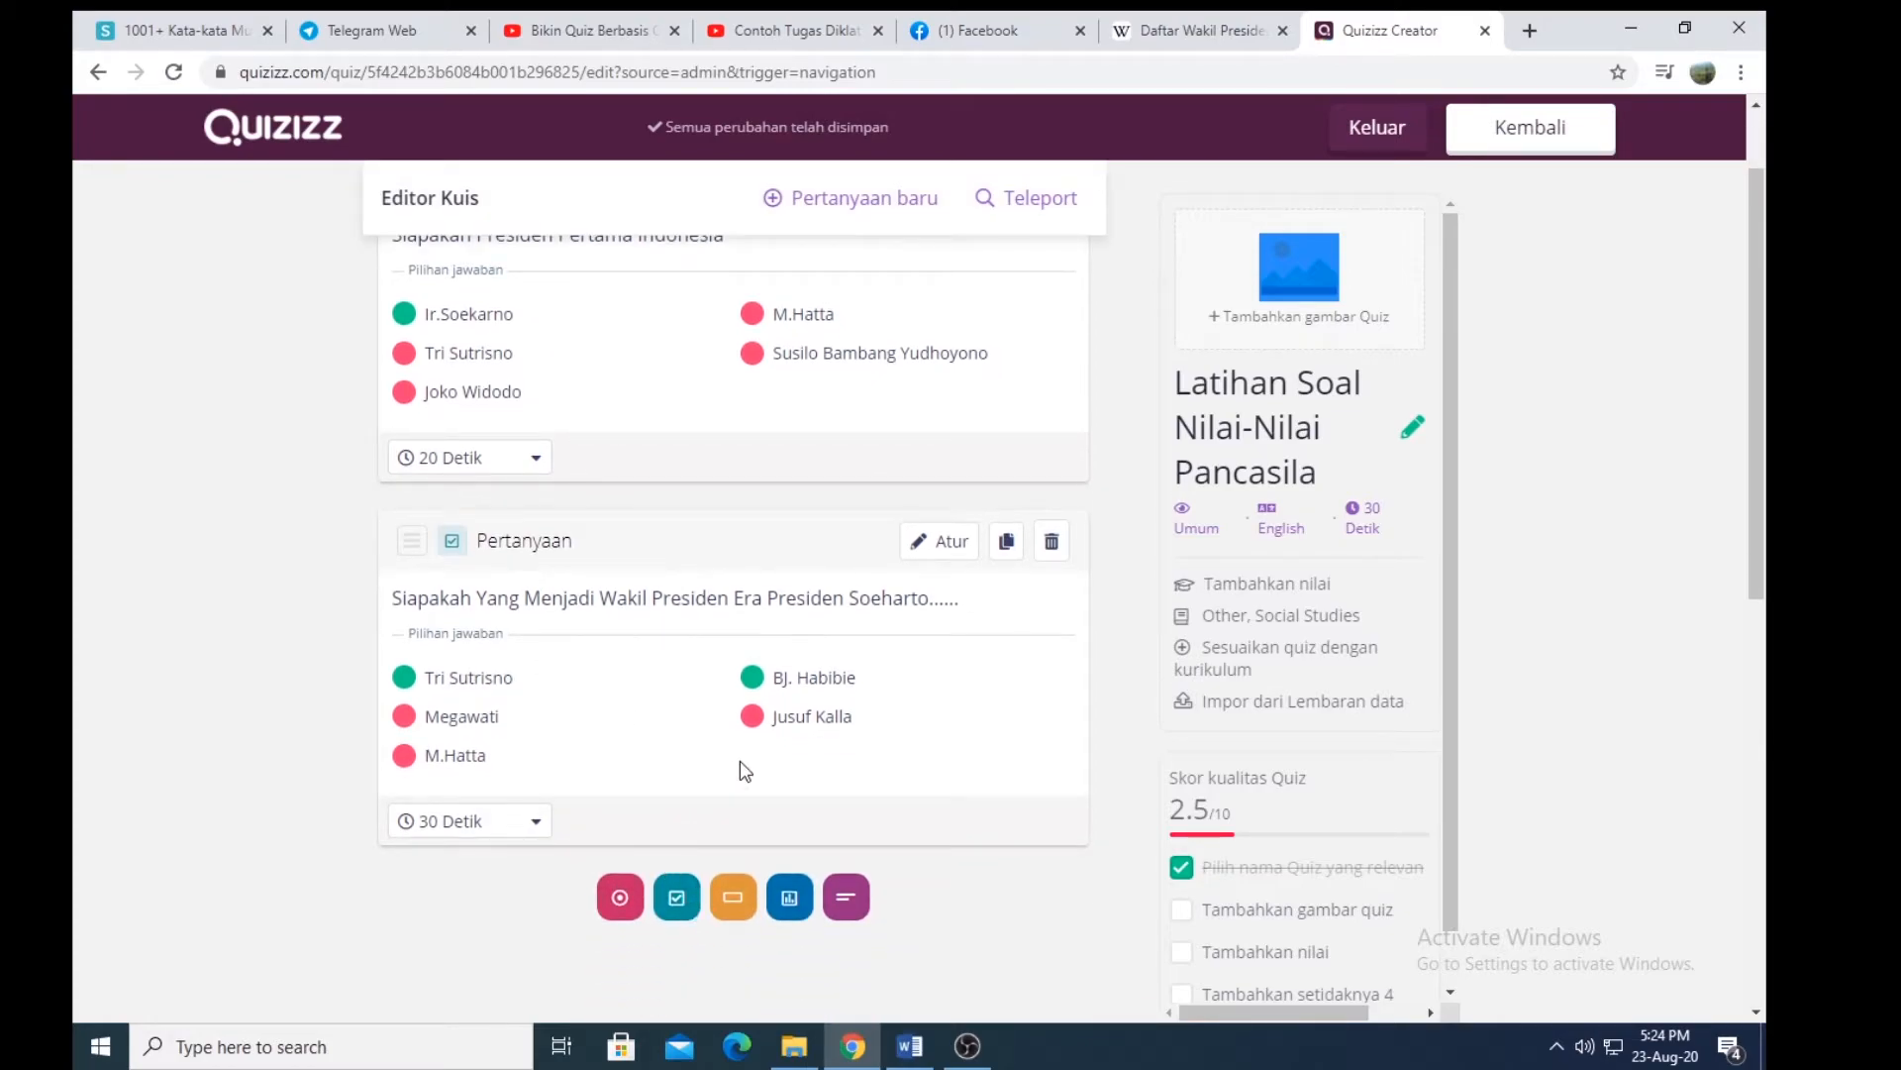
left_click(733, 897)
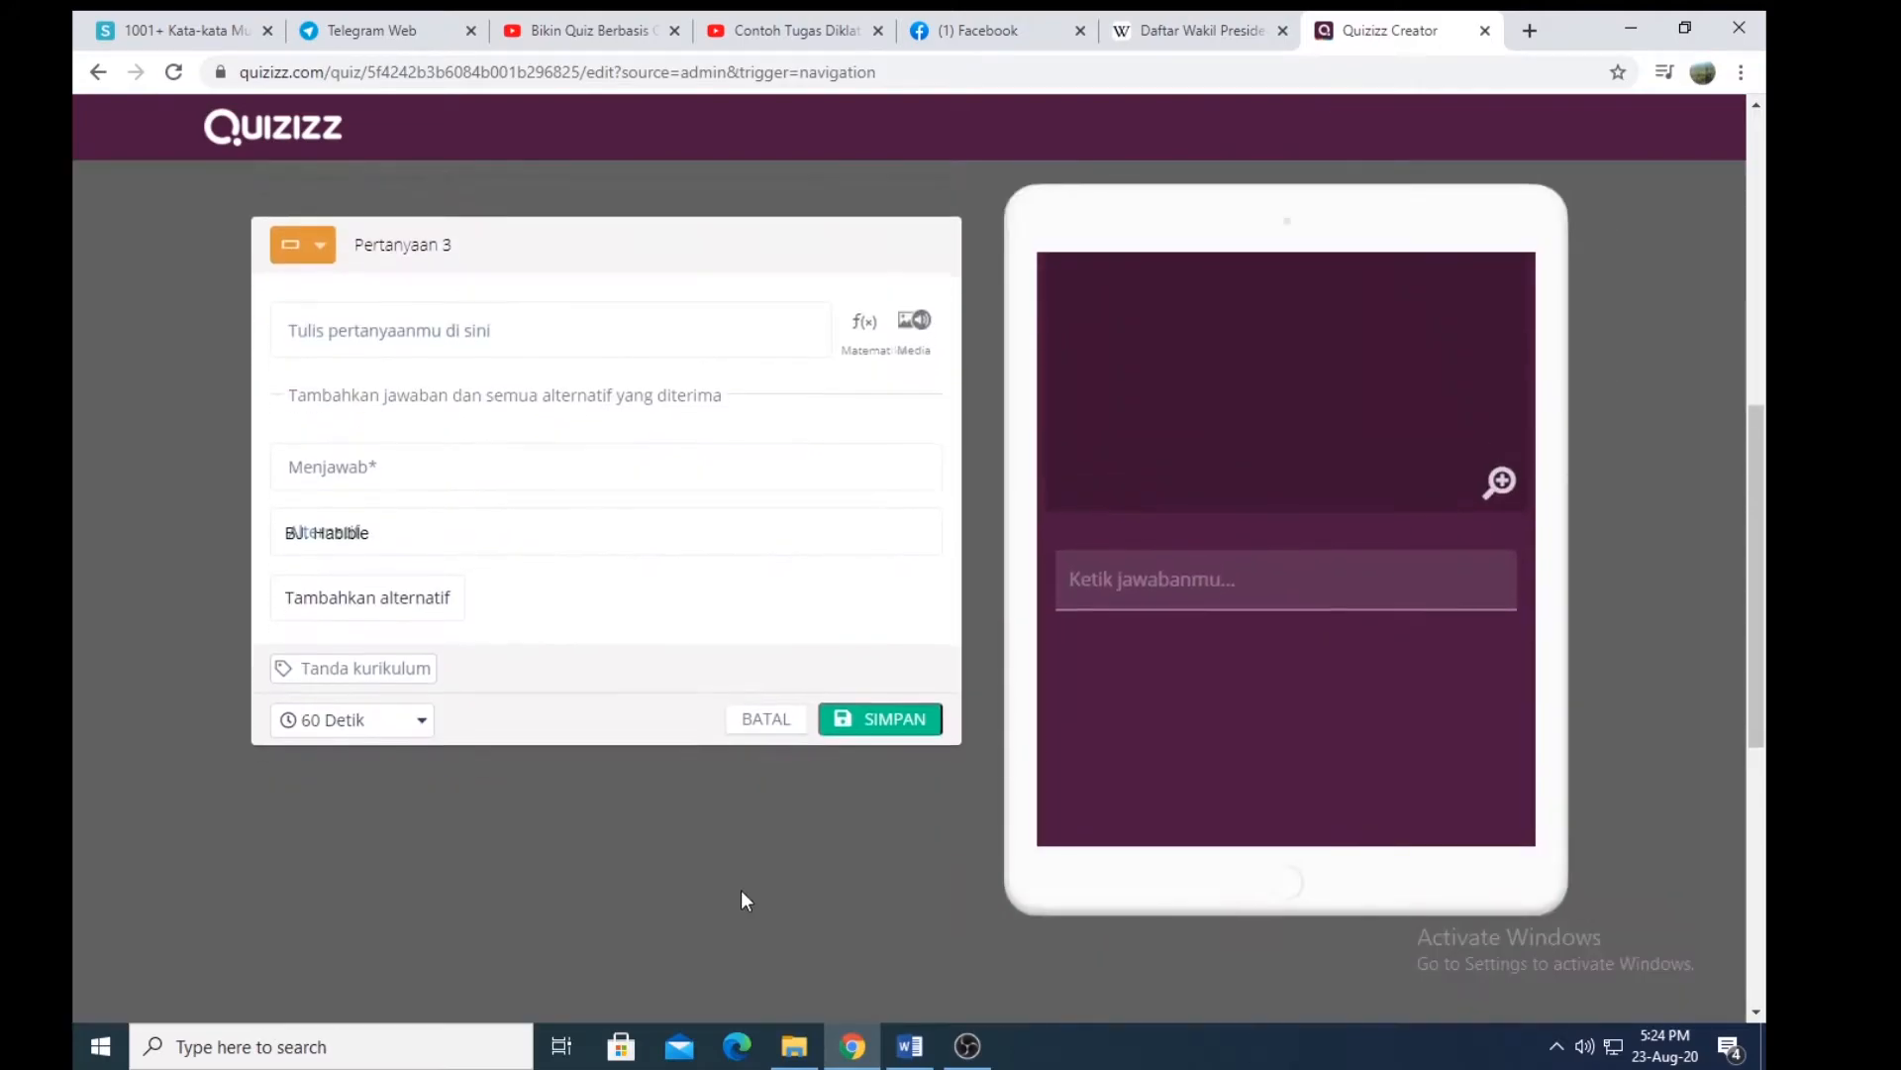
Step: Write the text of question 3 as "Kota .................. Merupakan Ibu Kota Dari Provinsi Sumatera Utara."
left_click(458, 301)
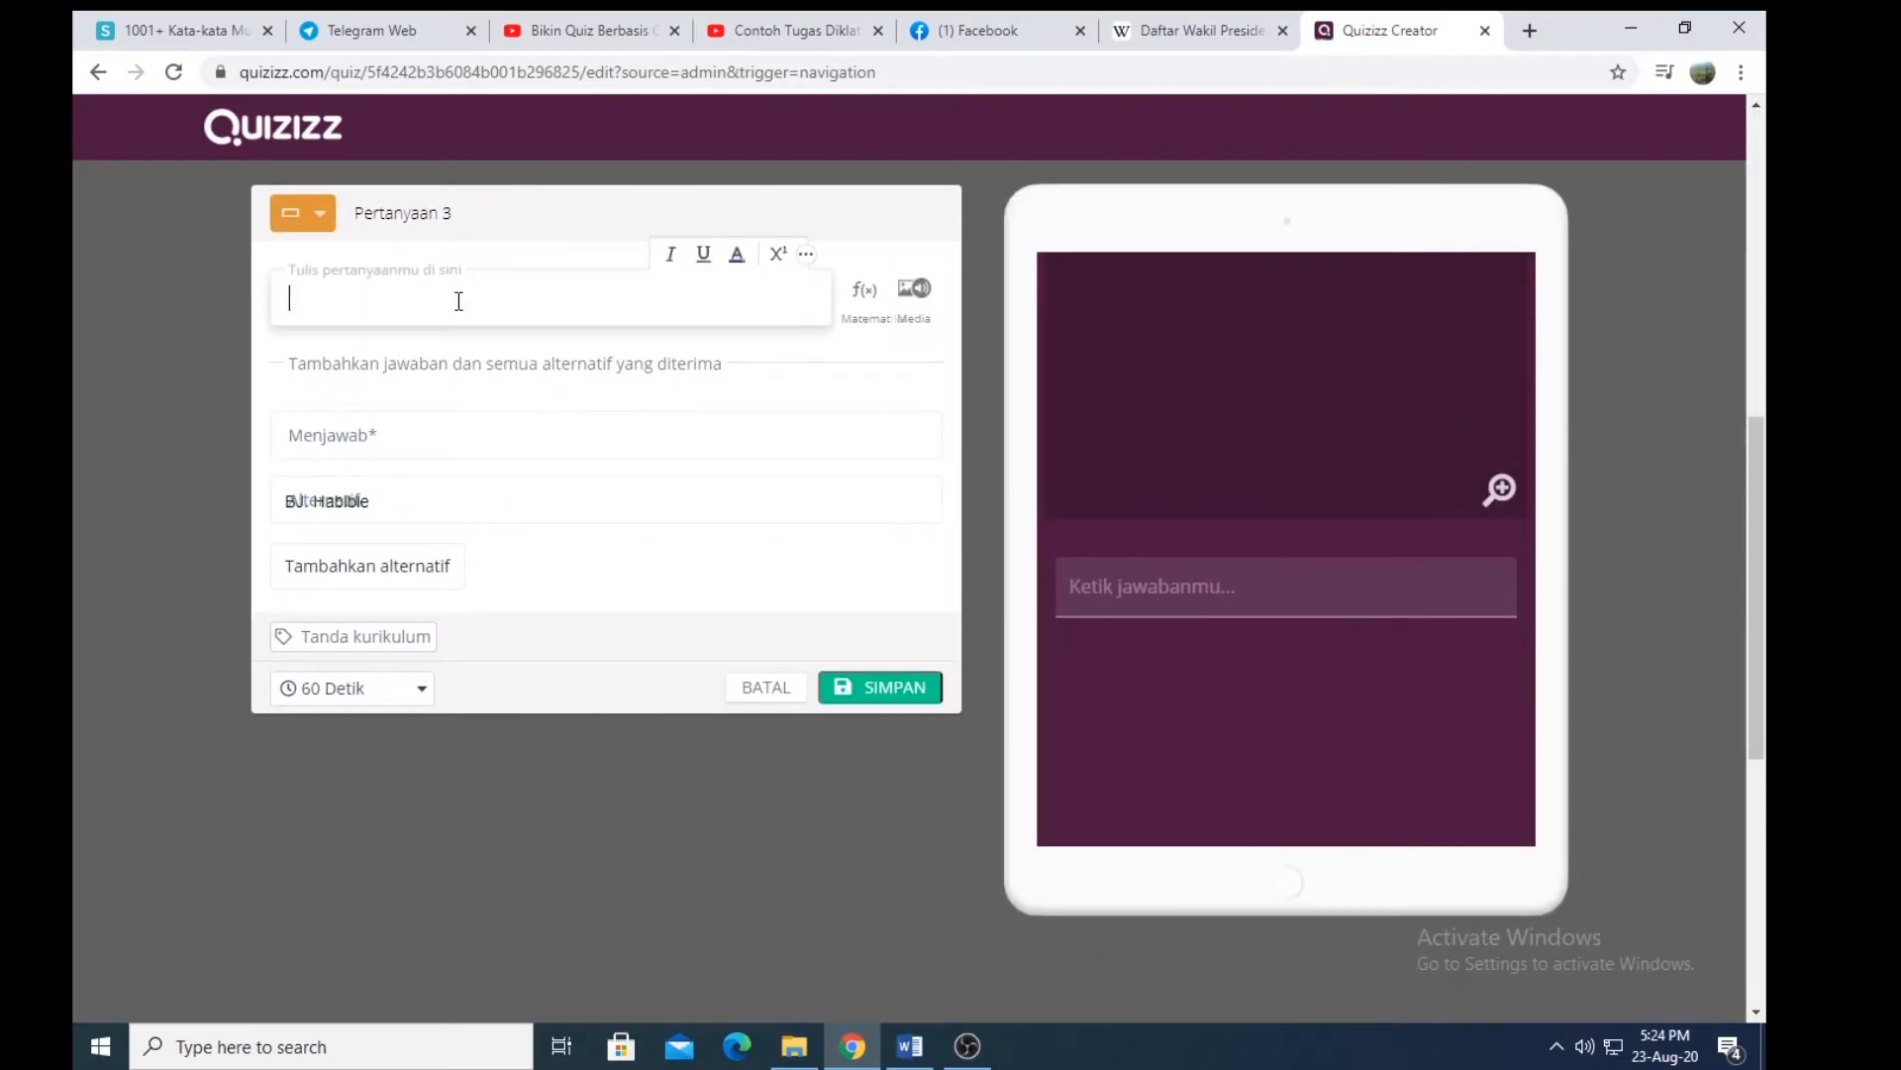
type("Kota .................. Merupakan")
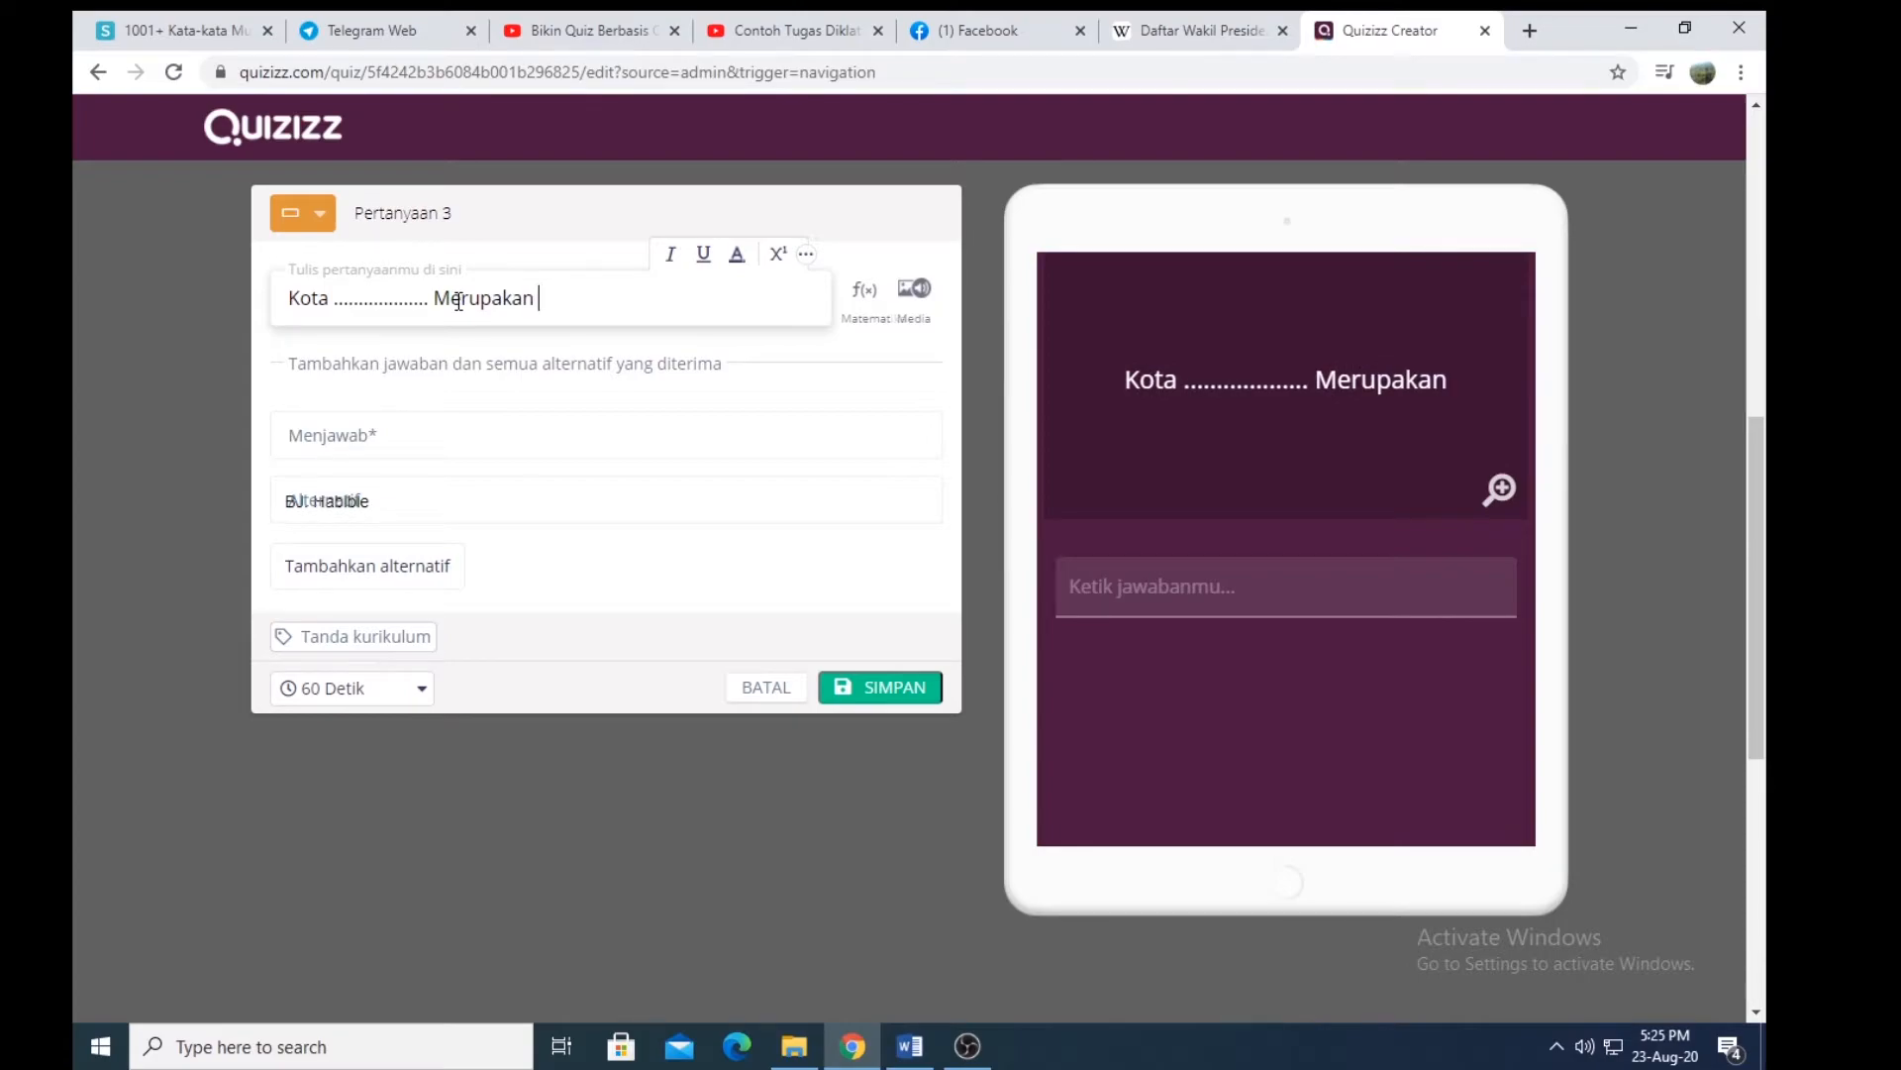
type(" Ibu")
type(" Kota")
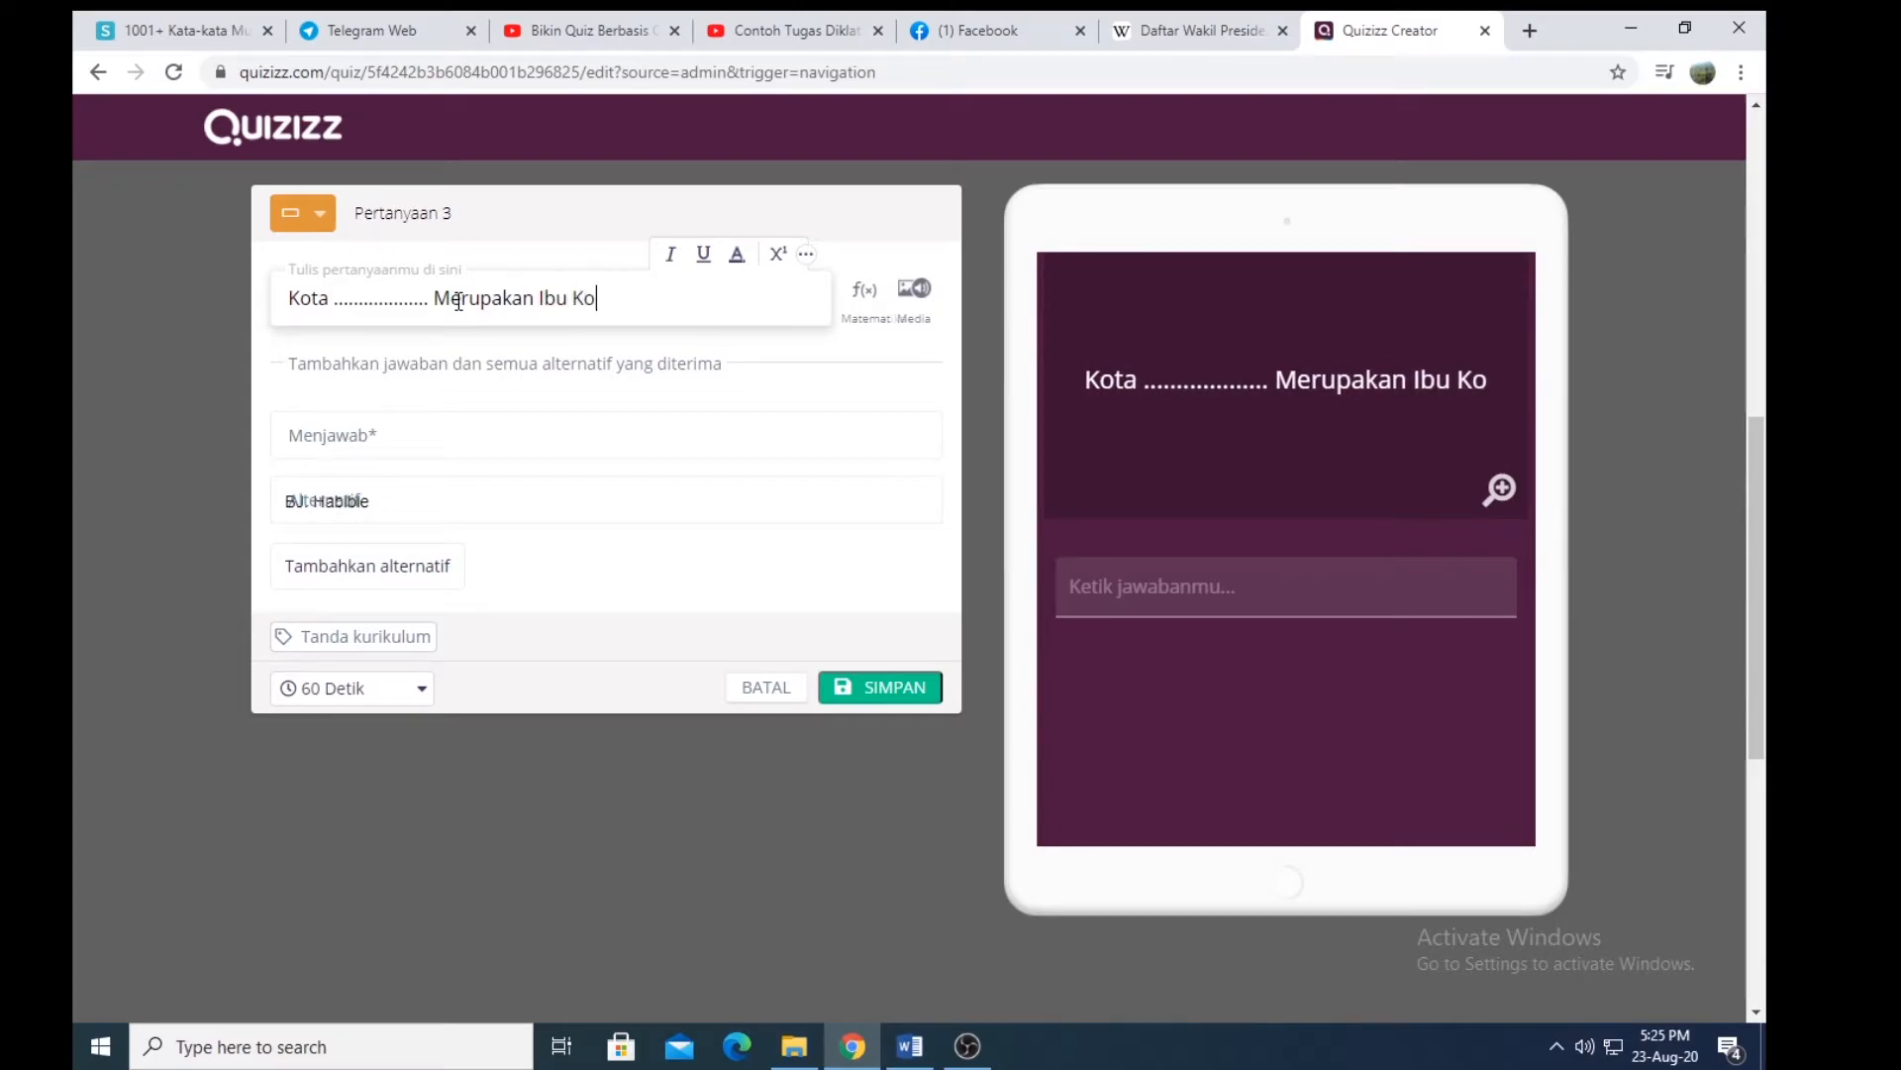
type(" Dari")
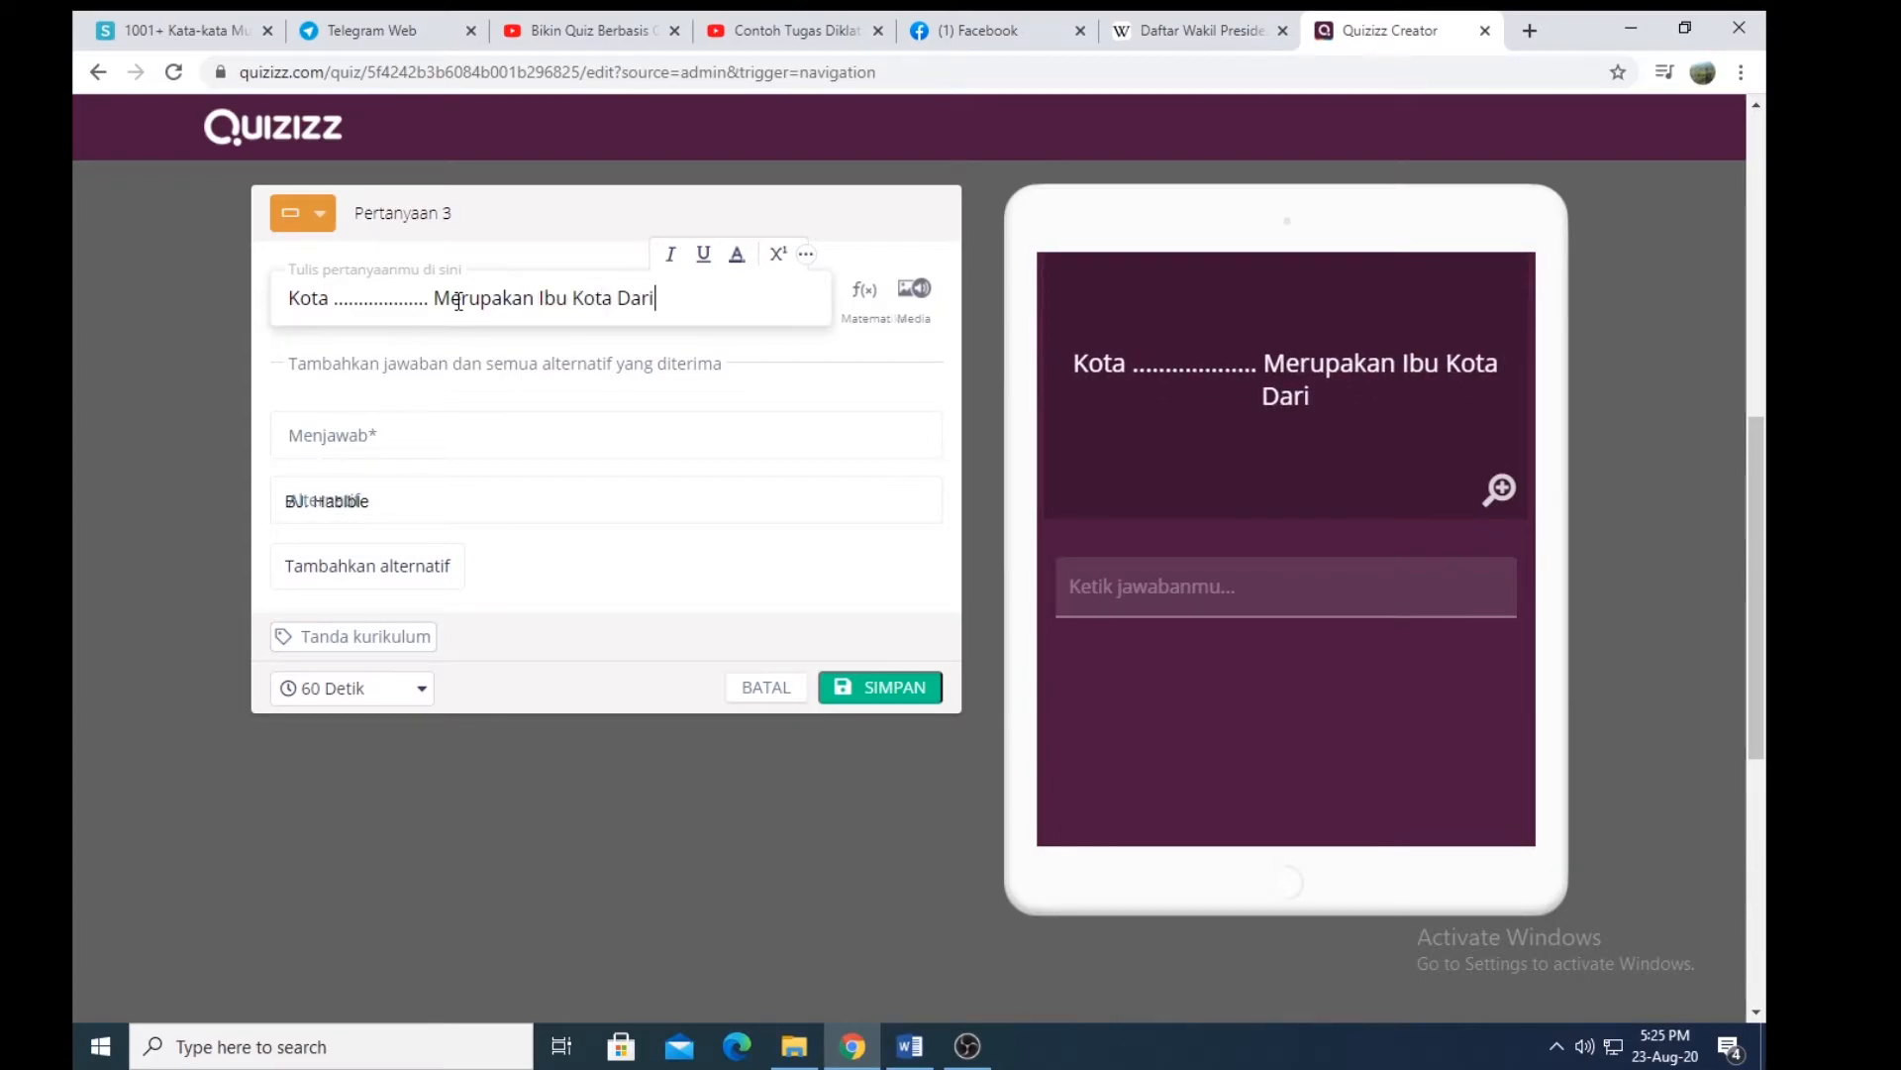
type(" Provinsi Sumat")
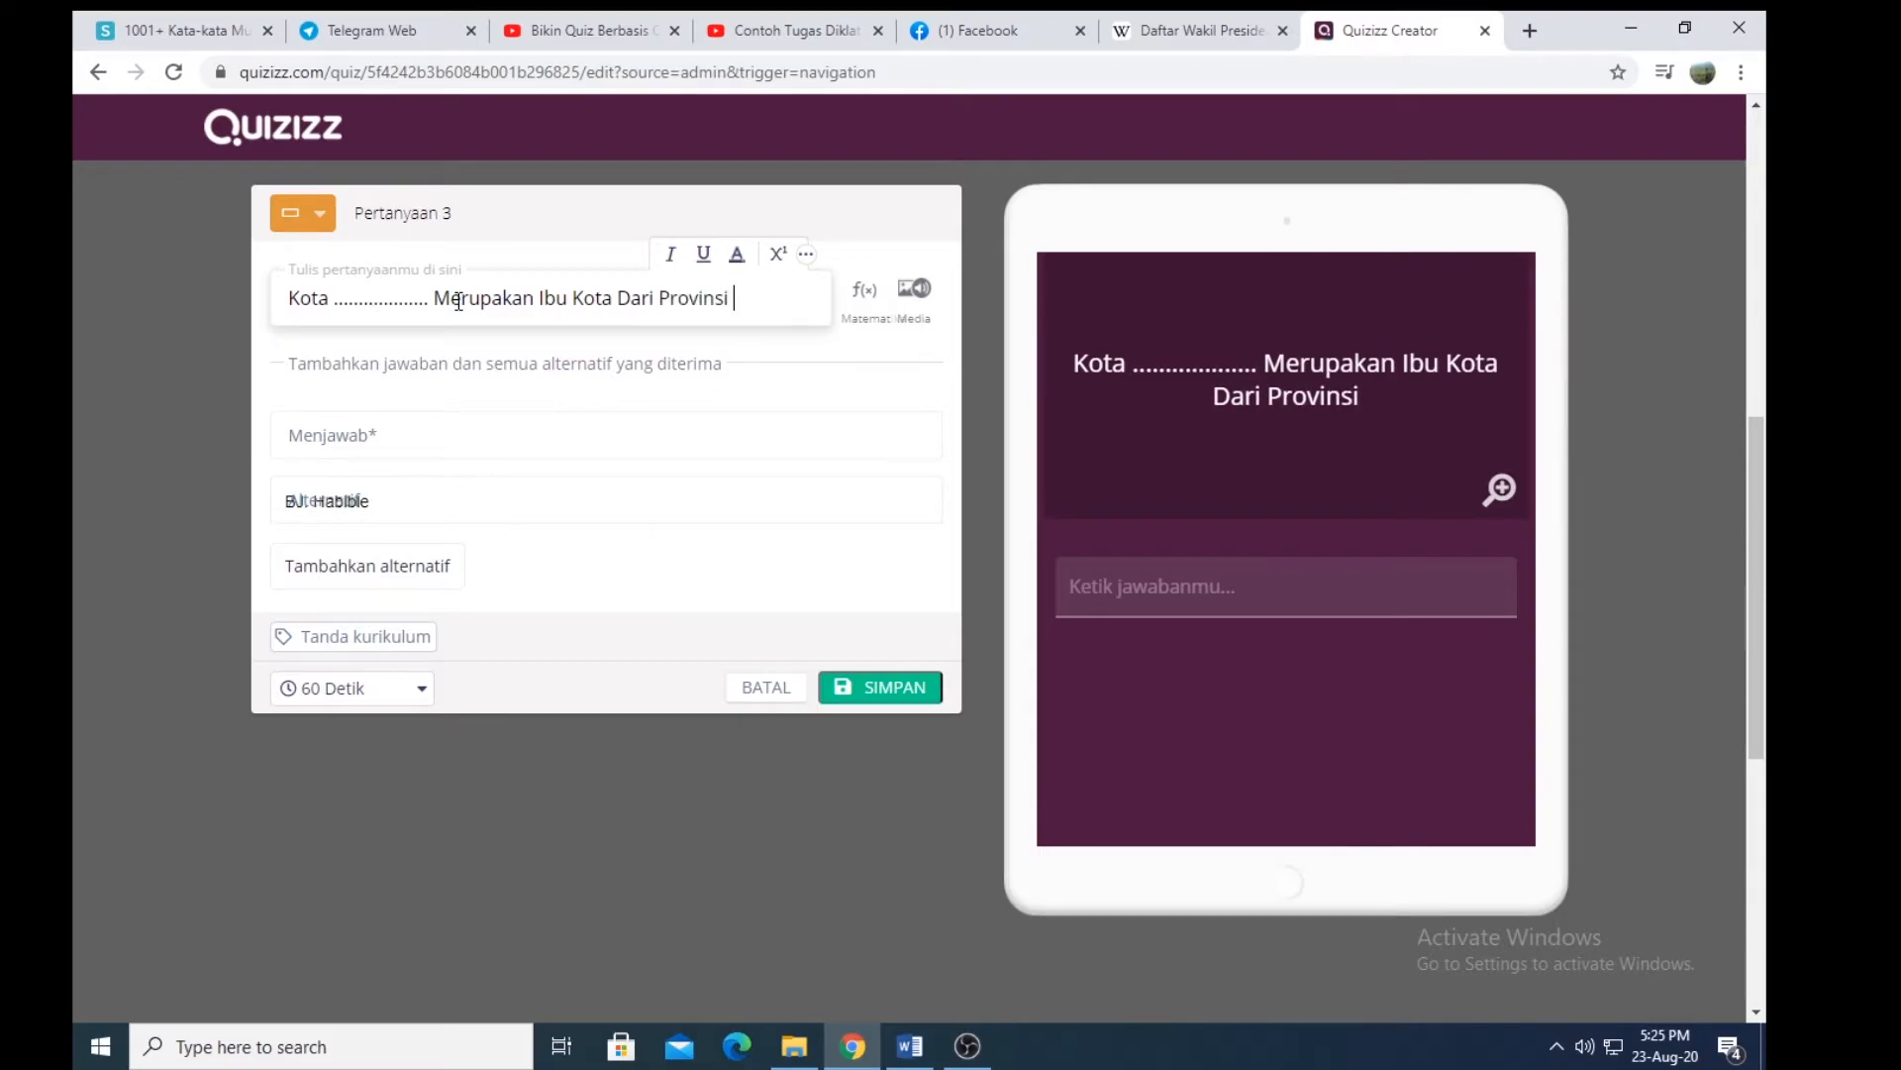
type("era")
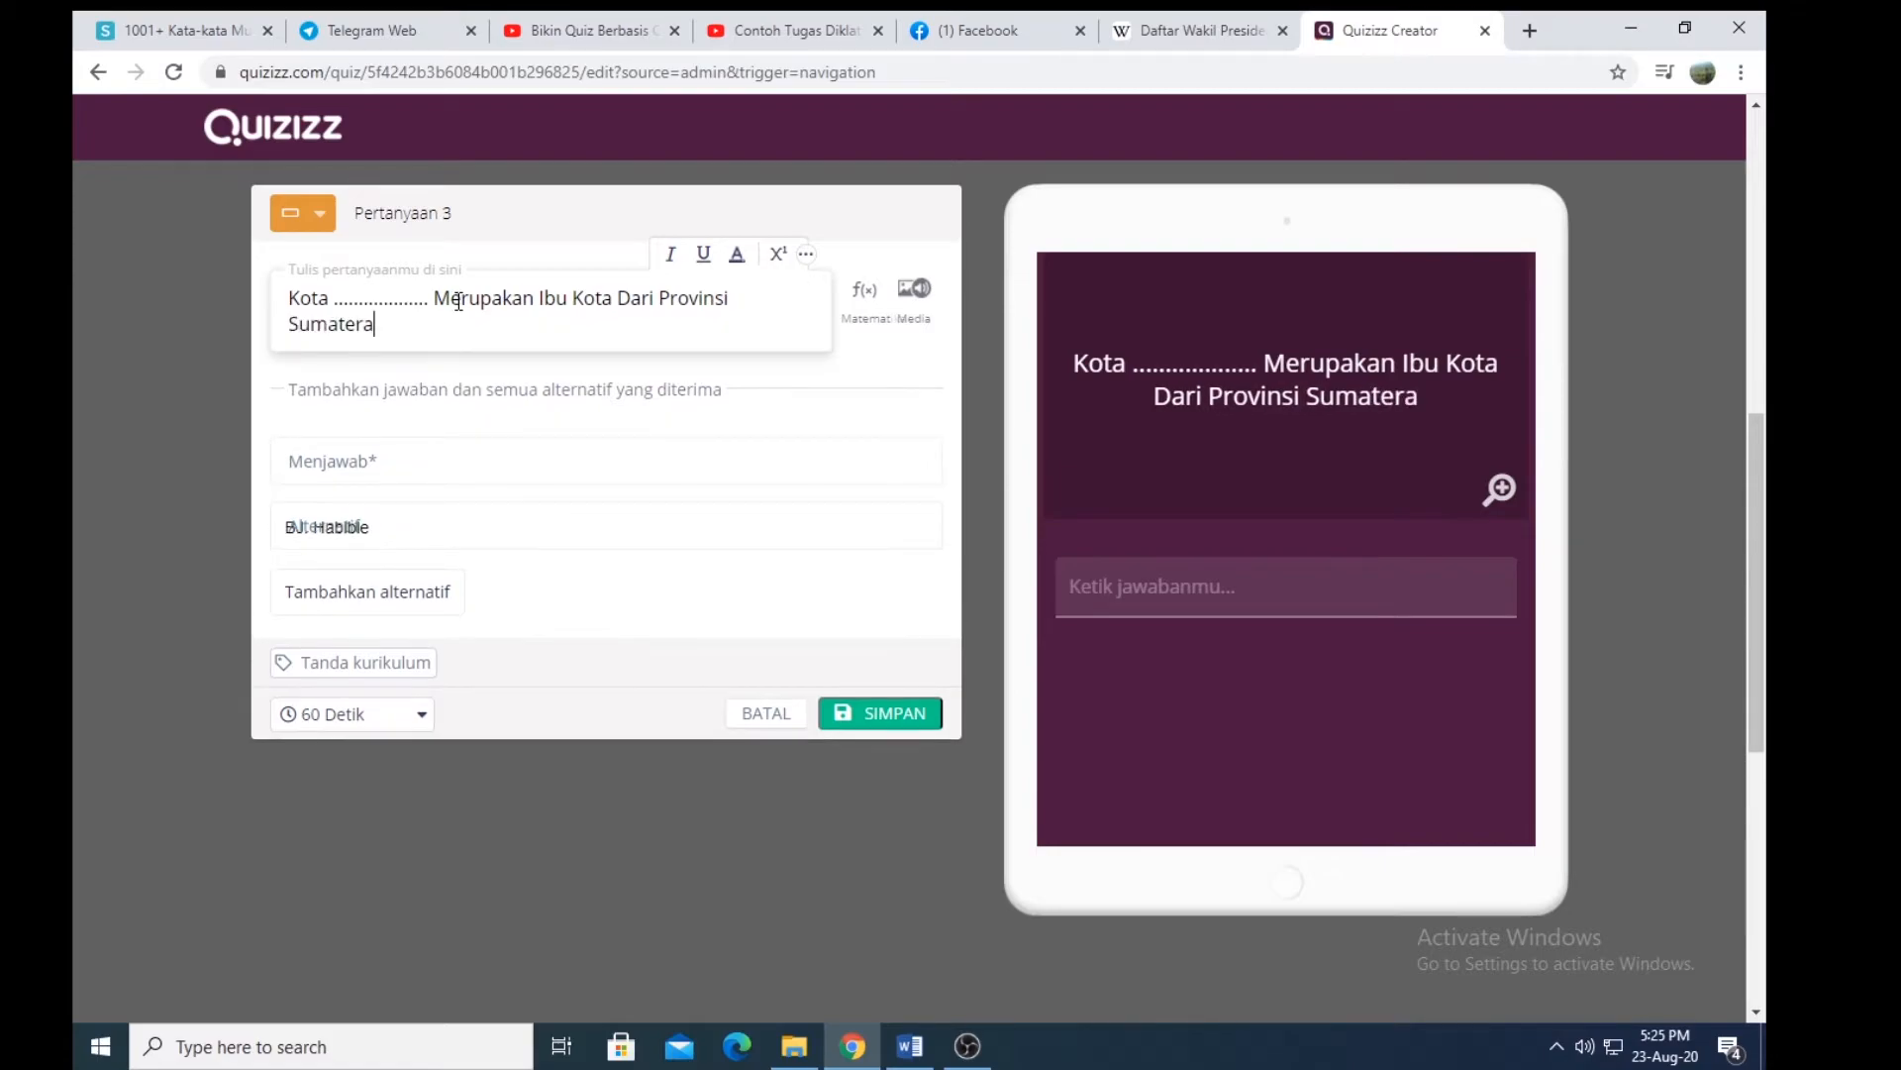
type(" UtARA")
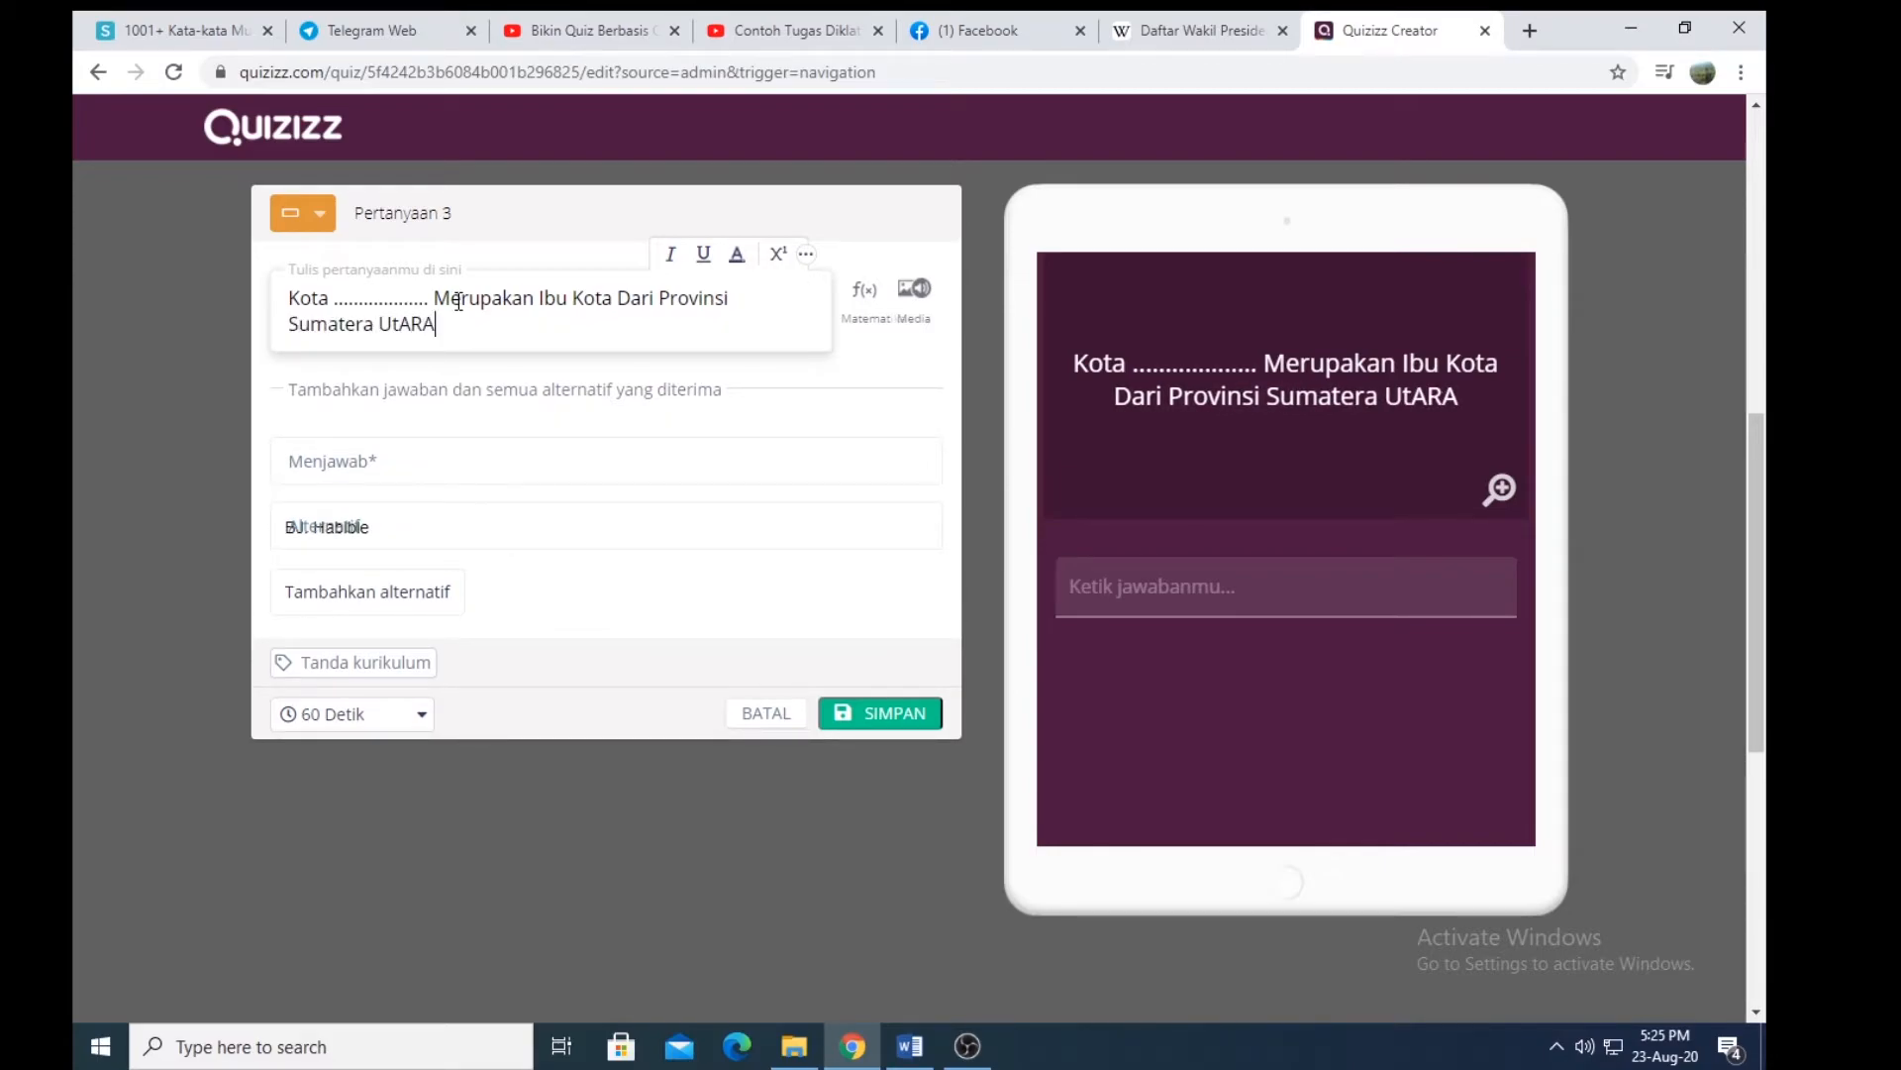
key("BackSpace")
key("BackSpace")
key("BackSpace")
type("a")
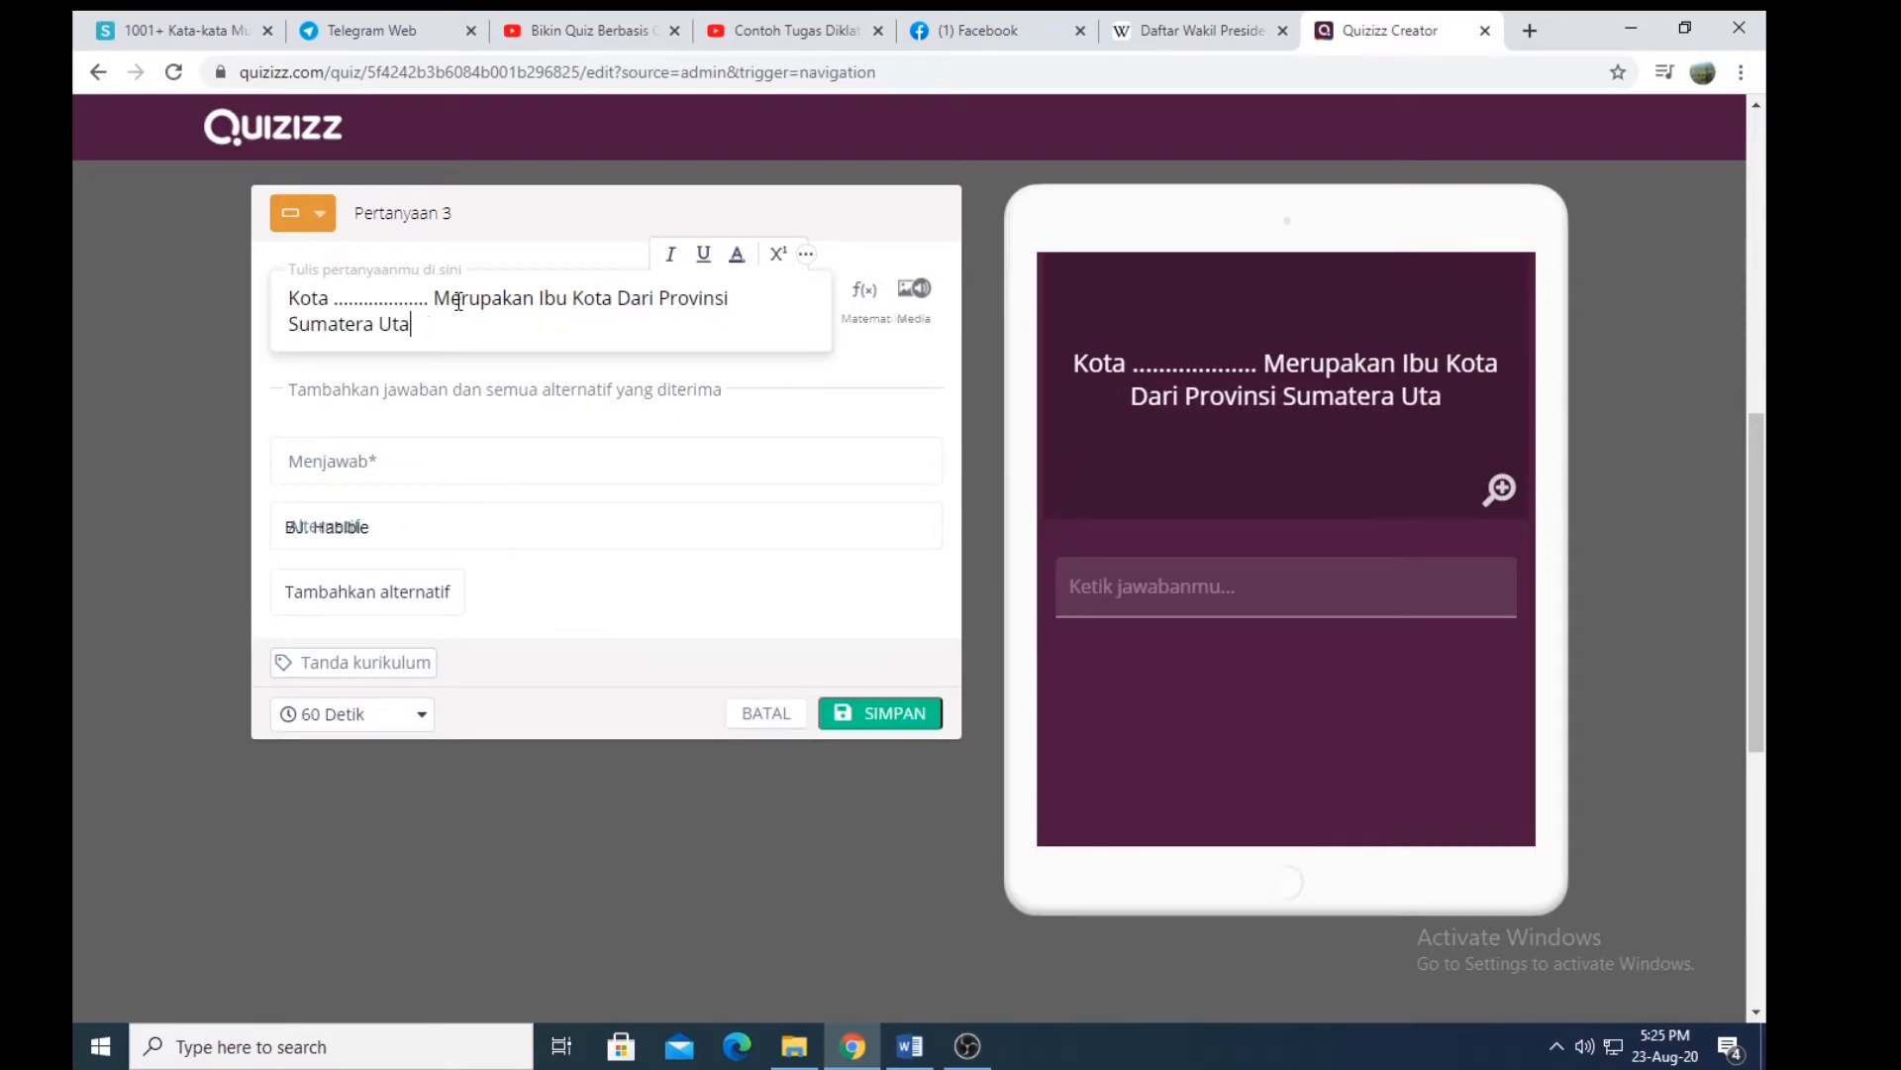
type("ra")
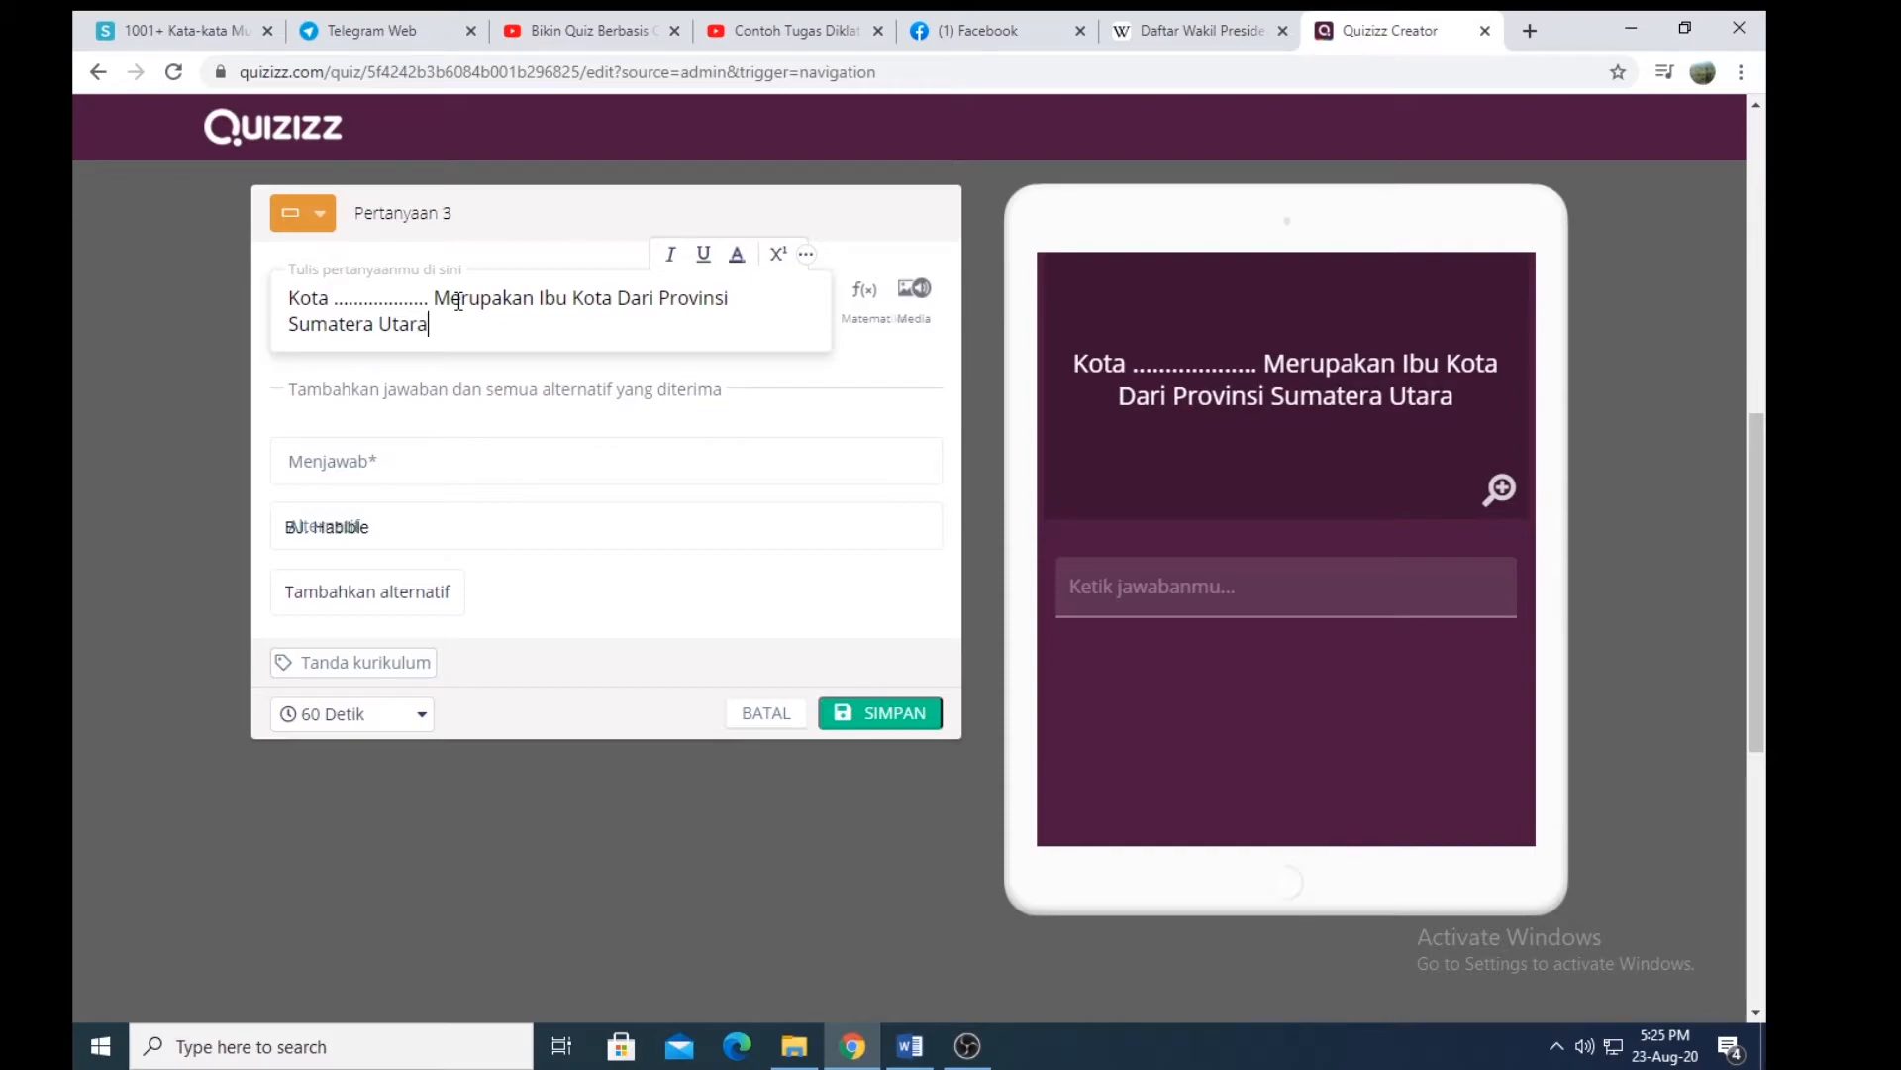
type(".")
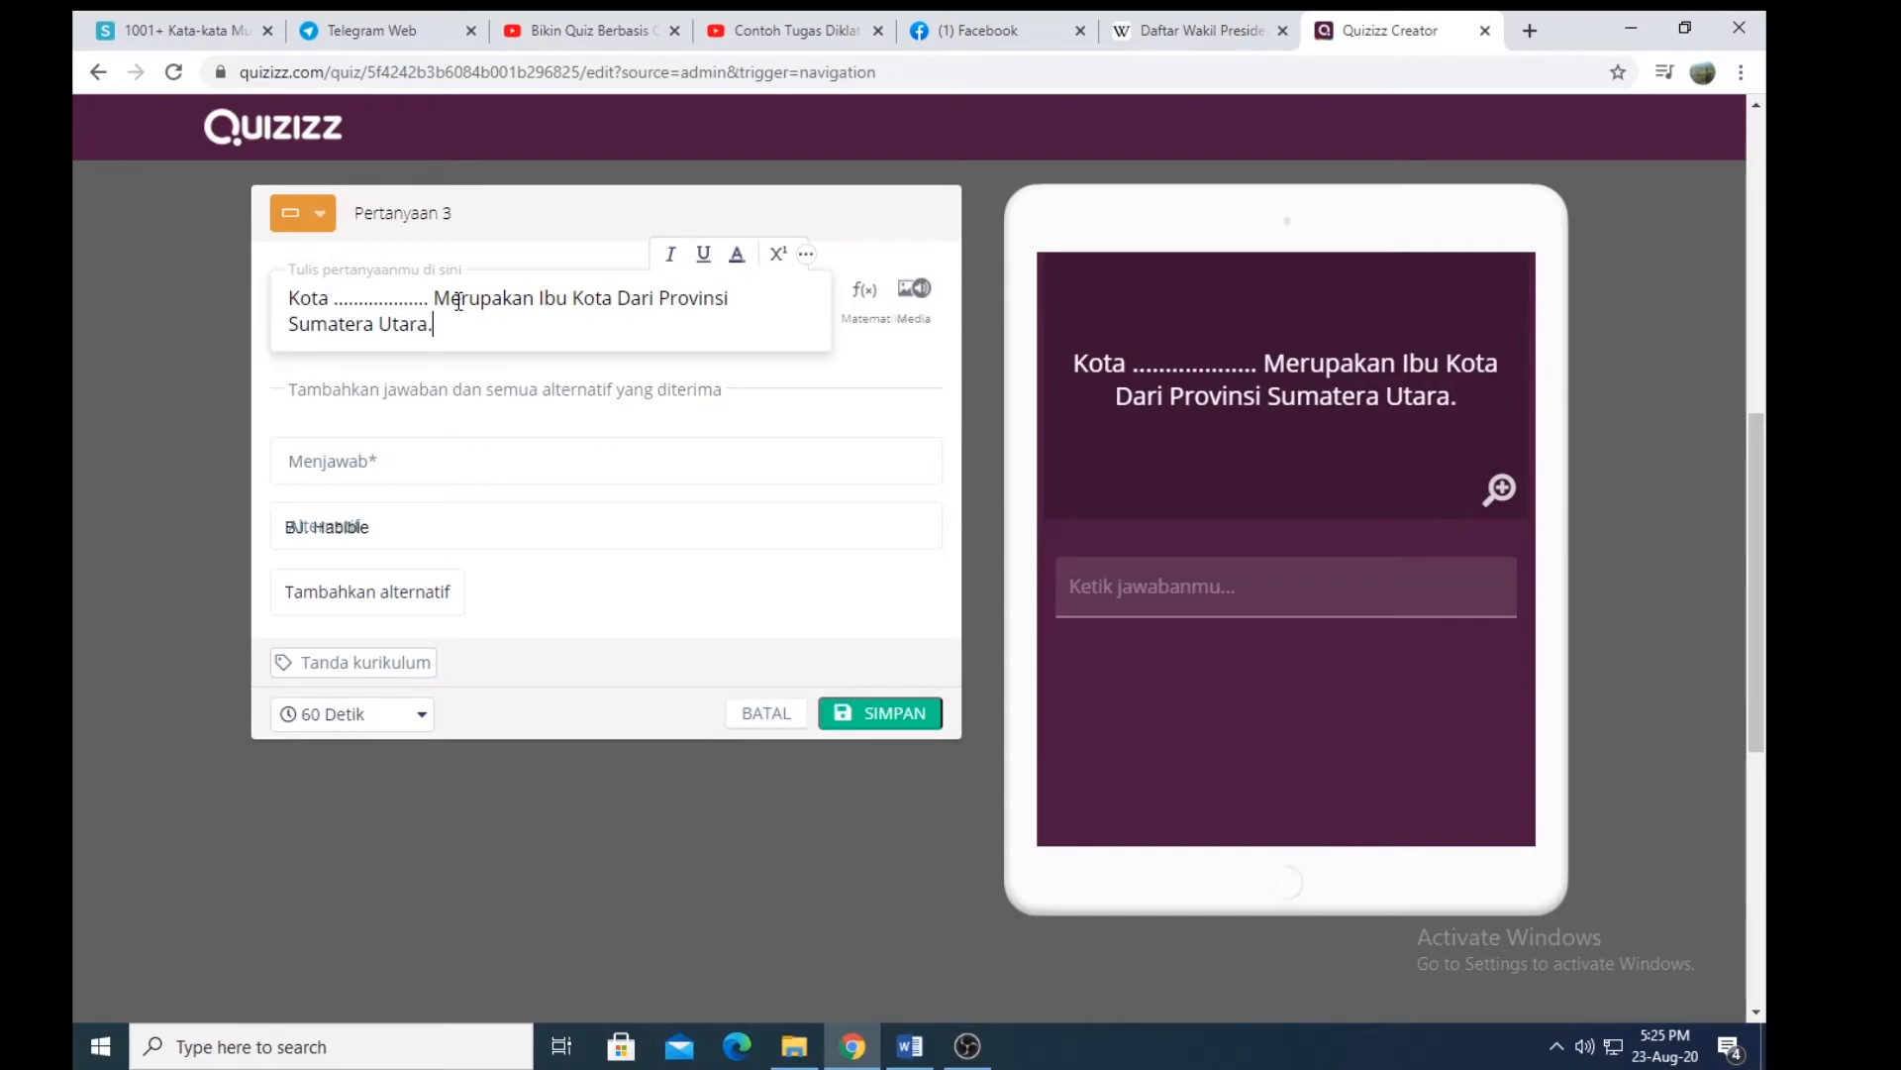
Step: Enter "Medan" as the main accepted answer of question 3
left_click(411, 461)
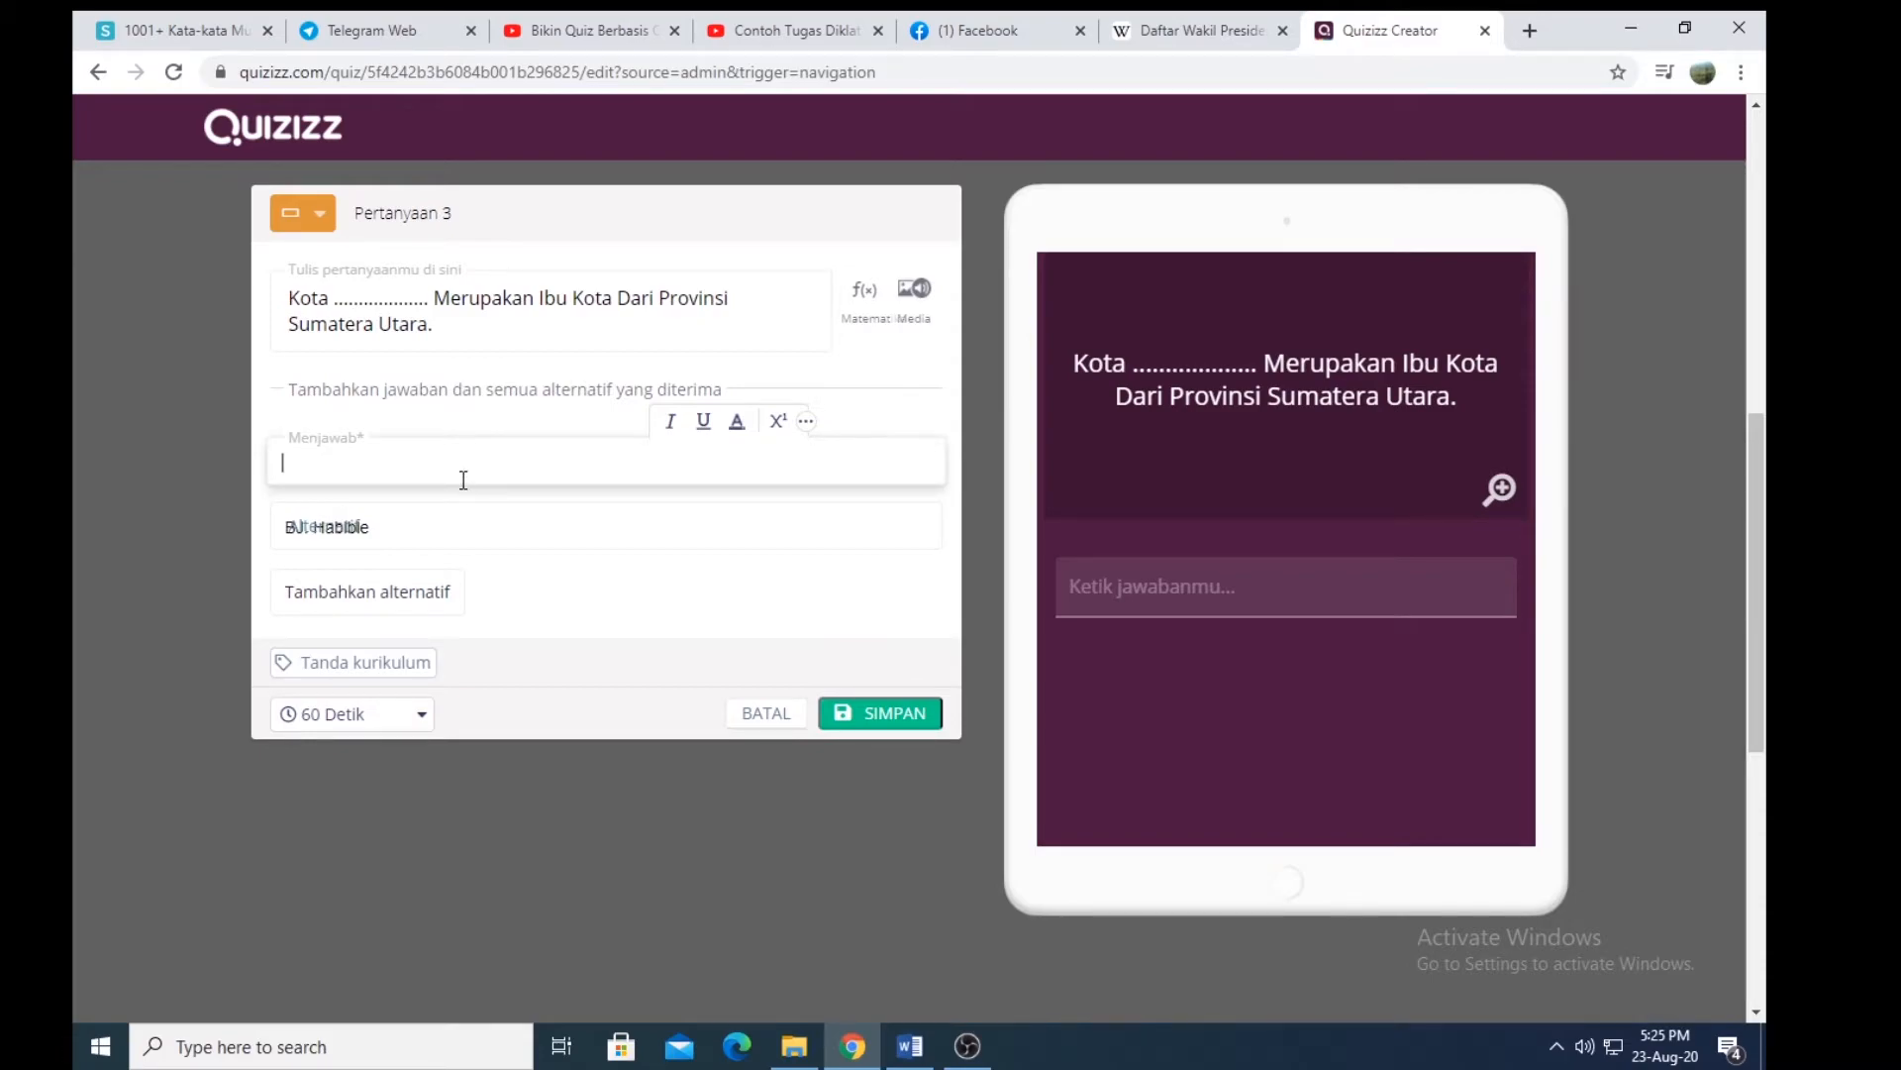
type("M")
type("ea")
type("an")
Step: Replace the prefilled alternative answer of question 3 with "medan" and add a second alternative "MEDAN"
scroll(465, 479, "down", 1)
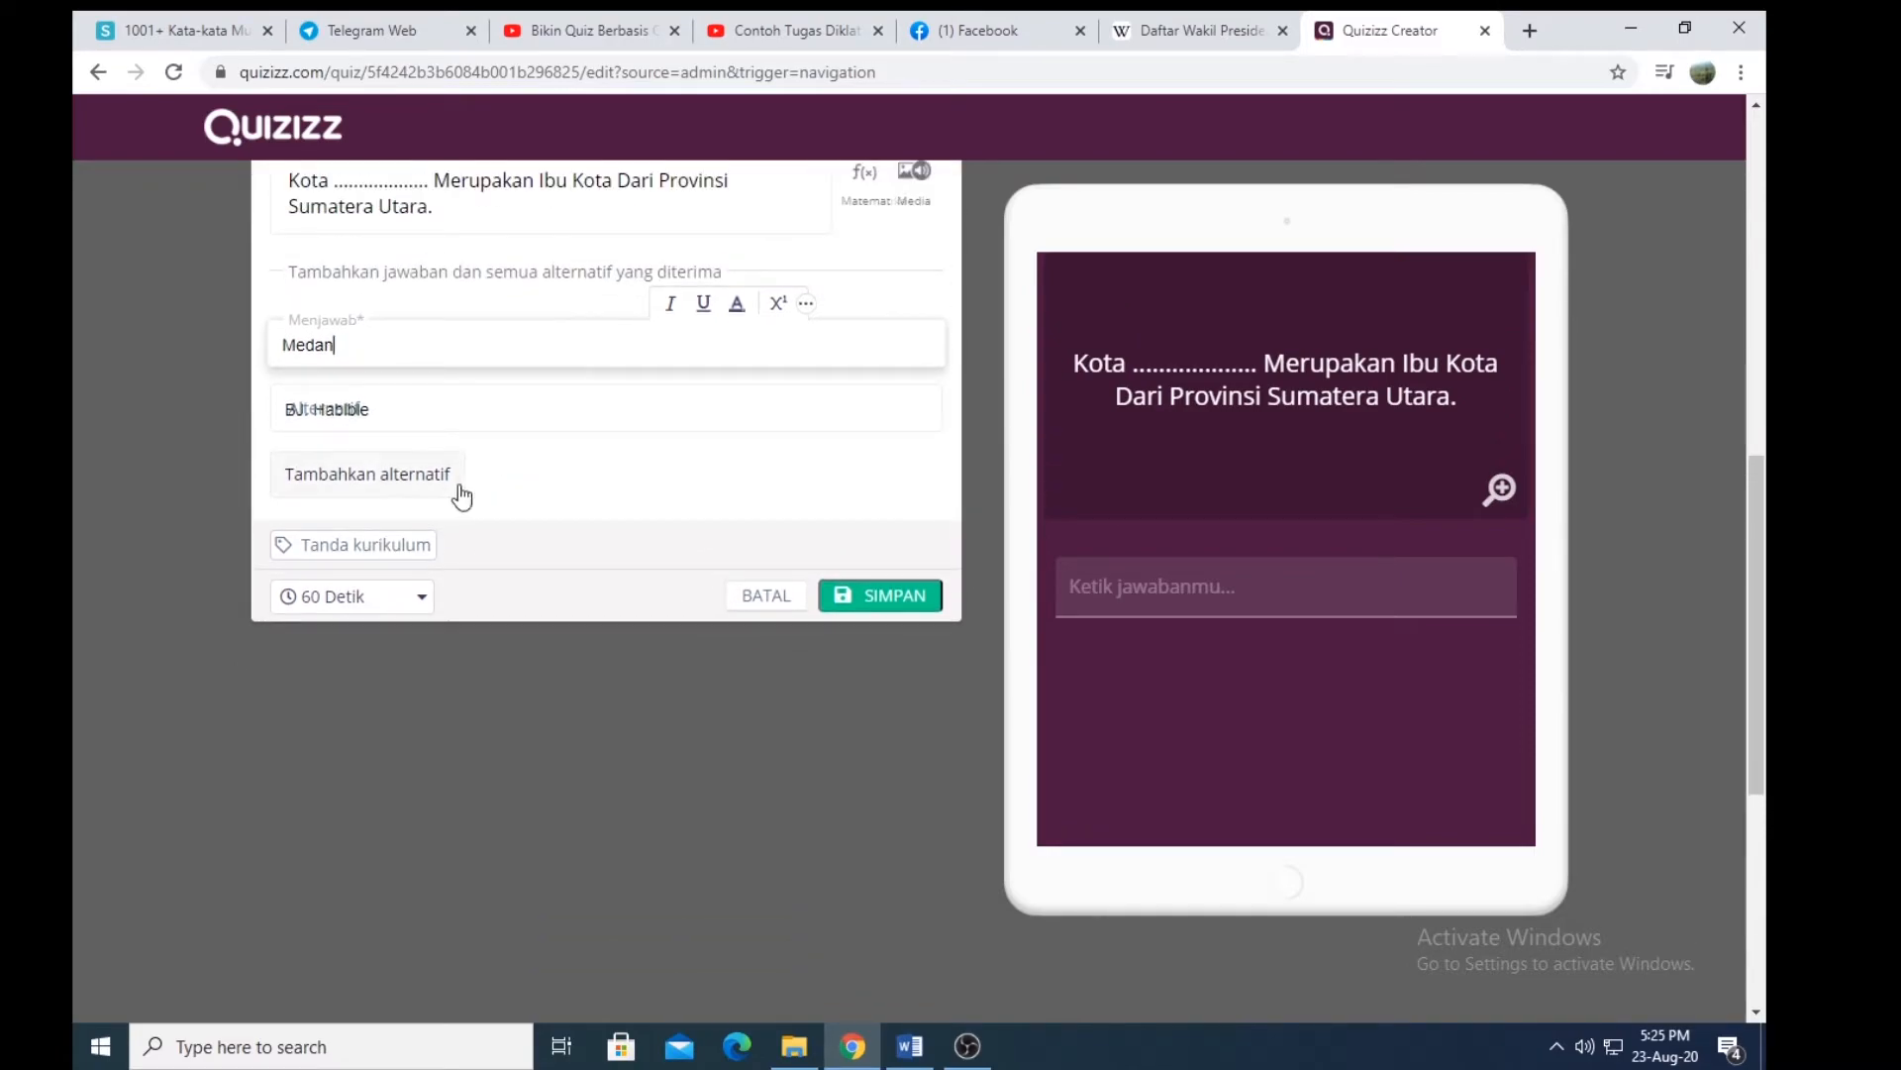
left_click(420, 416)
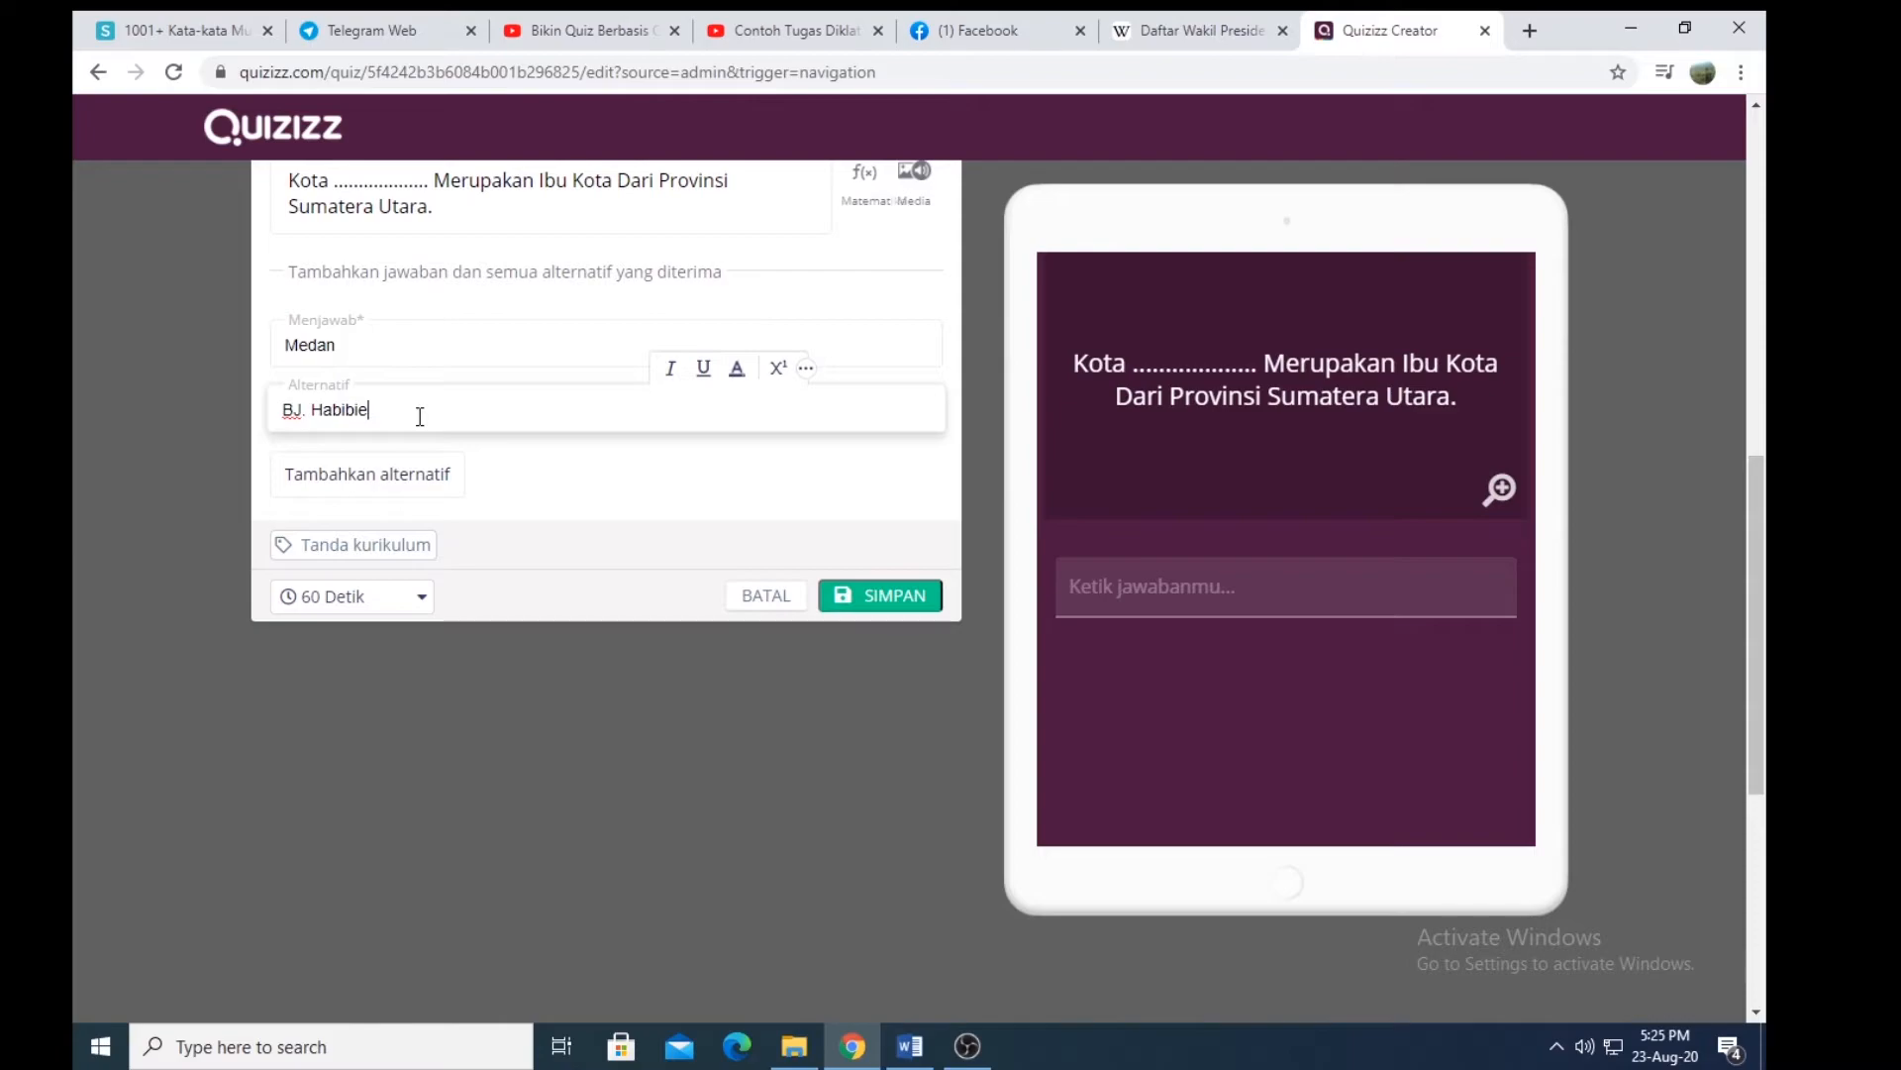
key("BackSpace")
key("BackSpace")
key("BackSpace")
key("BackSpace")
key("BackSpace")
key("BackSpace")
key("BackSpace")
key("BackSpace")
key("BackSpace")
key("BackSpace")
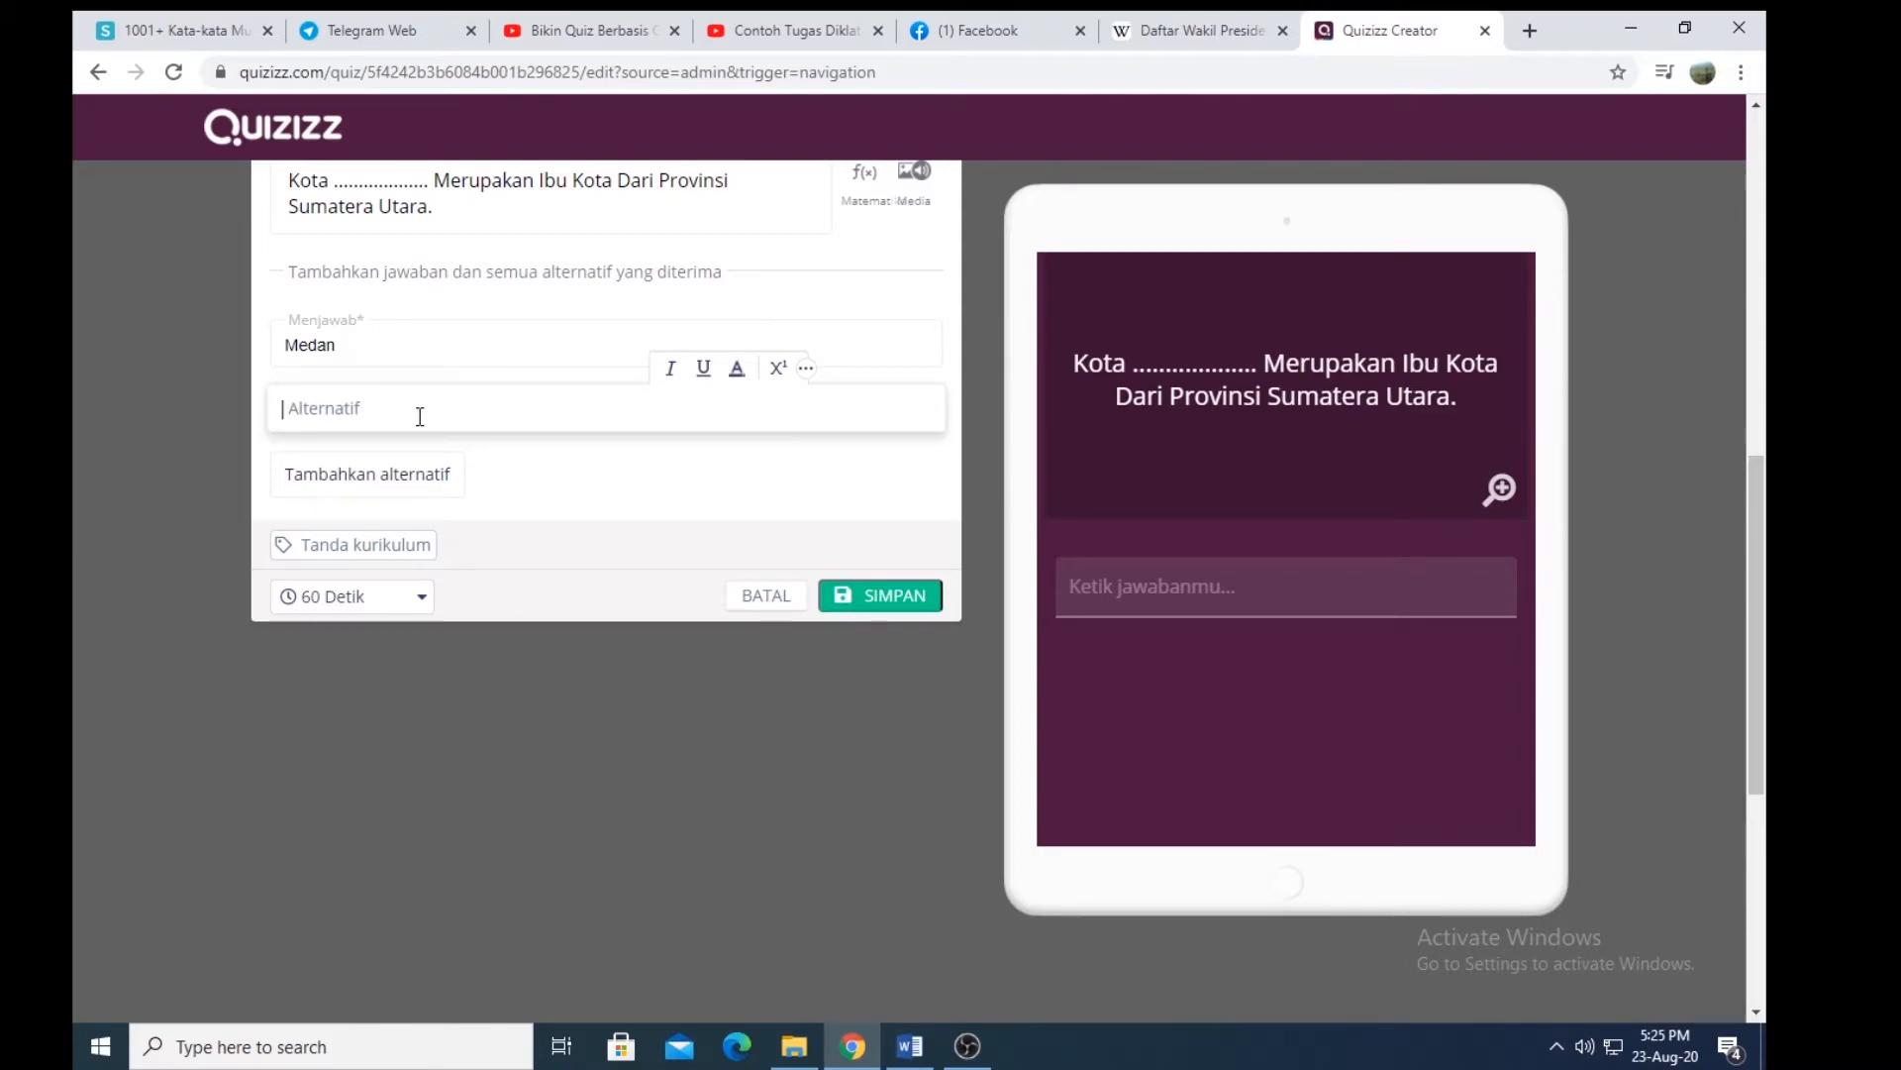
type("medan")
left_click(347, 483)
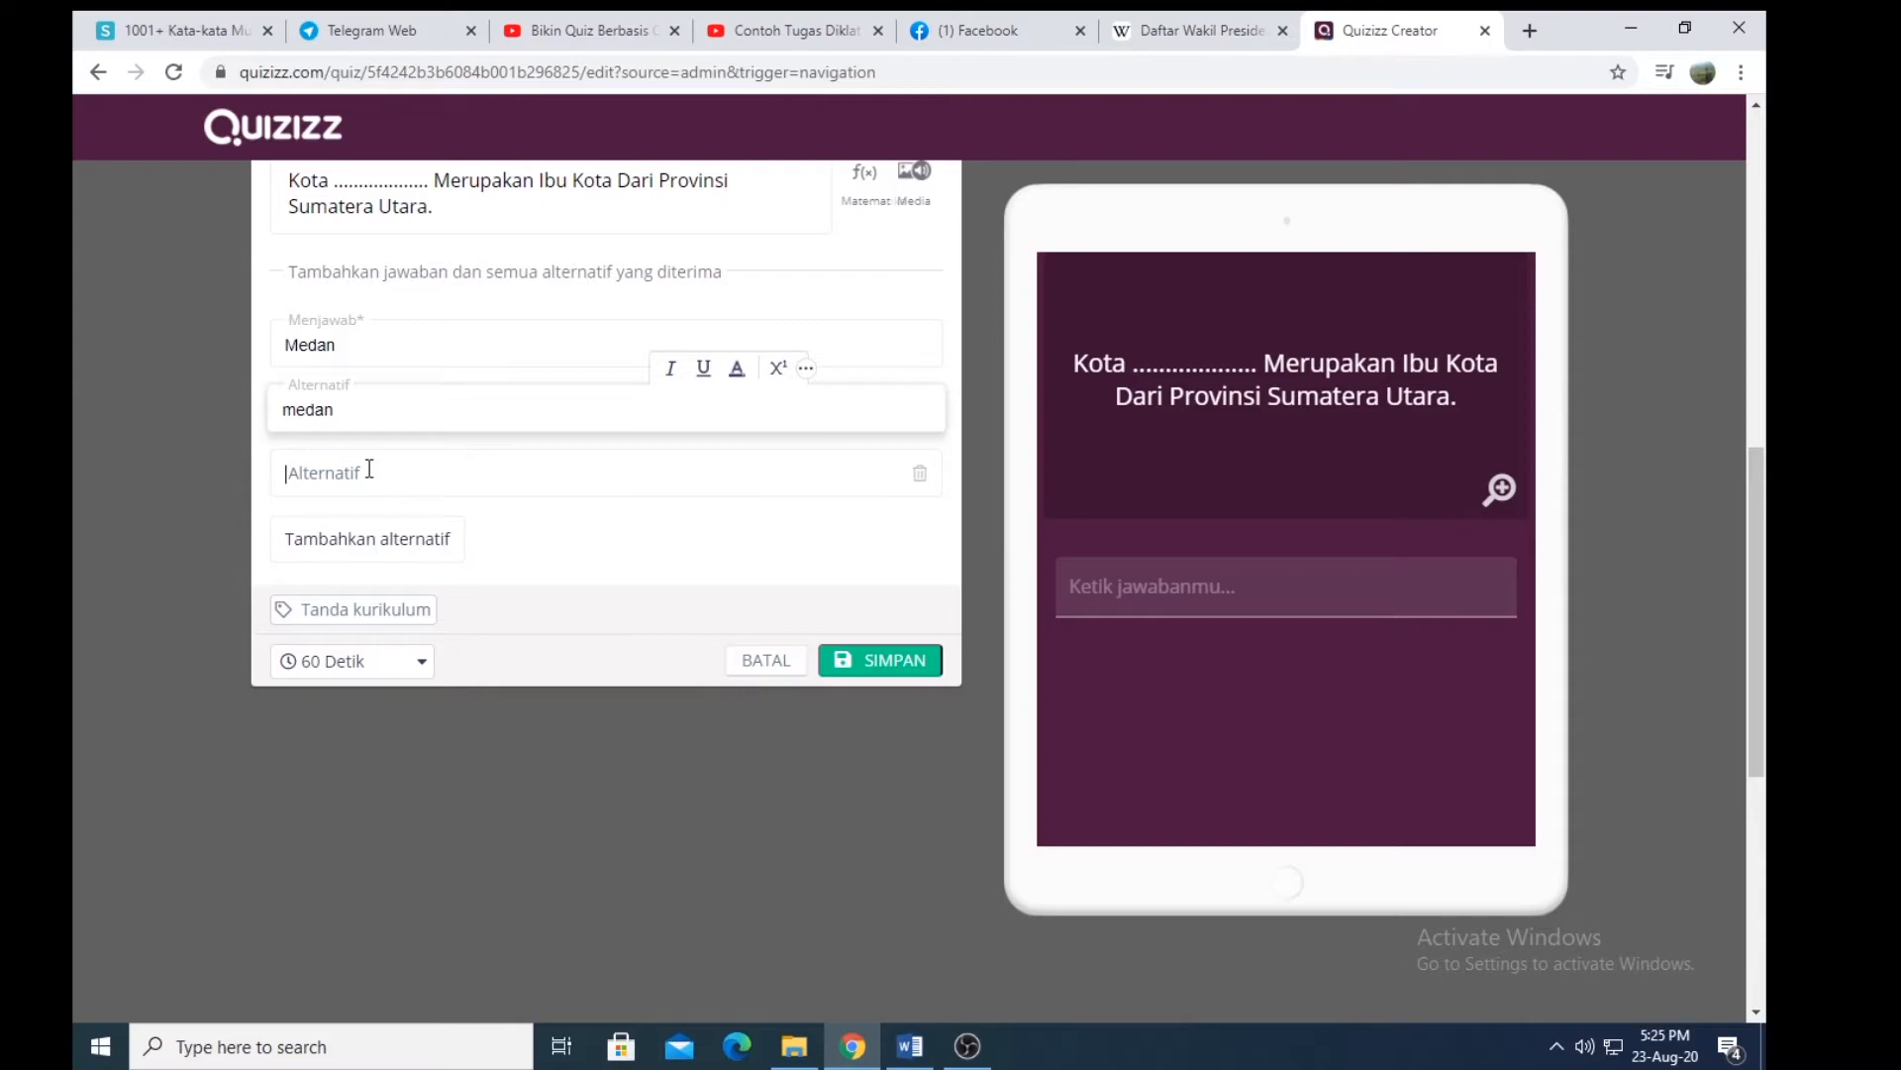
type("MEDAN")
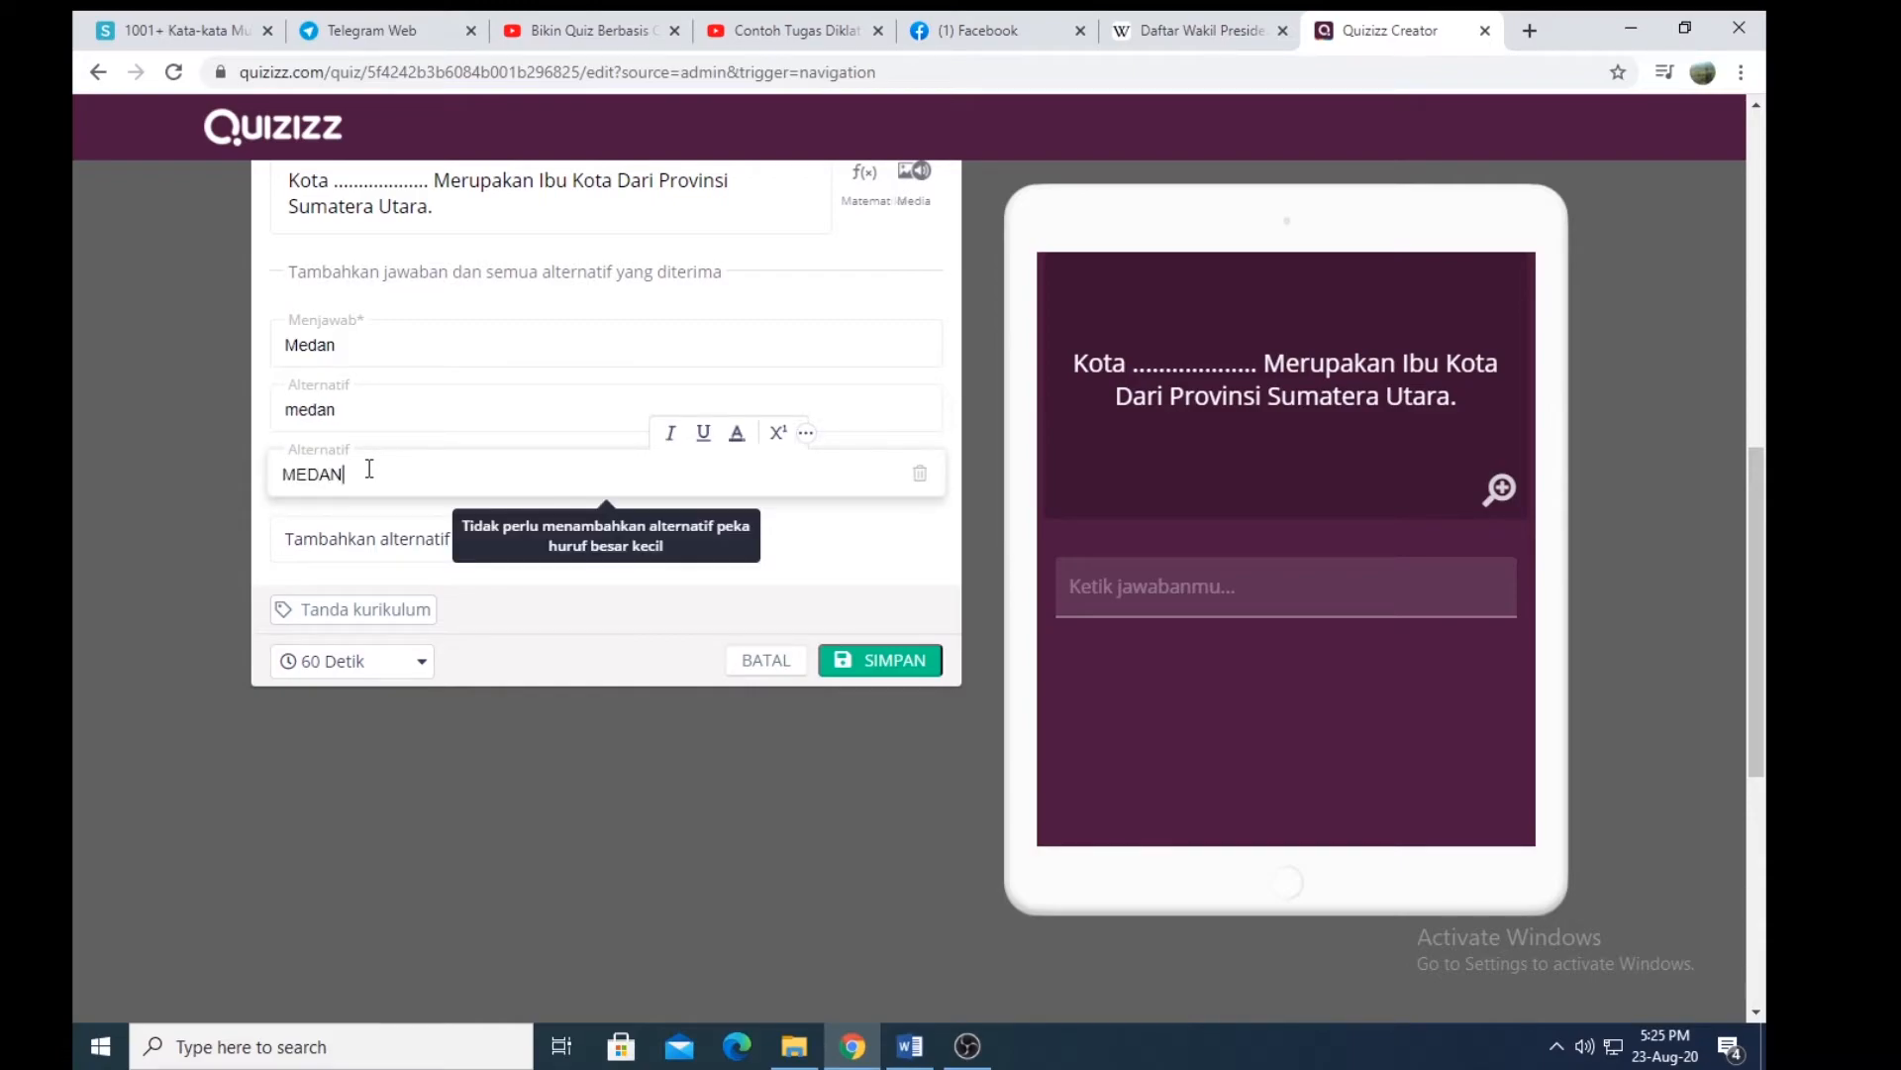
Step: Set the time limit of question 3 to 30 seconds (30 Detik) and save the question
scroll(508, 408, "up", 2)
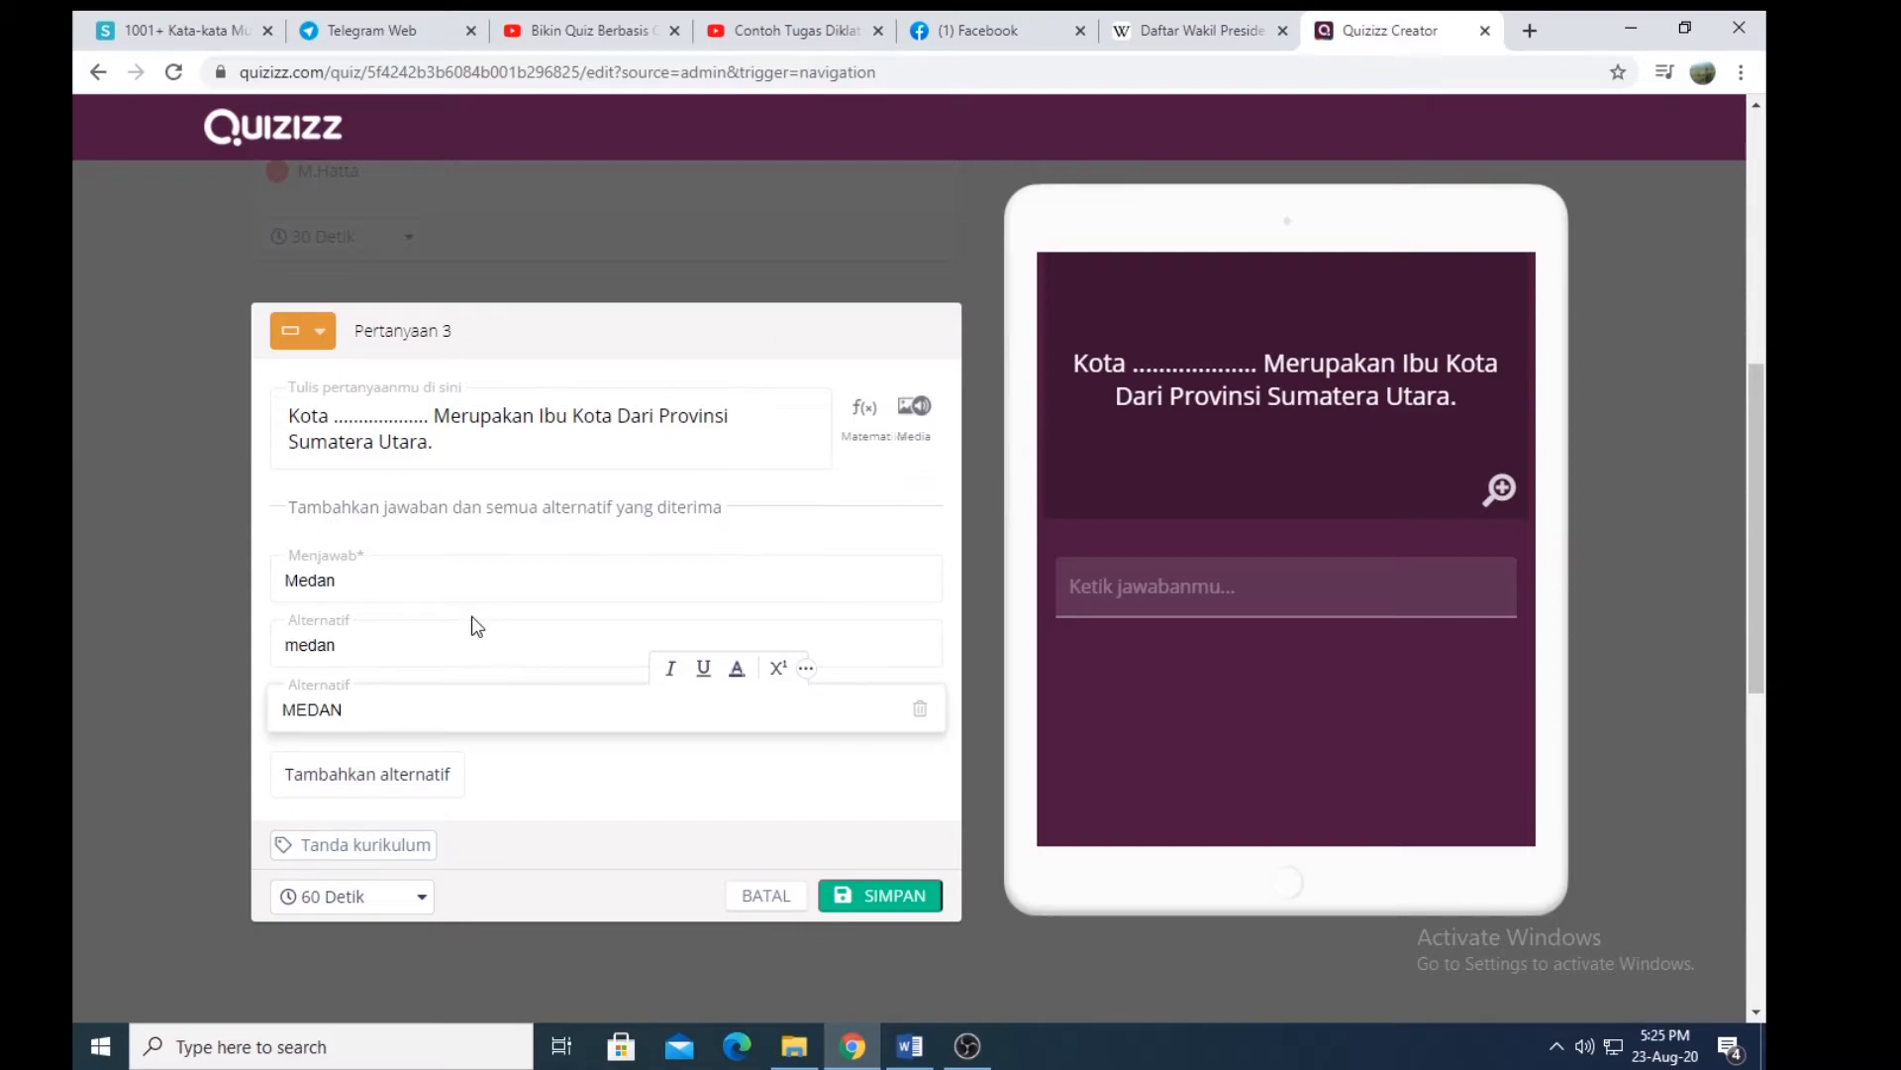
scroll(473, 624, "down", 1)
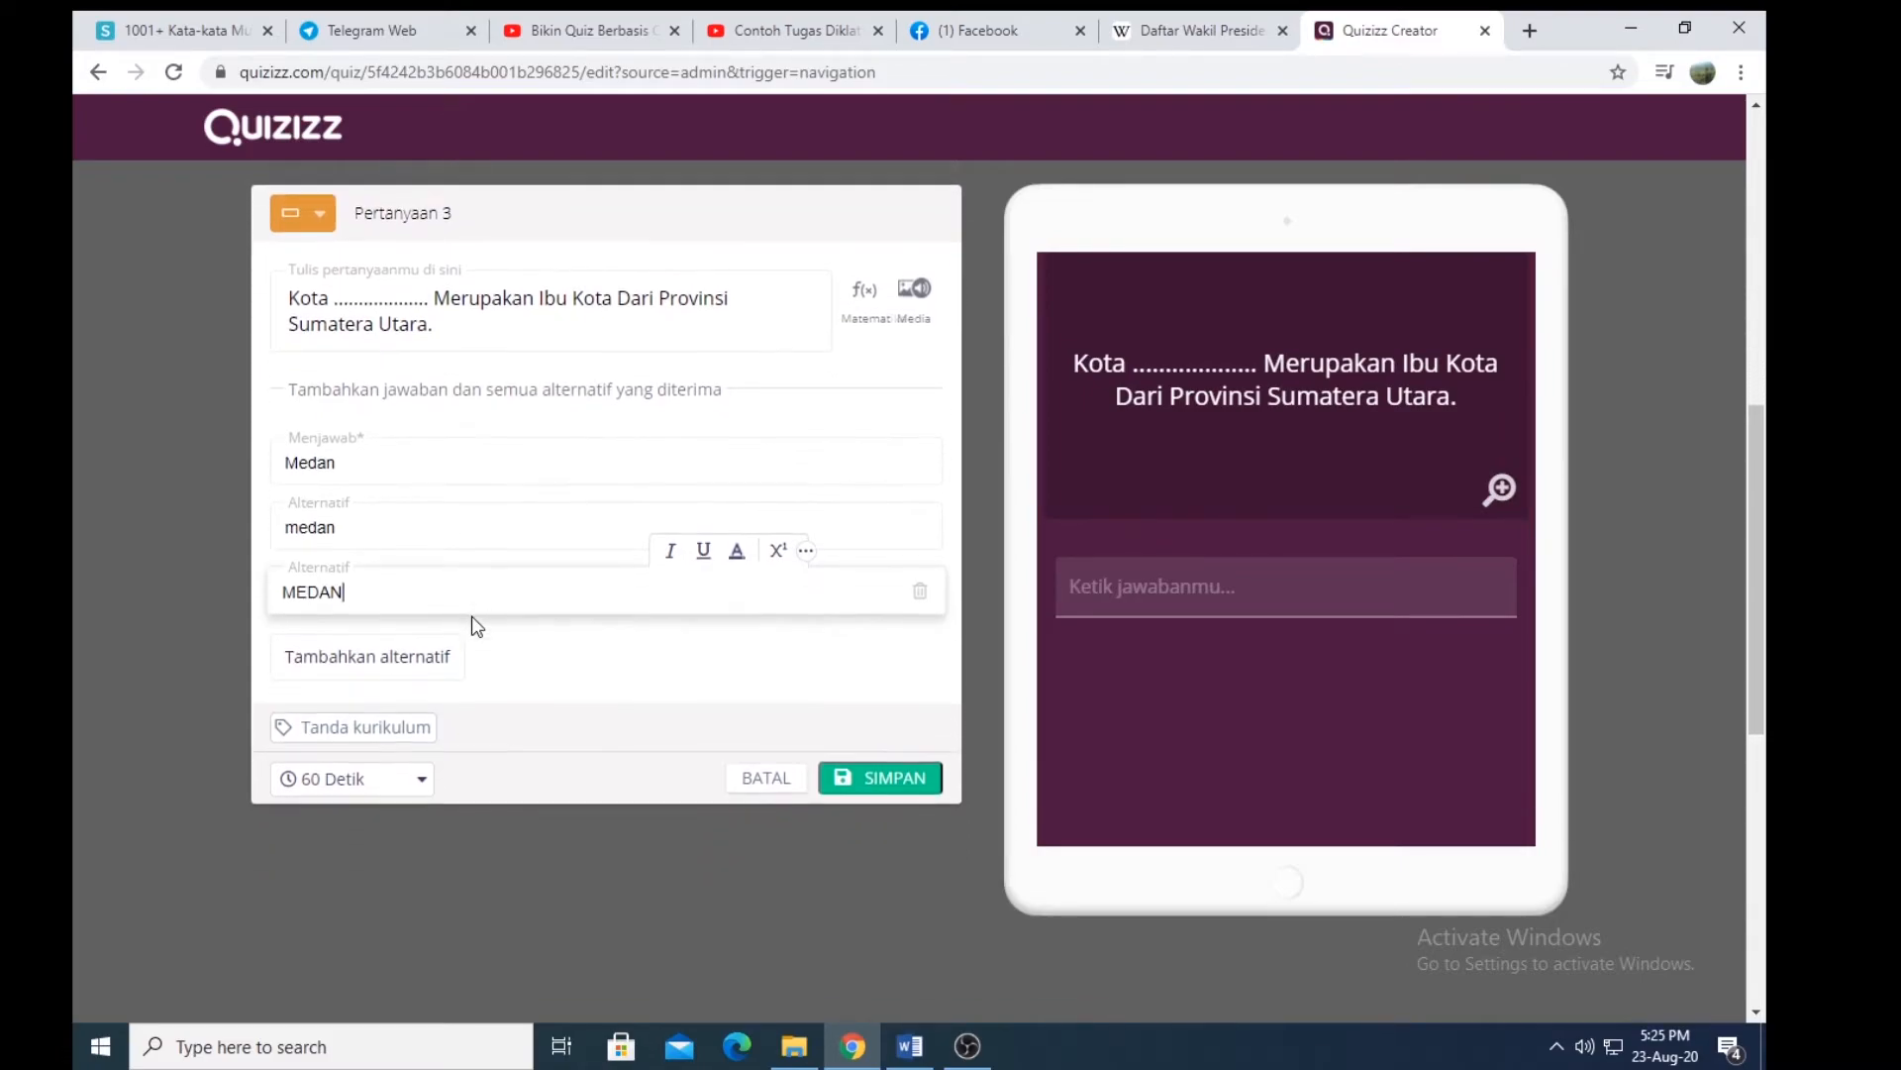
left_click(406, 778)
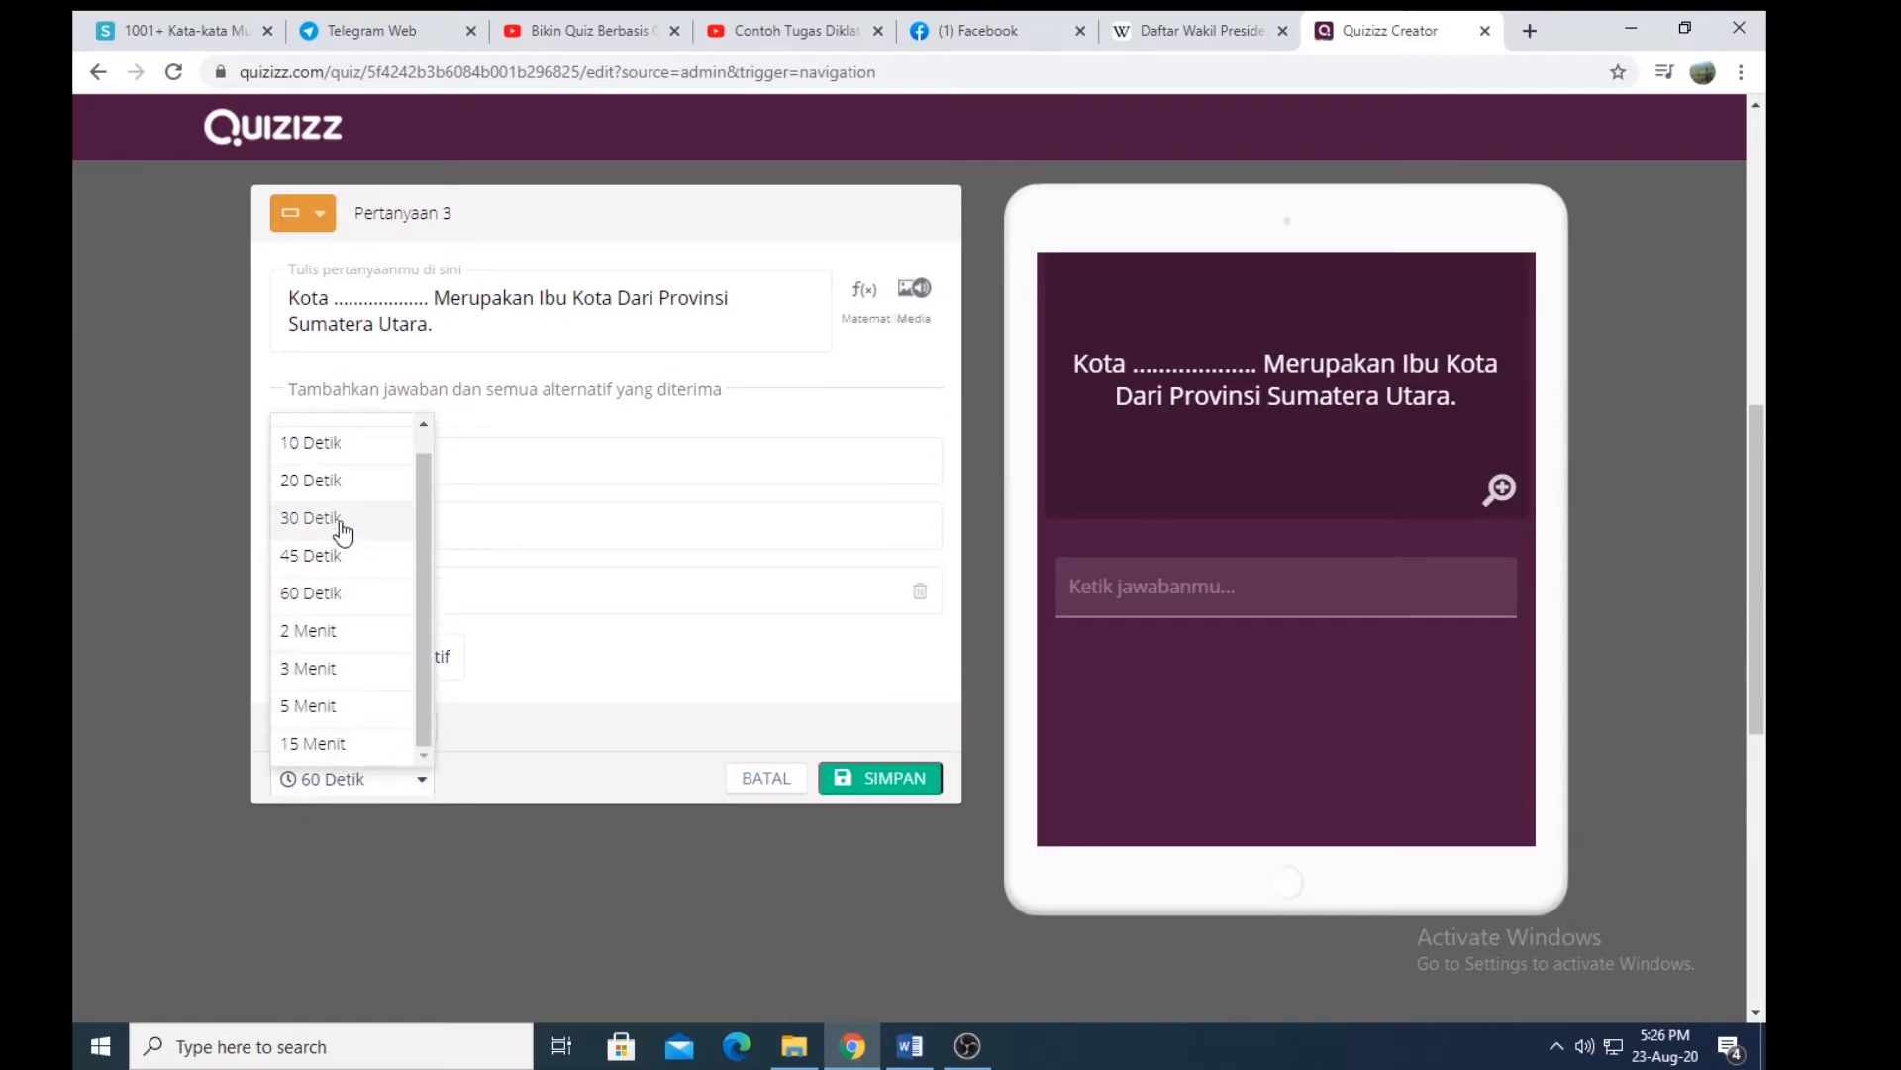
left_click(337, 480)
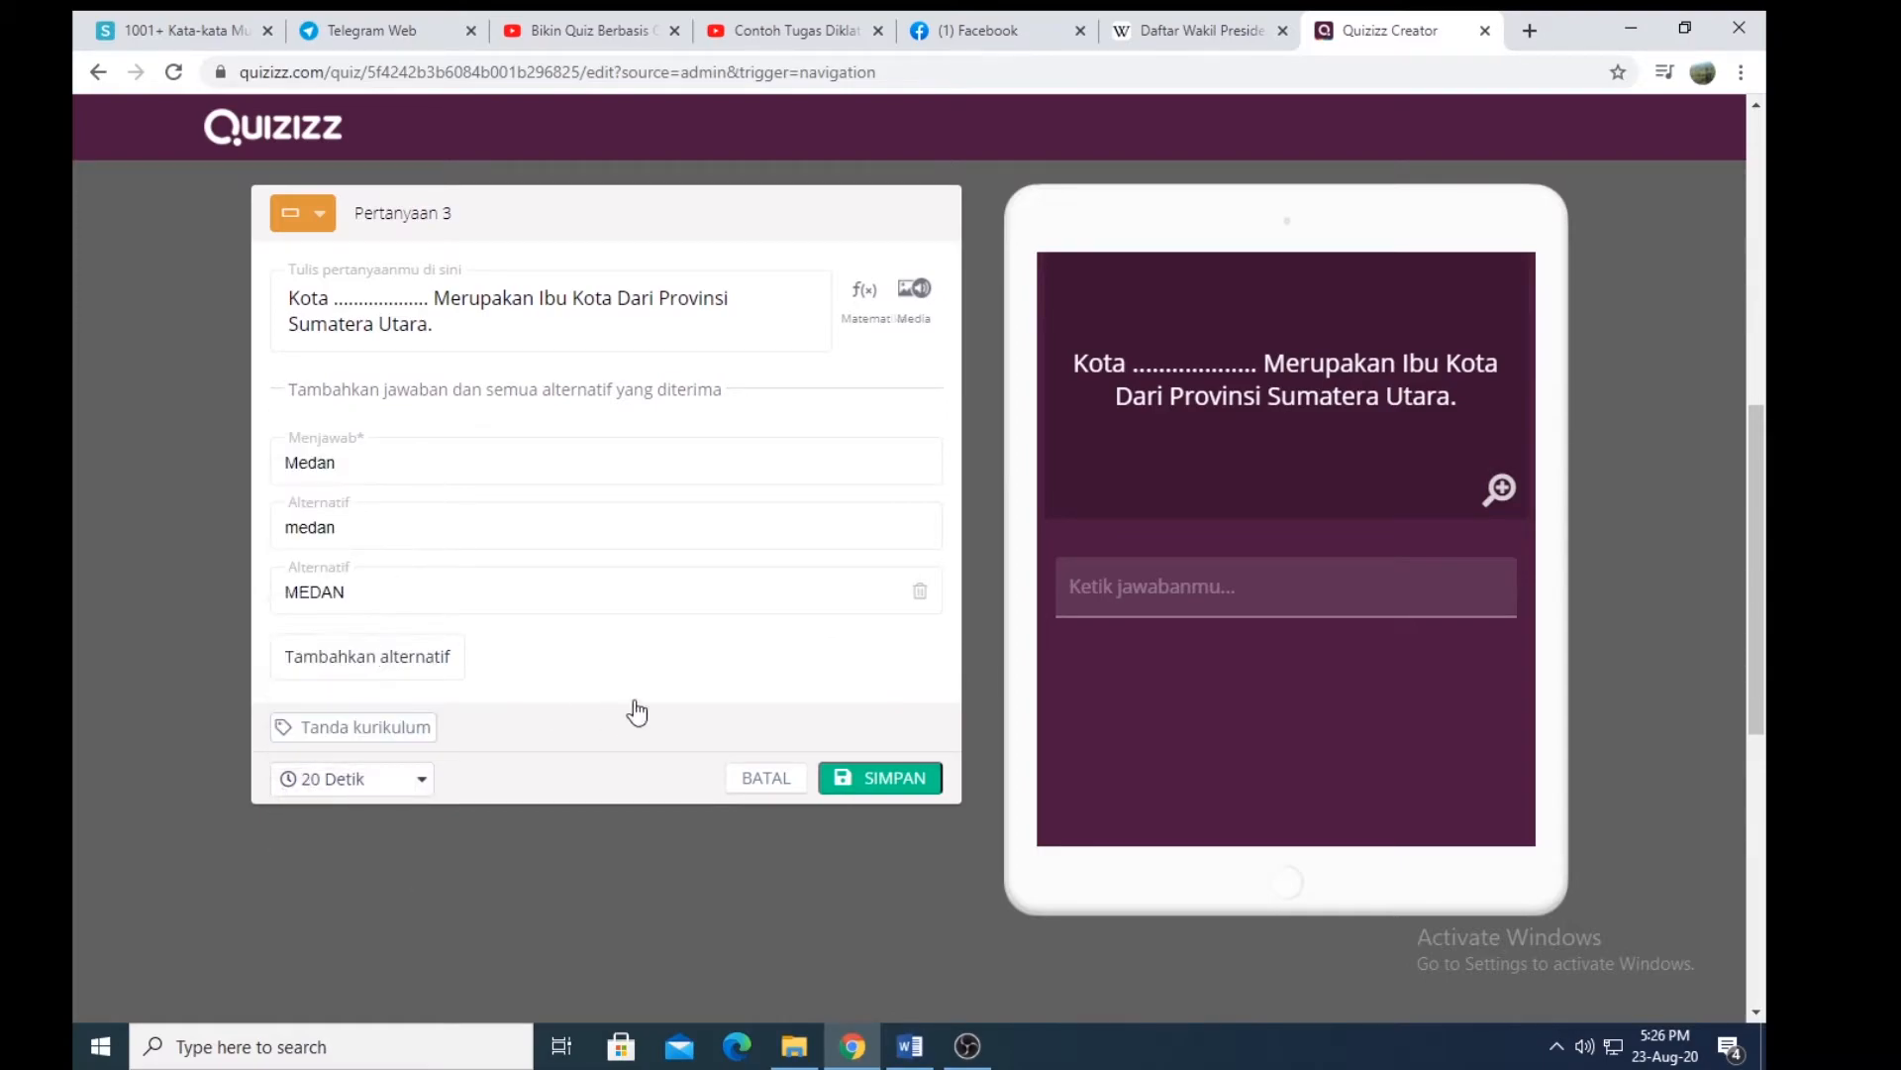
left_click(412, 780)
left_click(330, 517)
scroll(669, 599, "up", 1)
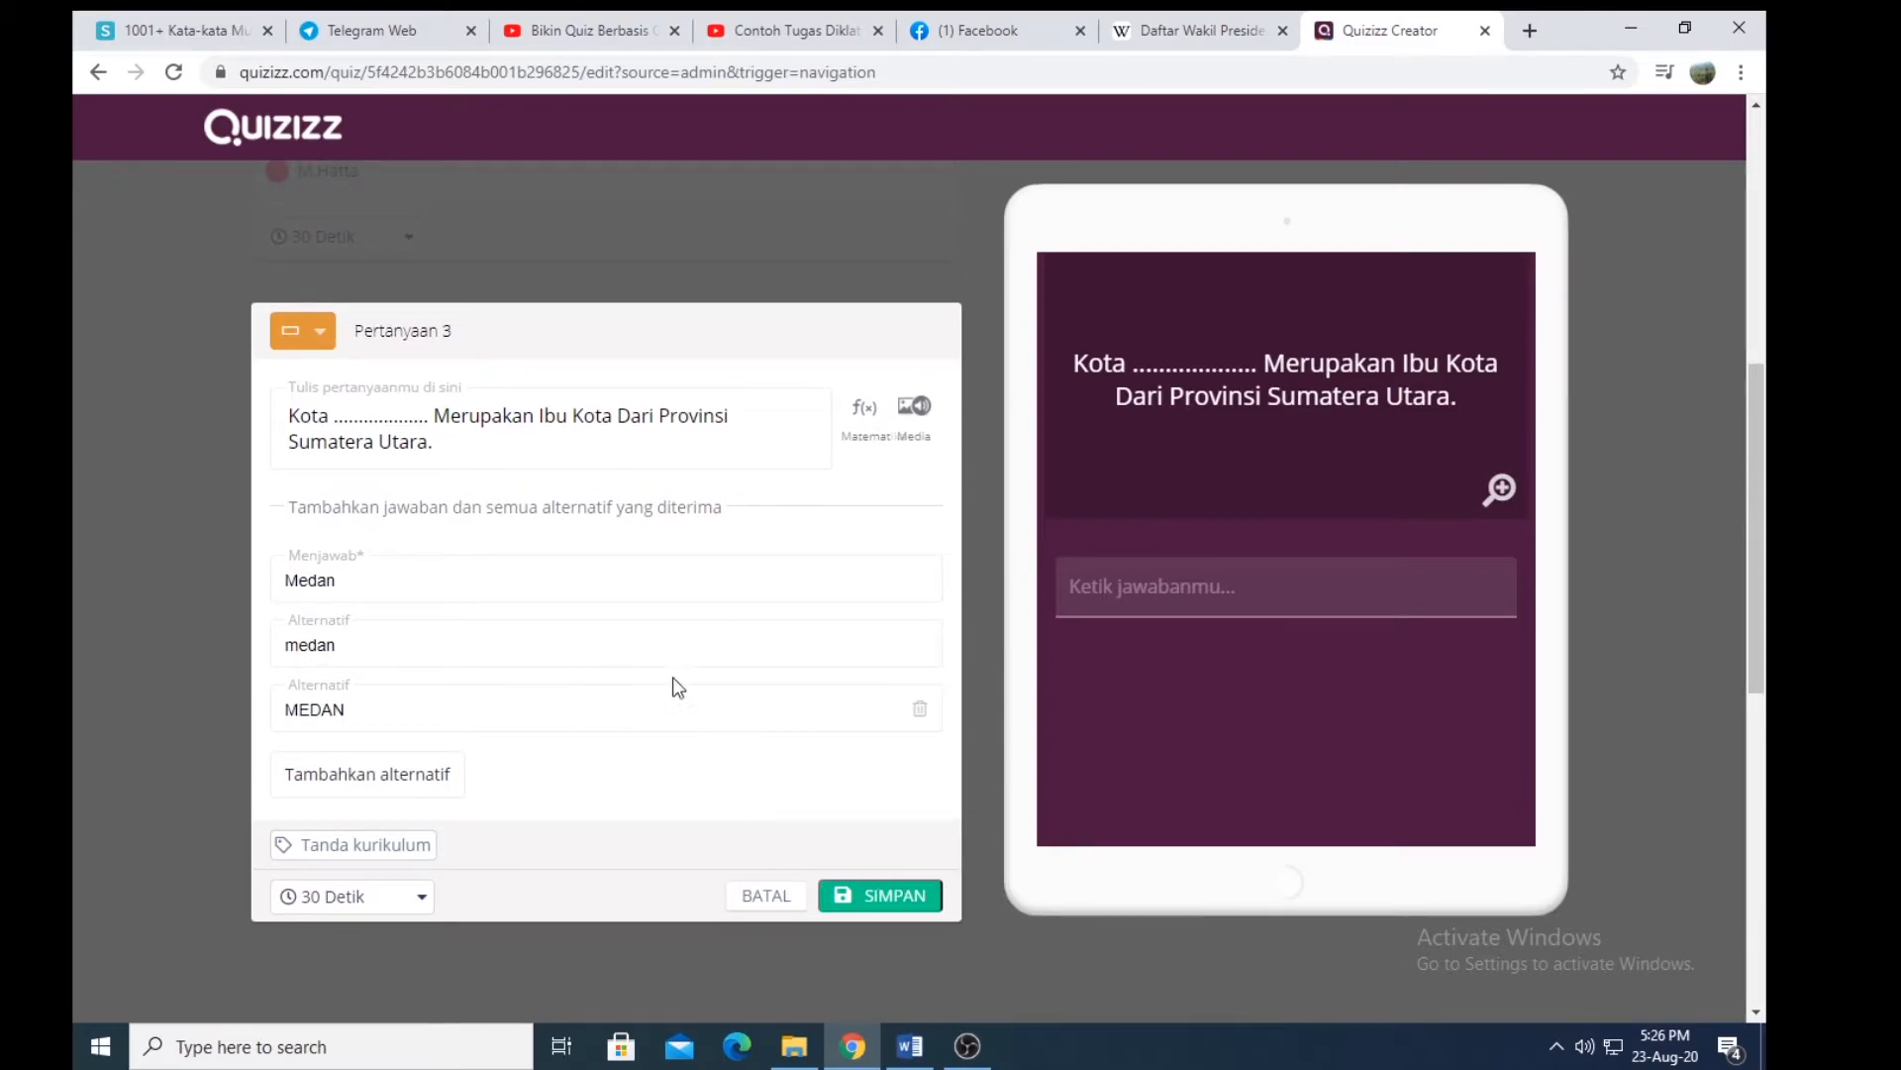
left_click(864, 897)
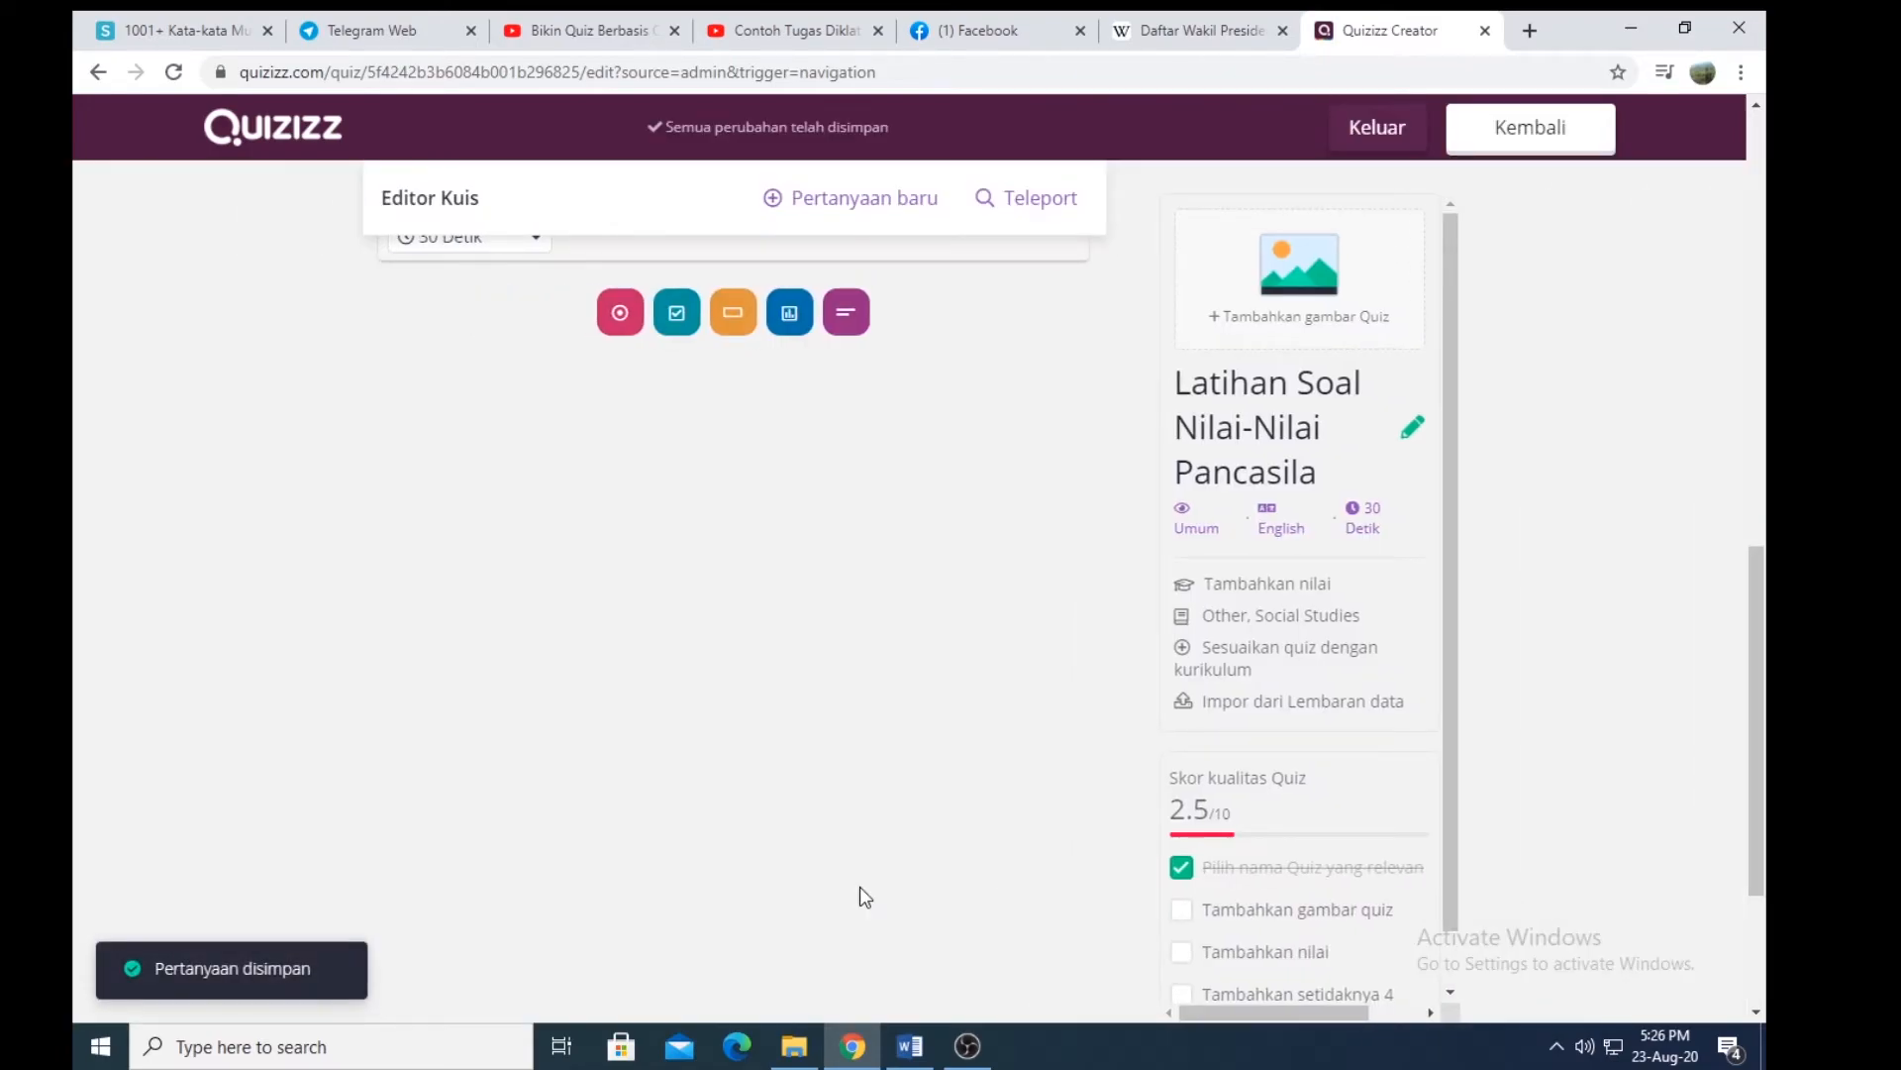
Step: Add a new multiple-choice question as question 4 and make its question text ready for entry
scroll(817, 639, "up", 8)
scroll(817, 639, "up", 3)
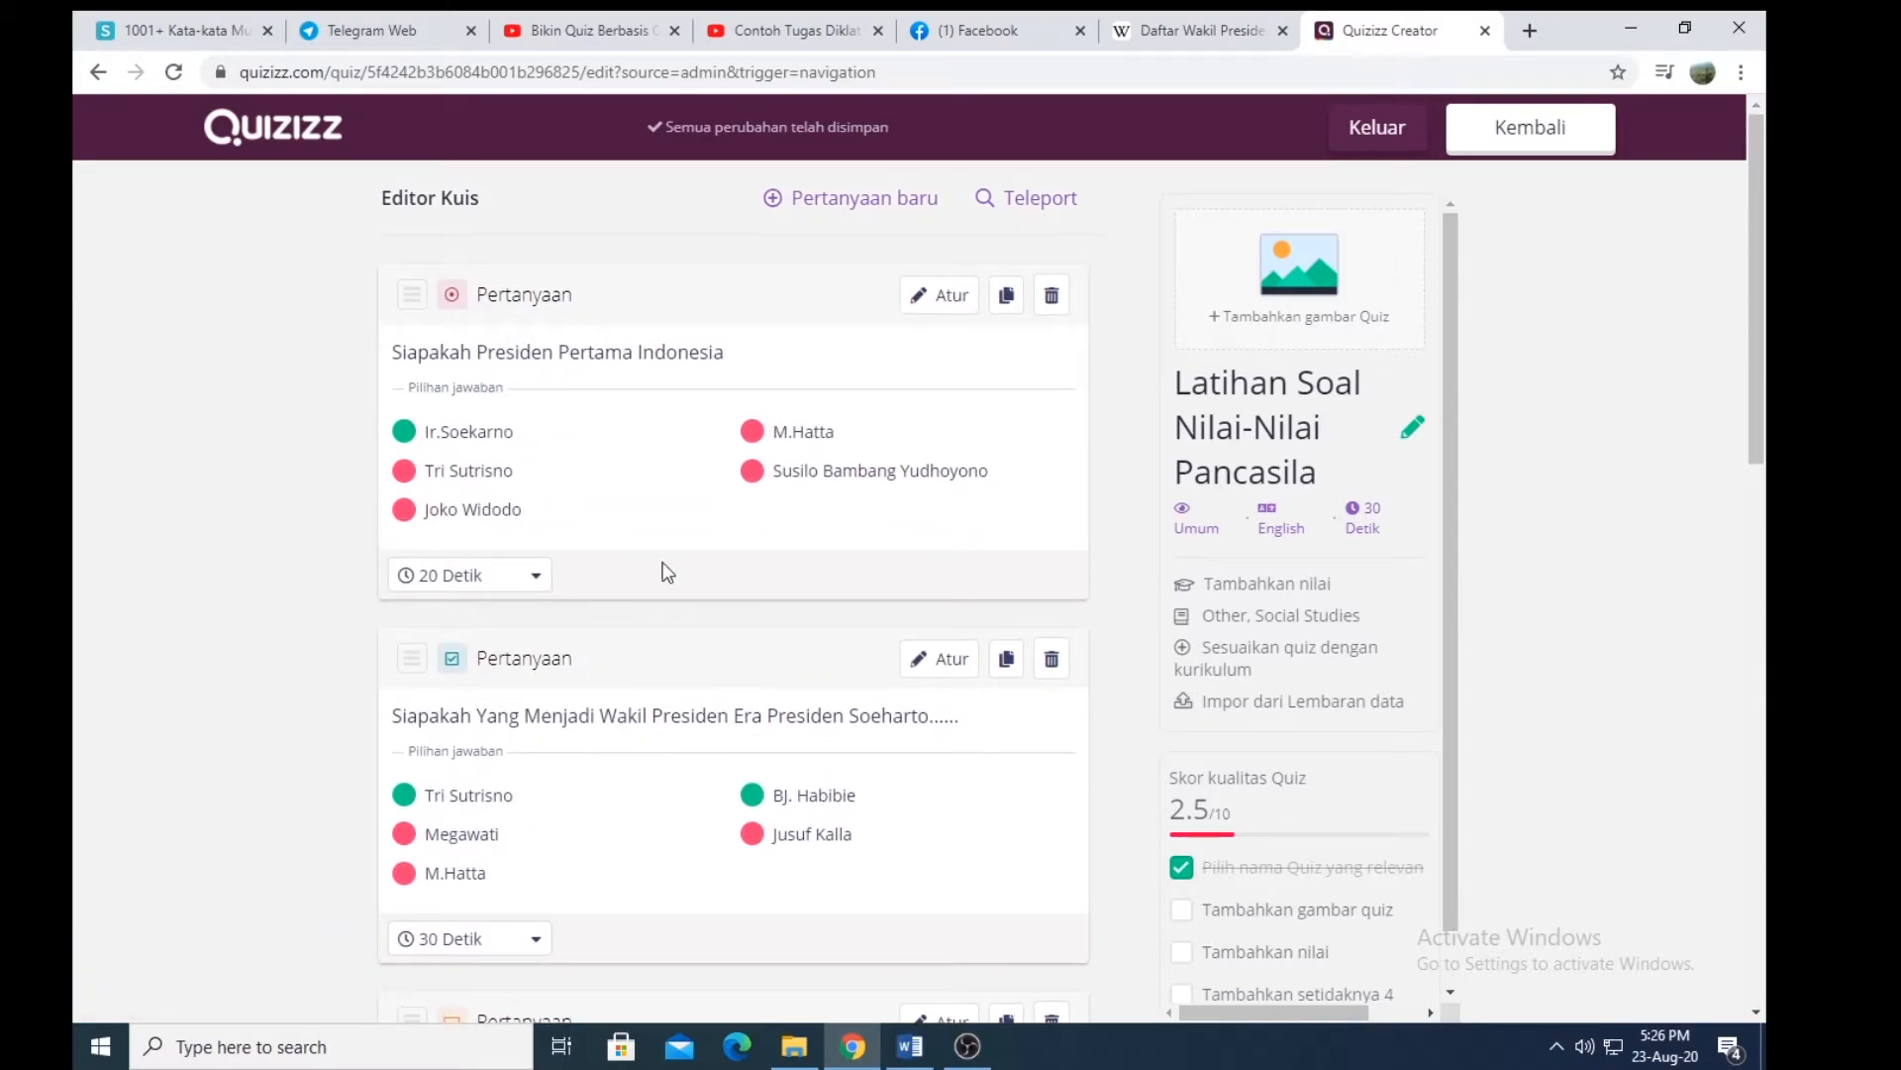
scroll(663, 569, "down", 4)
scroll(654, 592, "down", 1)
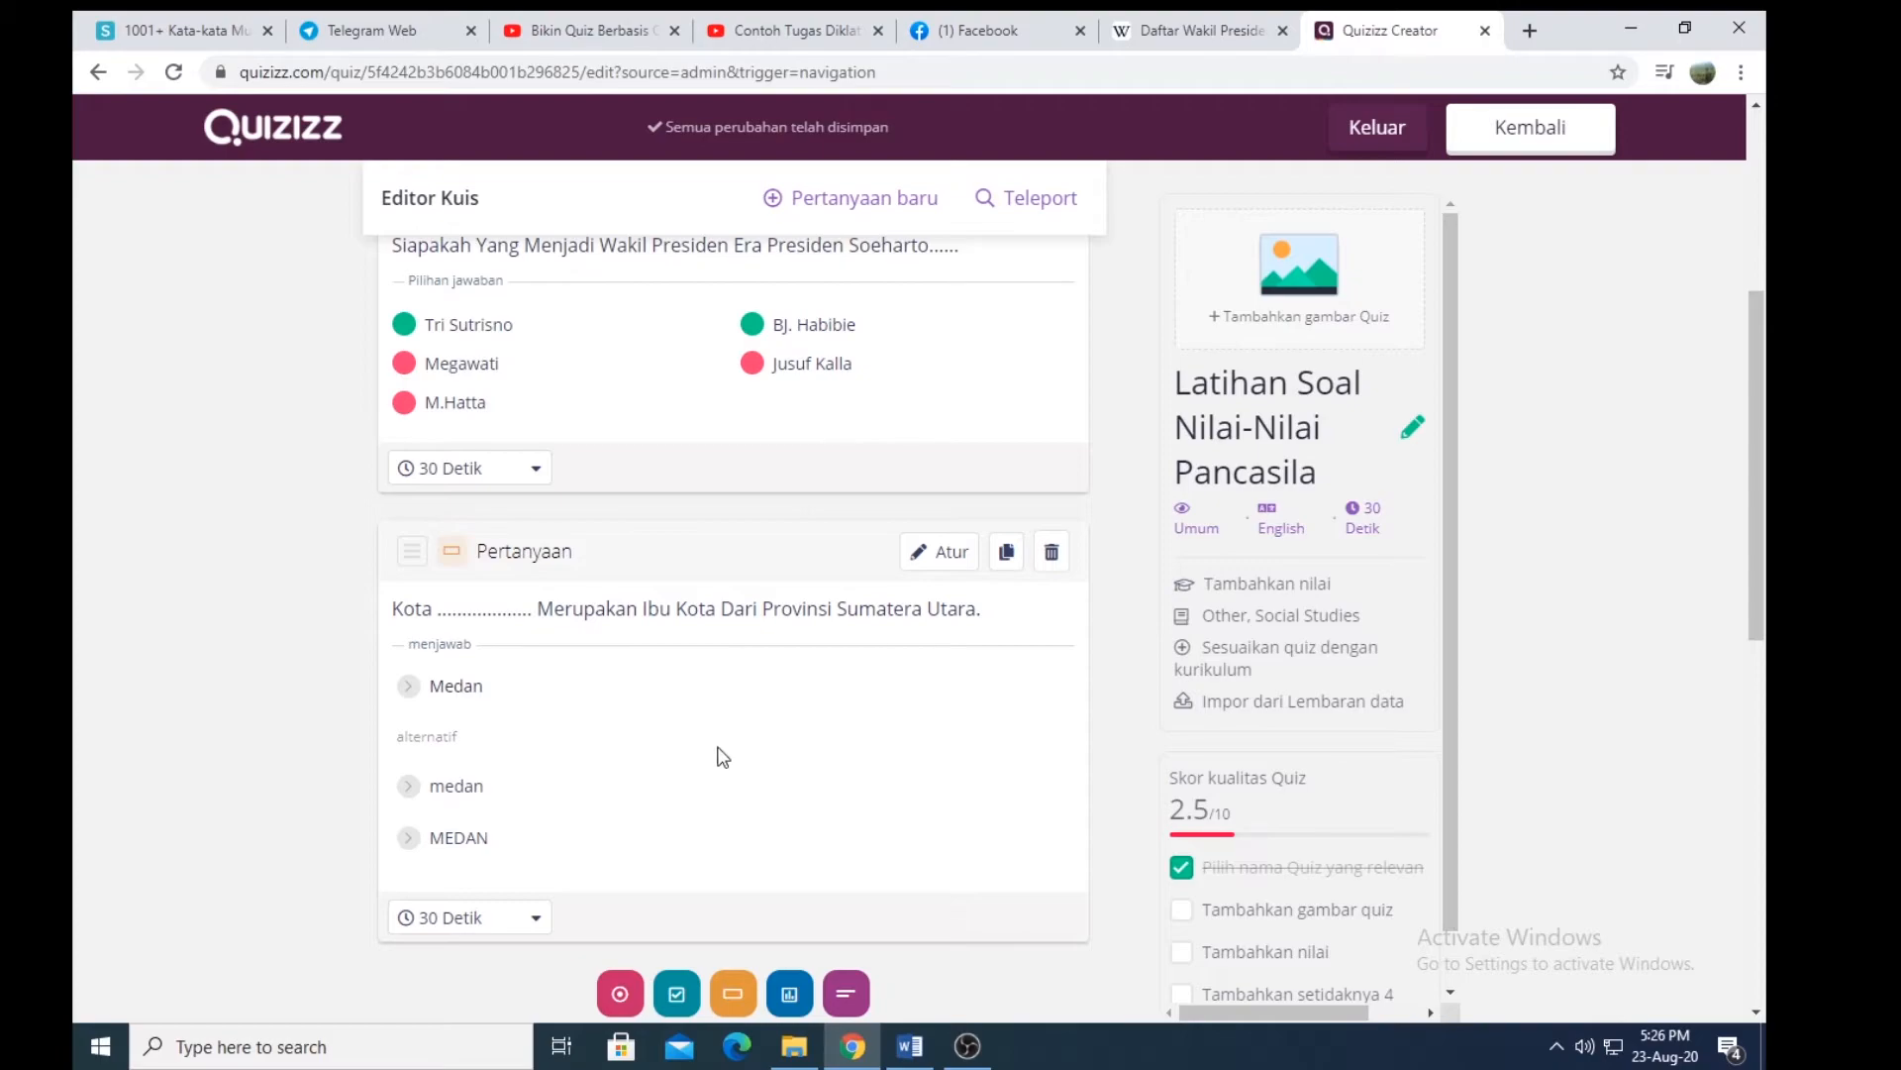
scroll(723, 757, "down", 2)
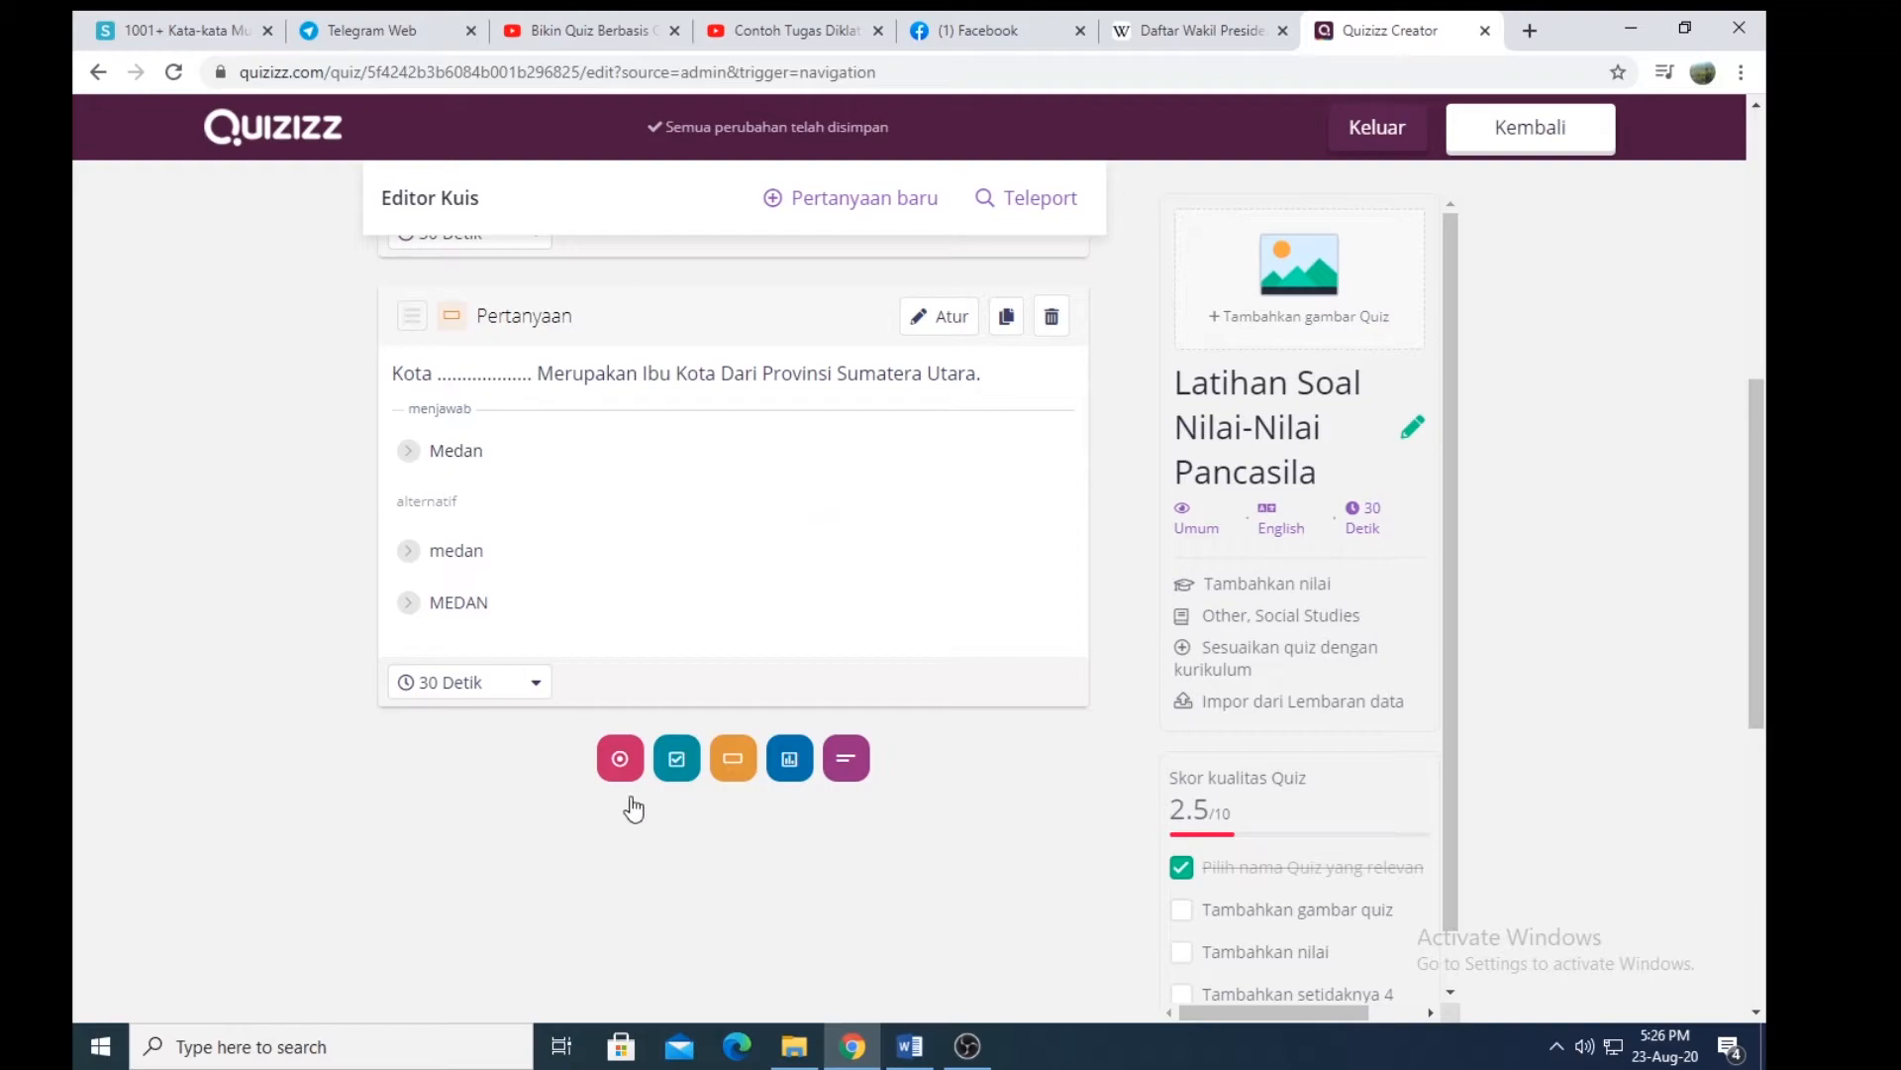
left_click(620, 758)
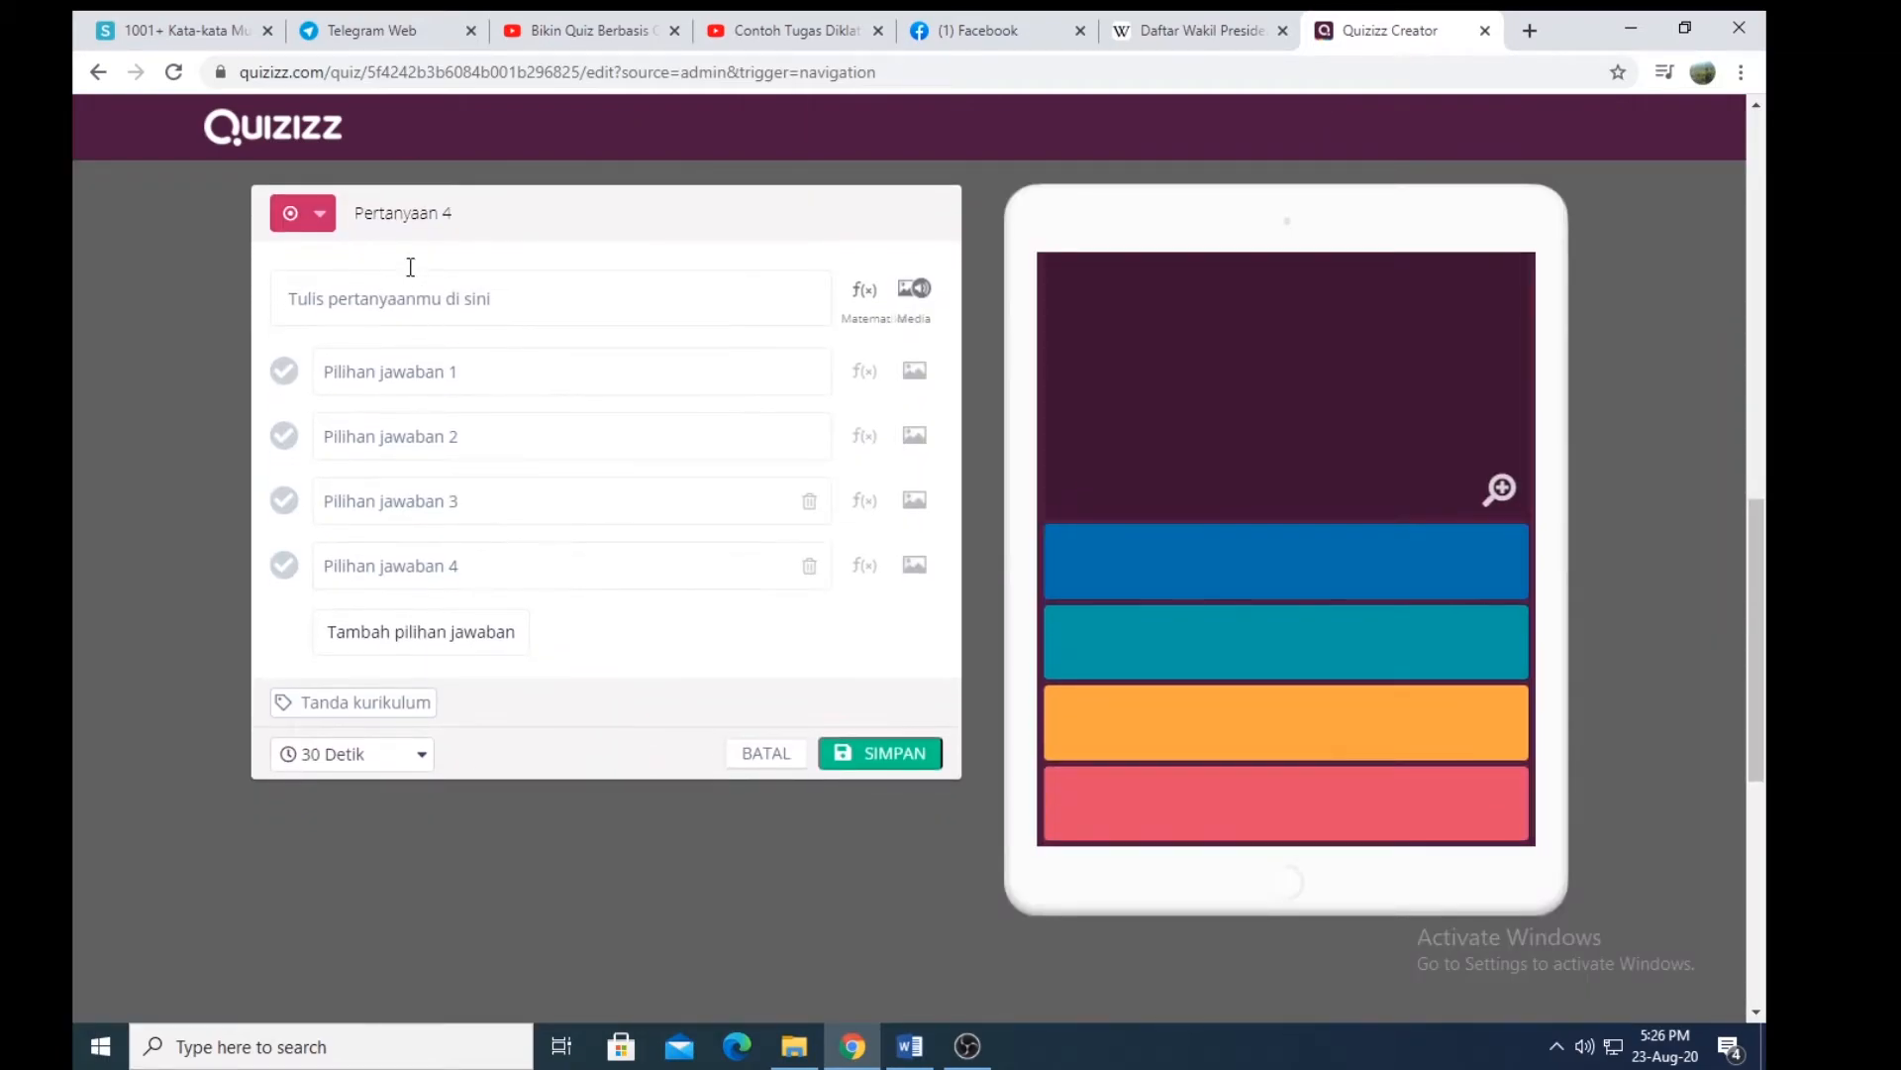
left_click(441, 304)
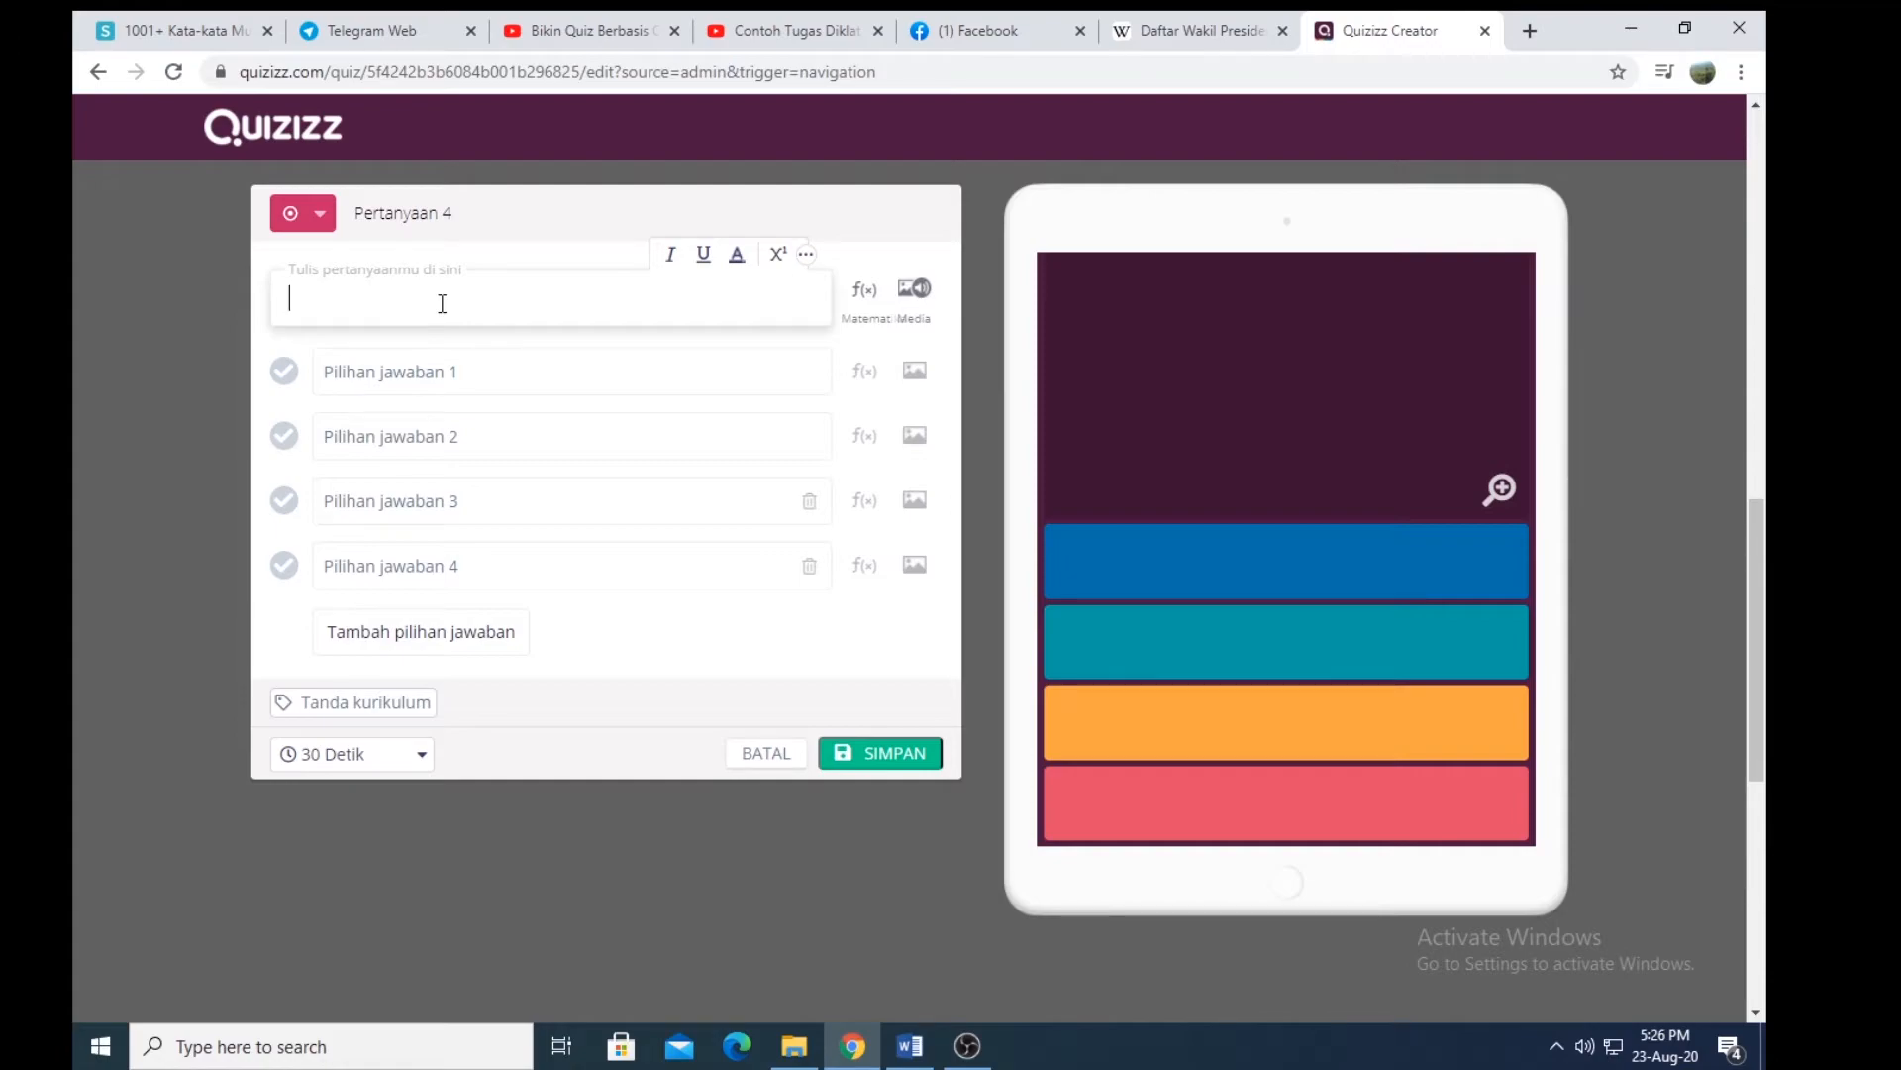
Step: Copy the first question, "Penyerahan wewenang pemerintahan oleh pemerintahan pusat ... disebut....", from the Word document into the question text of question 4
left_click(927, 1061)
scroll(998, 497, "up", 10)
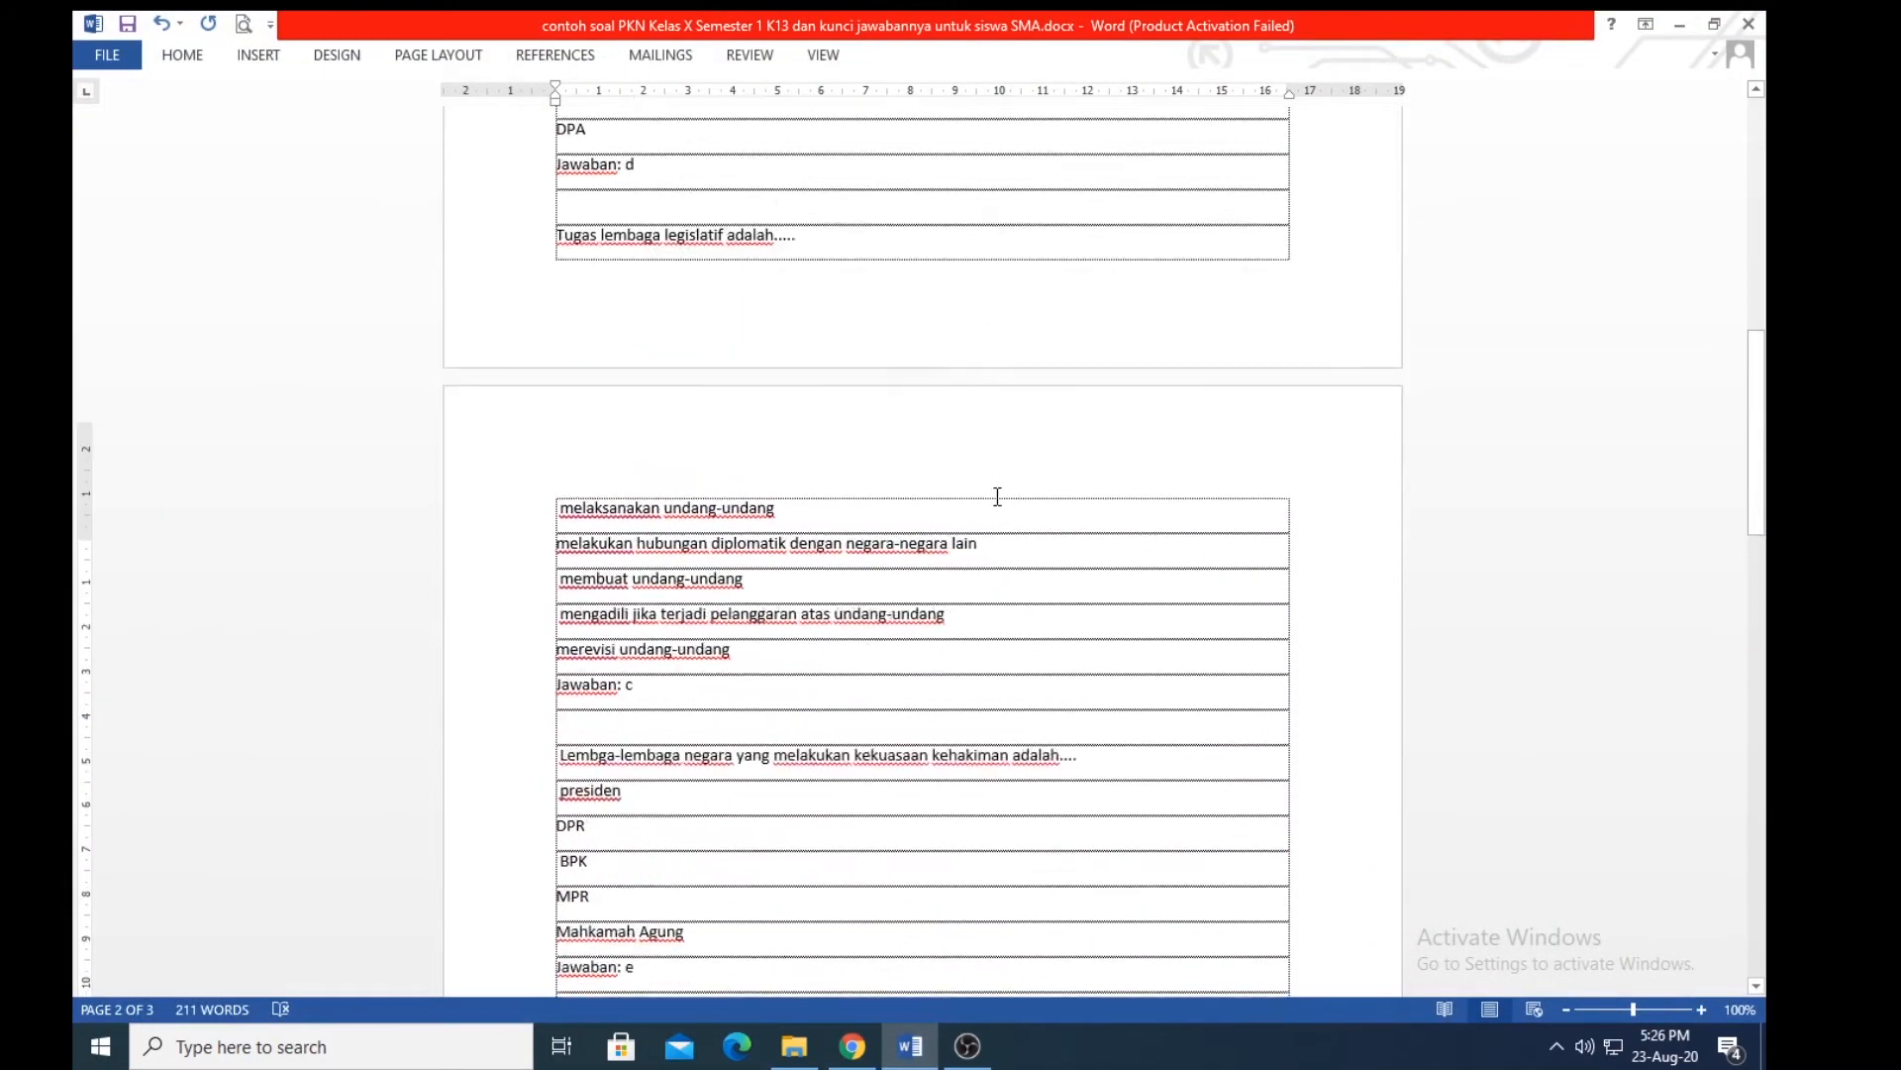
scroll(998, 496, "up", 7)
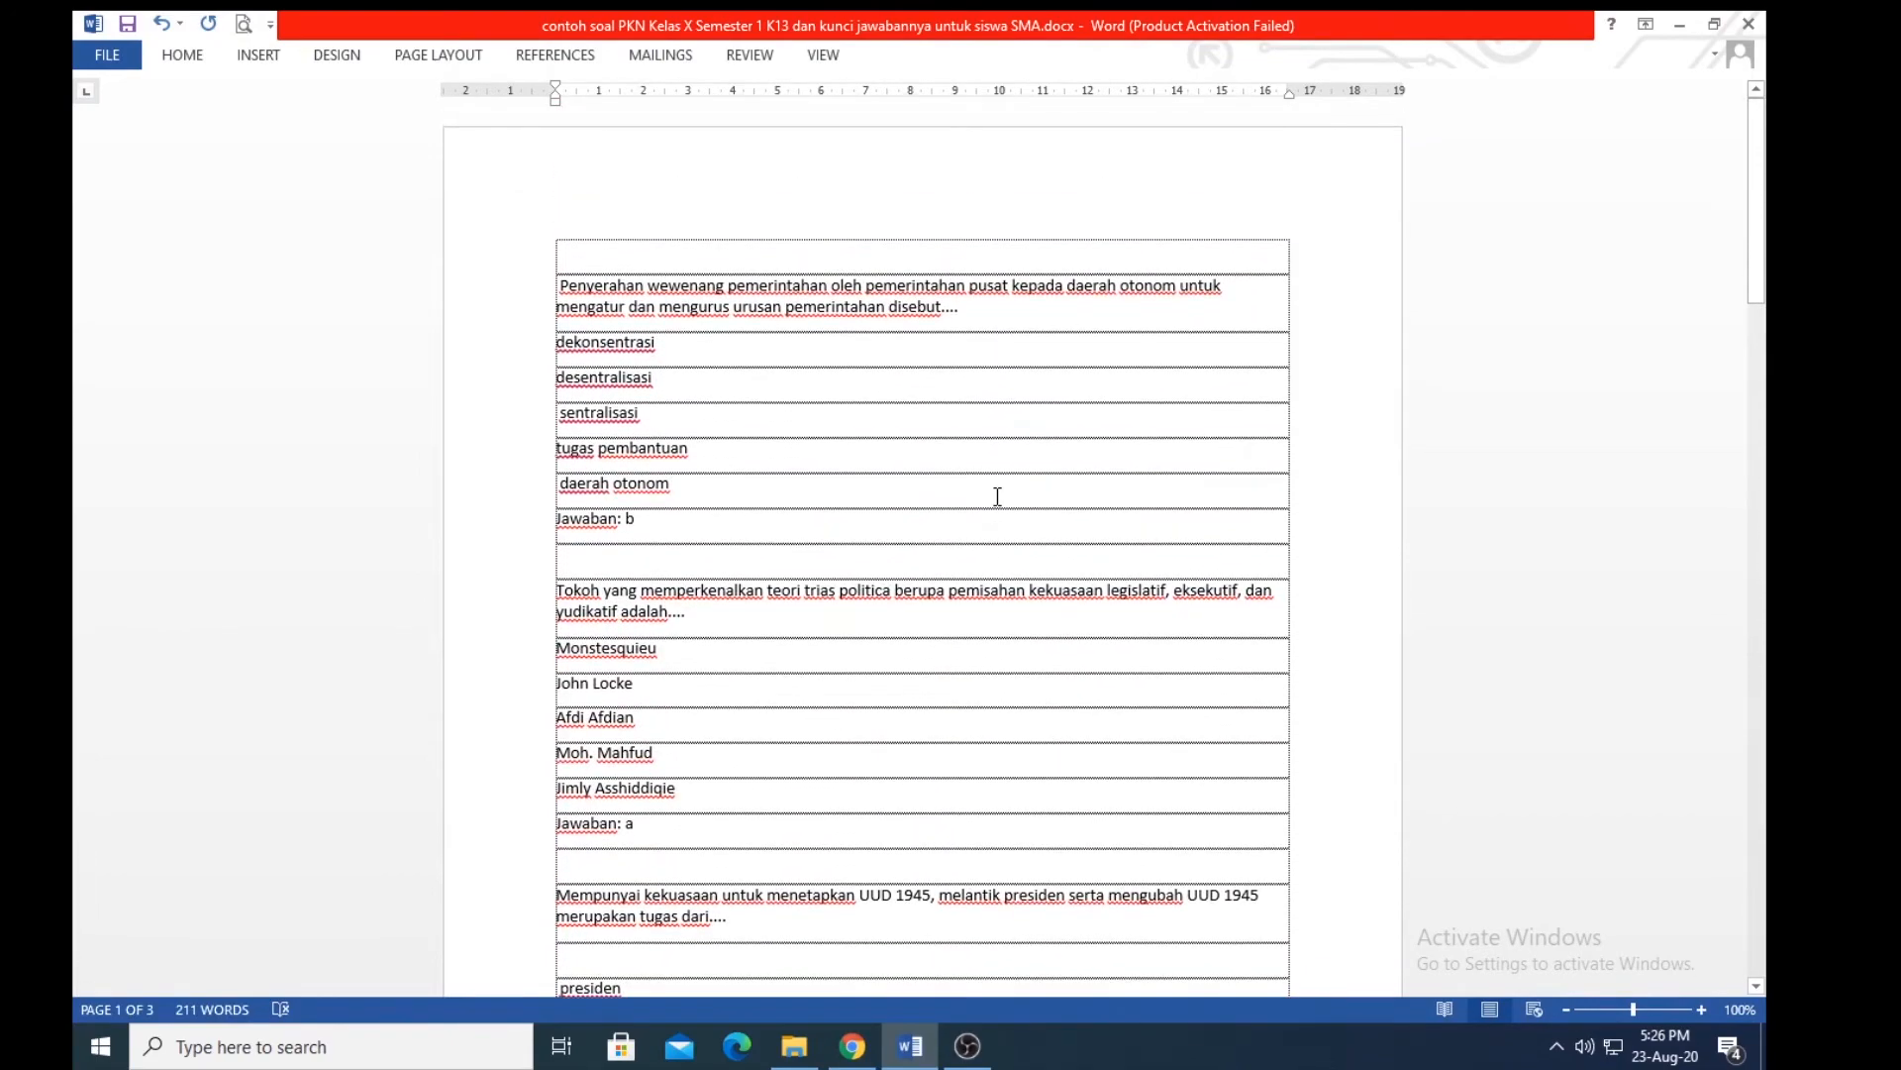
left_click_drag(565, 273, 987, 319)
key("ctrl+c")
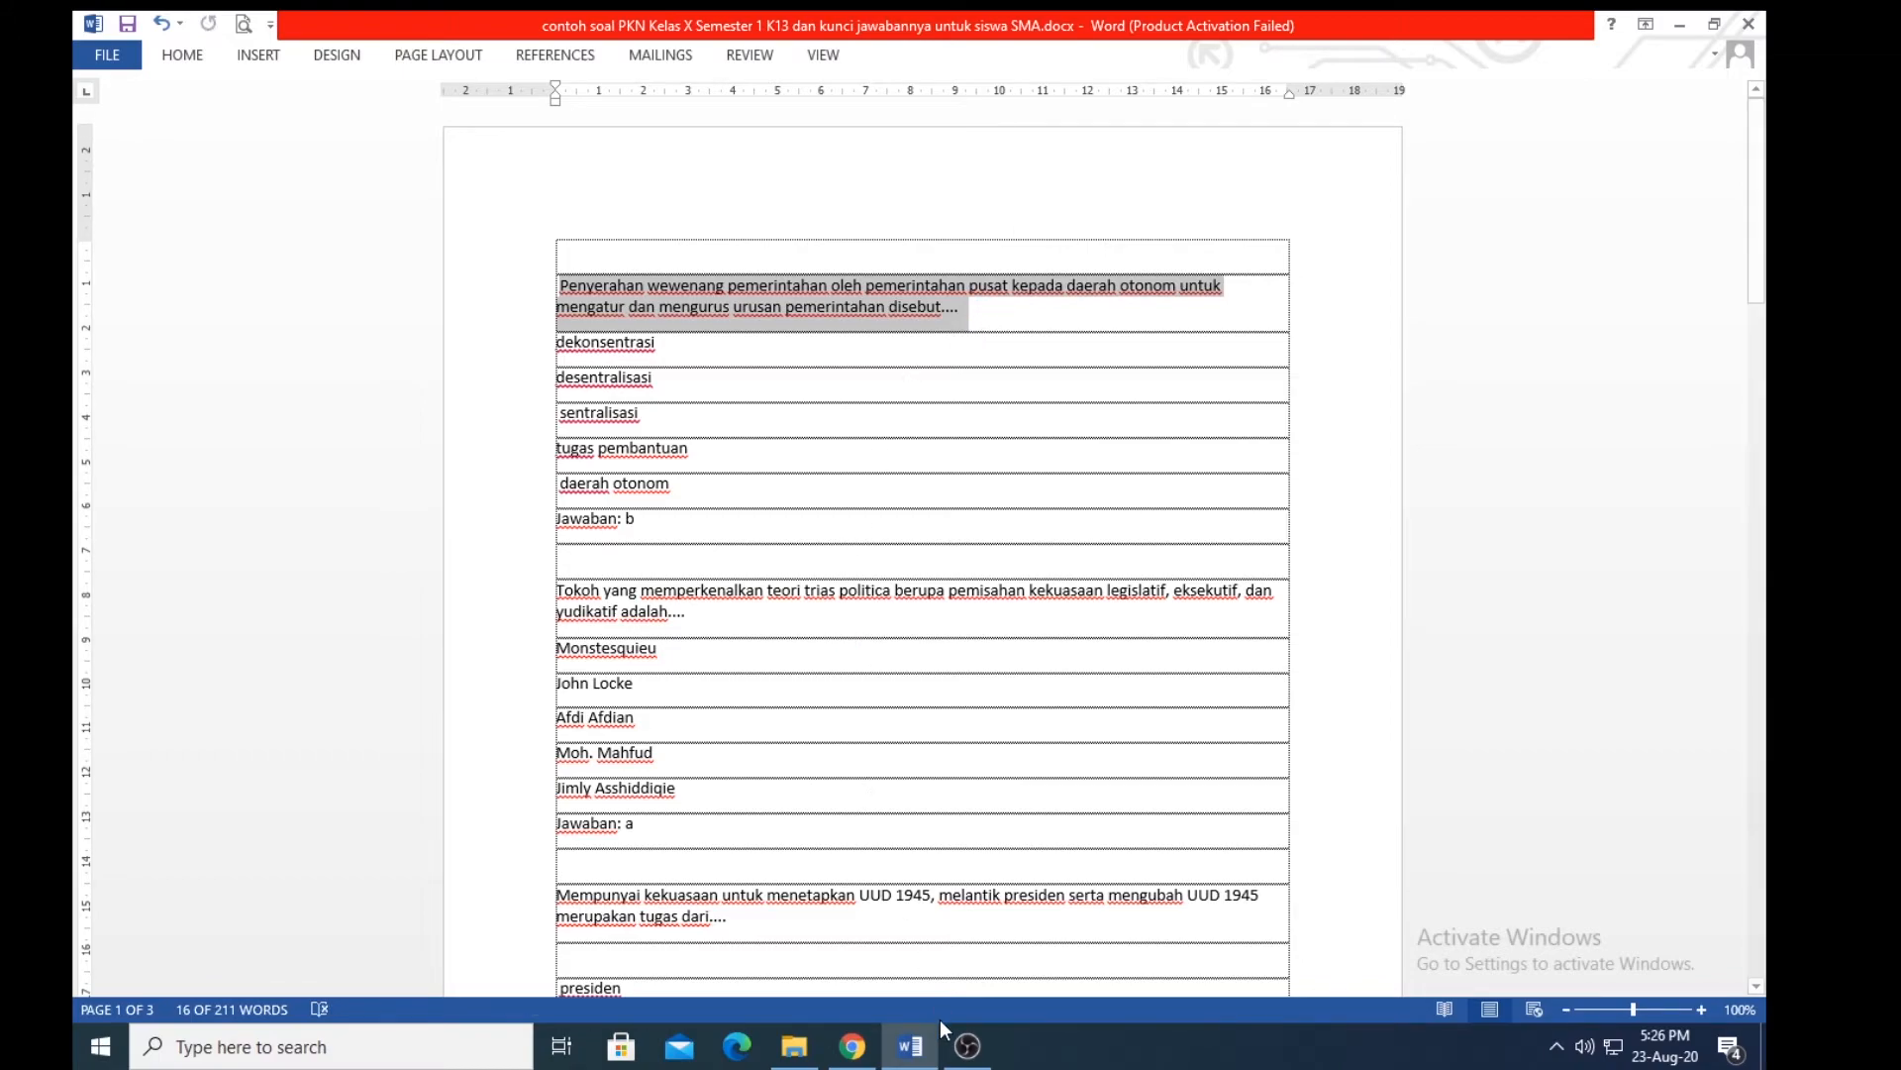
left_click(840, 1061)
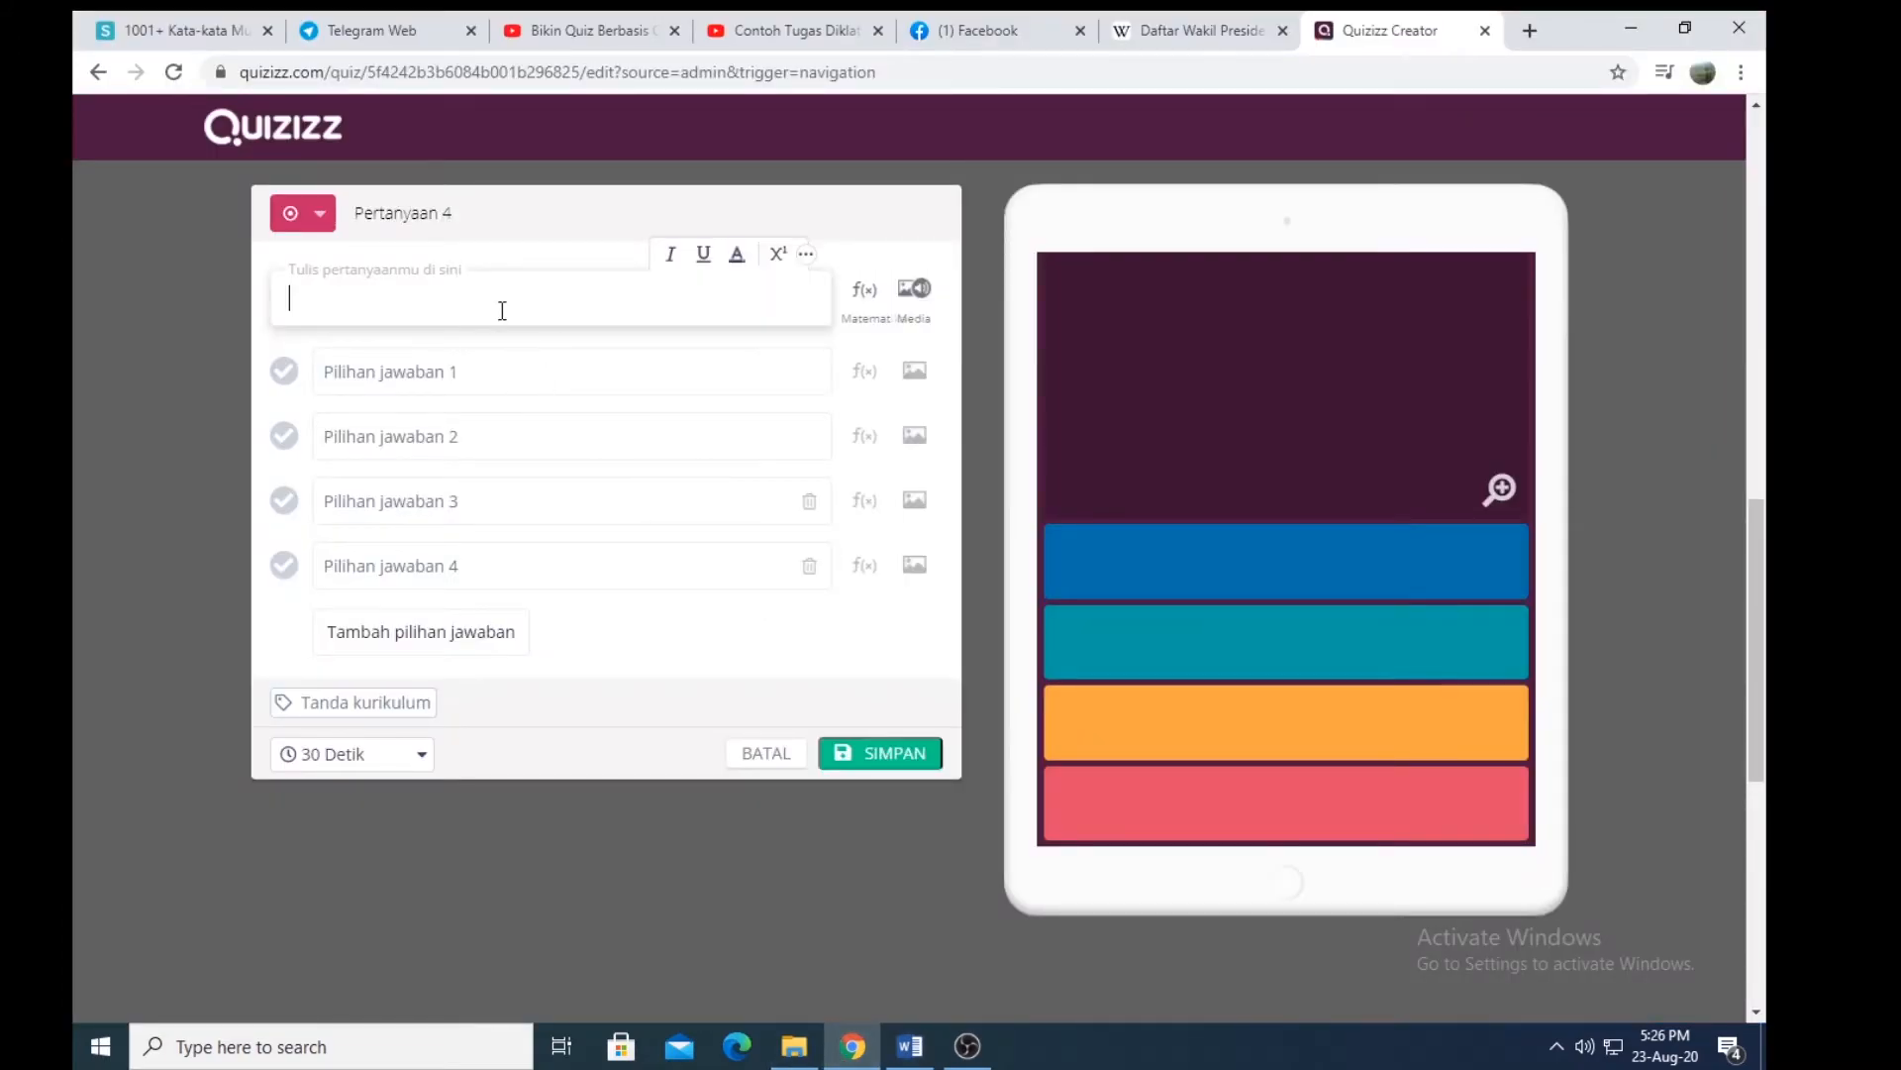
key("ctrl+v")
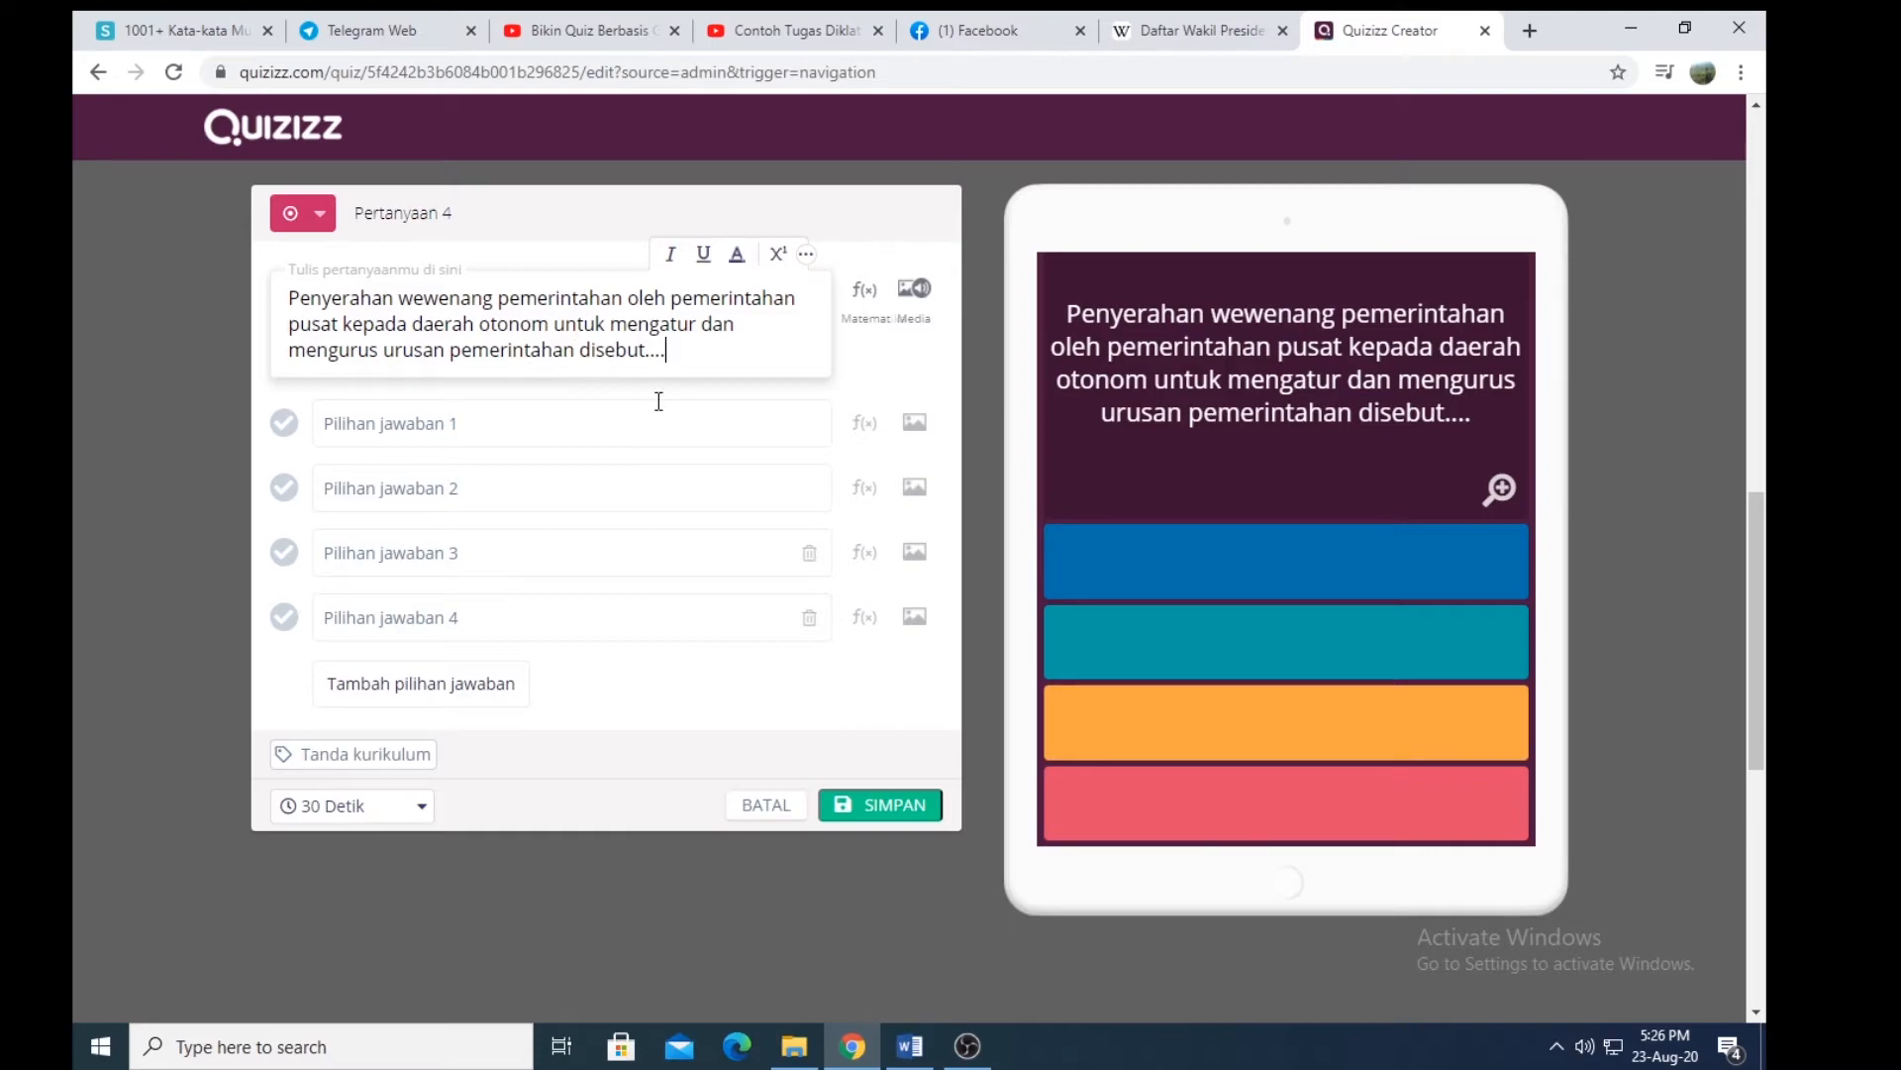
Step: Copy the five answer options, from "dekonsentrasi" to "daerah otonom", from the Word document into answer option 1 of question 4
left_click(571, 433)
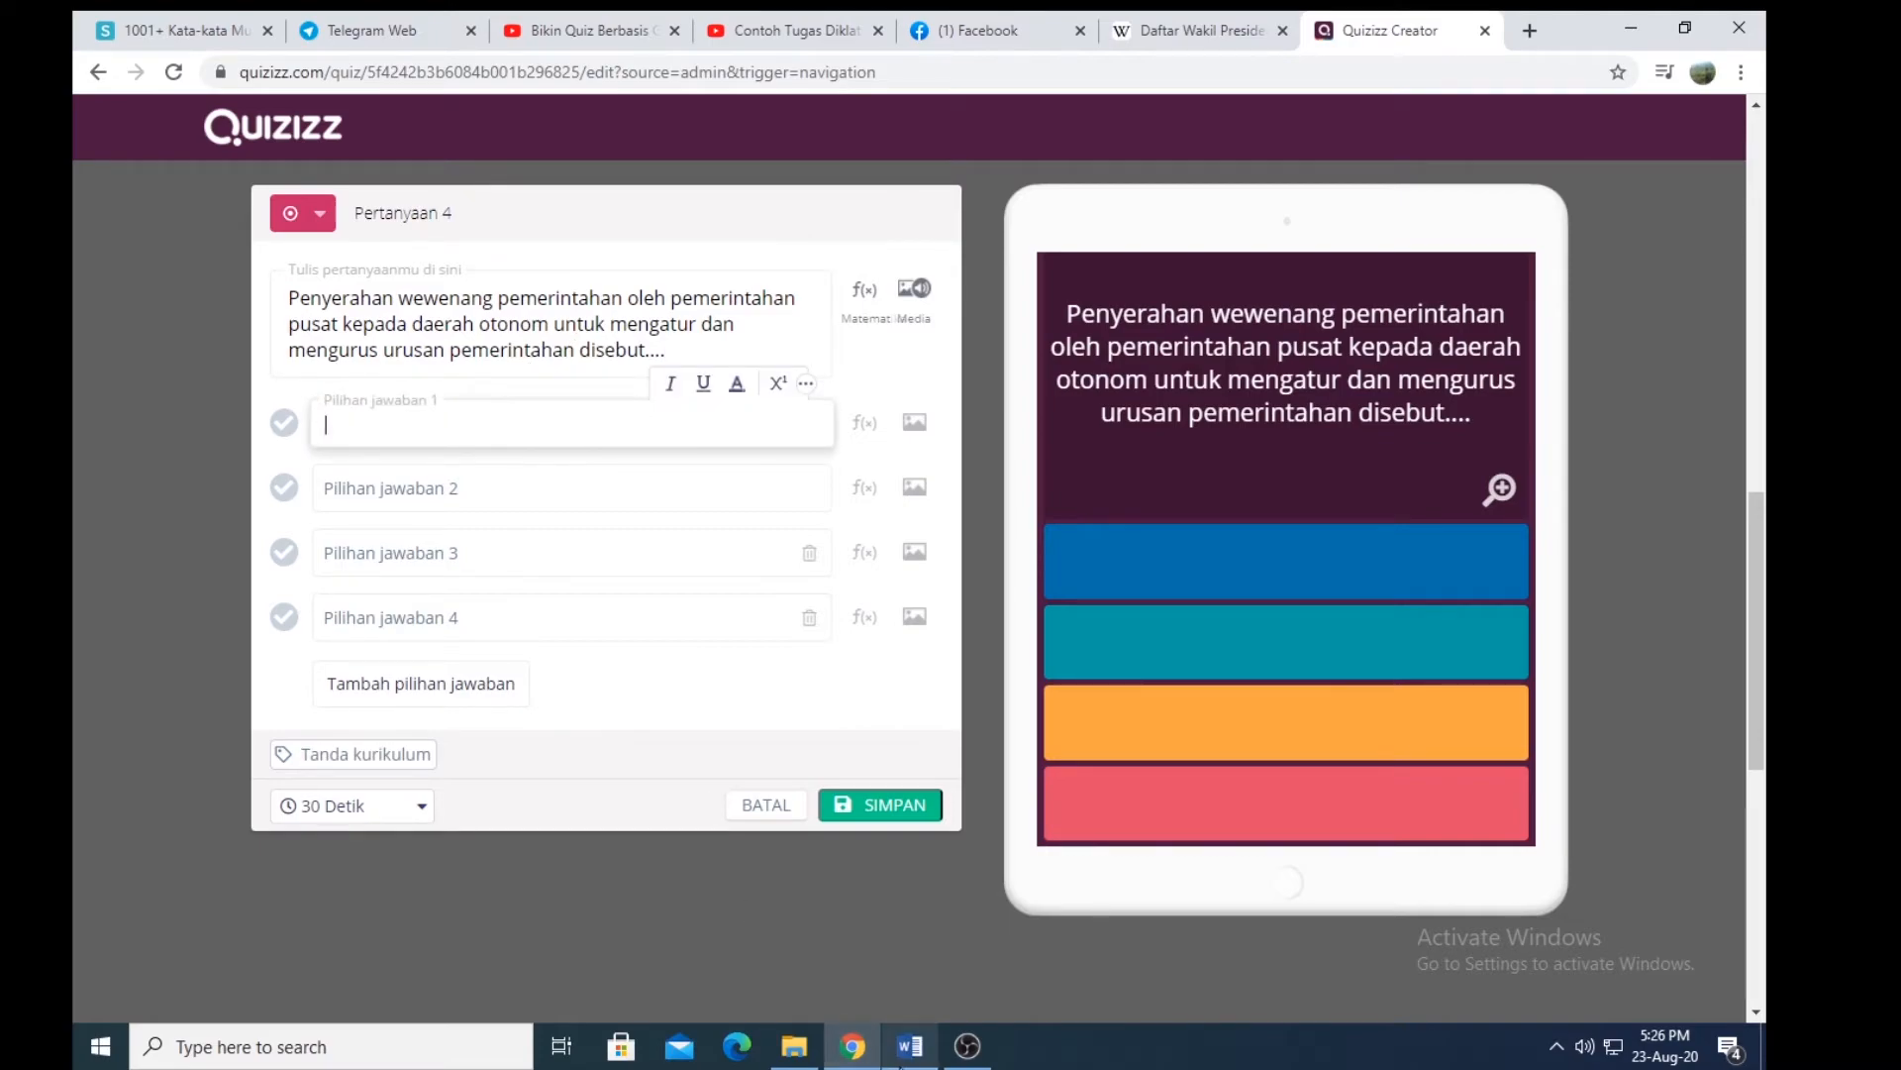
key("alt+Tab")
double_click(564, 347)
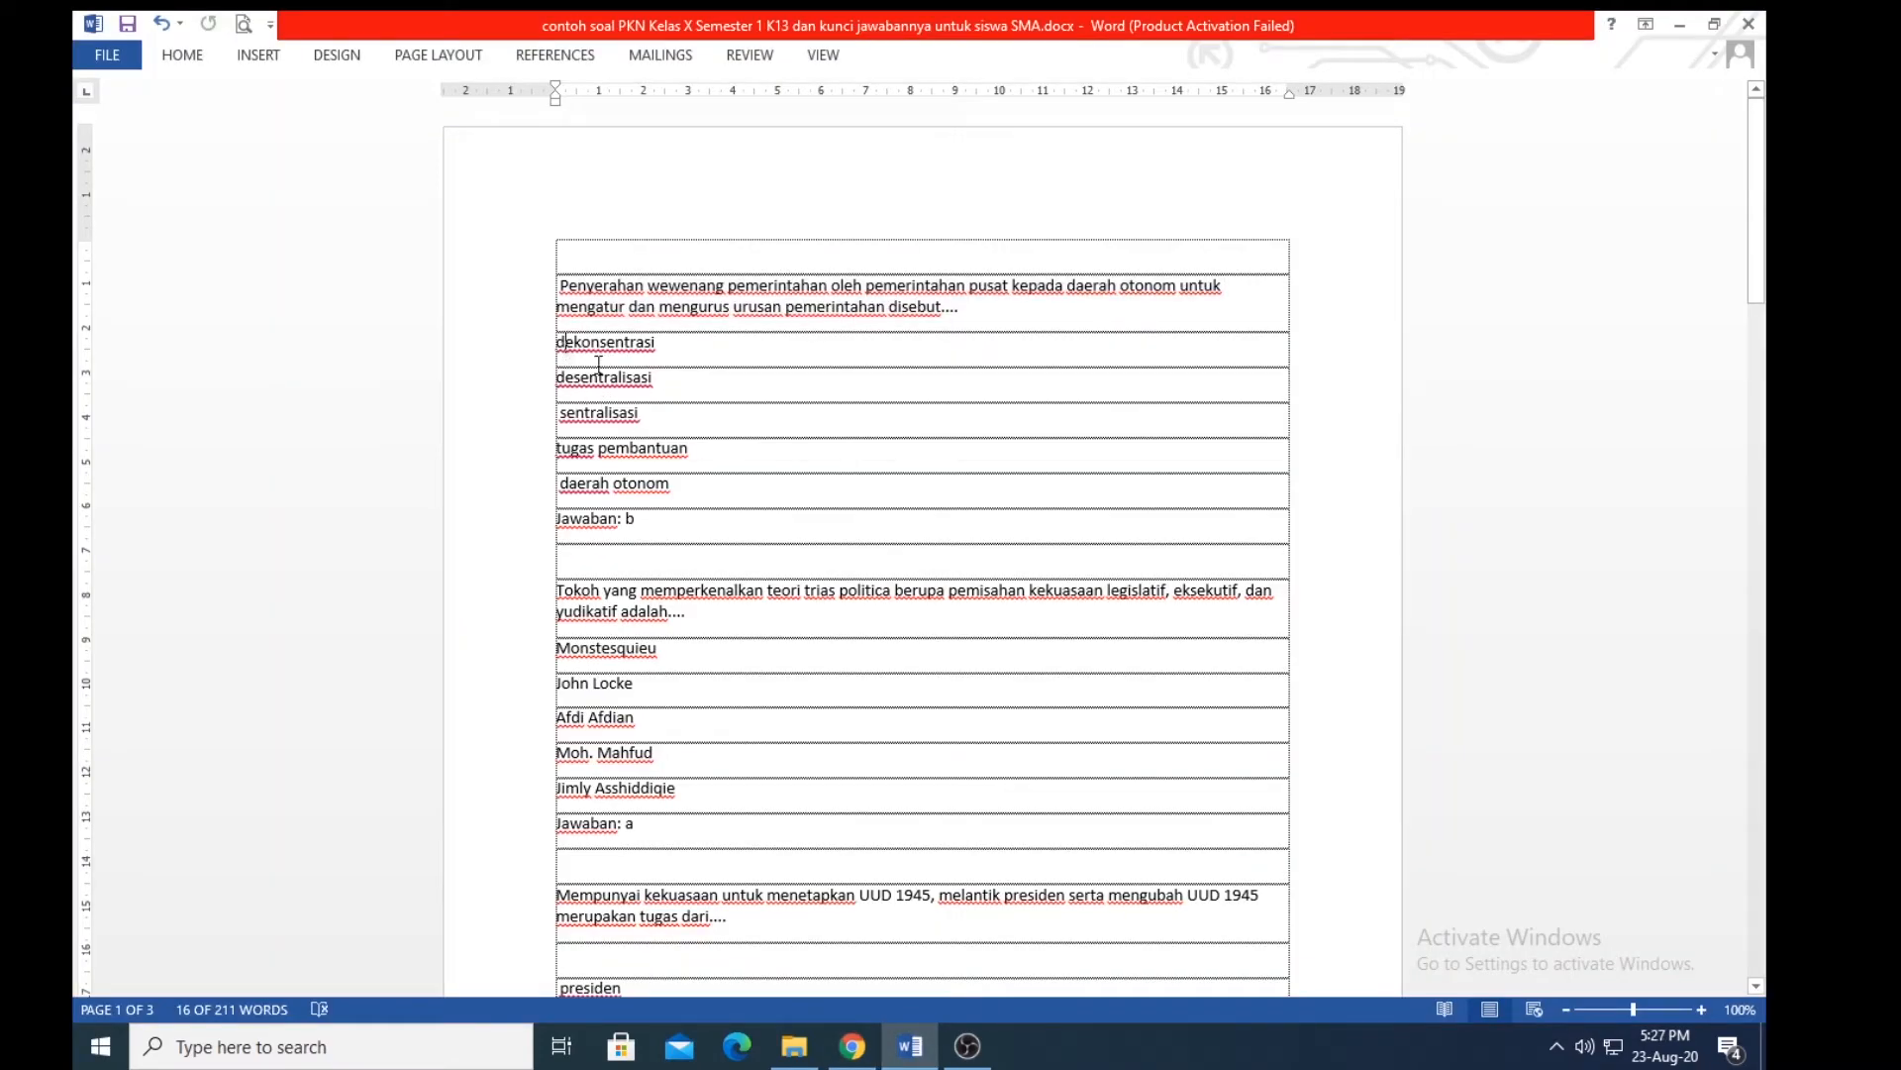
left_click(561, 341)
left_click_drag(561, 341, 658, 413)
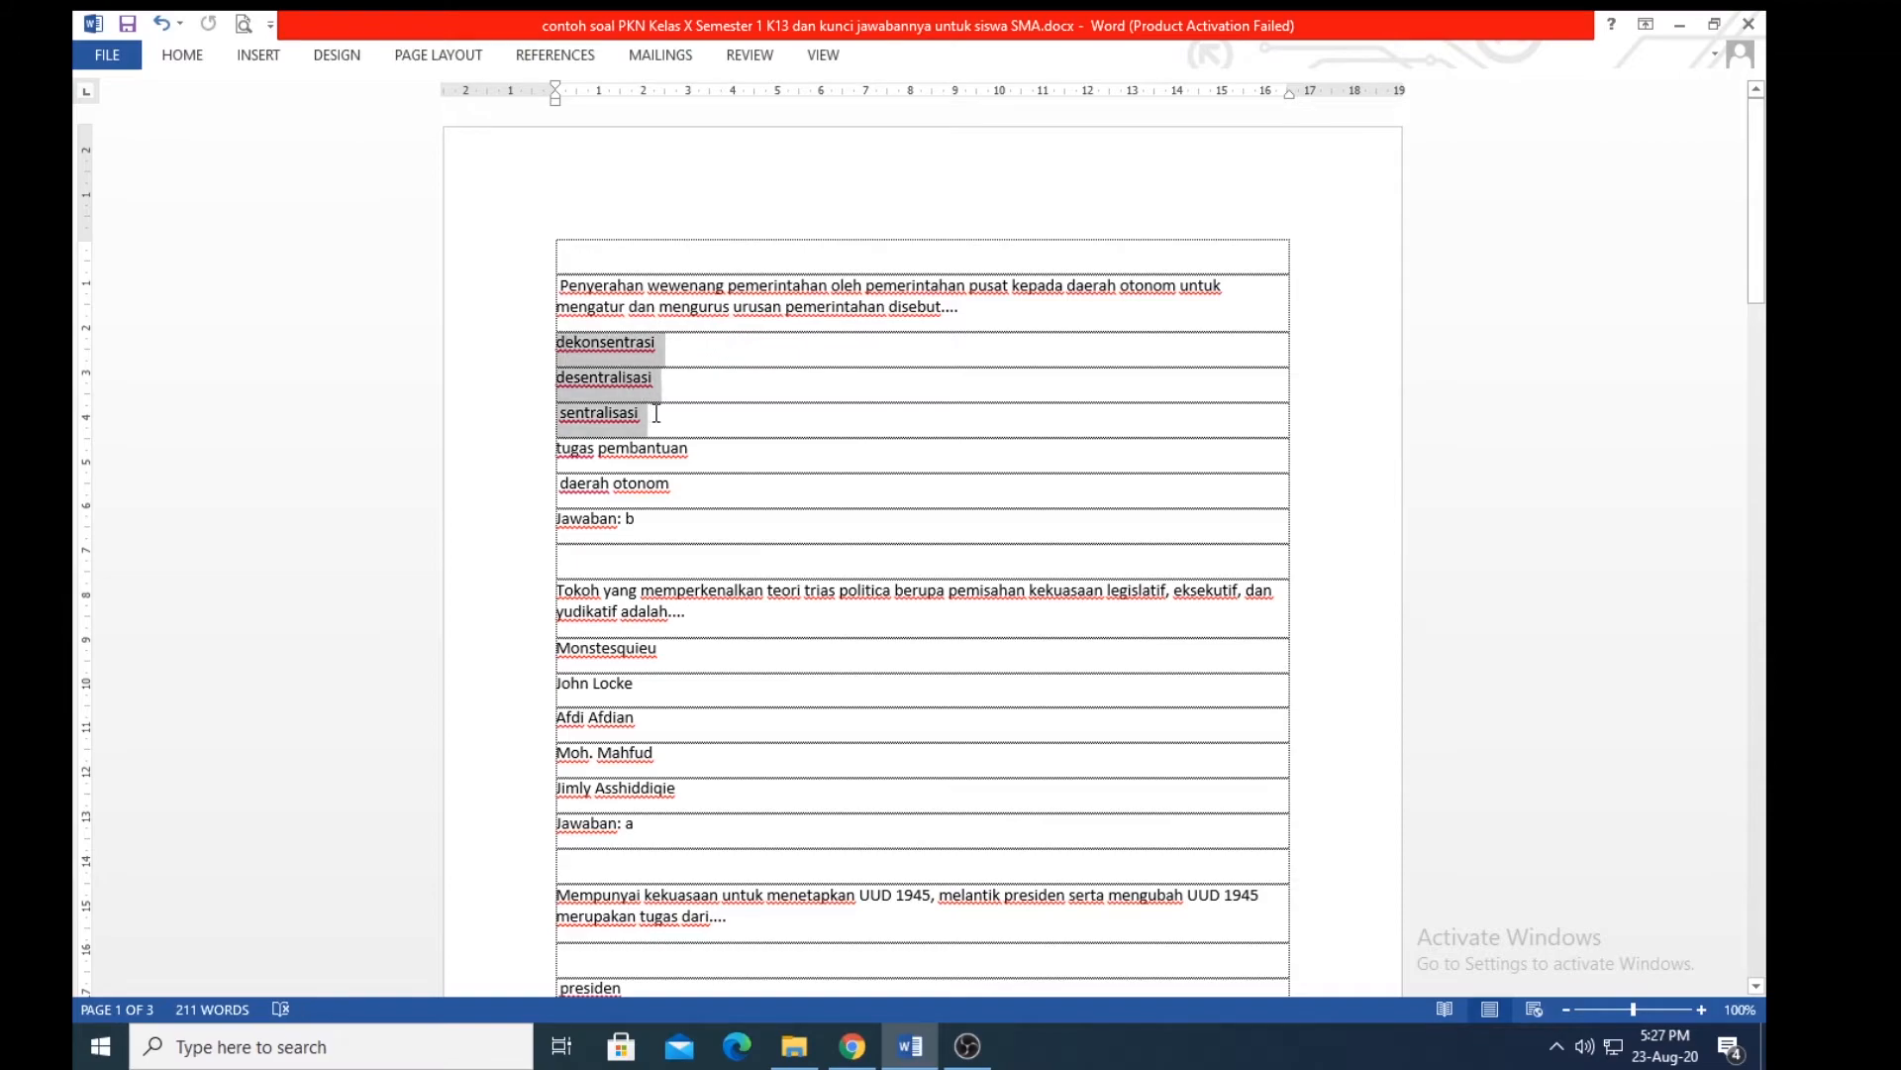
left_click(659, 416)
left_click_drag(560, 346, 672, 488)
key("ctrl+c")
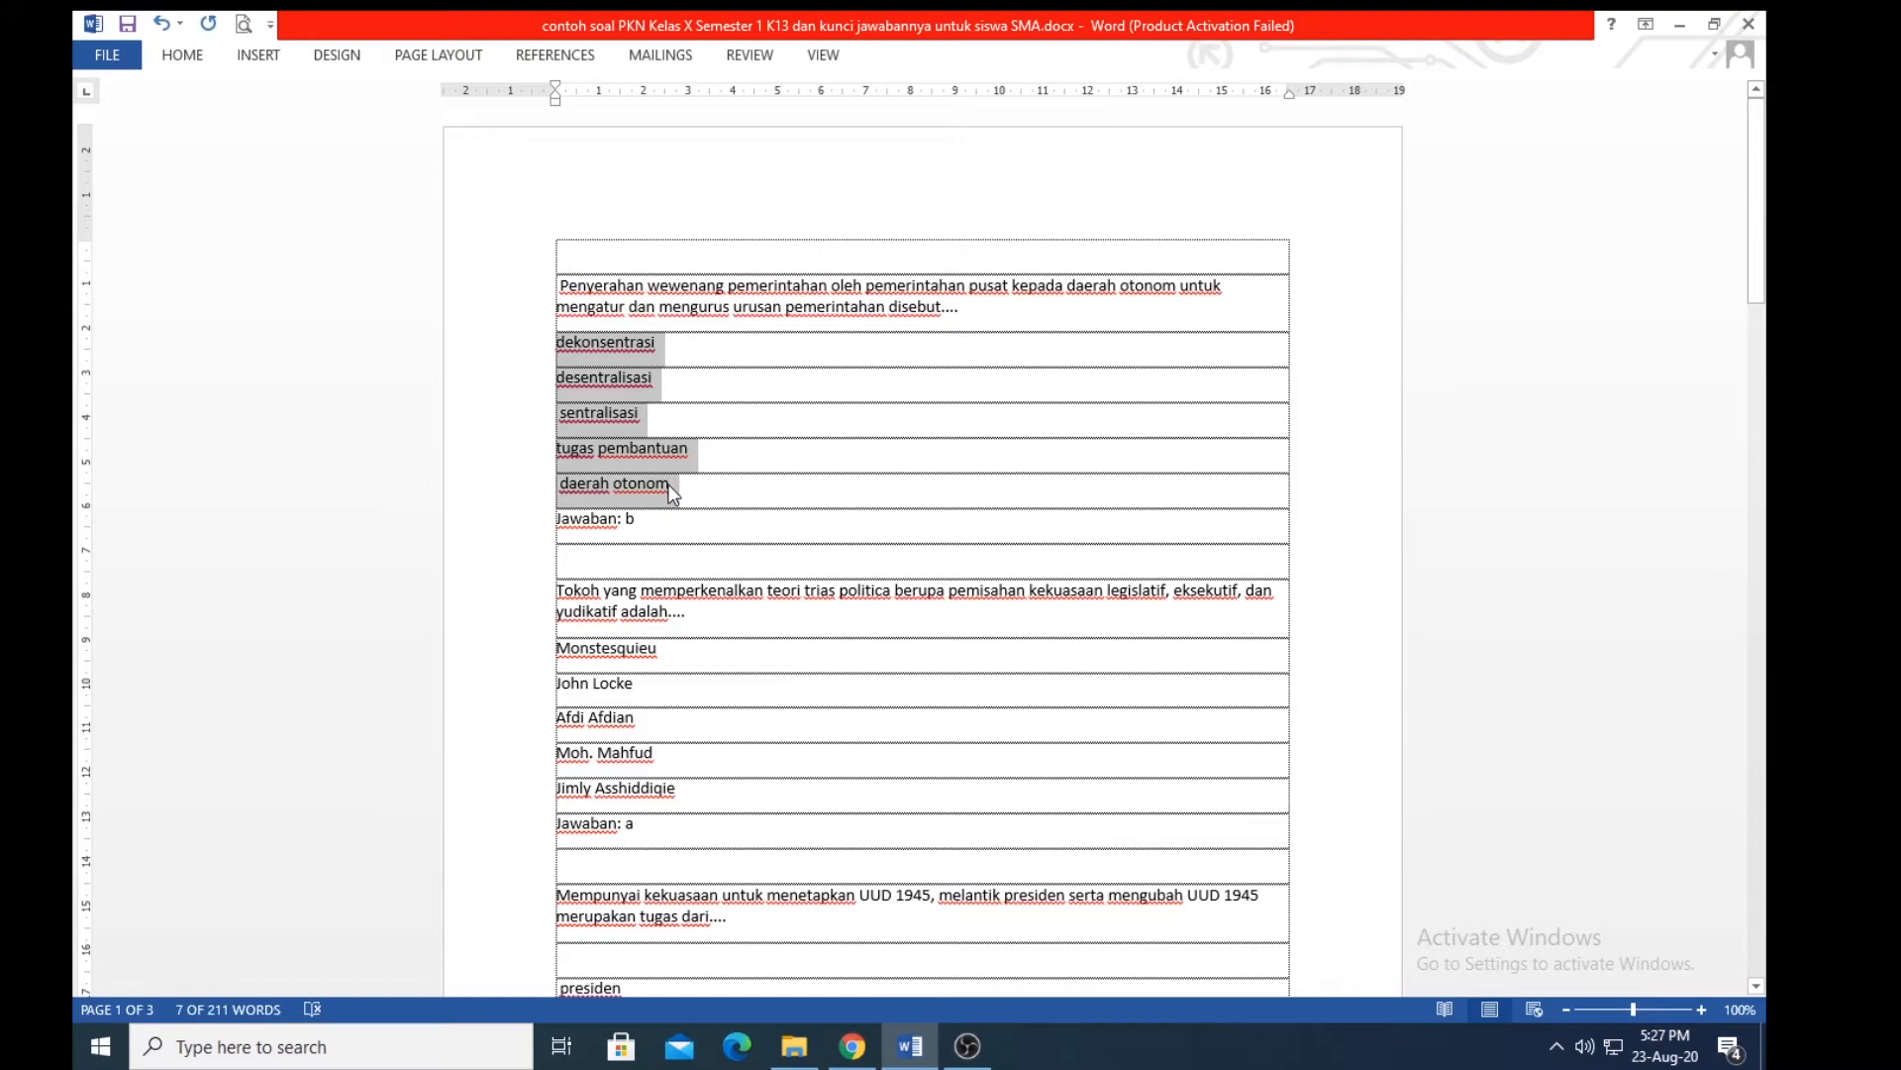
left_click(851, 1045)
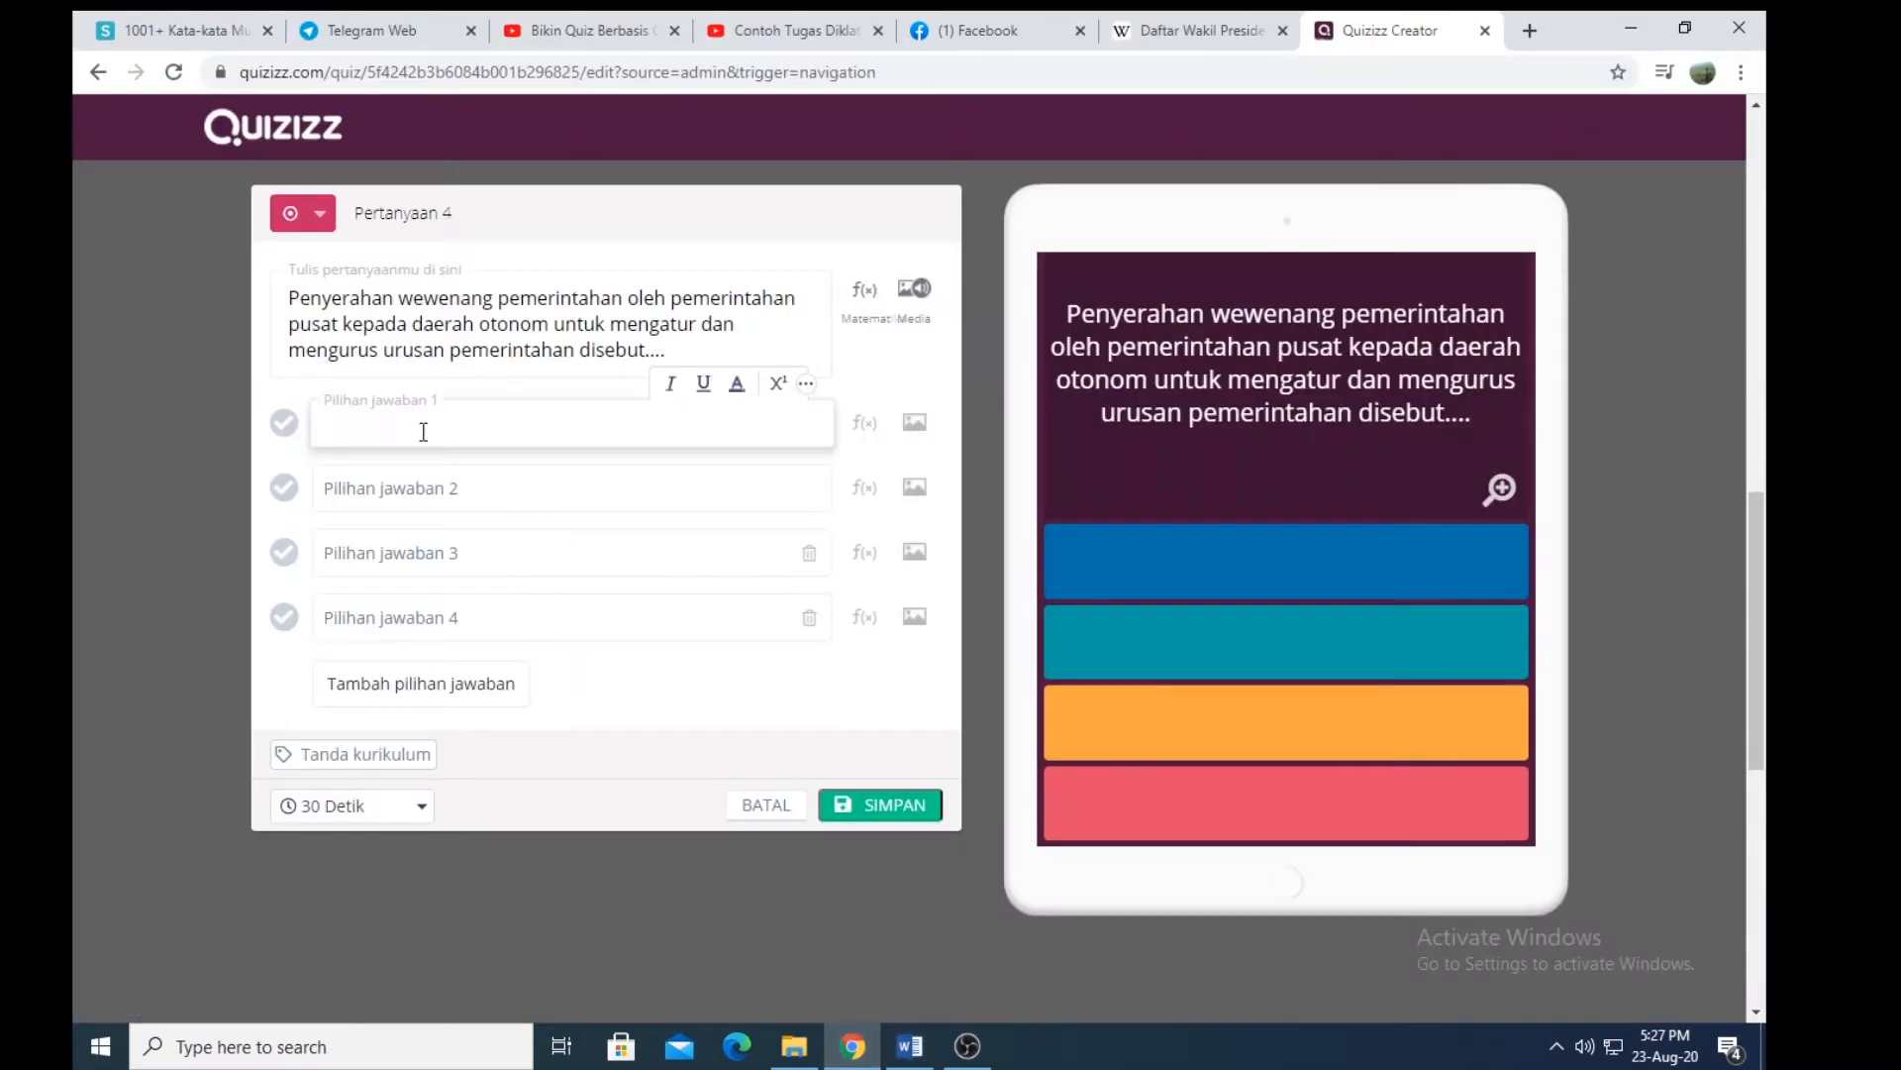
key("ctrl+v")
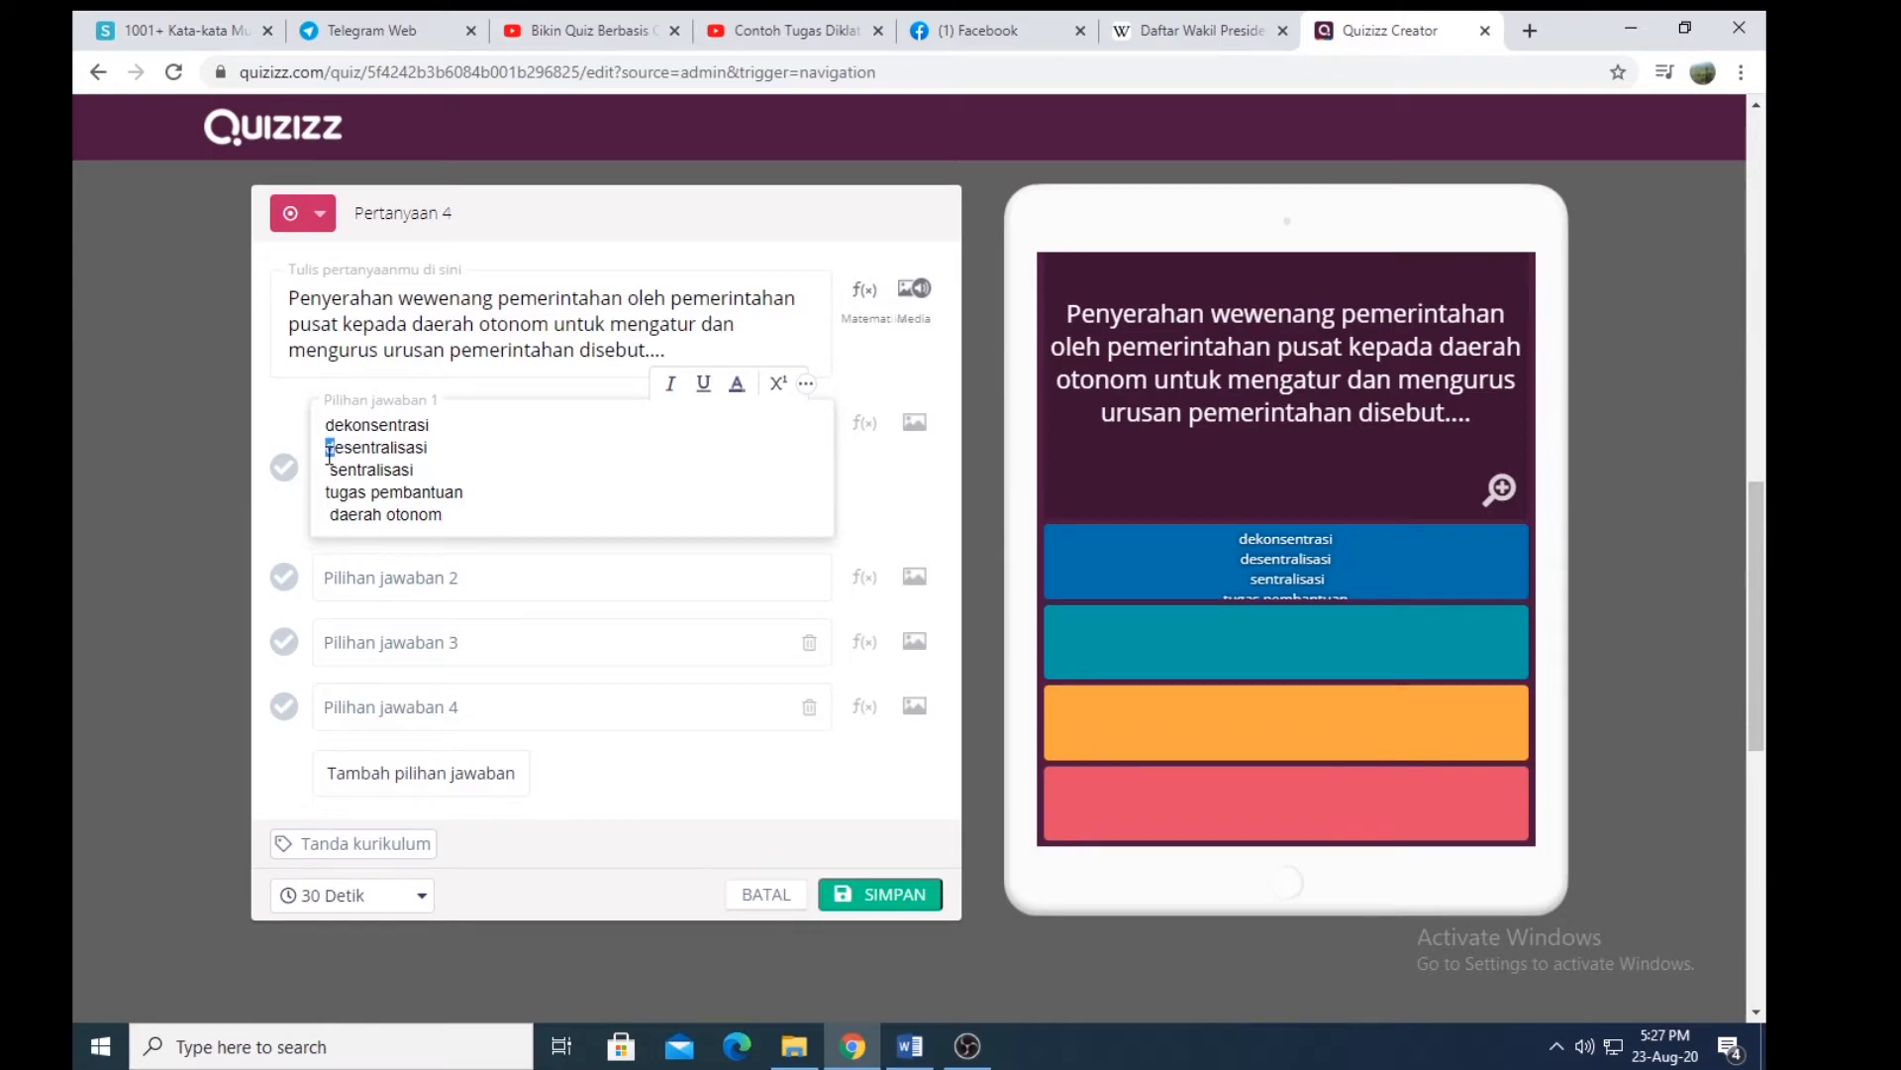
Step: Move "desentralisasi" from answer option 1 to option 2 and "sentralisasi" to option 3 of question 4
left_click_drag(326, 446, 436, 452)
key("ctrl+x")
left_click(371, 576)
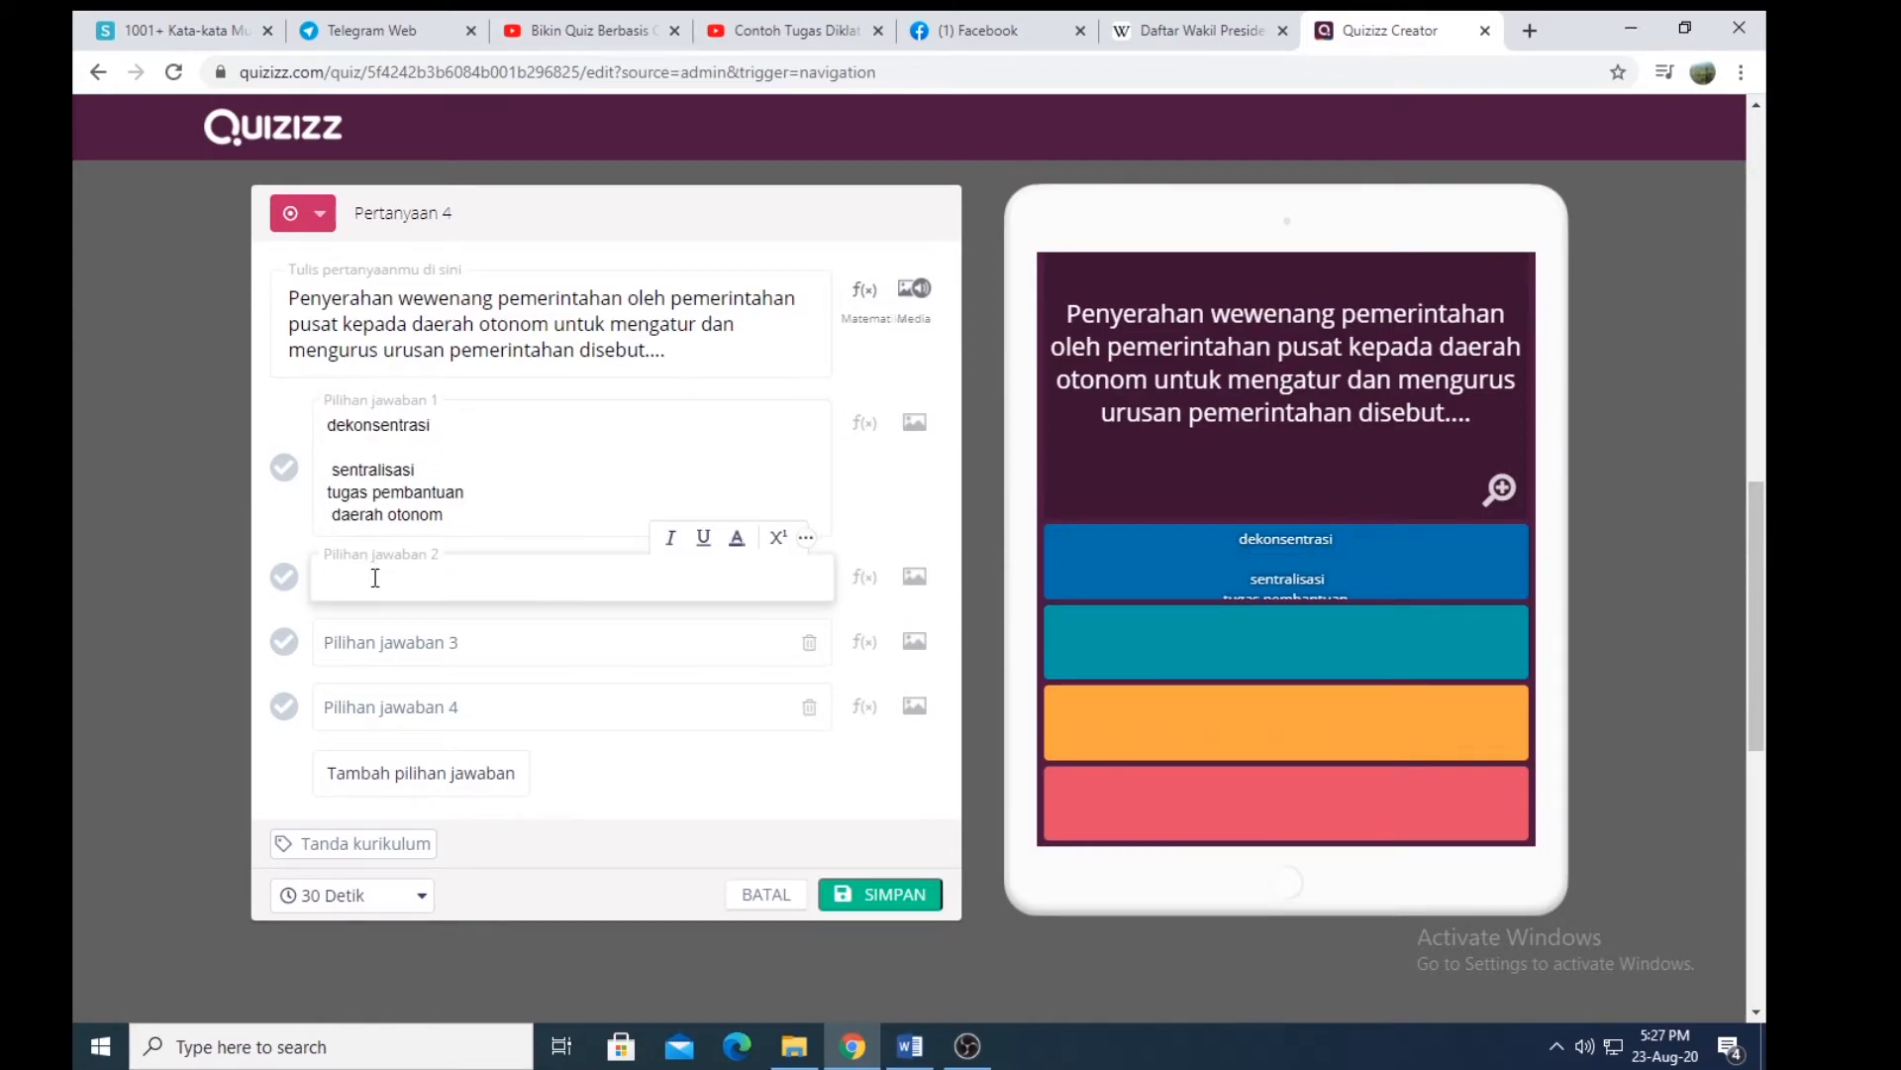
key("ctrl+v")
left_click_drag(326, 466, 435, 467)
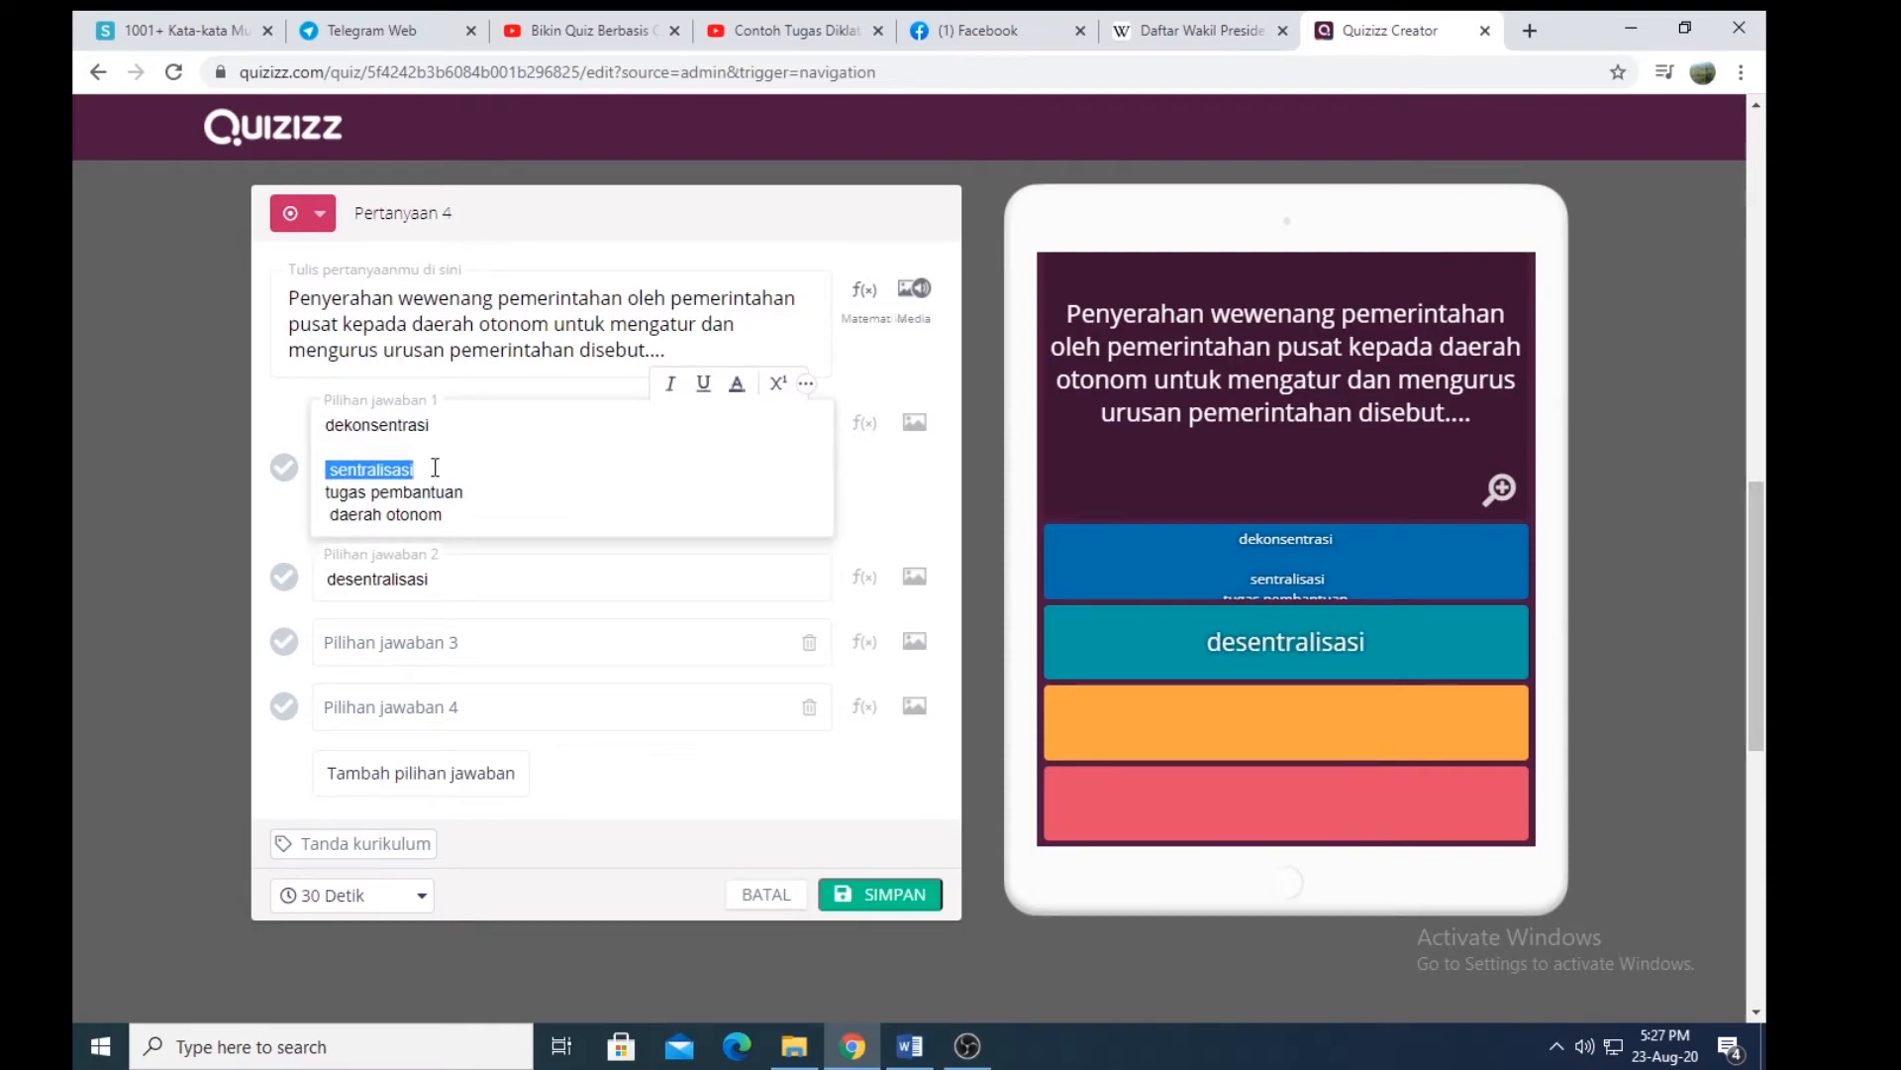
key("ctrl+x")
left_click(428, 638)
key("ctrl+v")
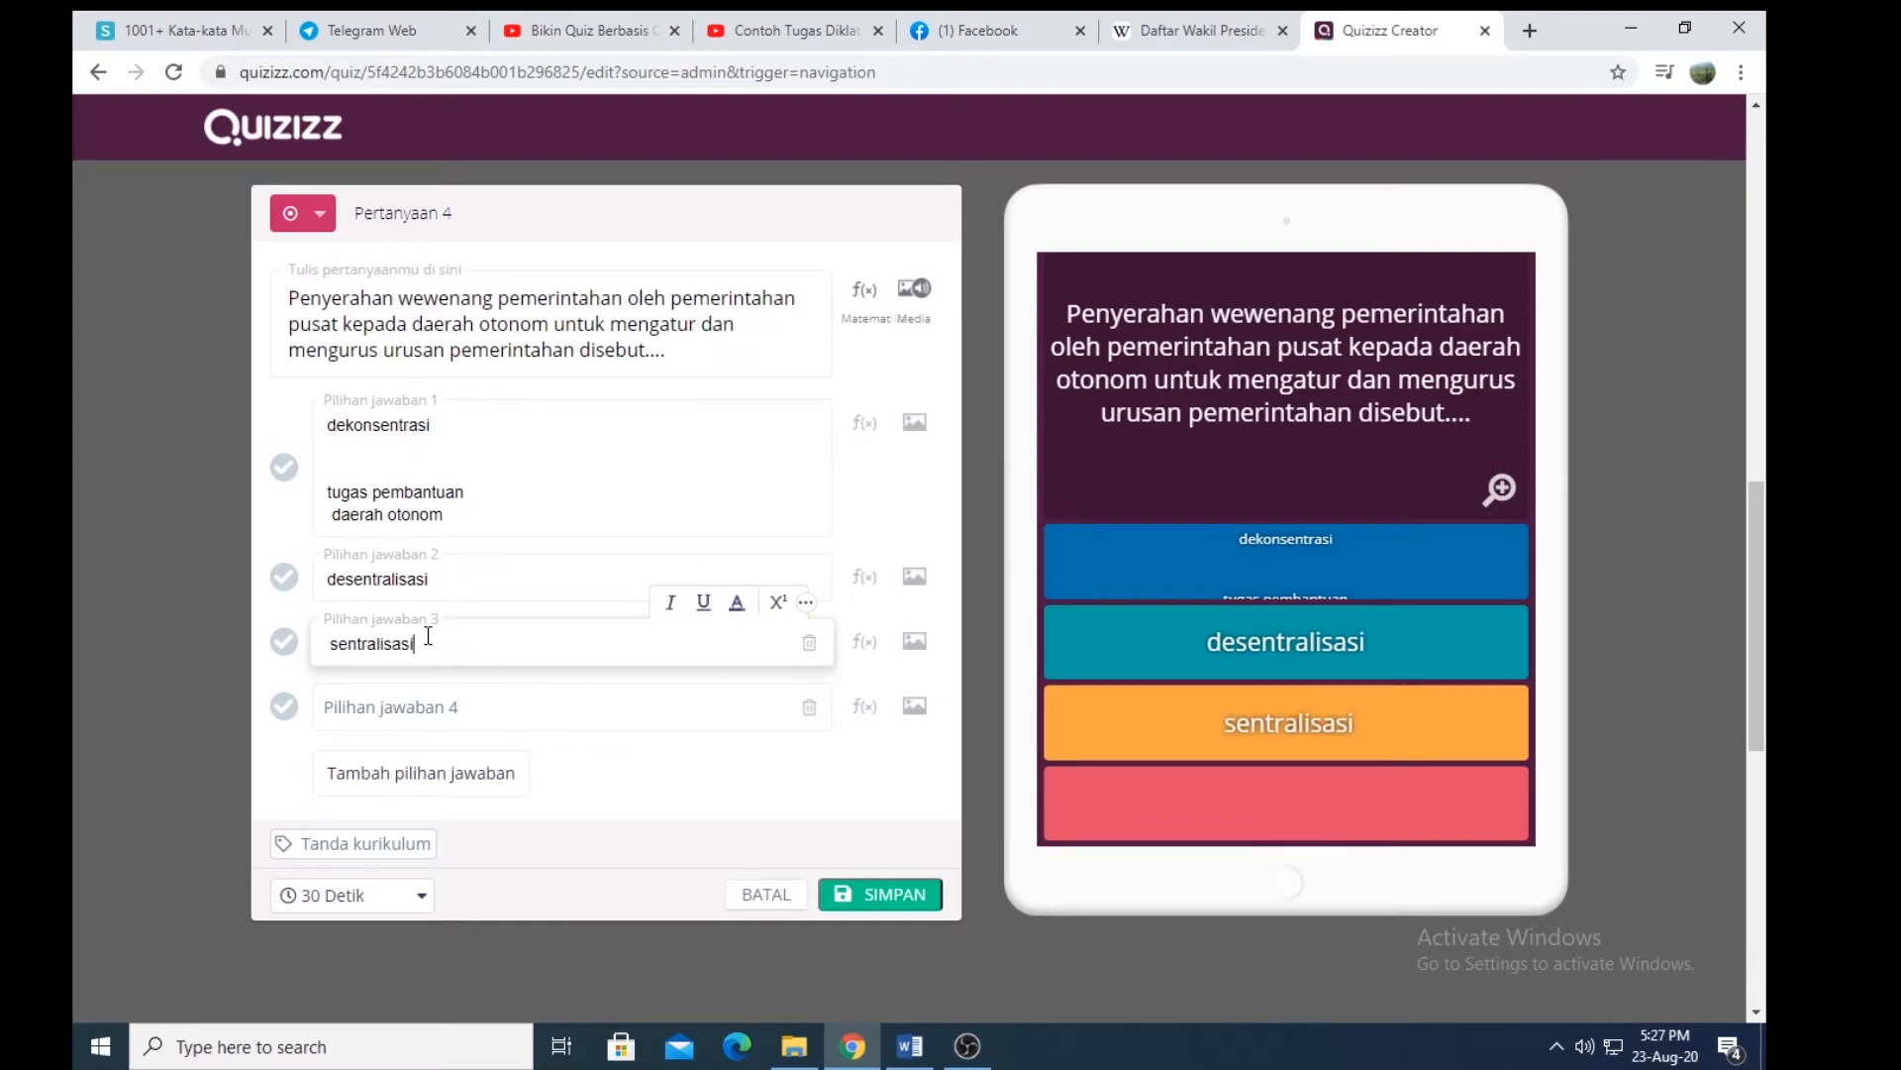
Step: Move "tugas pembantuan" from answer option 1 to option 4 of question 4
left_click_drag(329, 492, 467, 497)
key("ctrl+x")
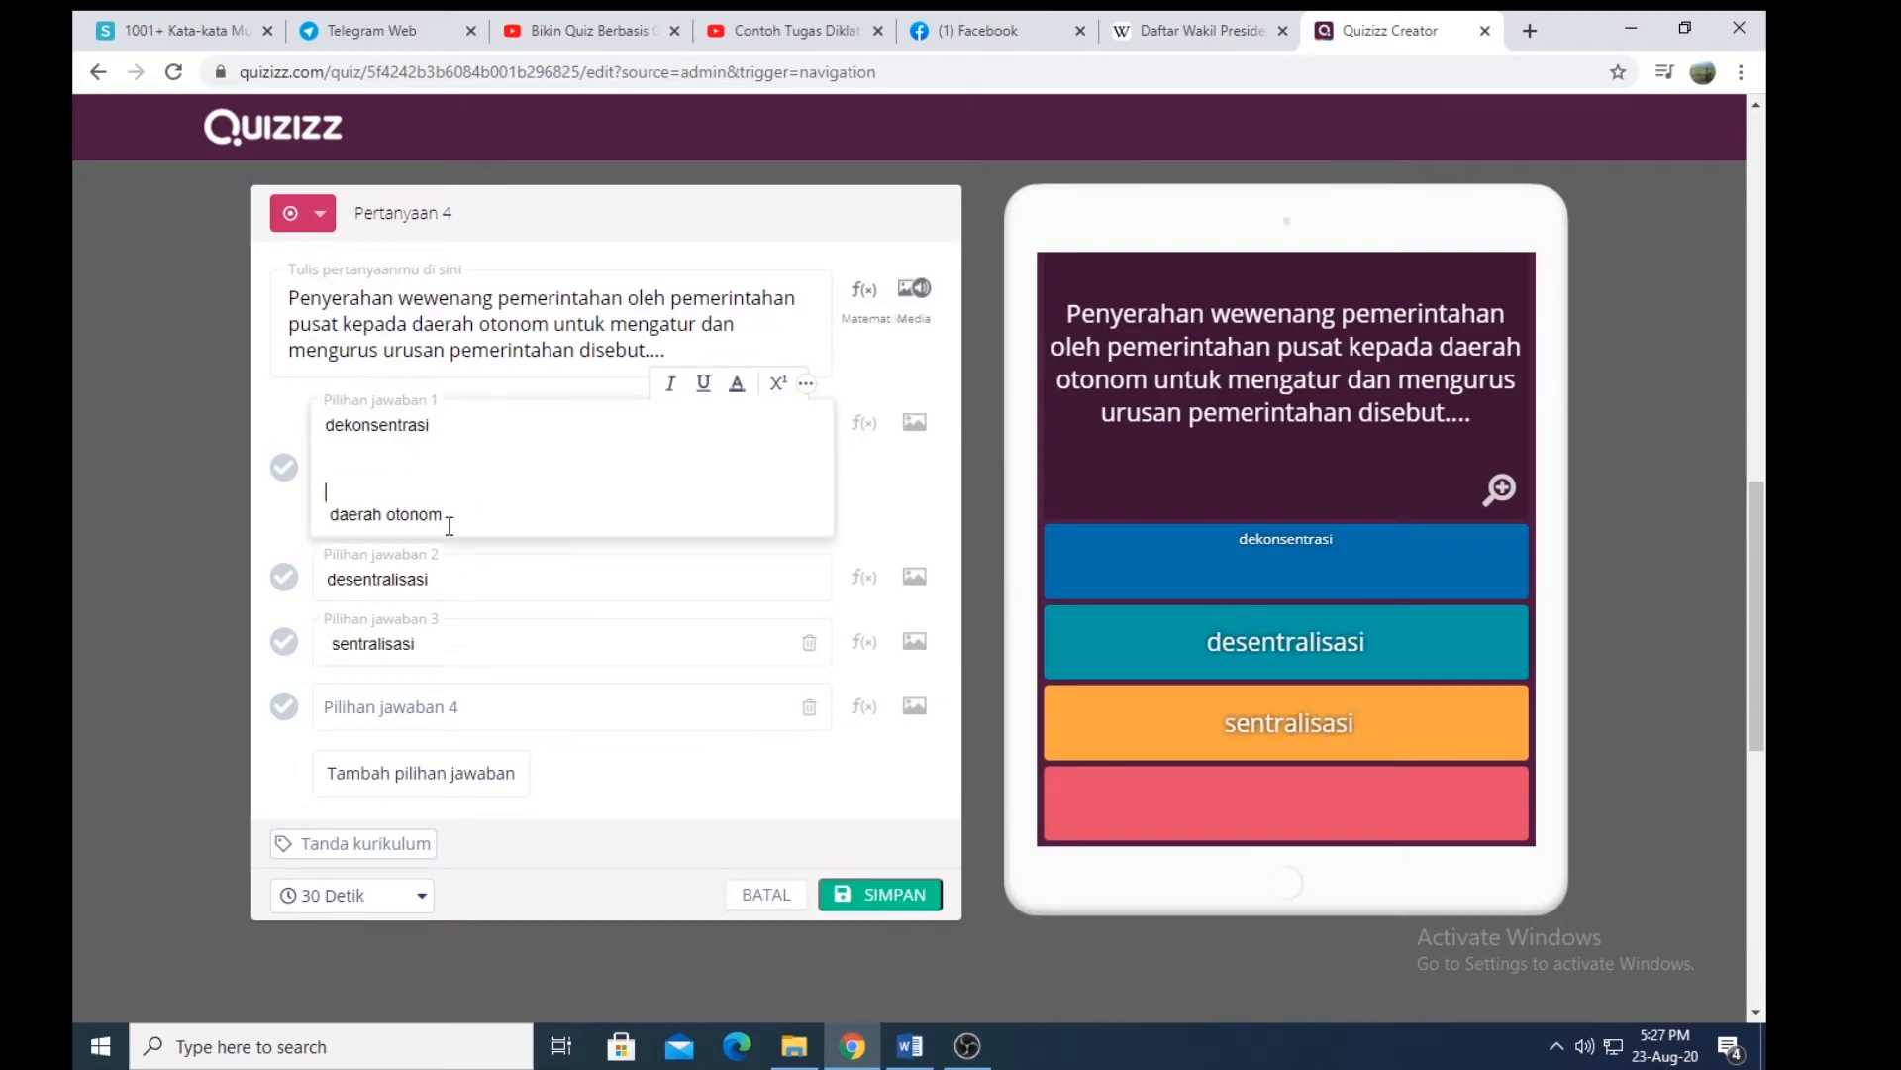
left_click(406, 711)
key("ctrl+v")
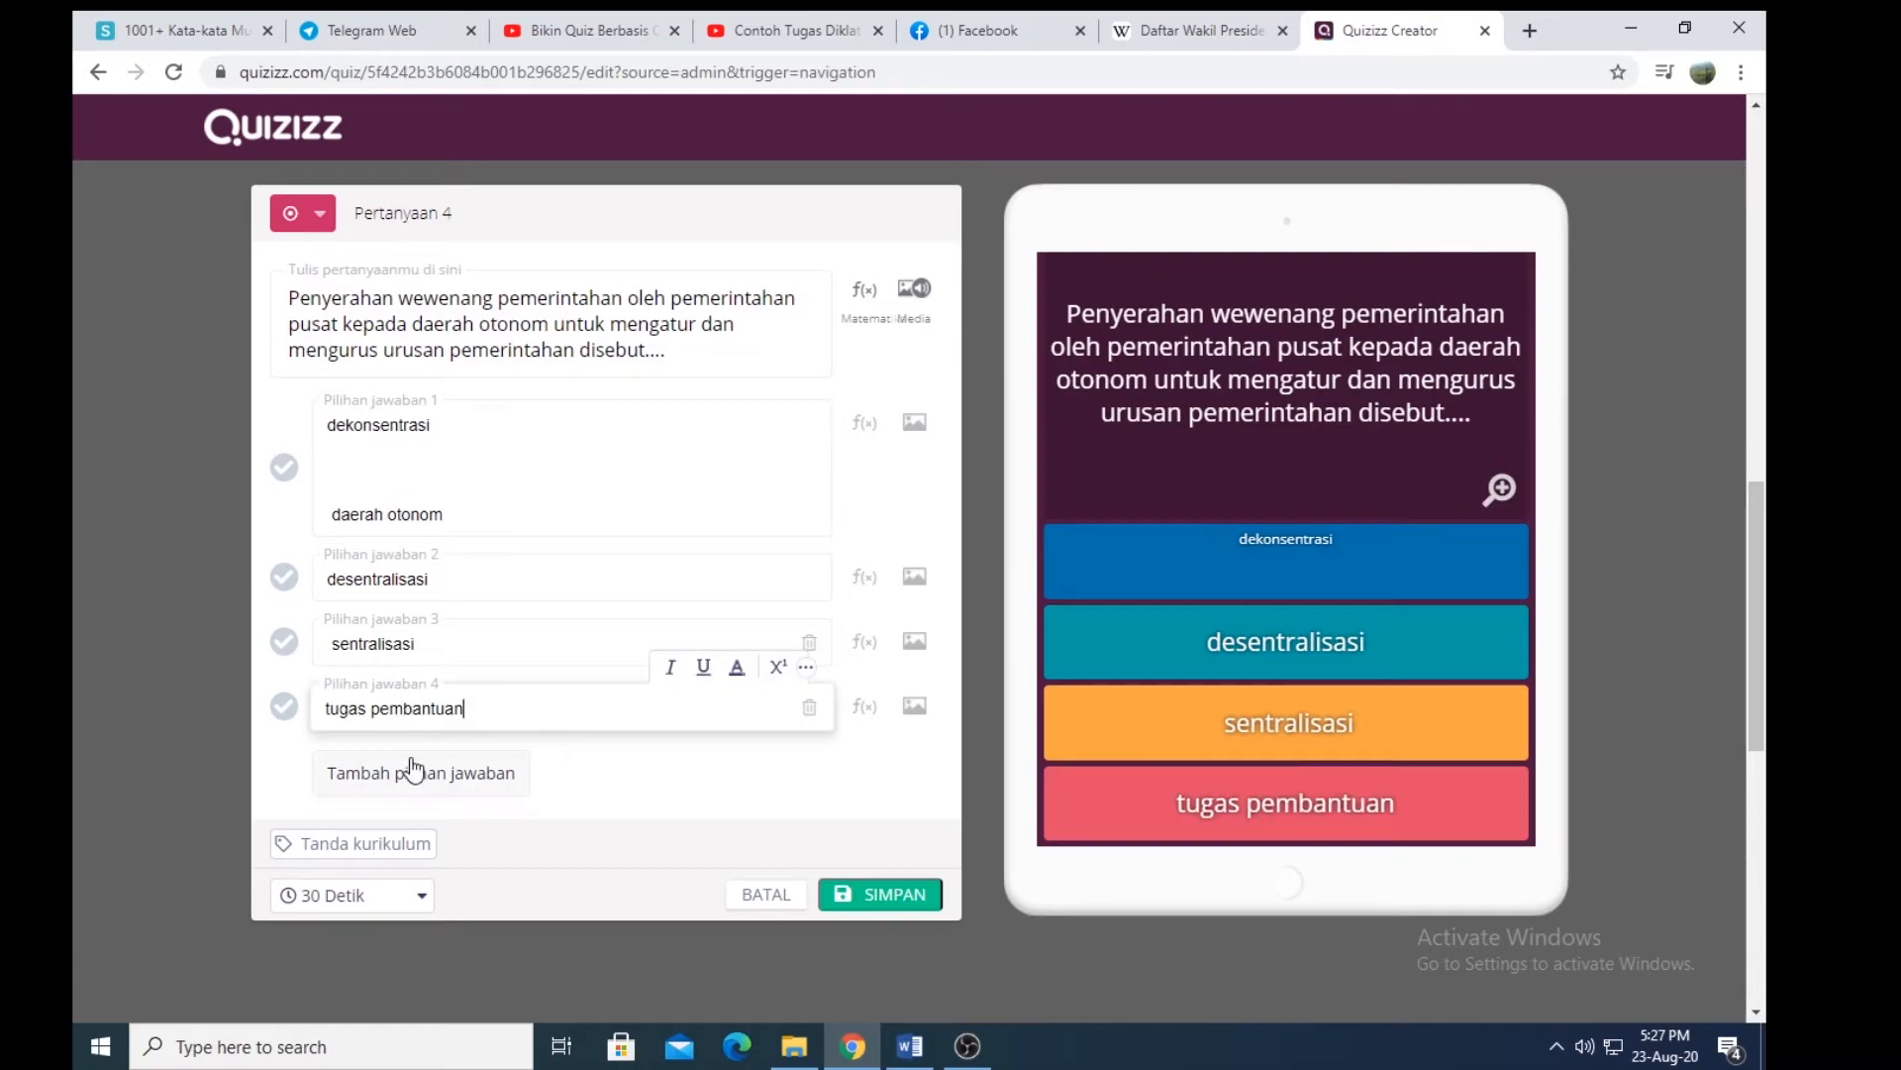
Step: Move "daerah otonom" into a new fifth answer option of question 4 and remove the leftover blank lines from option 1
left_click(395, 770)
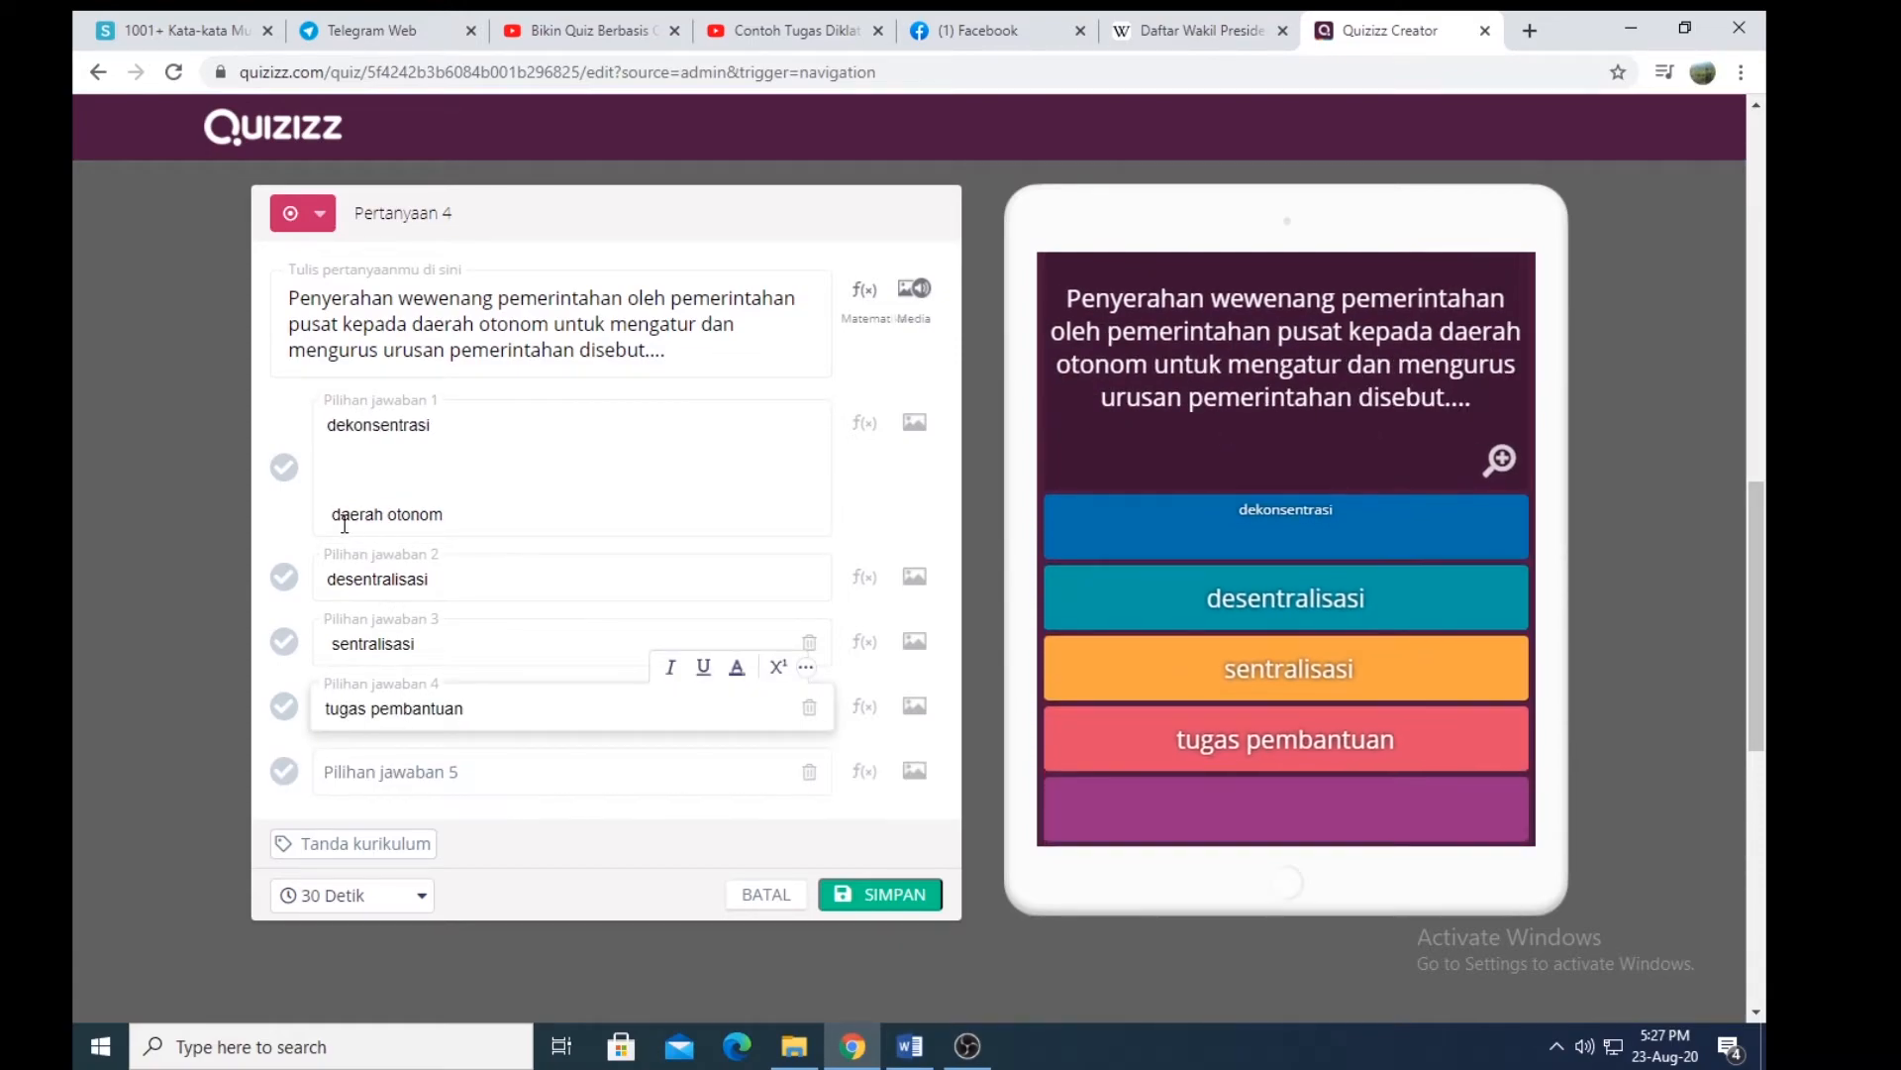
left_click_drag(333, 515, 461, 529)
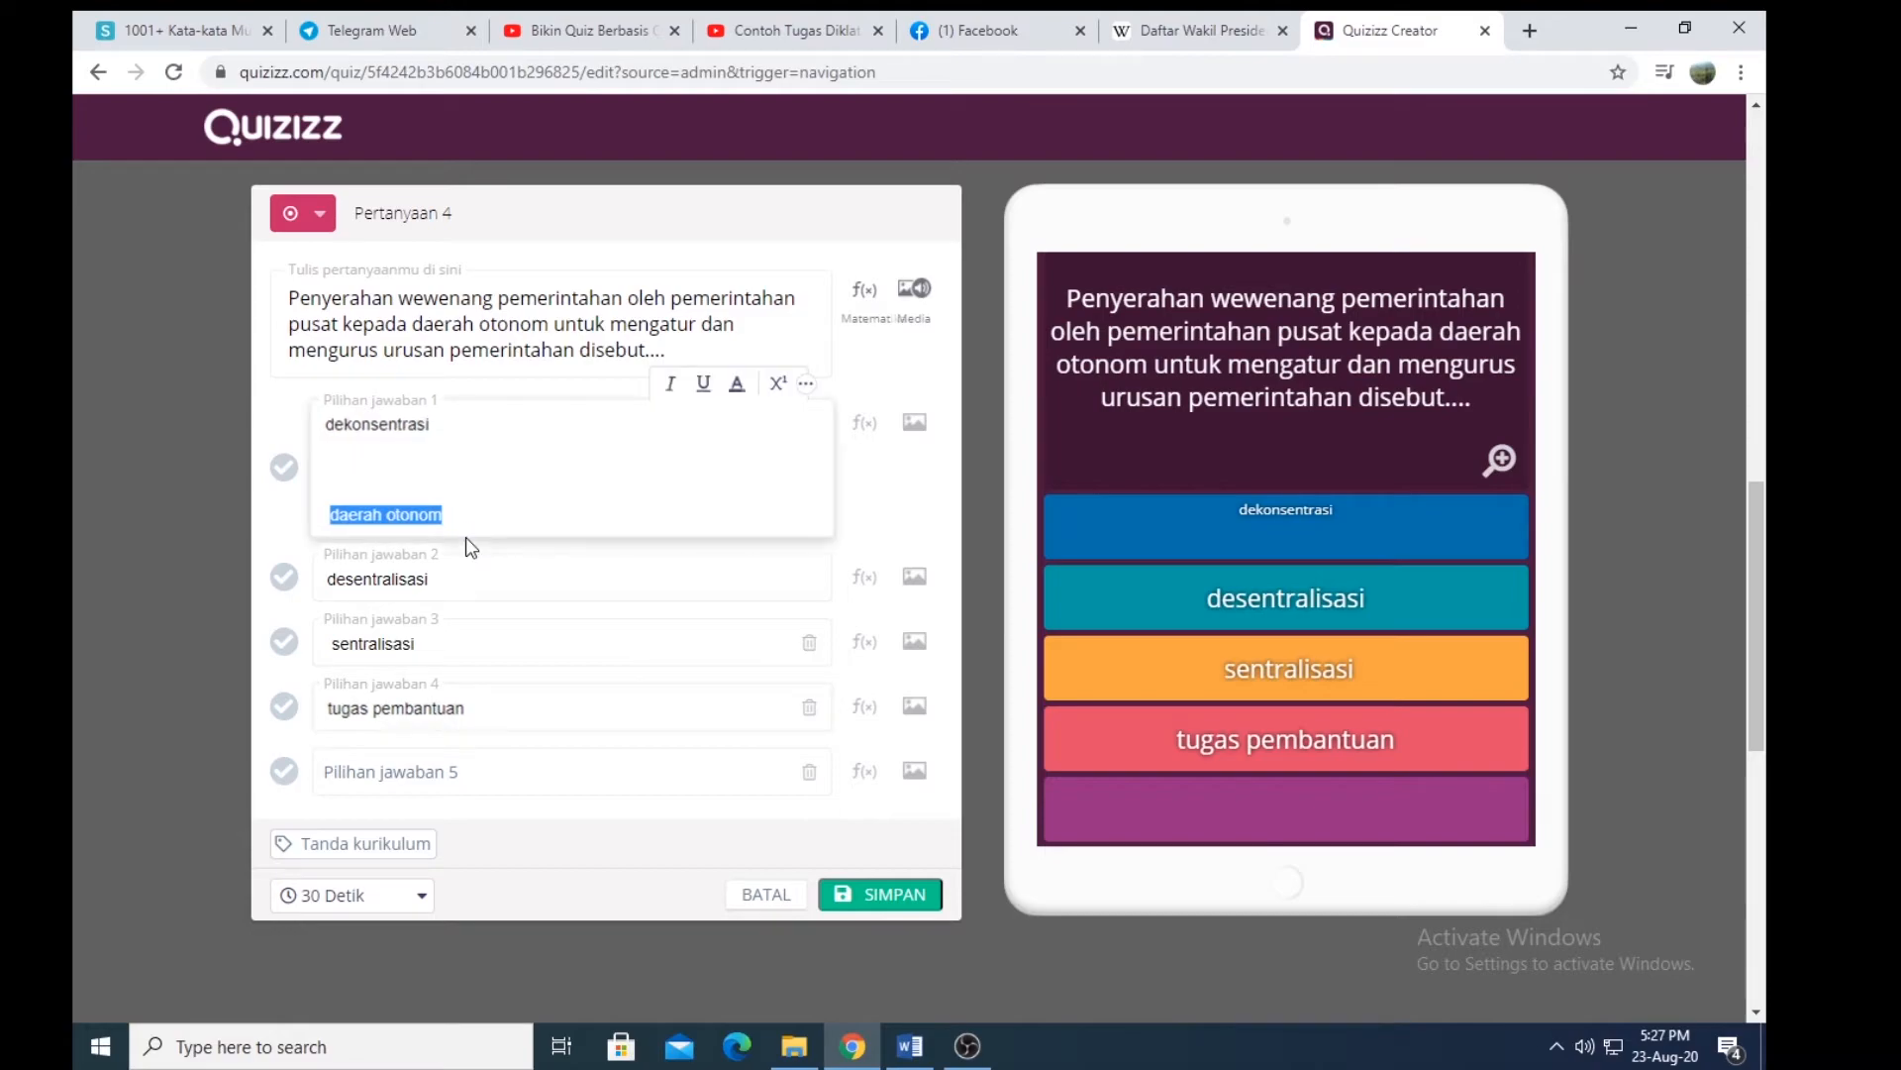
key("ctrl+x")
left_click(435, 780)
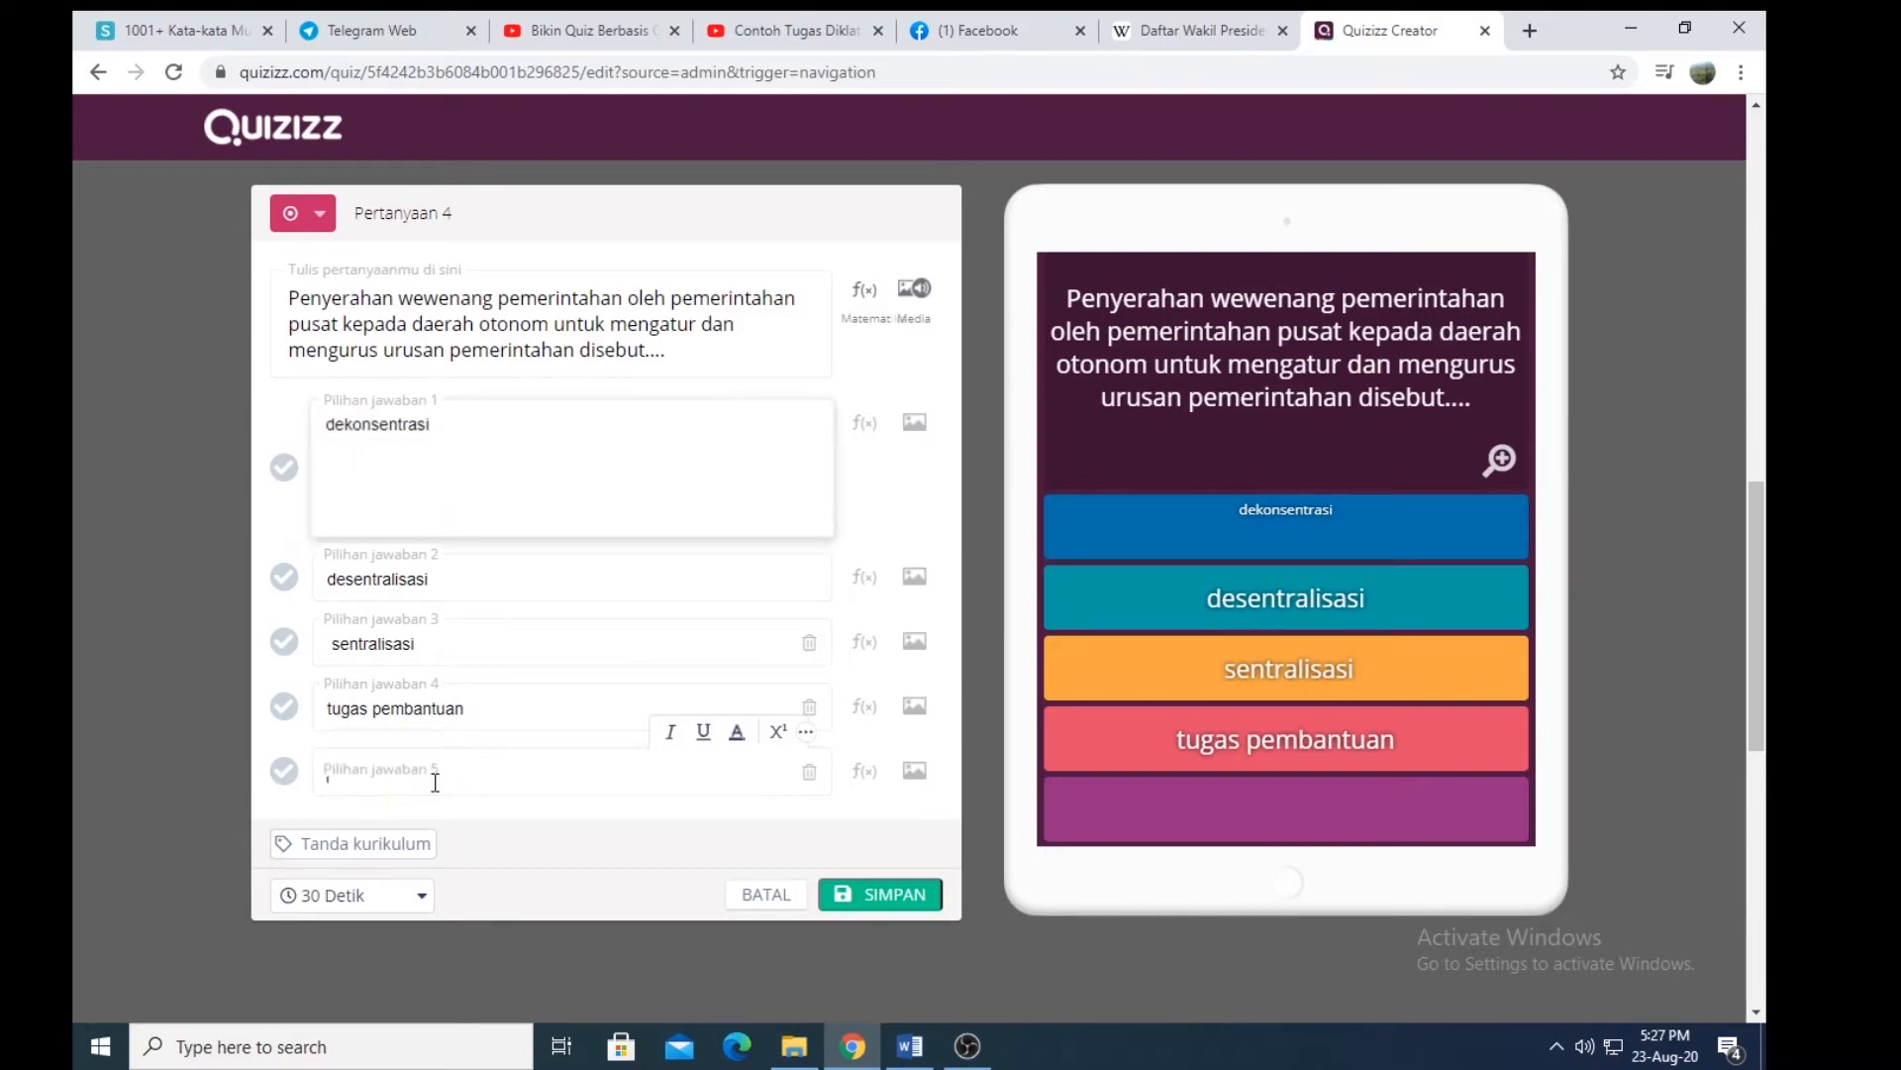
key("ctrl+v")
left_click(384, 525)
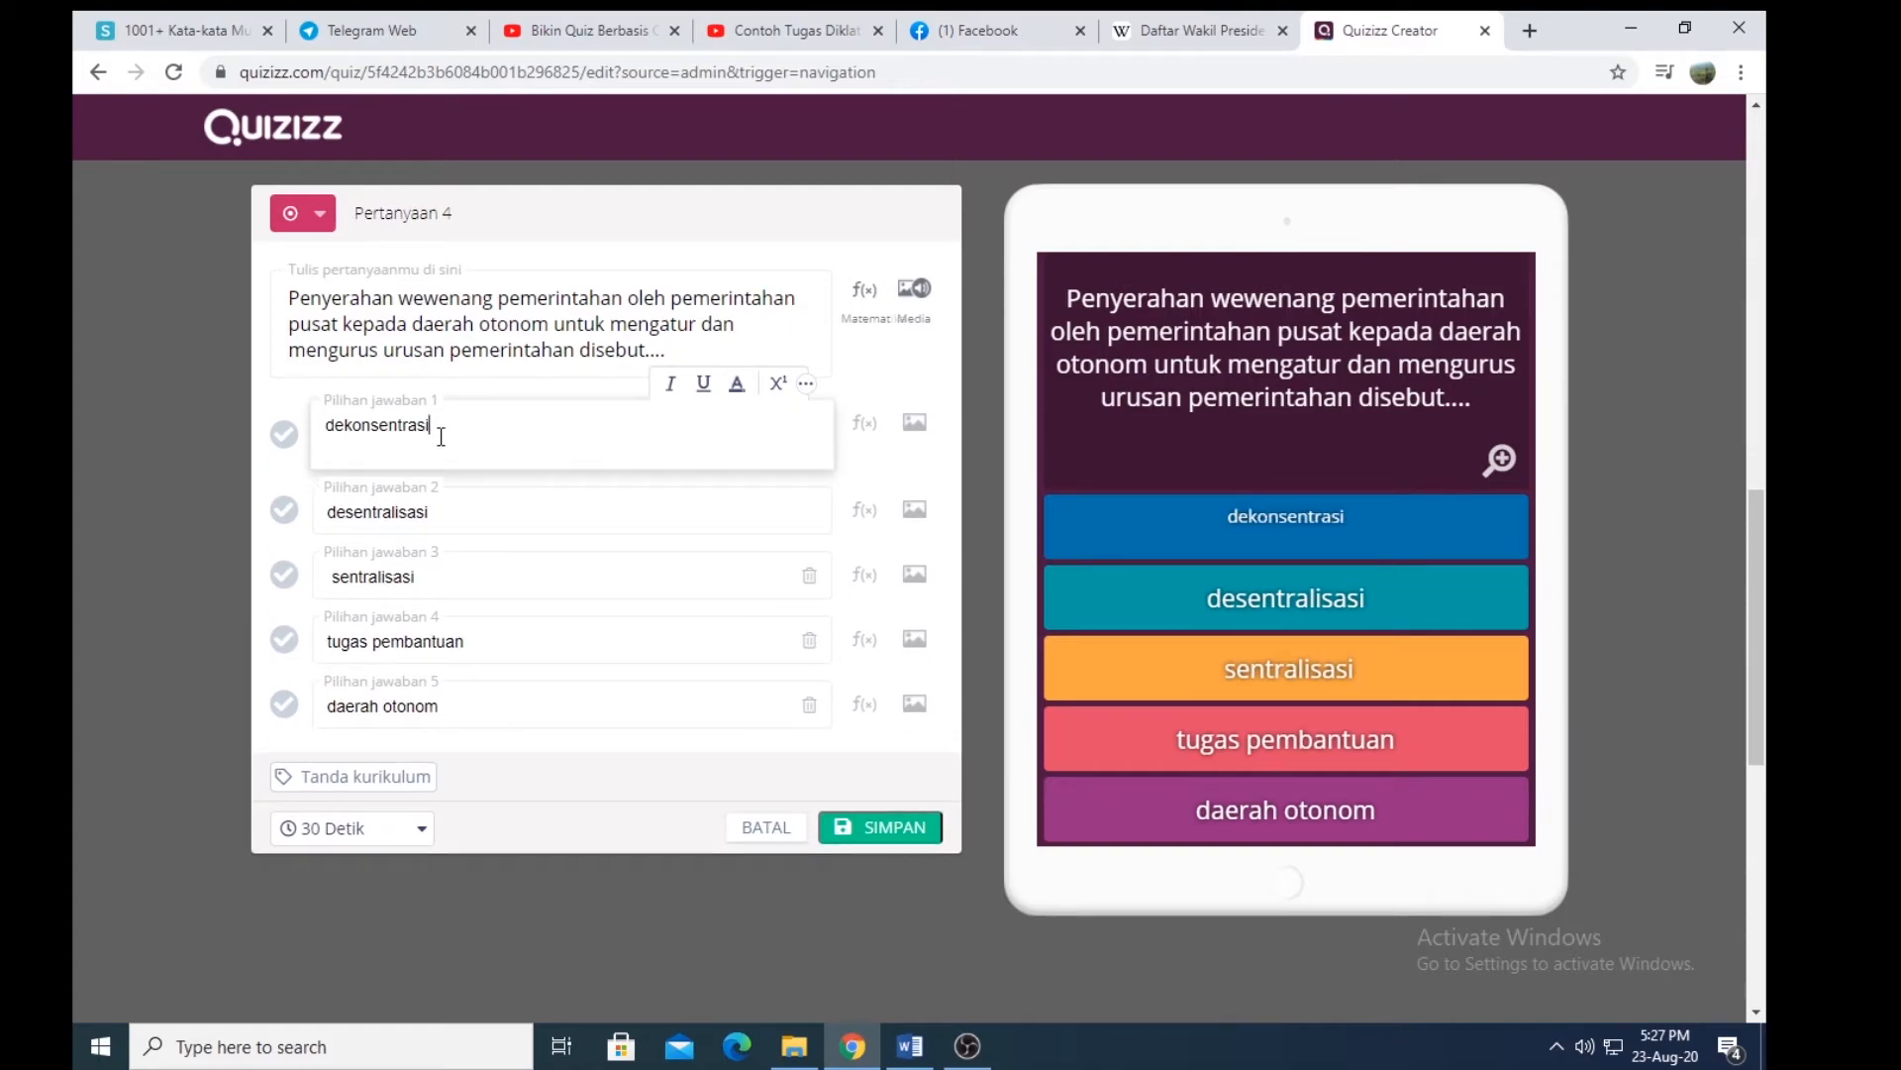
left_click(577, 560)
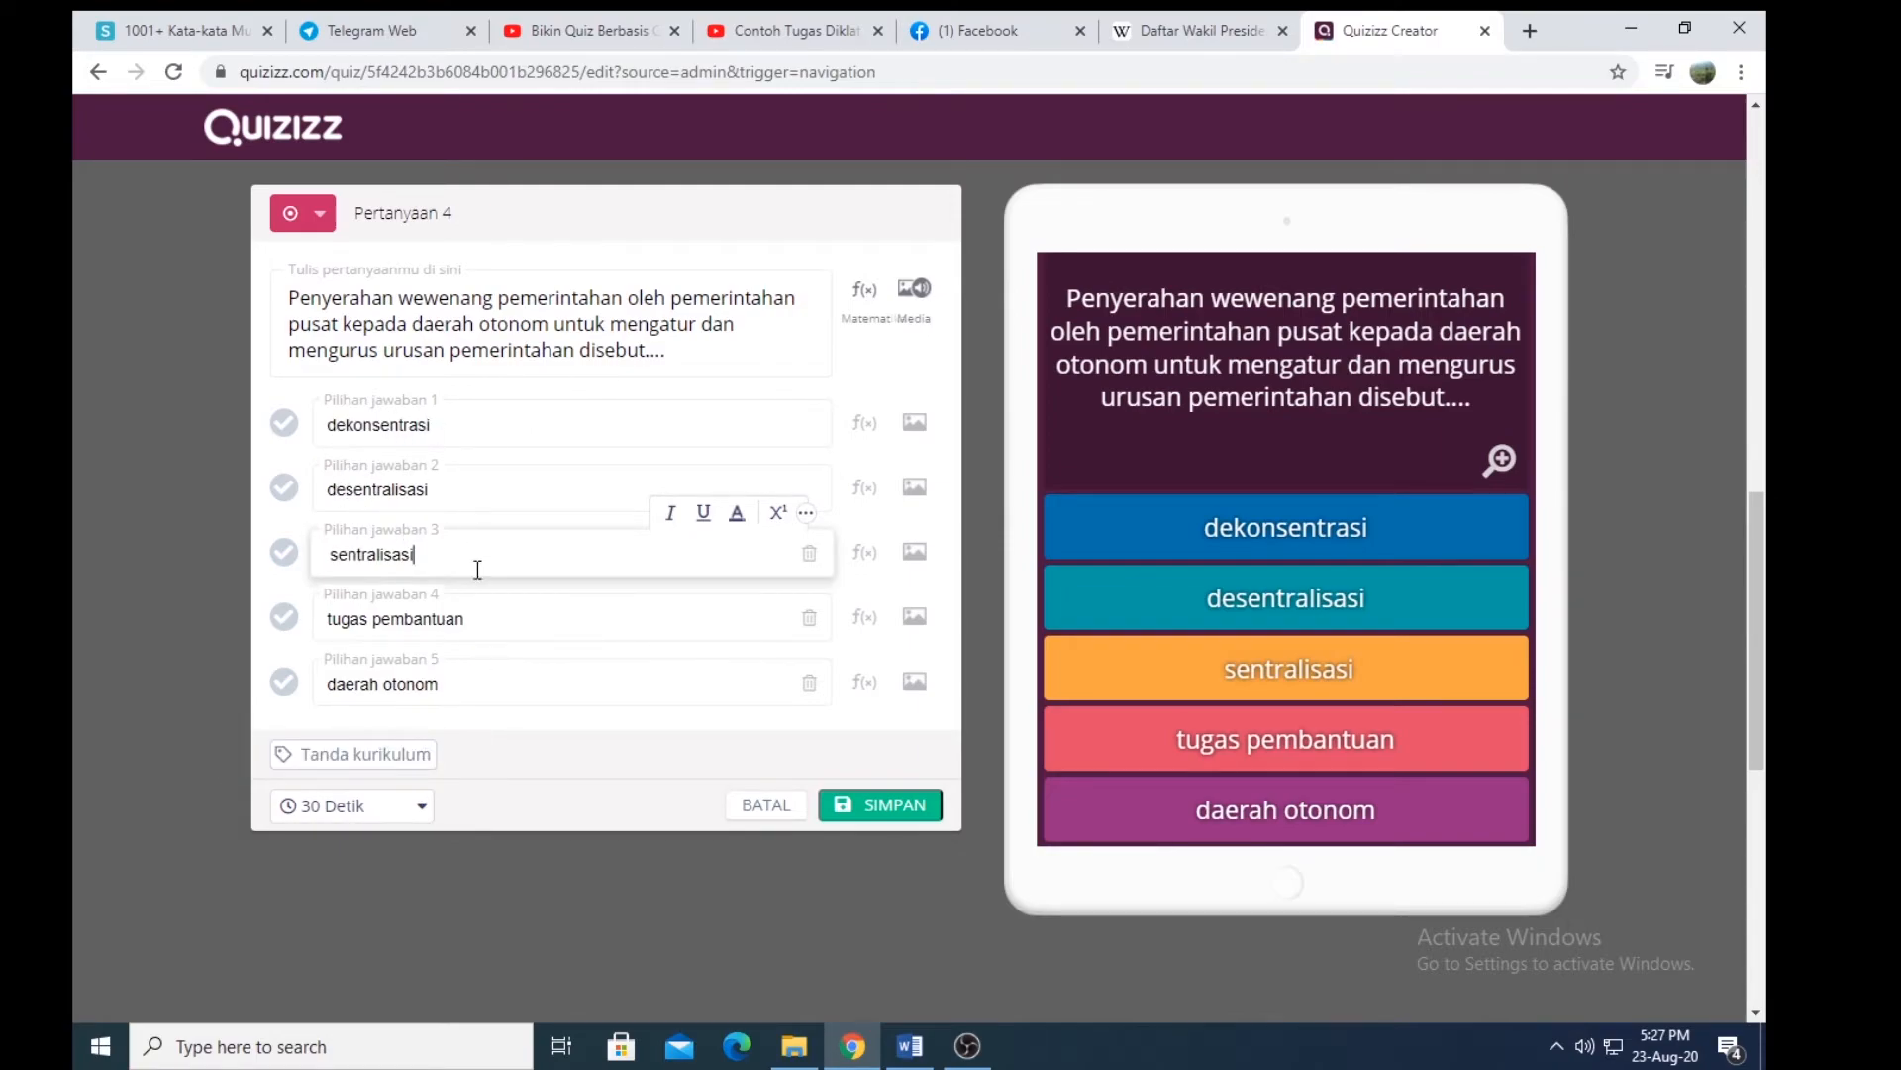
Step: Mark "desentralisasi" as the correct answer per the Word document's answer key and set question 4's time limit to 20 seconds (20 Detik)
left_click(910, 1046)
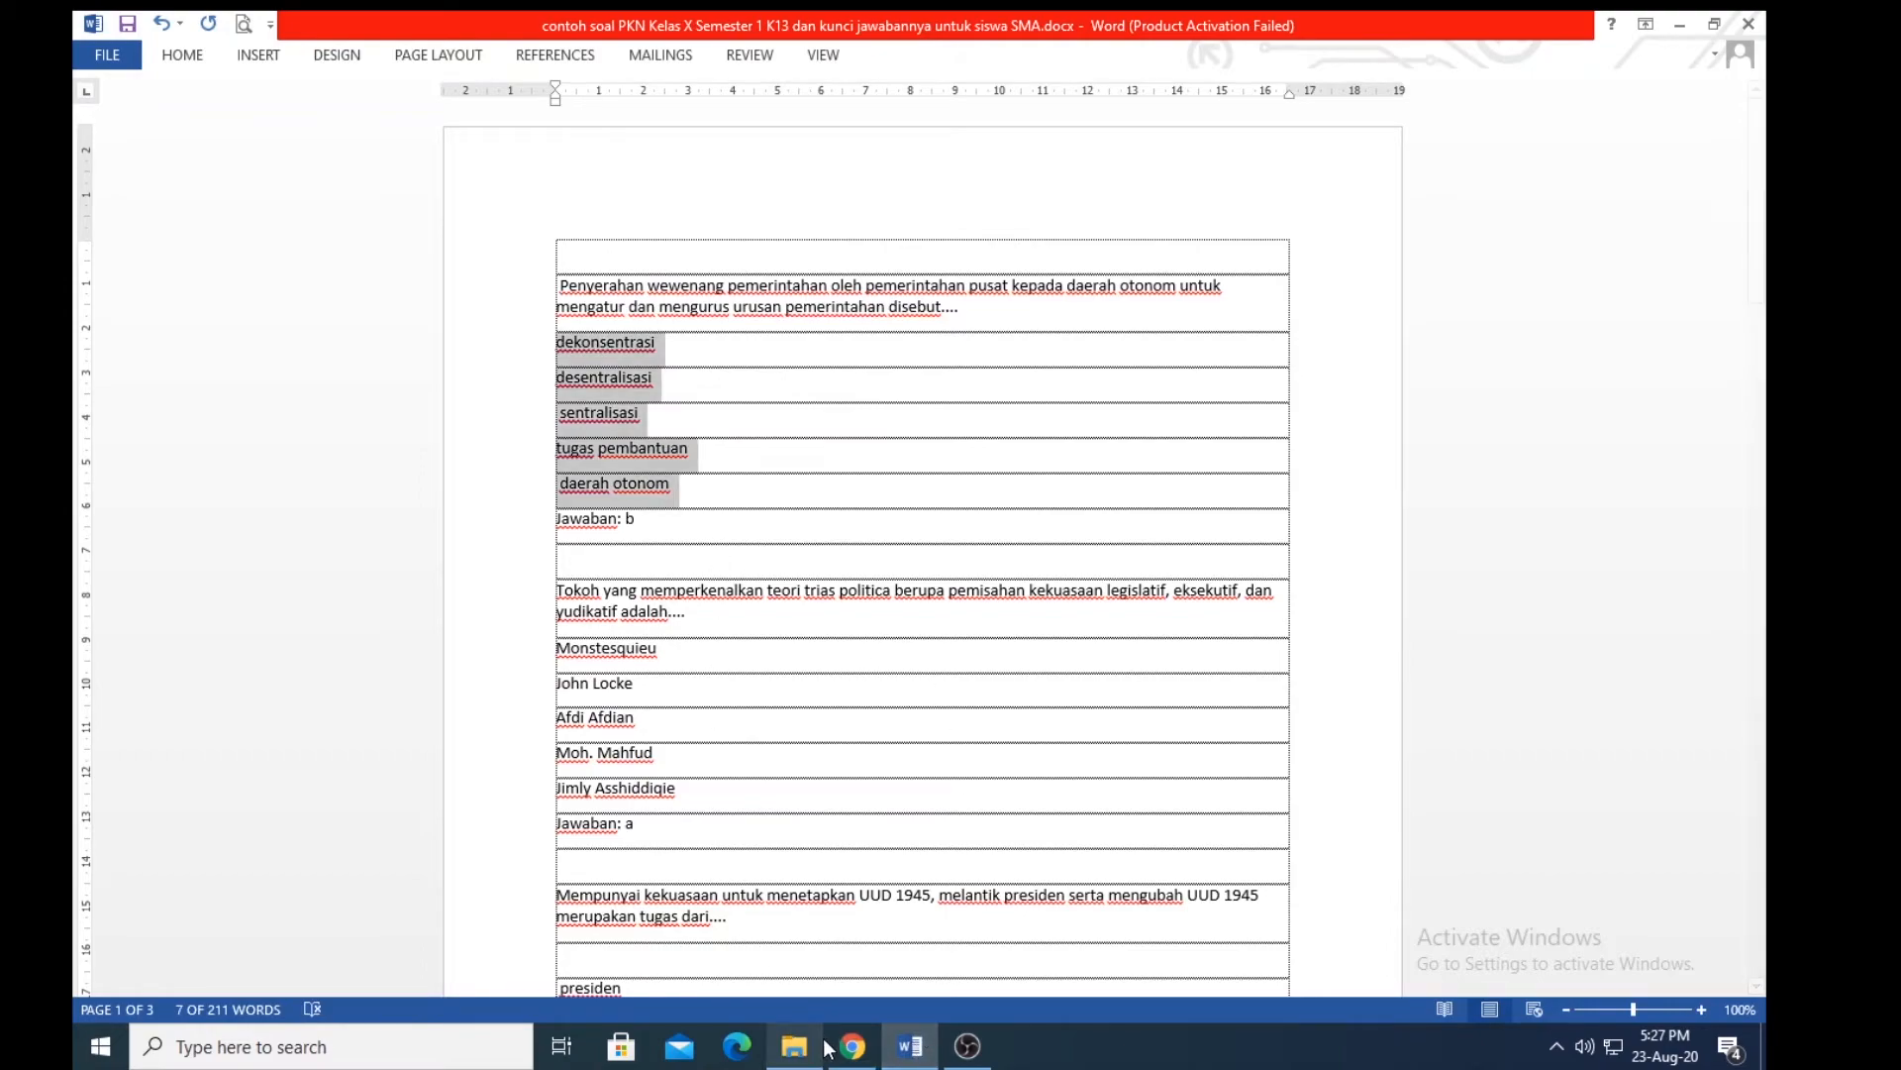
mouse_move(850, 1039)
left_click(800, 913)
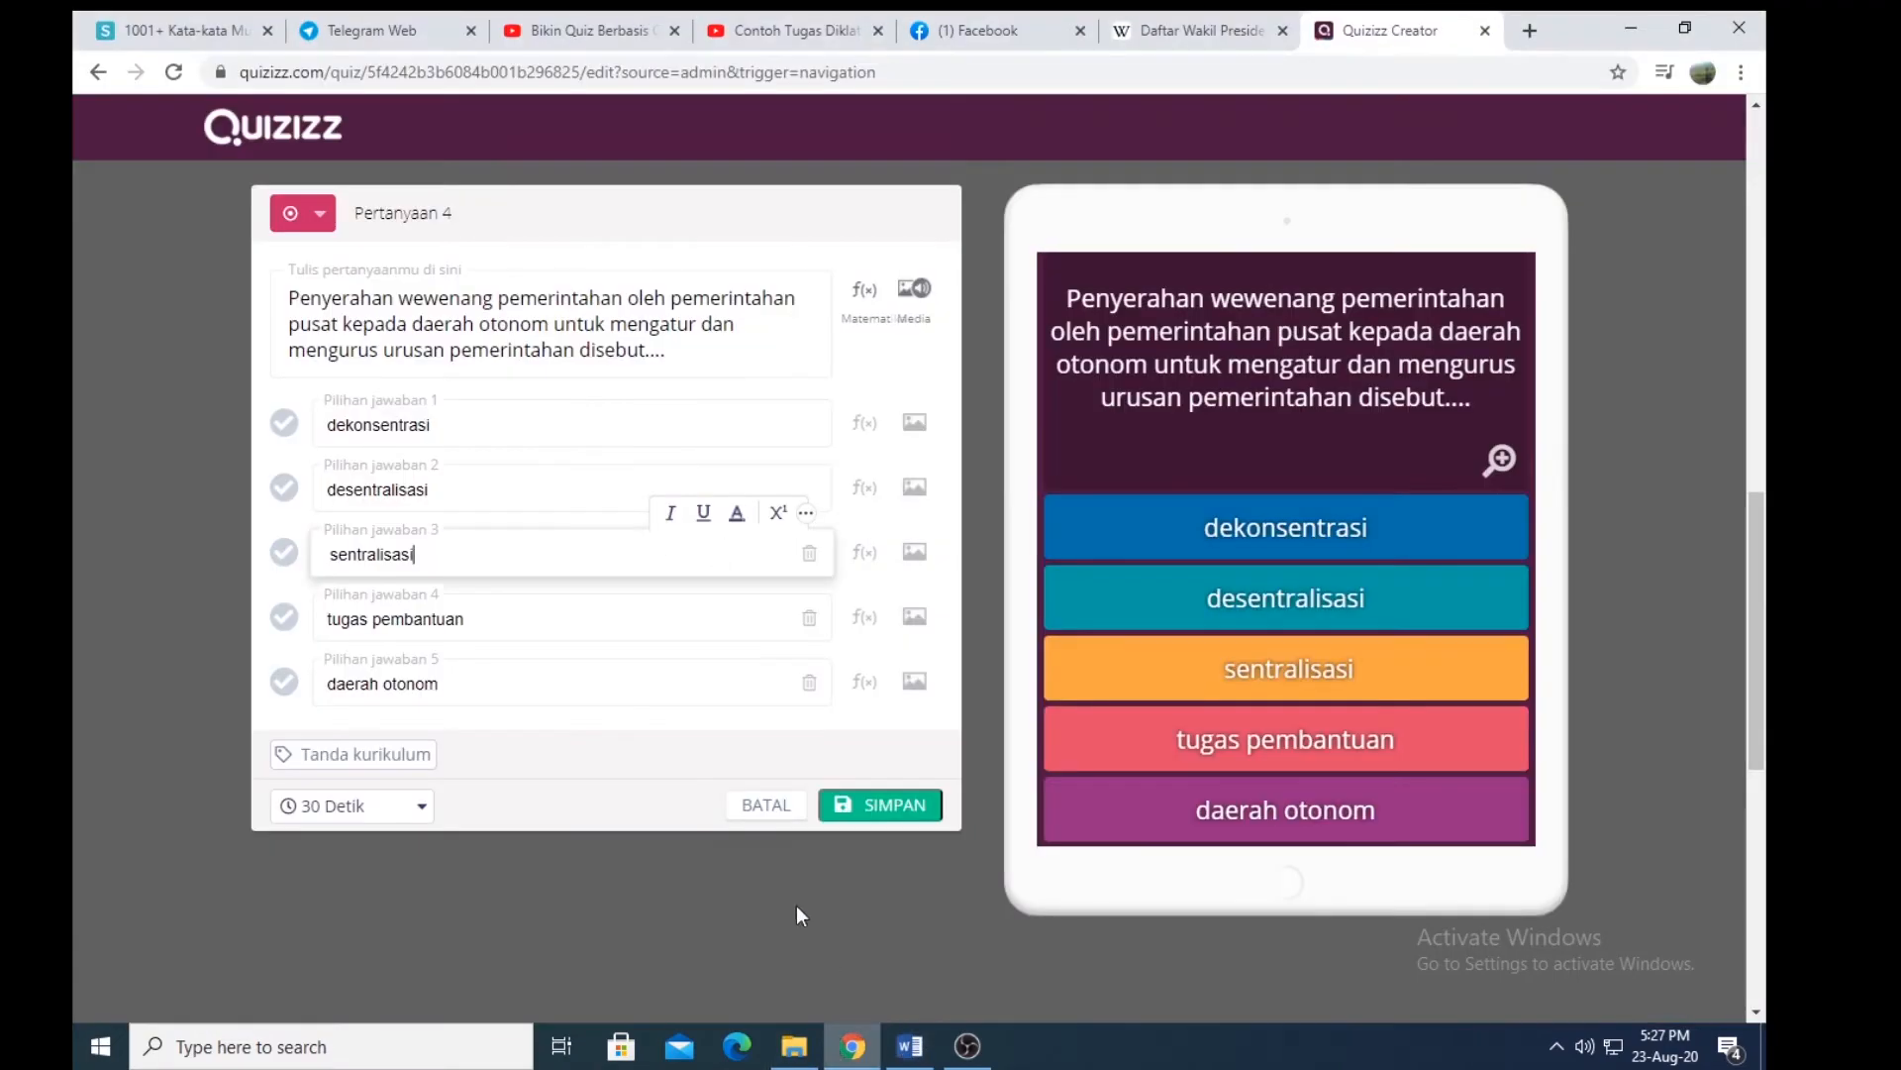
left_click(285, 488)
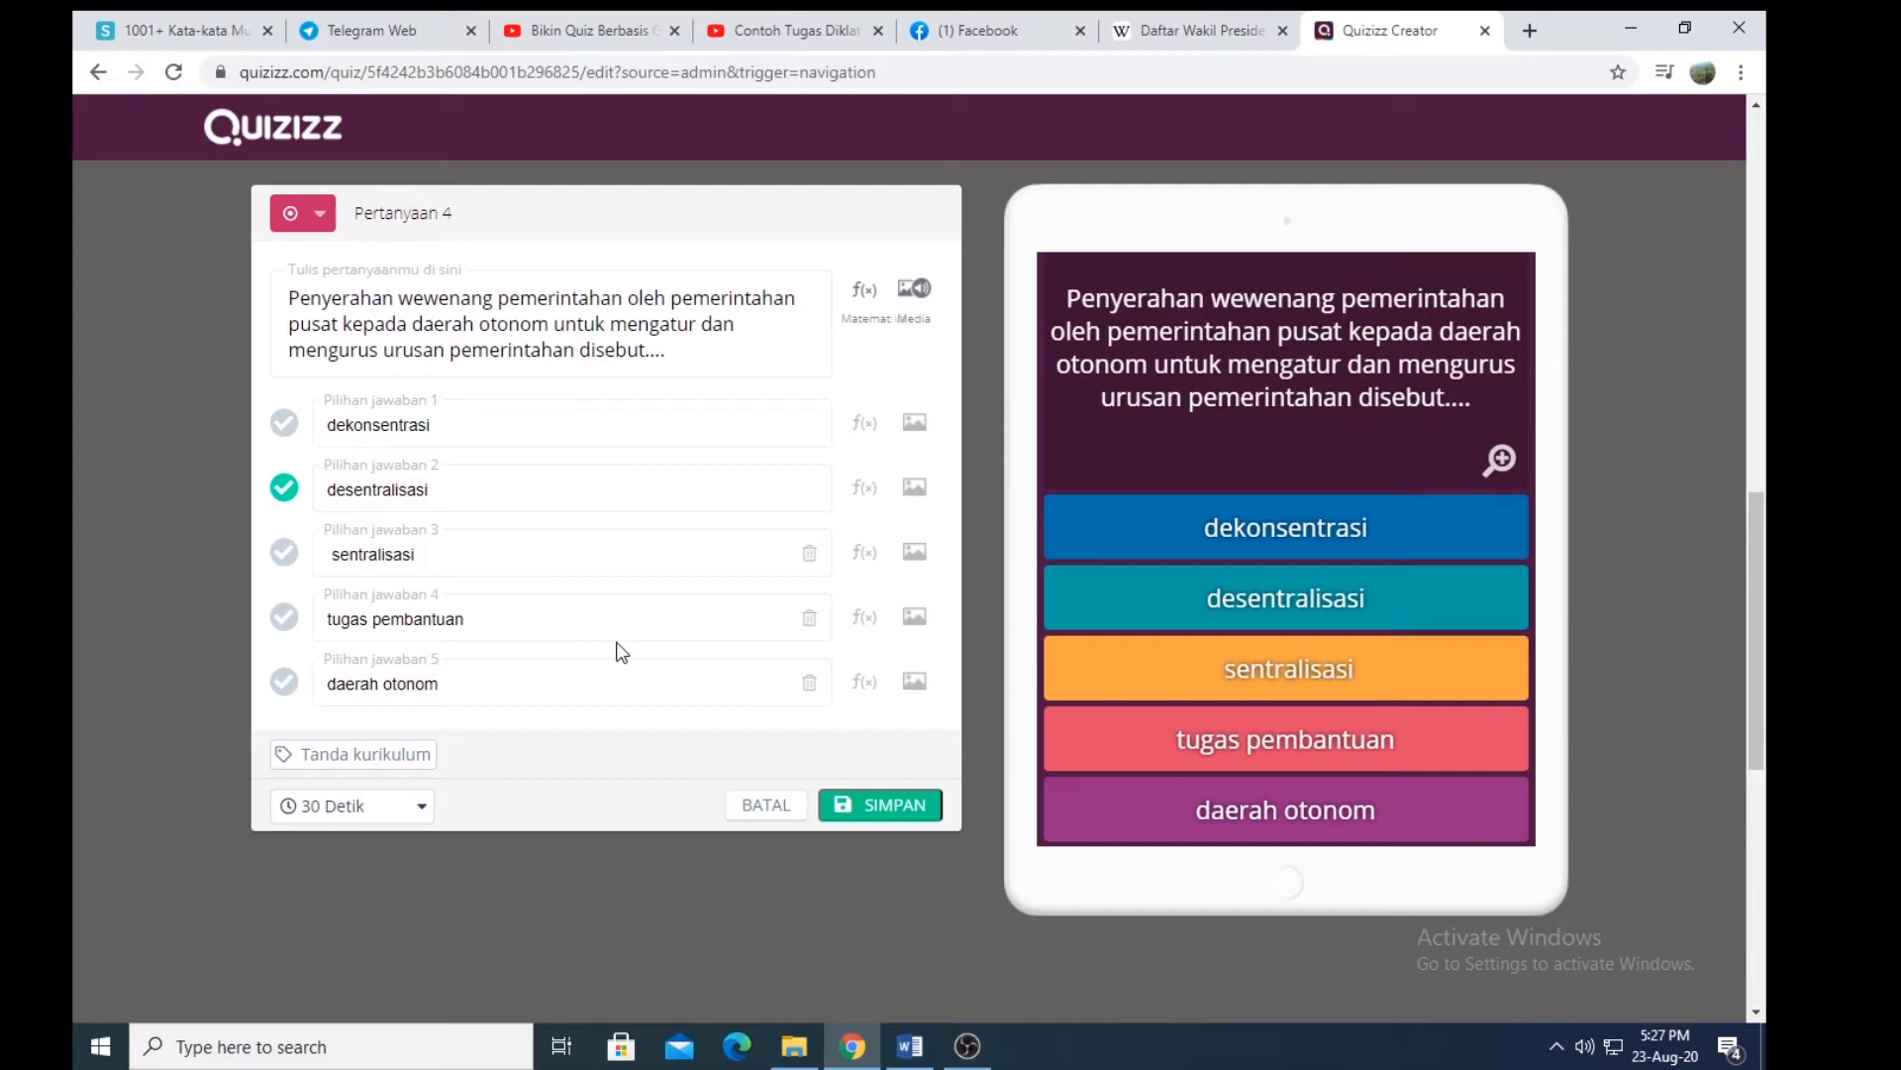
left_click(420, 805)
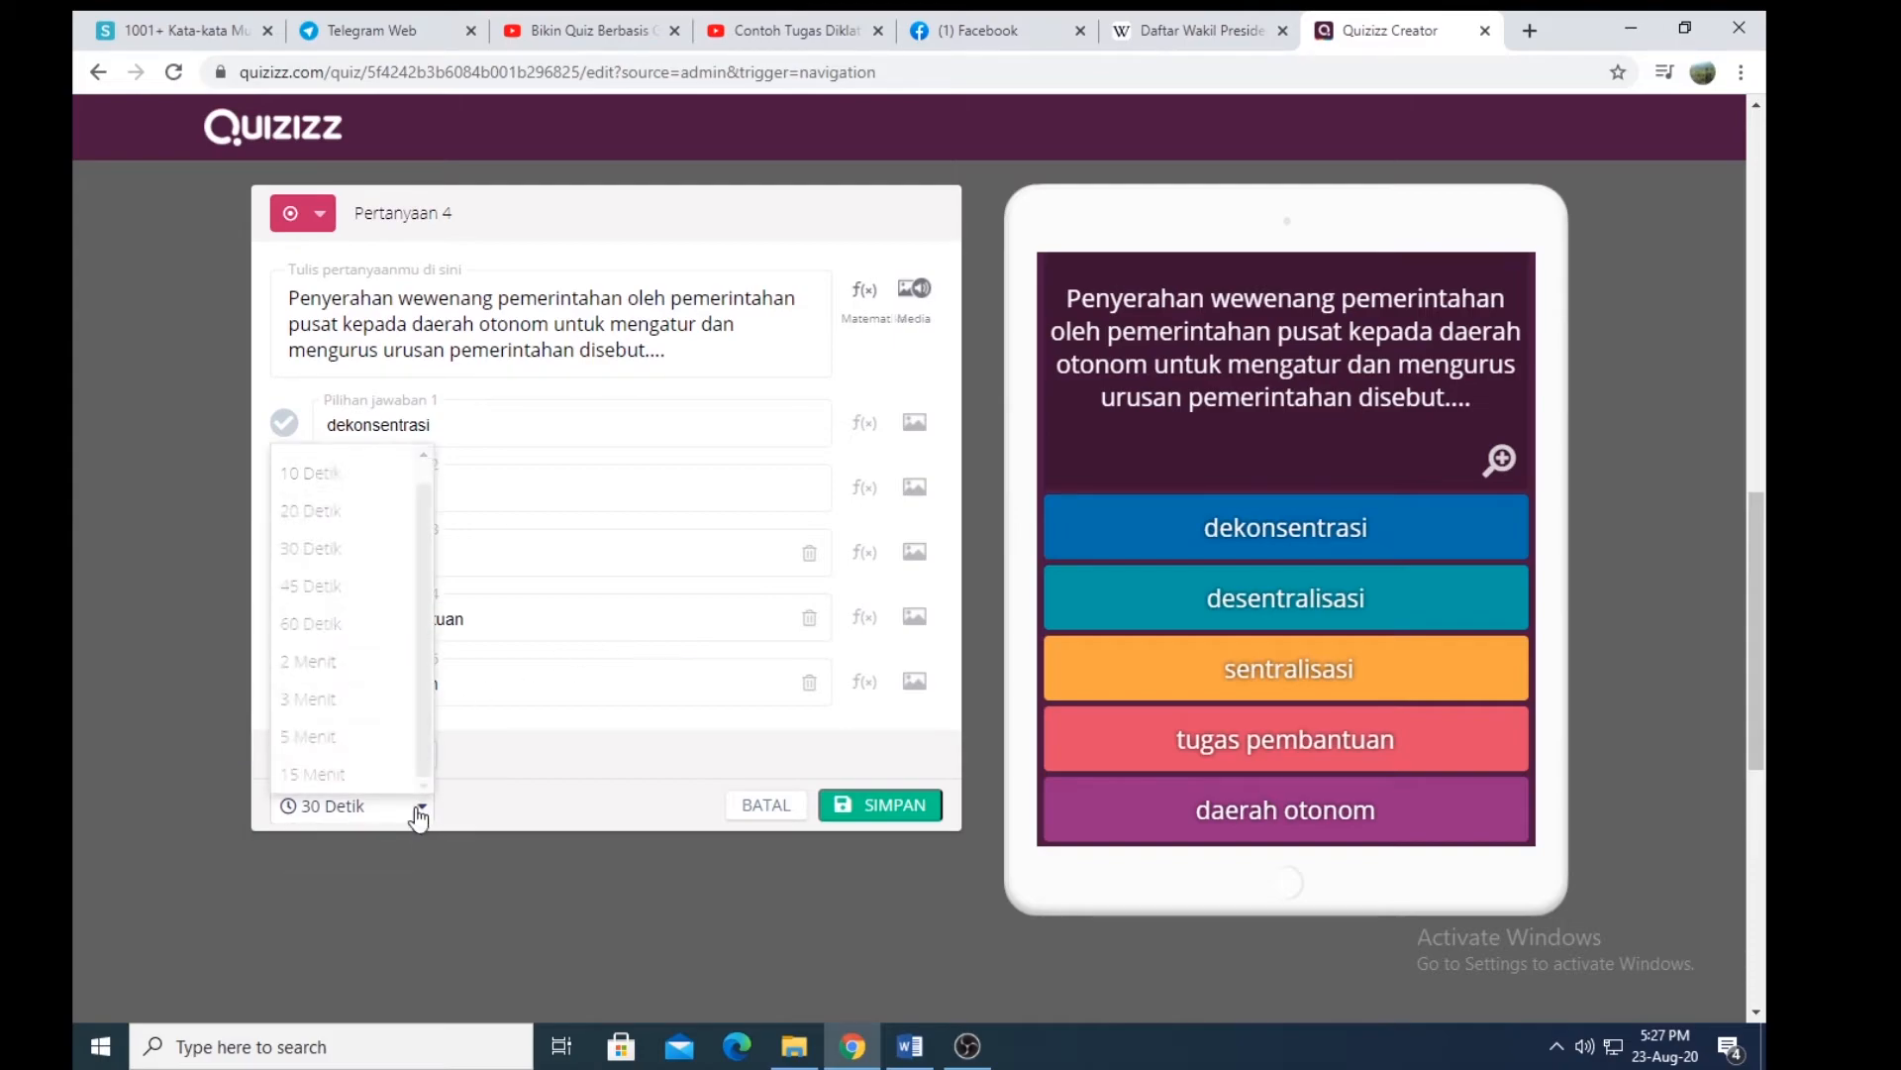
left_click(313, 509)
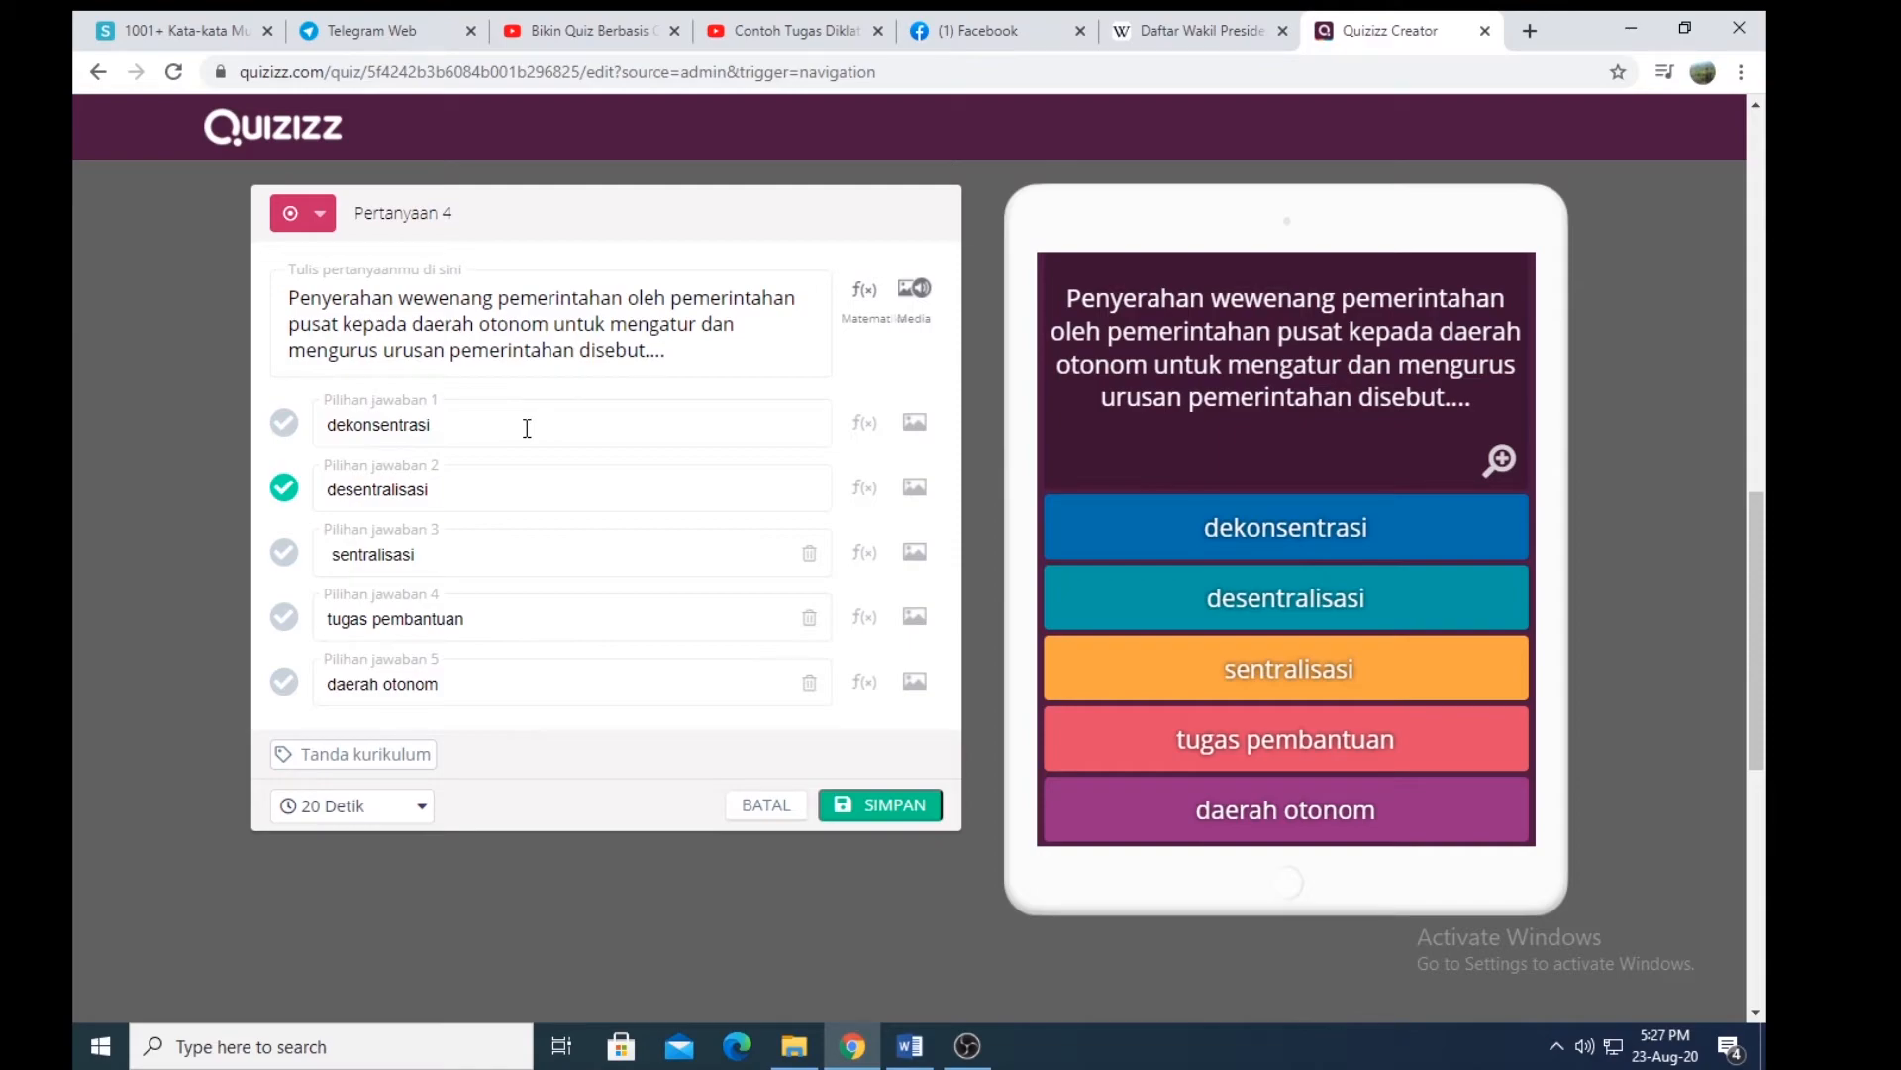
Step: Open the media upload dialog for the question text of question 4
left_click(916, 295)
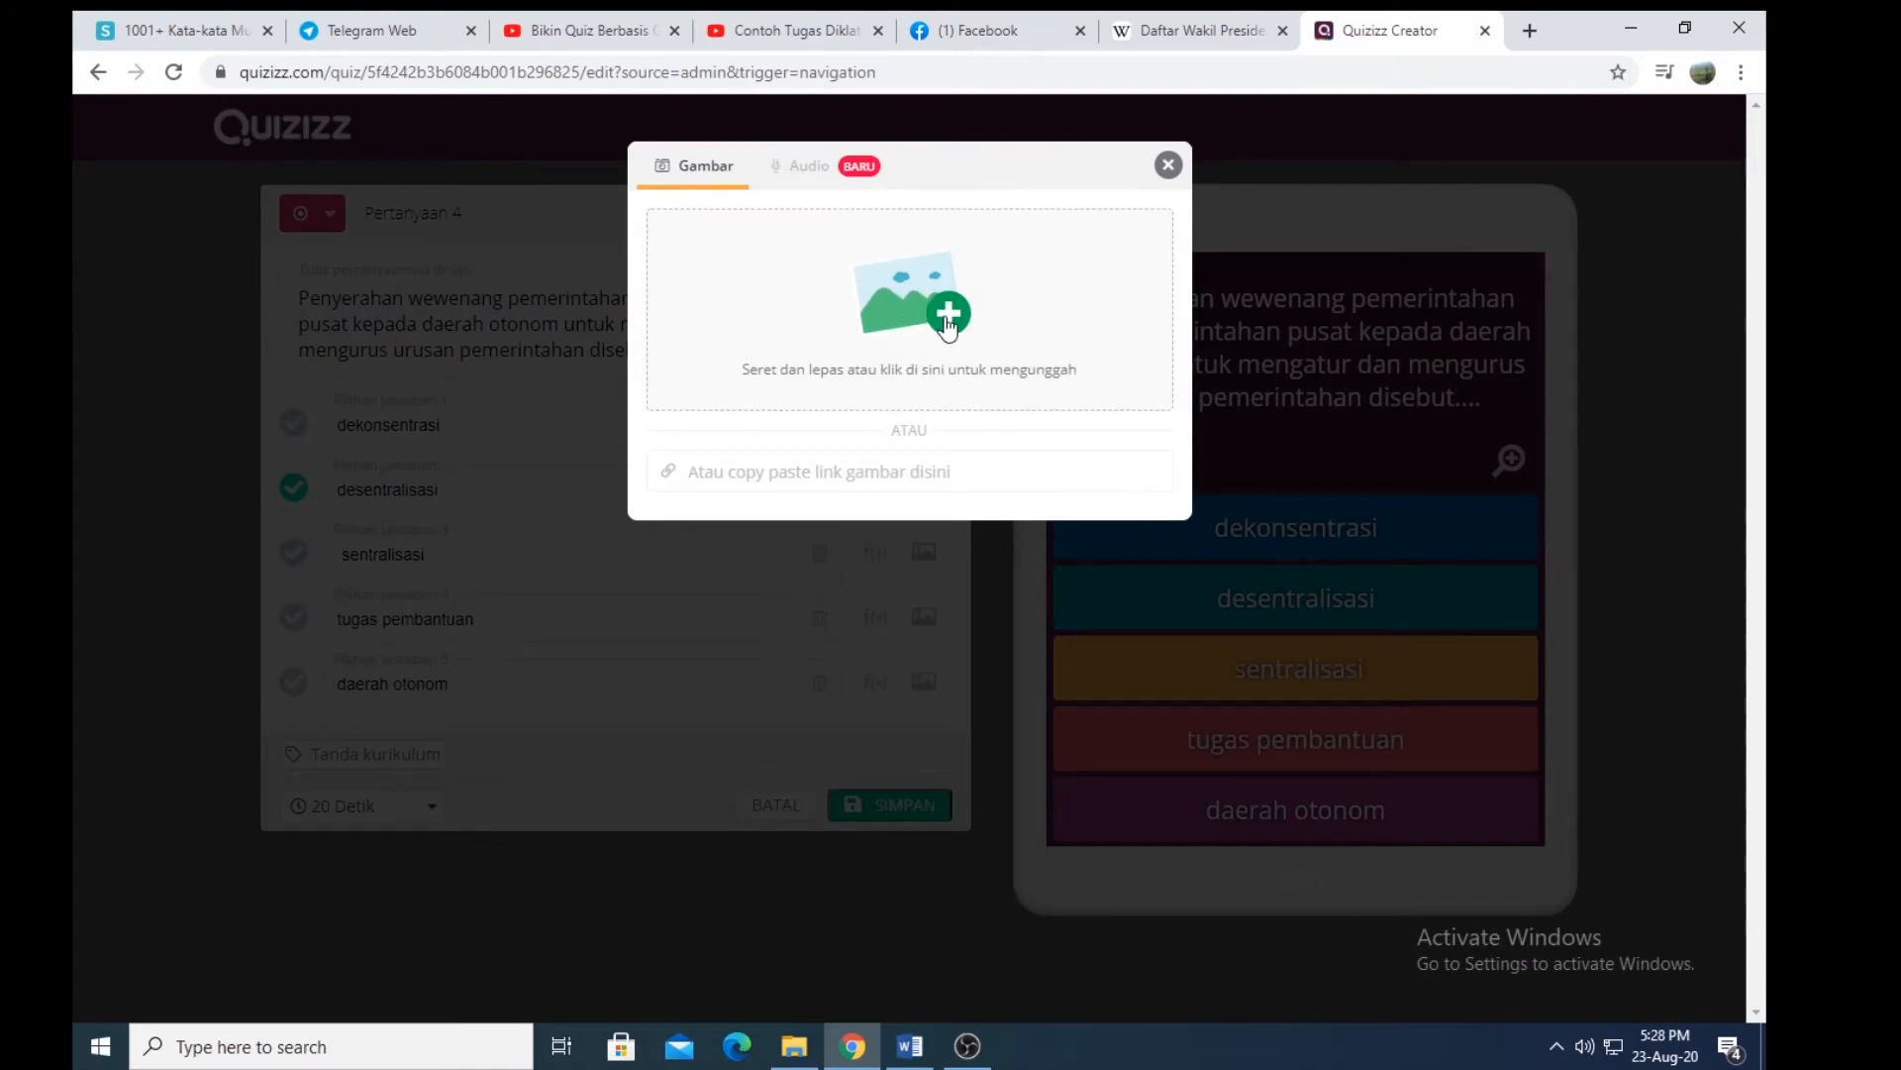
left_click(948, 324)
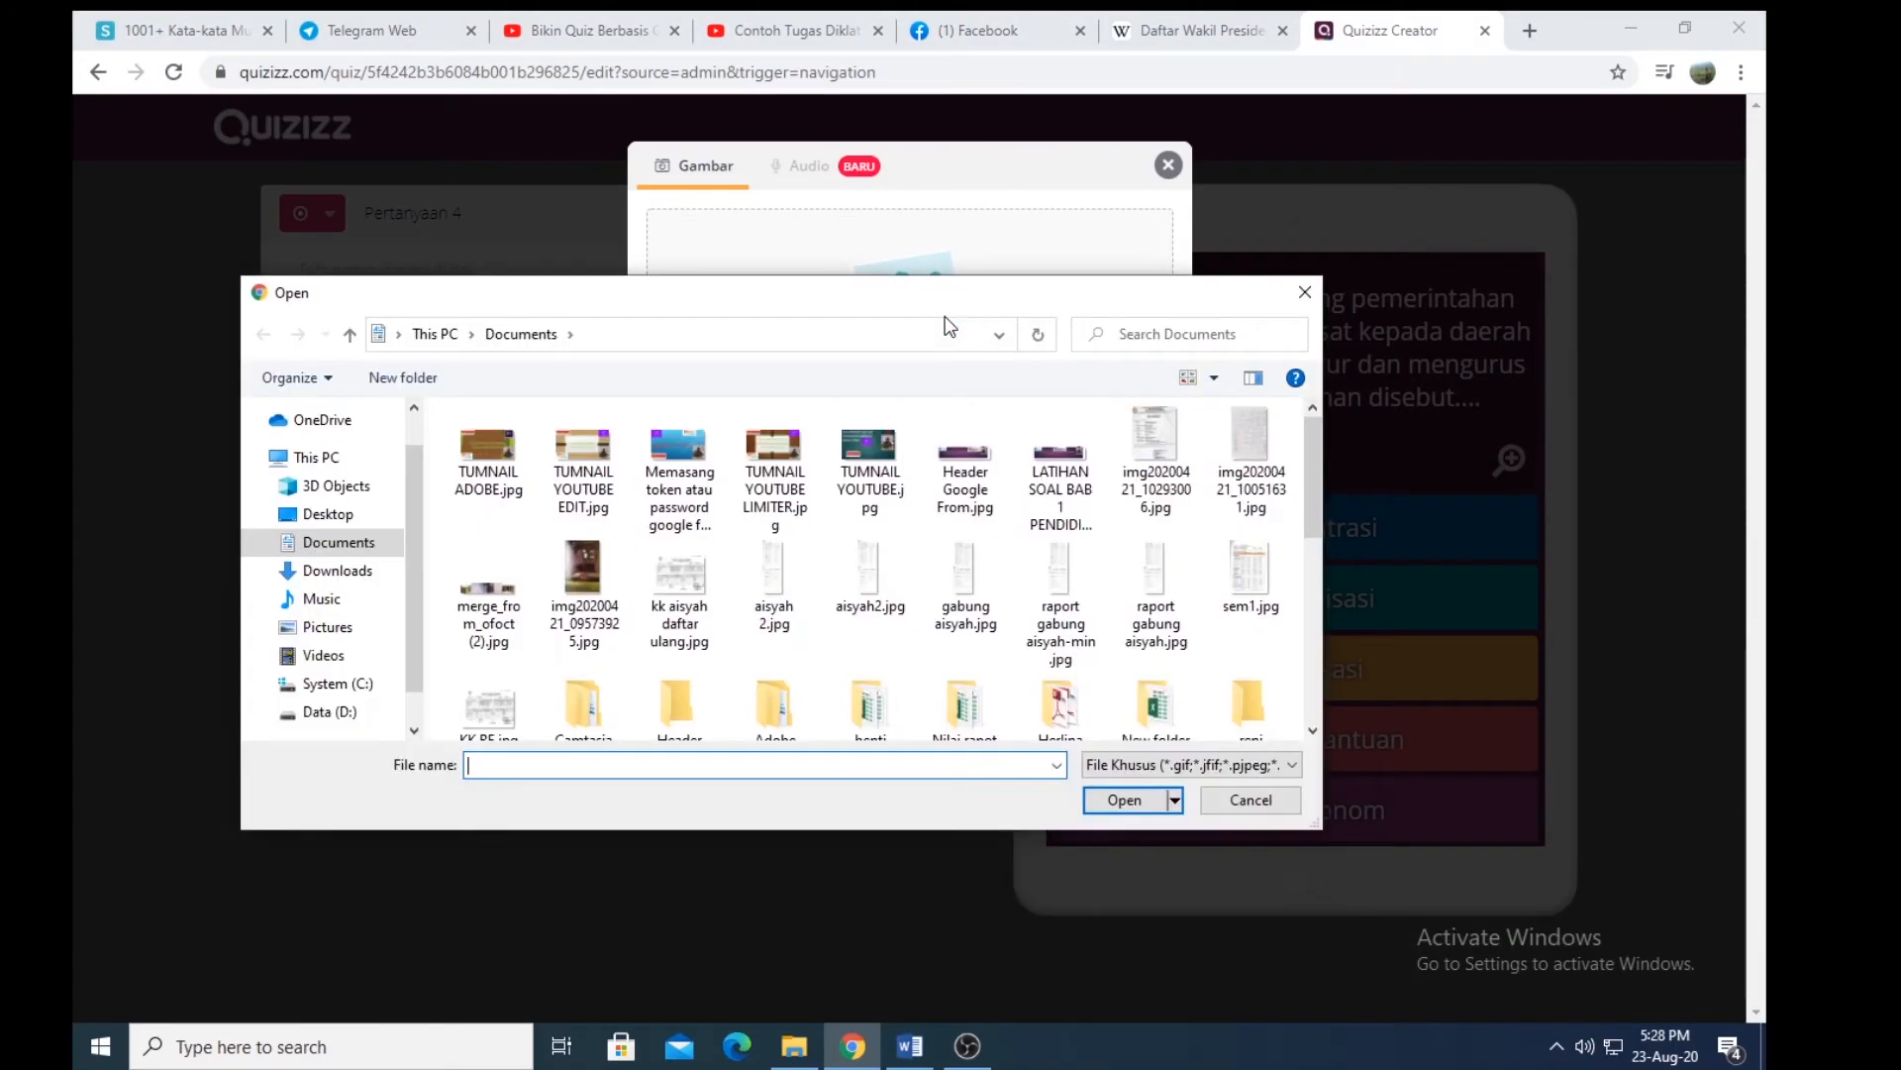
left_click(370, 515)
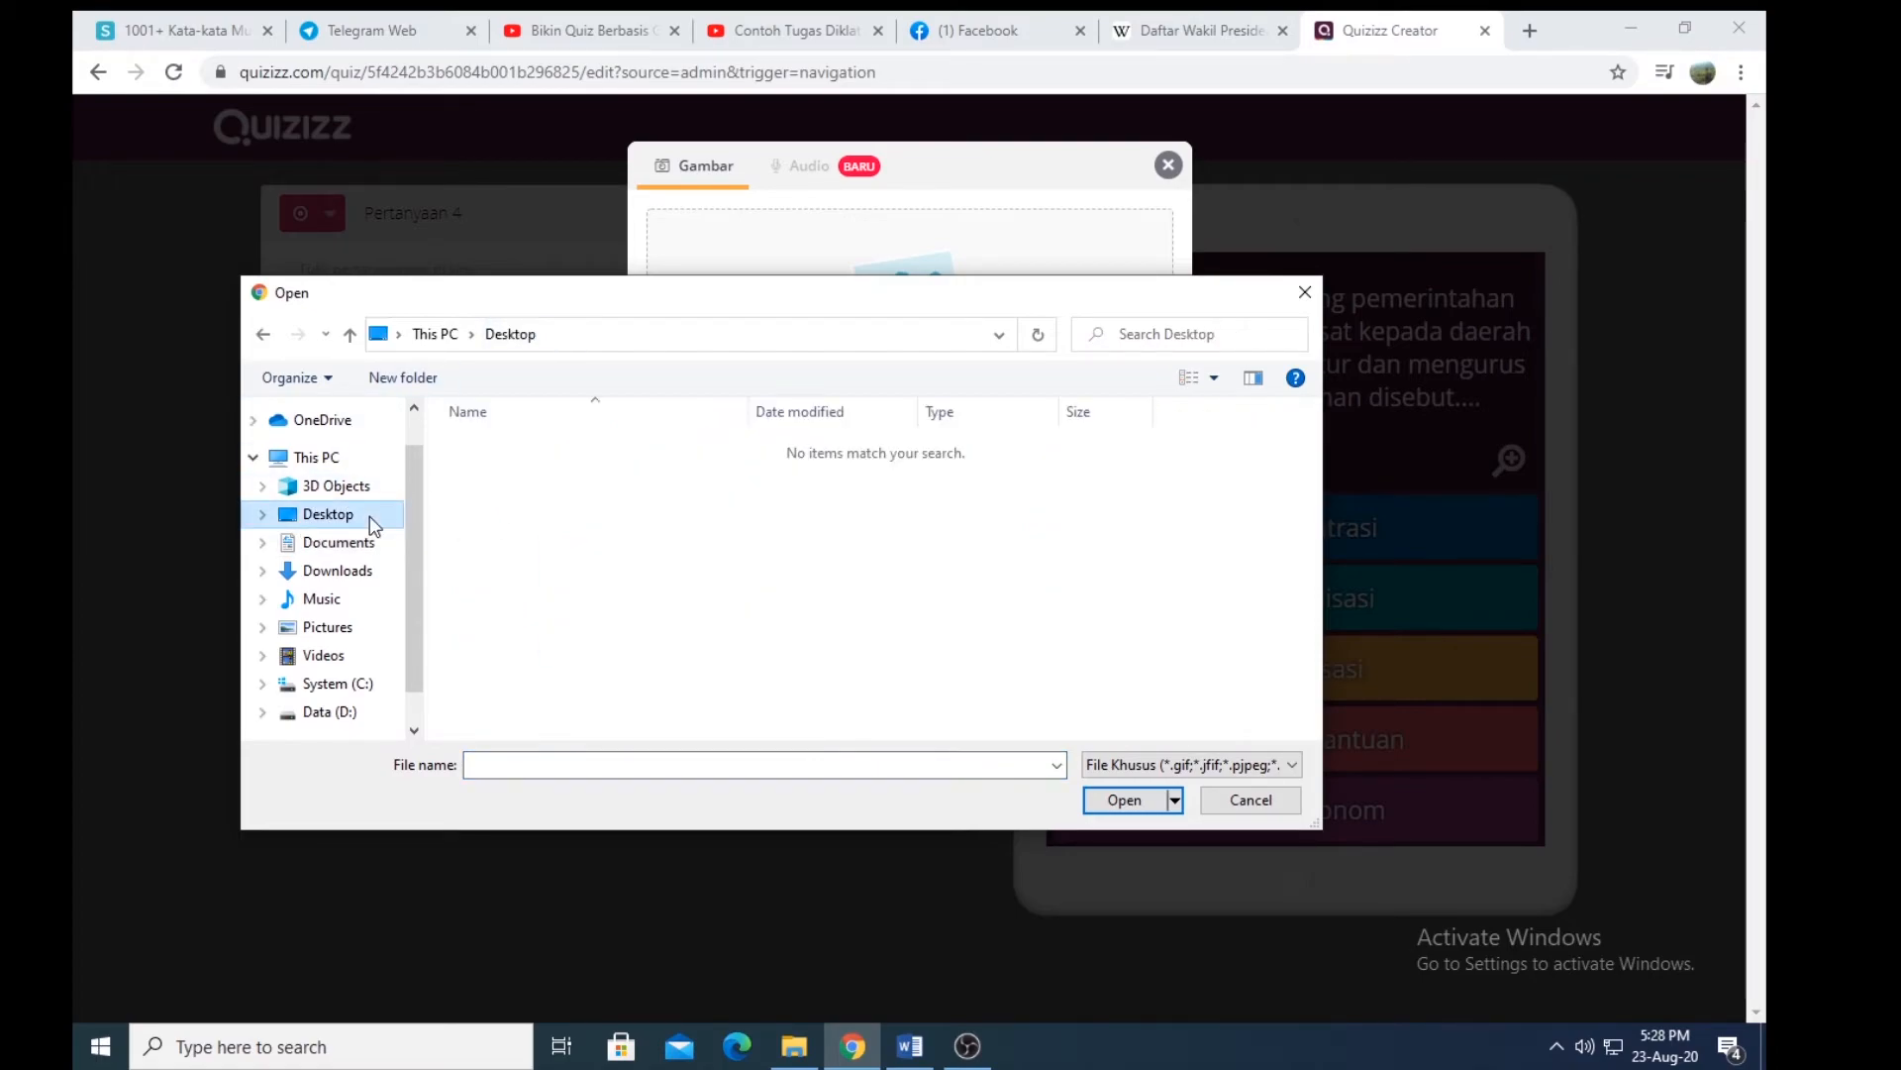
left_click(1305, 294)
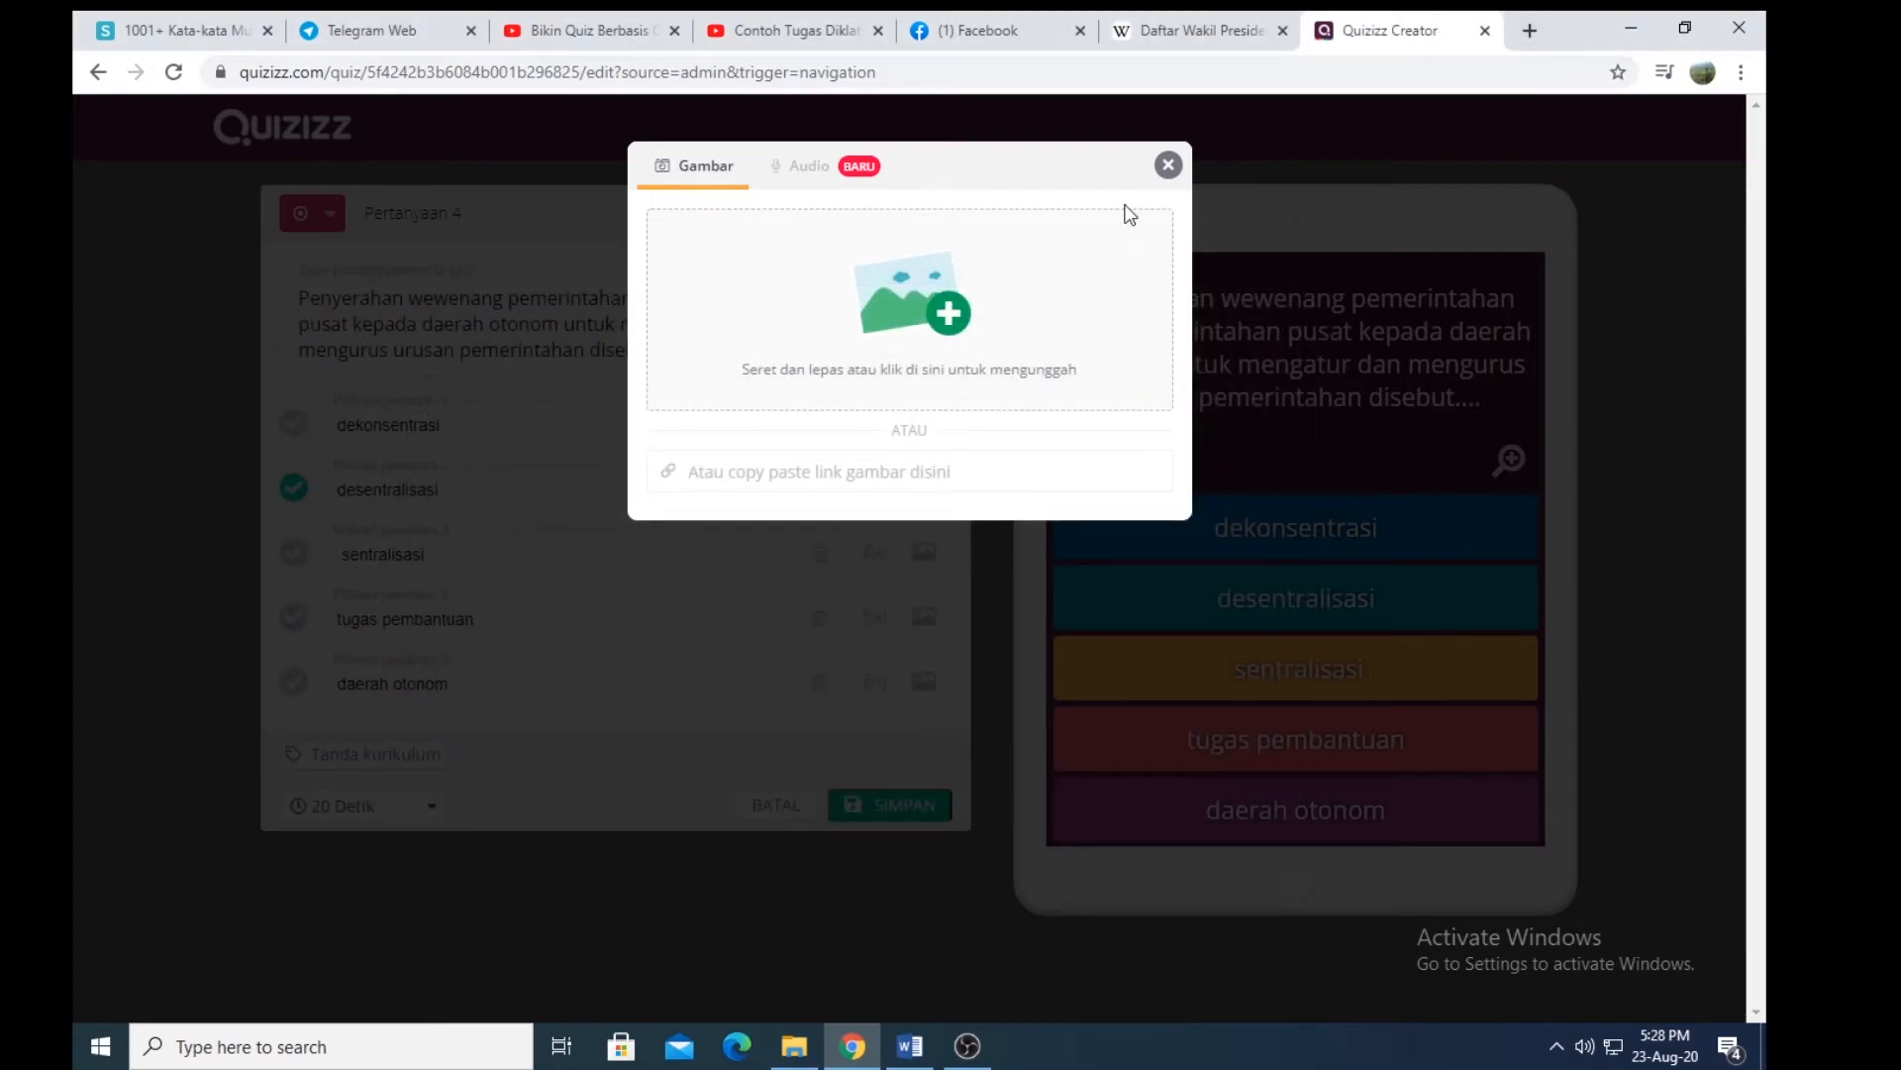
Step: Upload the image GAMBAR DPR.png from the Downloads folder to question 4 and save the question
left_click(835, 372)
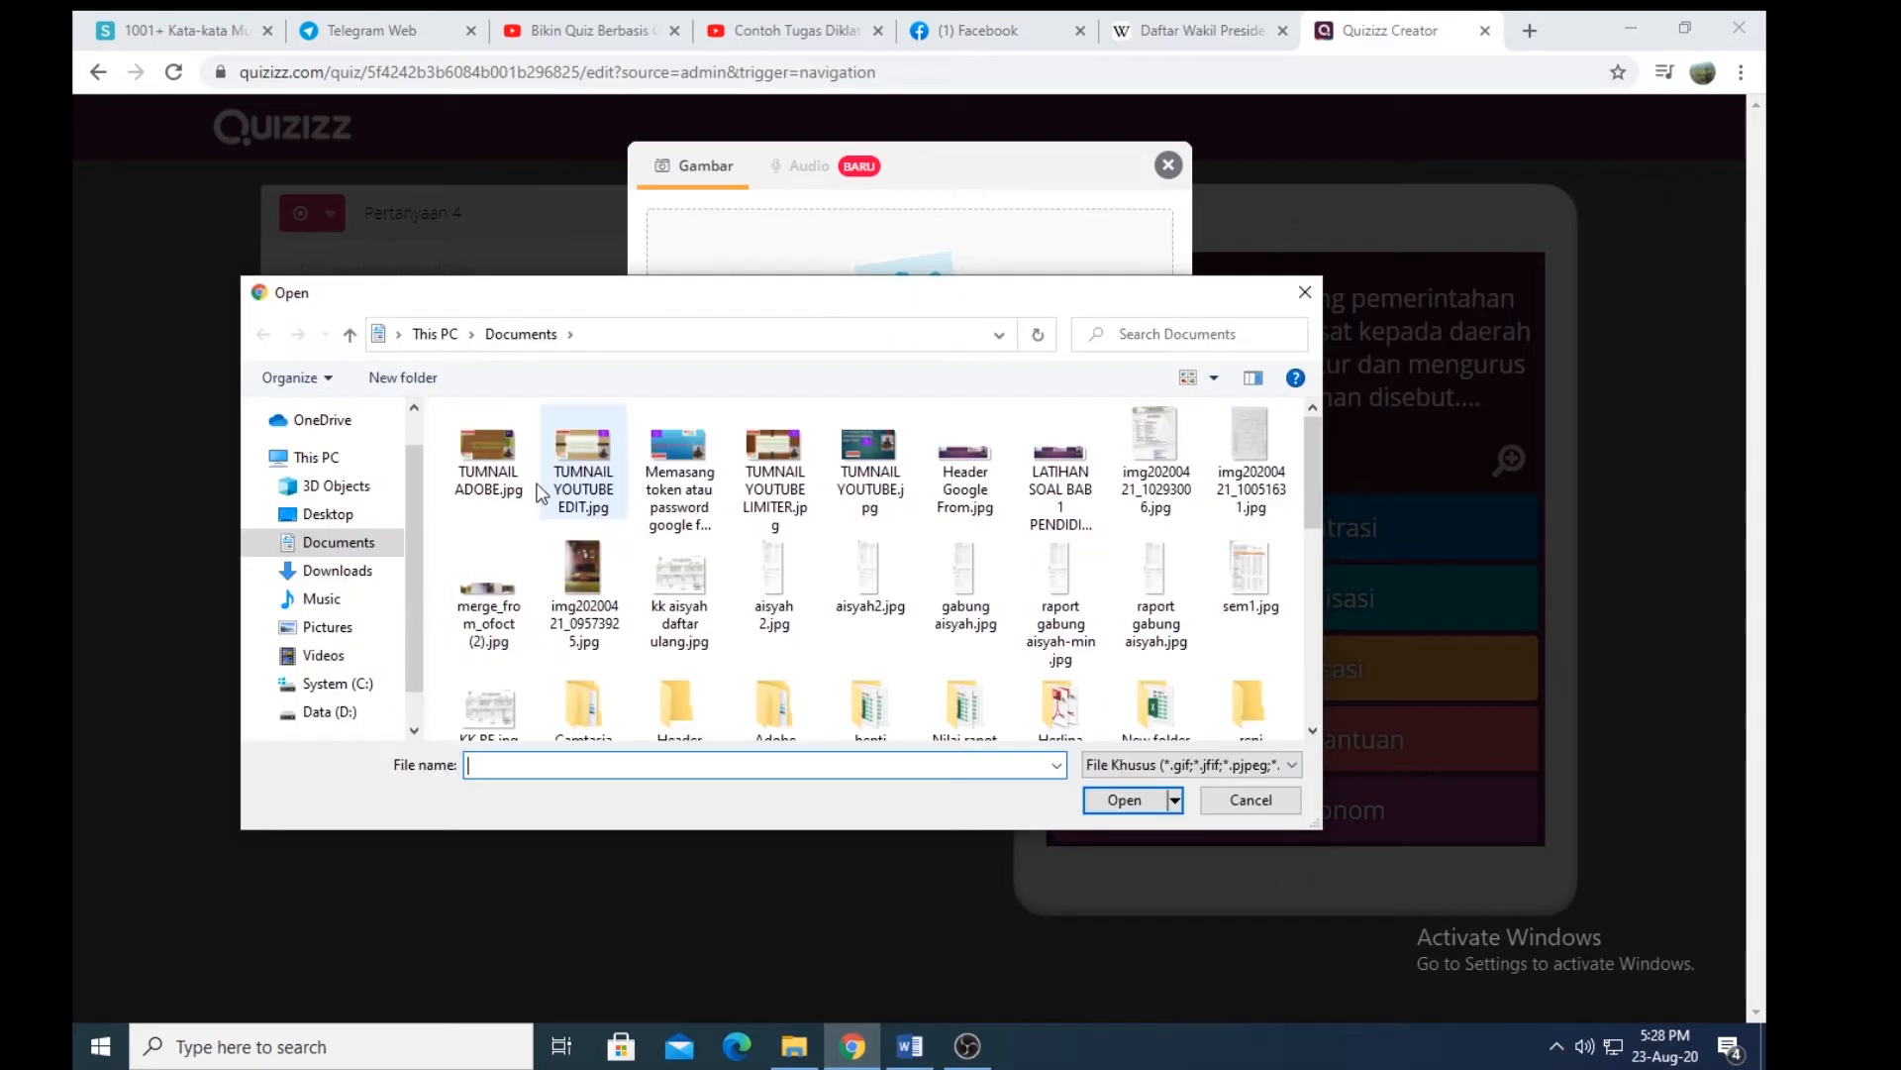
scroll(527, 594, "down", 3)
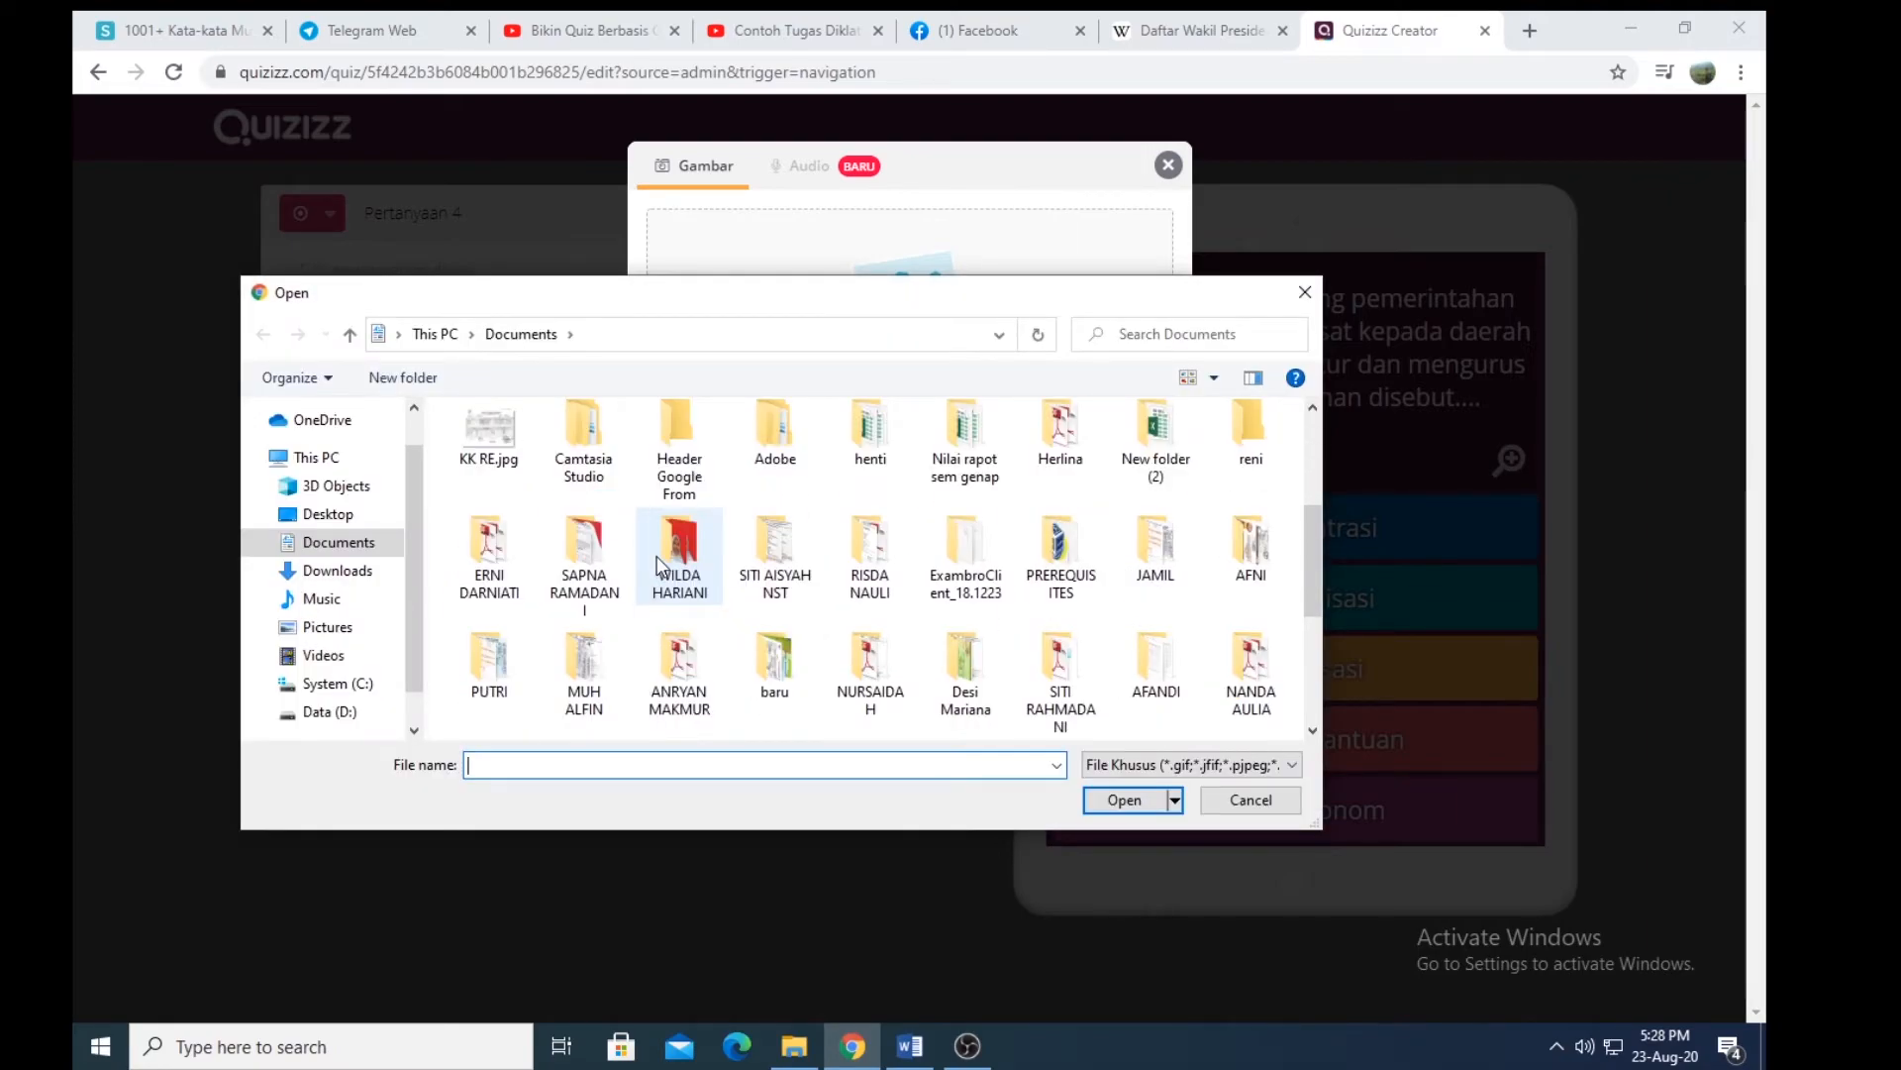
scroll(909, 493, "up", 3)
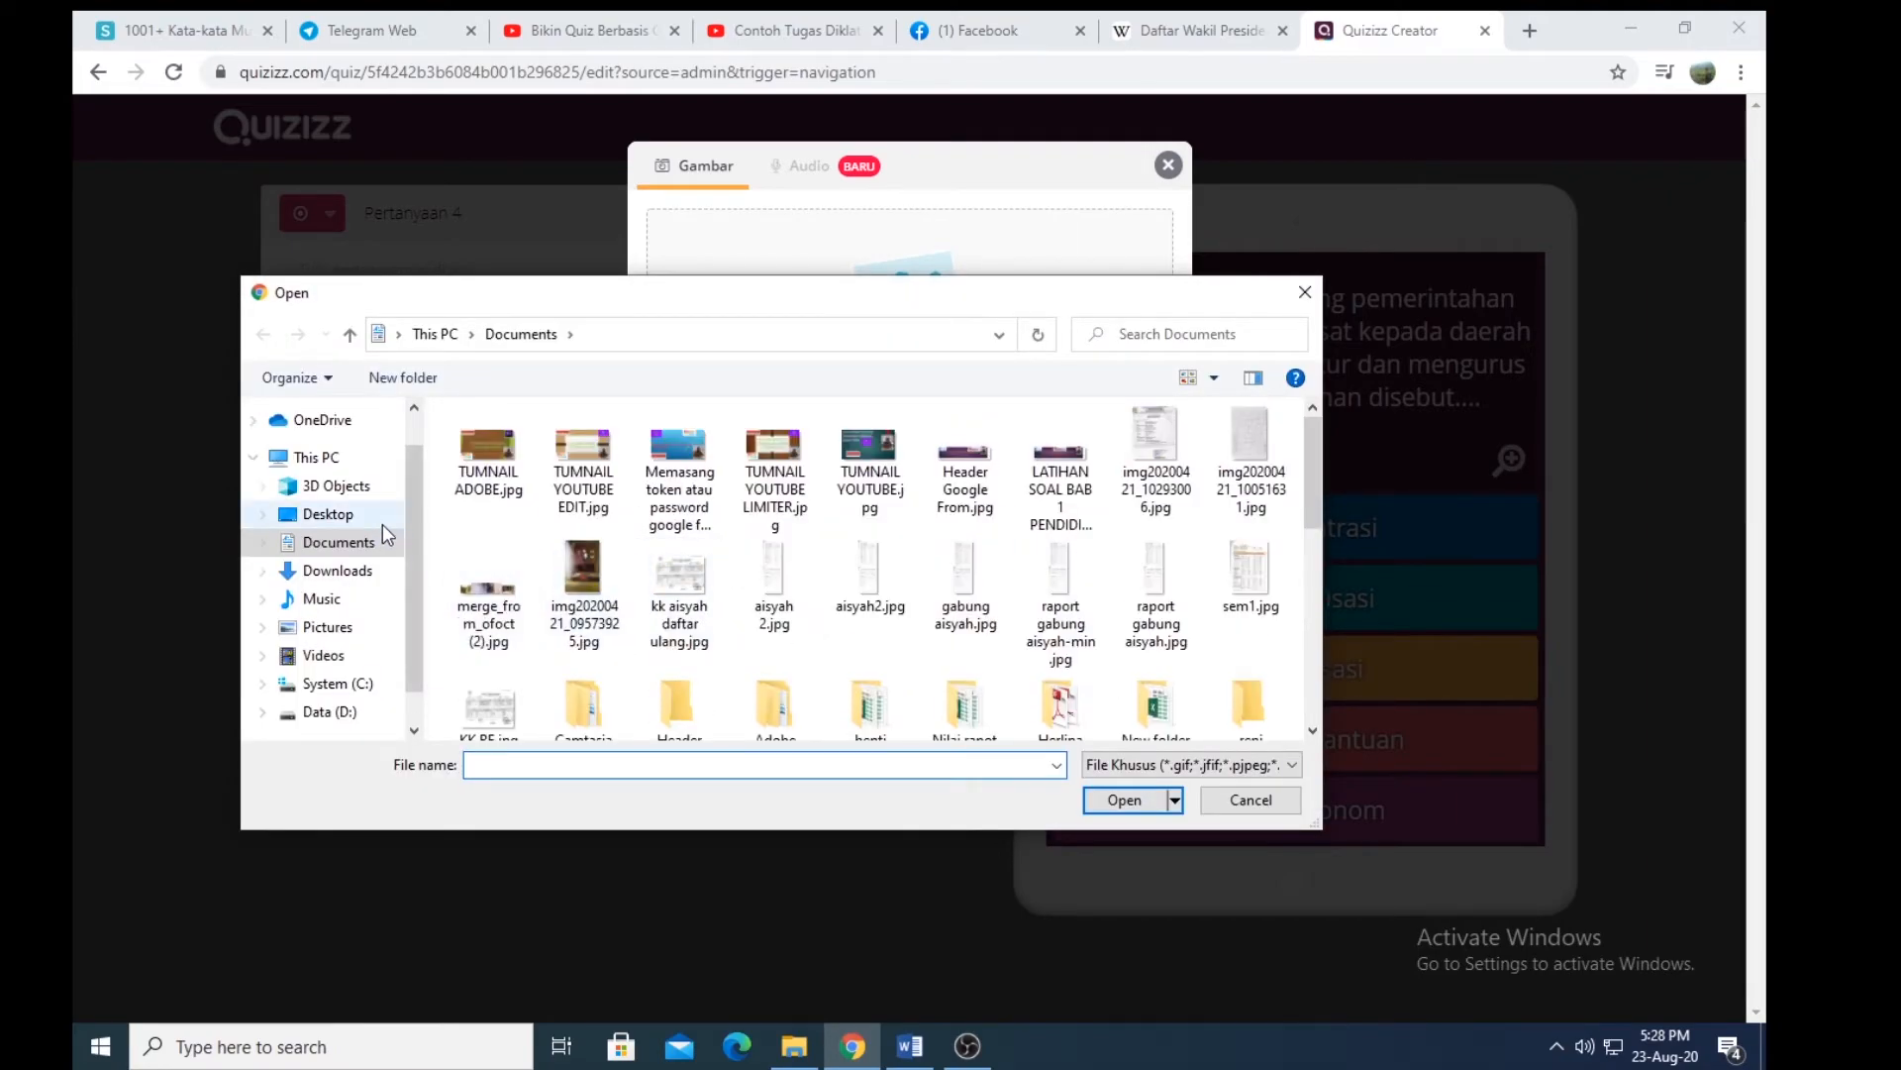
left_click(348, 573)
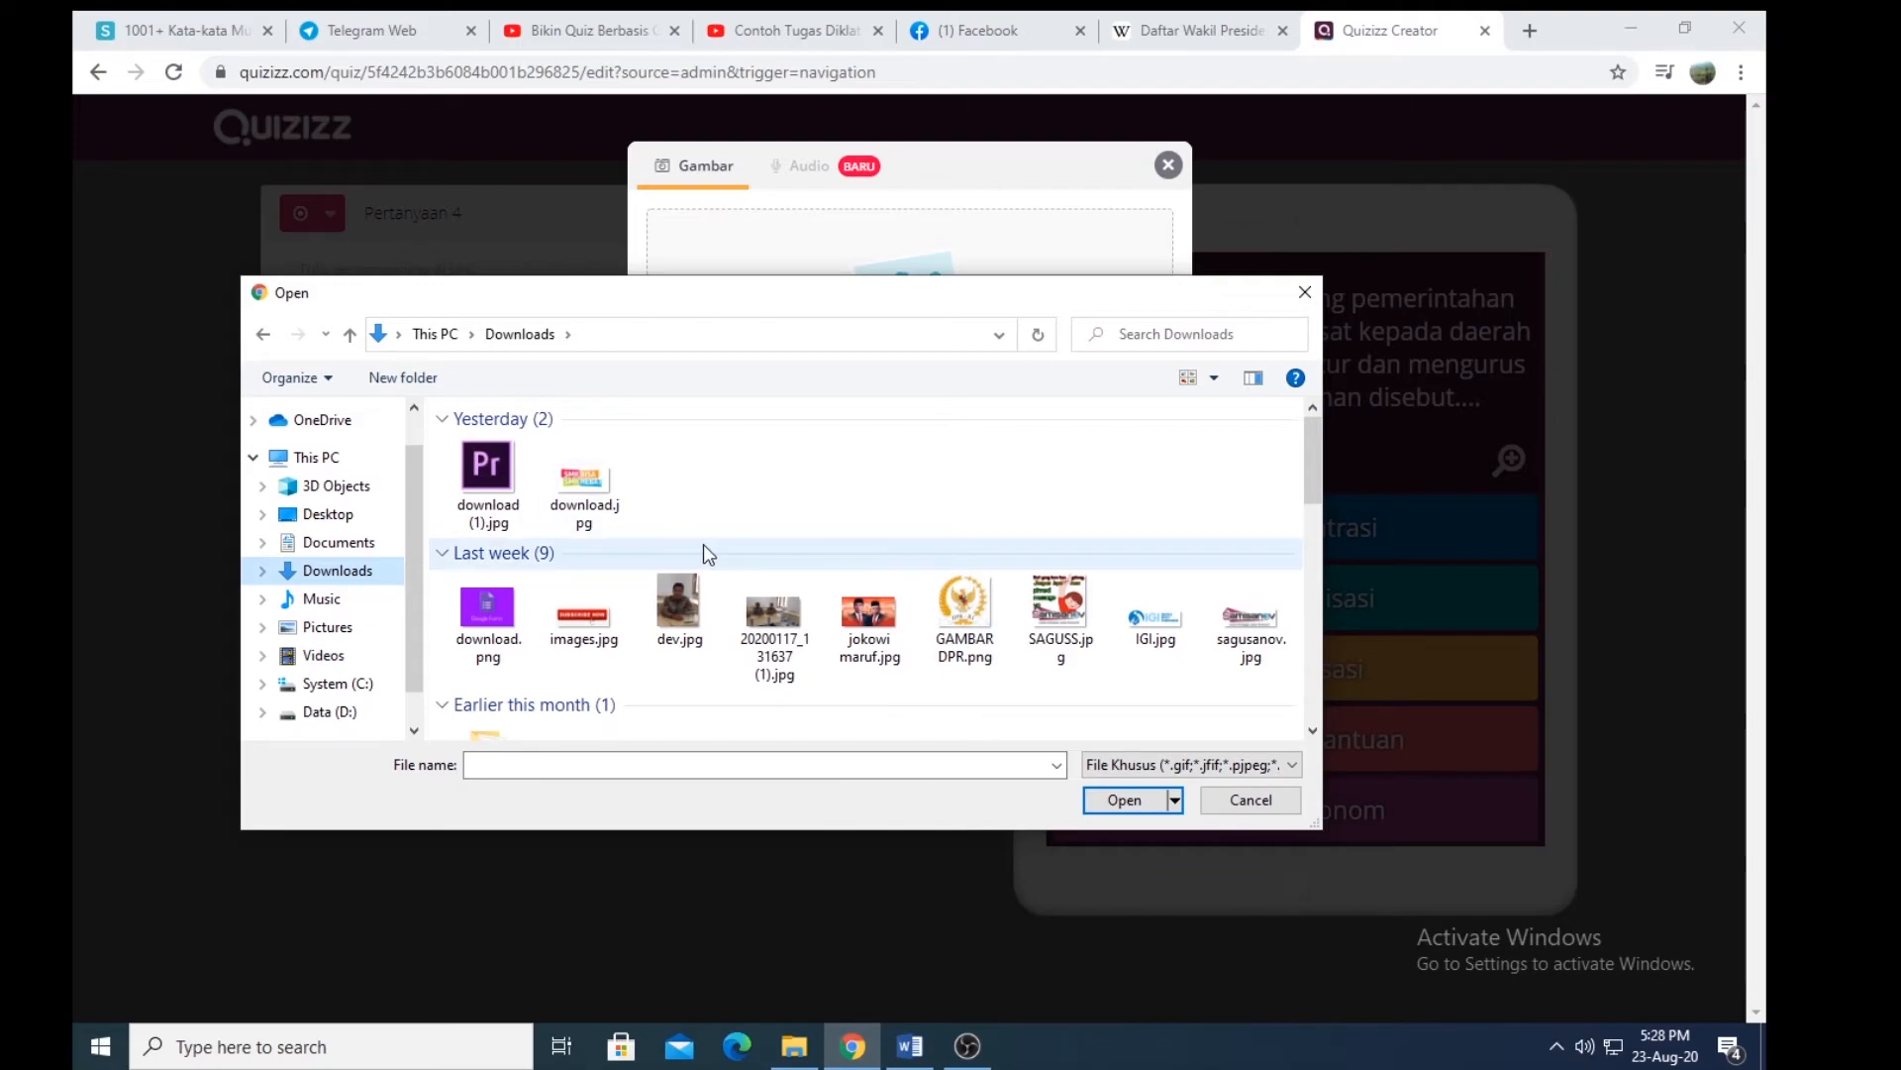
scroll(703, 543, "down", 3)
scroll(993, 513, "up", 2)
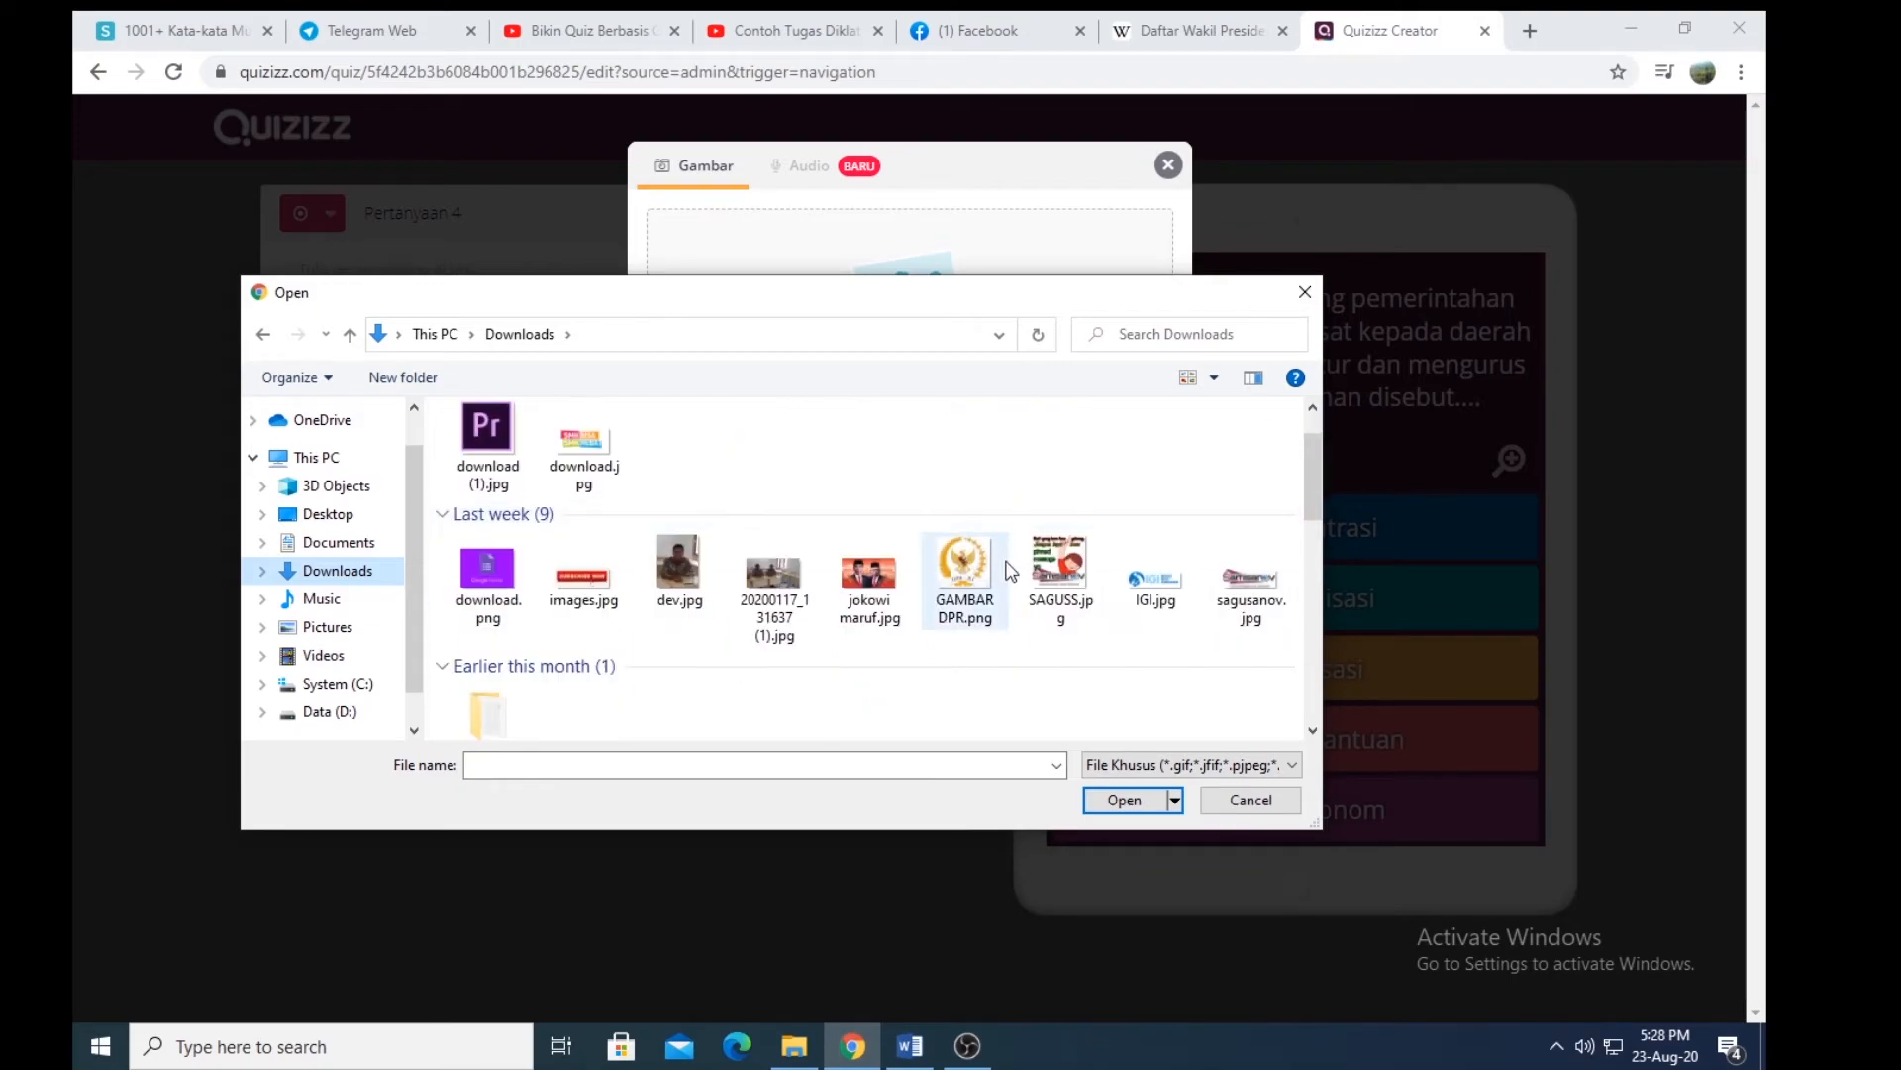
left_click(966, 575)
left_click(1122, 804)
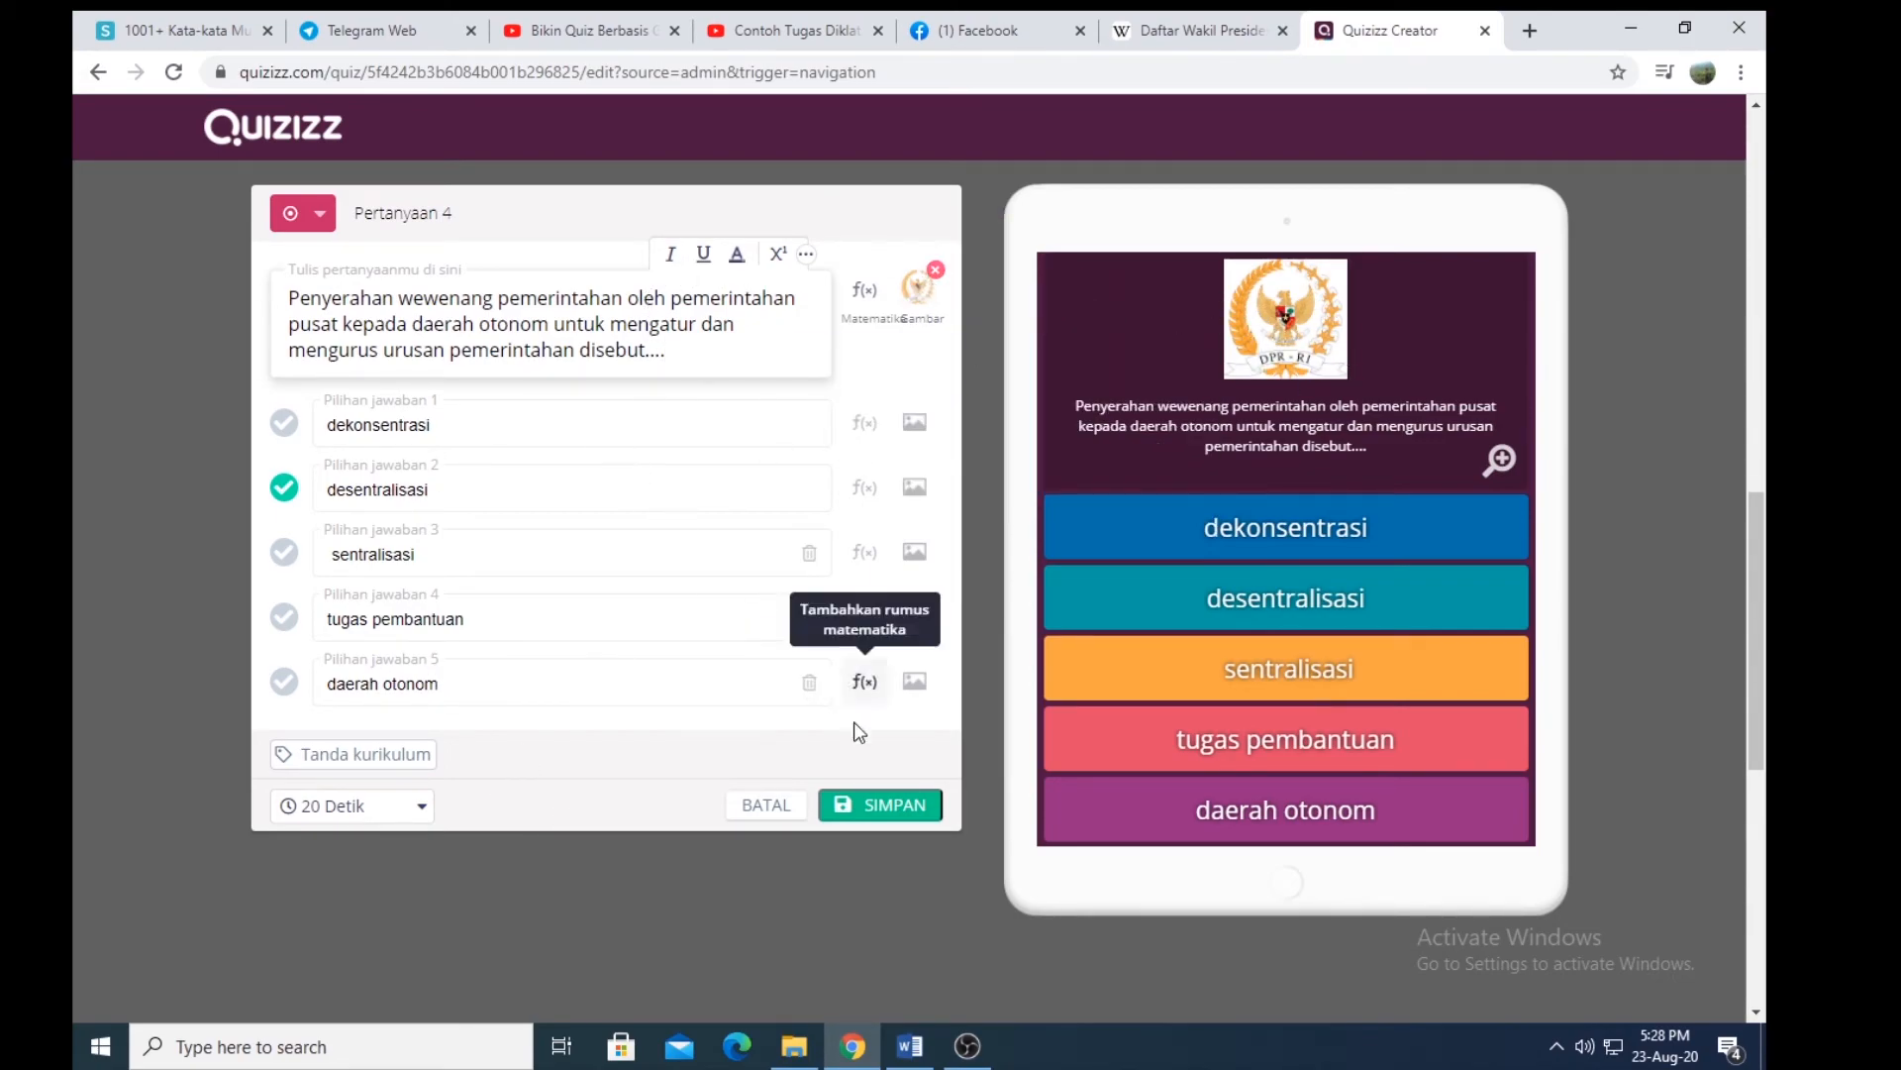
left_click(889, 808)
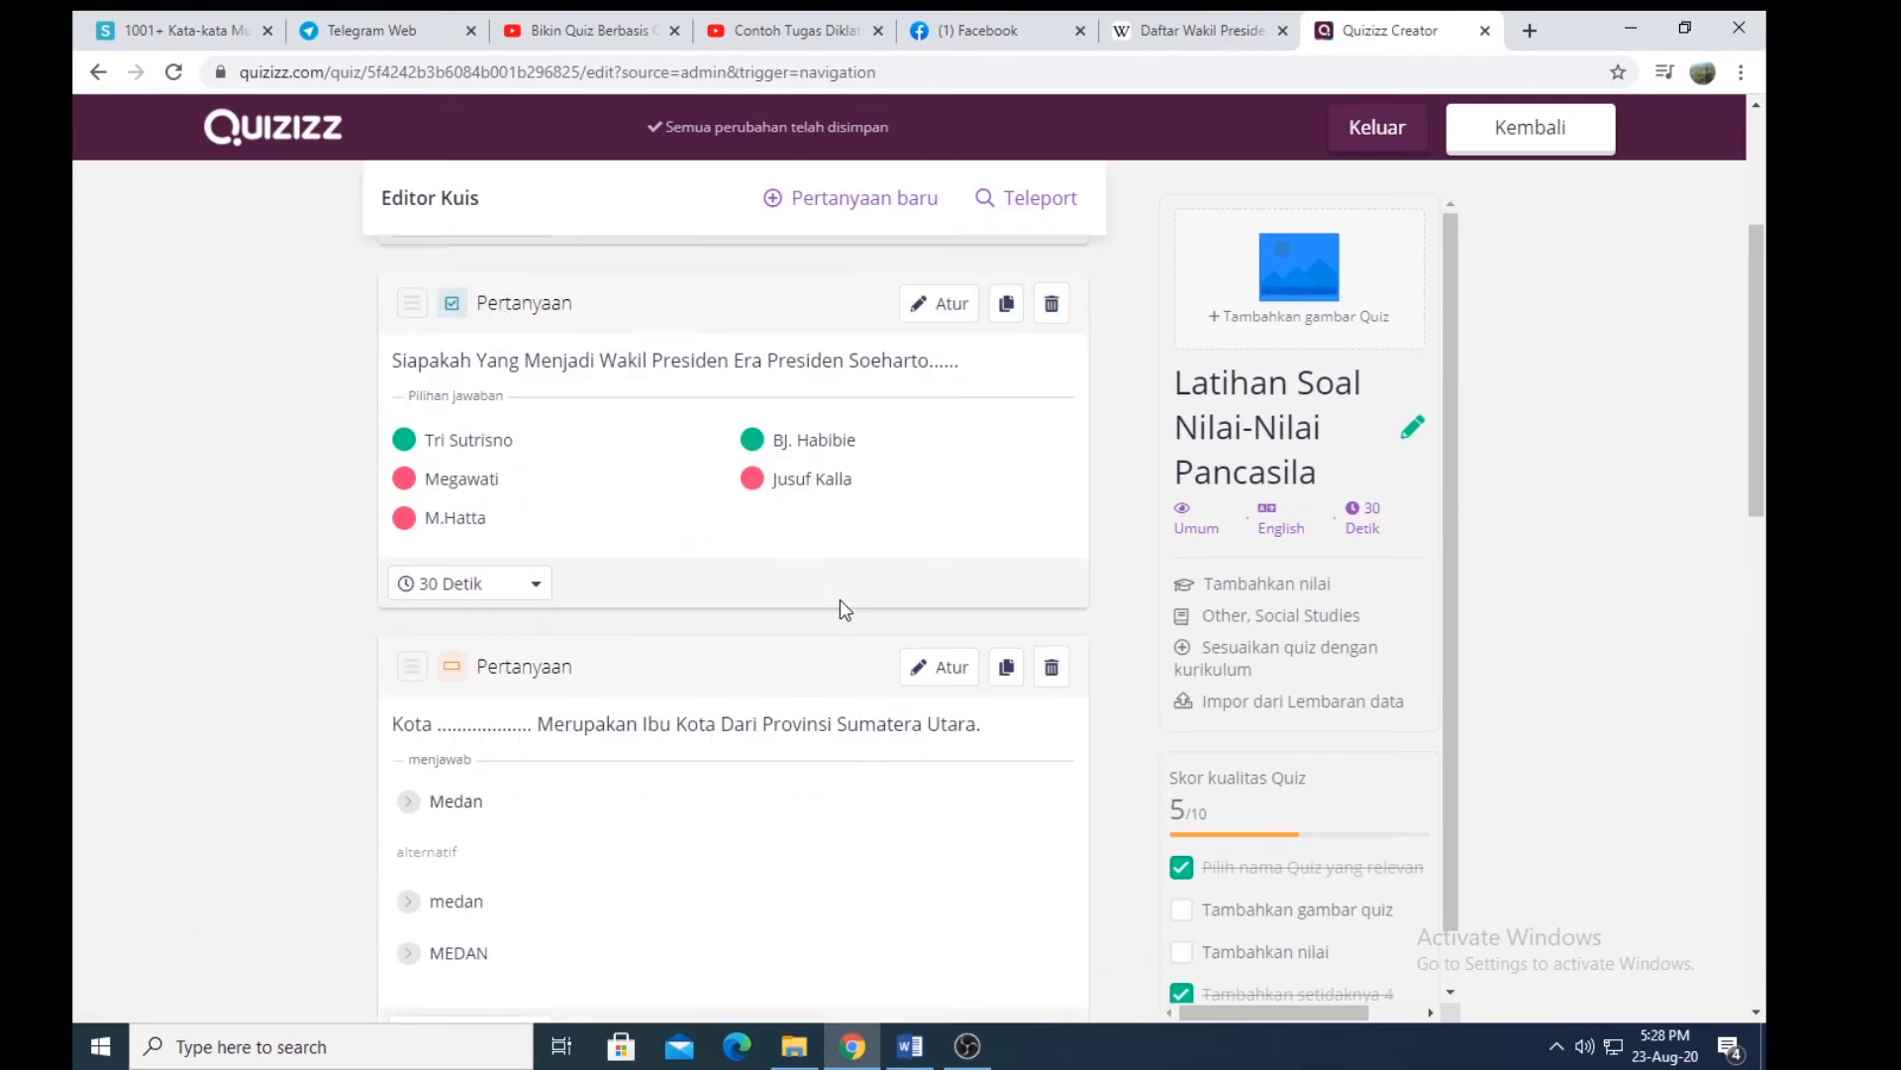
Step: Add a new multiple-choice question as question 5 and make its question text ready for entry
scroll(840, 598, "down", 4)
left_click(619, 870)
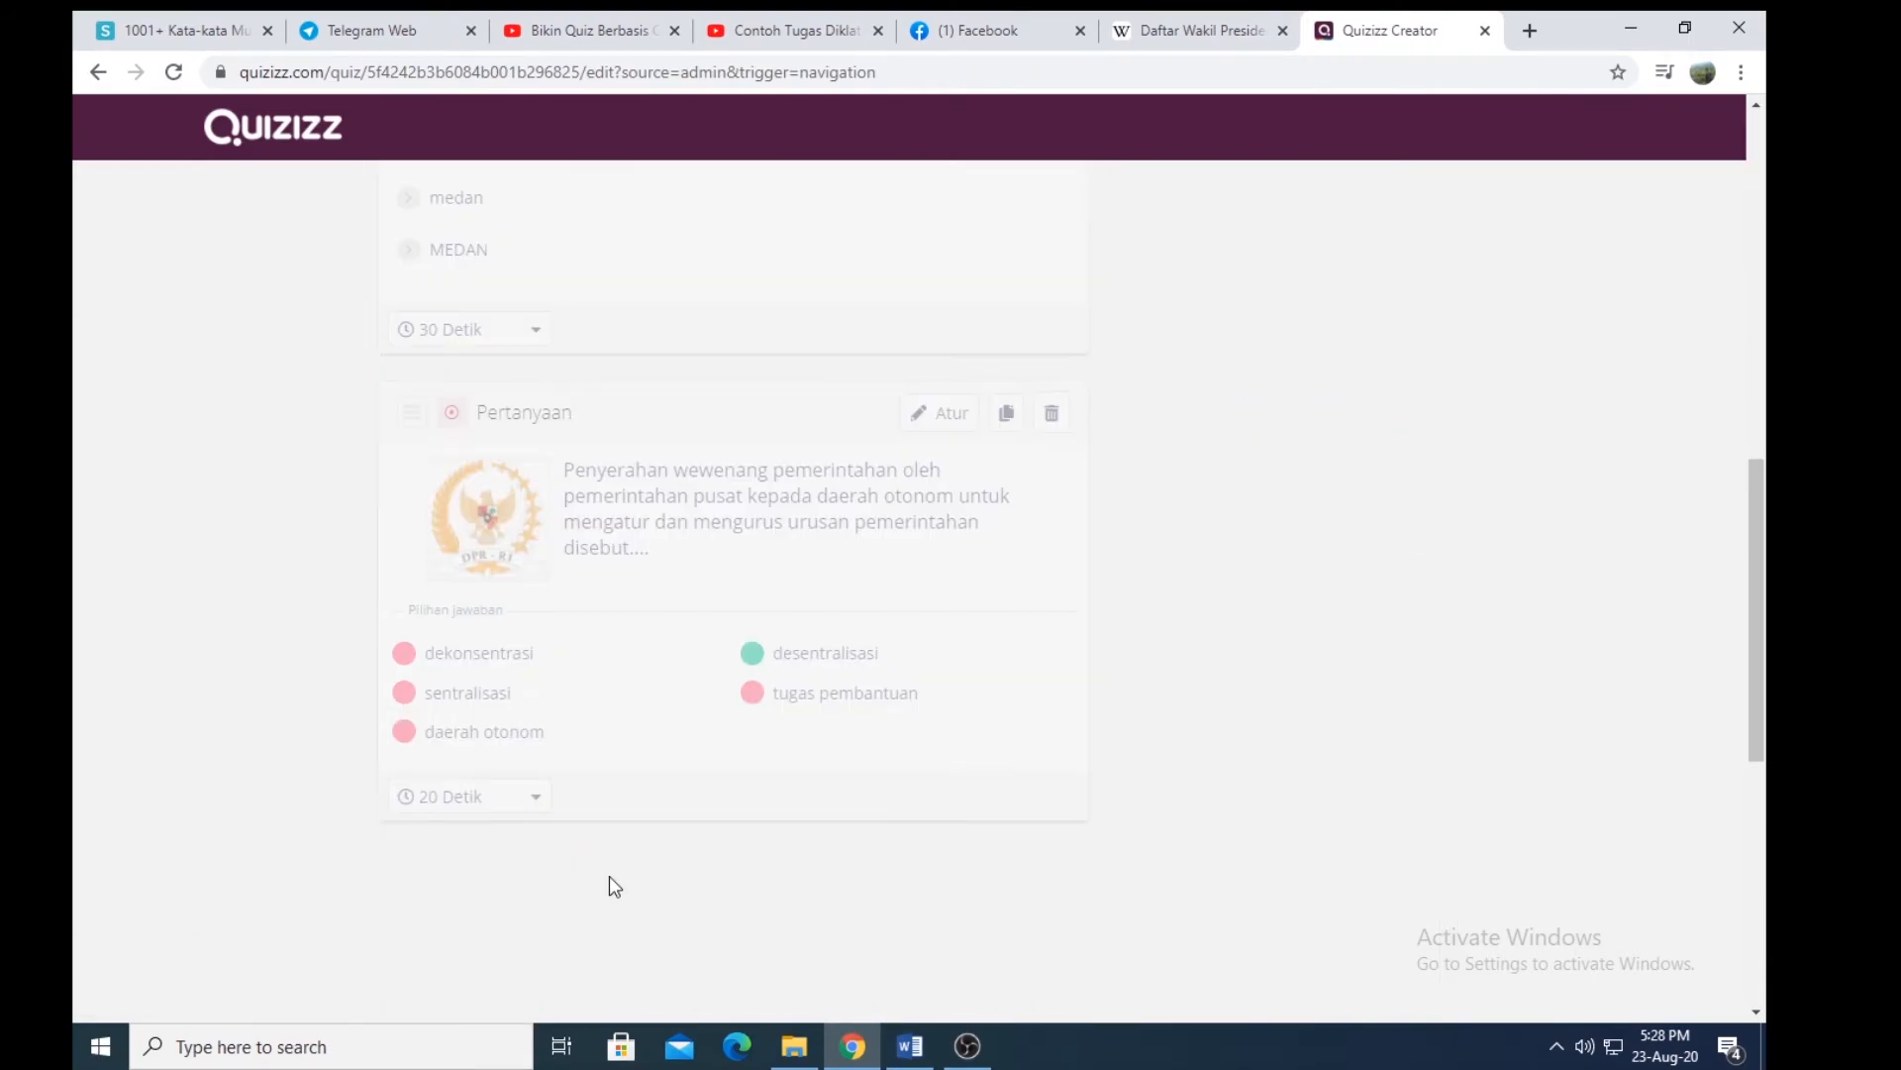
left_click(448, 303)
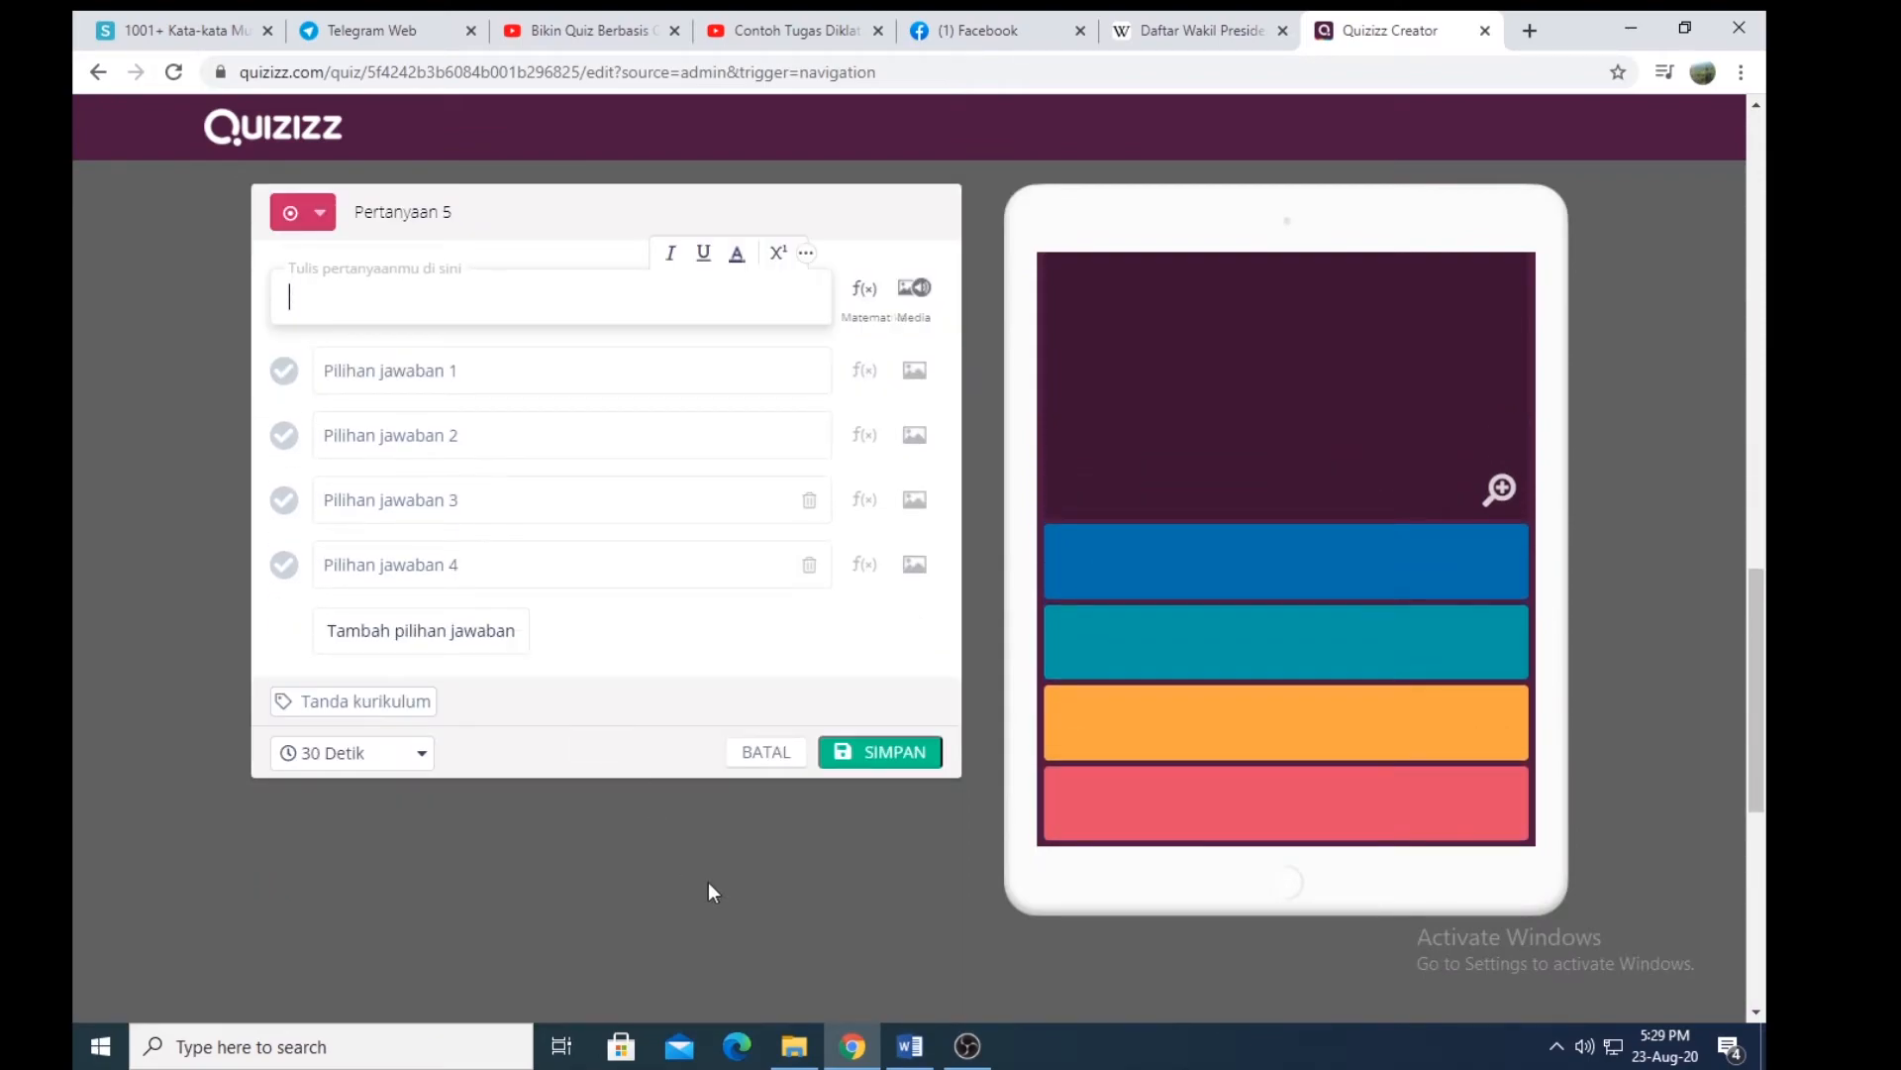
Step: Copy the question about the figure who introduced "trias politica" from the Word document into question 5's text in Quizizz
left_click(931, 1047)
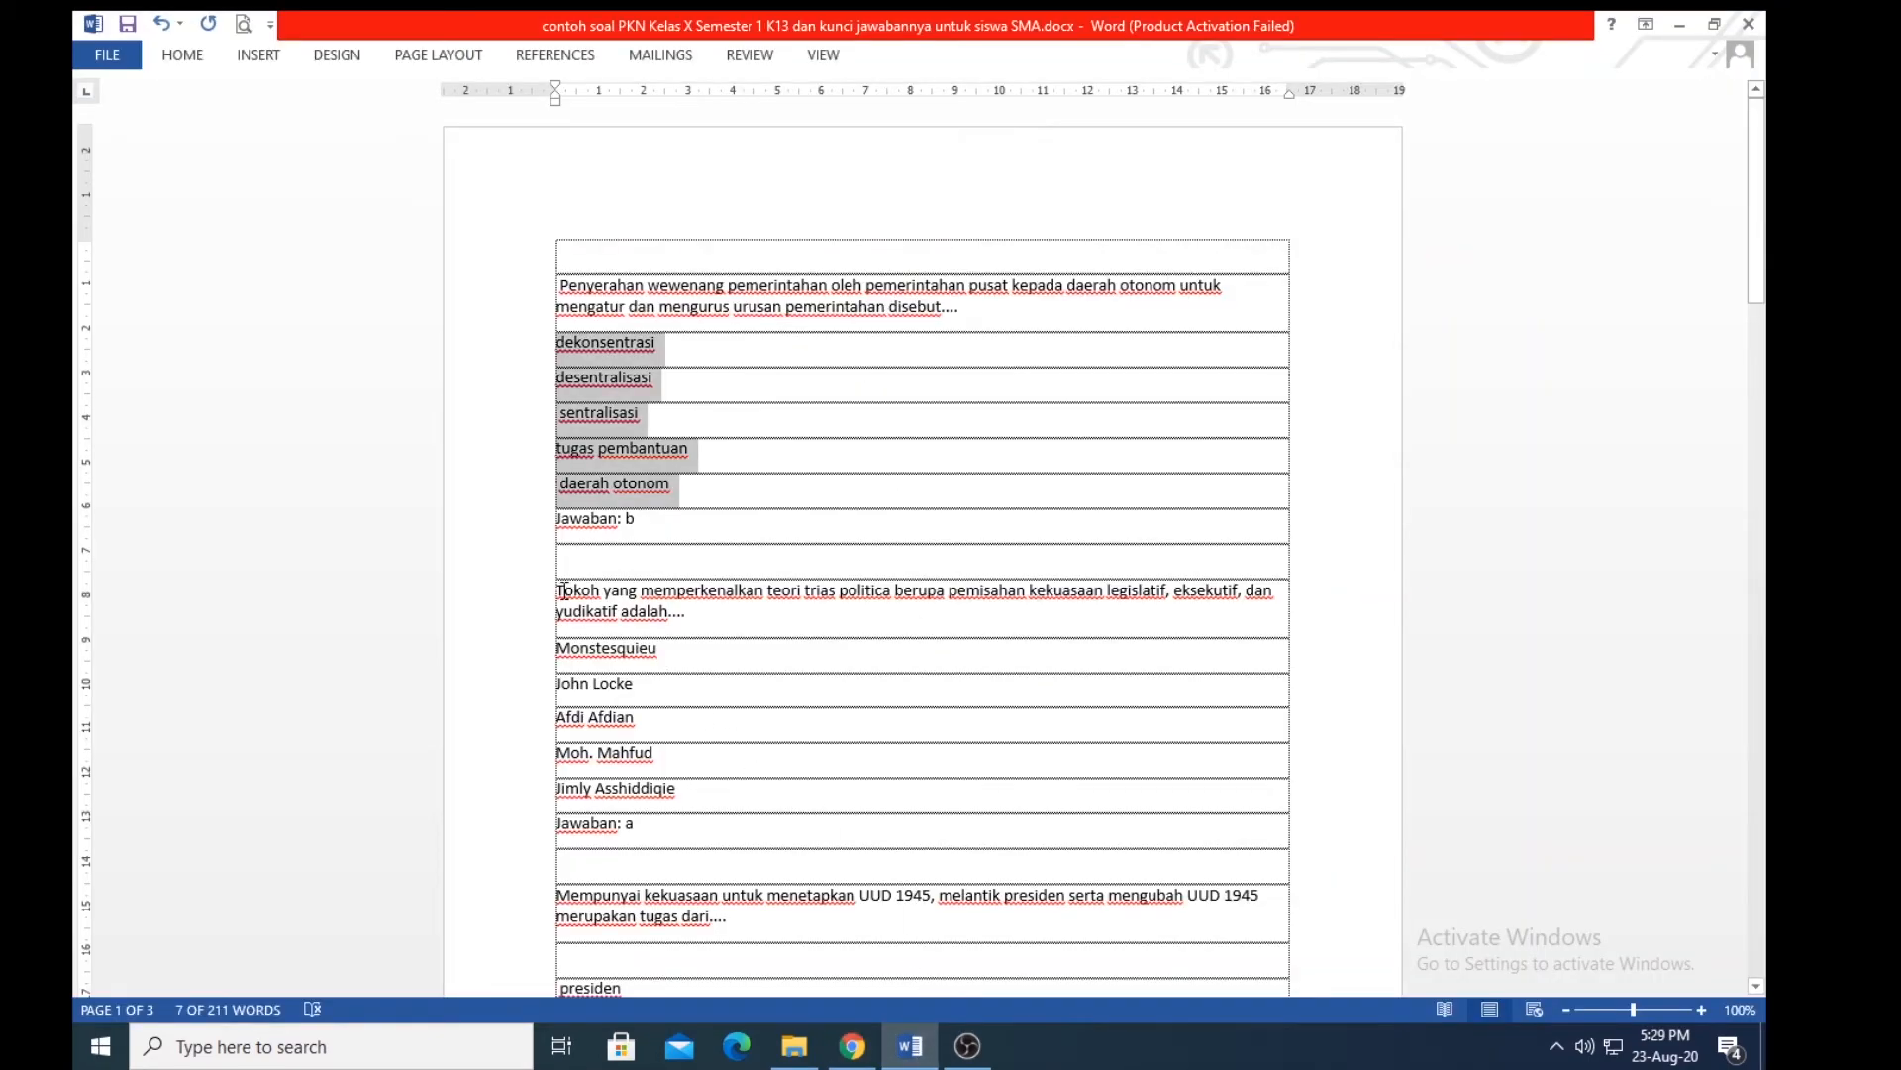
left_click_drag(563, 591, 695, 617)
key("ctrl+c")
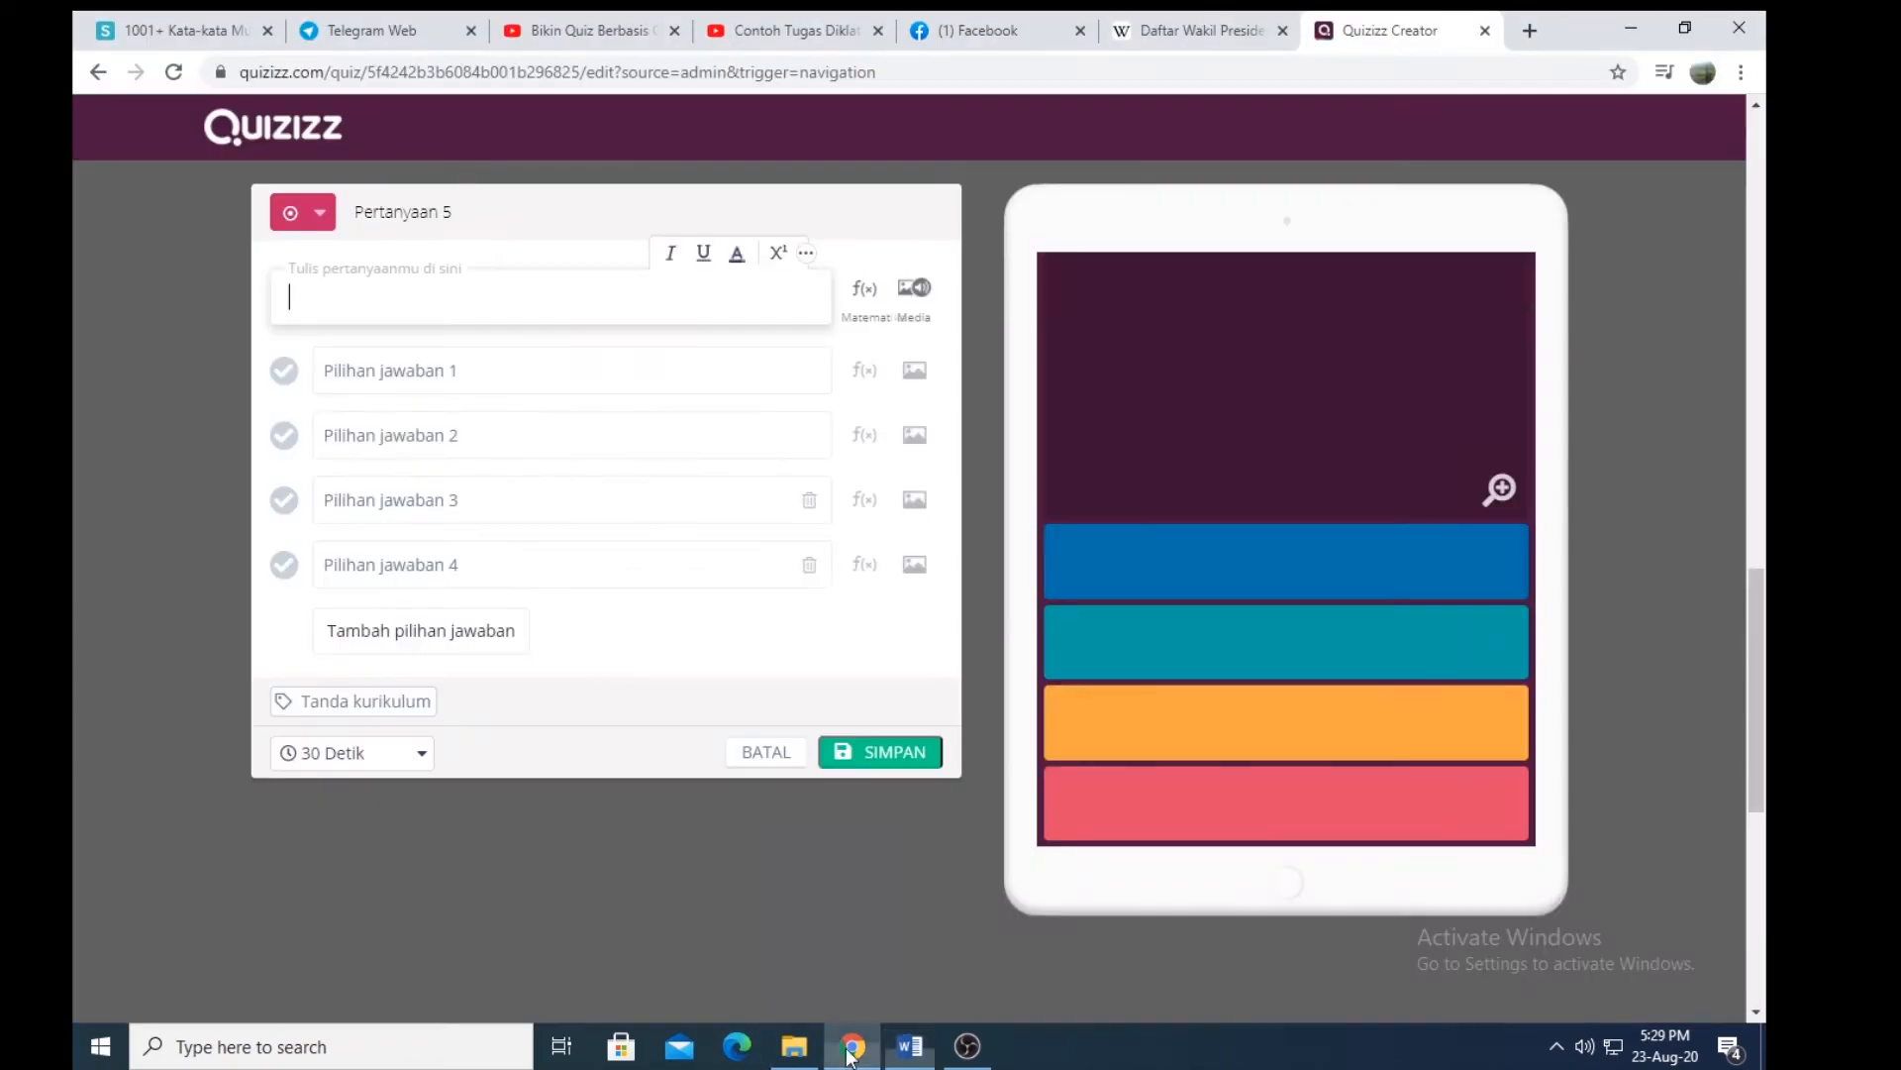
left_click(852, 1047)
key("ctrl+v")
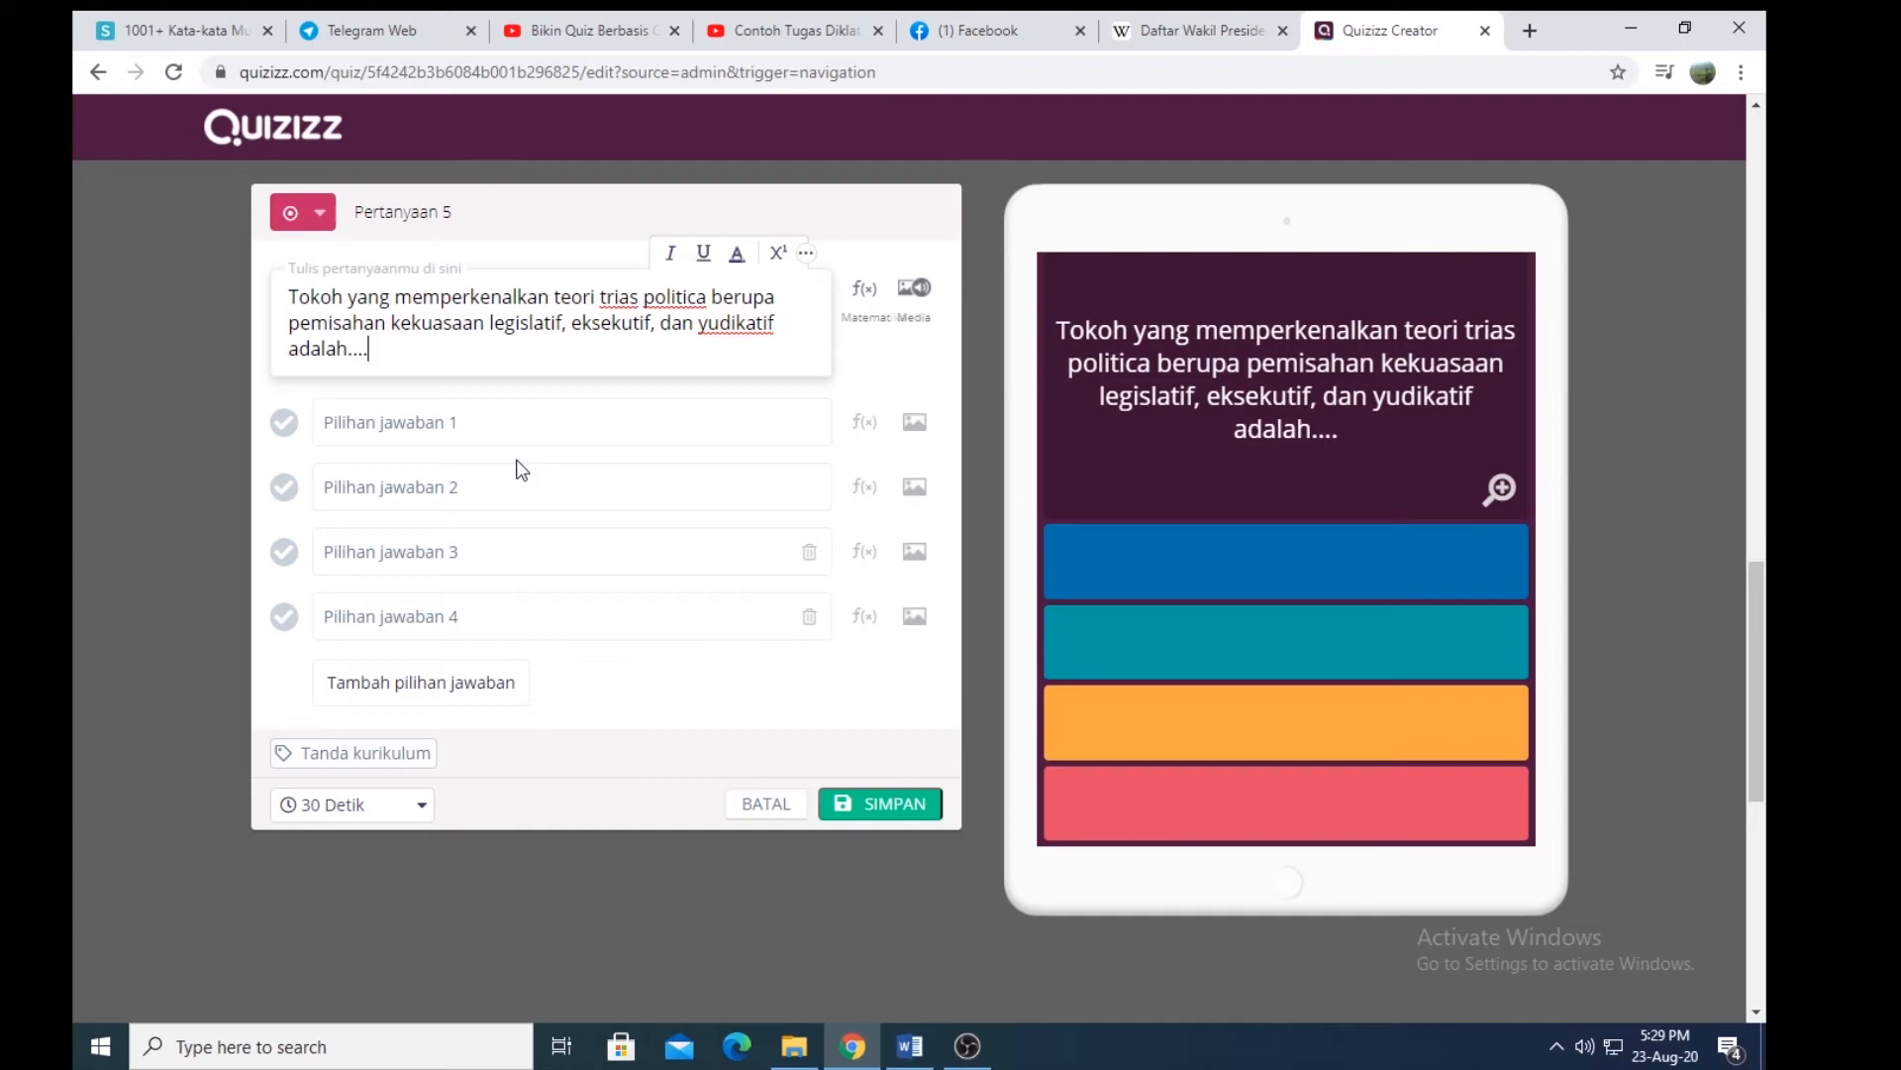
Step: Copy the five answer choices of the trias politica question from the Word document into question 5's first answer option
left_click(518, 429)
left_click(910, 1046)
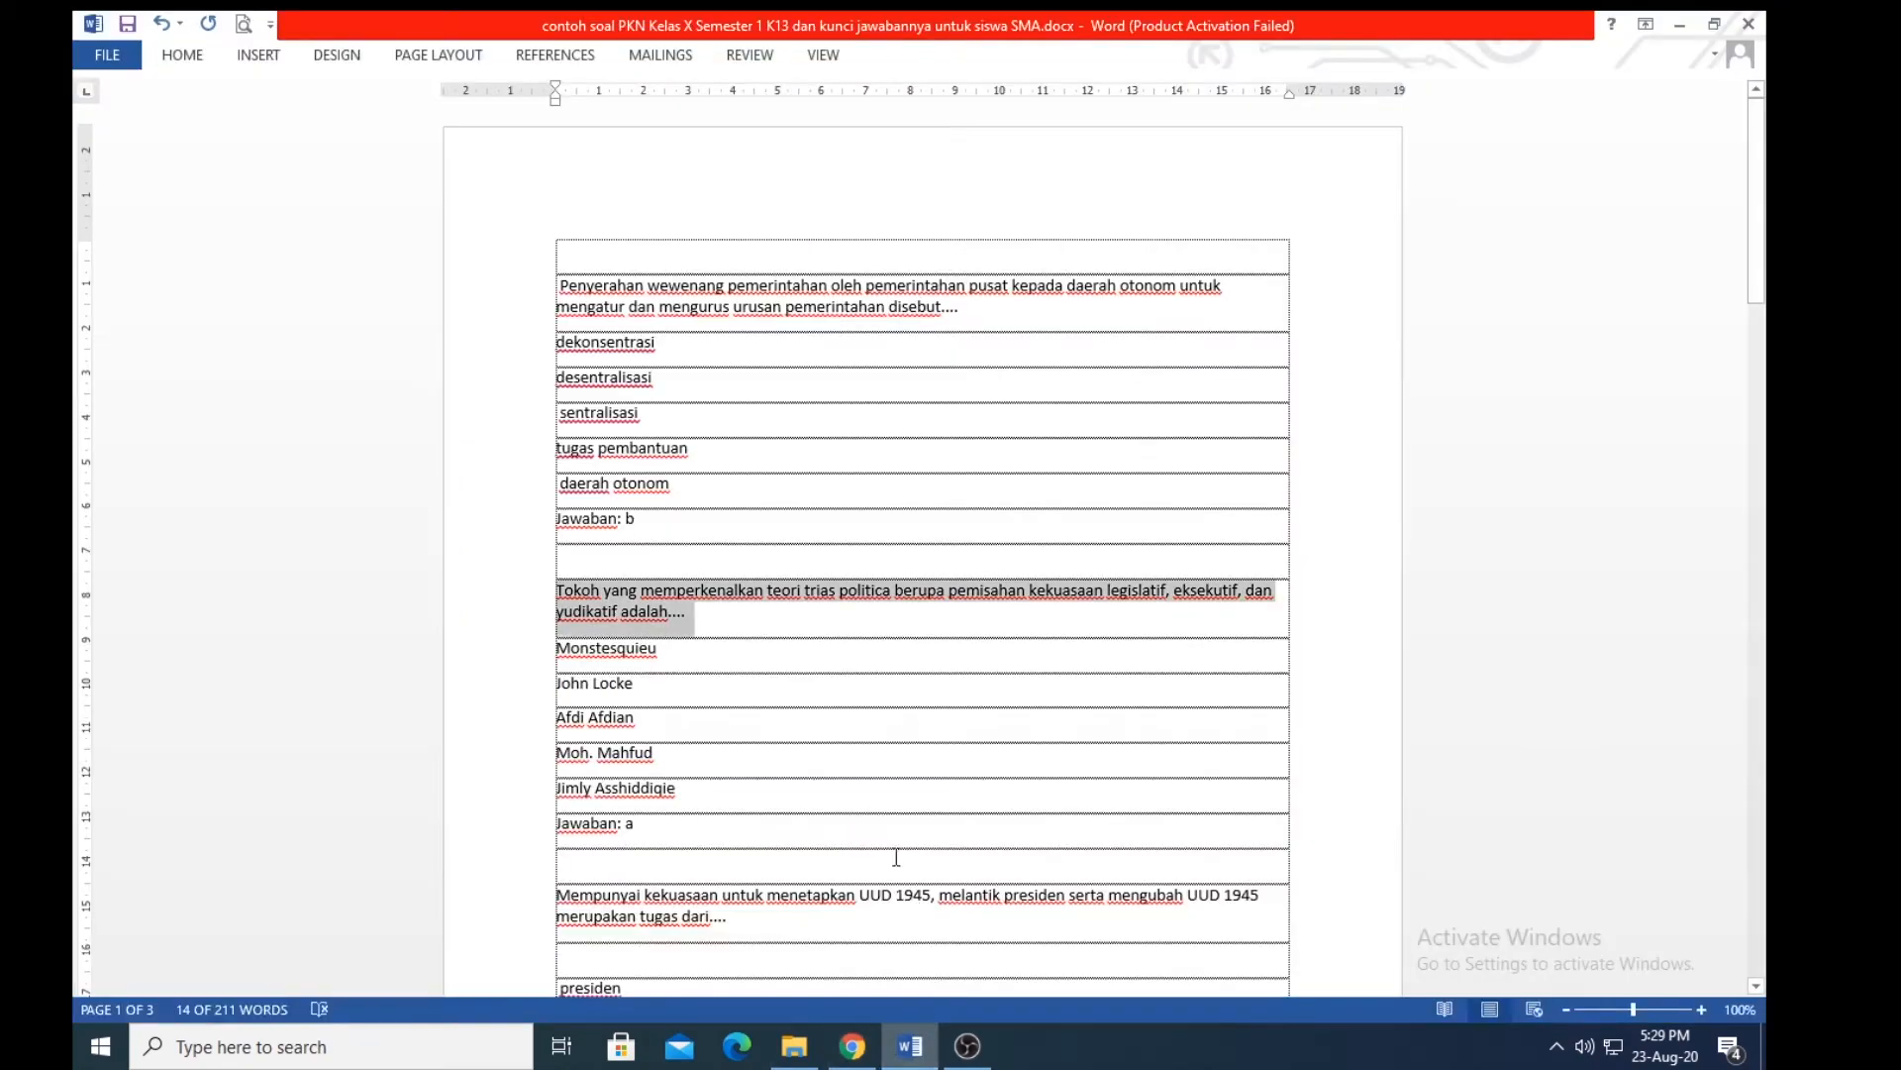
left_click_drag(556, 644, 679, 809)
key("ctrl+c")
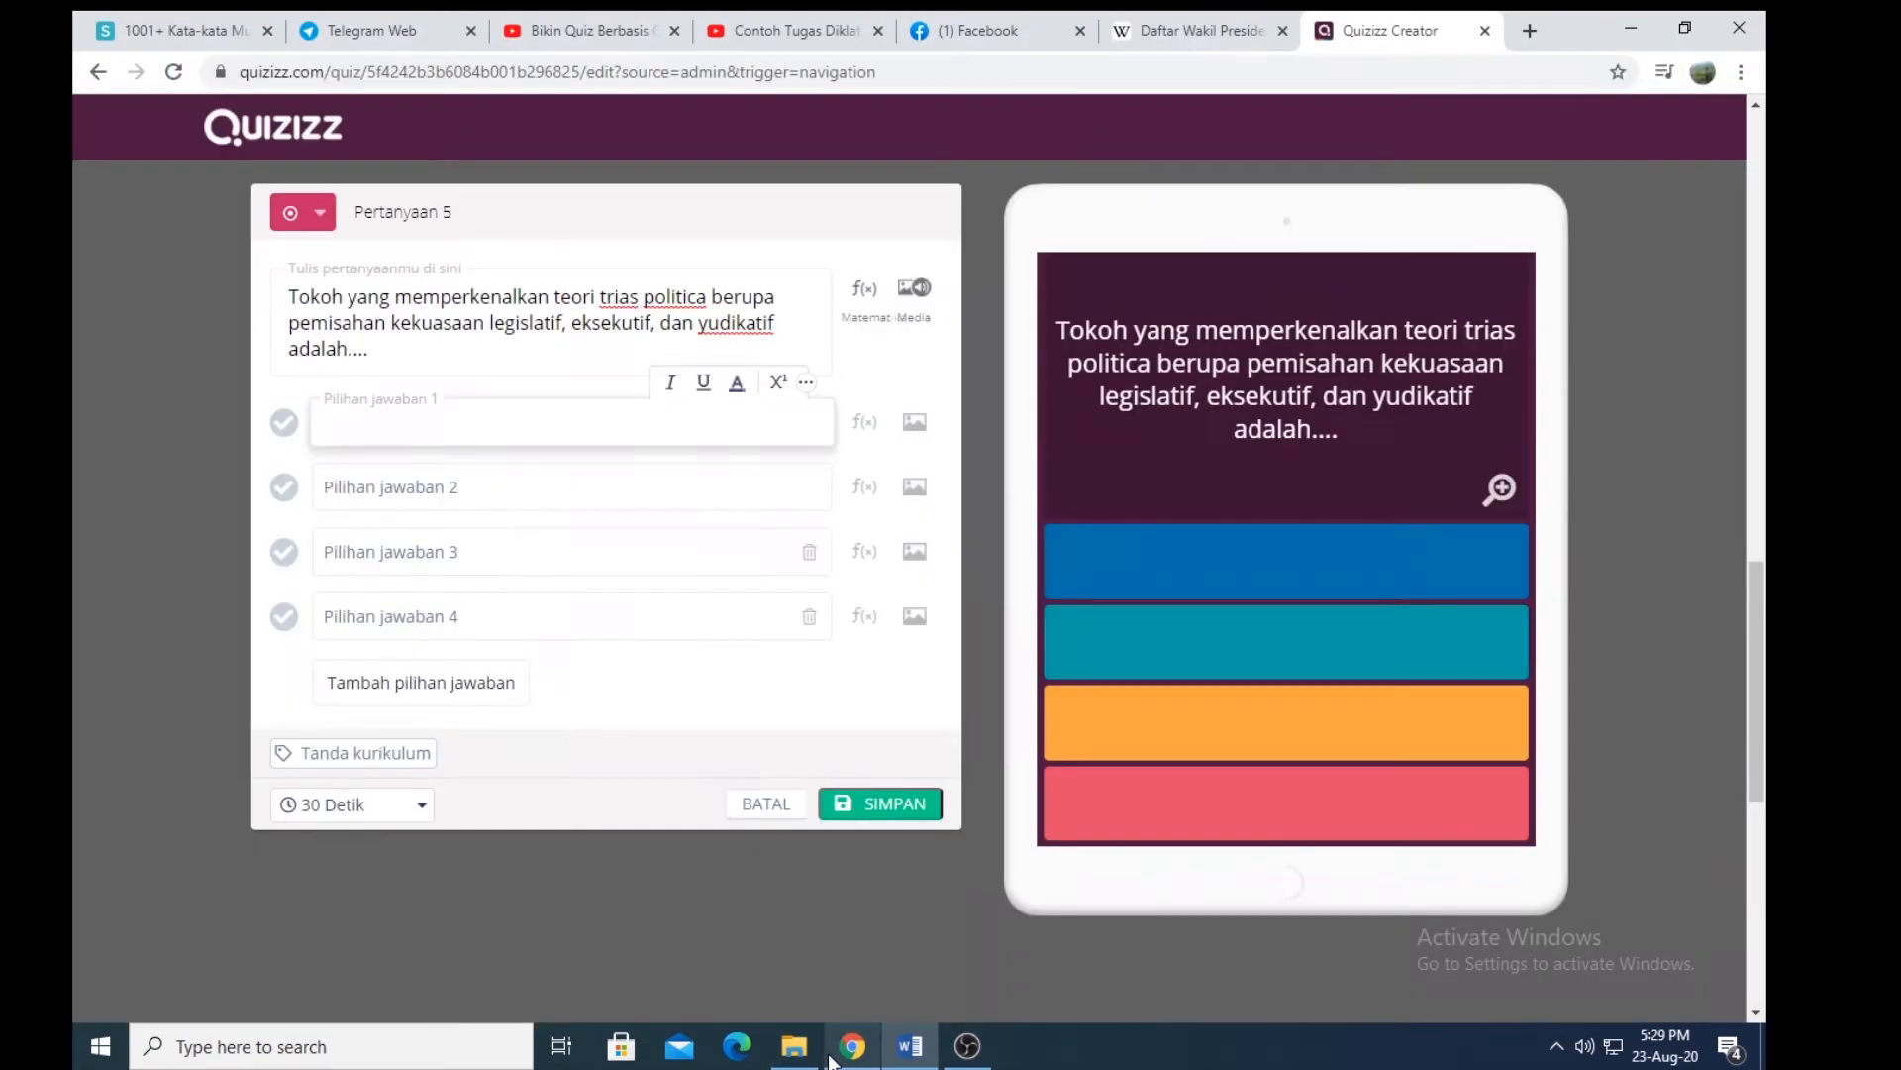
left_click(851, 1046)
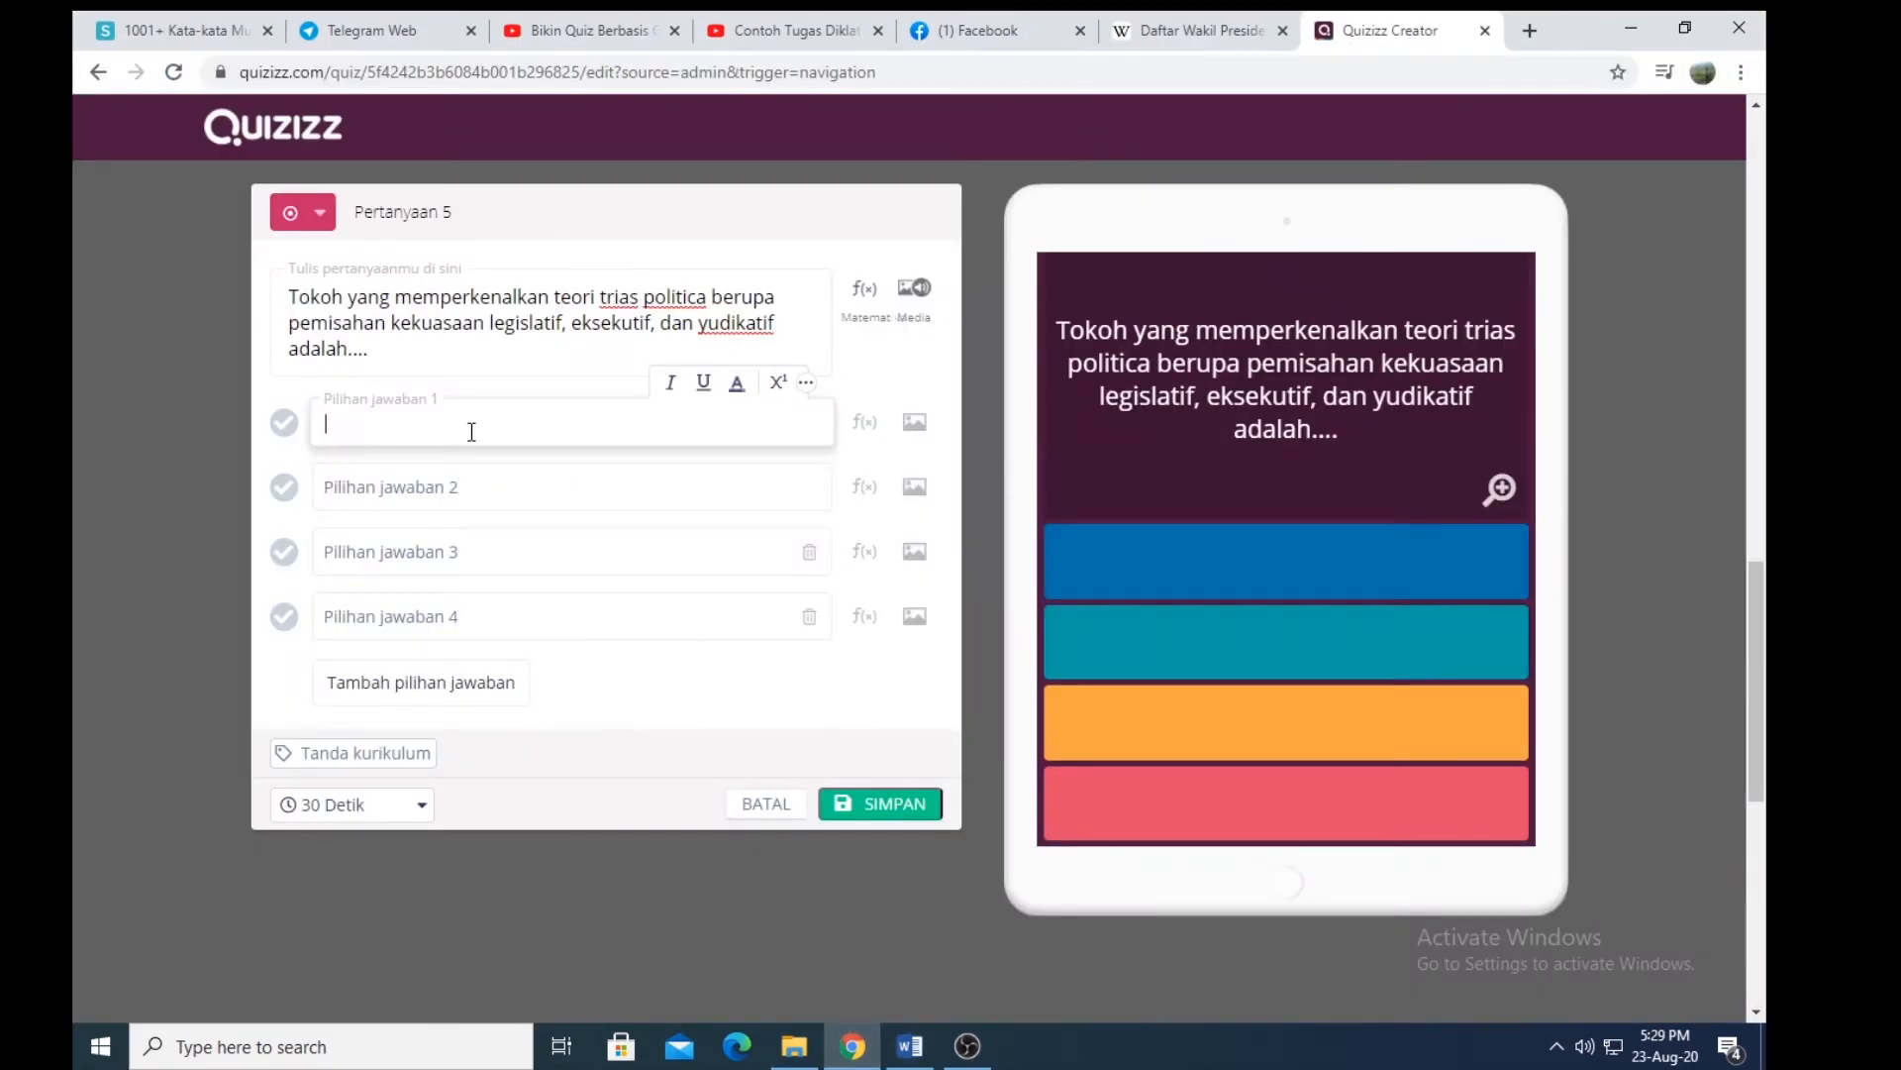
key("ctrl+v")
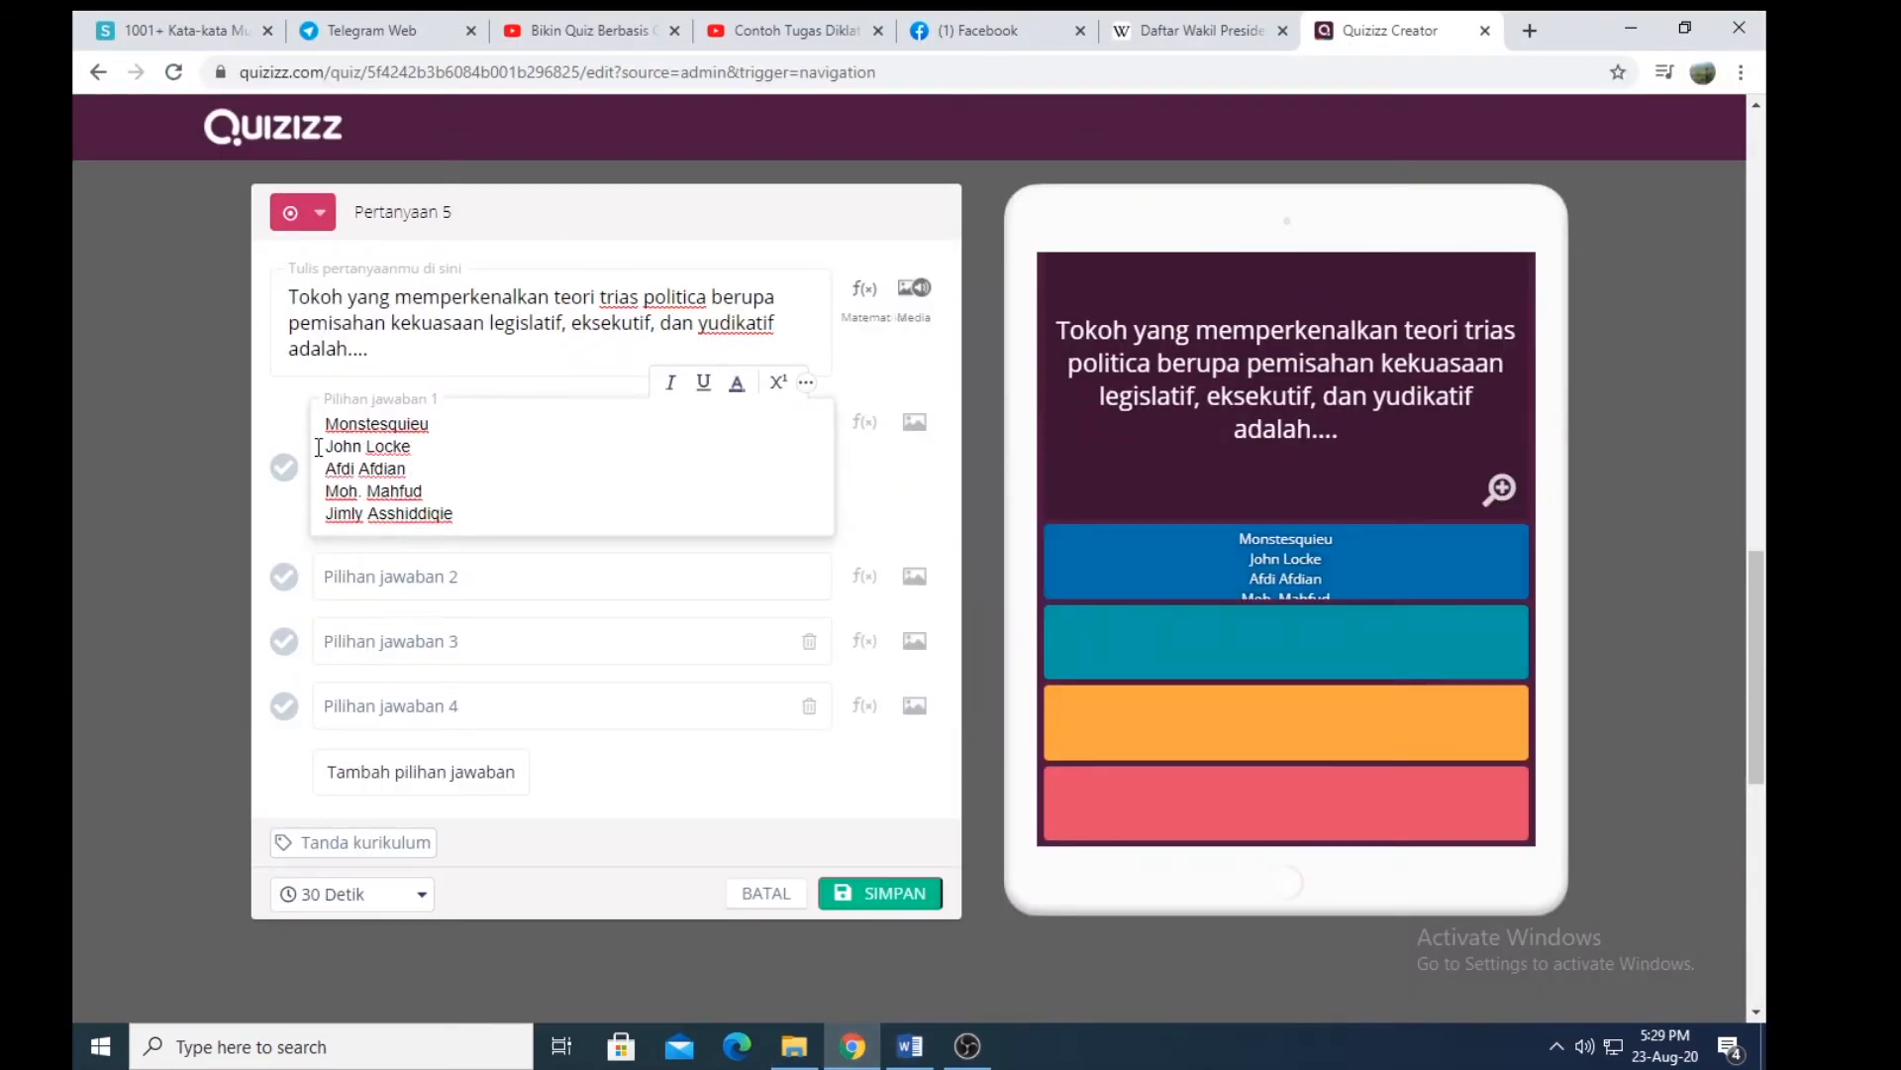
Step: Add a fifth answer option and move "Jimly Asshiddiqie" from the first option into it
left_click_drag(327, 516, 454, 516)
key("ctrl+c")
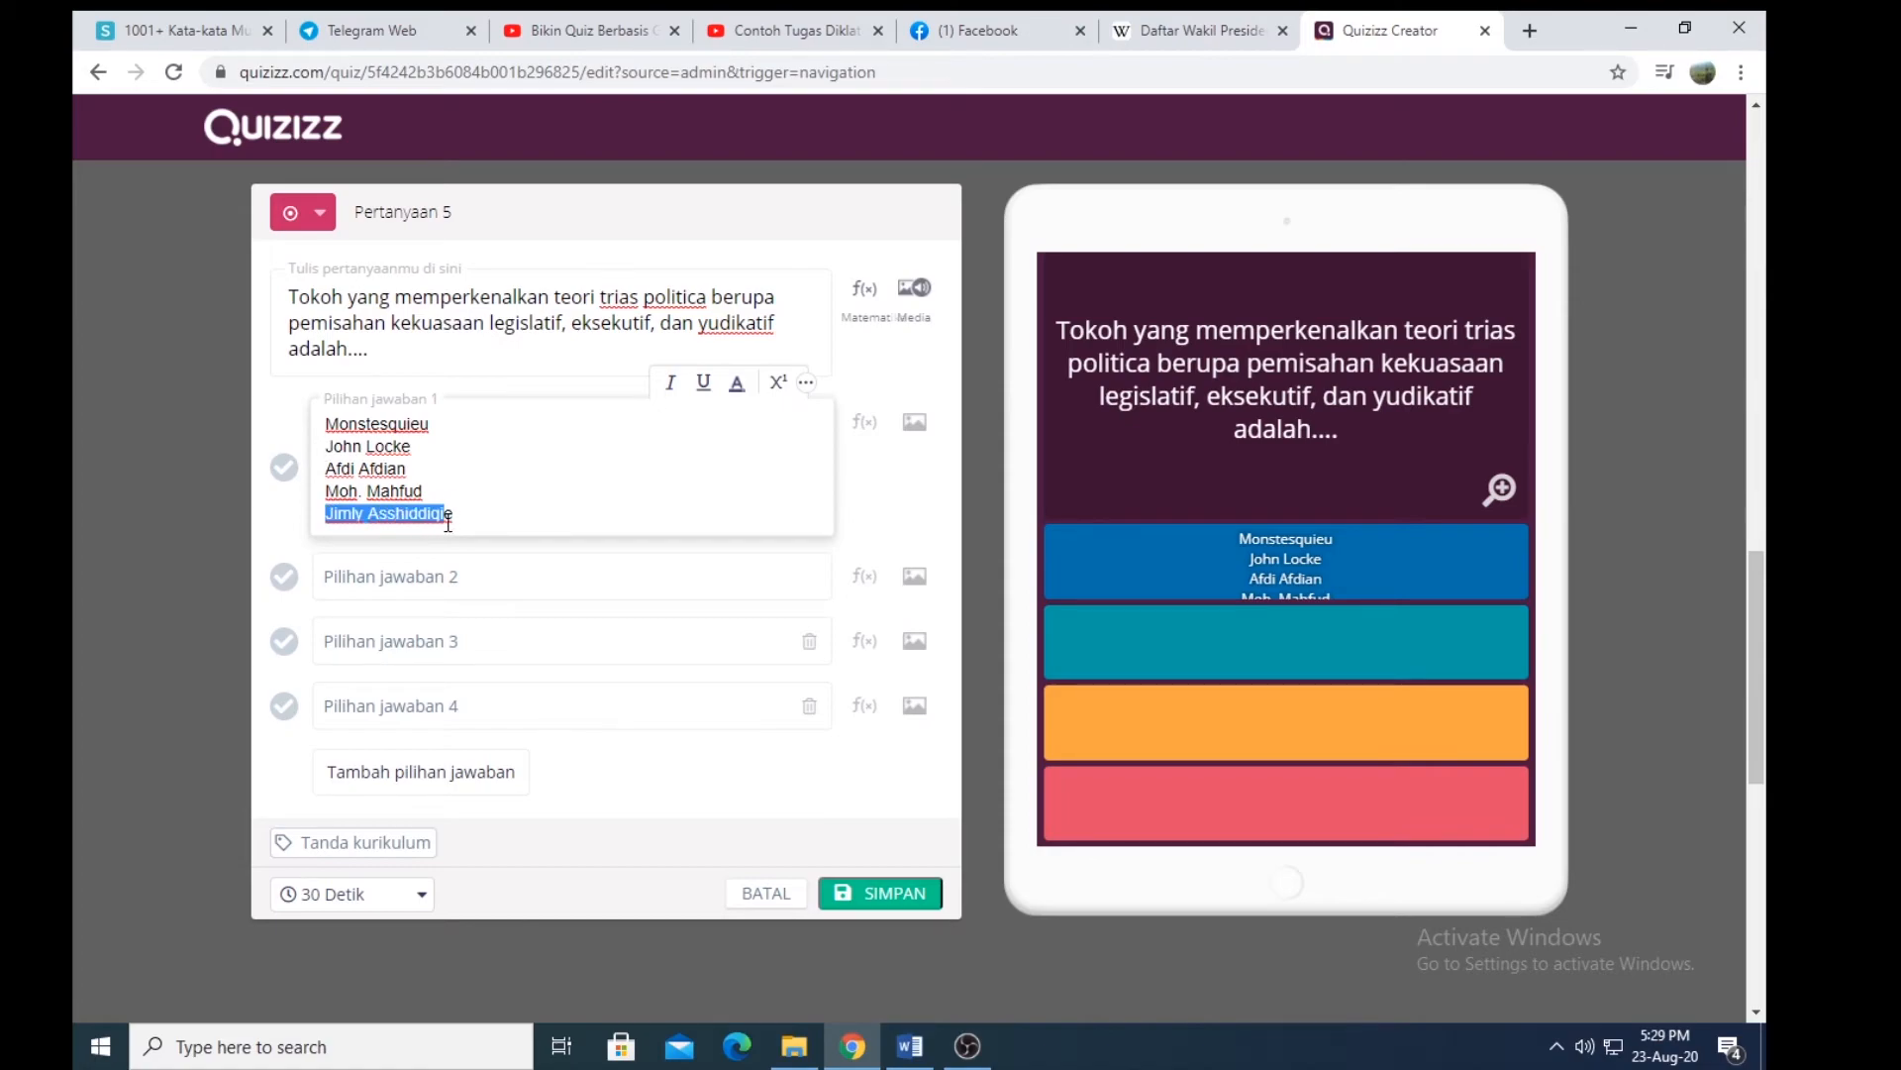
key("BackSpace")
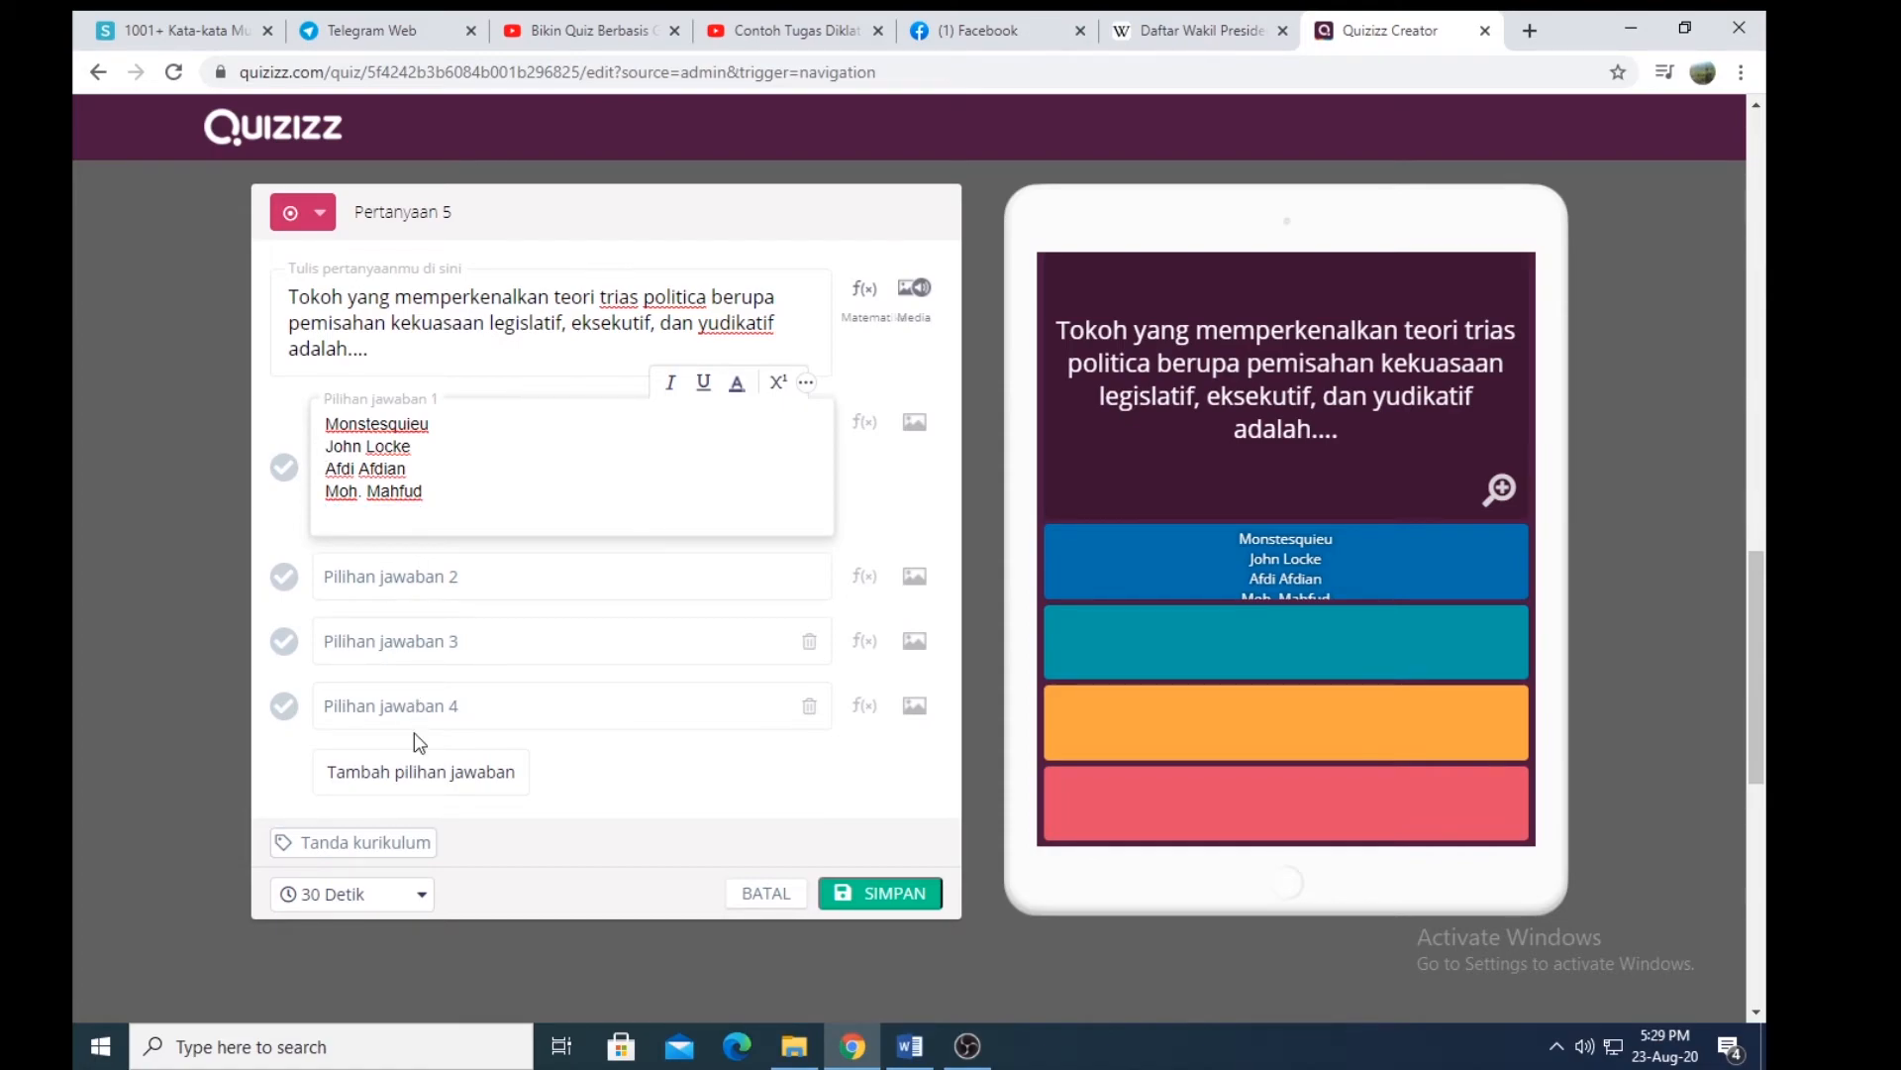
left_click(401, 771)
left_click(399, 772)
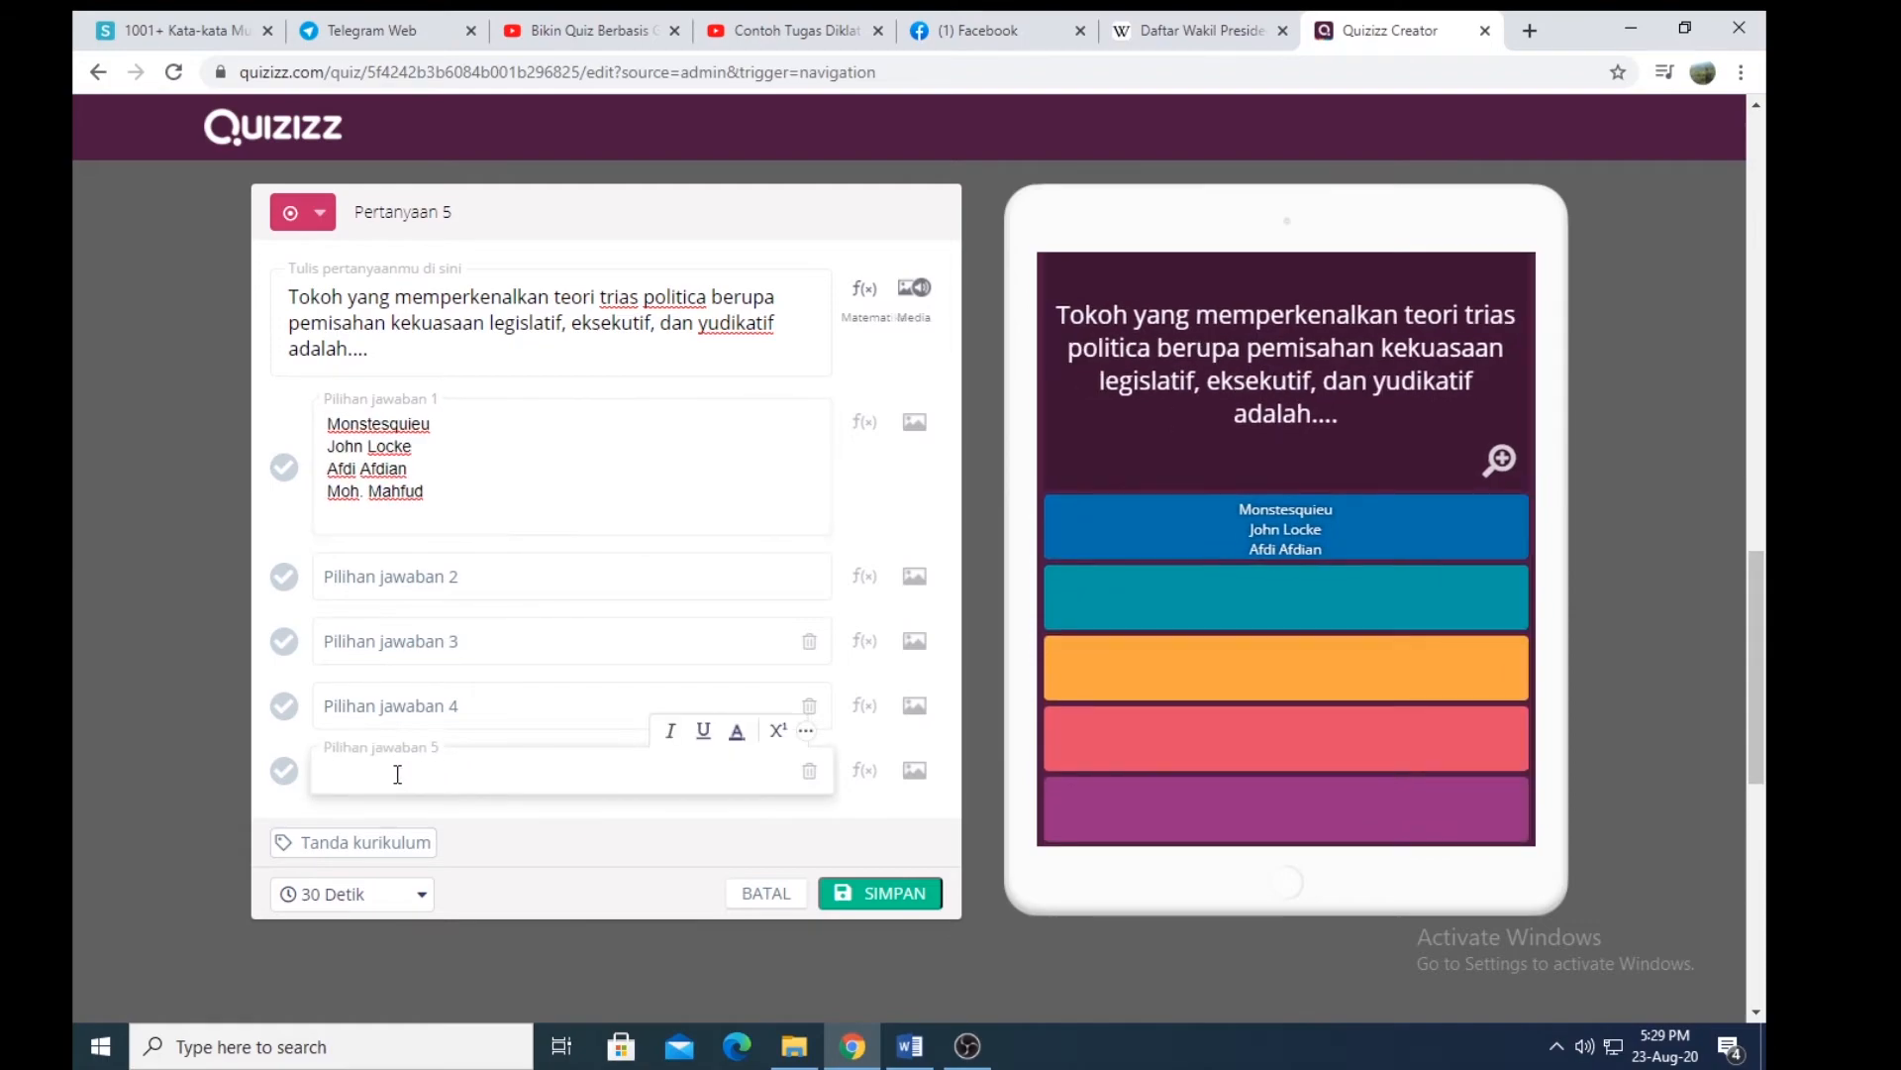
key("ctrl+v")
Step: Move the fourth and third names listed in the first answer option into answer options 4 and 3 respectively
left_click_drag(326, 491, 439, 495)
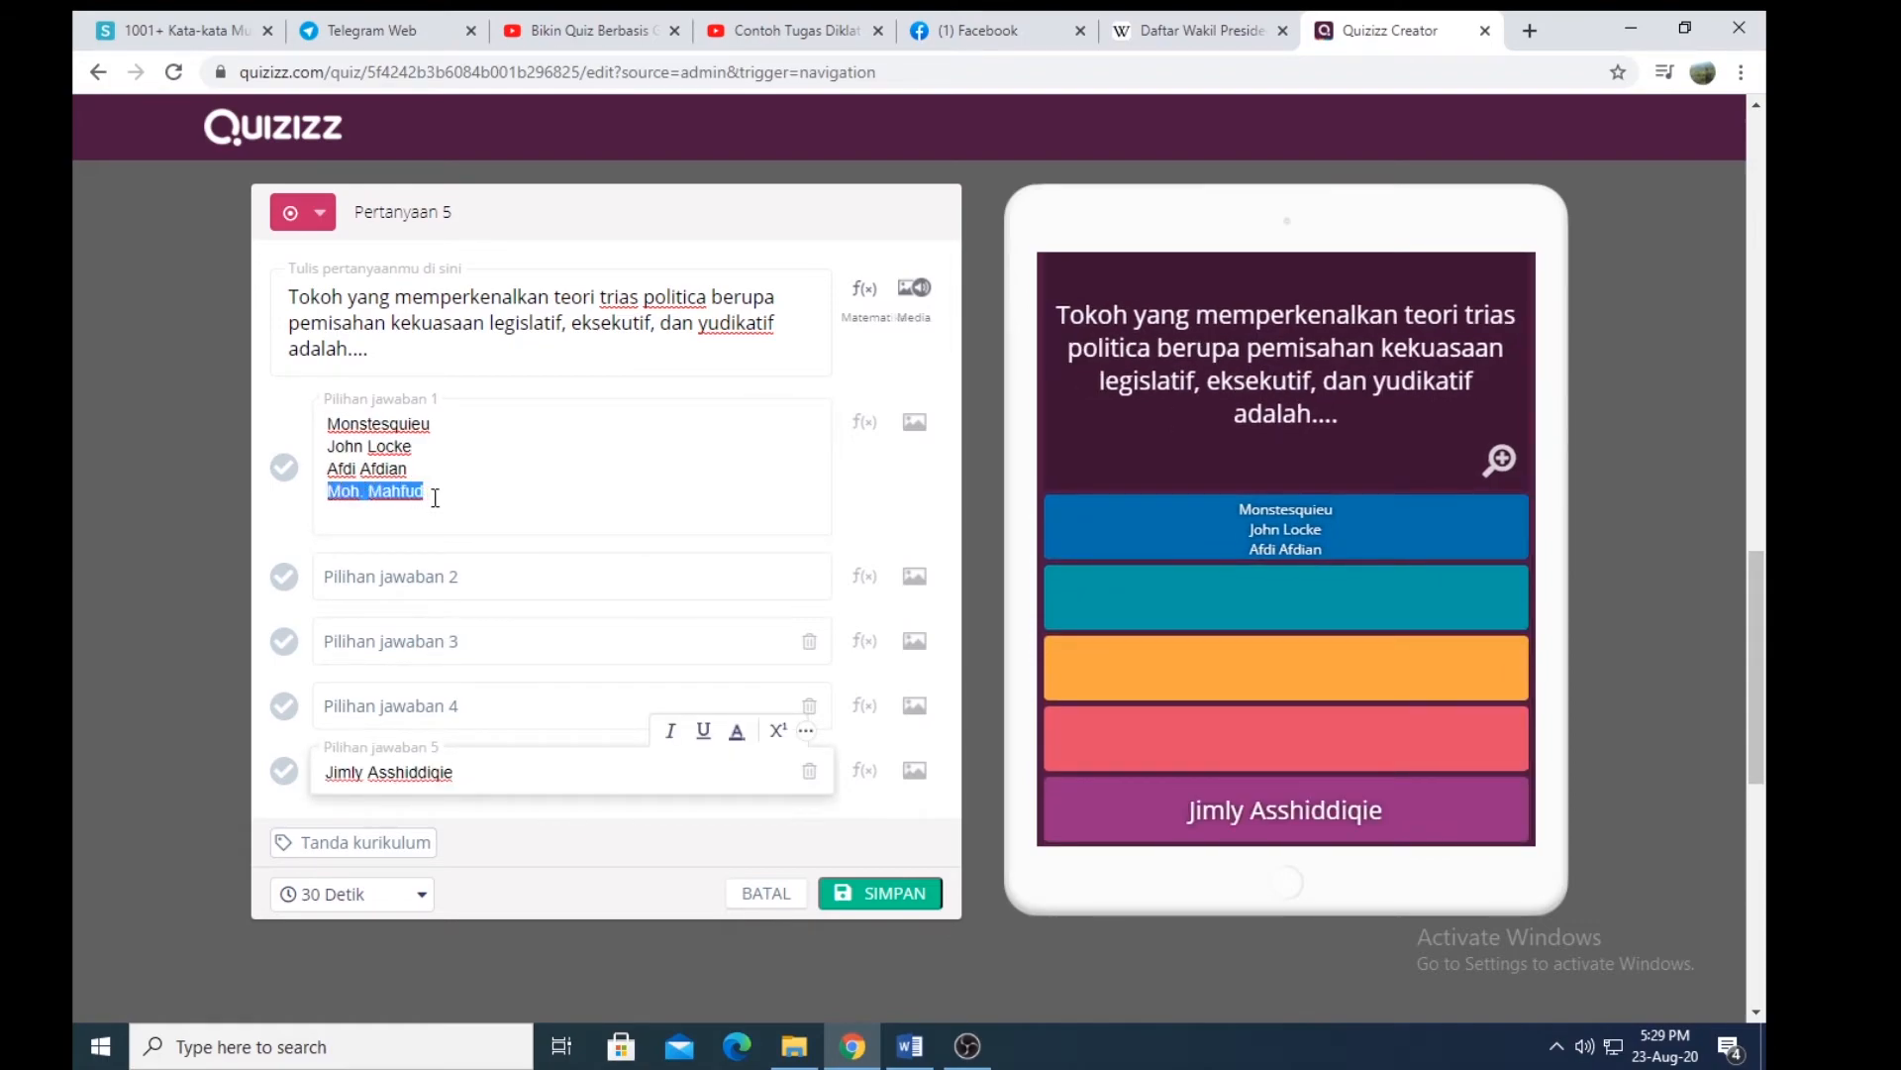
key("ctrl+x")
left_click(439, 714)
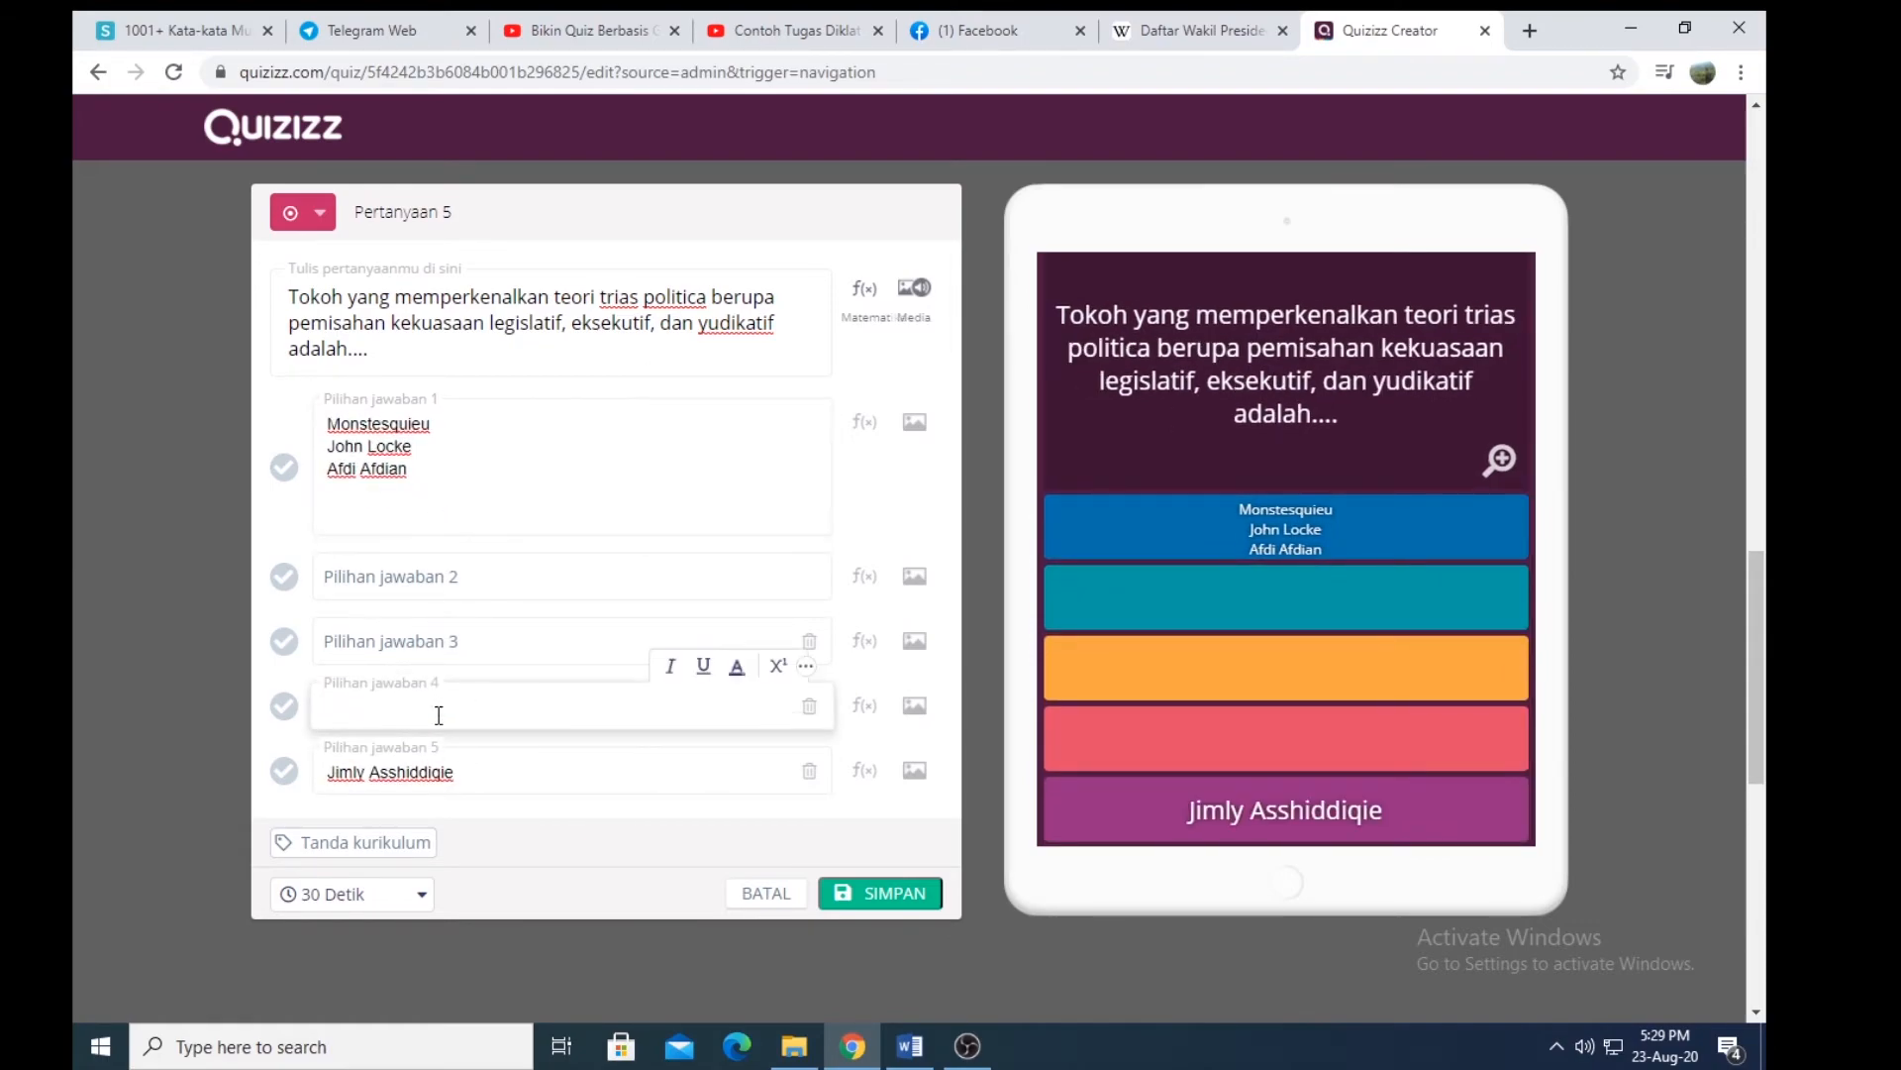
key("ctrl+v")
left_click_drag(333, 473, 424, 471)
key("ctrl+x")
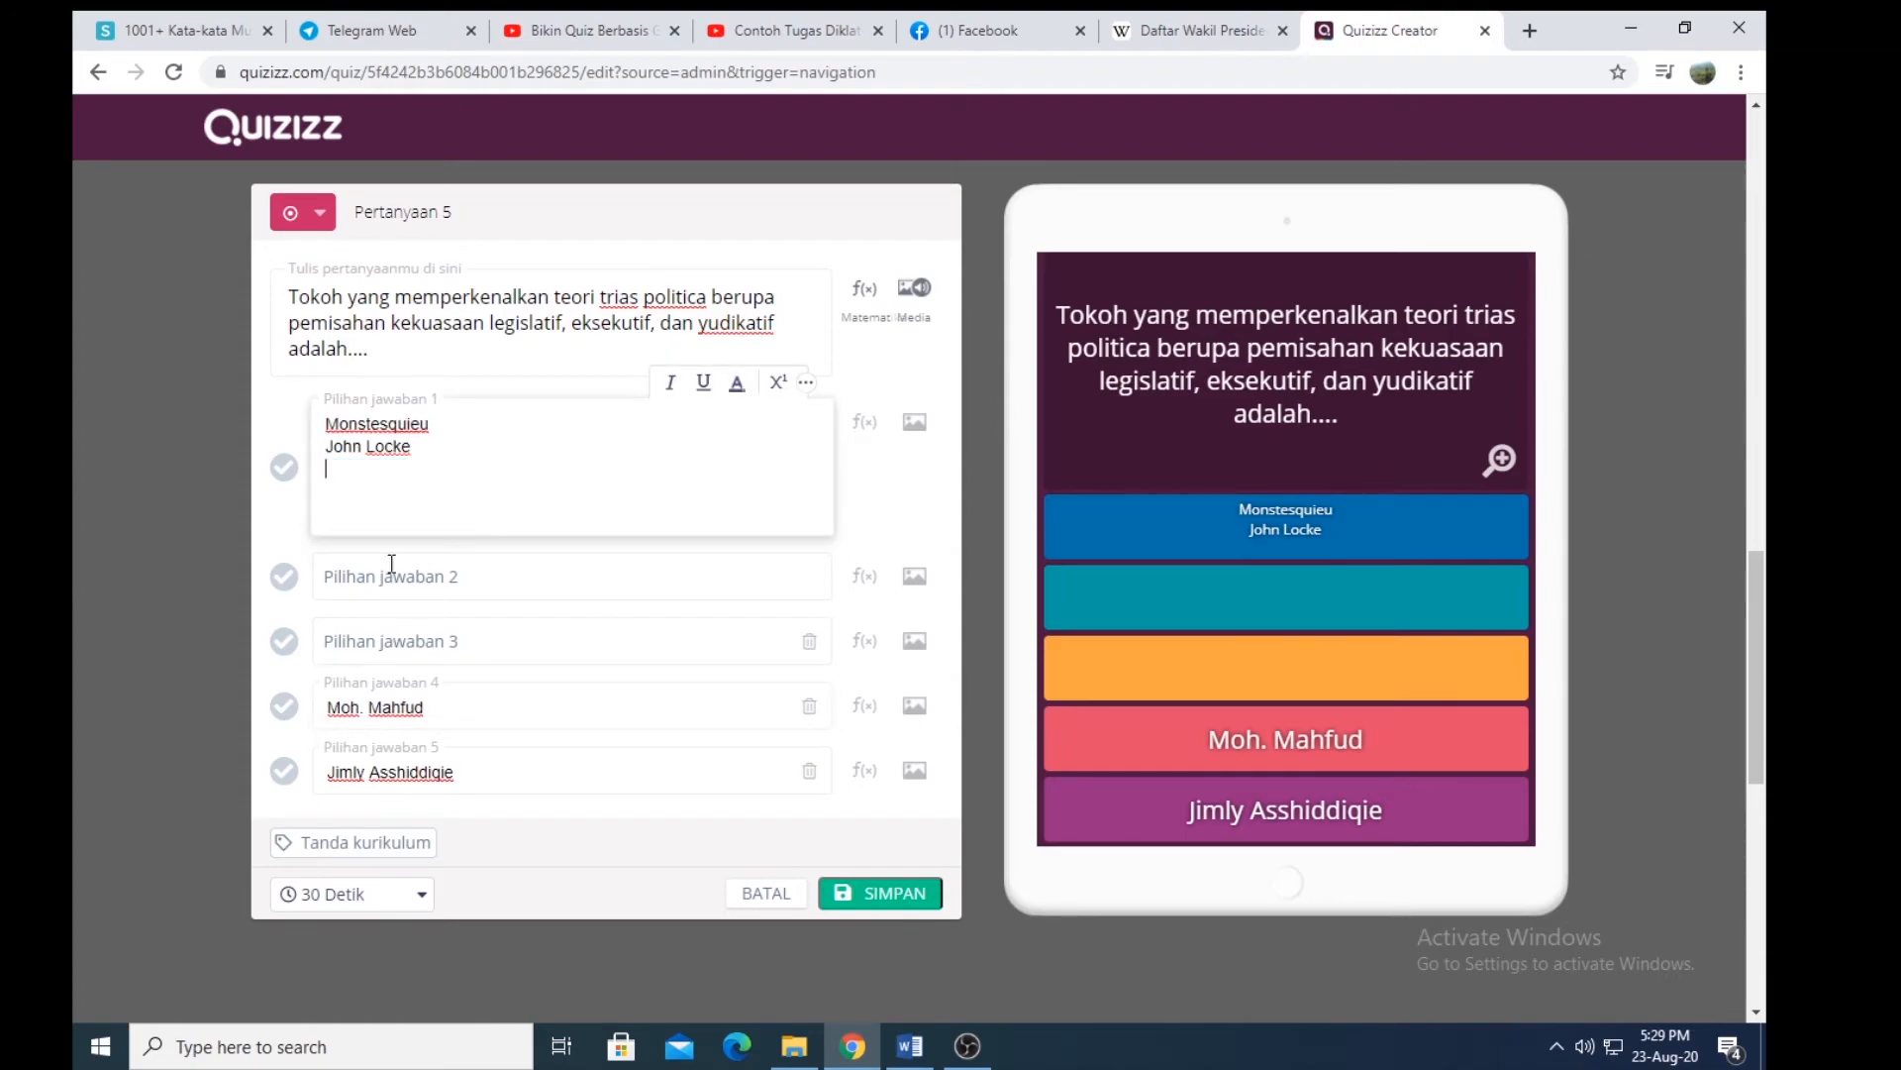
left_click(402, 651)
key("ctrl+v")
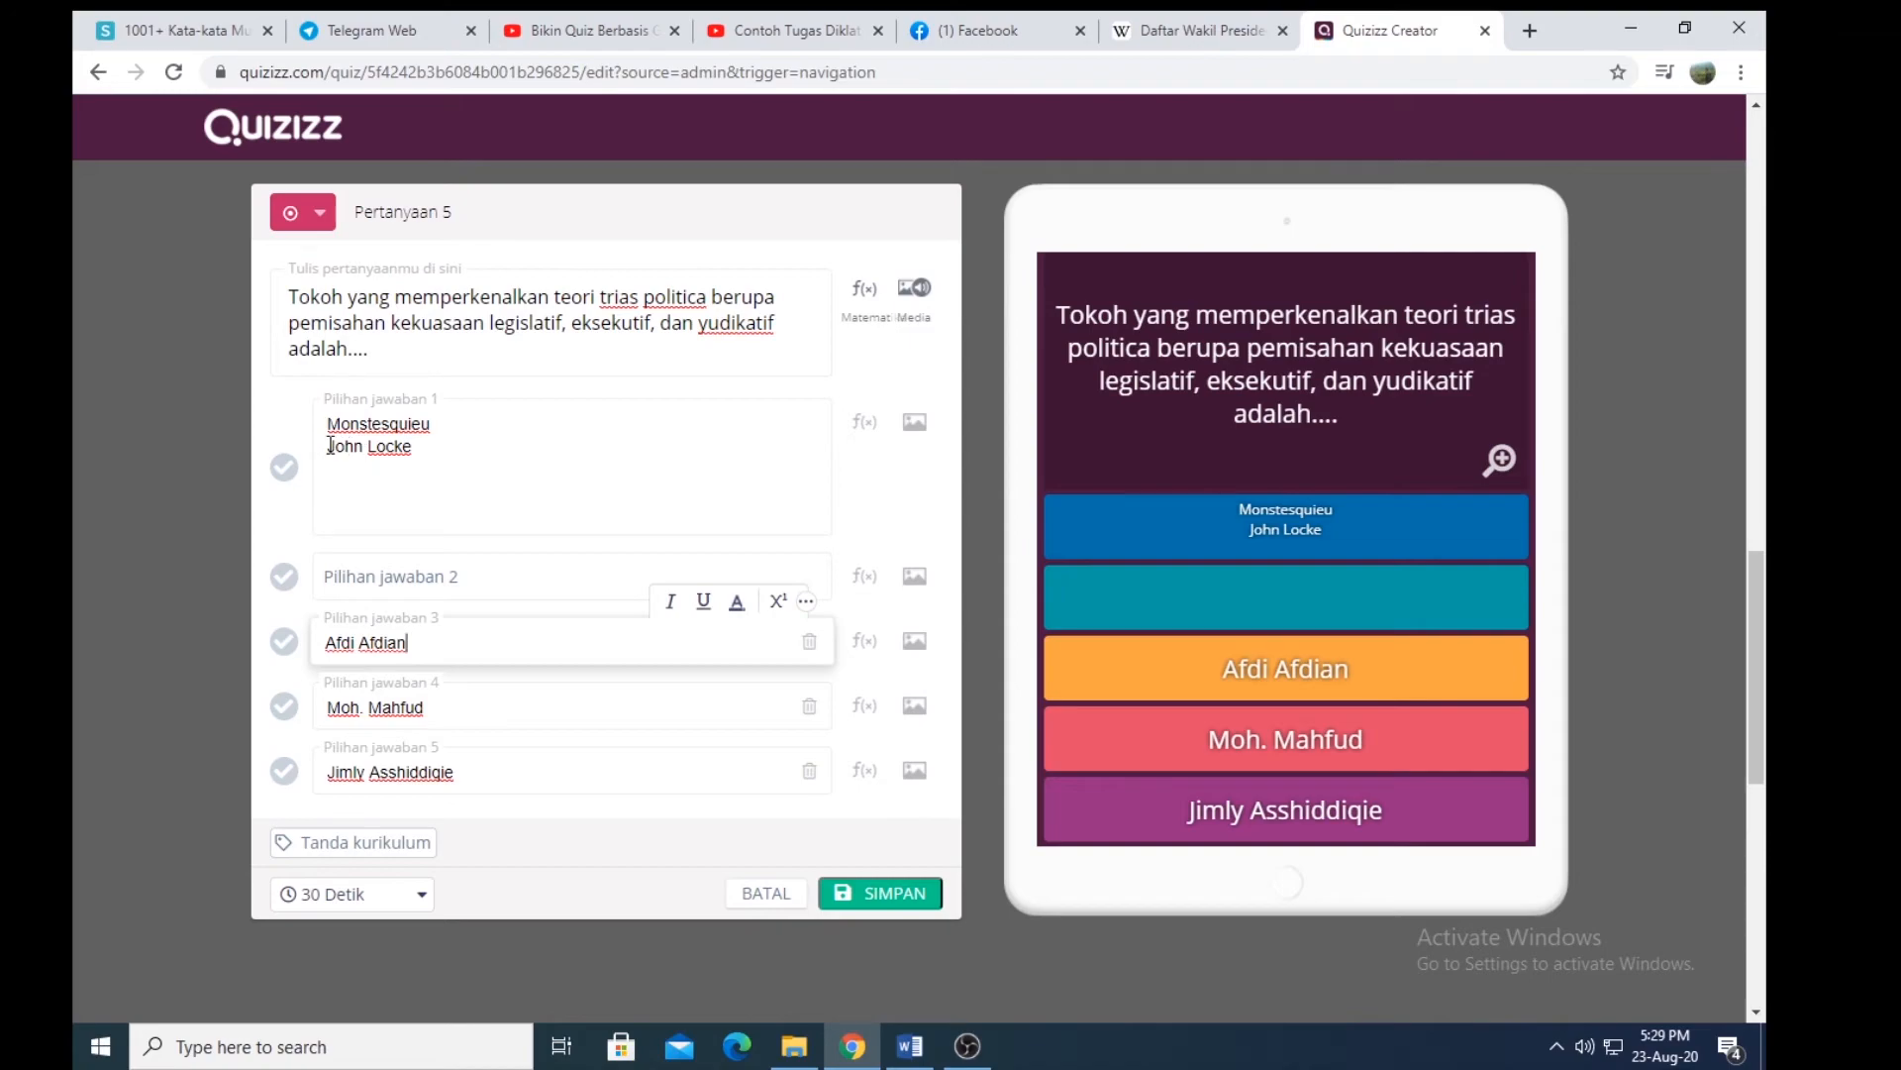
Step: Move "John Locke" into answer option 2 and remove the blank lines below "Monstesquieu" in option 1
left_click_drag(326, 446, 416, 451)
key("ctrl+x")
left_click(406, 577)
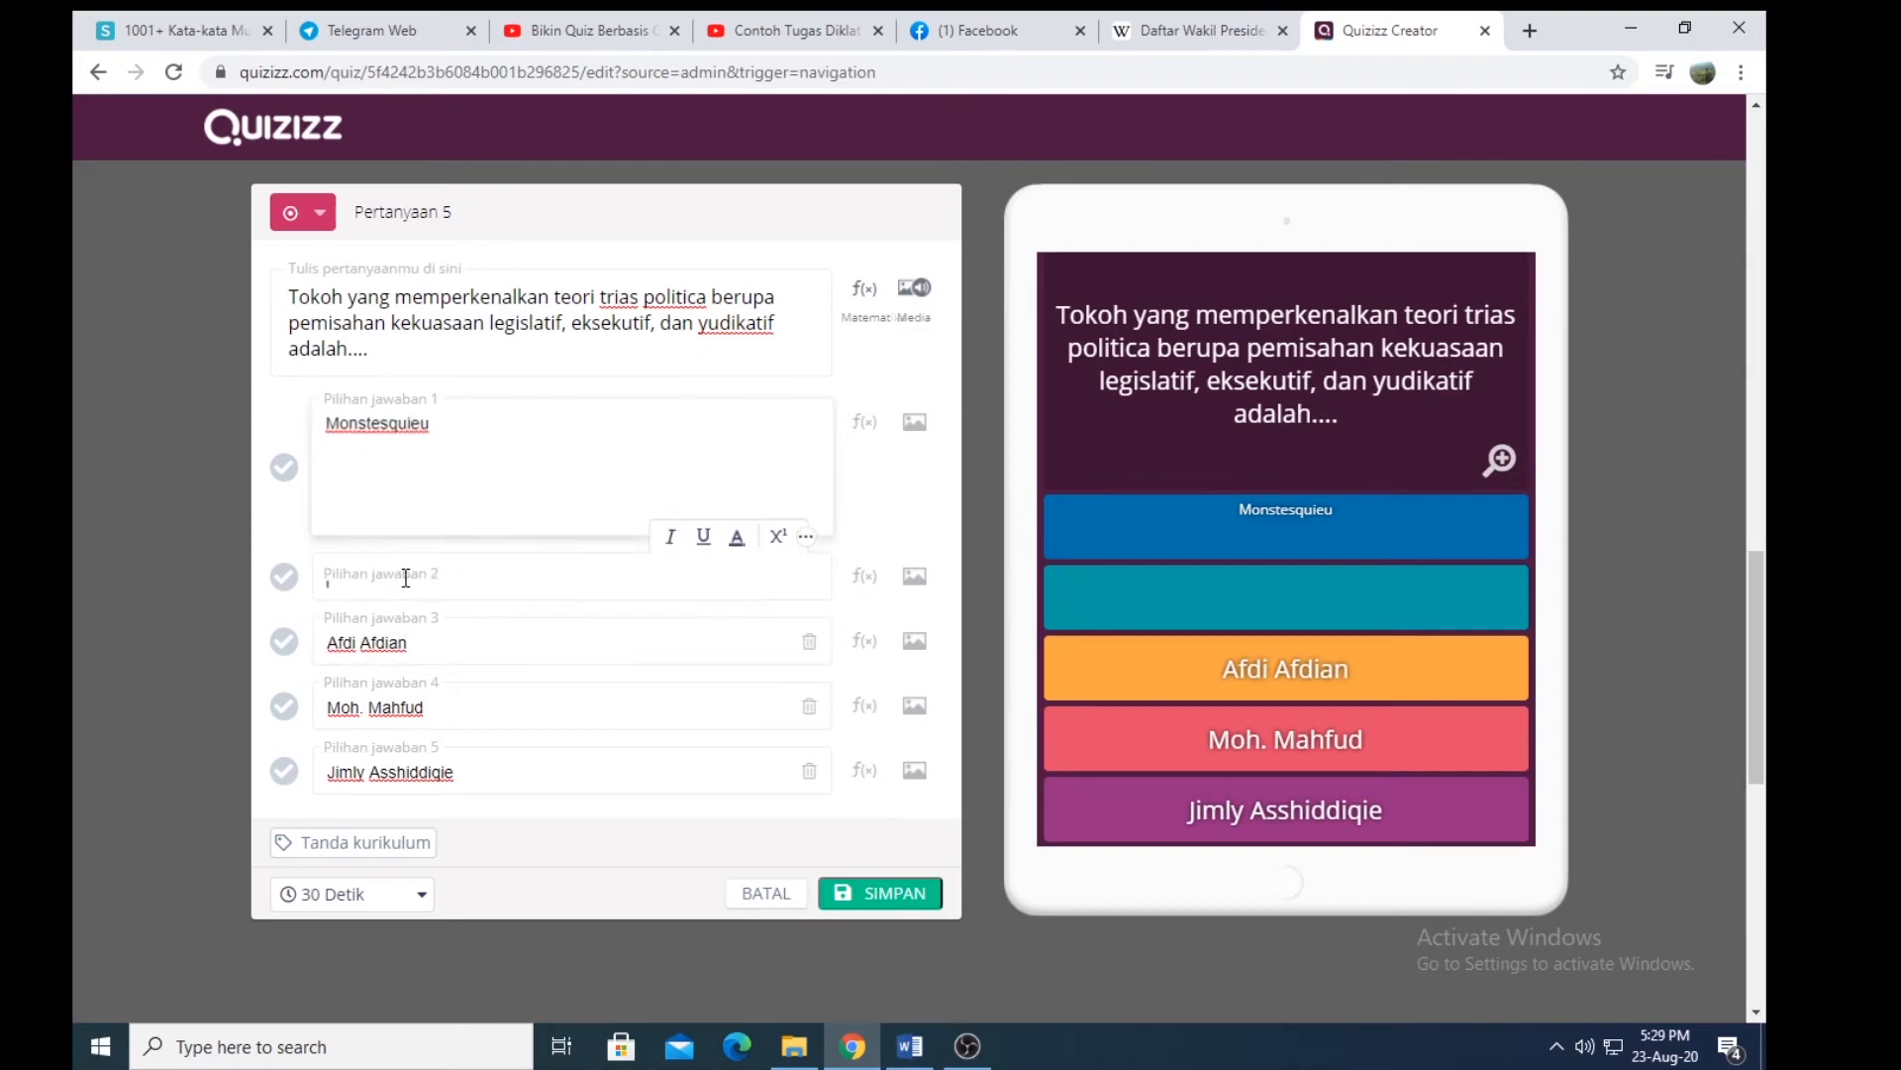
key("ctrl+v")
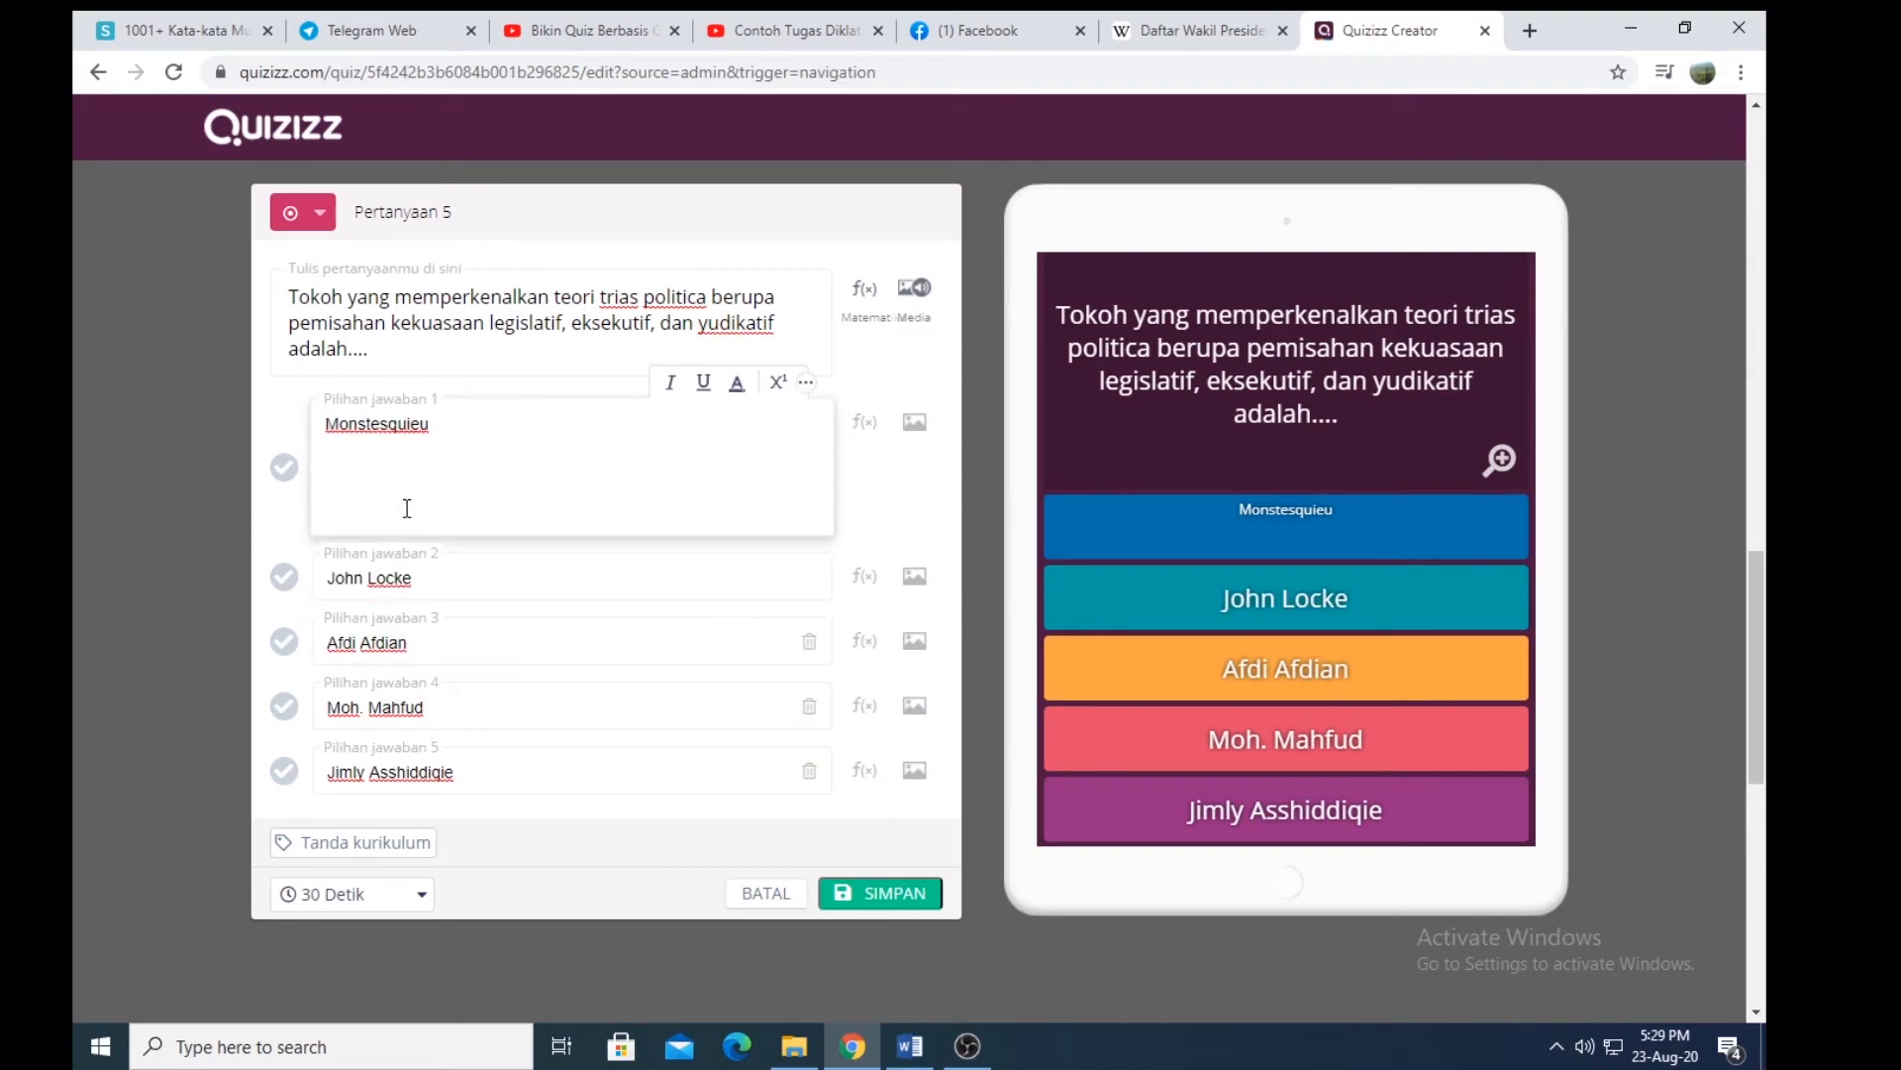
key("BackSpace")
key("BackSpace")
key("BackSpace")
key("BackSpace")
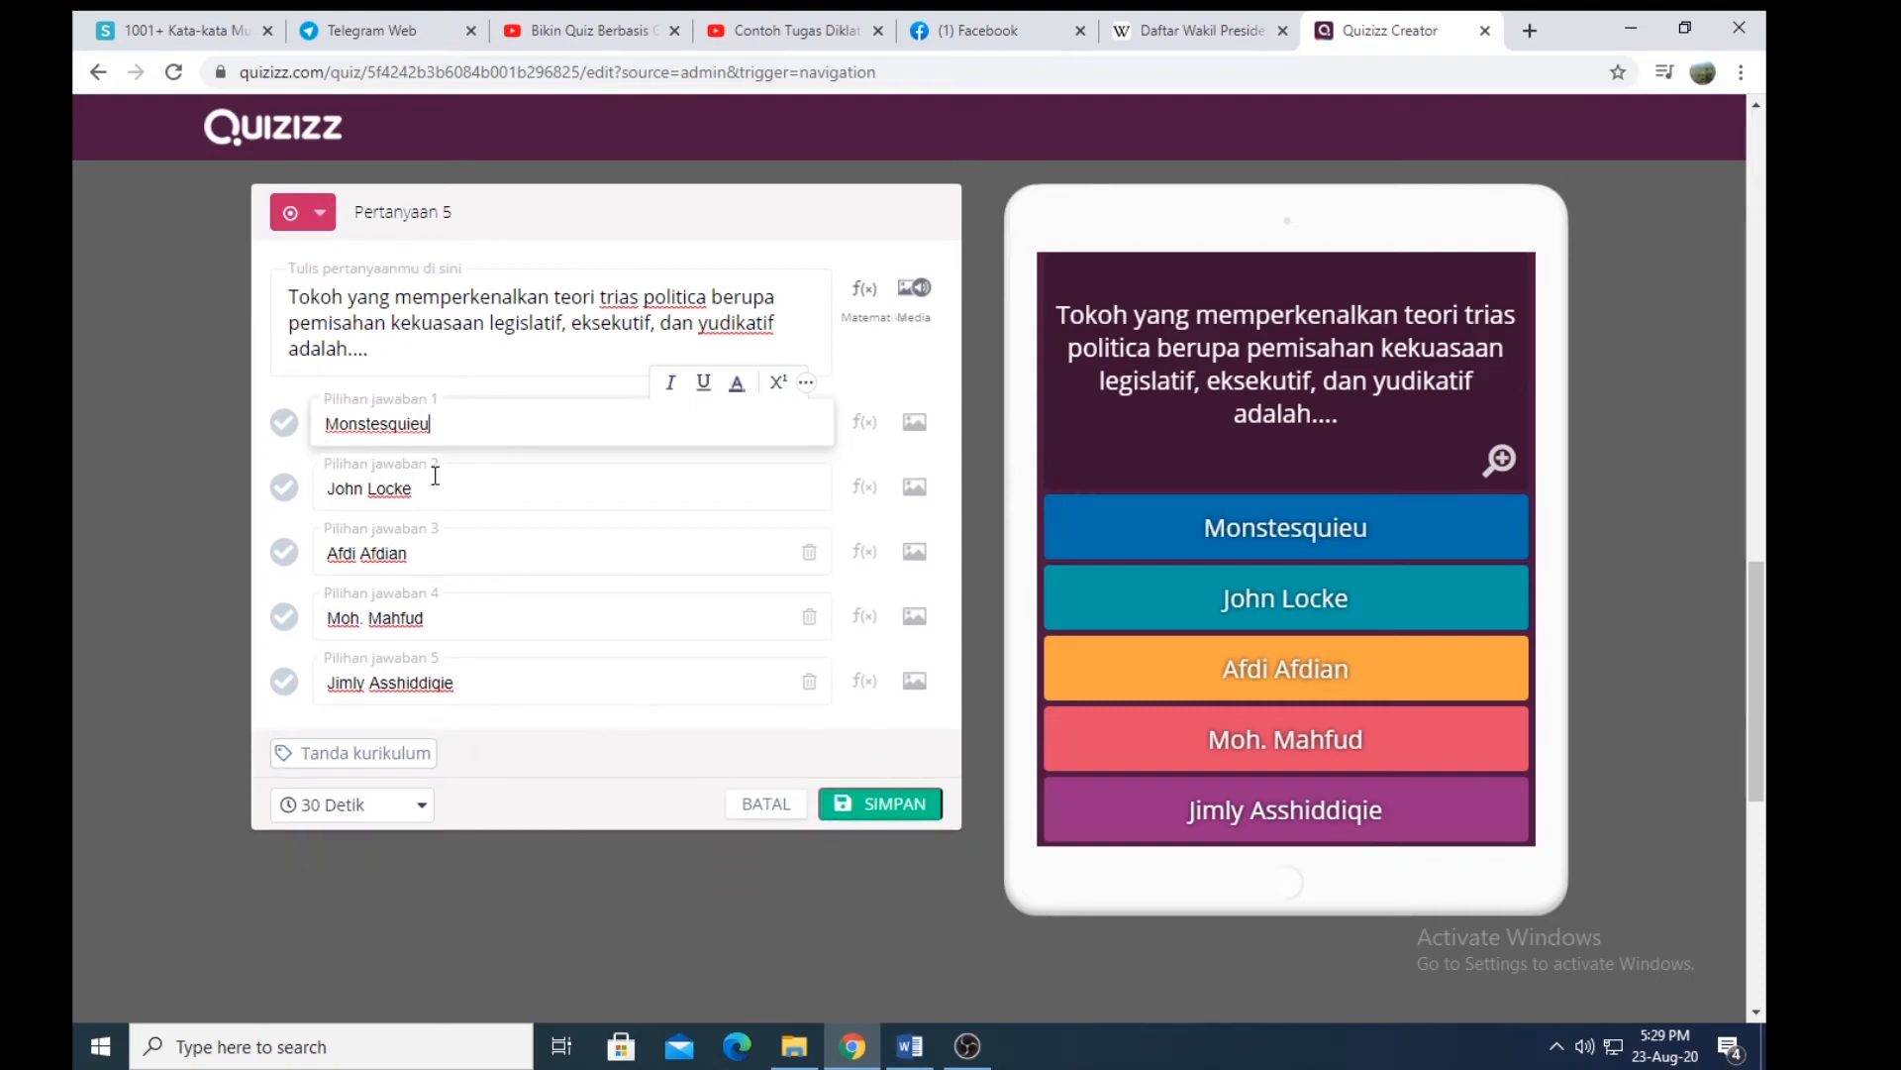
Step: Mark "Monstesquieu" as the correct answer per the Word document's answer key and save question 5
left_click(907, 1052)
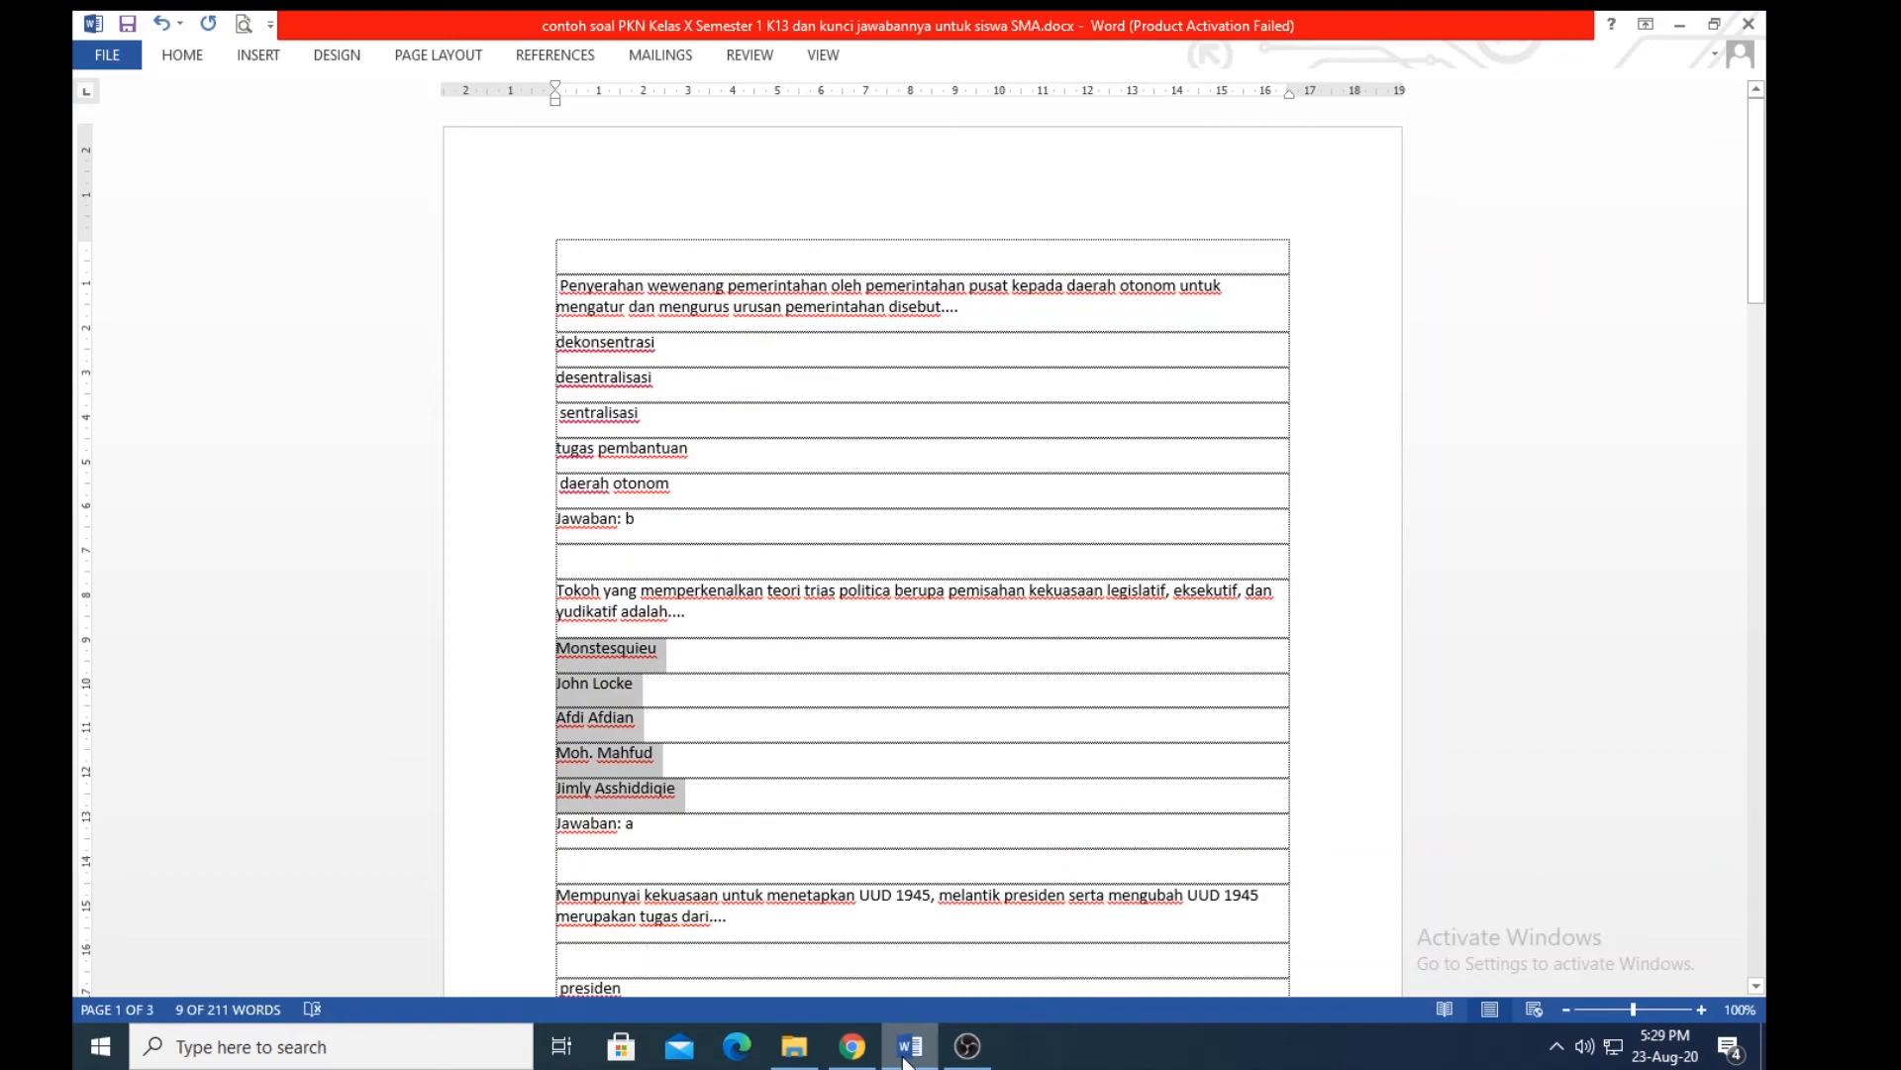
left_click(852, 1046)
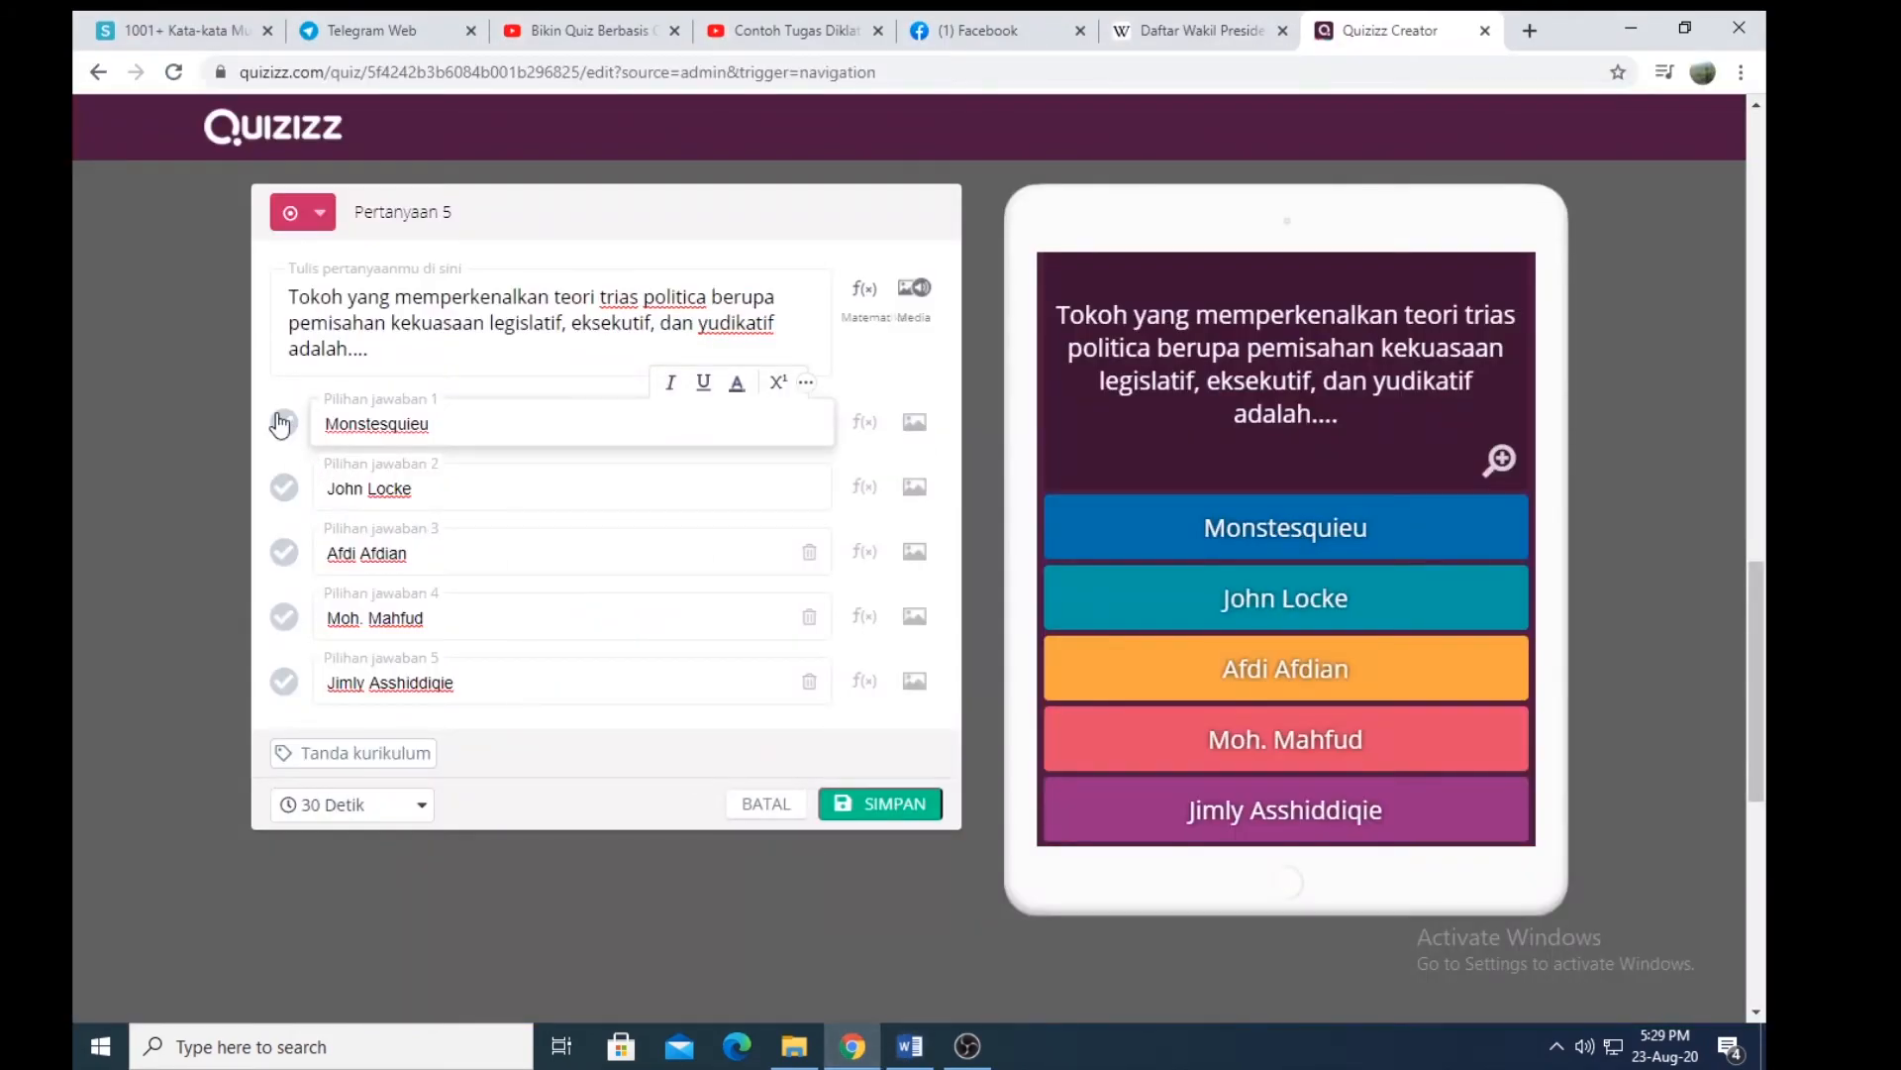
left_click(284, 423)
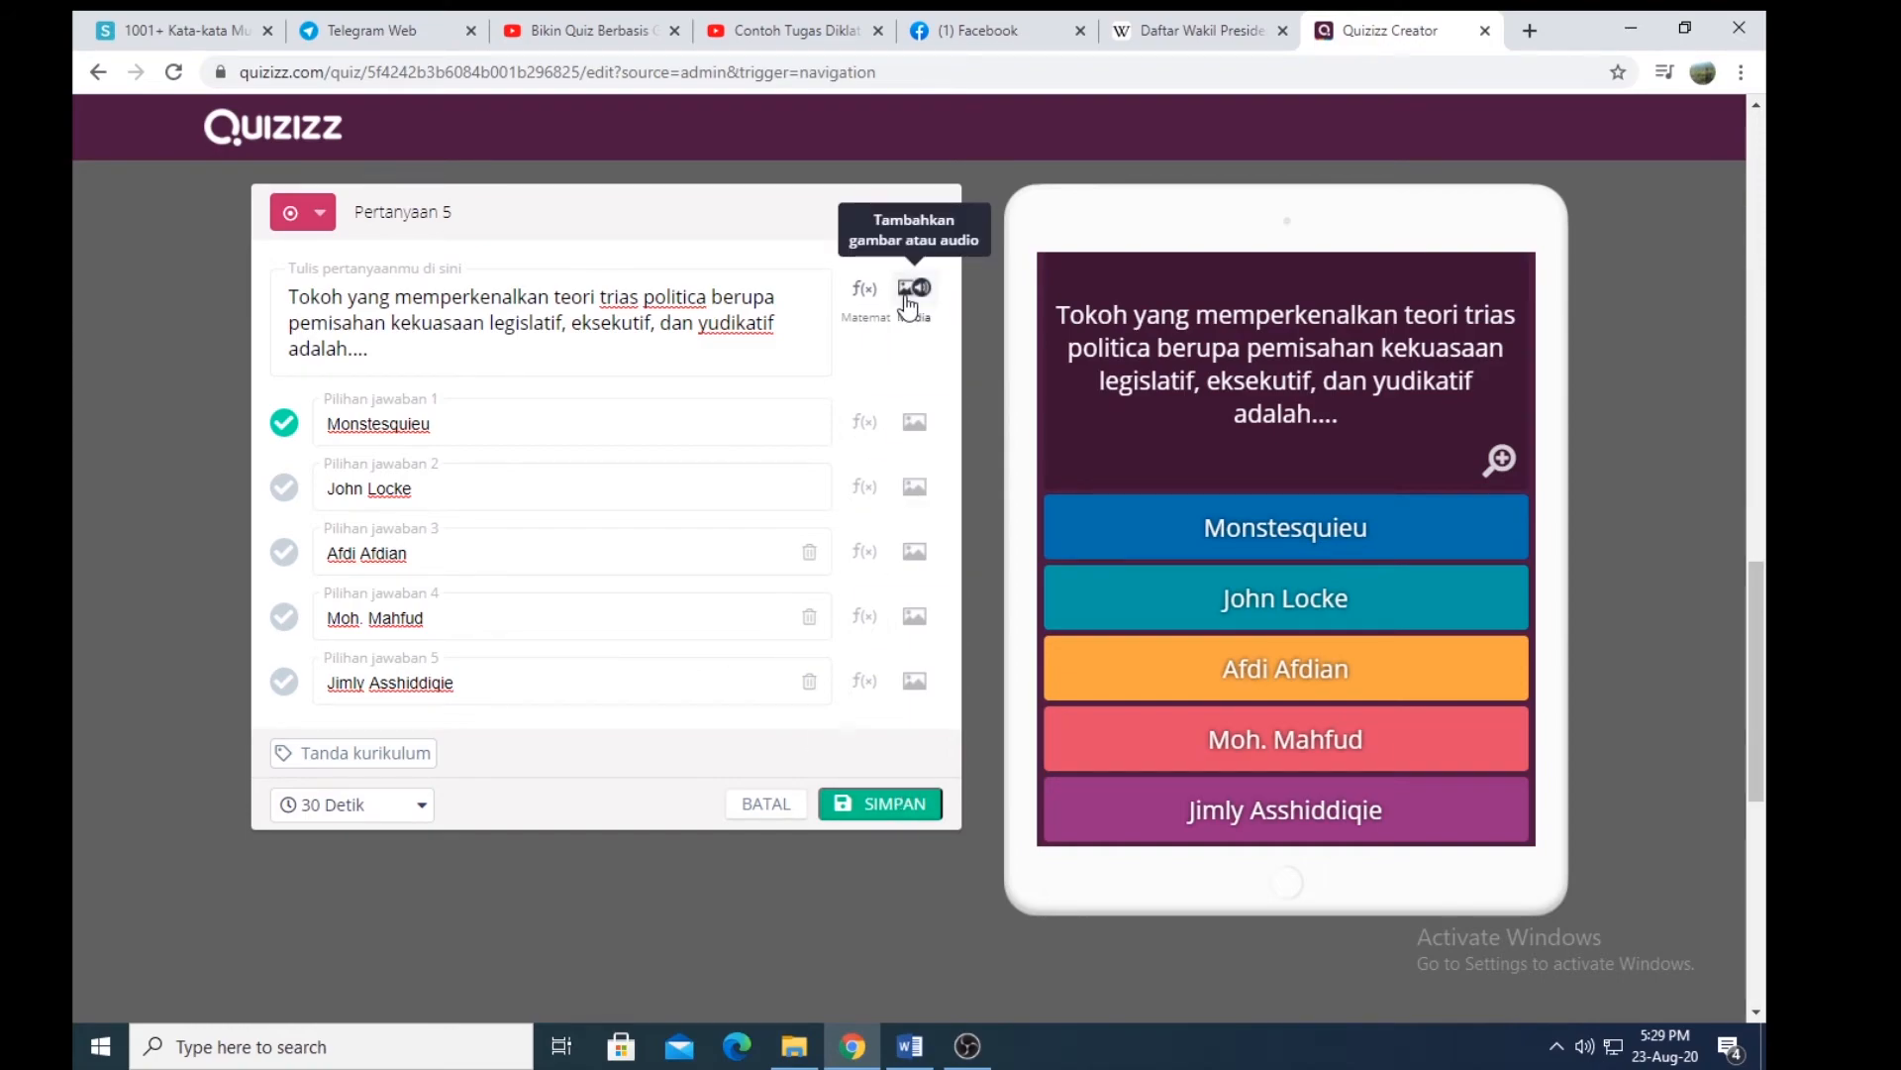
left_click(891, 807)
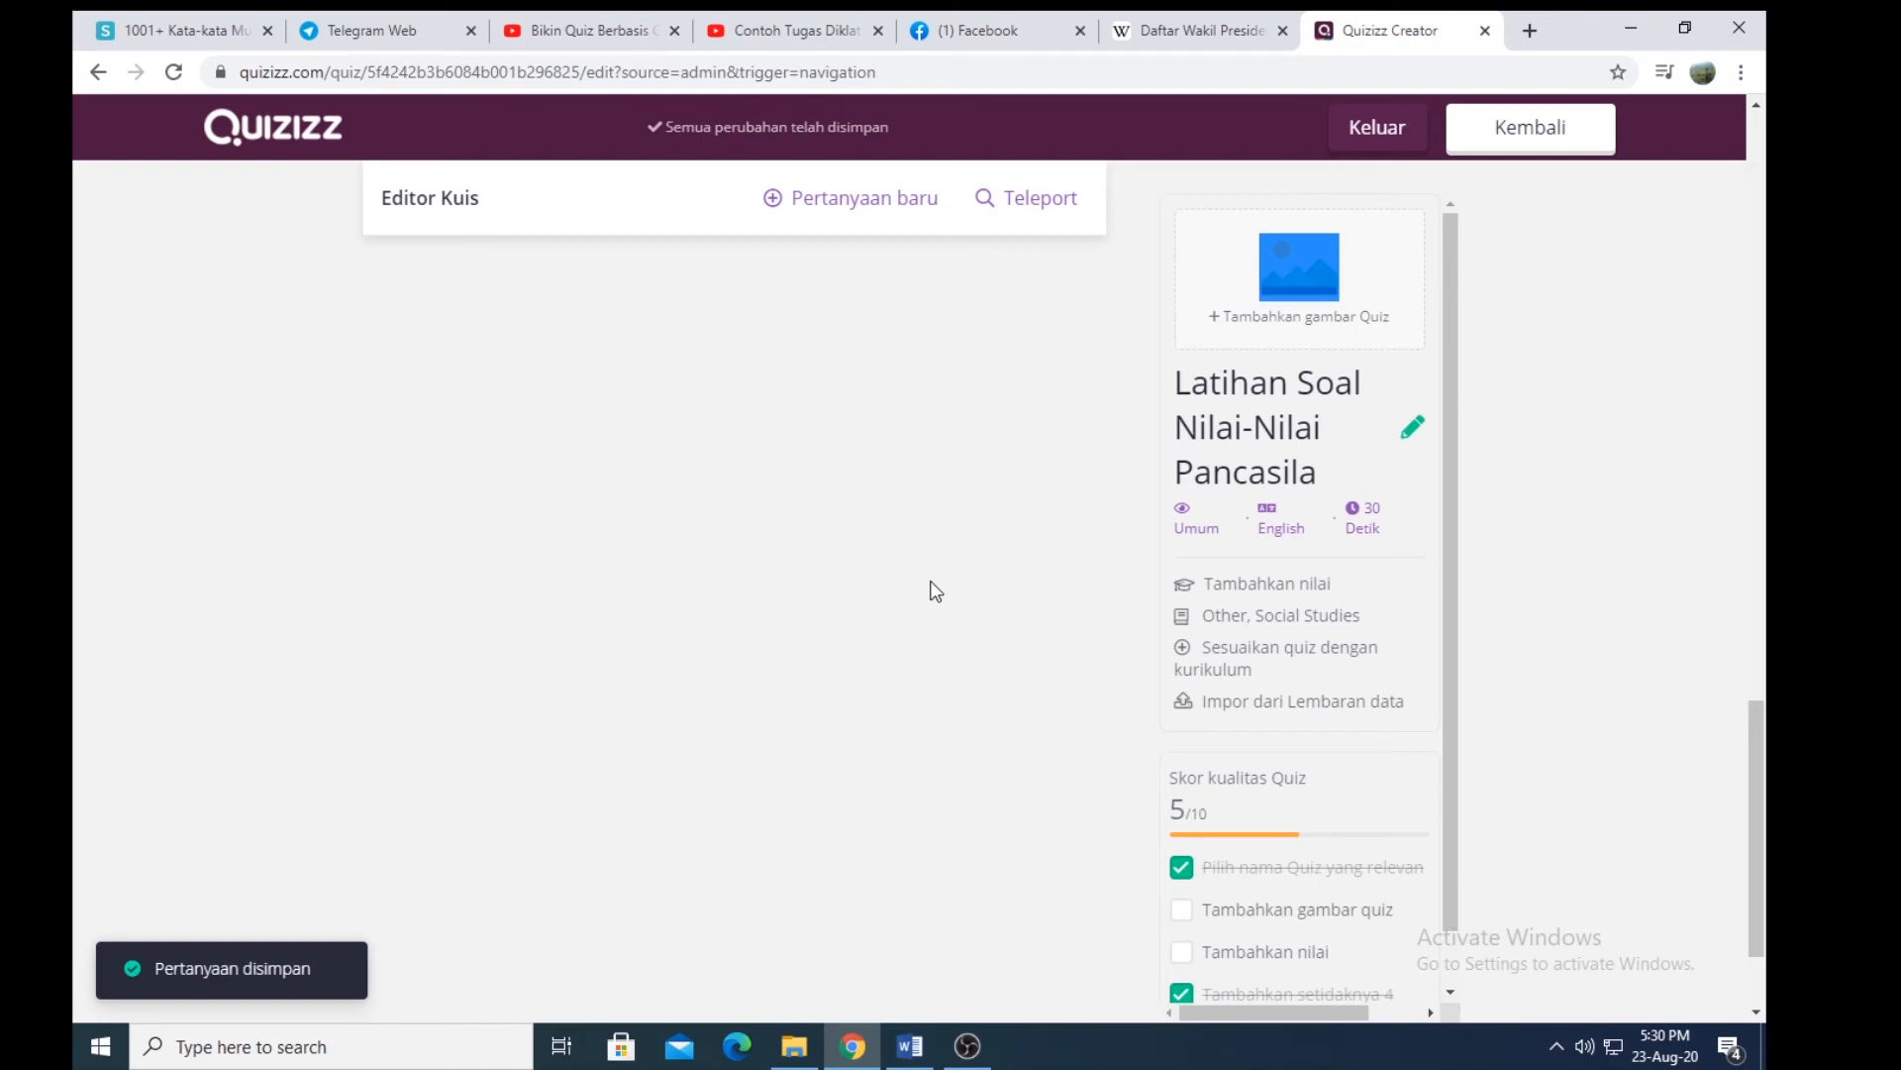
Step: Upload dev.jpg from the Downloads folder as the quiz's title image in the quiz details
scroll(936, 591, "up", 16)
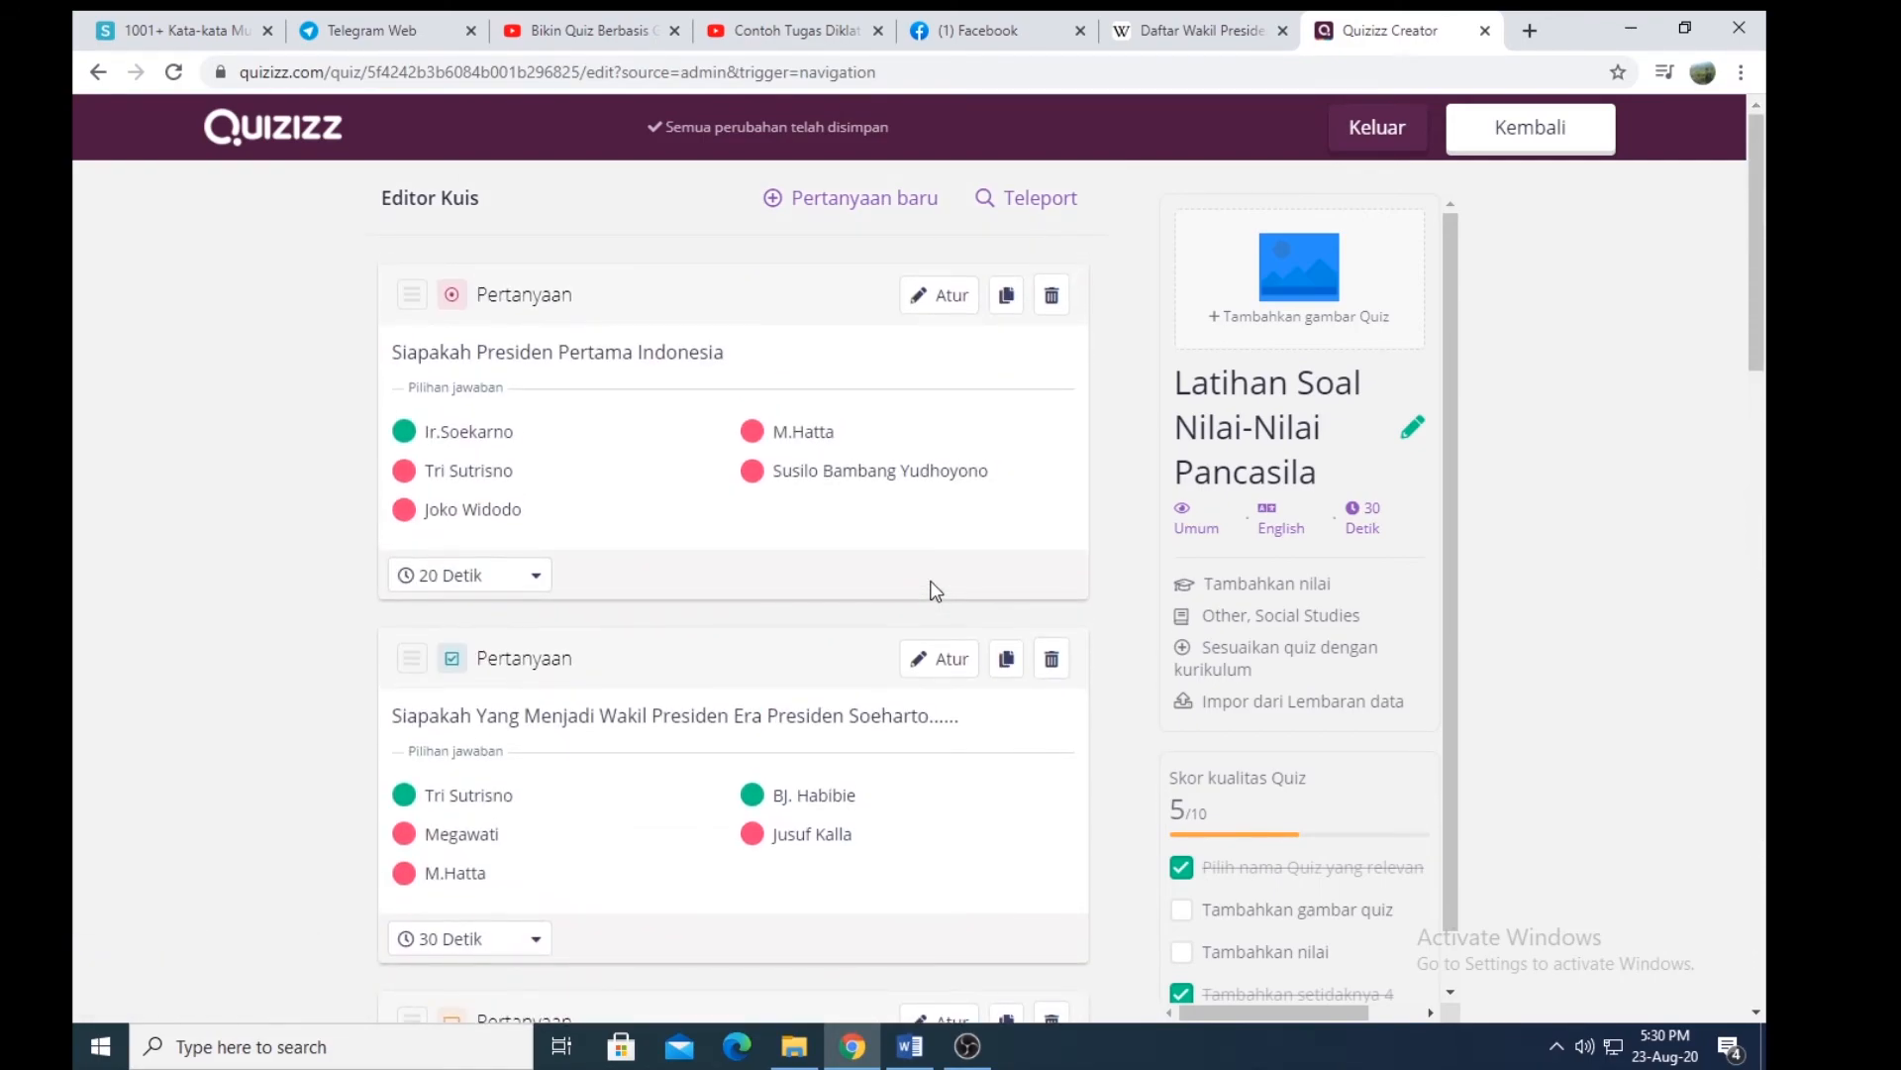
scroll(930, 574, "down", 10)
scroll(928, 570, "up", 6)
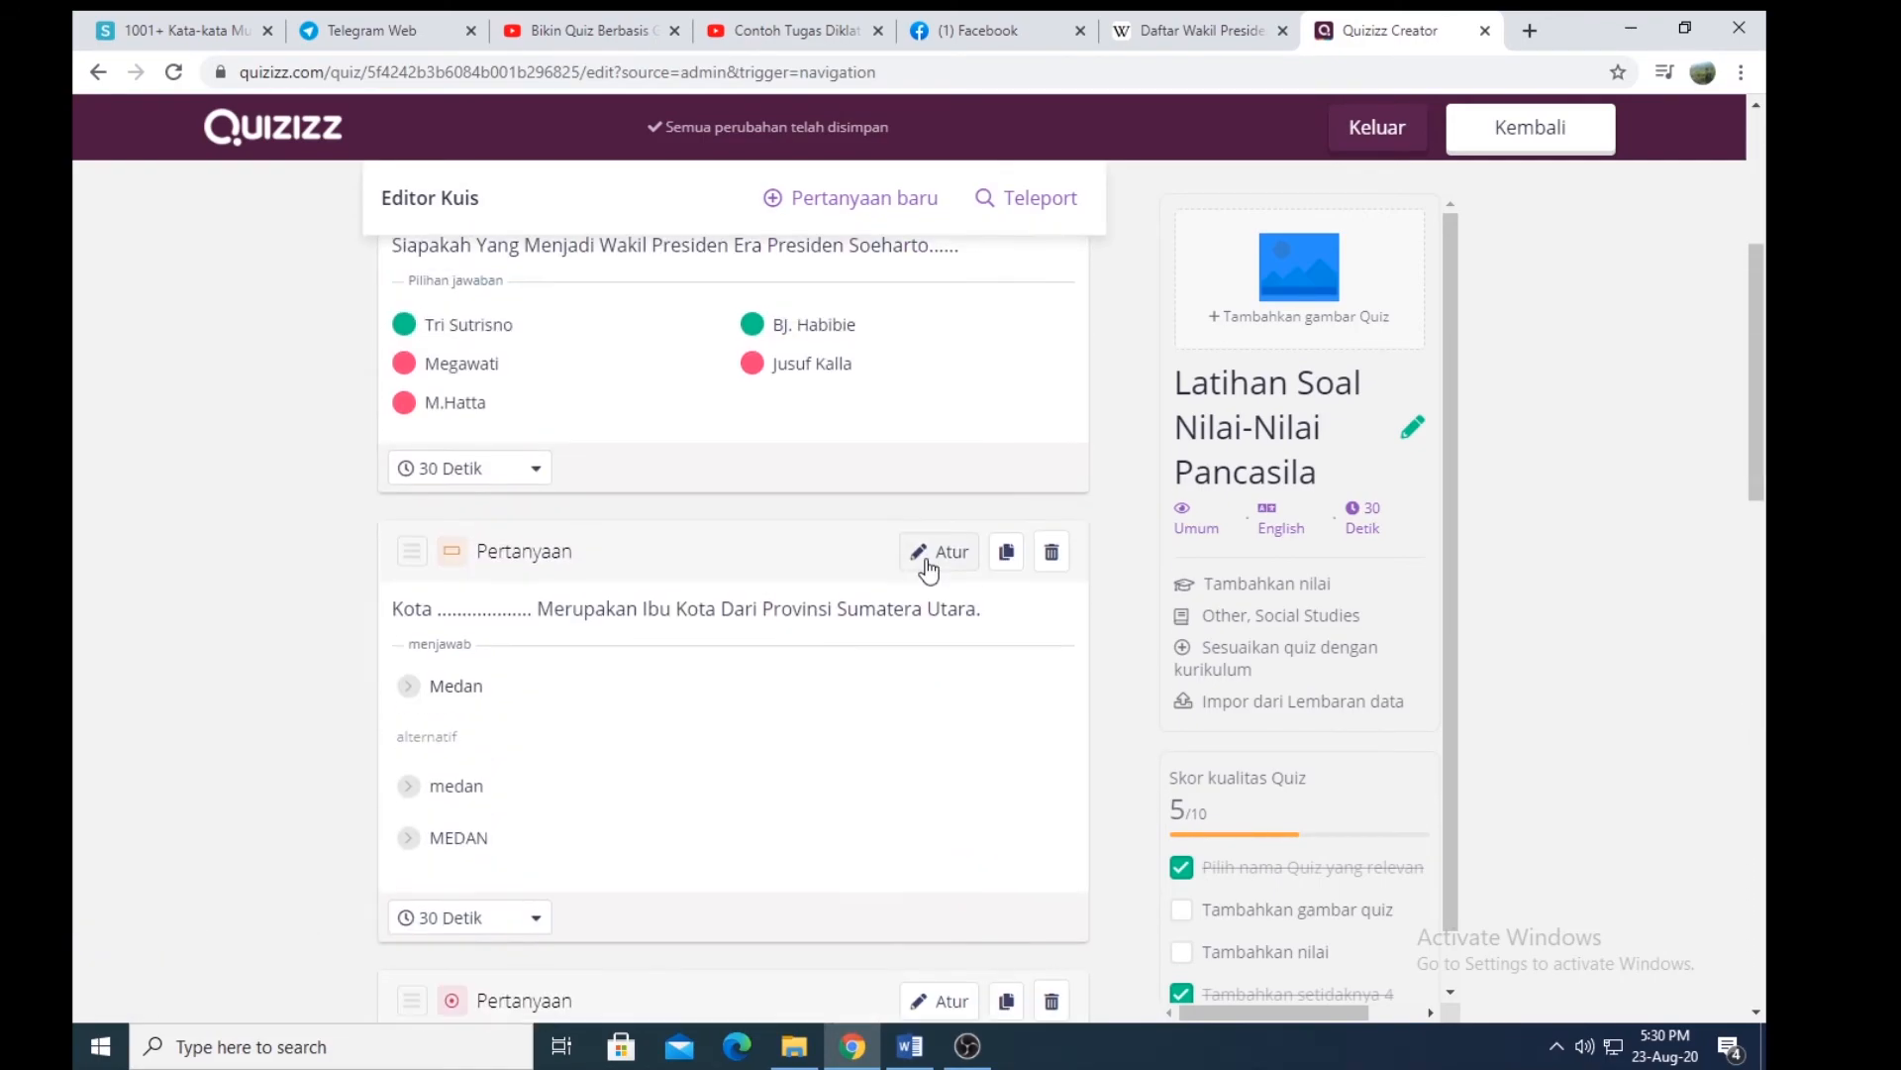
scroll(928, 570, "up", 5)
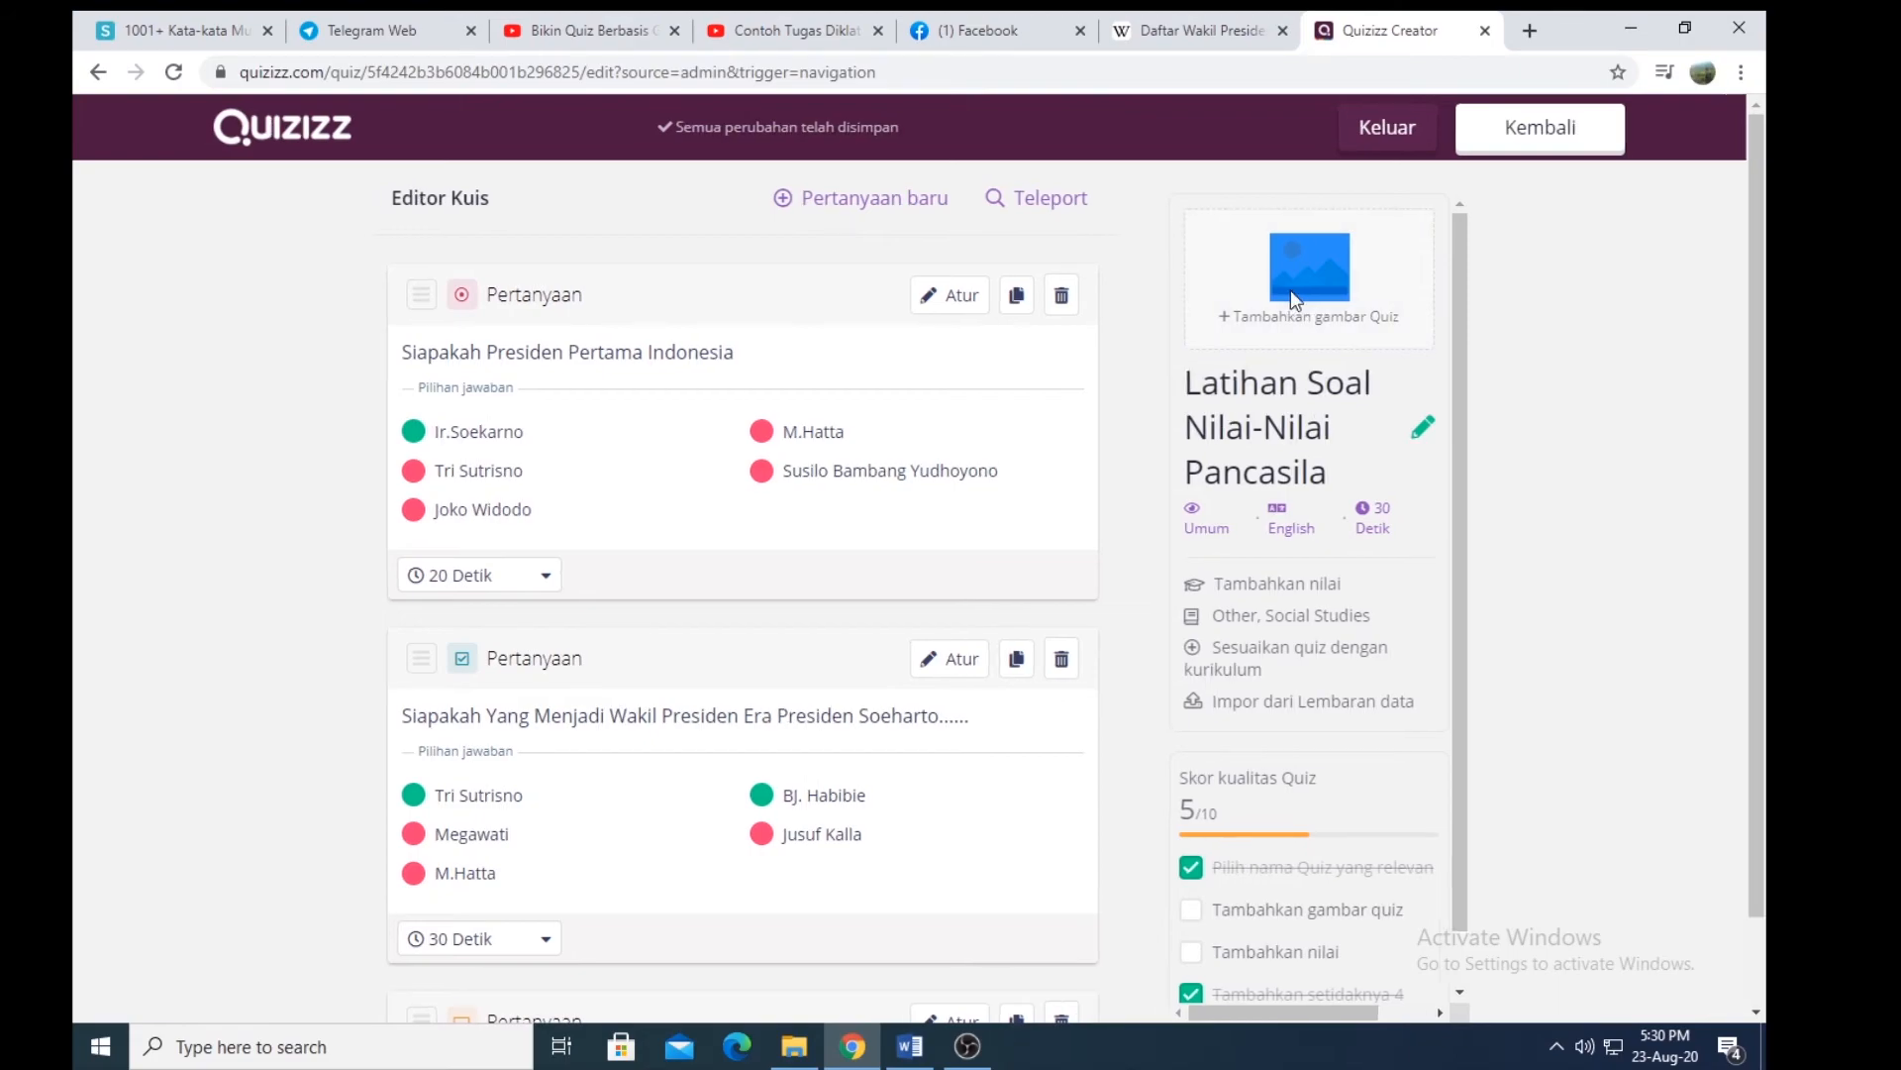
left_click(1292, 295)
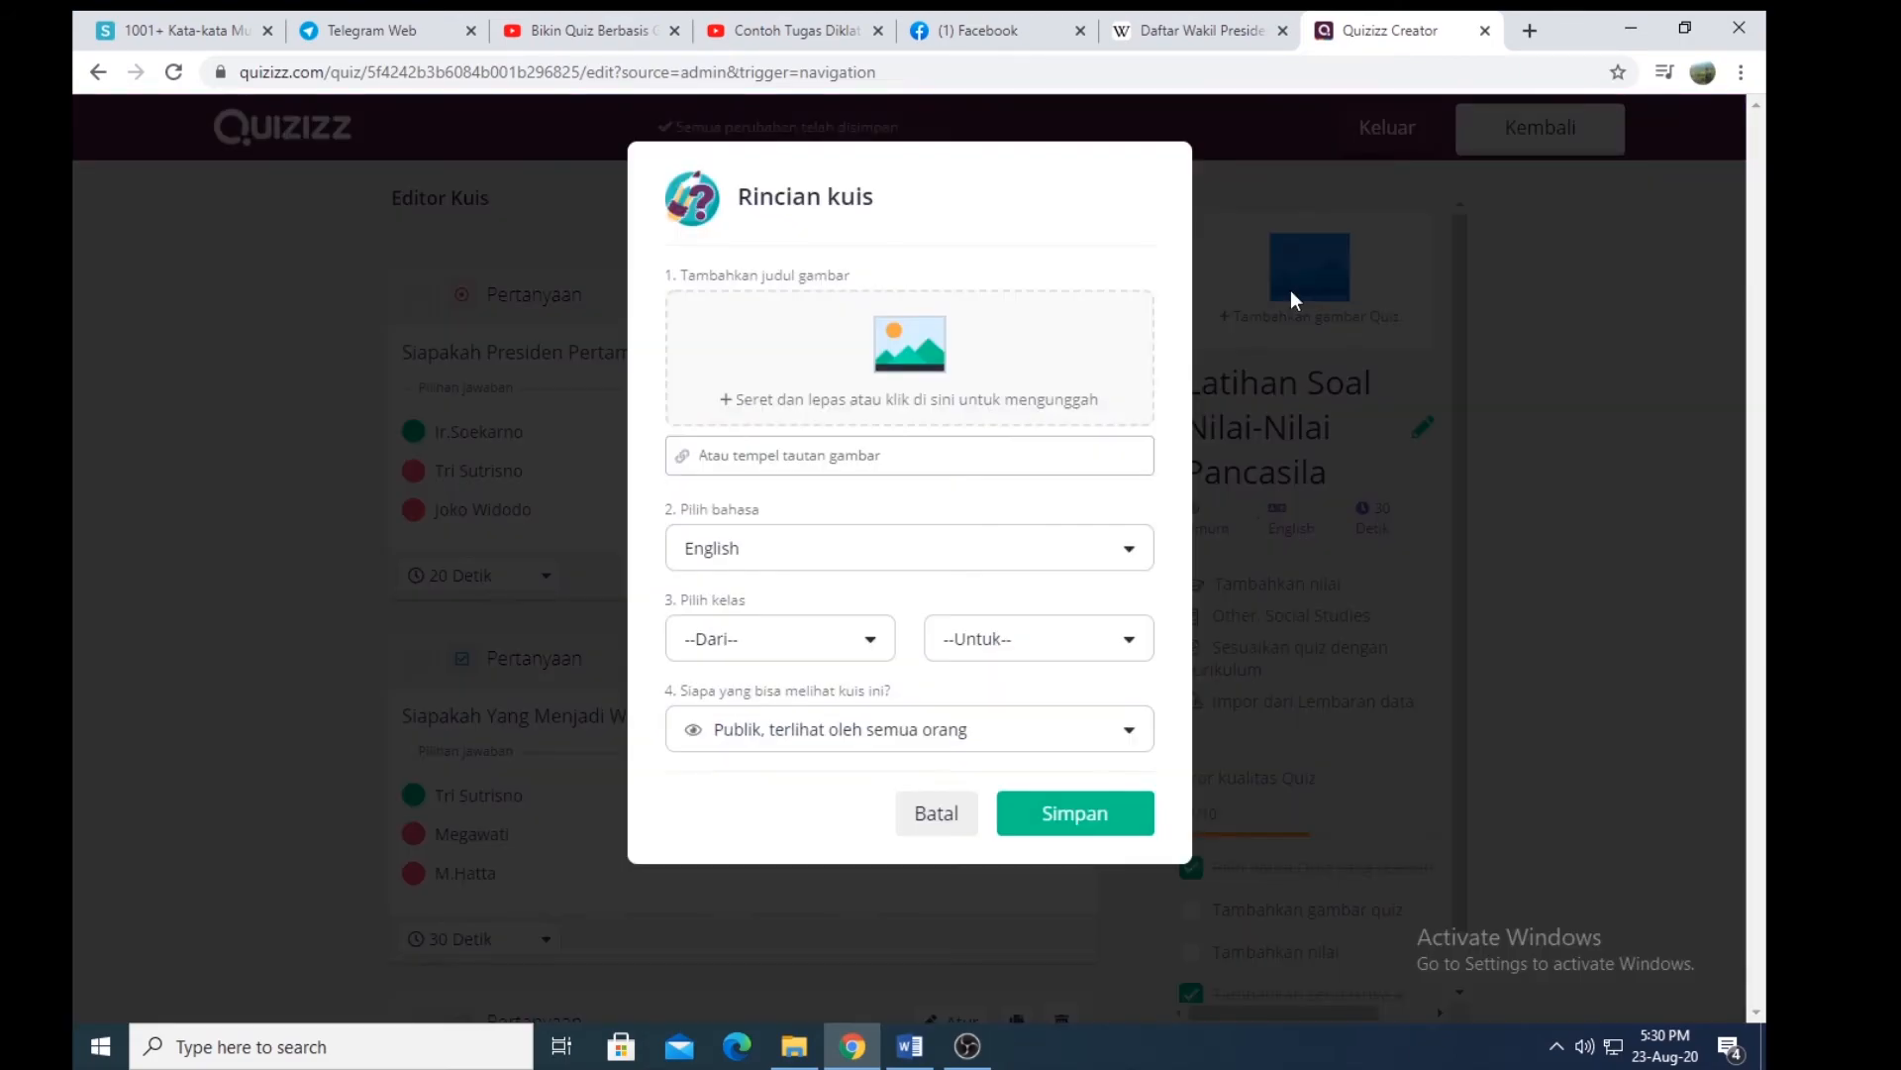
left_click(889, 345)
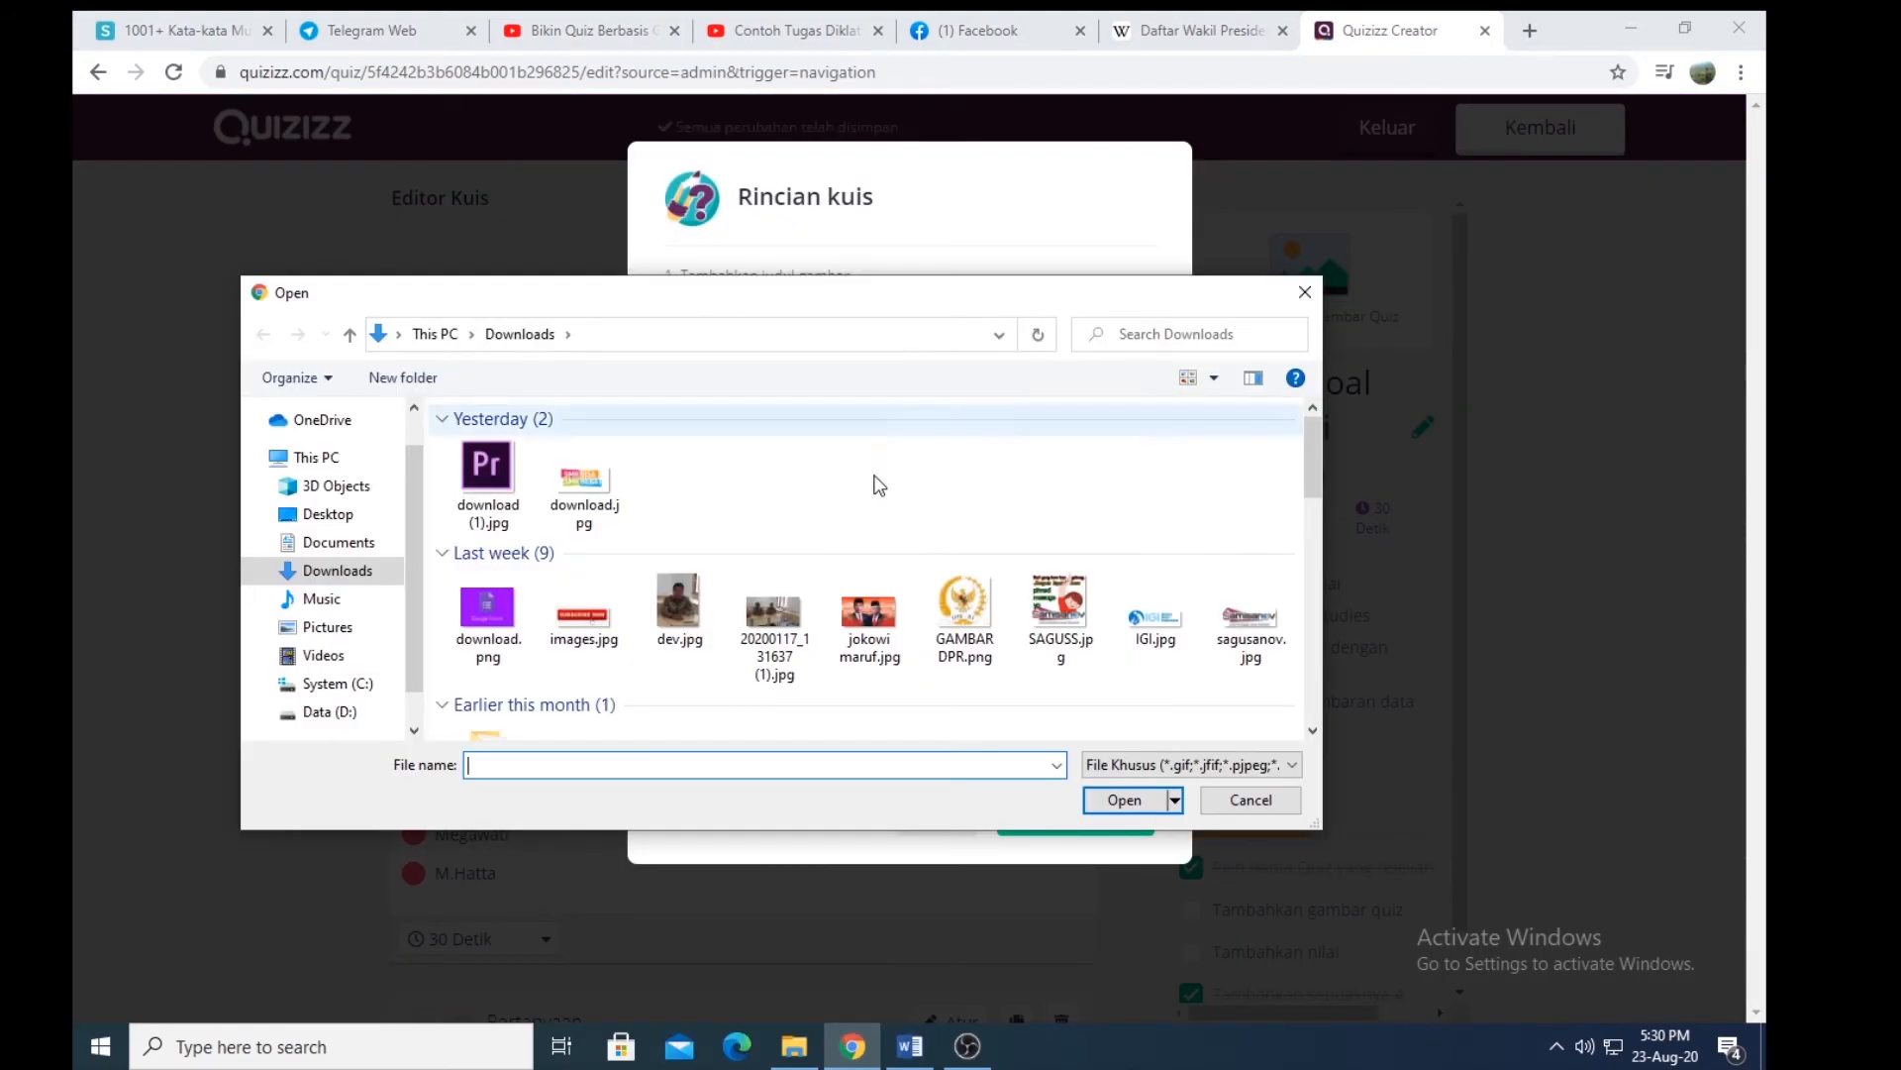
left_click(679, 606)
left_click(1126, 800)
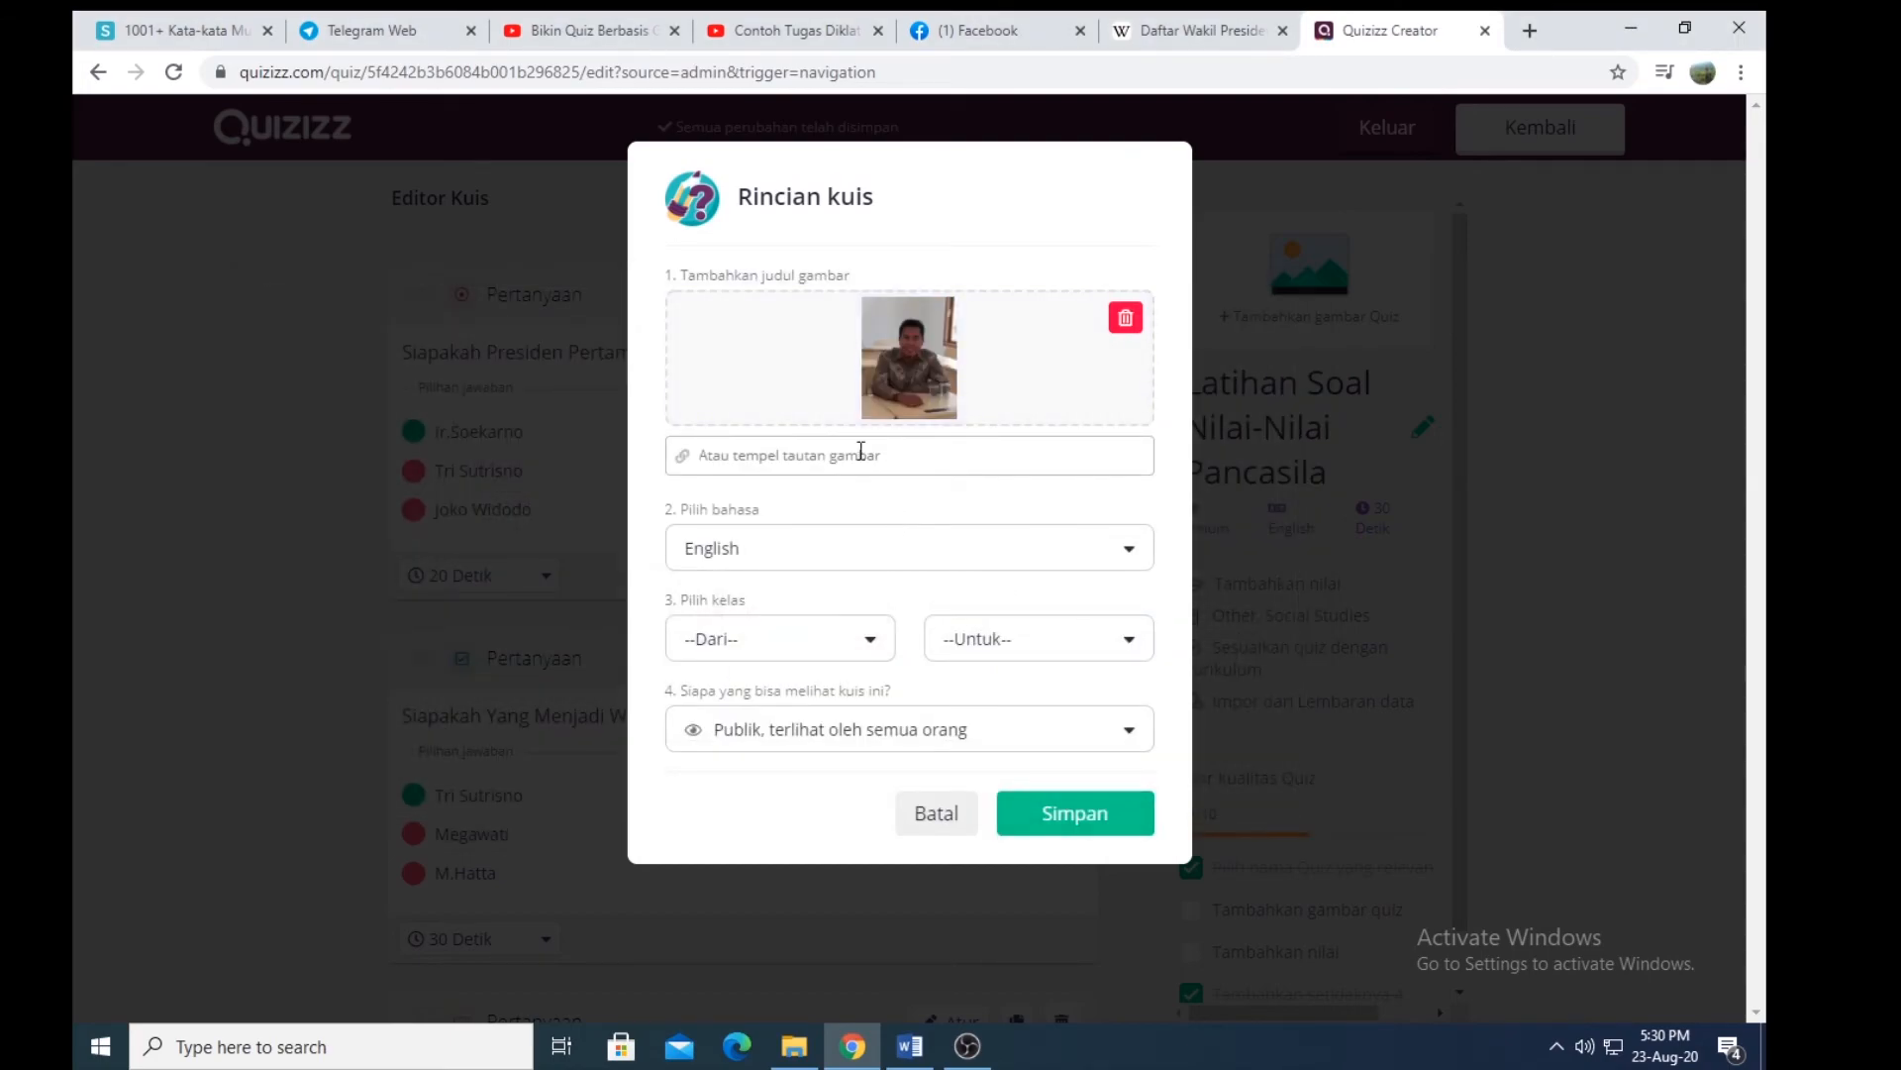
Step: Set the quiz language to Indonesian in the quiz details
left_click(832, 552)
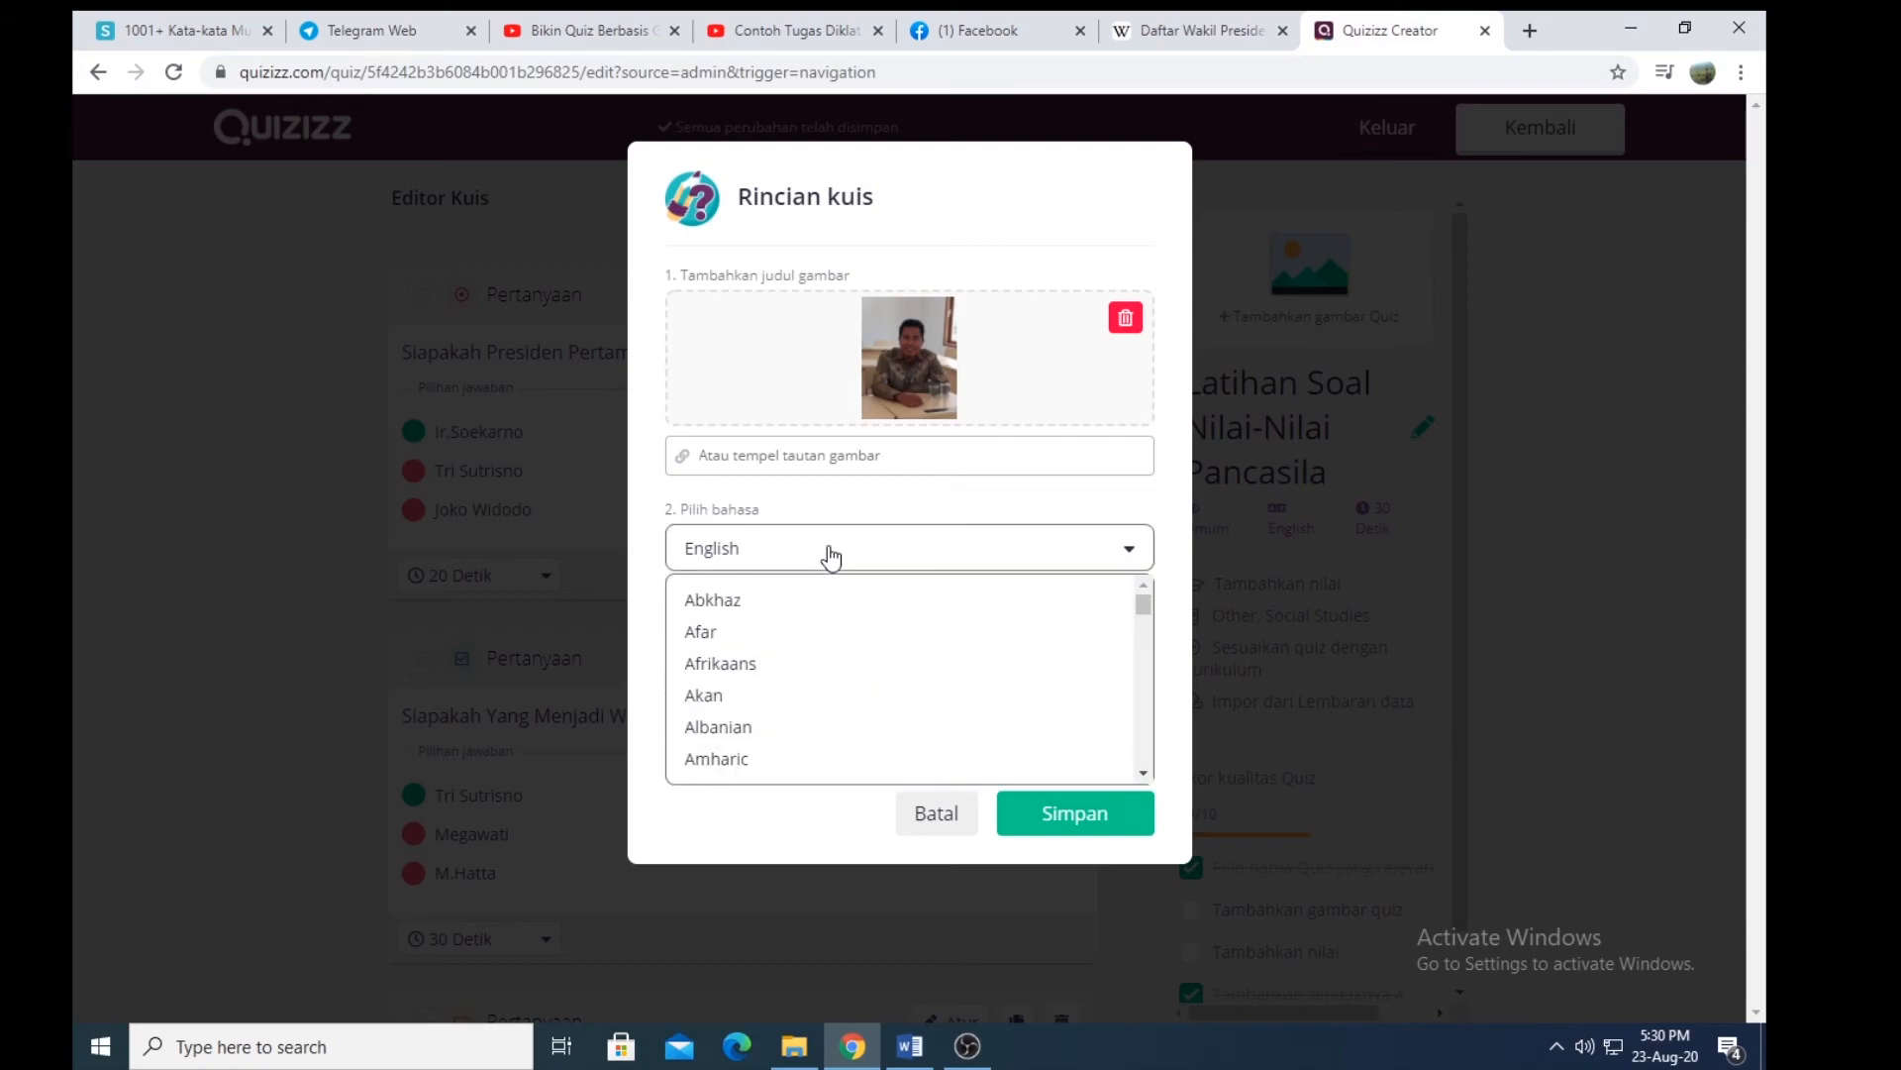
scroll(847, 711, "down", 10)
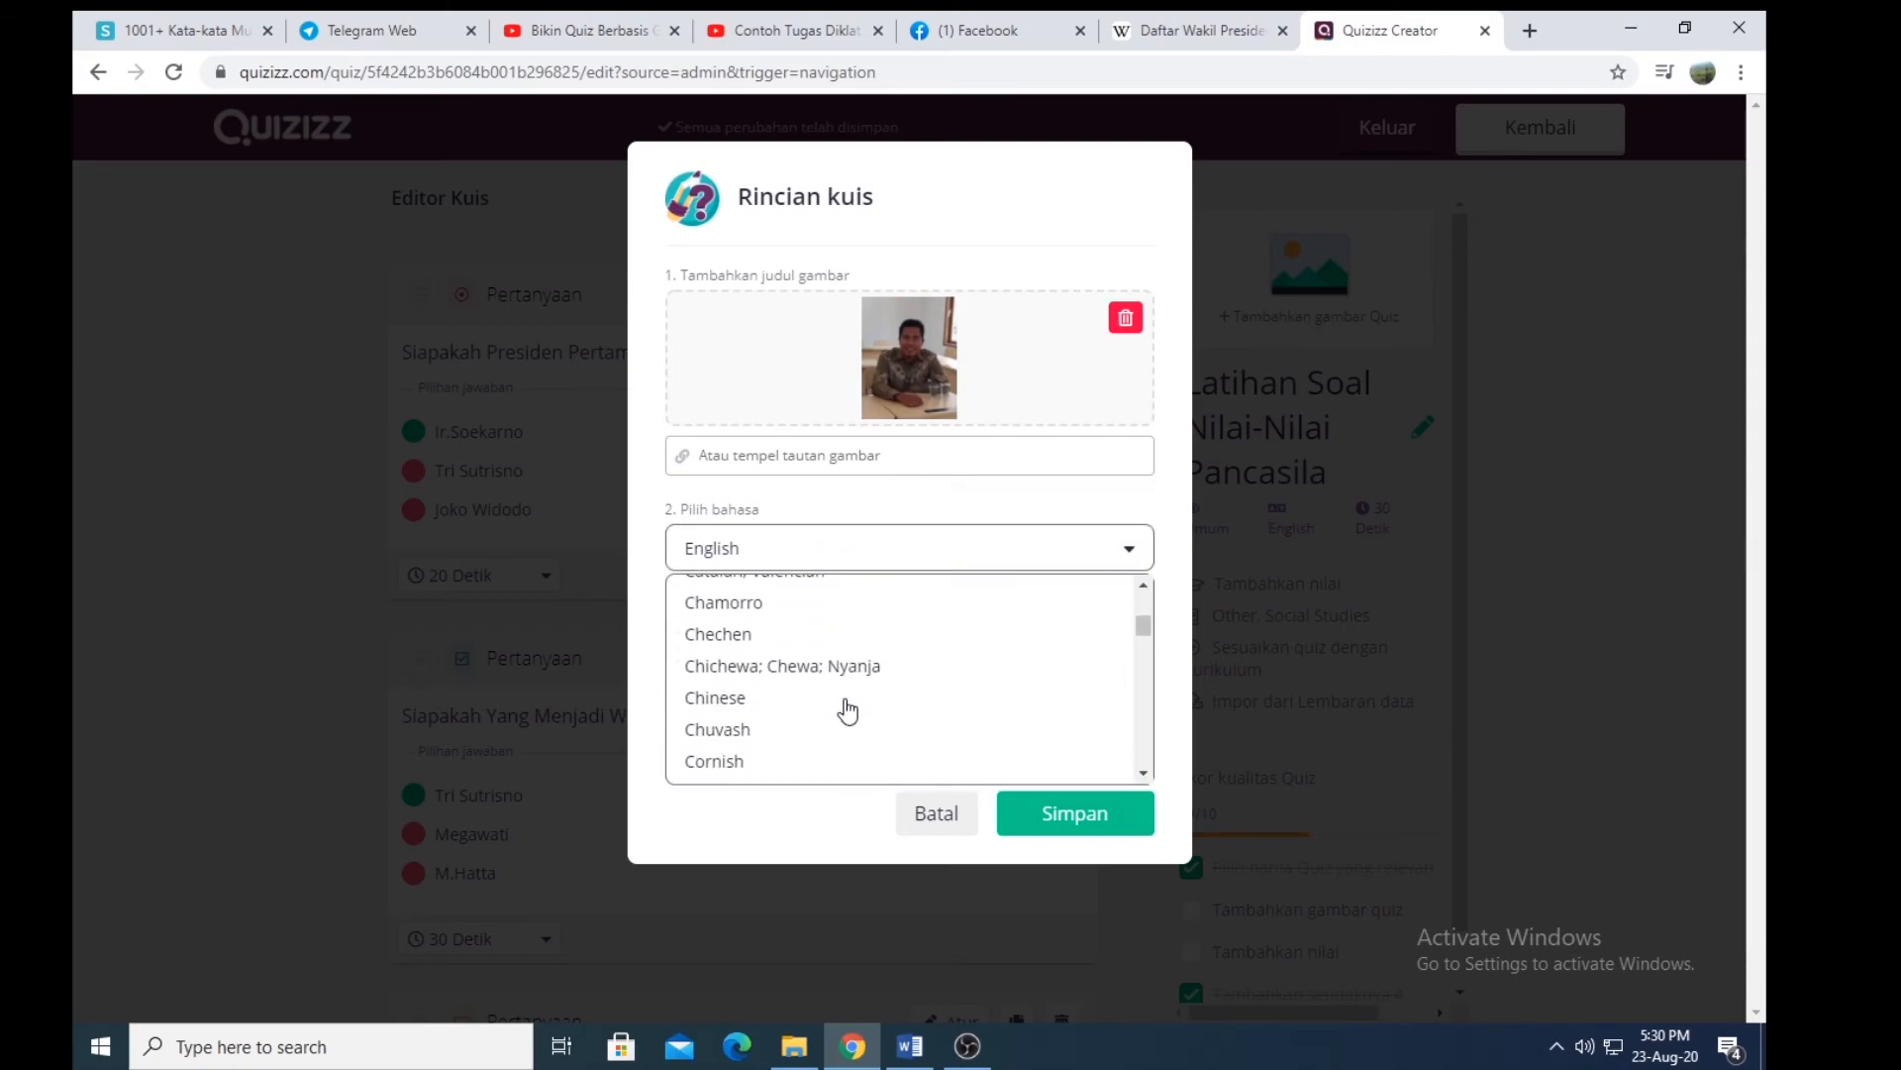
scroll(846, 711, "down", 10)
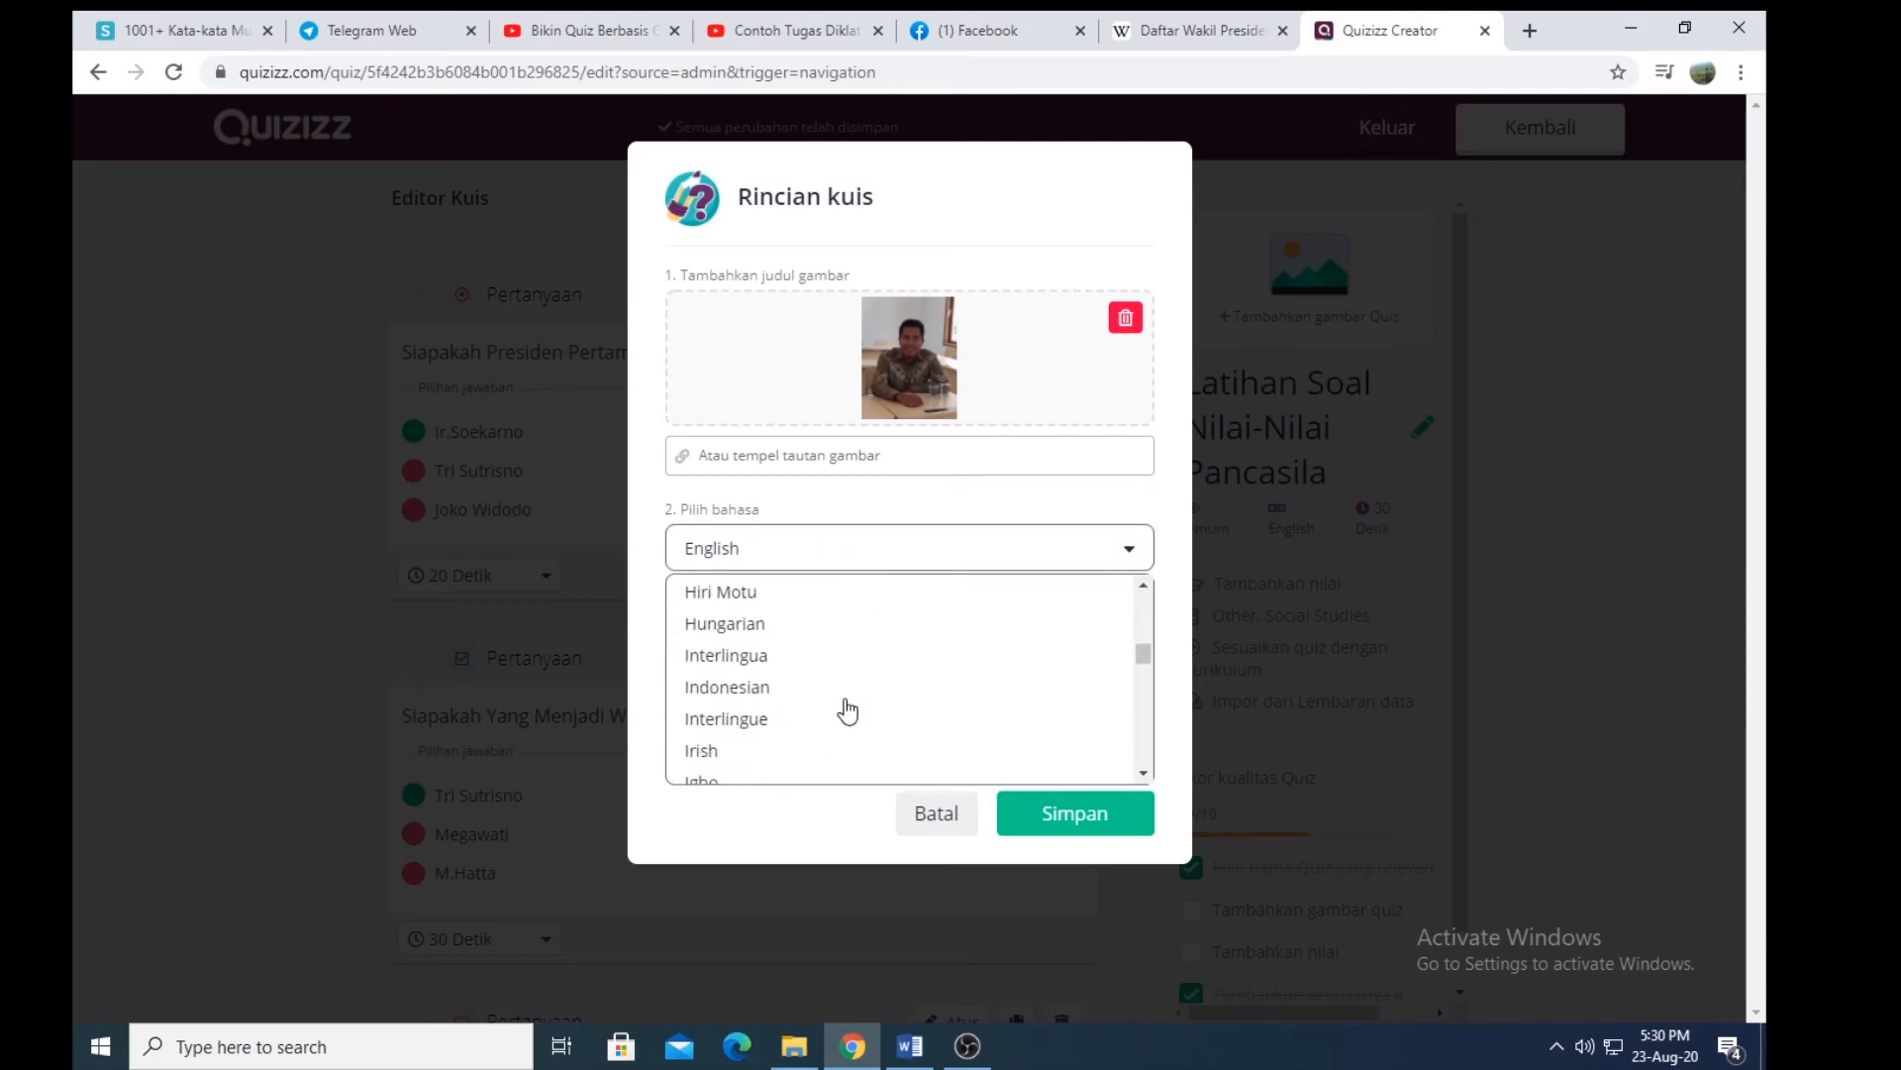
scroll(846, 711, "up", 1)
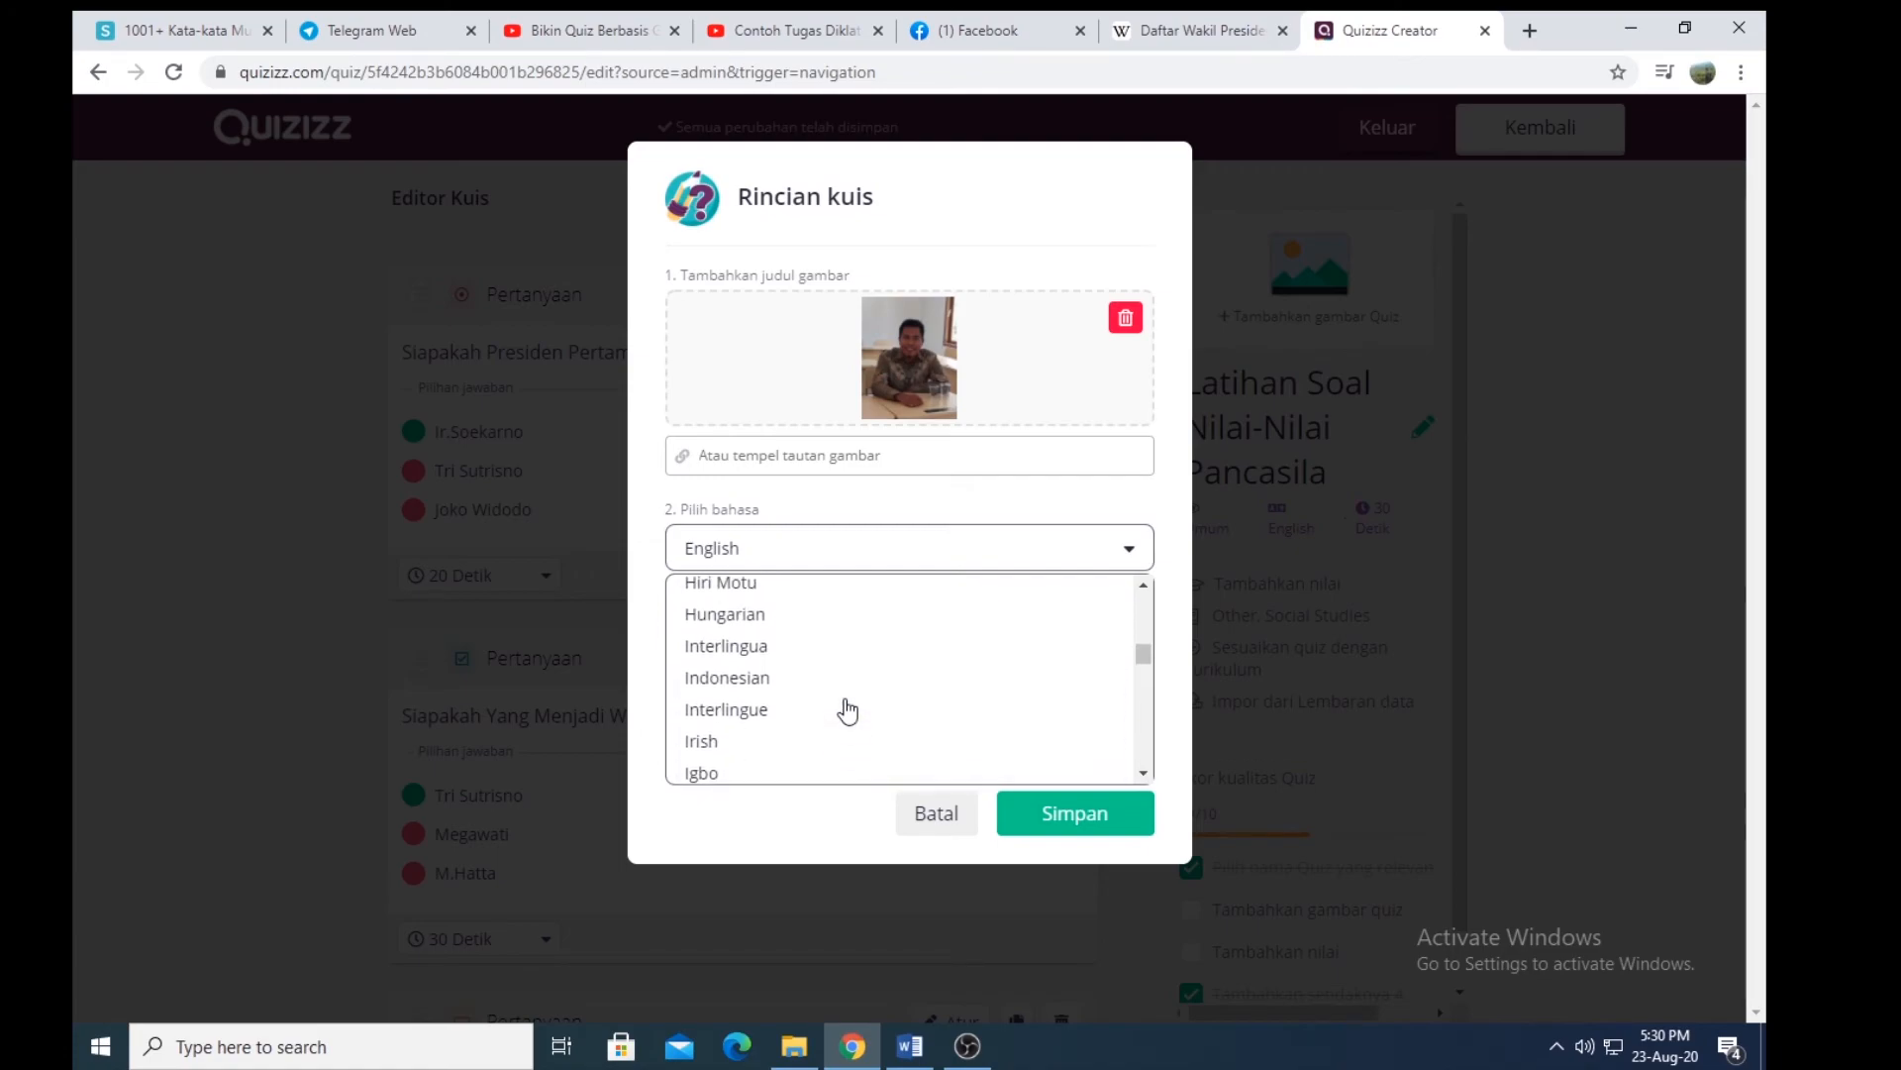
left_click(763, 690)
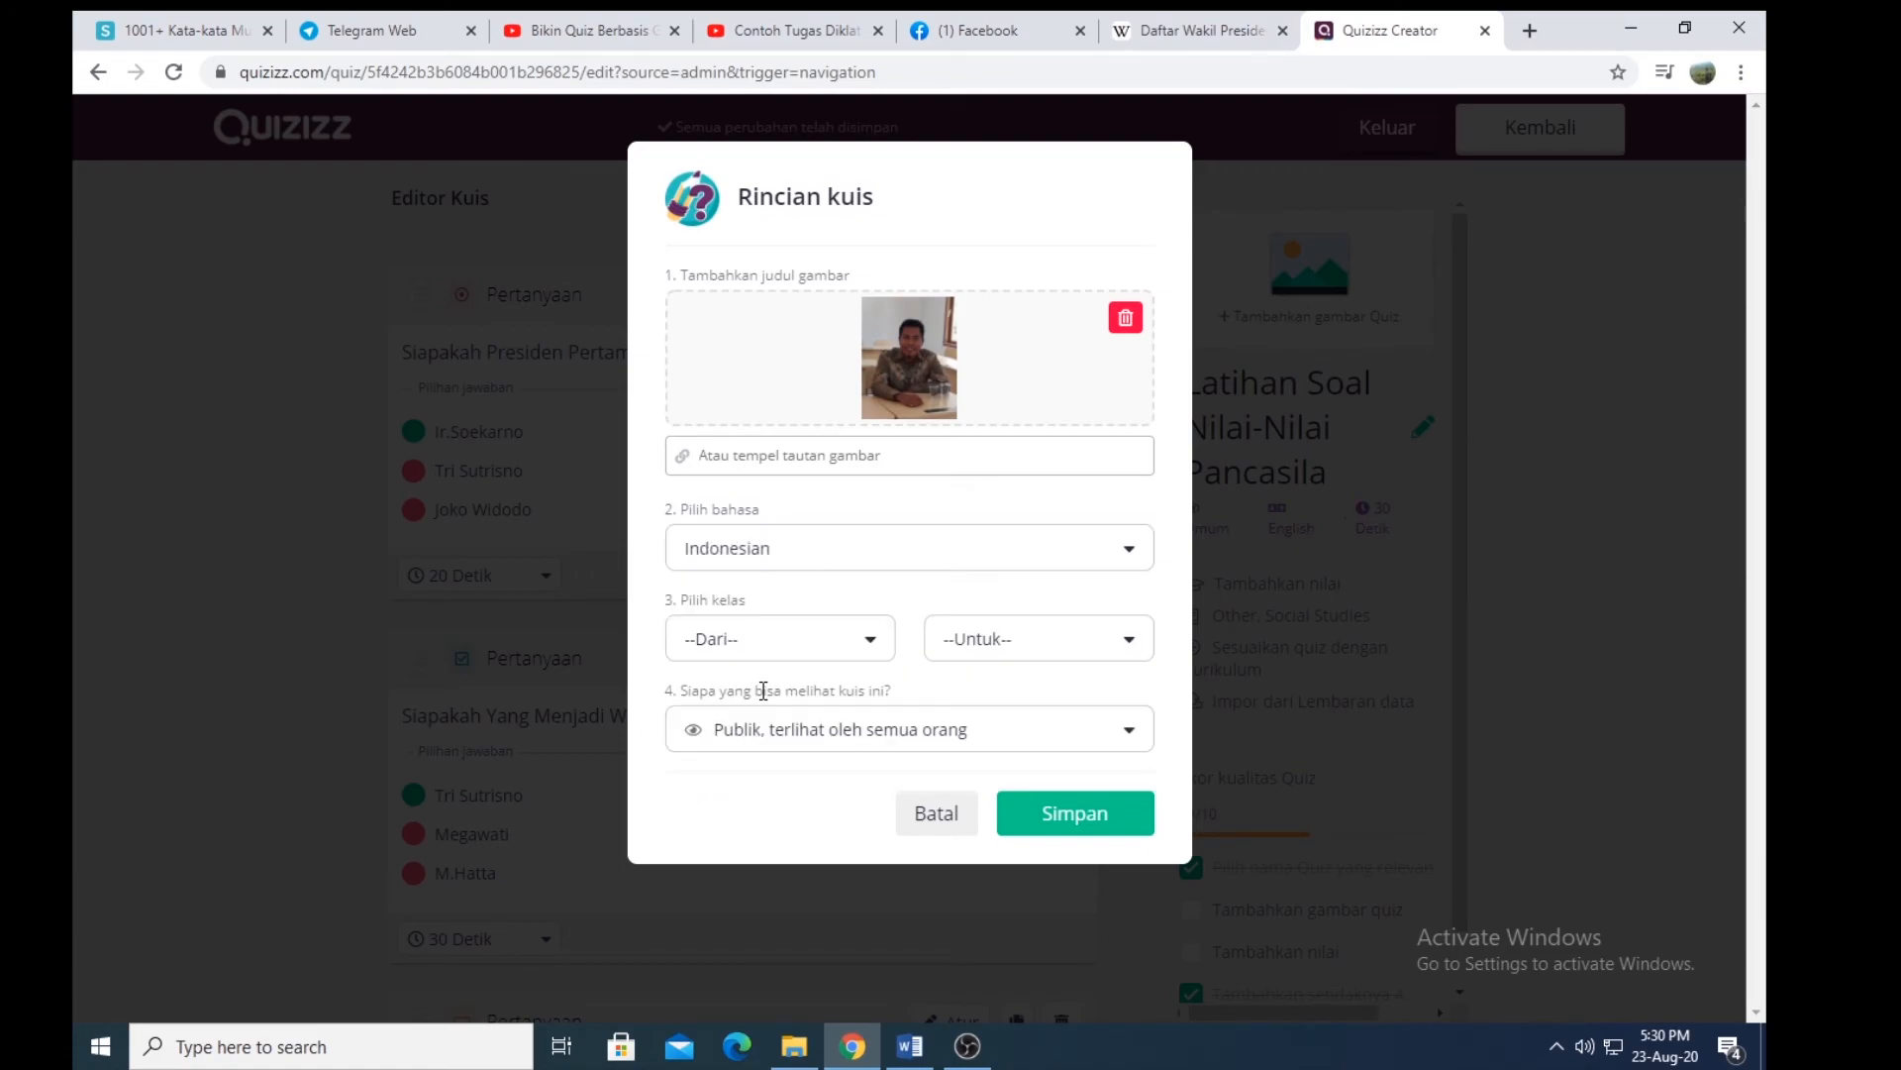
Step: Set the quiz's grade range to start and end at 10th
left_click(877, 642)
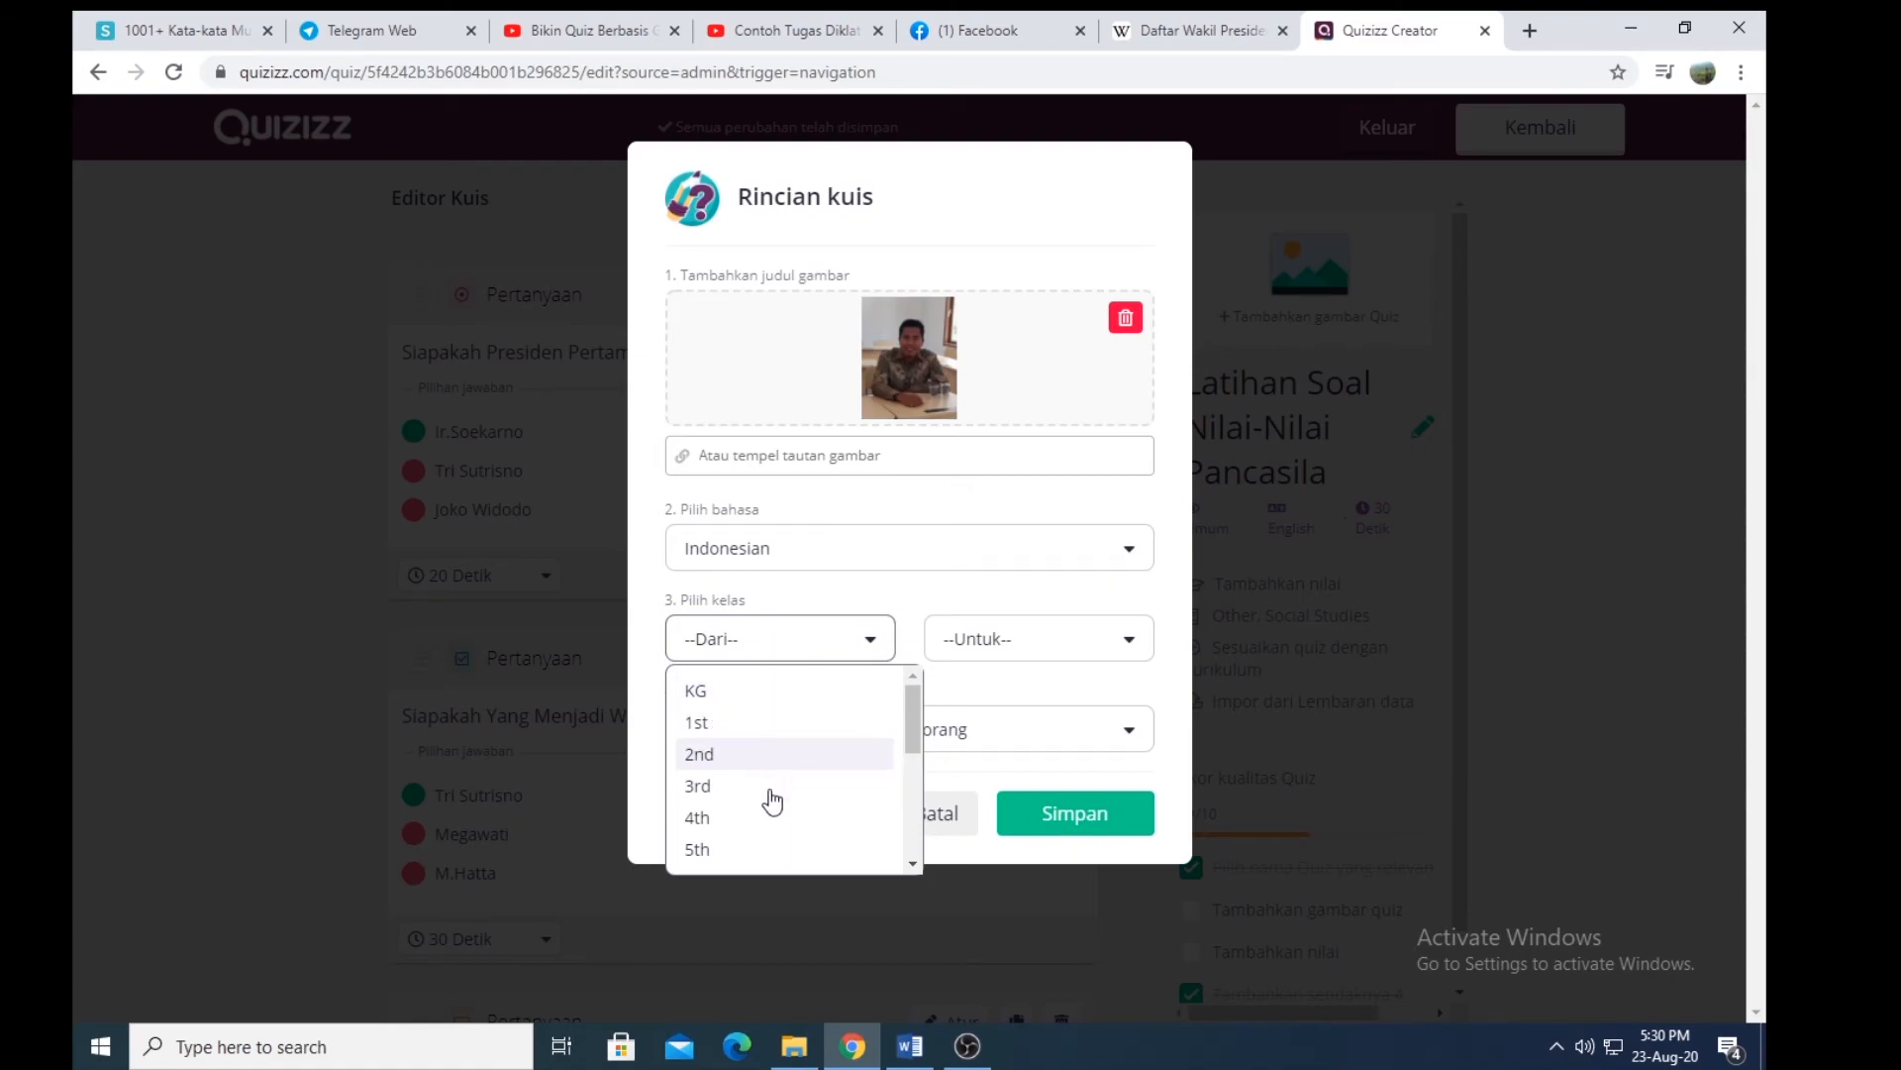
scroll(711, 751, "down", 3)
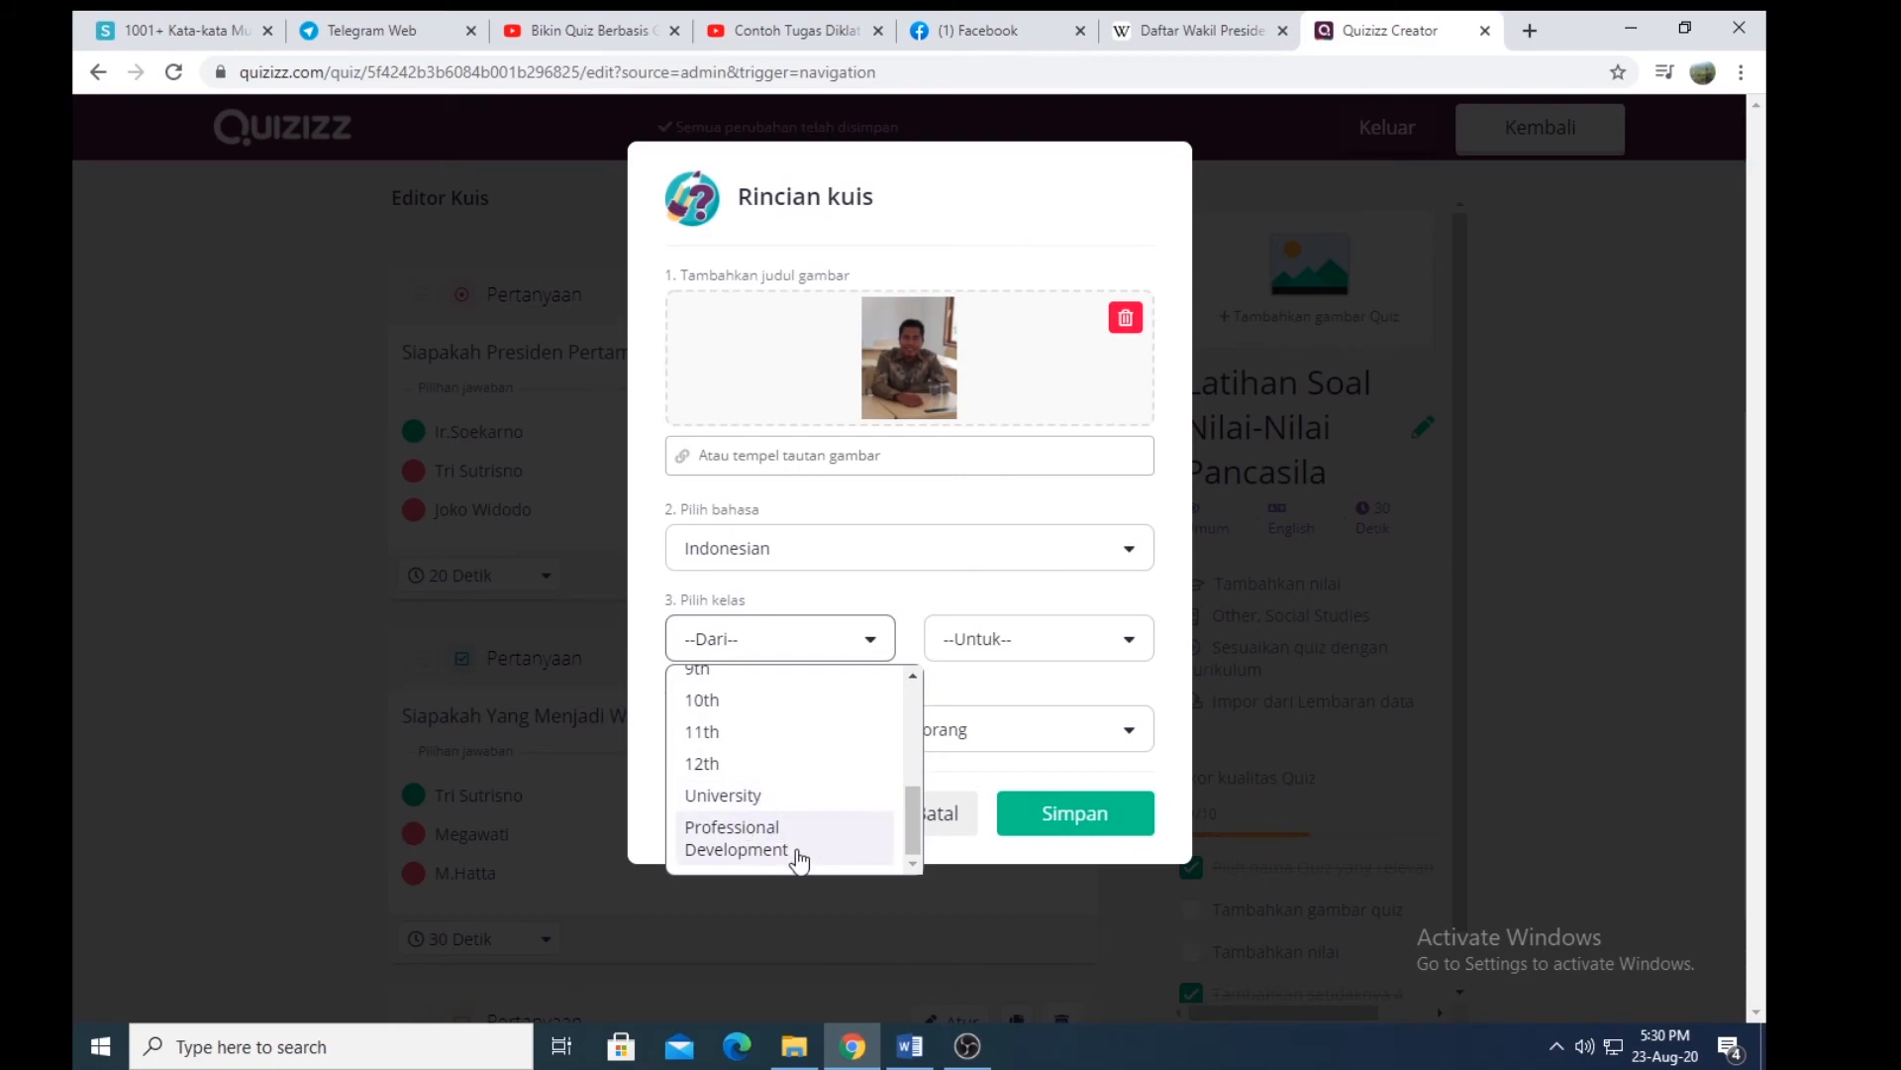
left_click(730, 703)
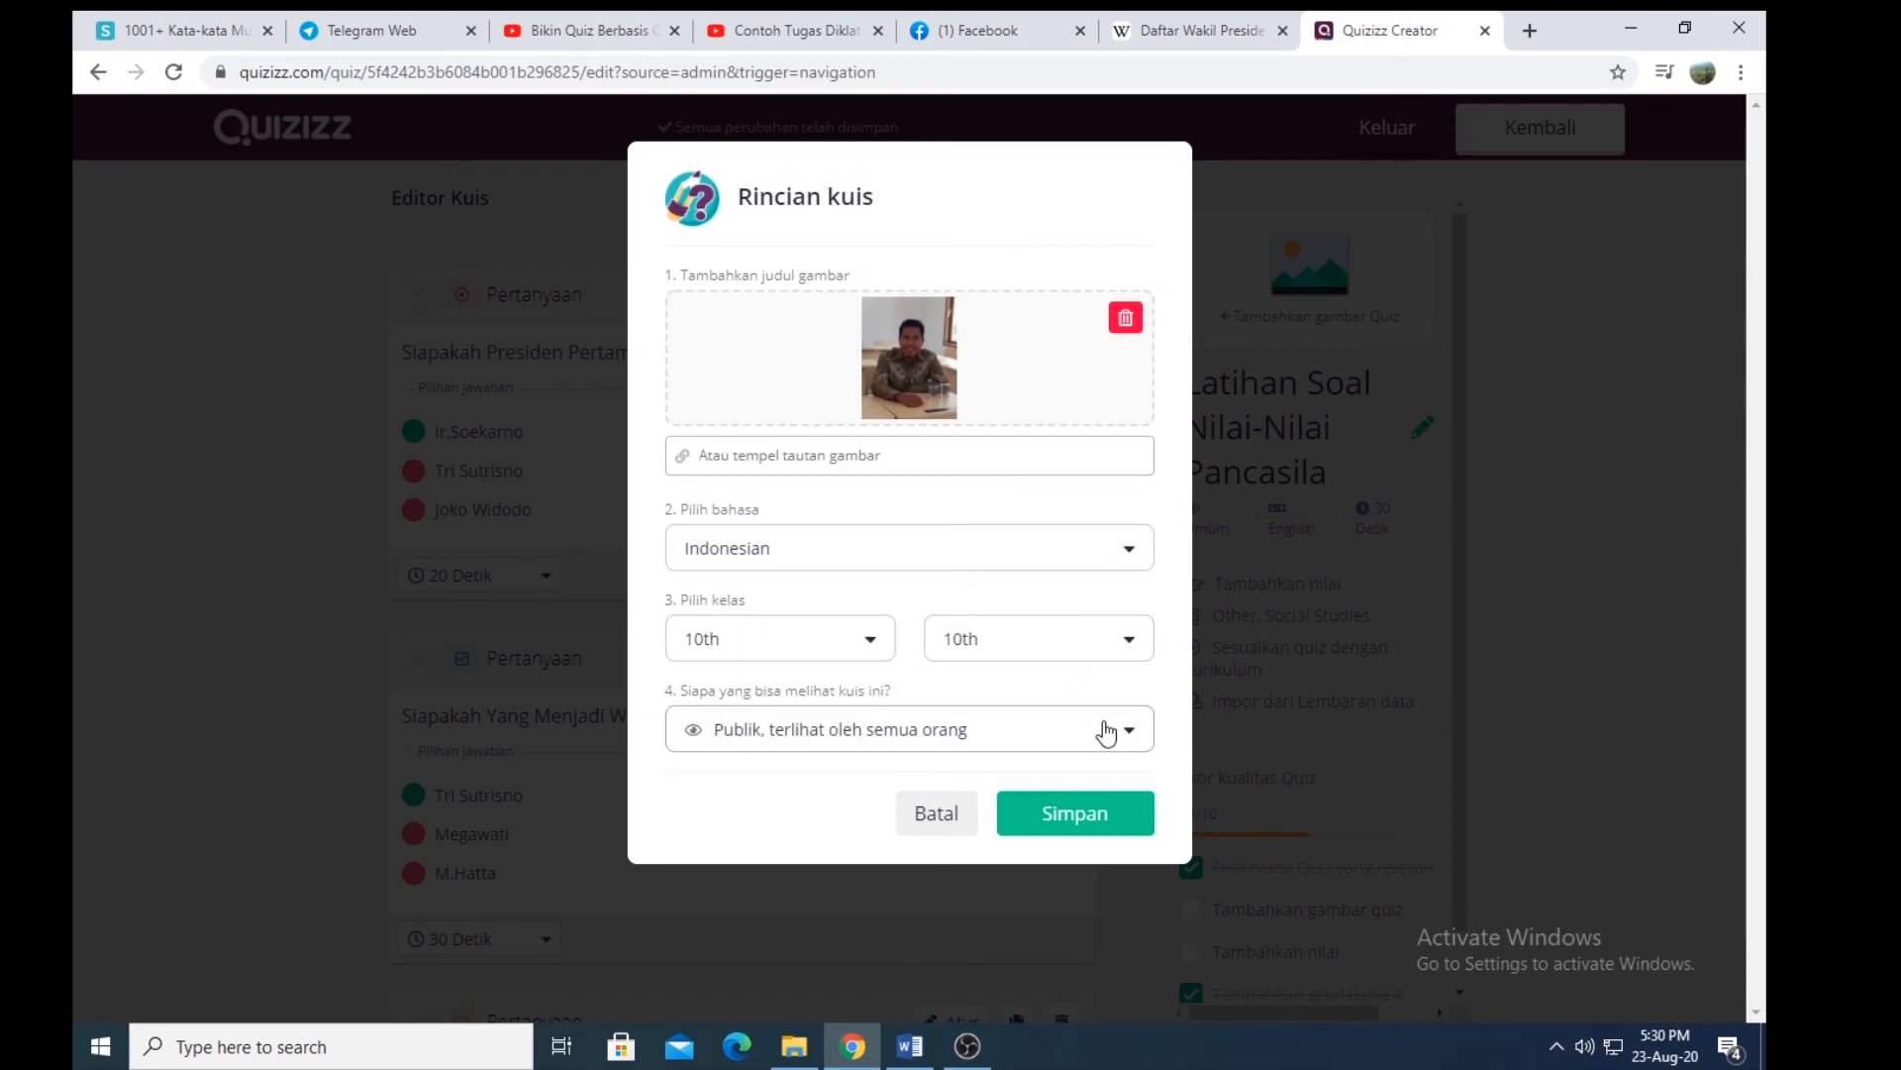
Step: Set the quiz's visibility to "Publik, terlihat oleh semua orang", save the quiz details and return to the quiz overview page
left_click(1106, 733)
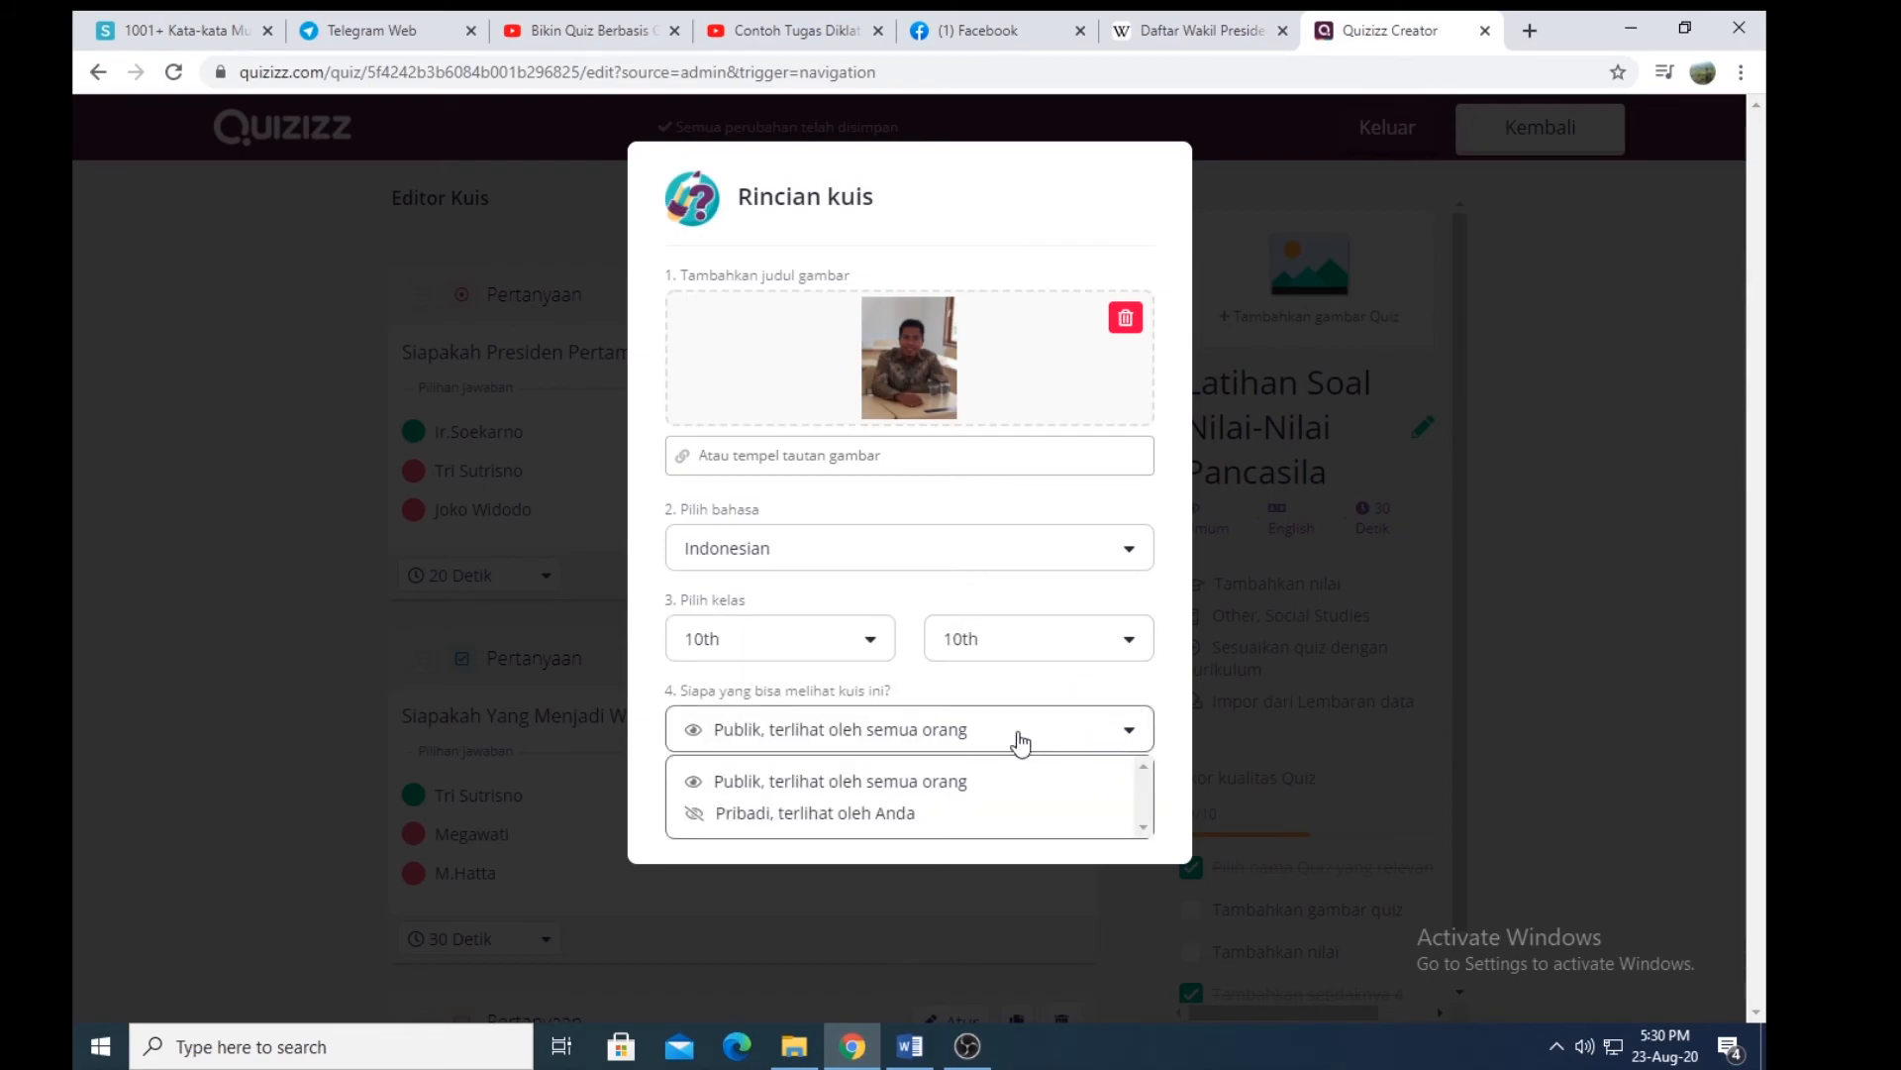
left_click(782, 783)
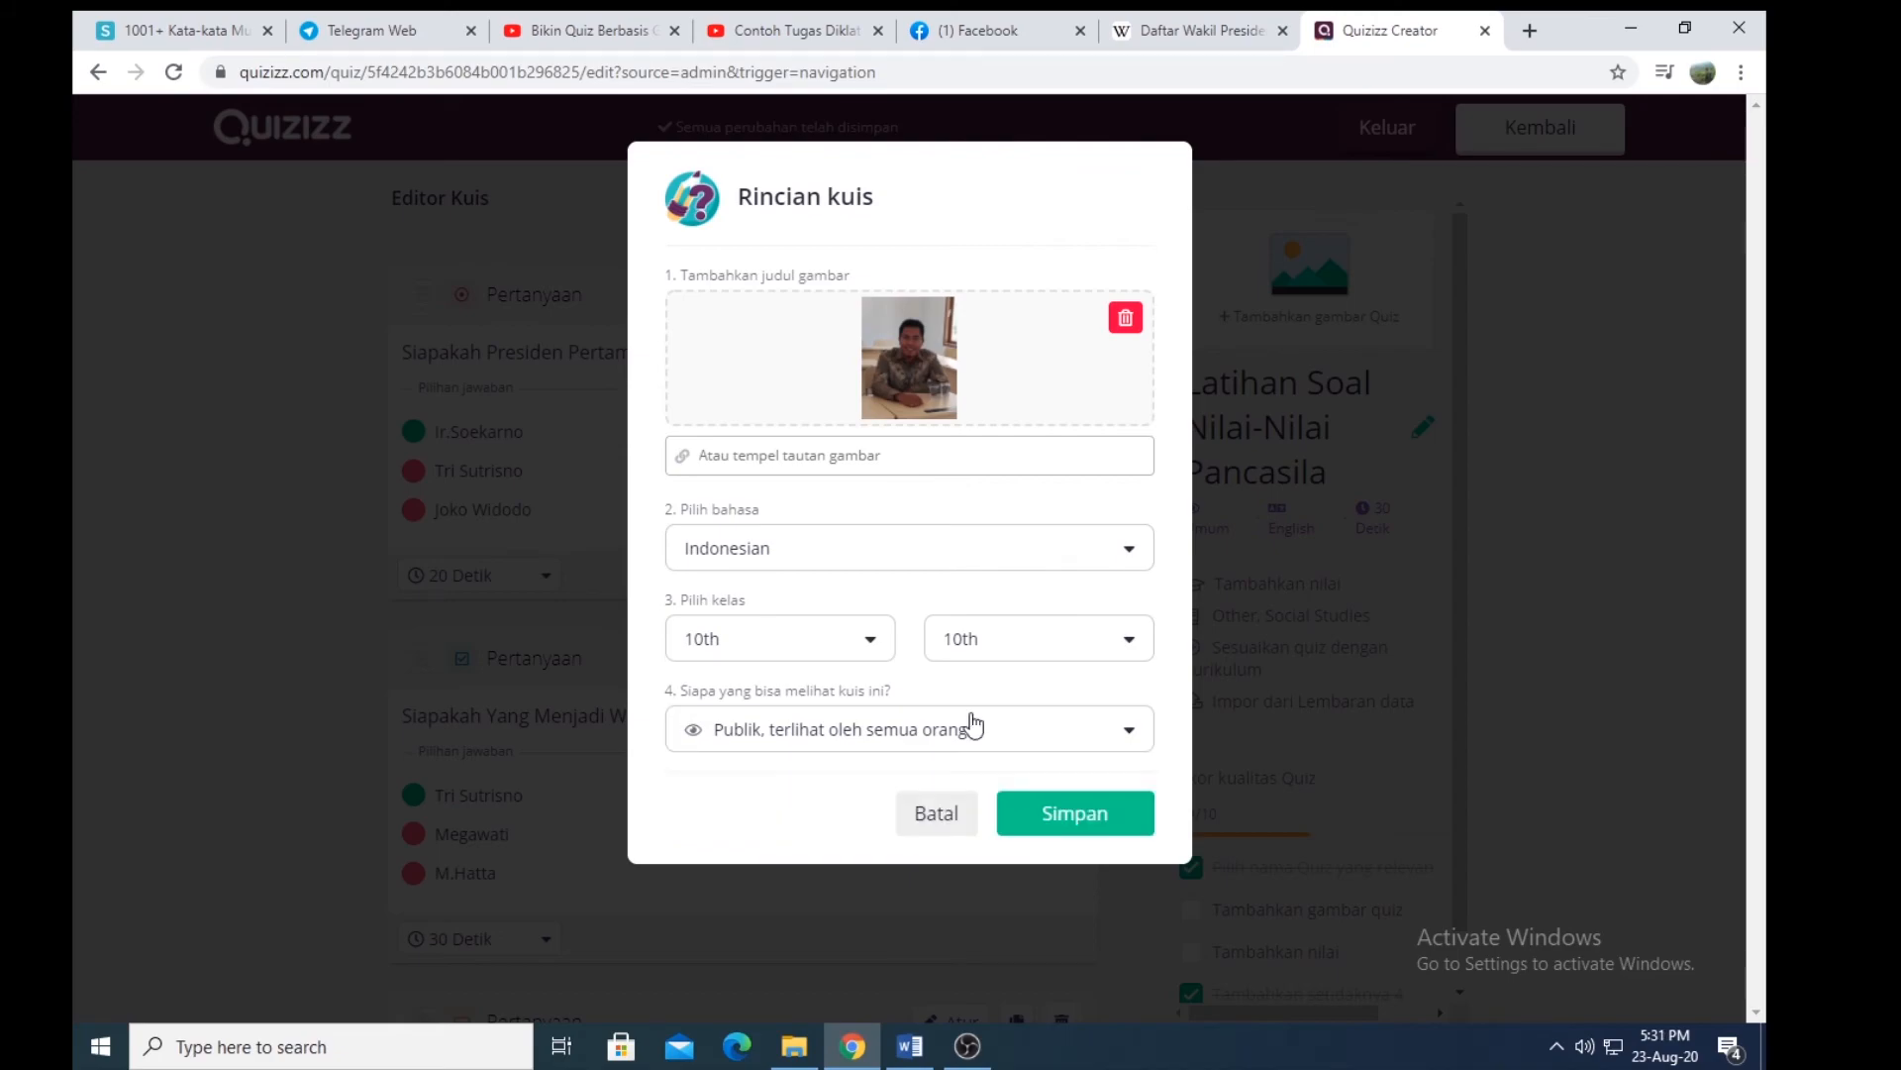
left_click(1069, 828)
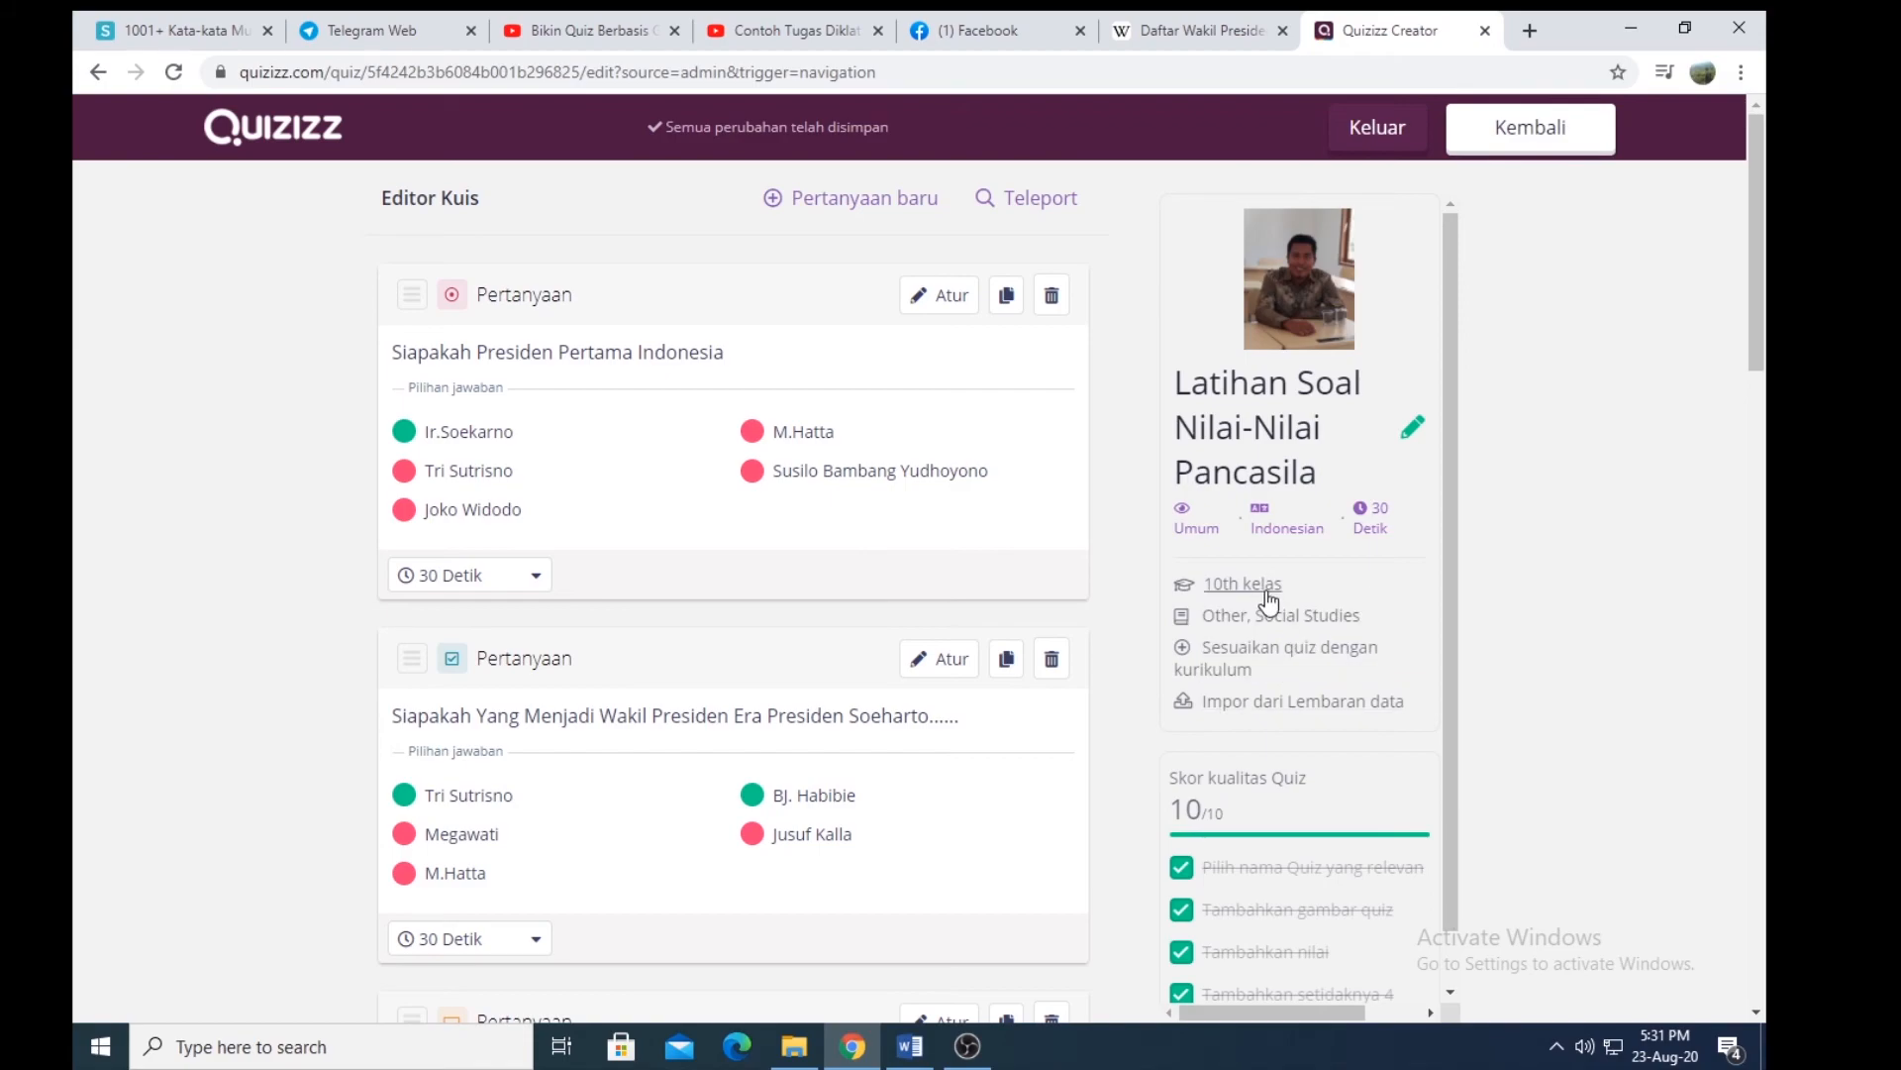
left_click(1530, 138)
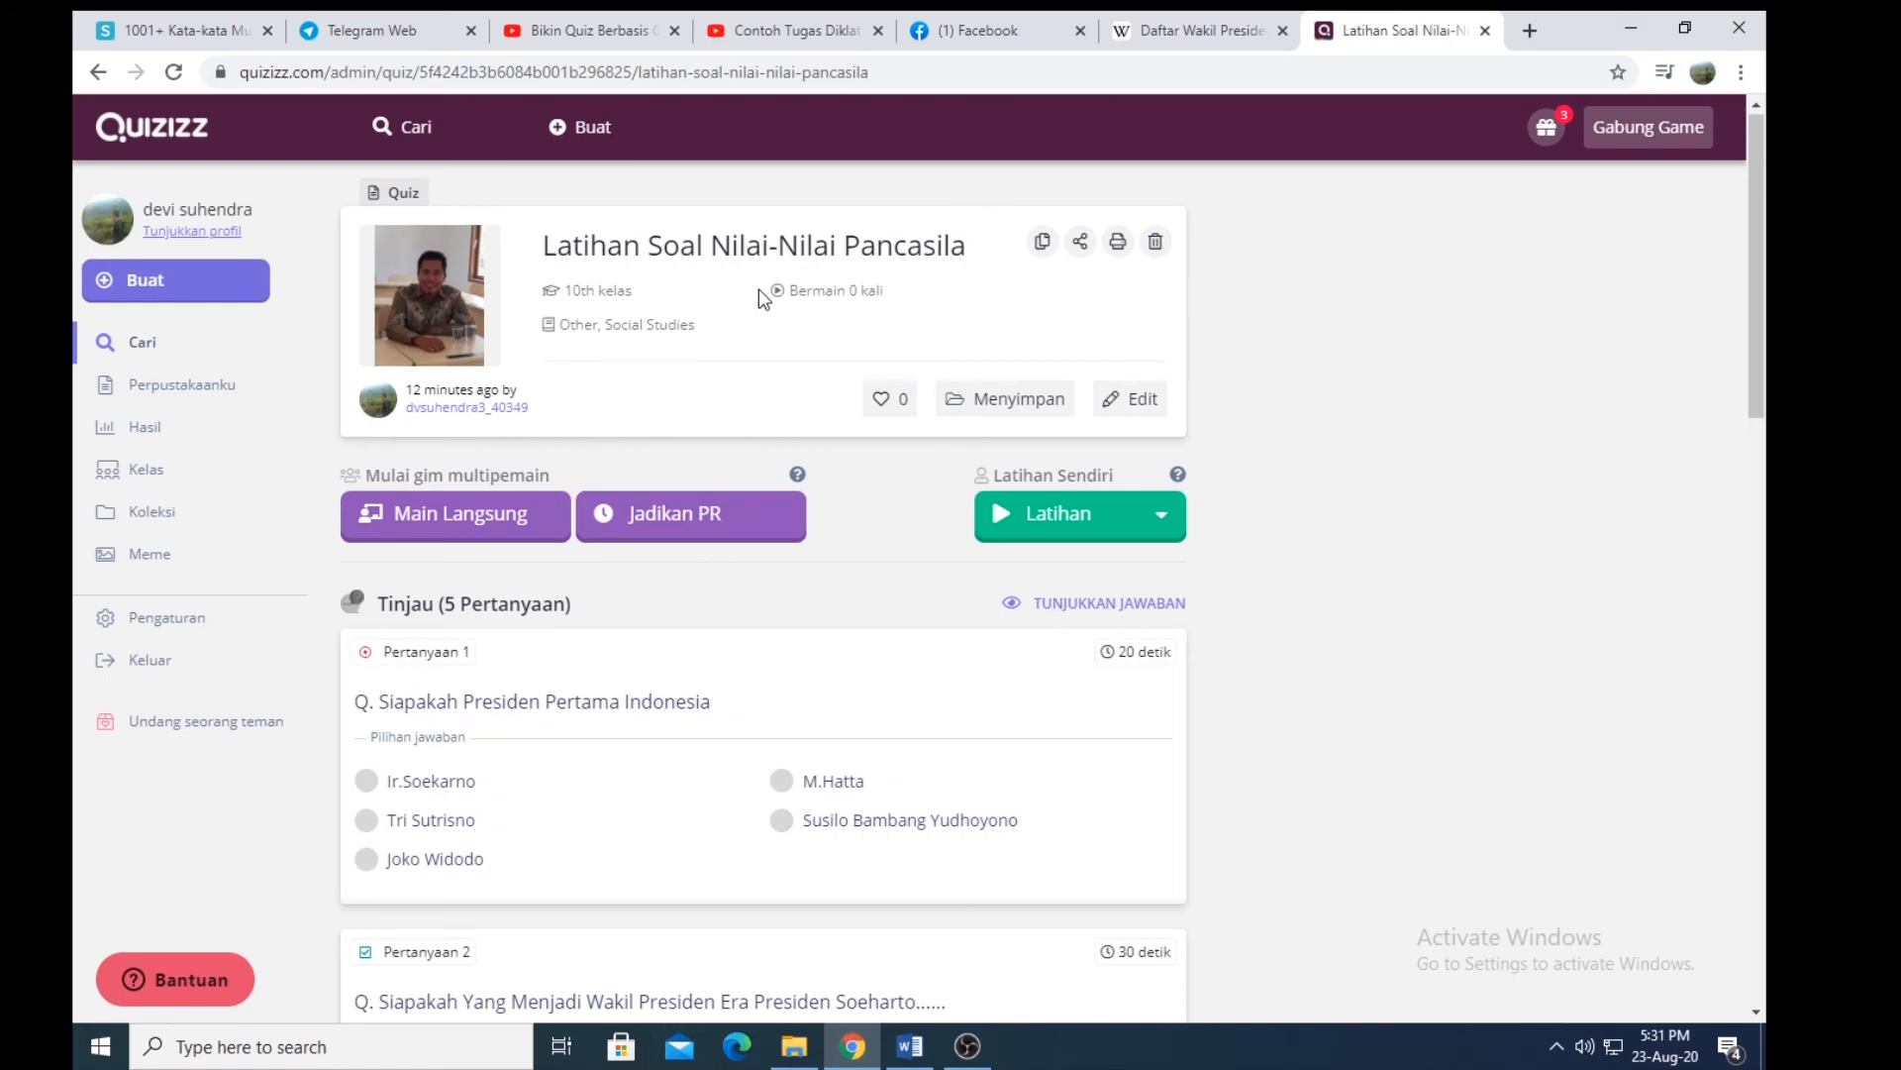
Step: View the quiz's sharing options without sharing, and duplicate the quiz "Latihan Soal Nilai-Nilai Pancasila"
left_click(1081, 243)
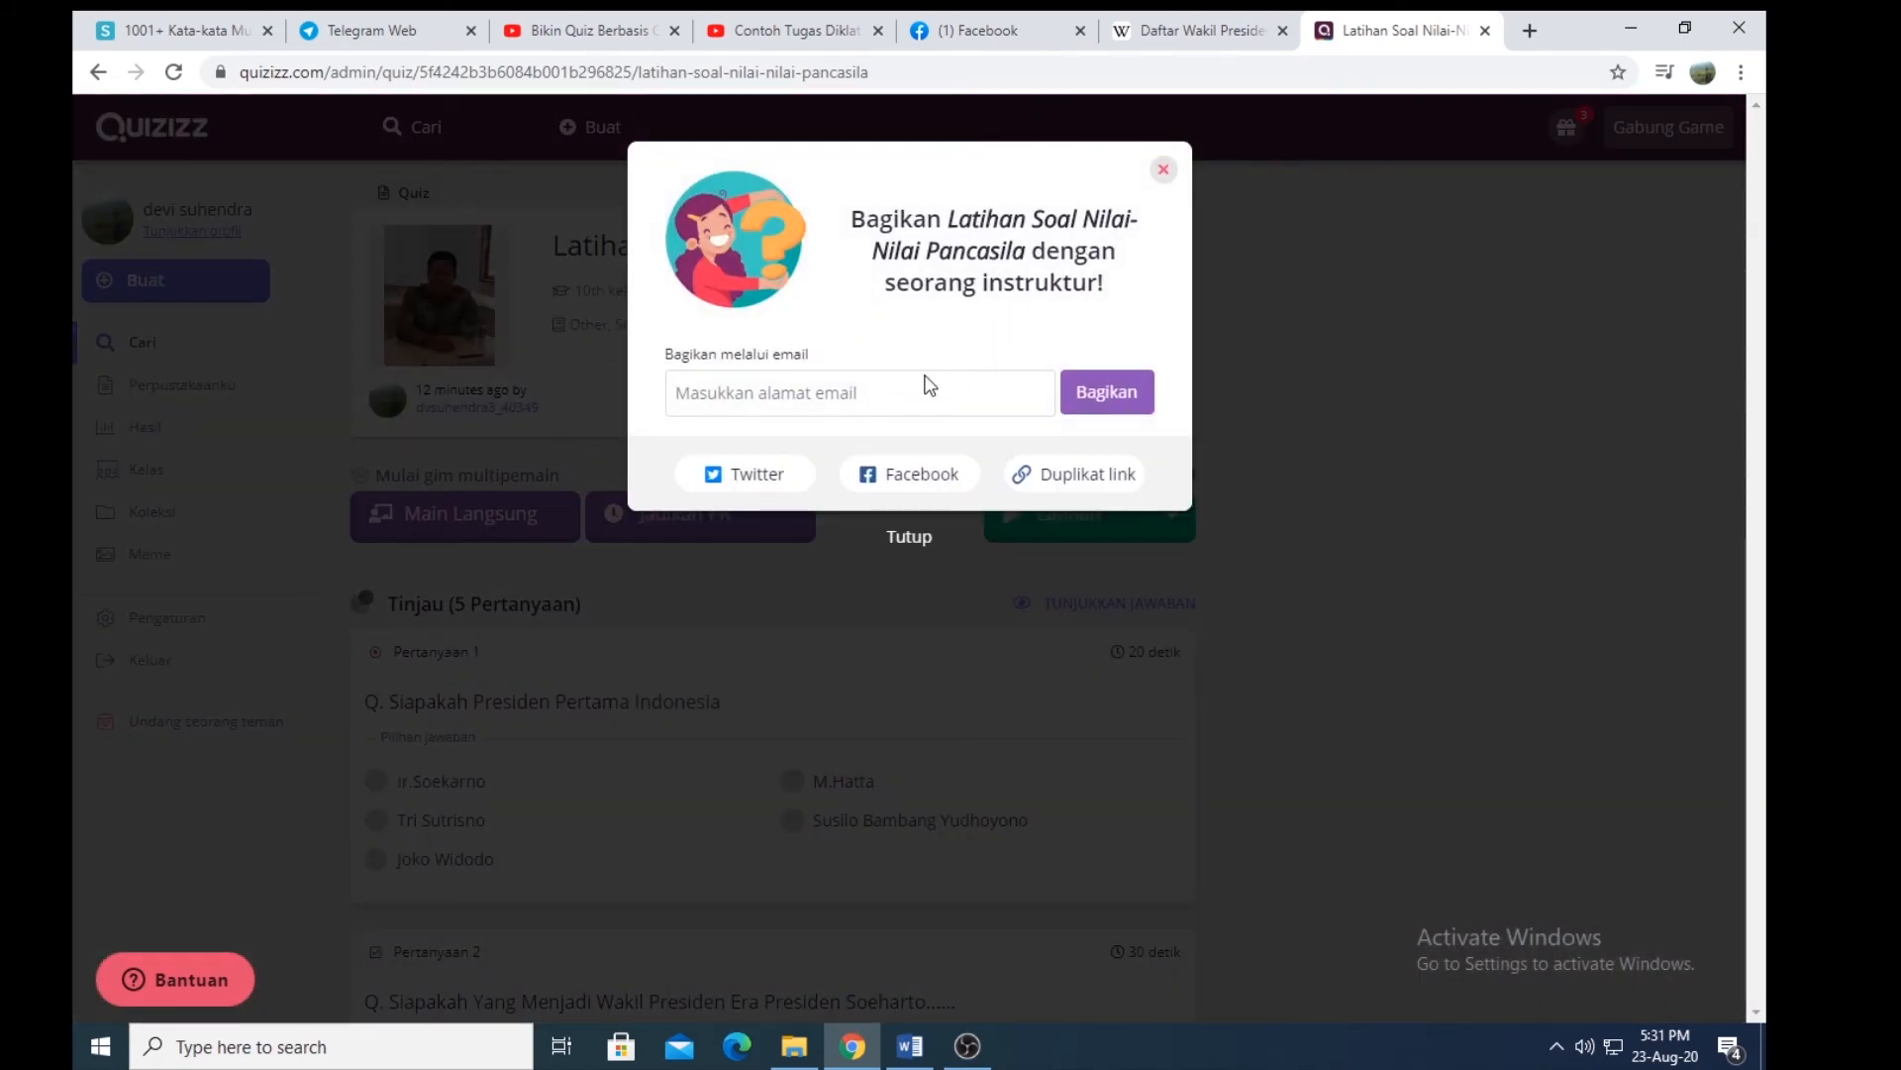
left_click(1163, 169)
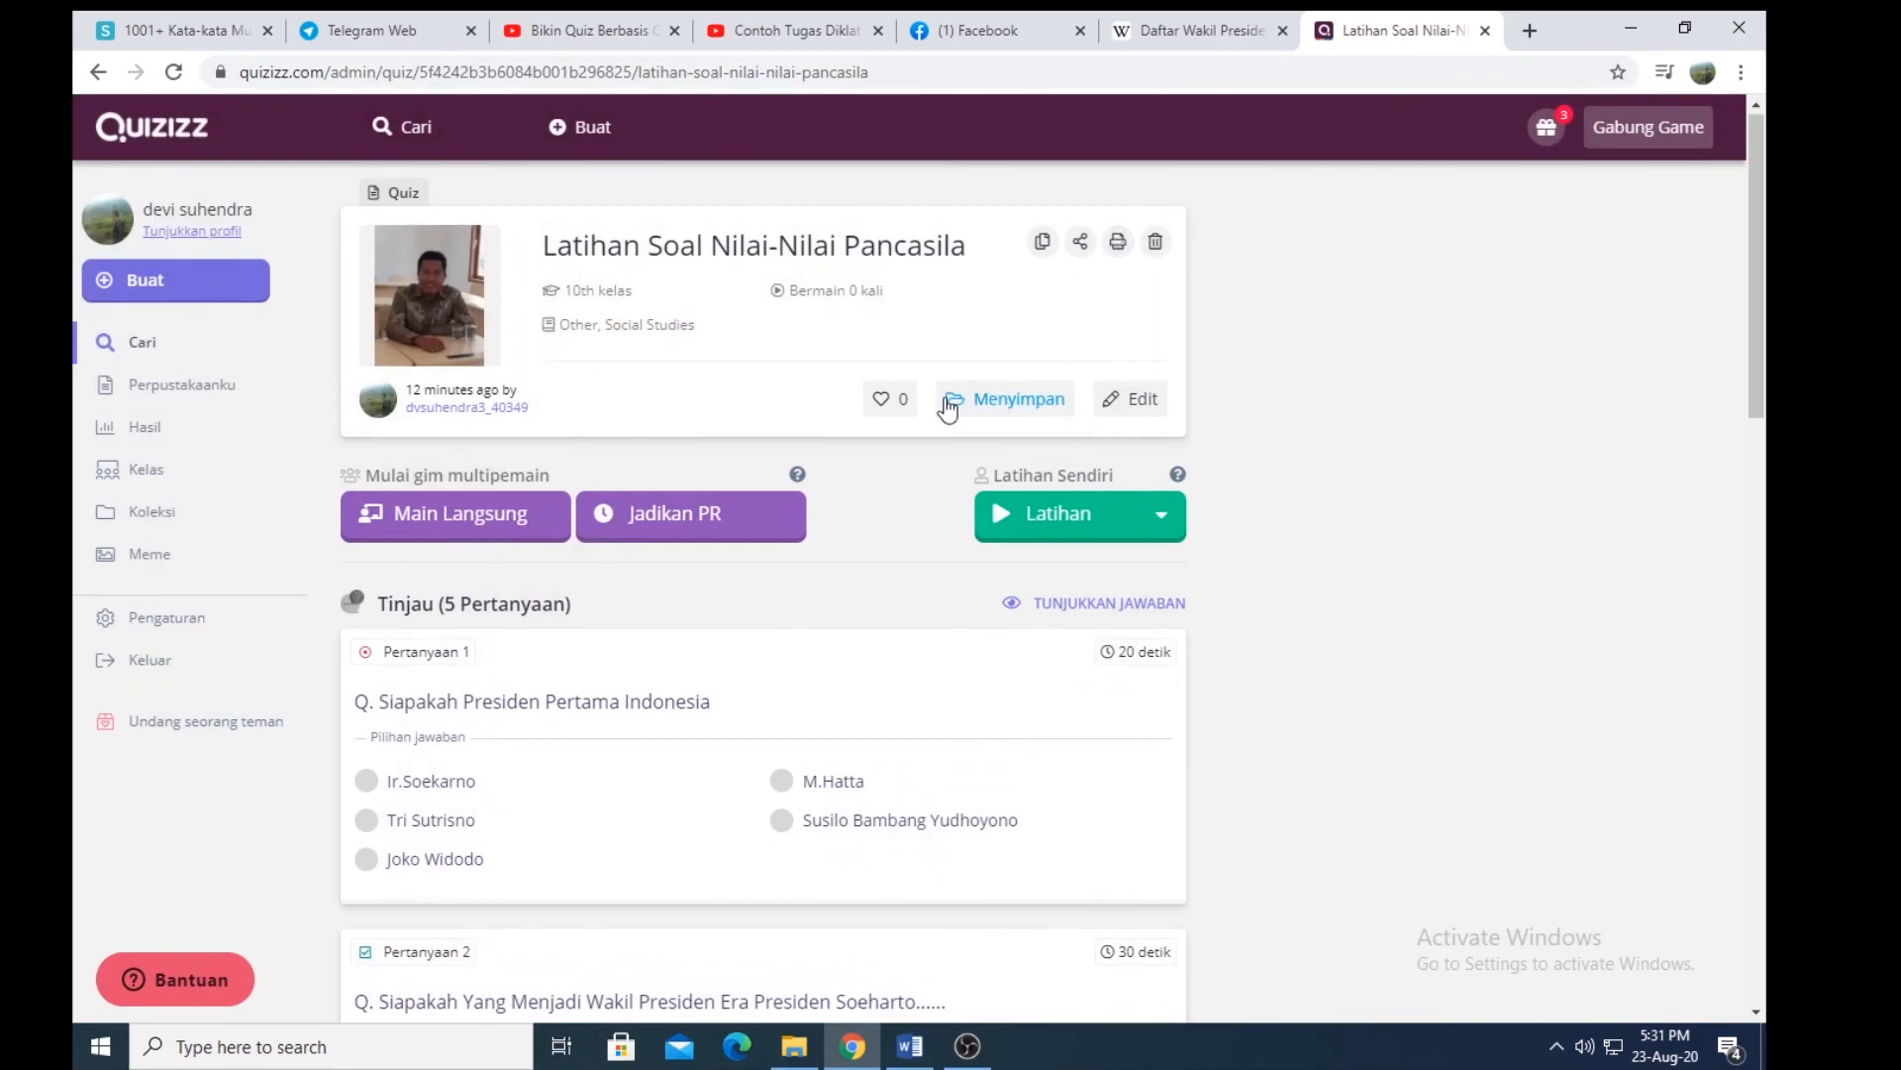
left_click(1041, 243)
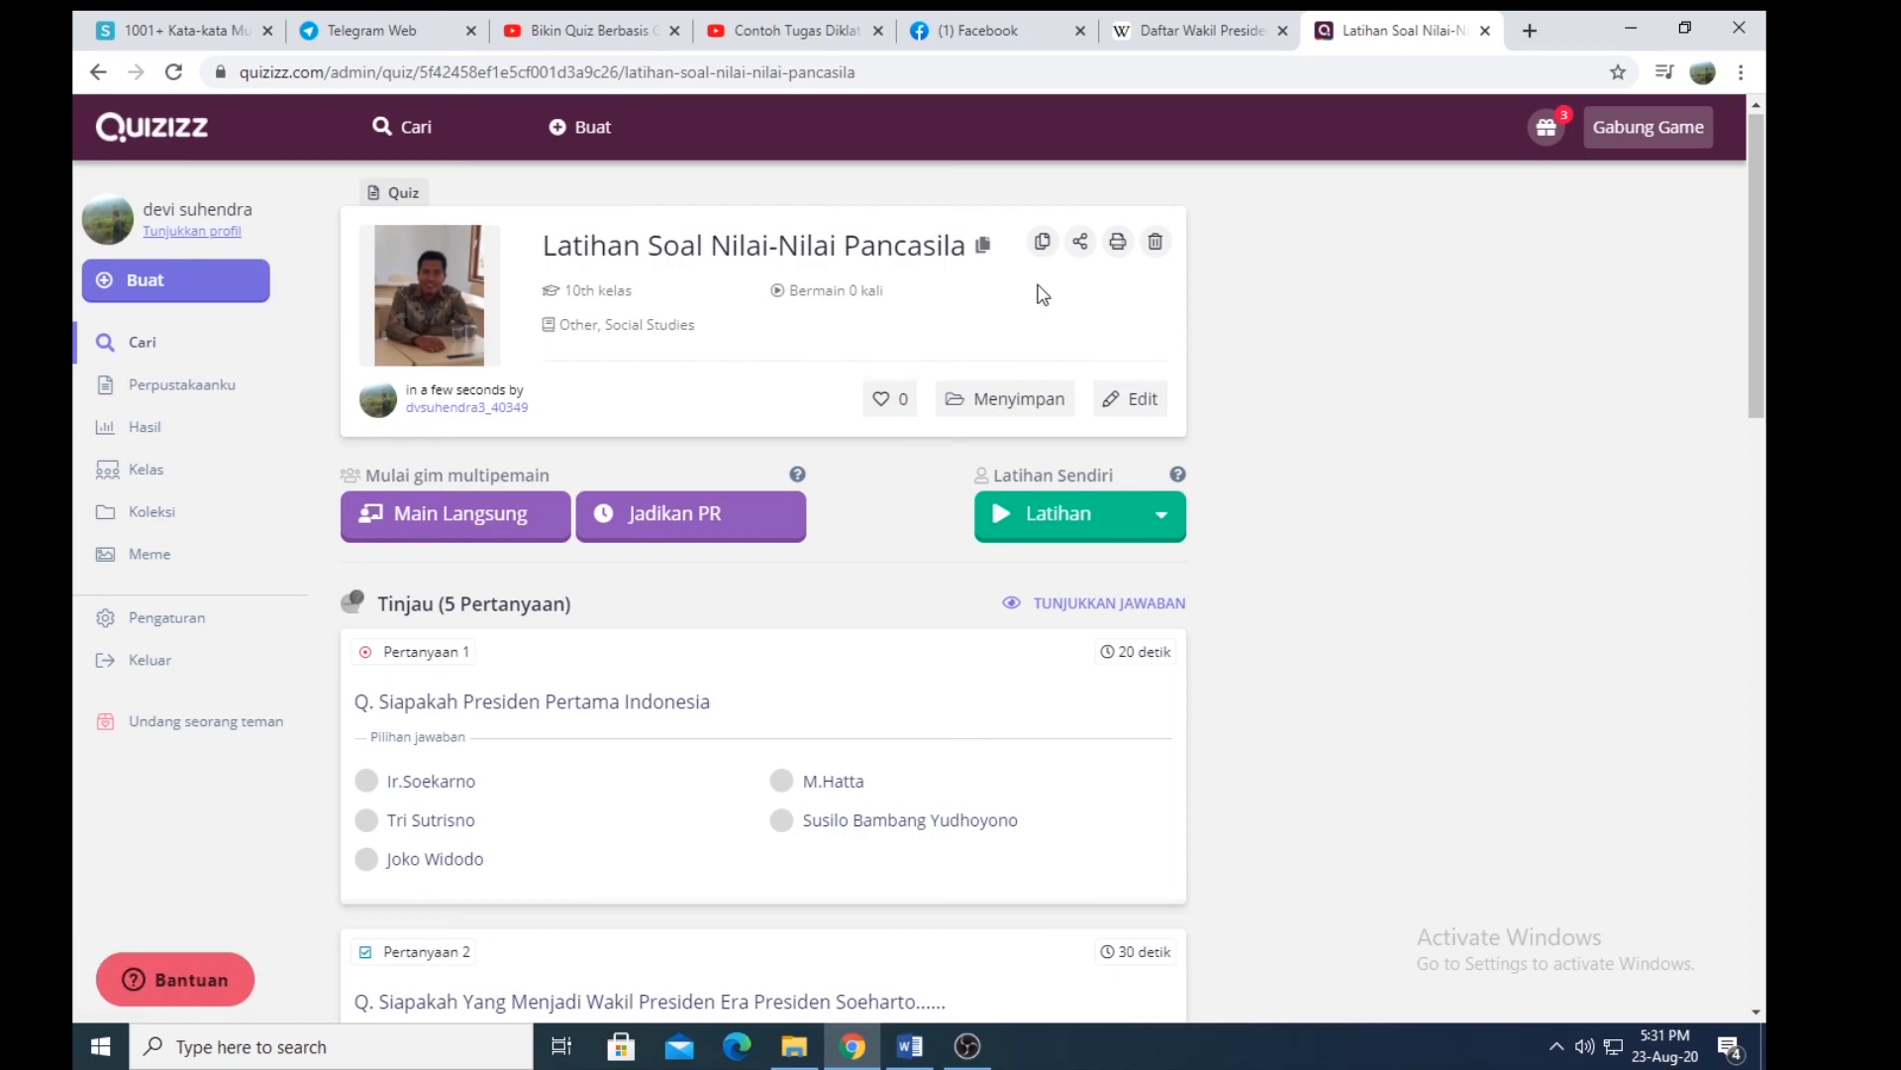
mouse_move(988, 253)
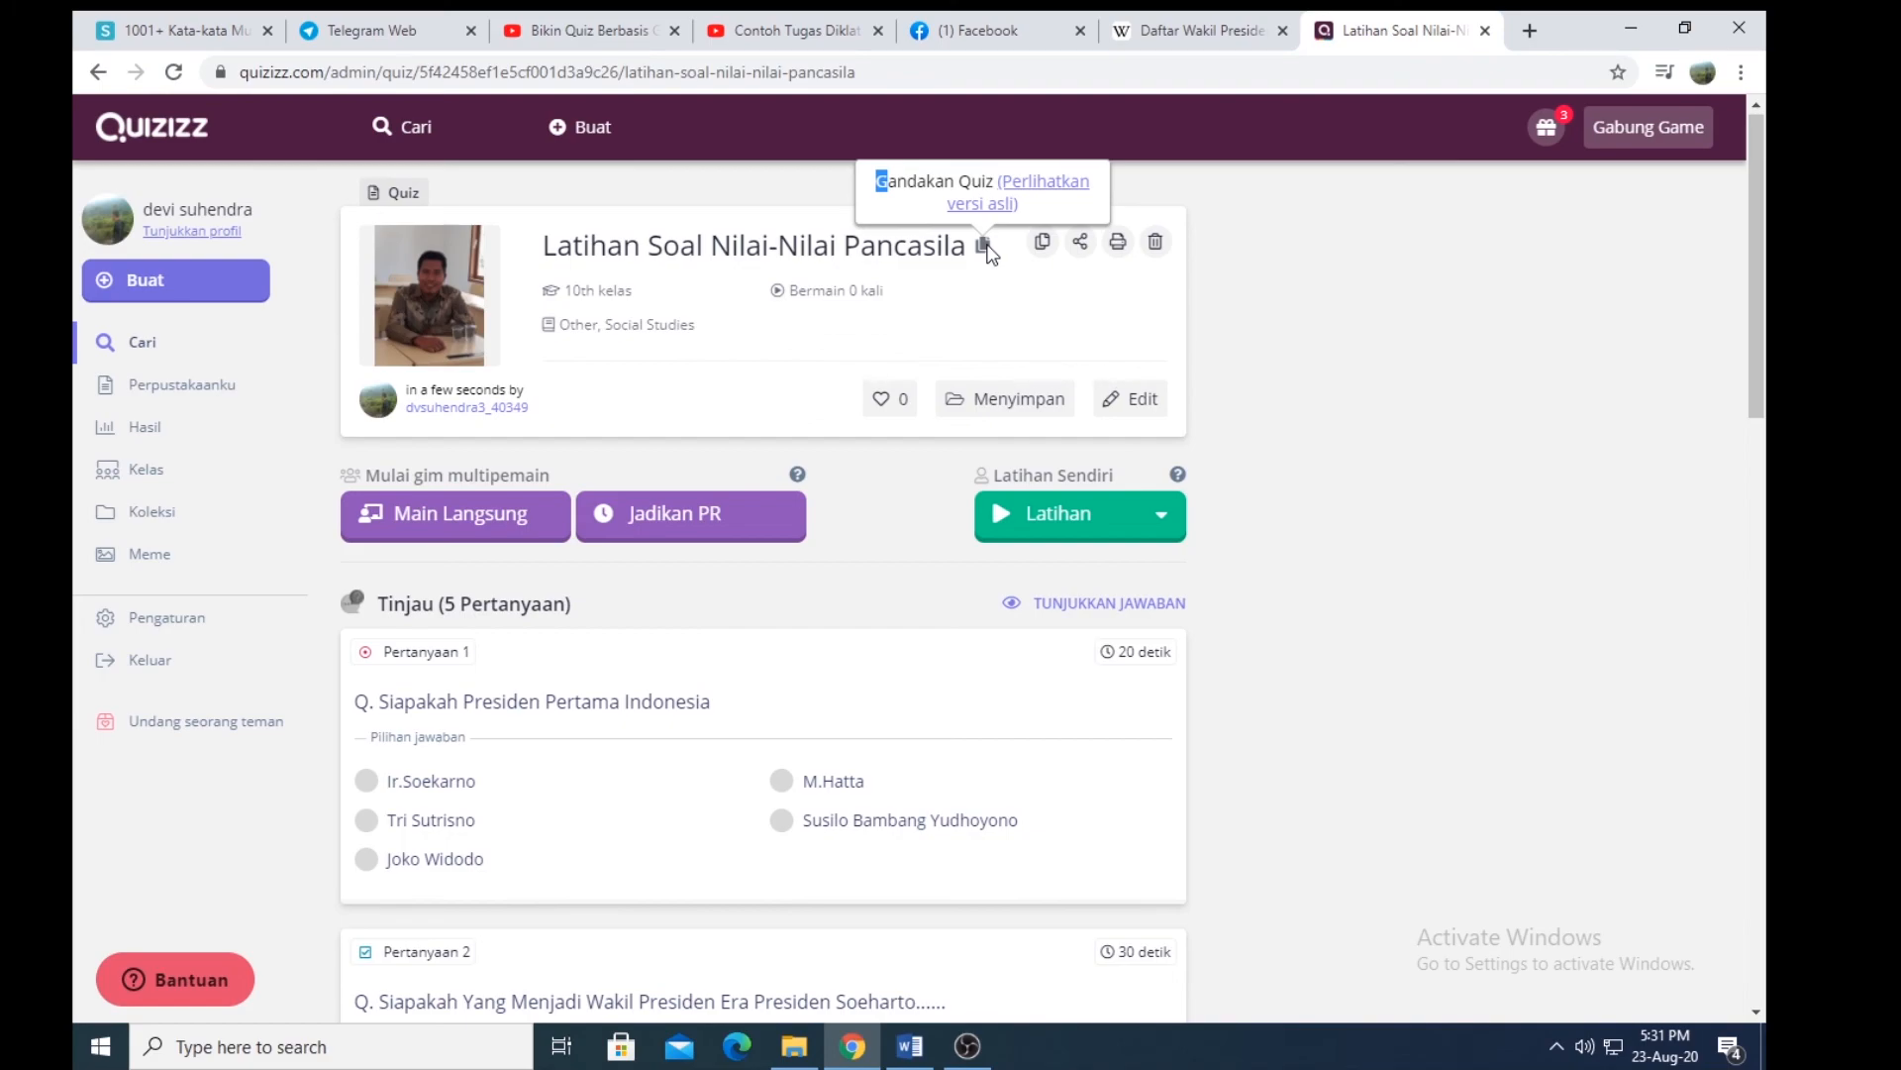
Step: Draft a Facebook share of the duplicated quiz with the caption "SILAKHAN DIKERJAKAN", and discard it without posting
left_click(1079, 260)
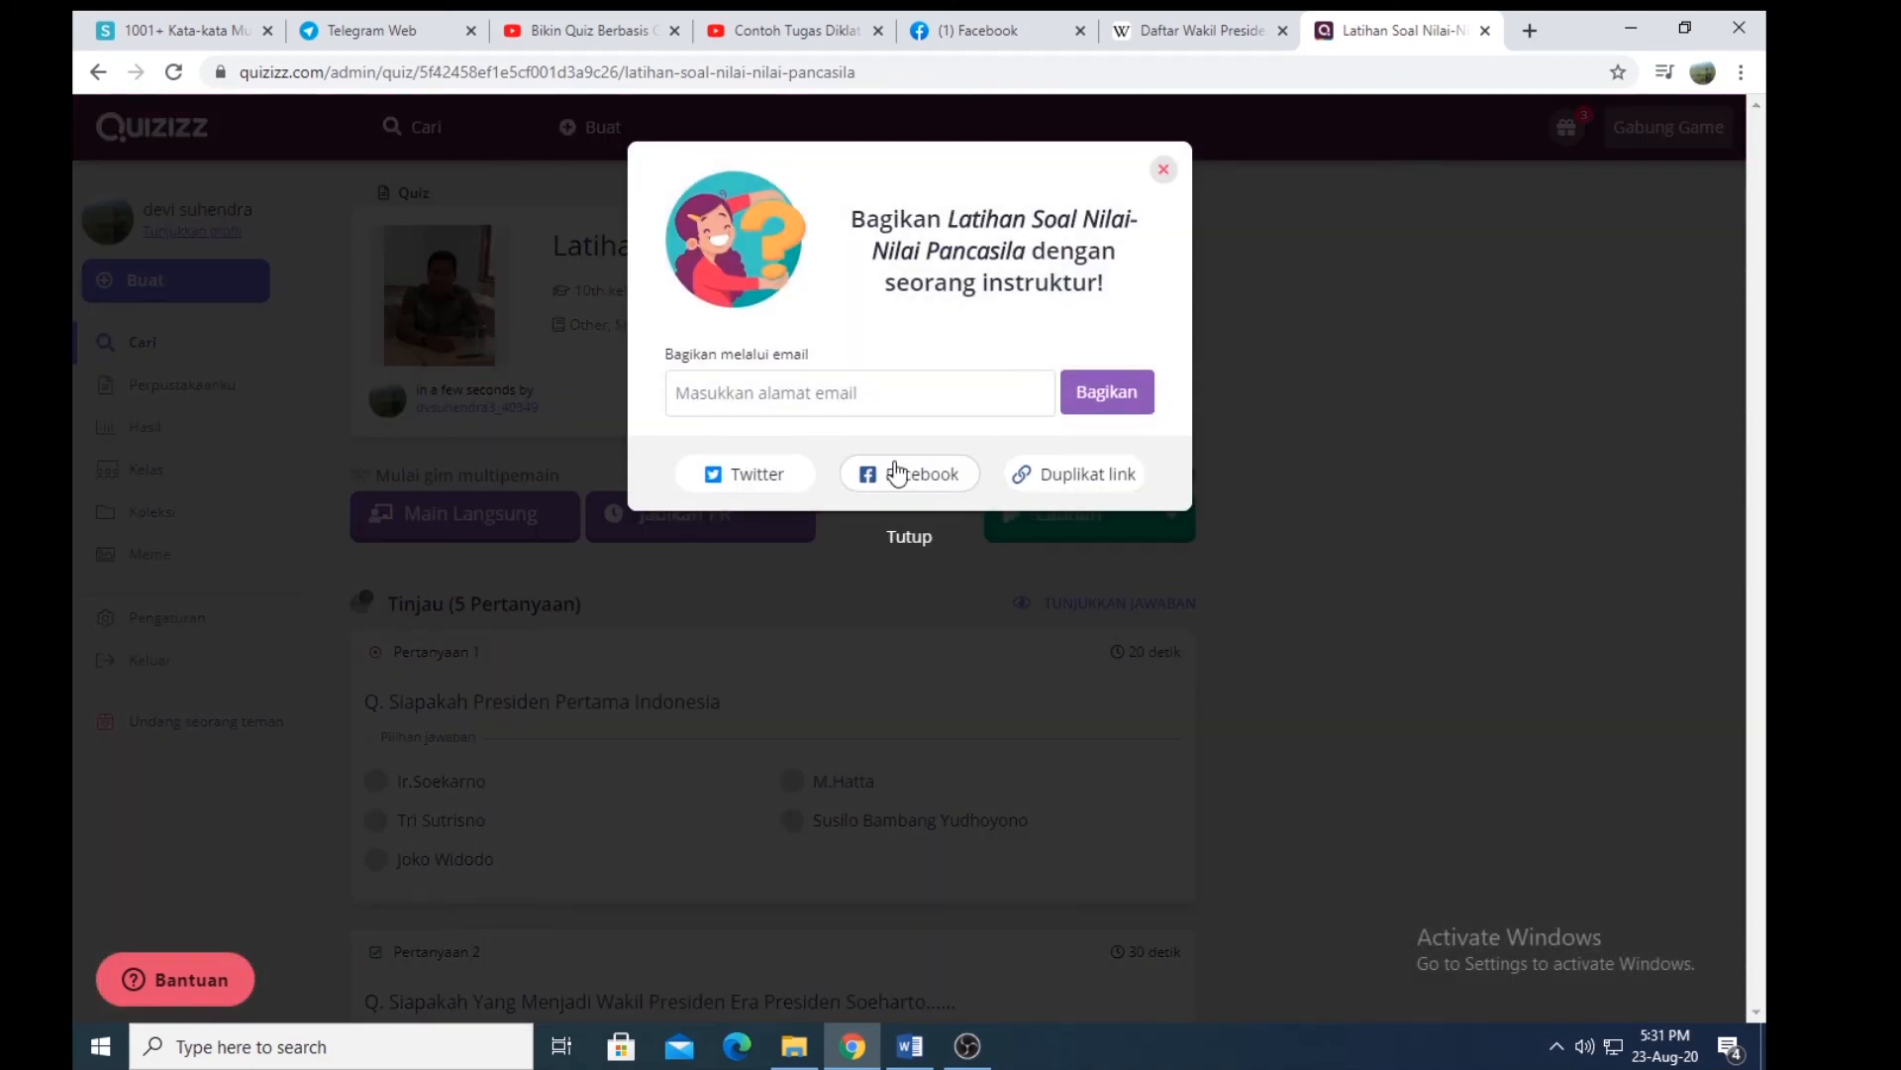
left_click(936, 479)
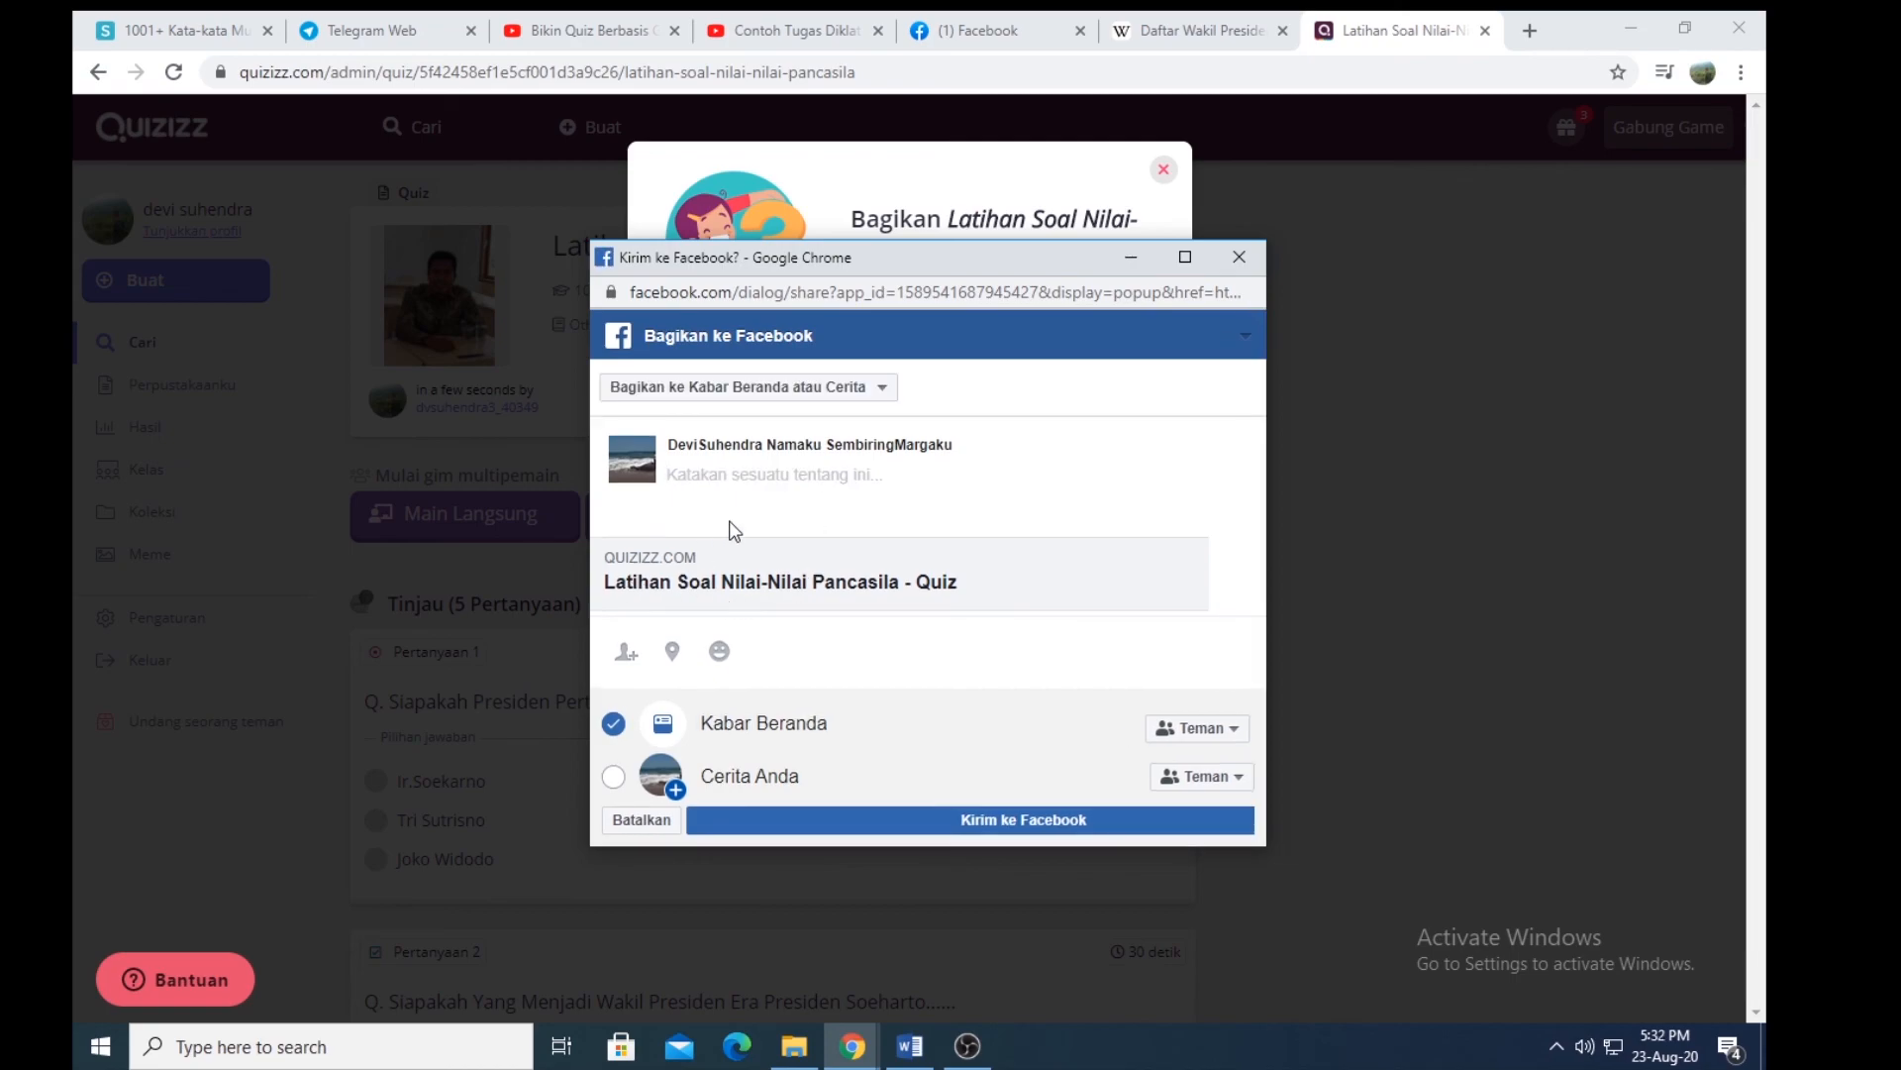
type("Sl")
type("LAKHA")
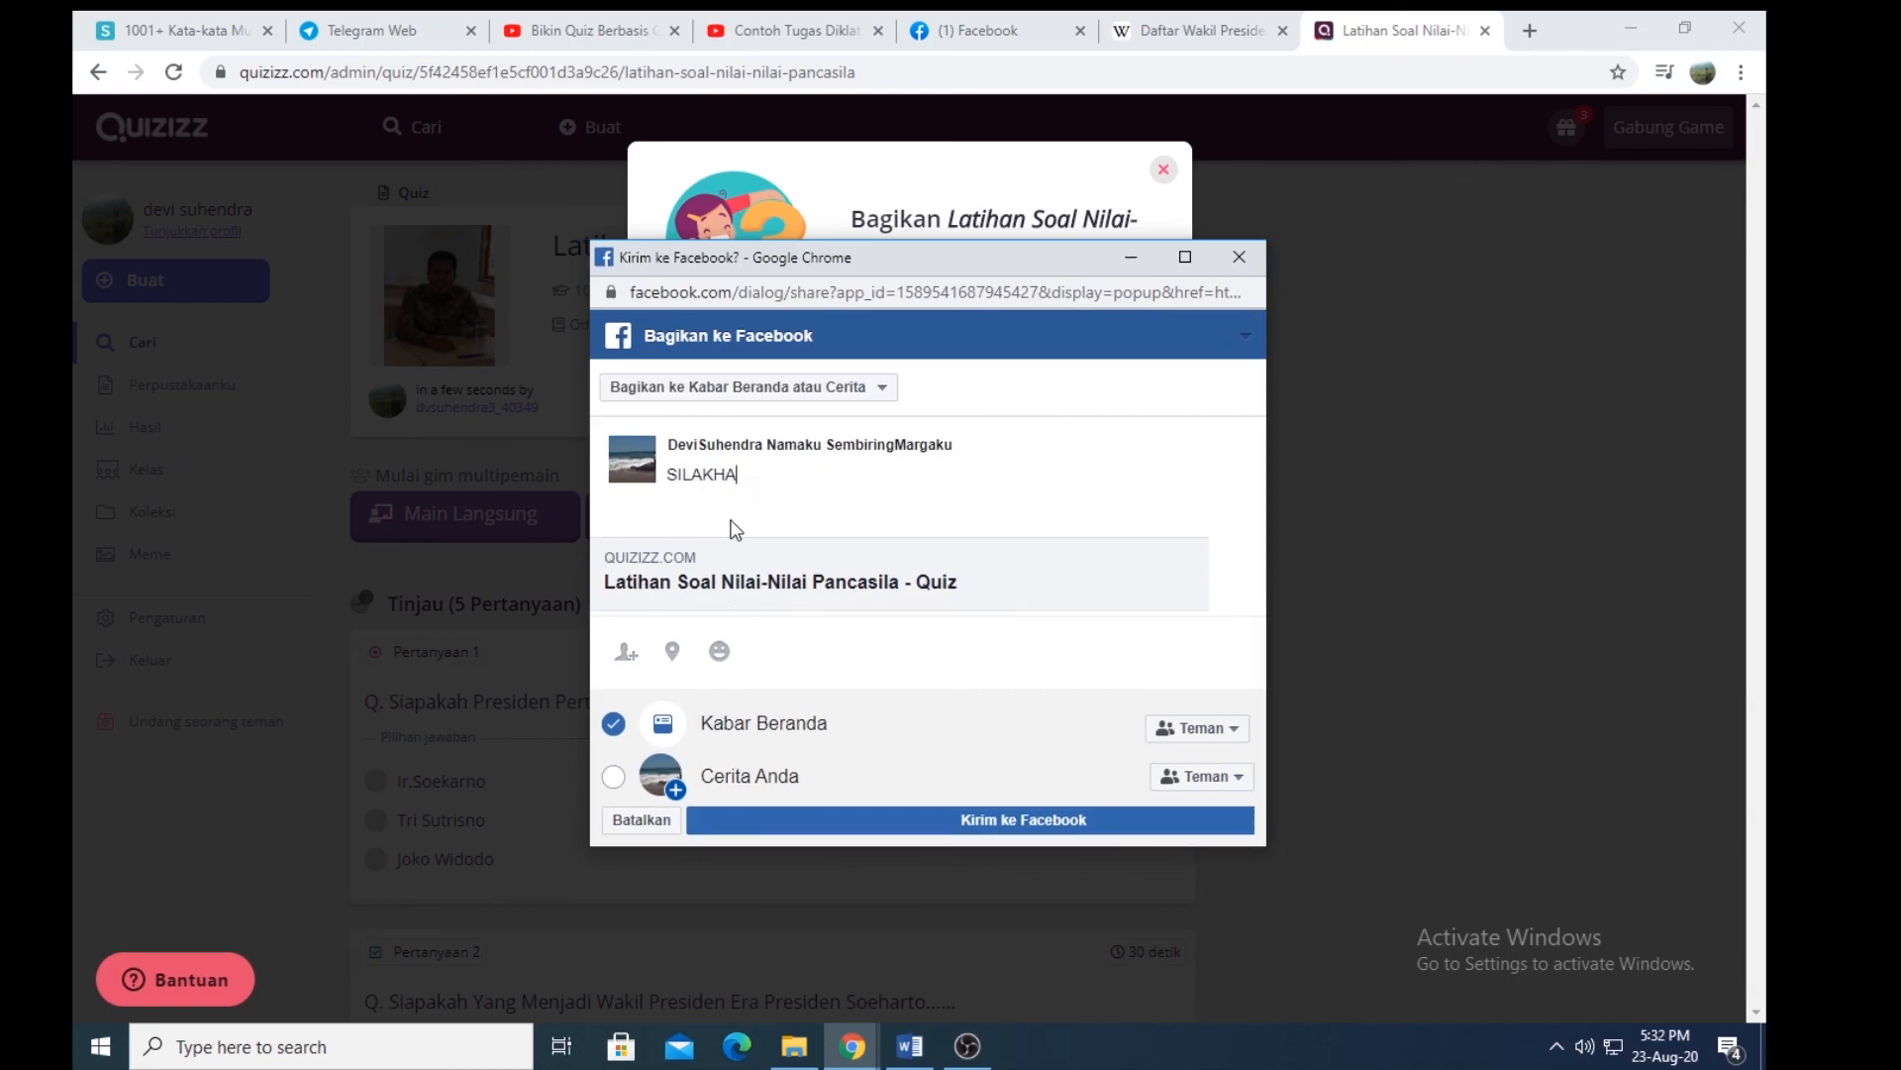
type("N DIKERJAKAN")
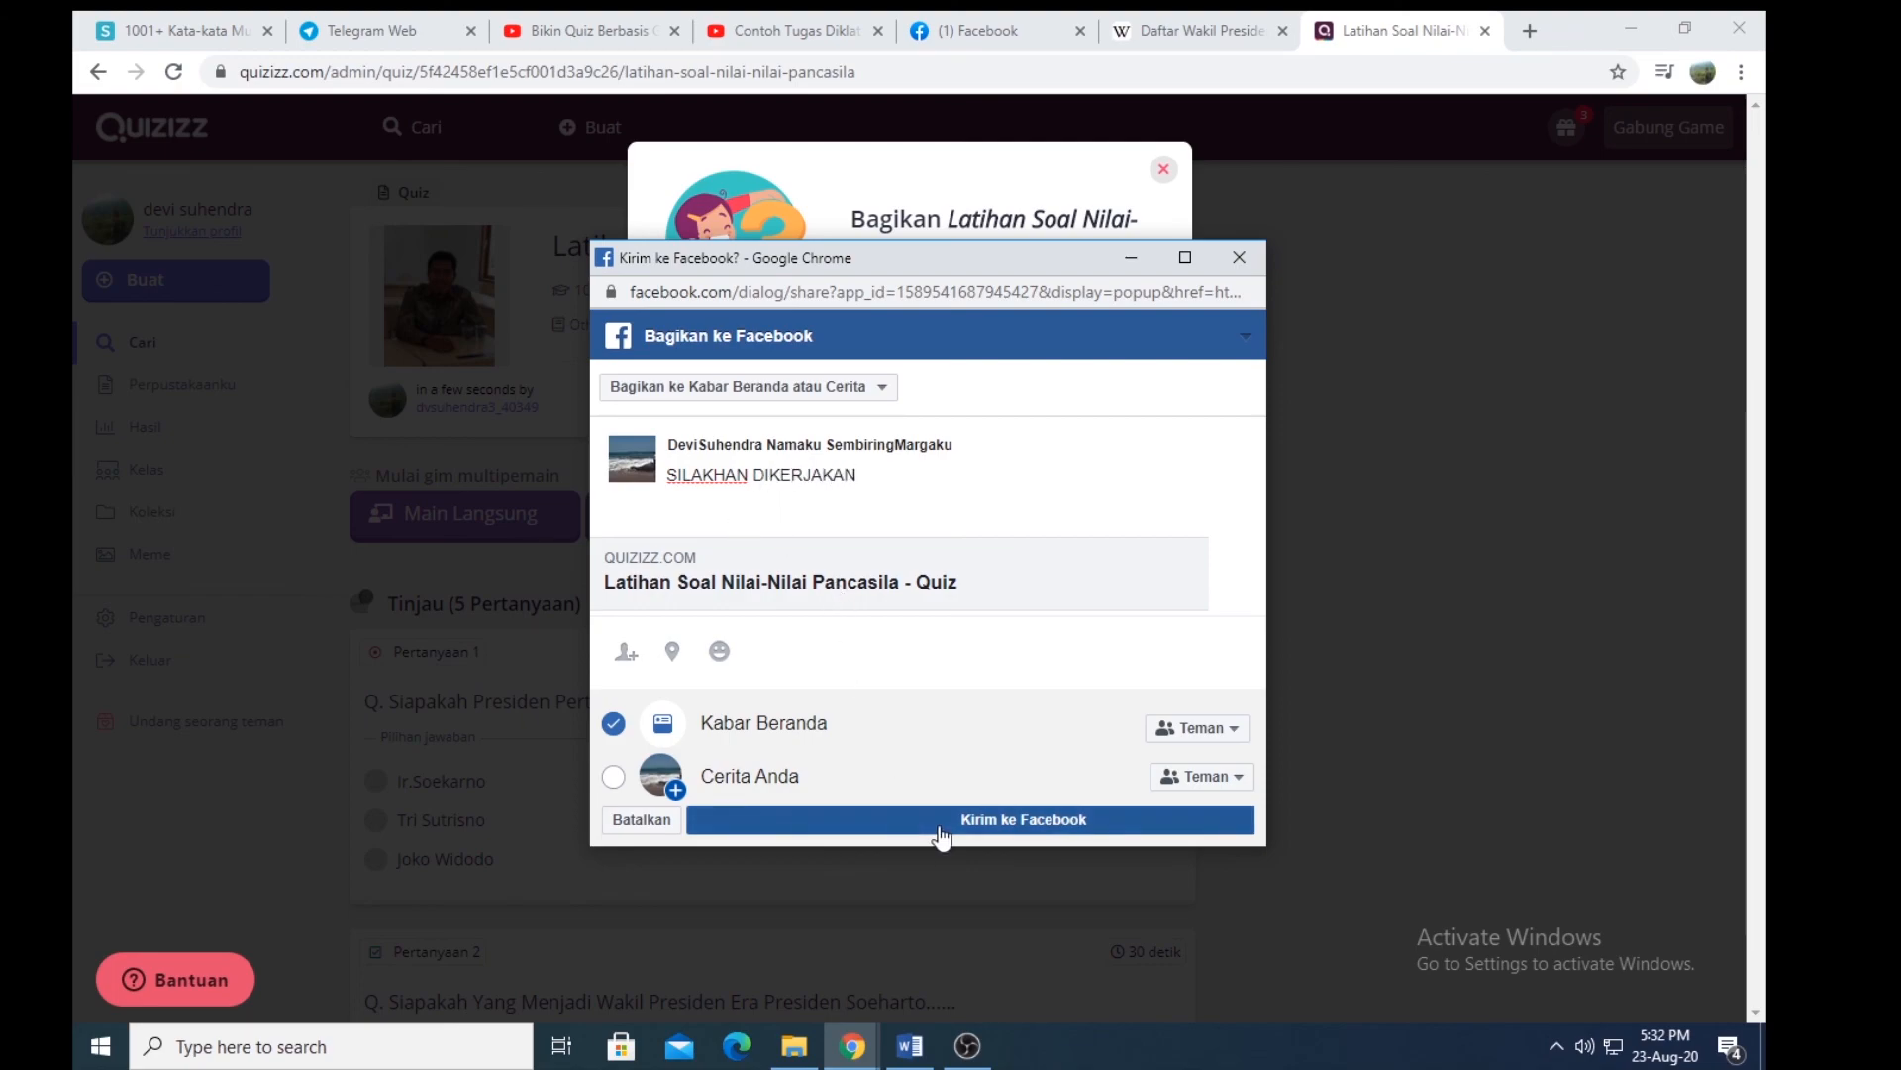
left_click(1239, 258)
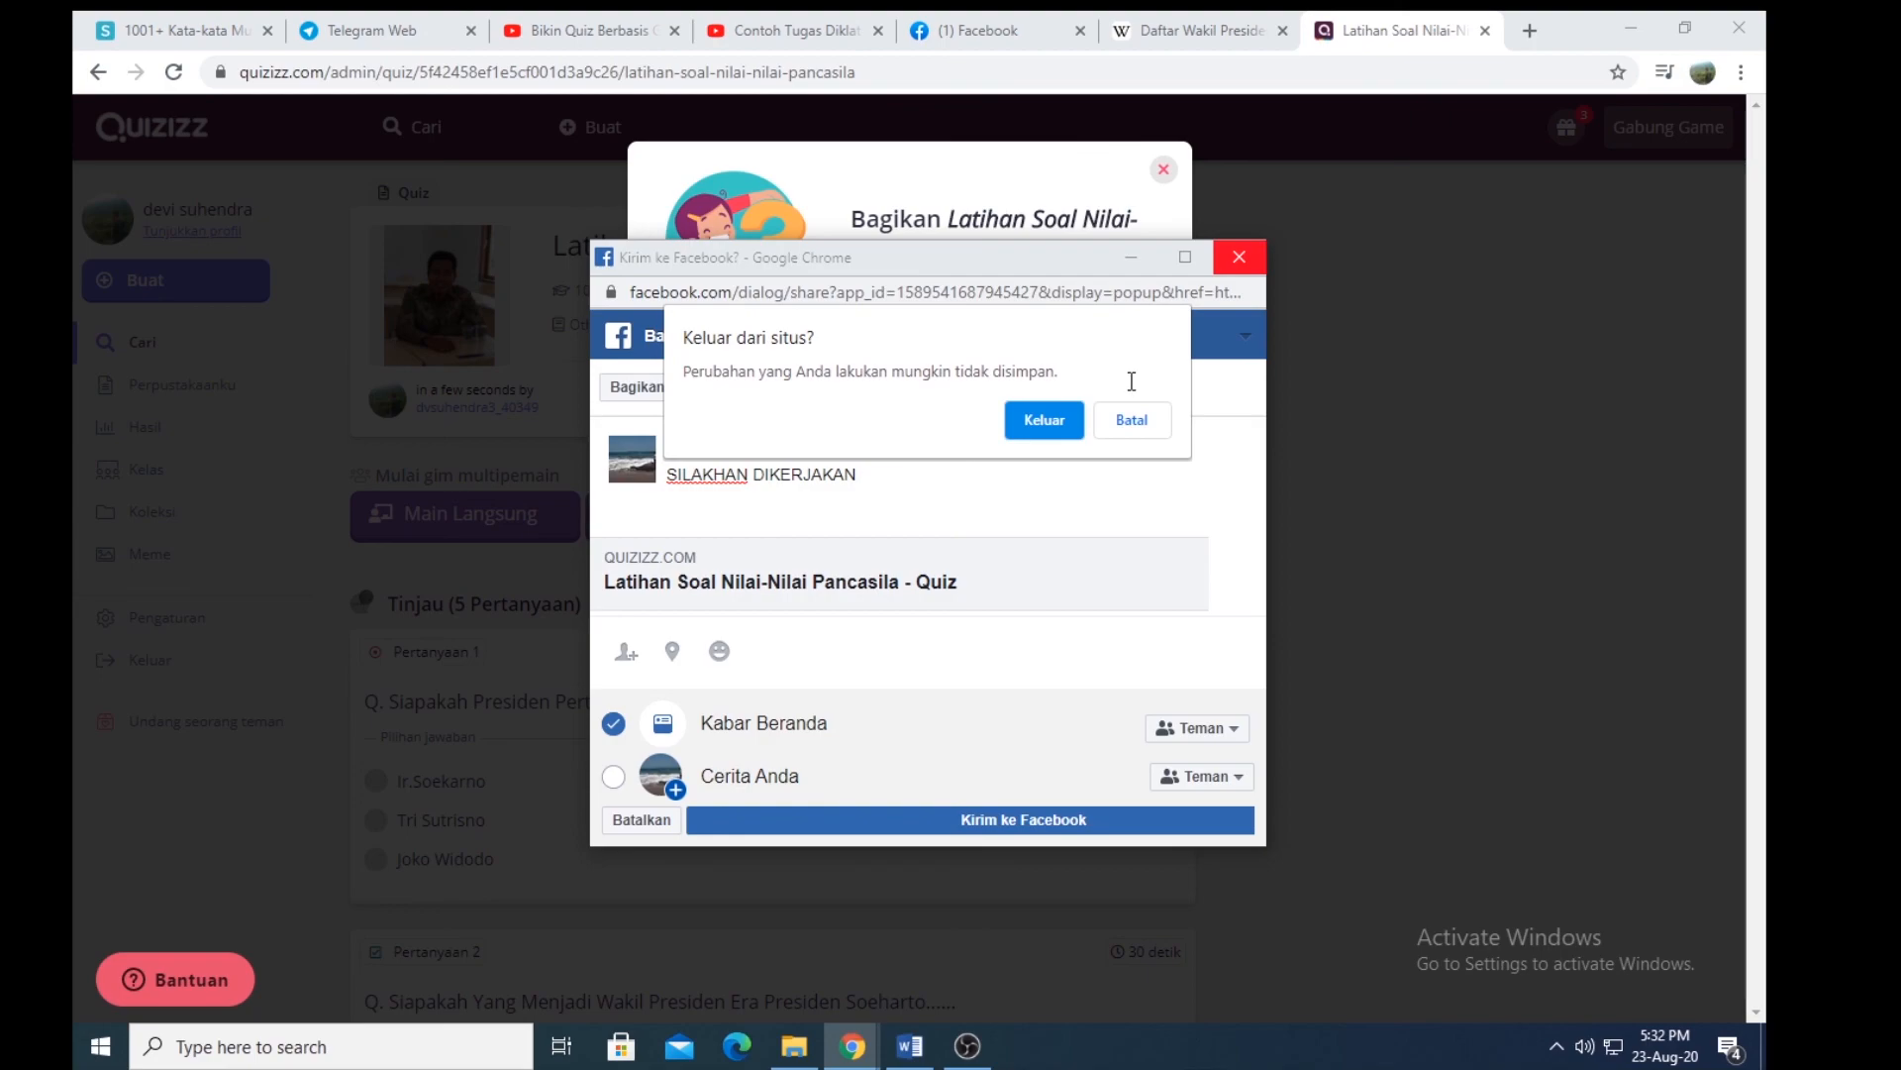
left_click(1041, 417)
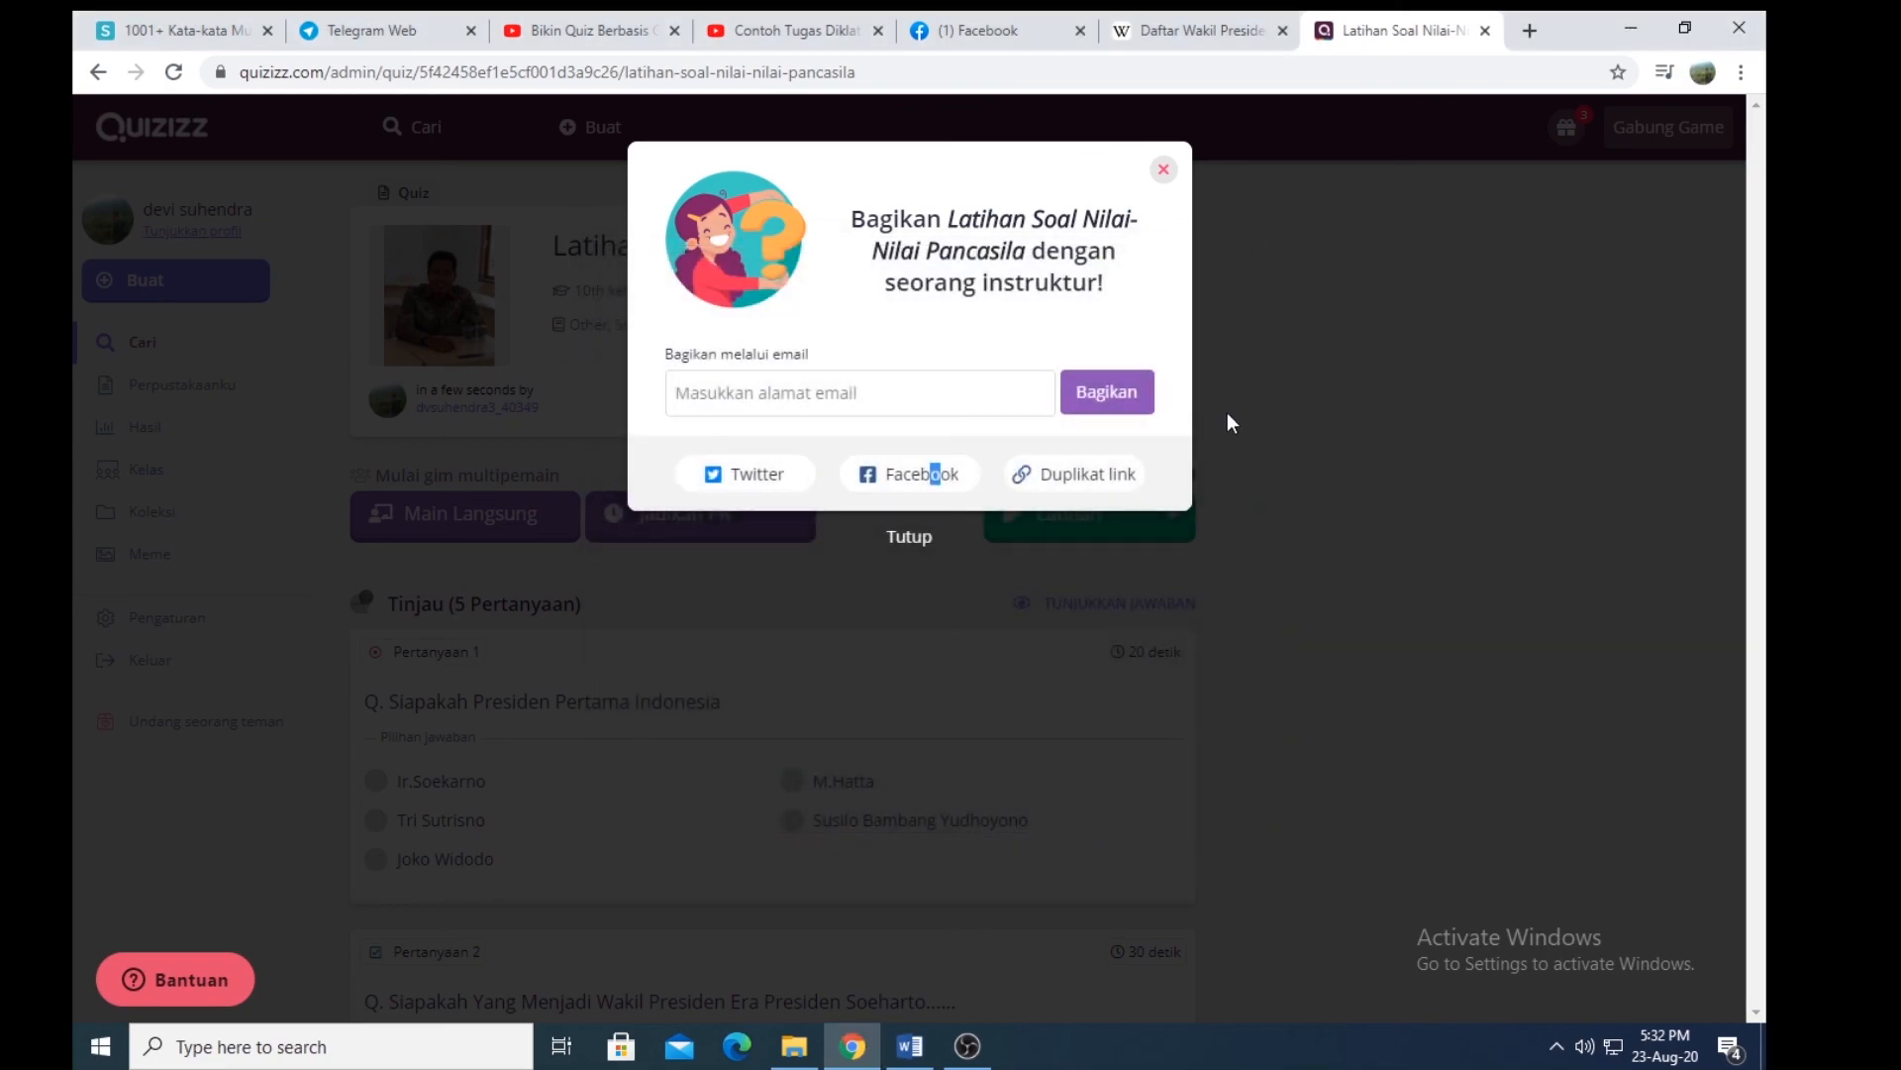
left_click(1162, 173)
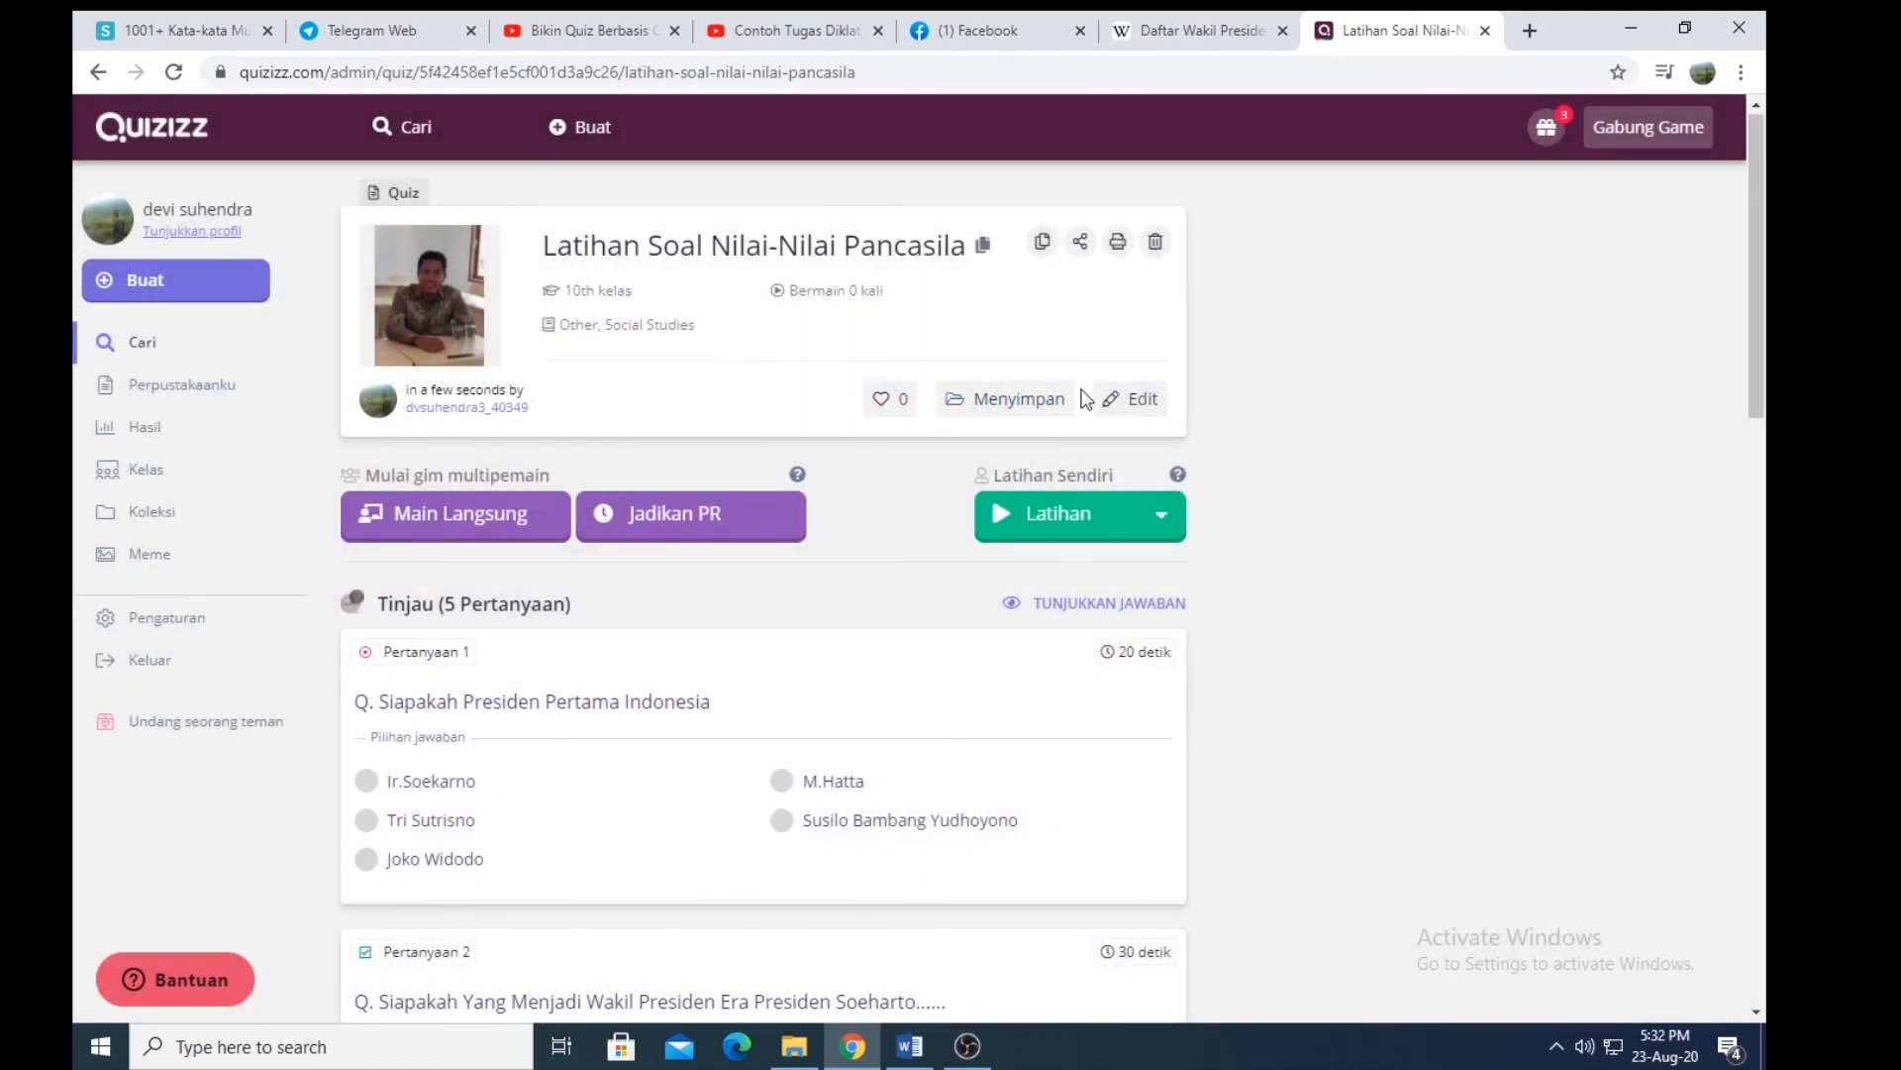